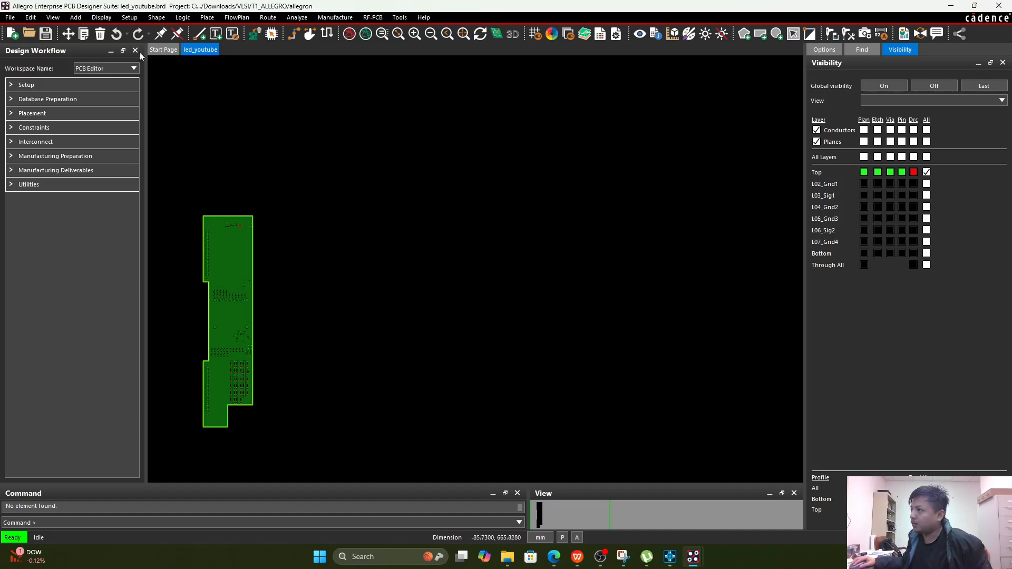
pyautogui.click(52, 18)
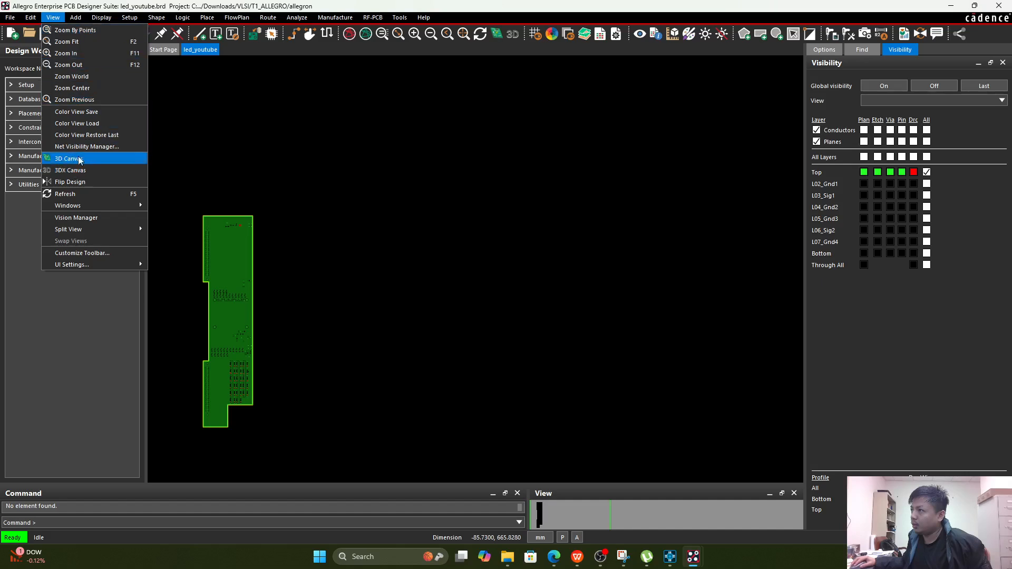
pyautogui.click(99, 123)
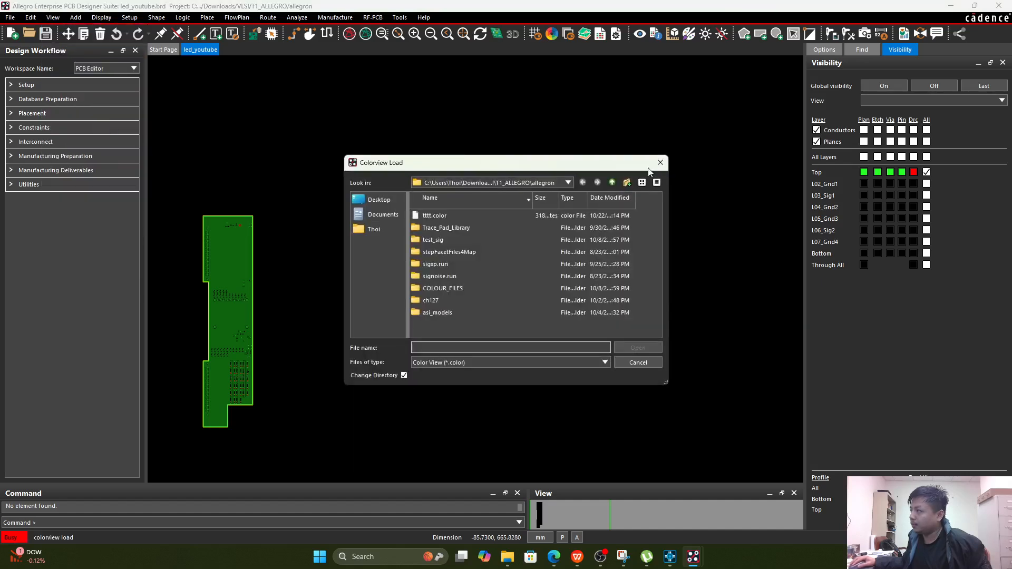
pyautogui.click(659, 162)
pyautogui.click(75, 18)
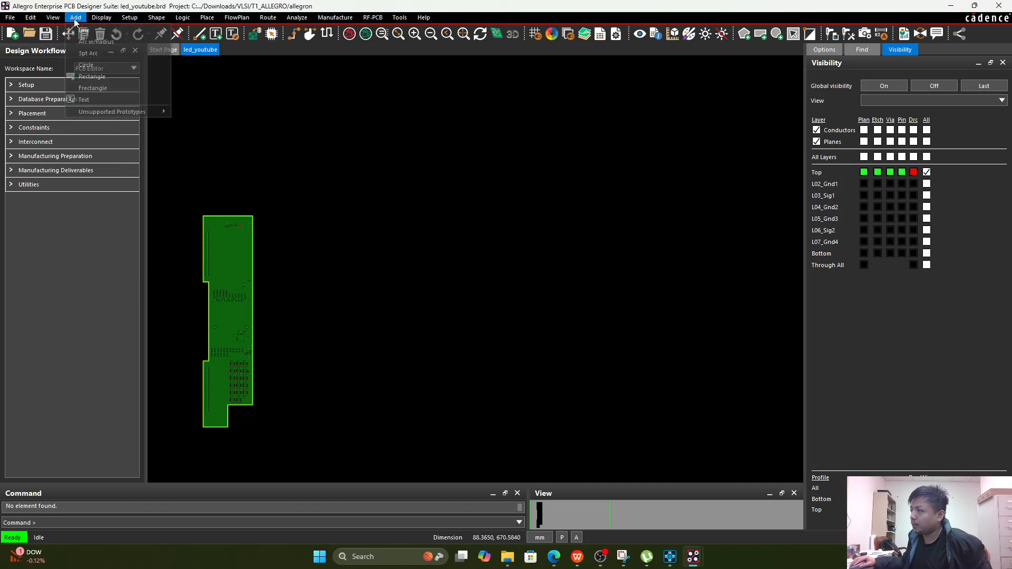
pyautogui.click(248, 73)
# - Apply the saved tttt file view, and locate its tttt.color file in the allegroN folder
pyautogui.click(928, 100)
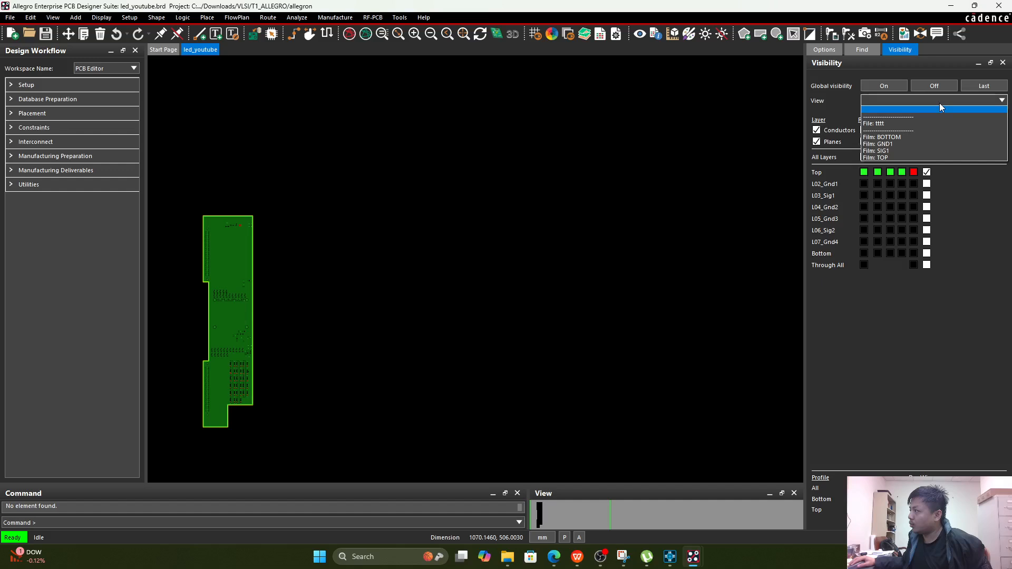
pyautogui.click(896, 123)
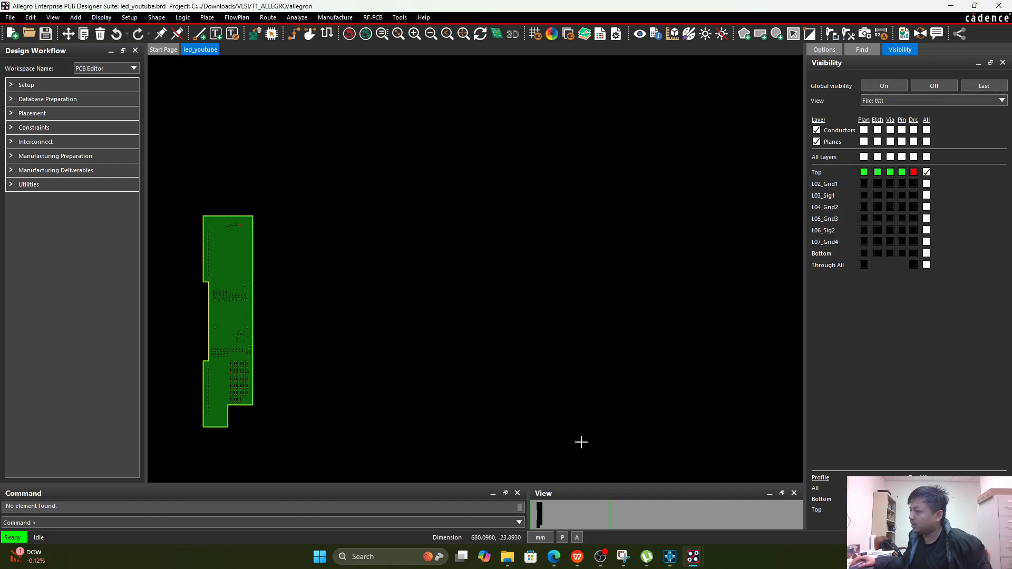
pyautogui.click(507, 559)
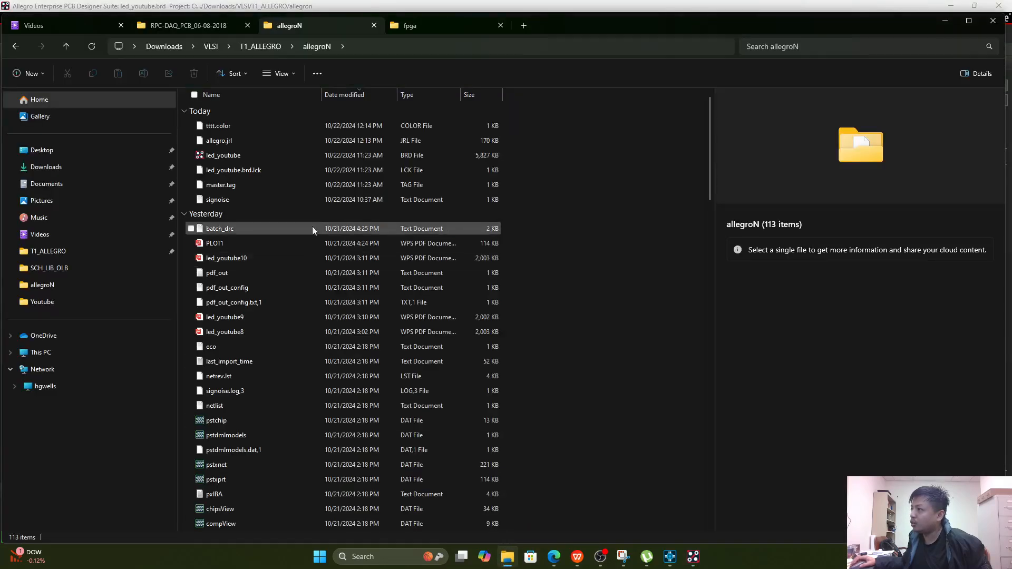
pyautogui.click(218, 125)
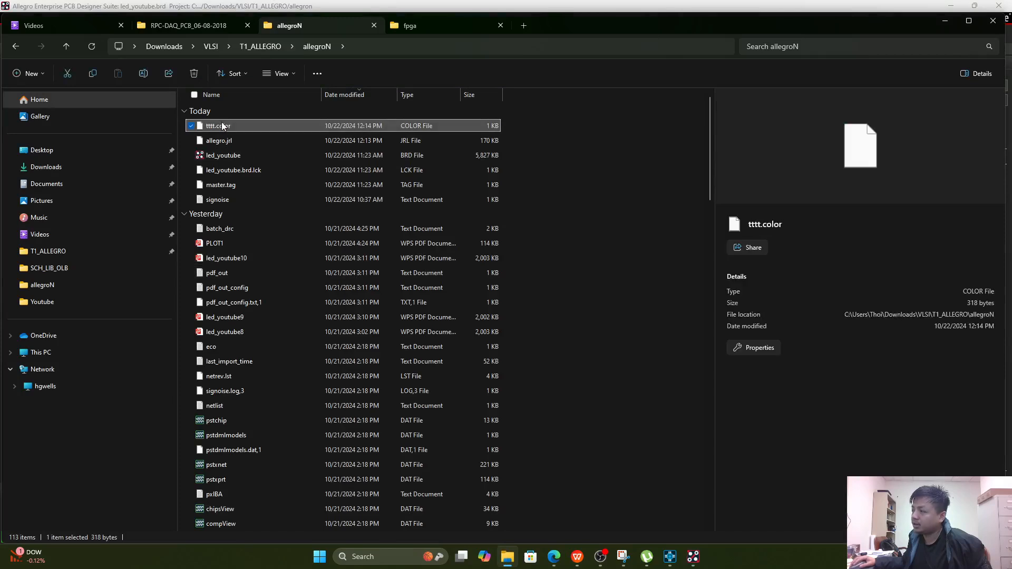
pyautogui.click(943, 21)
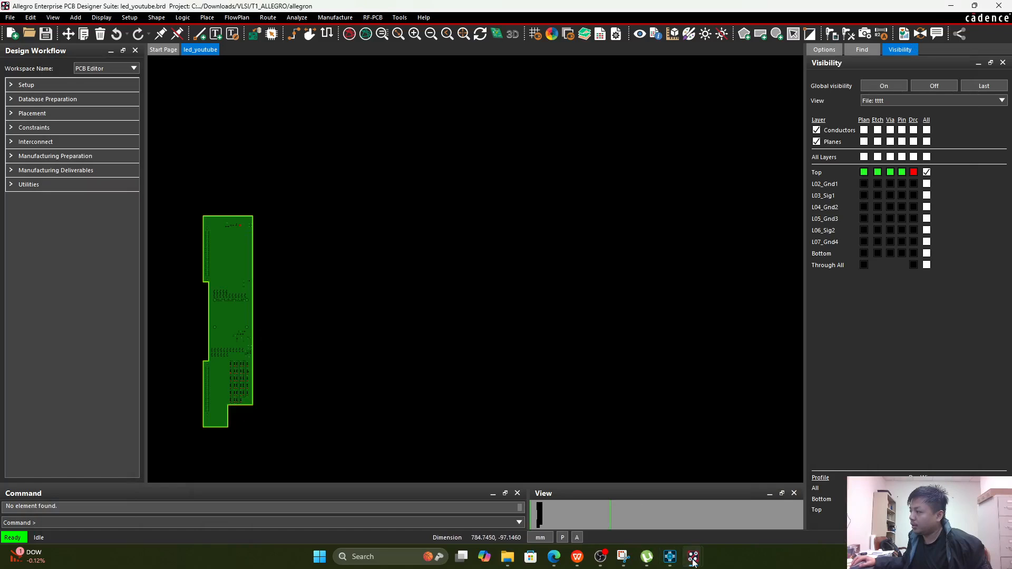
# - Switch to the FPGA board design and display its 01_top film view
pyautogui.moveTo(693, 562)
pyautogui.click(748, 507)
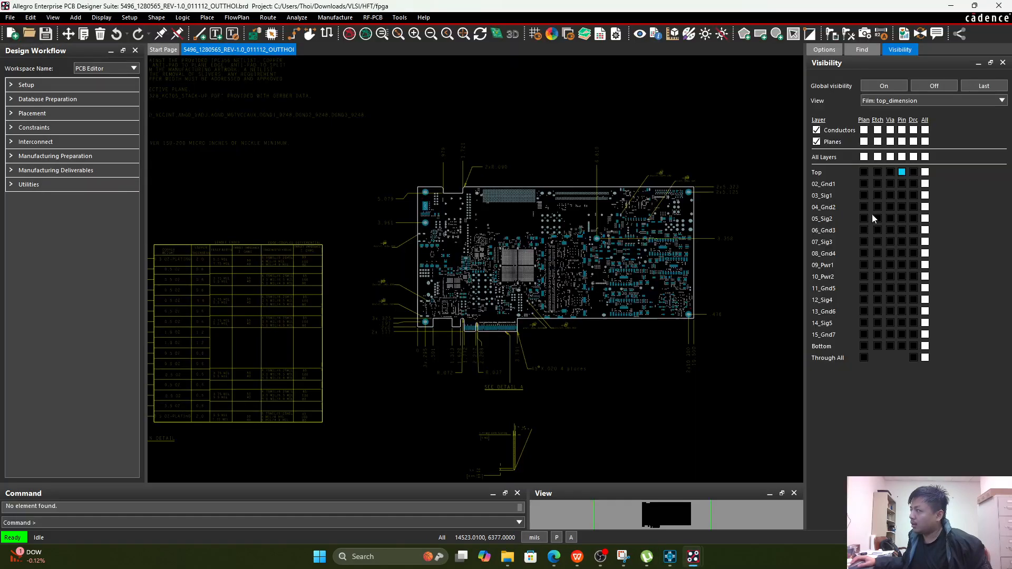
pyautogui.click(897, 99)
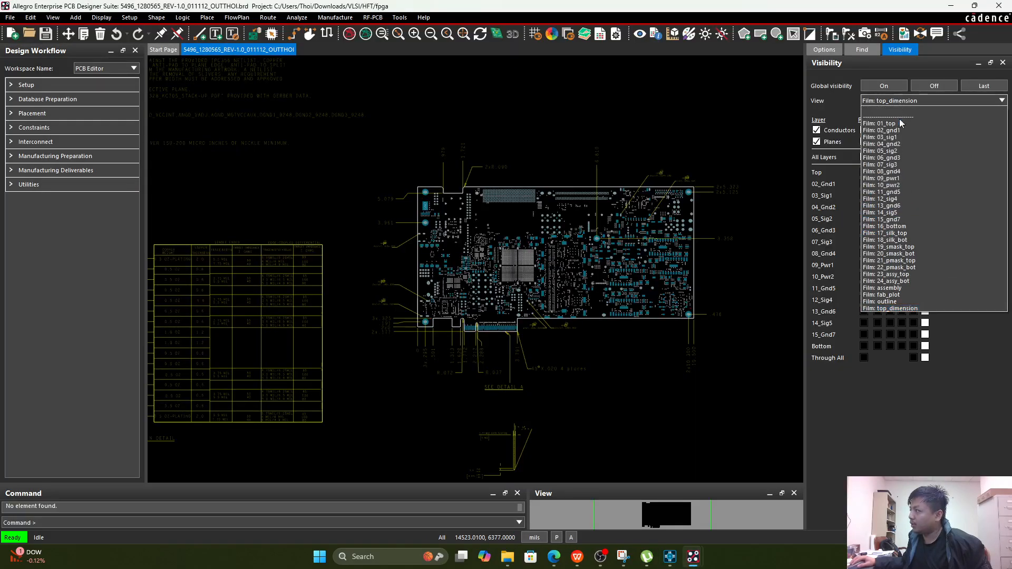
pyautogui.click(898, 123)
# - Set the FPGA board's active class to Etch with the Top subclass and review the available subclasses
pyautogui.click(825, 49)
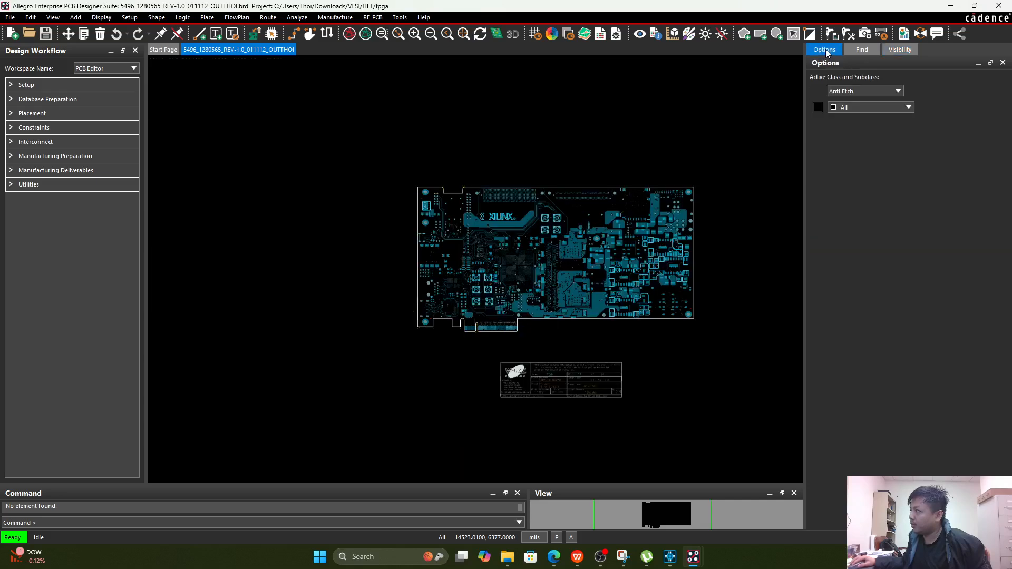
pyautogui.click(868, 93)
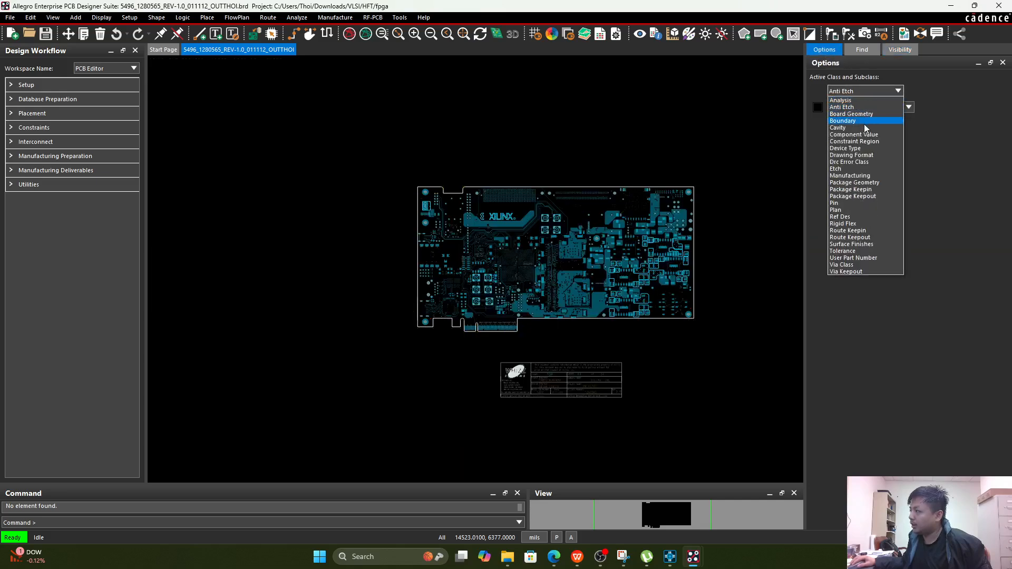
pyautogui.press('Down')
pyautogui.press('Down')
pyautogui.press('Down')
pyautogui.press('Down')
pyautogui.press('Down')
pyautogui.press('Down')
pyautogui.press('Down')
pyautogui.press('Return')
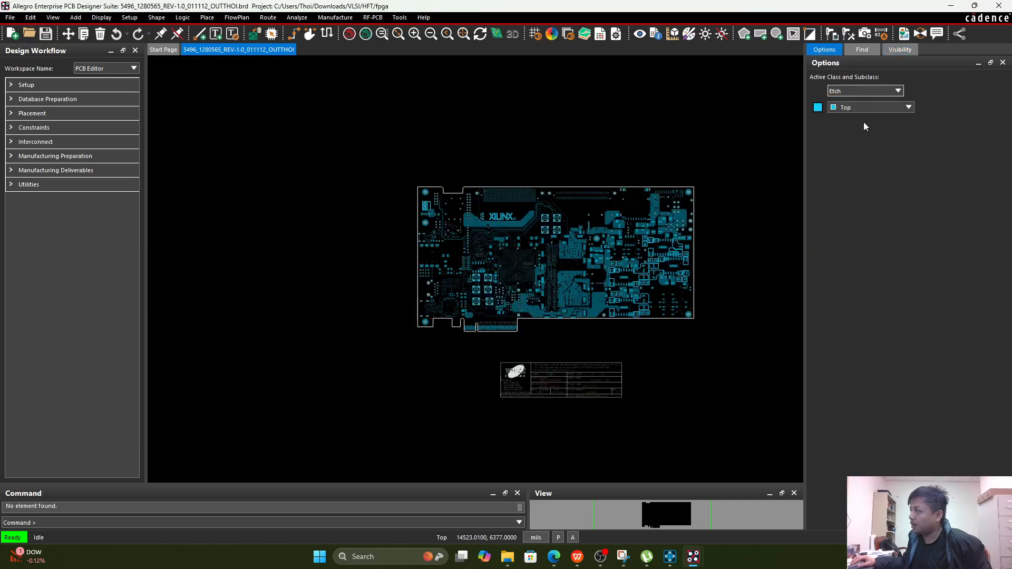
pyautogui.click(877, 109)
pyautogui.click(751, 257)
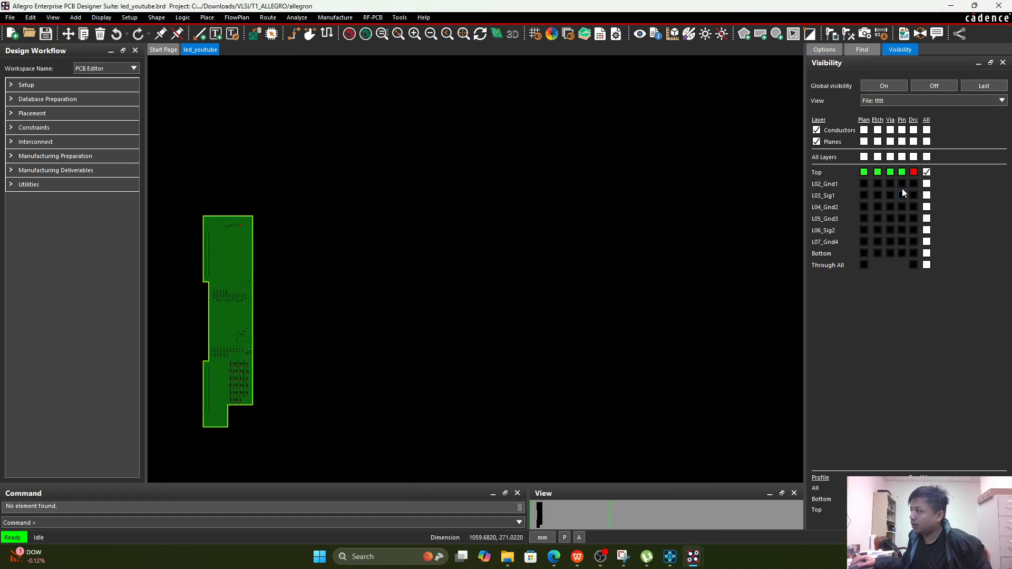
# - In the led_youtube board, reapply the tttt view and set the active Board Geometry subclass to Design_Outline
pyautogui.click(924, 104)
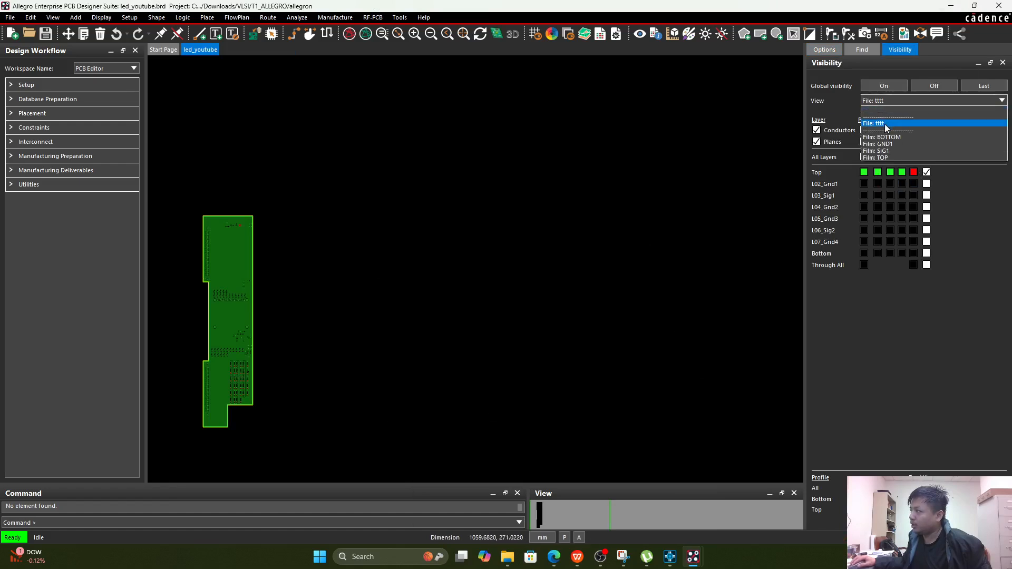
pyautogui.click(884, 125)
pyautogui.click(825, 50)
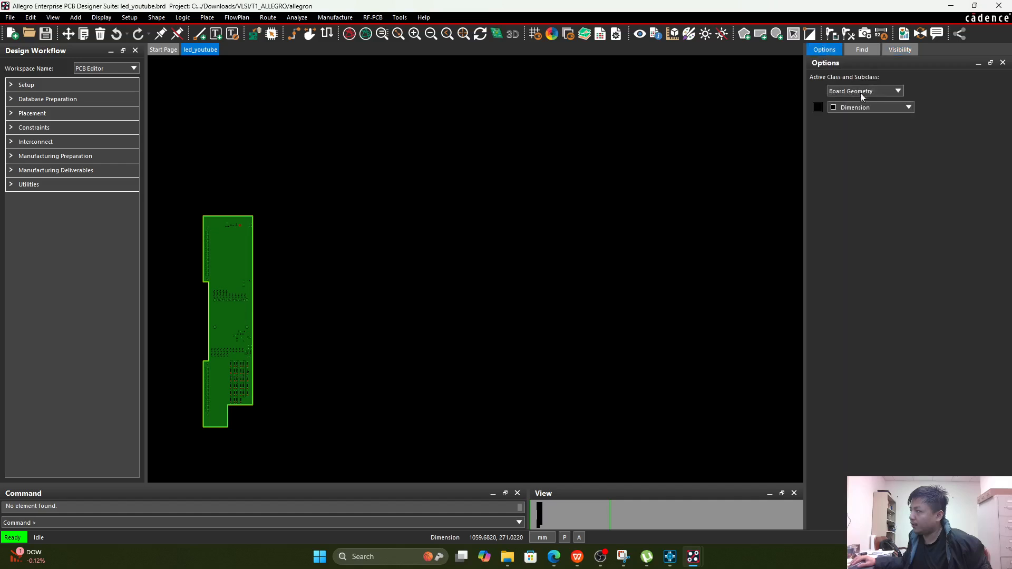
pyautogui.click(865, 107)
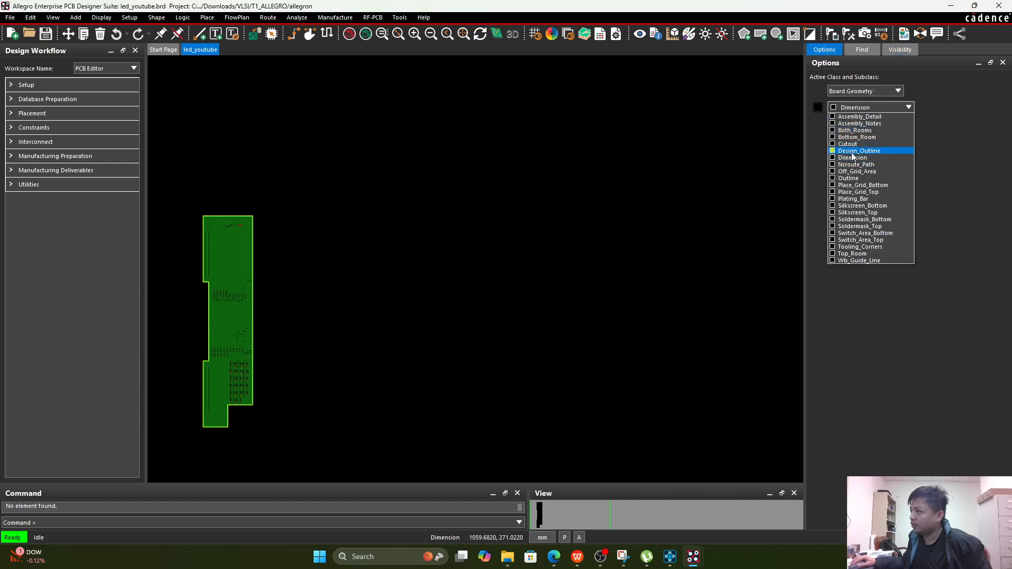
pyautogui.click(864, 143)
# - Set the led_youtube board's active class to Etch with the Top subclass
pyautogui.click(867, 91)
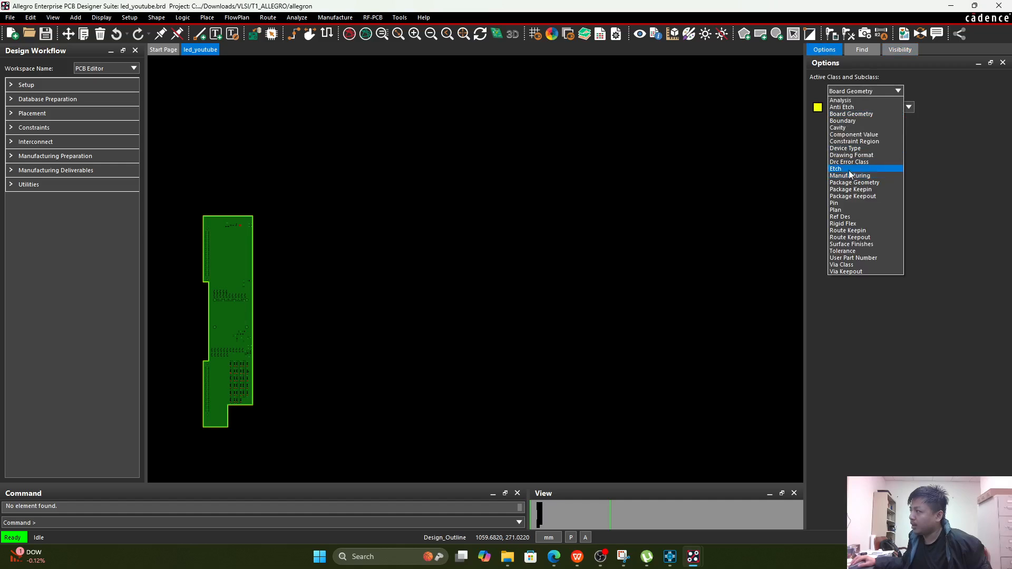
pyautogui.click(851, 168)
pyautogui.click(868, 109)
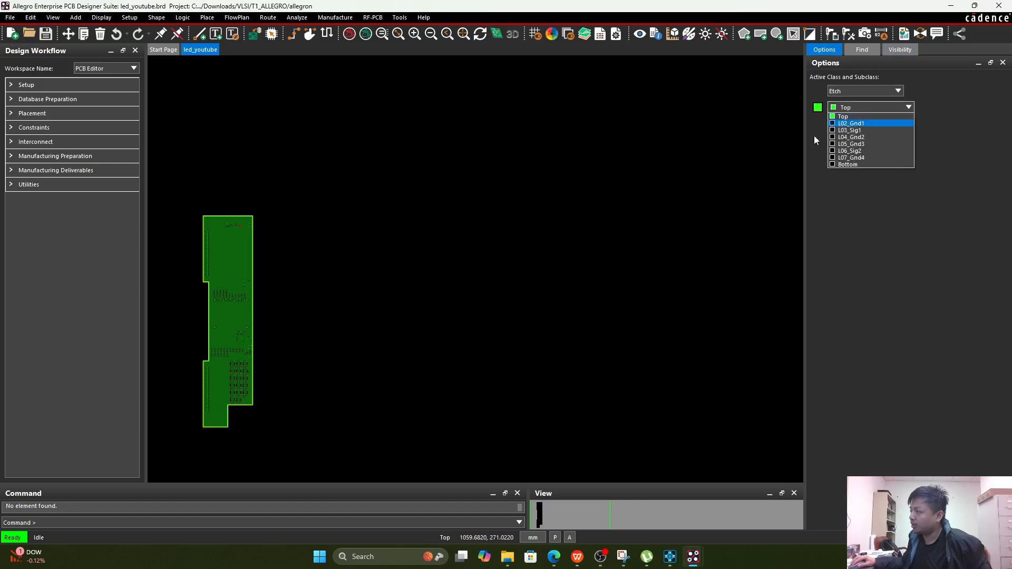
pyautogui.click(848, 107)
pyautogui.scroll(2, 223, 356)
pyautogui.scroll(-2, 222, 354)
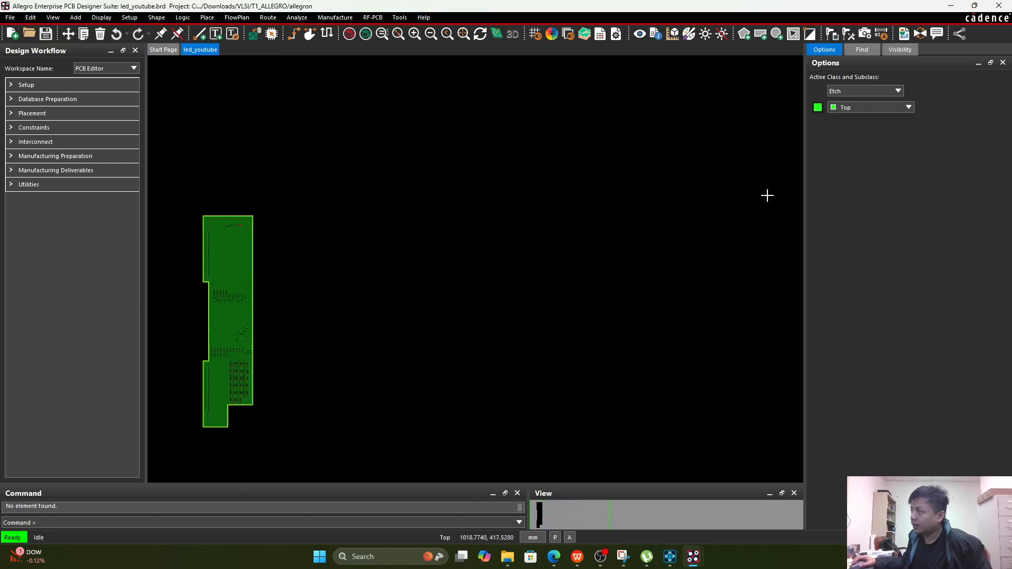
# - Check the led_youtube board's view list and select the tttt file view again
pyautogui.click(899, 49)
pyautogui.click(901, 102)
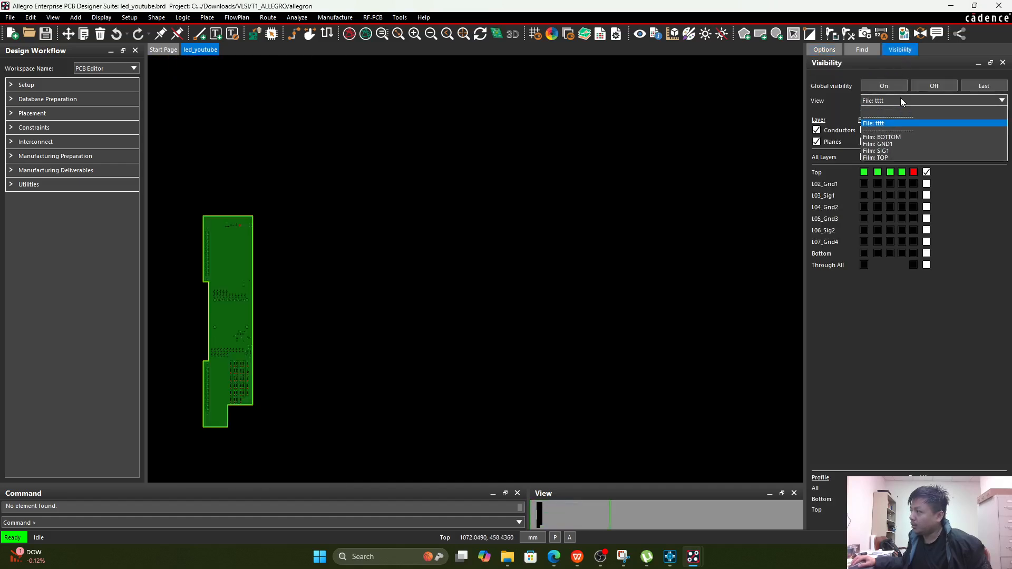
pyautogui.click(880, 127)
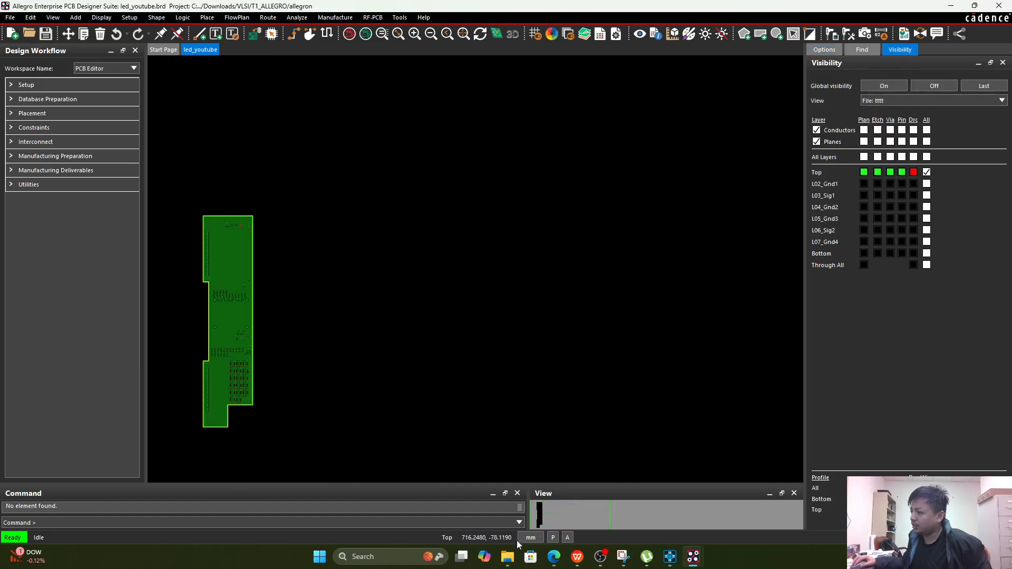
# - Delete the tttt.color file from the allegroN folder and return to the board editor
pyautogui.click(507, 556)
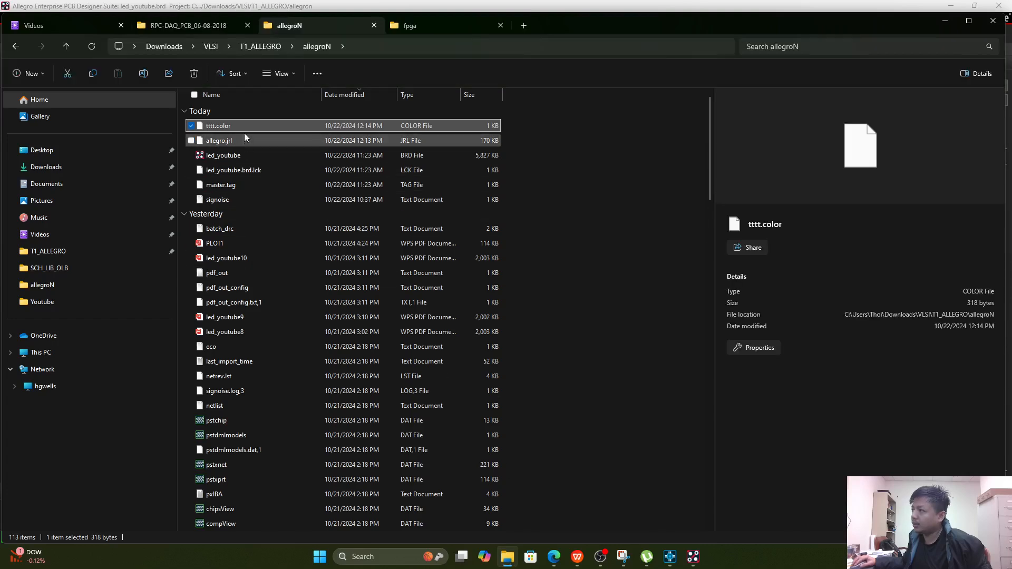
pyautogui.click(263, 140)
pyautogui.click(268, 130)
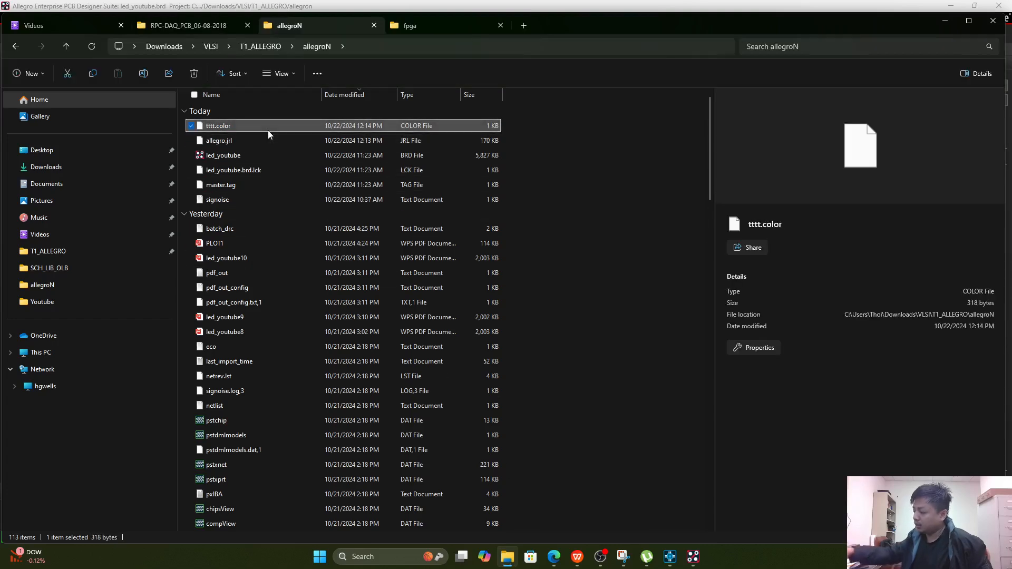
pyautogui.press('Delete')
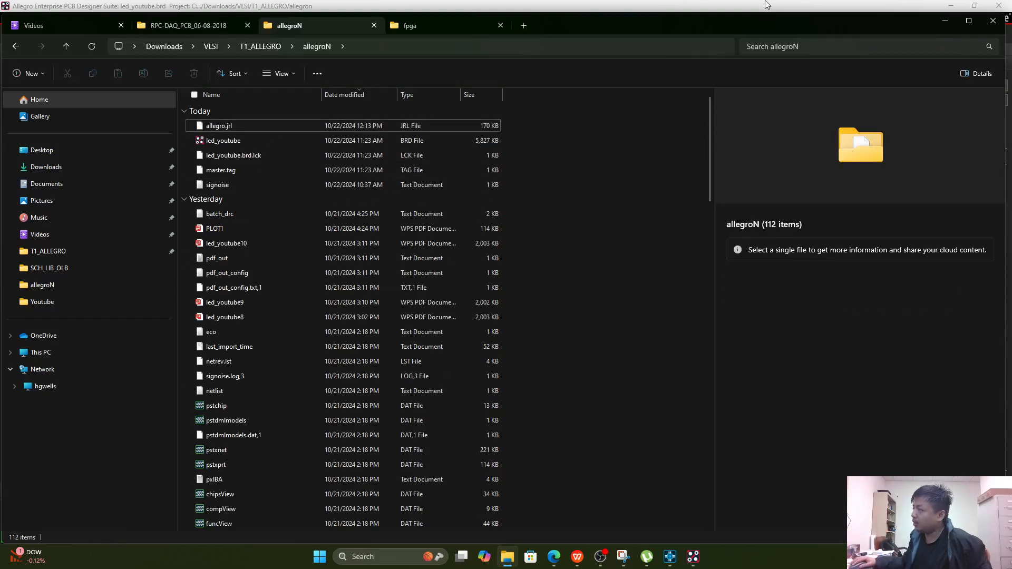
pyautogui.click(943, 19)
# - Check the list of available views for the deleted tttt entry
pyautogui.click(903, 99)
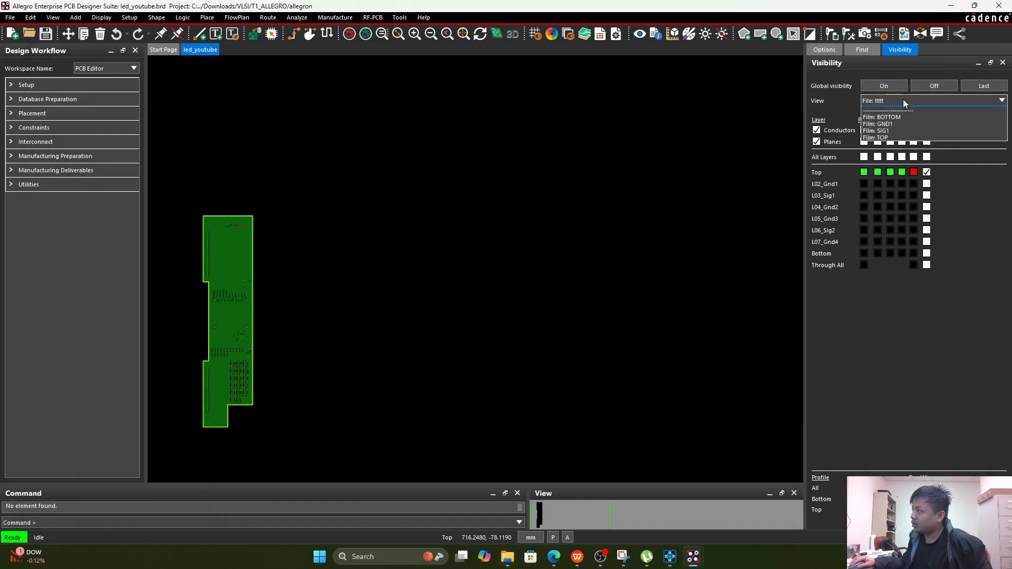
pyautogui.click(895, 123)
pyautogui.click(217, 90)
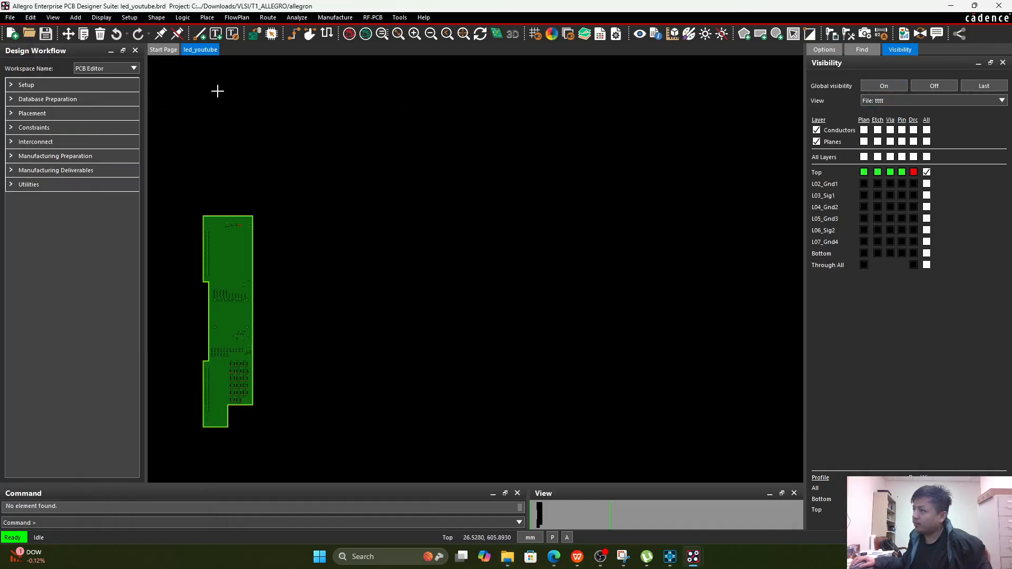
# - Reopen the led_youtube.brd design from the allegron folder
pyautogui.click(10, 17)
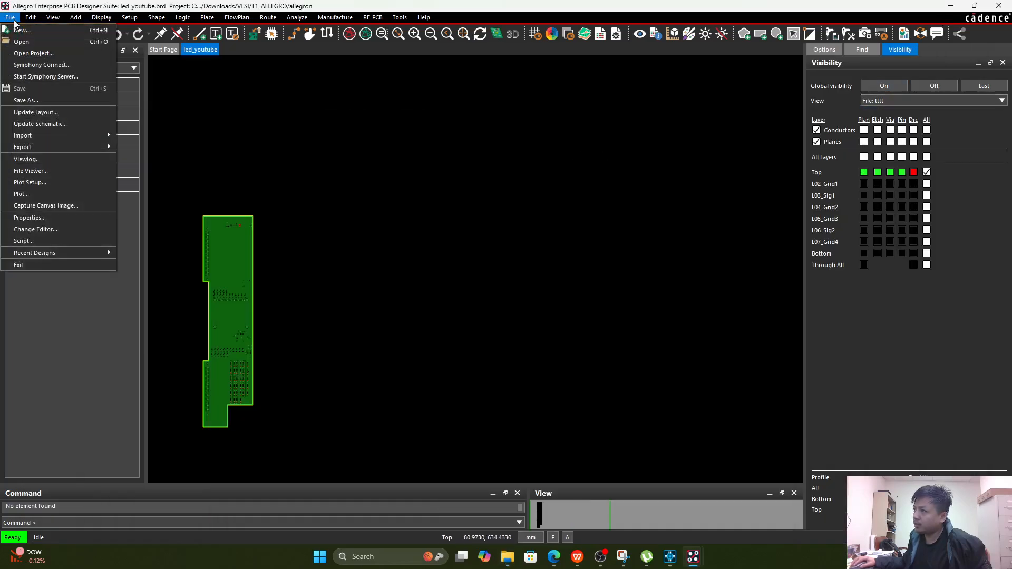
pyautogui.click(56, 43)
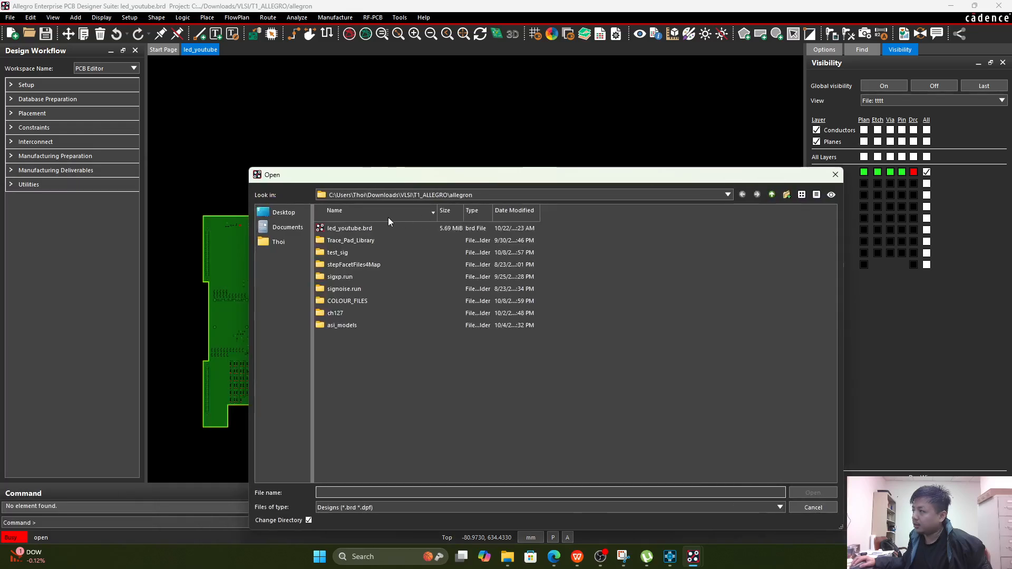
pyautogui.doubleClick(369, 228)
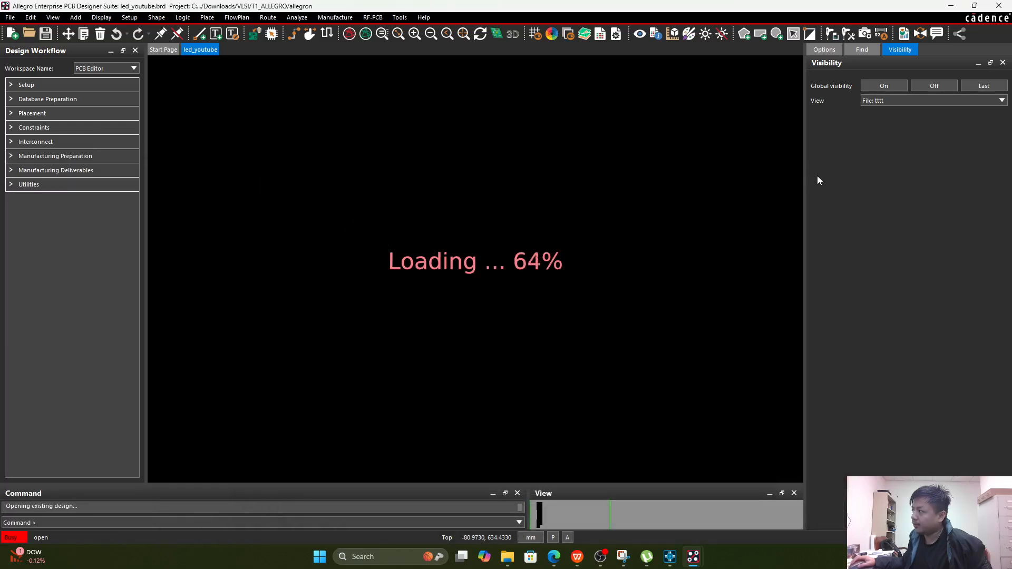
# - Examine the reopened board and the film views available for it
pyautogui.click(913, 101)
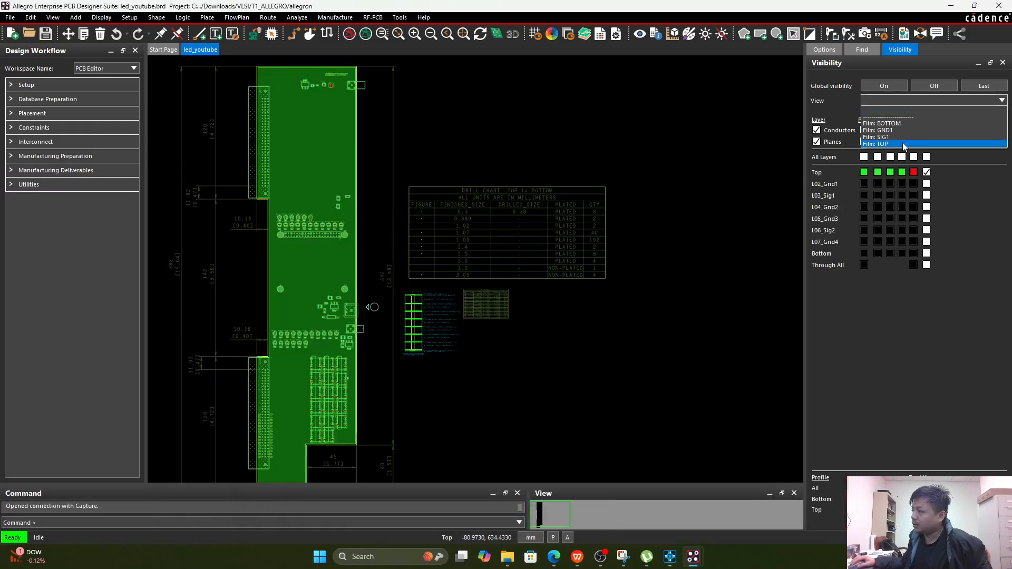
pyautogui.click(622, 147)
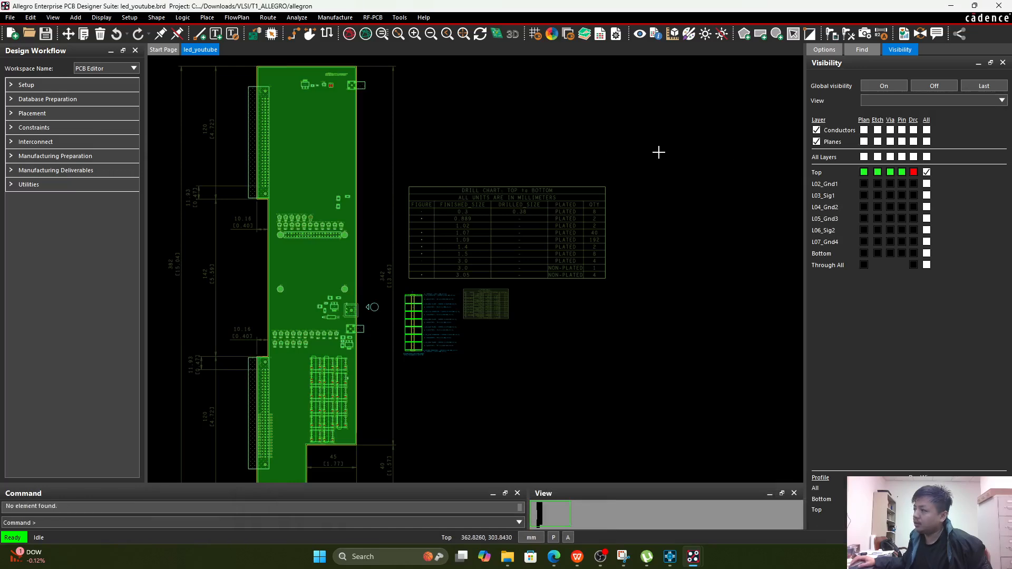
pyautogui.scroll(-1, 658, 152)
pyautogui.scroll(1, 189, 374)
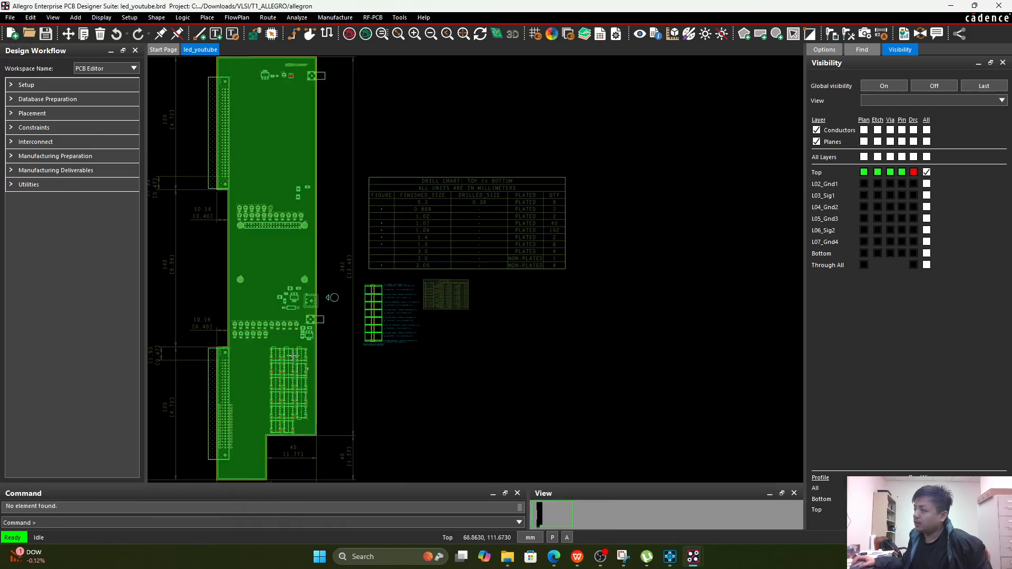
pyautogui.click(885, 100)
pyautogui.click(680, 158)
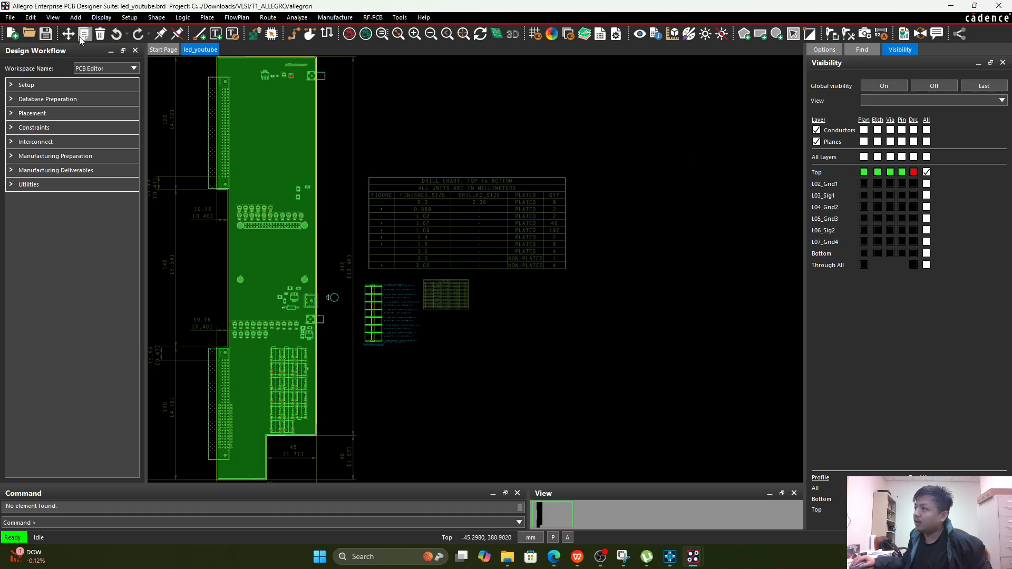
# - Start saving a color view and turn off global visibility for all layers of the board
pyautogui.click(53, 18)
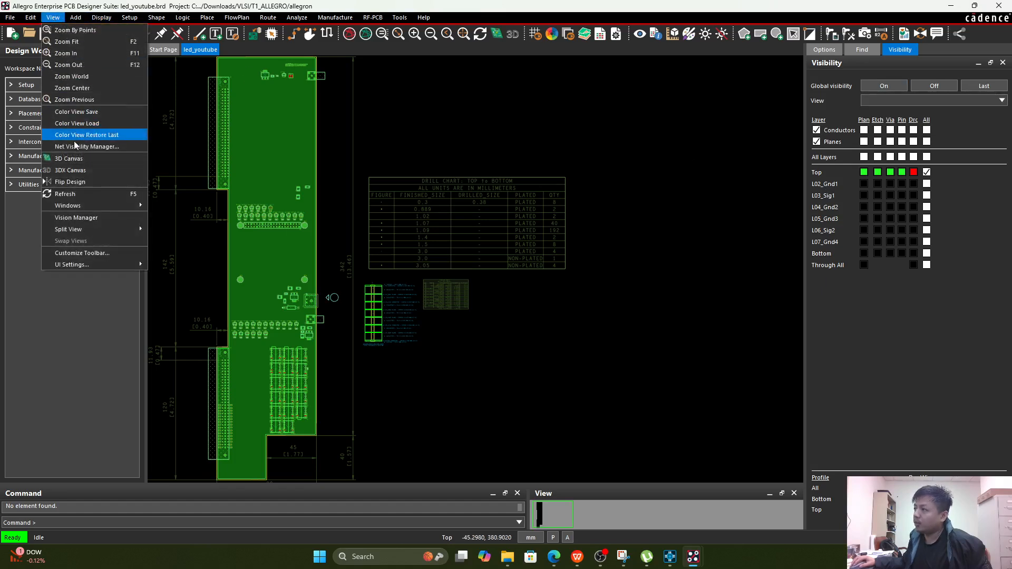
pyautogui.click(106, 113)
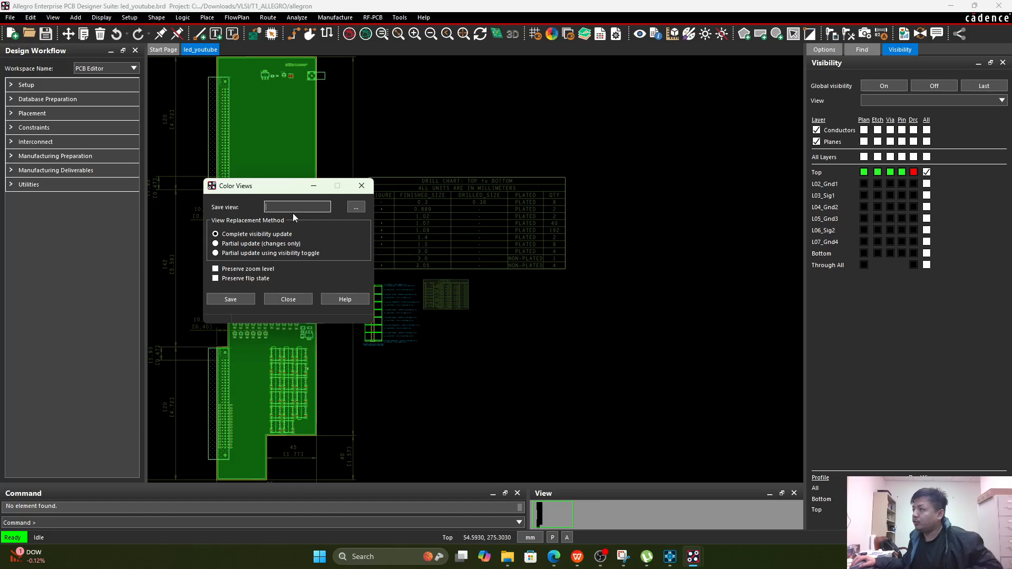
pyautogui.moveTo(295, 186); pyautogui.dragTo(266, 184)
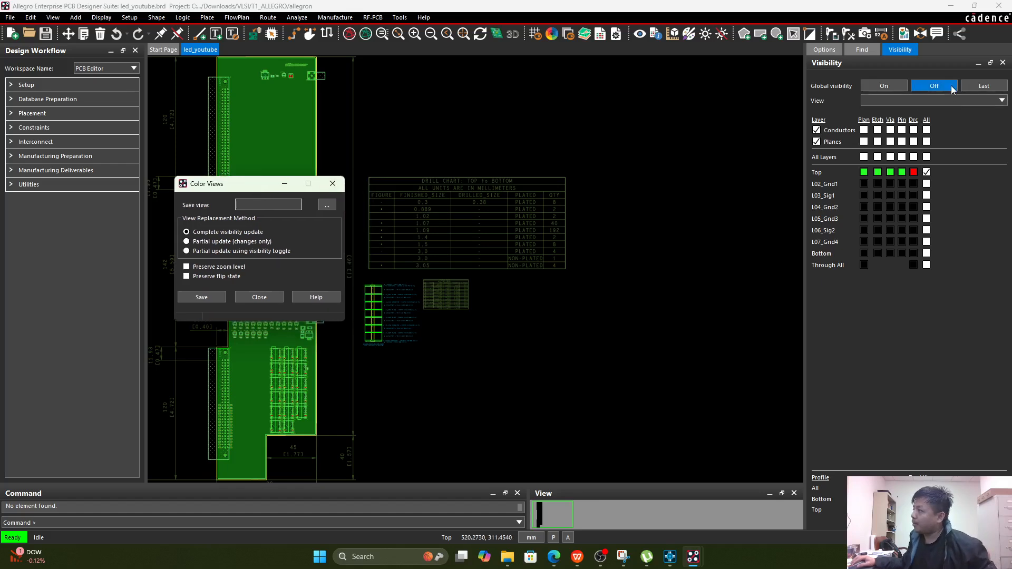
pyautogui.click(934, 86)
pyautogui.click(824, 50)
pyautogui.click(861, 49)
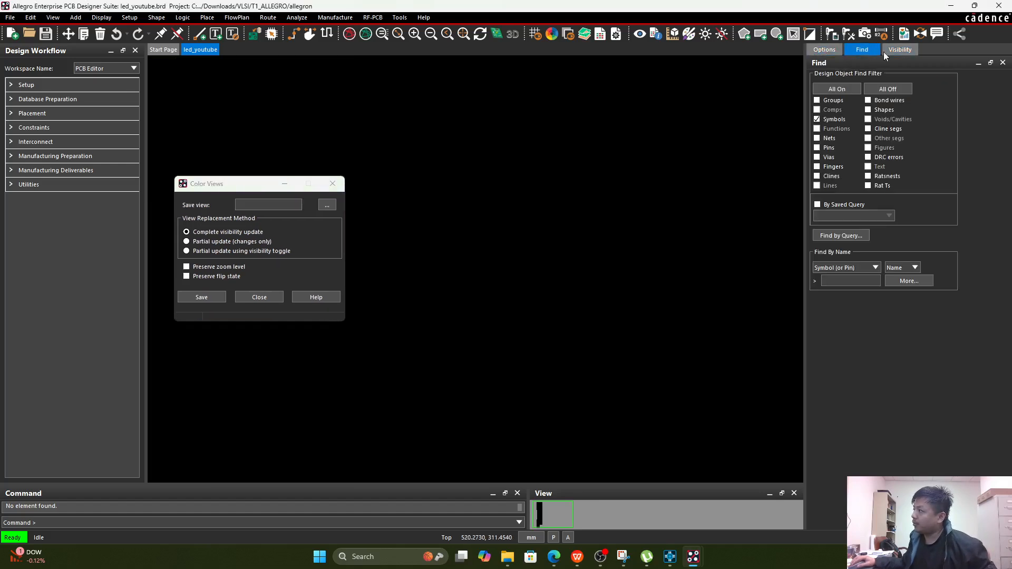
pyautogui.click(900, 49)
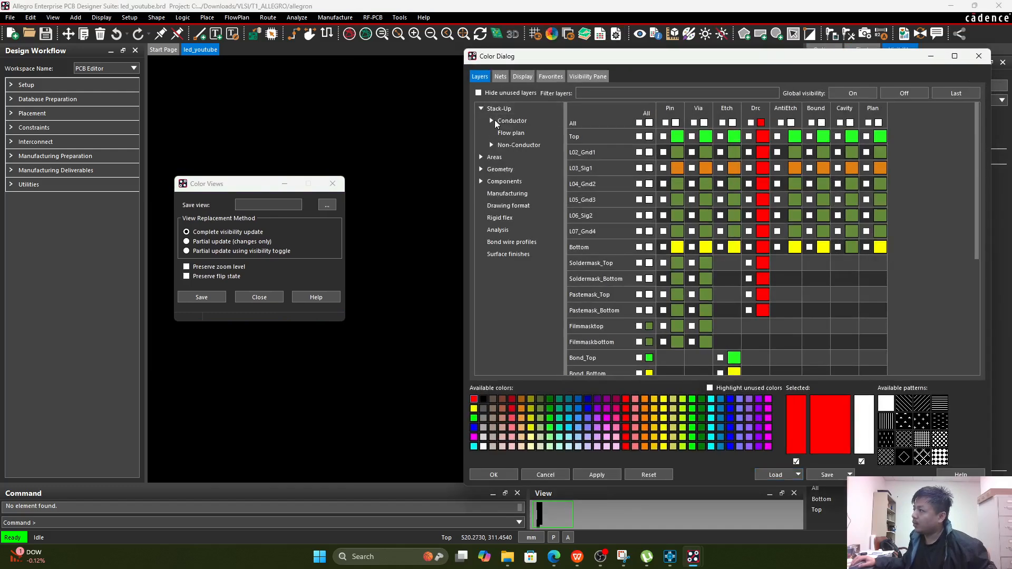
# - Turn on visibility of every item on the Top layer in the Stack-Up color settings
pyautogui.click(493, 121)
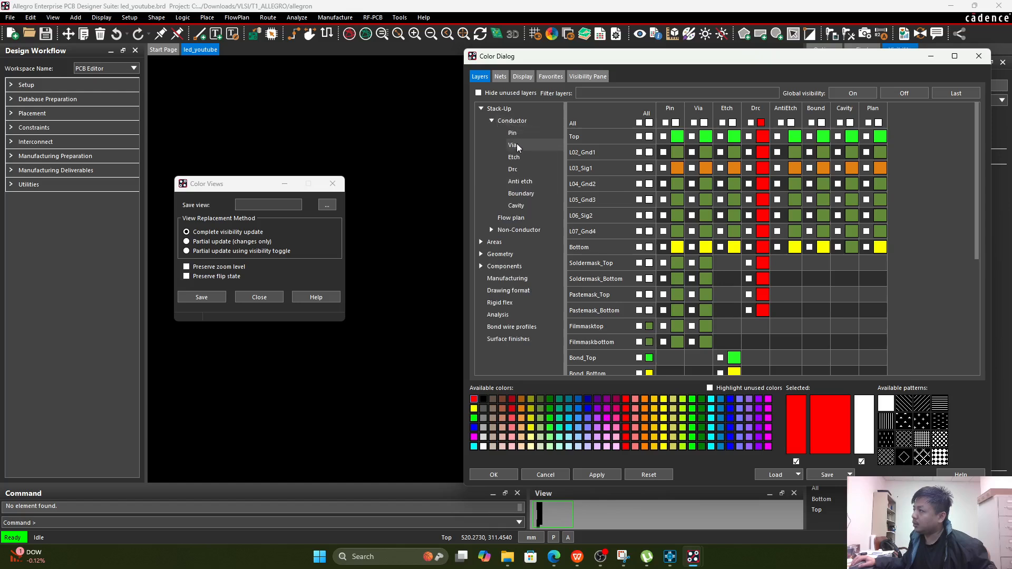
pyautogui.click(491, 121)
pyautogui.click(499, 108)
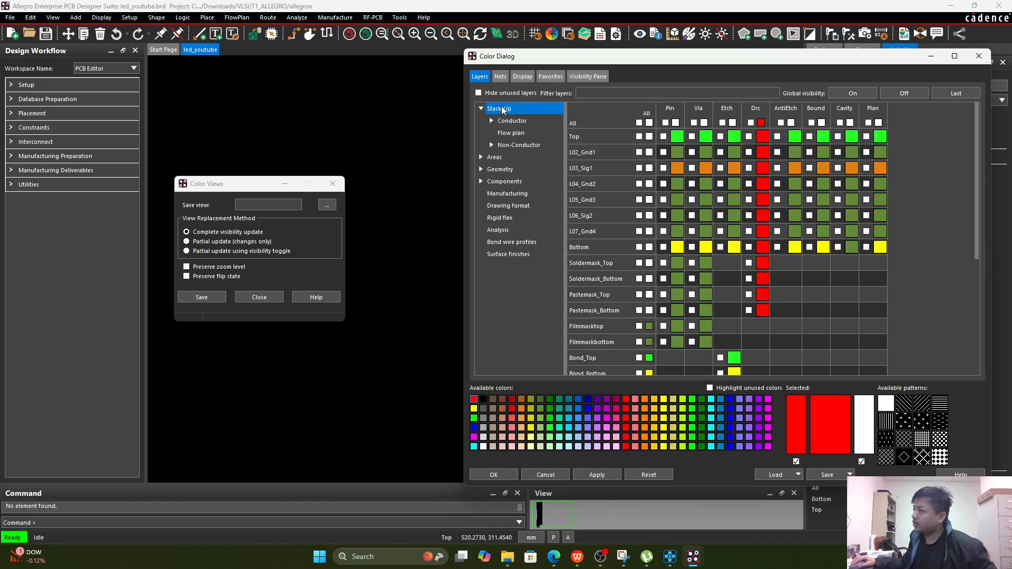
pyautogui.click(639, 136)
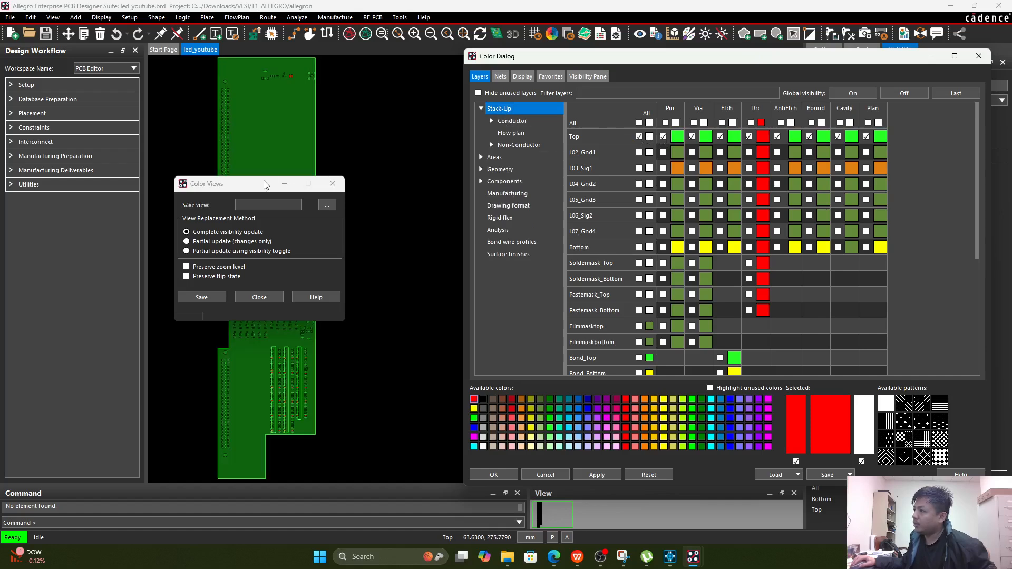
pyautogui.moveTo(266, 184); pyautogui.dragTo(315, 180)
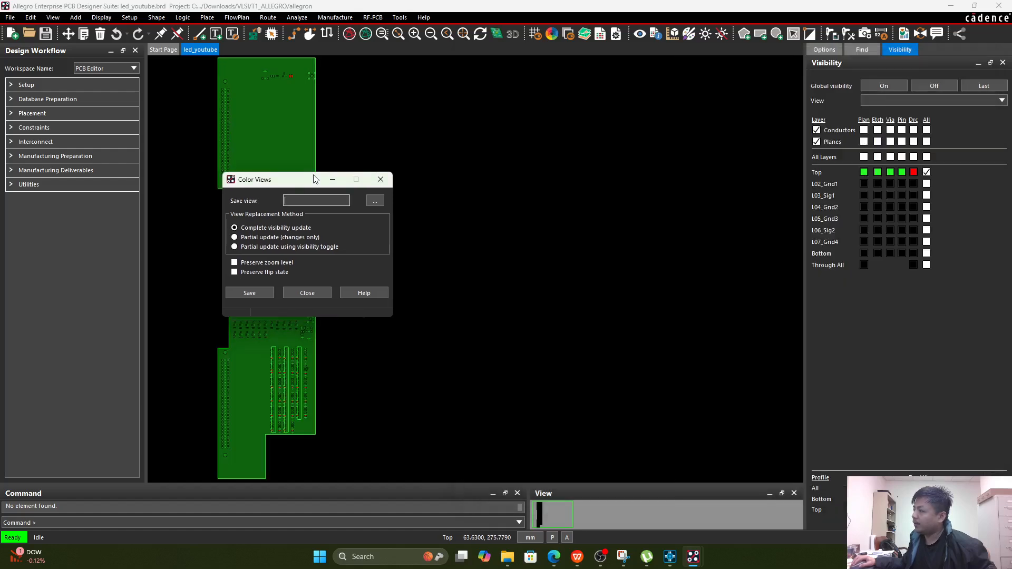
# - Make the Design_Outline subclass visible in the Board geometry color settings
pyautogui.click(552, 34)
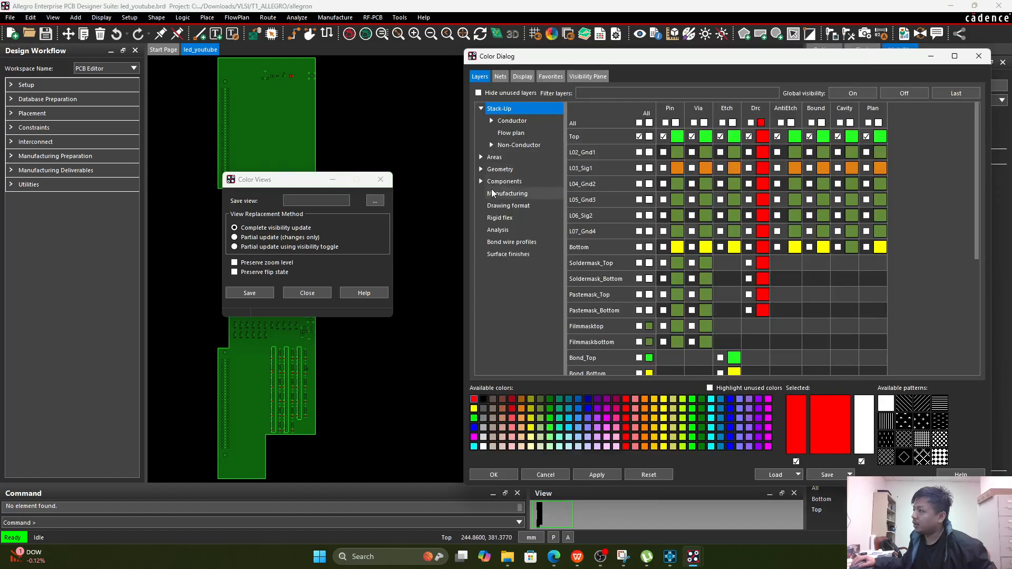
pyautogui.click(480, 157)
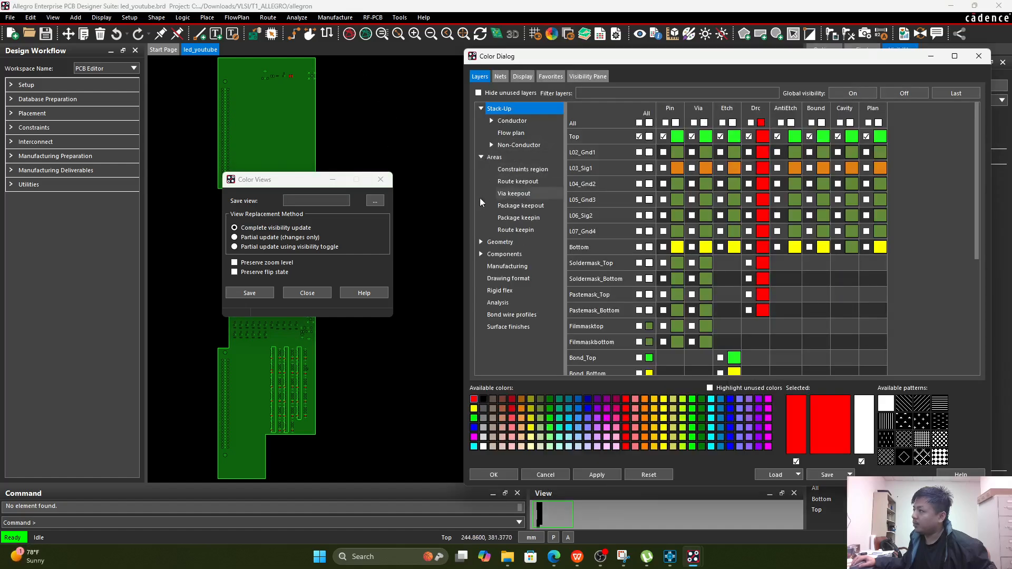
pyautogui.click(481, 242)
pyautogui.click(519, 255)
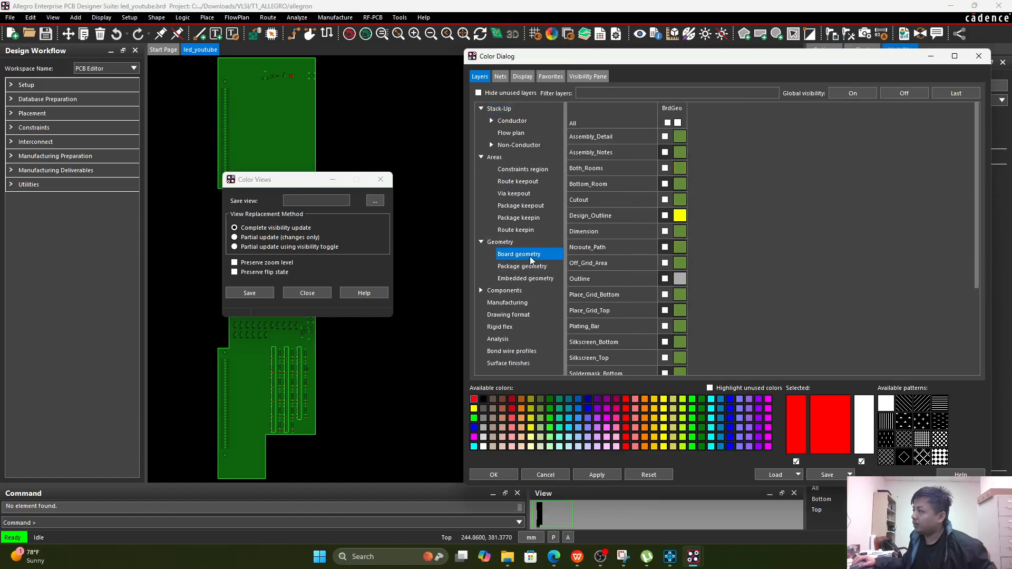
pyautogui.click(666, 216)
pyautogui.moveTo(308, 181); pyautogui.dragTo(416, 189)
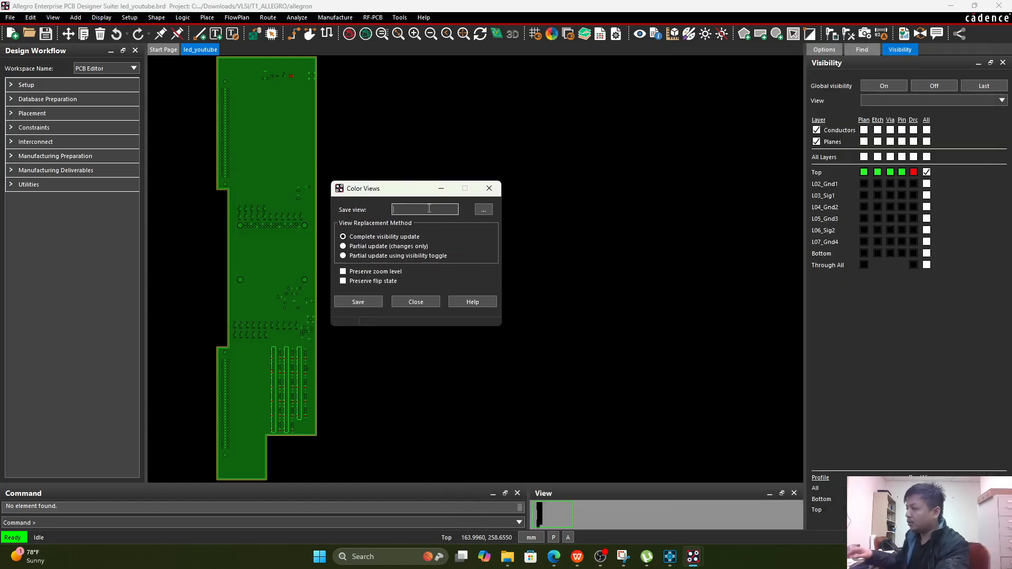
# - Switch to ALLEGRO_PCB.pptx in WPS Office to copy the L01_TOP film name, and return to the led_youtube board
pyautogui.click(577, 557)
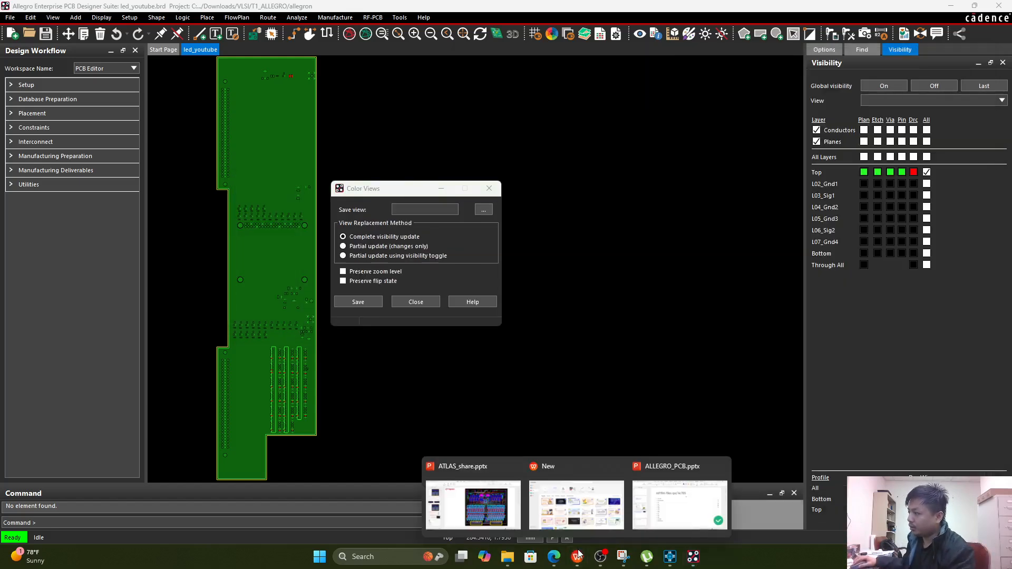
pyautogui.click(638, 491)
pyautogui.doubleClick(288, 215)
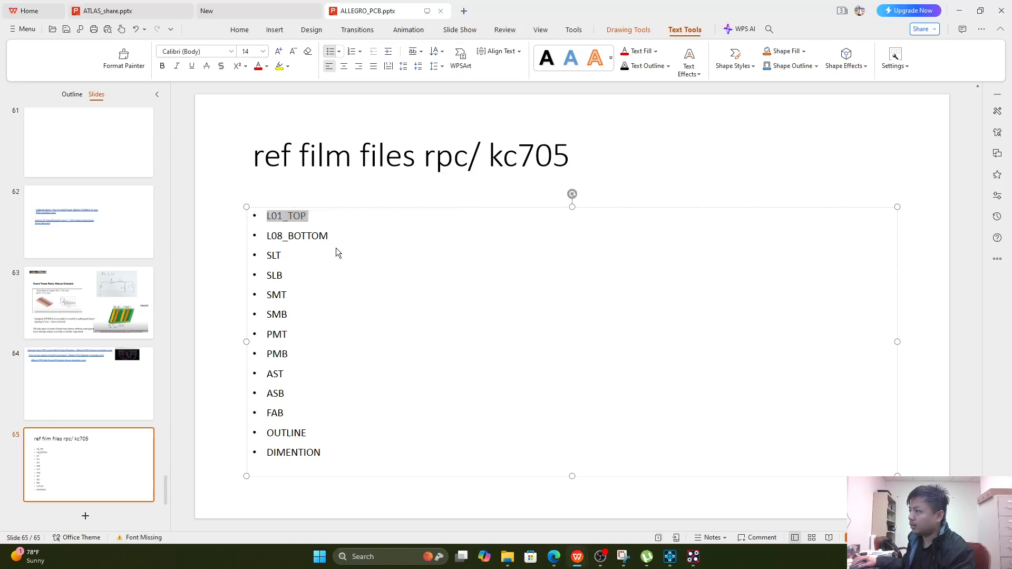
pyautogui.rightClick(302, 219)
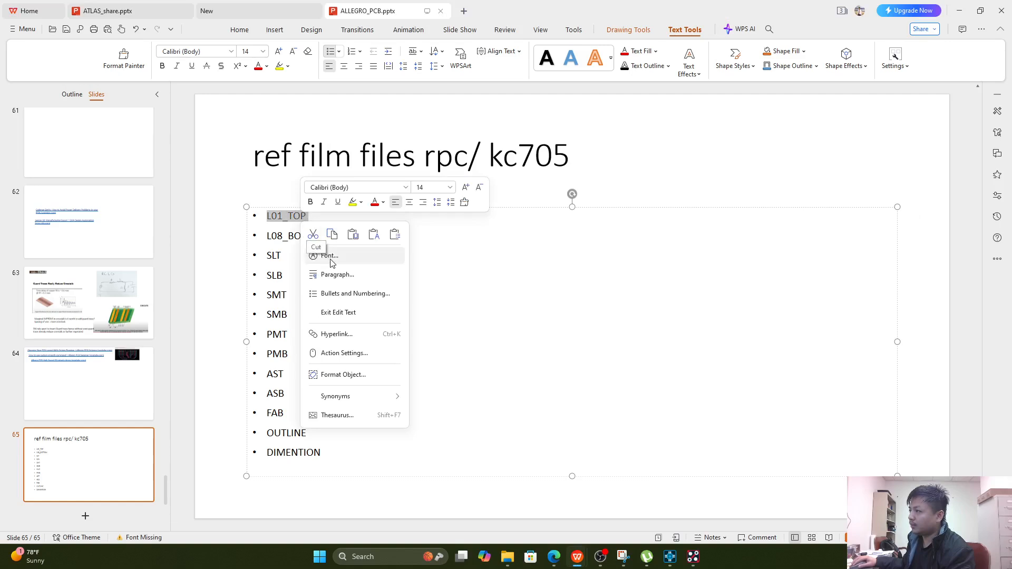
pyautogui.click(329, 234)
pyautogui.click(309, 223)
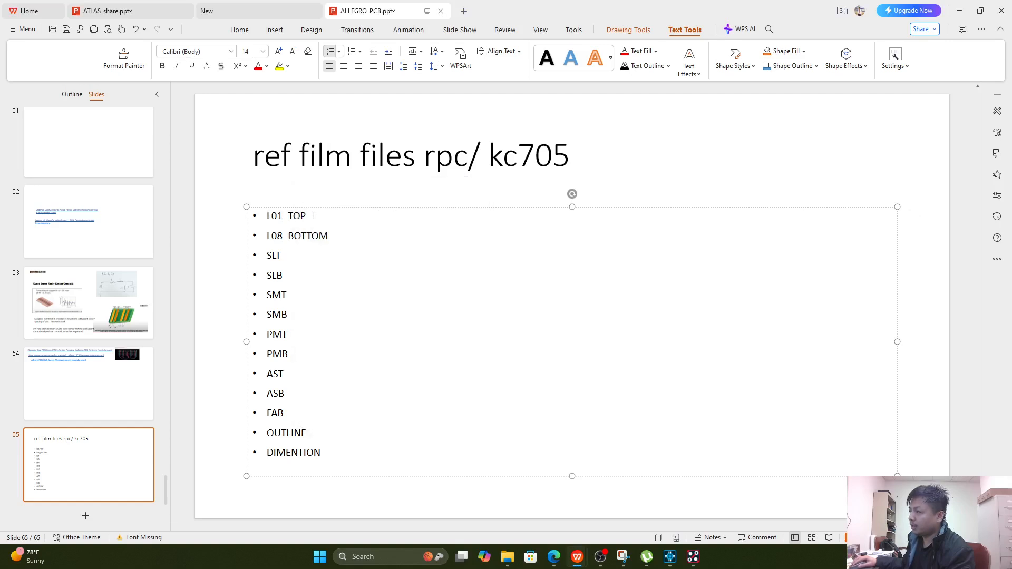
pyautogui.doubleClick(297, 224)
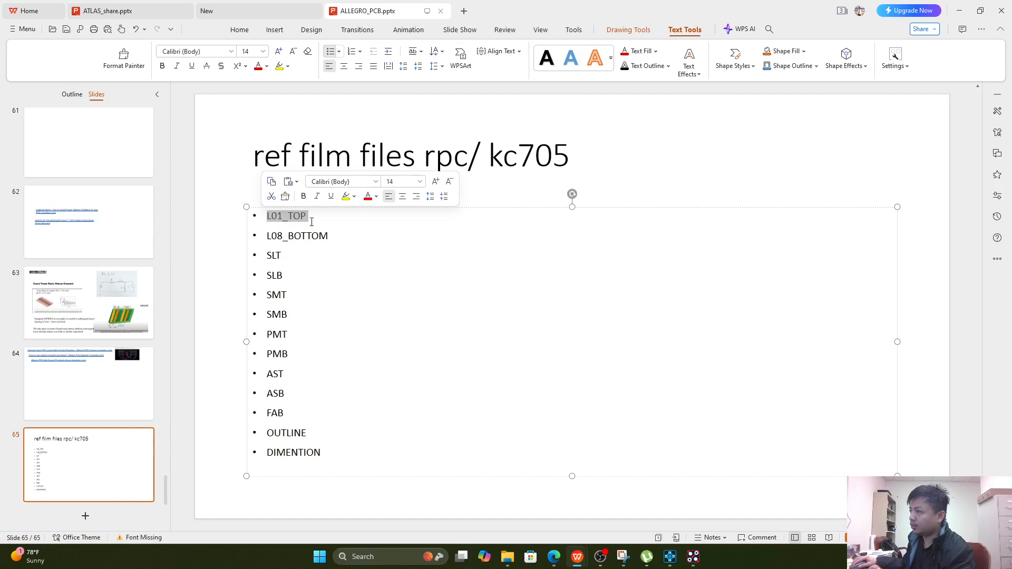
pyautogui.click(311, 221)
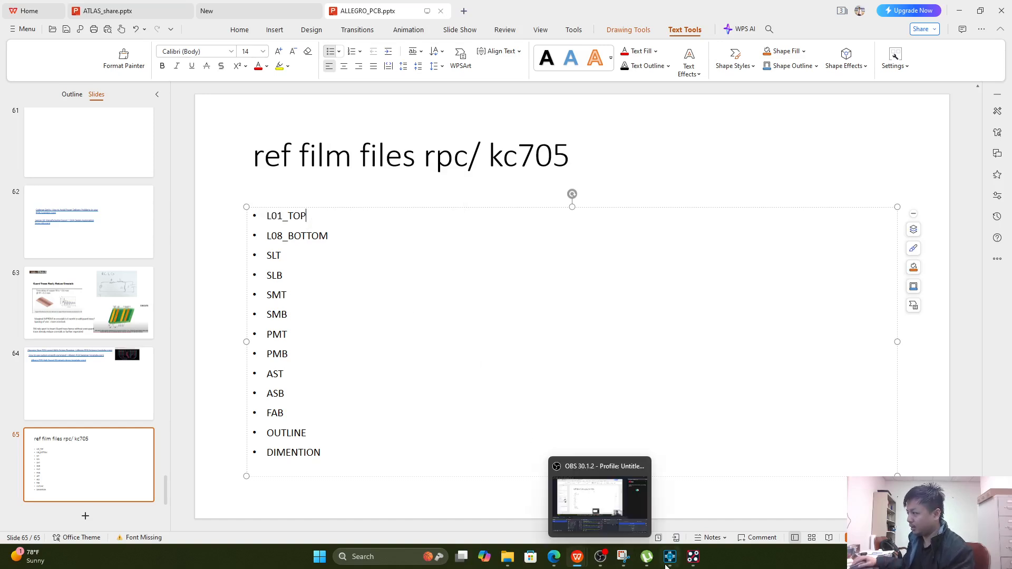
pyautogui.moveTo(692, 558)
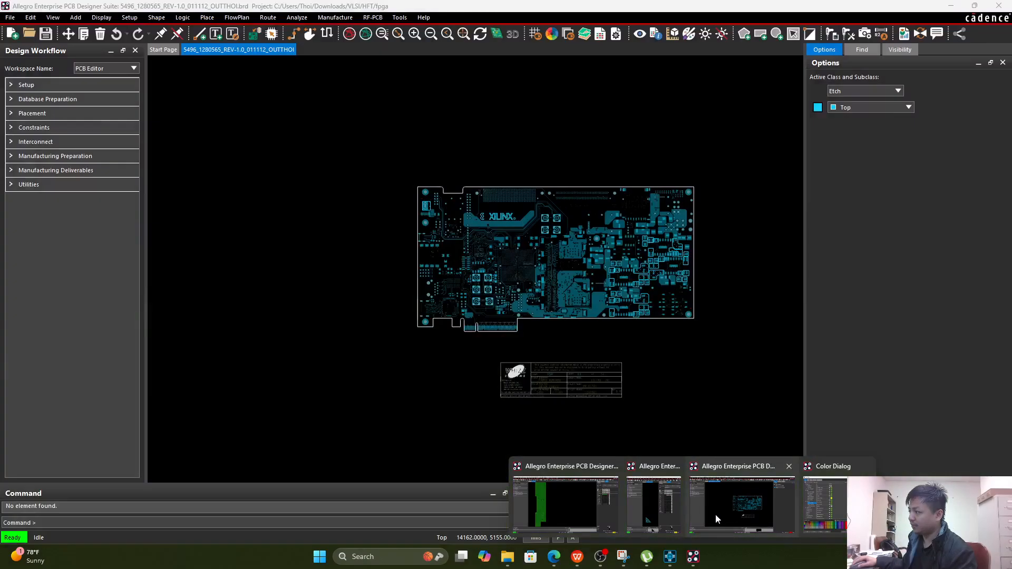
pyautogui.moveTo(555, 482)
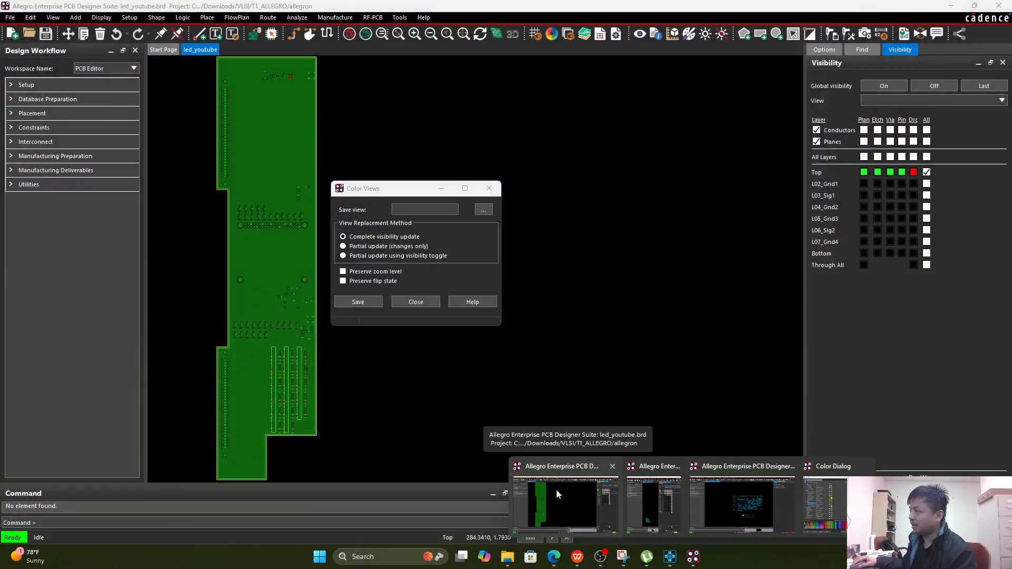
pyautogui.click(556, 489)
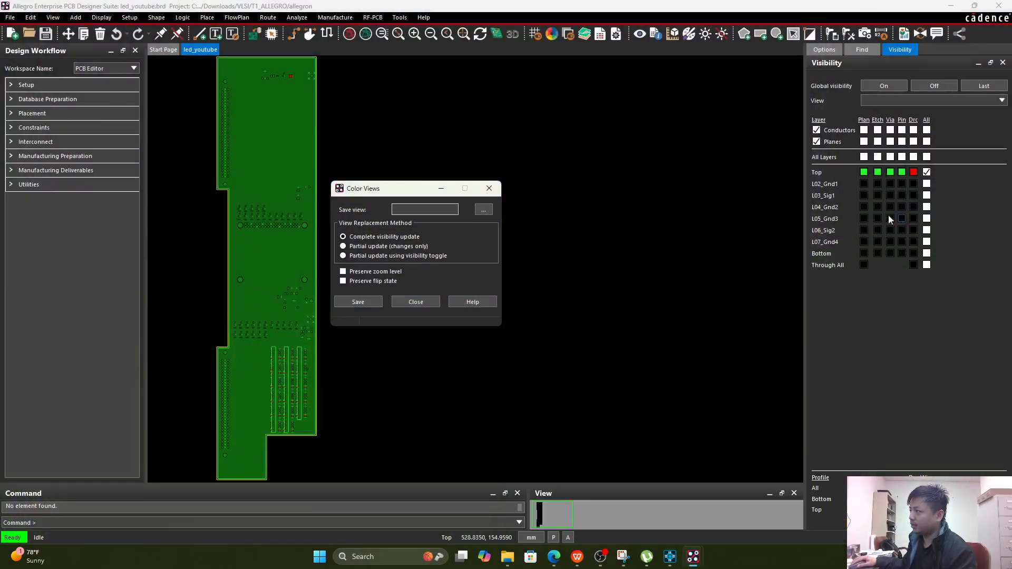
# - Review the reference film names on the ALLEGRO_PCB.pptx slide, from L01_TOP and SLT through AST, FAB and DIMENTION
pyautogui.click(950, 7)
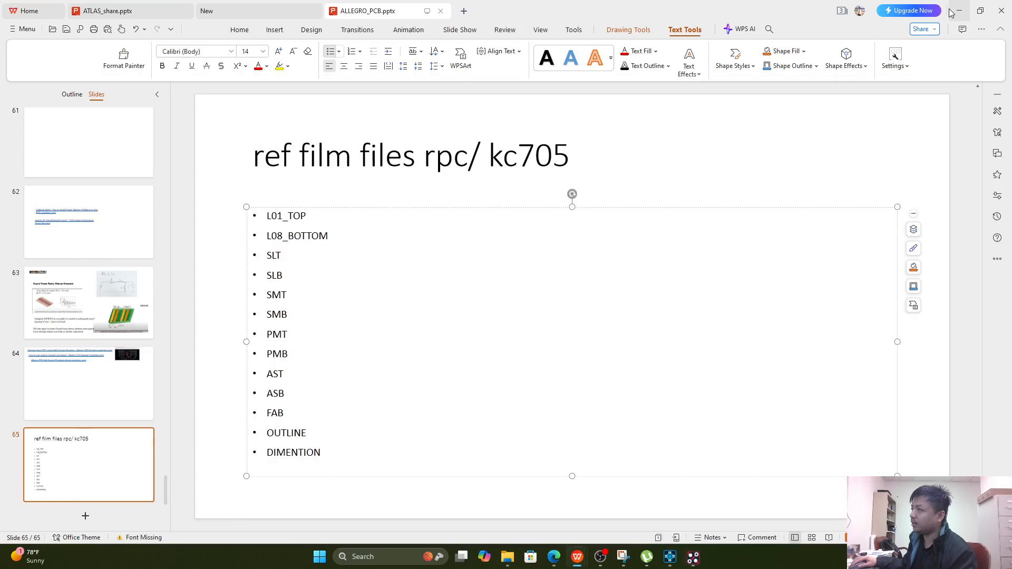
pyautogui.doubleClick(284, 256)
pyautogui.click(296, 273)
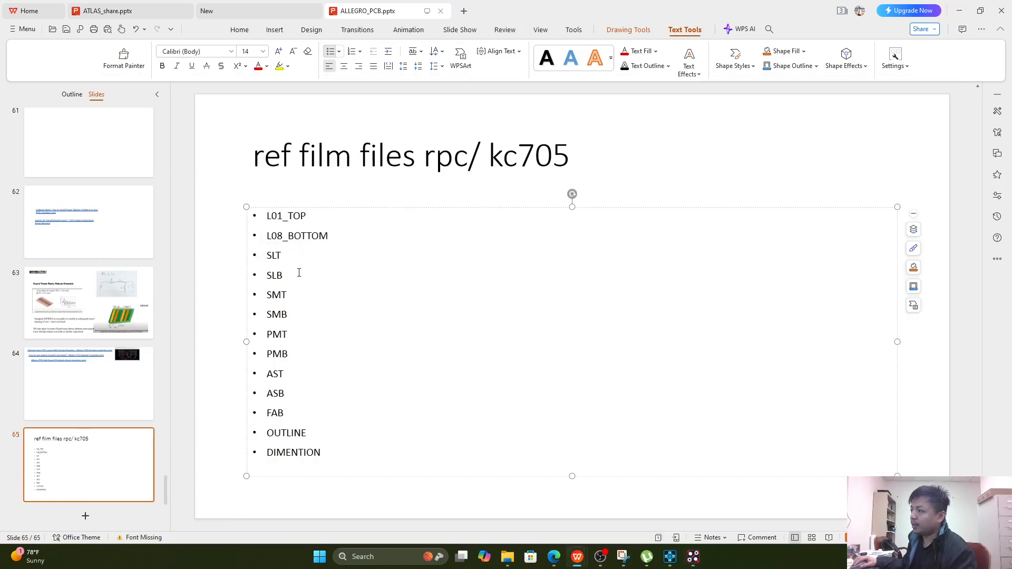
pyautogui.moveTo(299, 273); pyautogui.dragTo(271, 272)
pyautogui.click(289, 283)
pyautogui.doubleClick(291, 375)
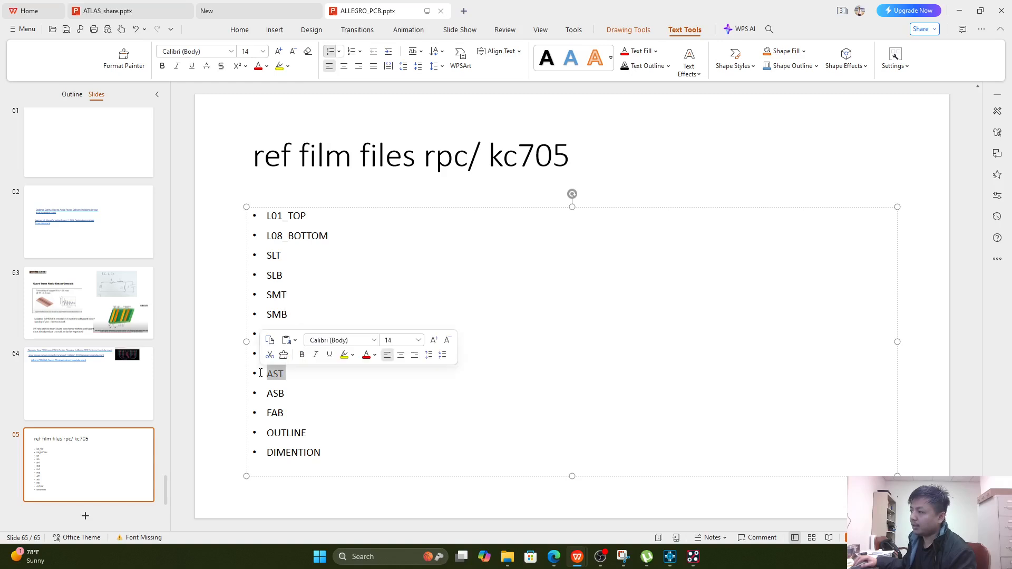
pyautogui.click(293, 393)
pyautogui.click(304, 413)
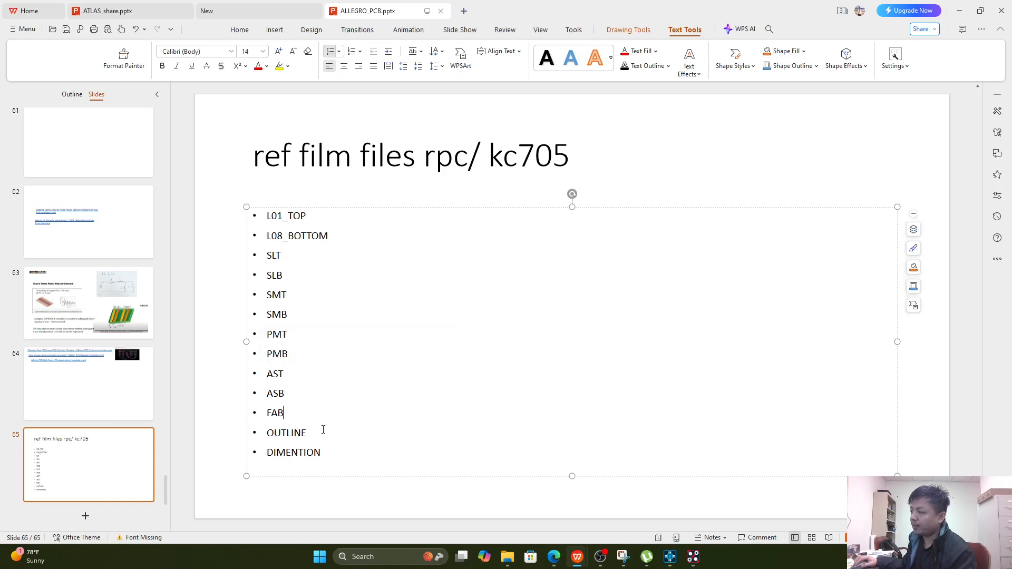
pyautogui.click(322, 452)
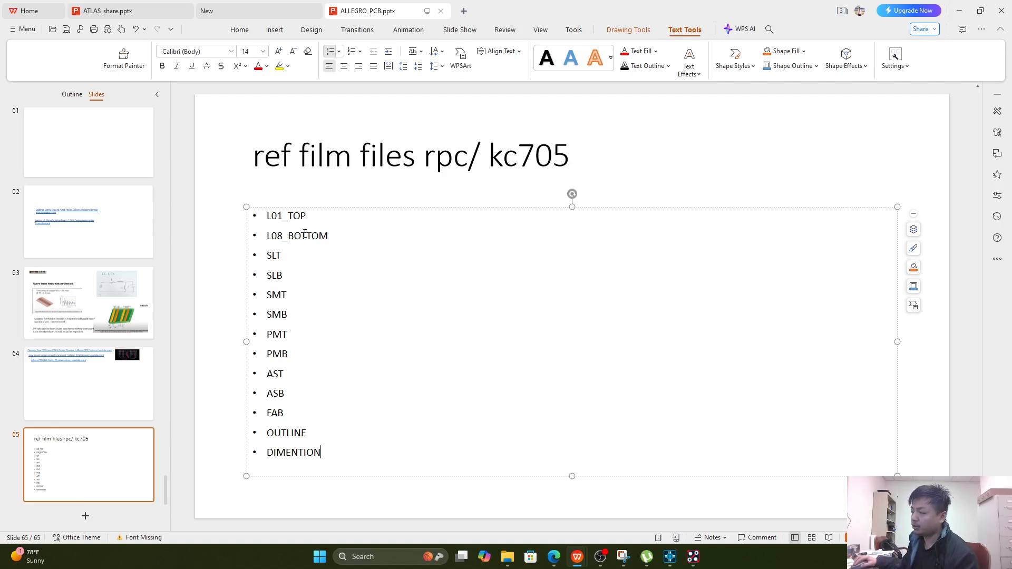
pyautogui.doubleClick(321, 217)
pyautogui.doubleClick(273, 255)
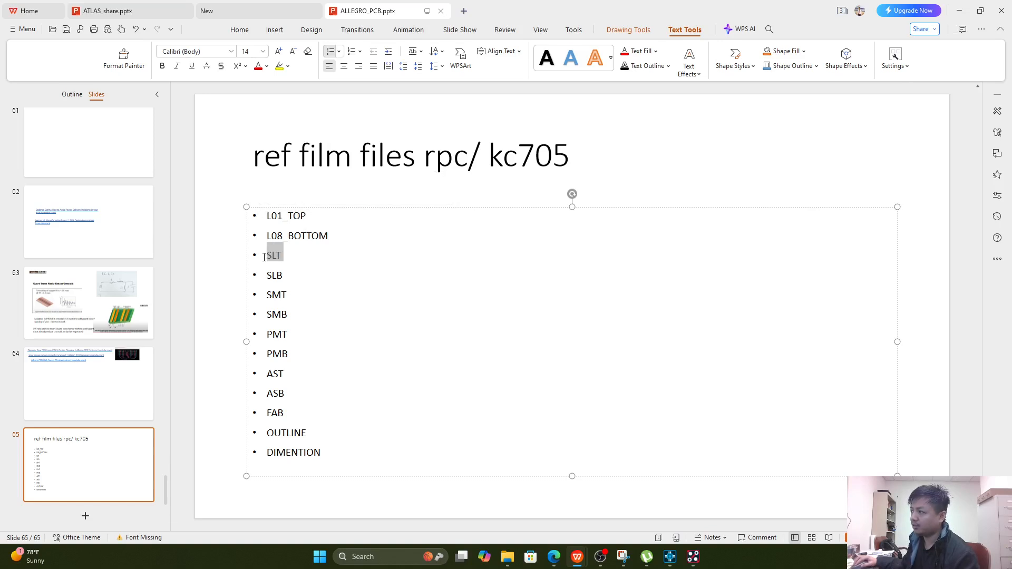
# - Return to the led_youtube board in Allegro and save its current visibility as color view L1TOP with complete visibility update
pyautogui.click(962, 14)
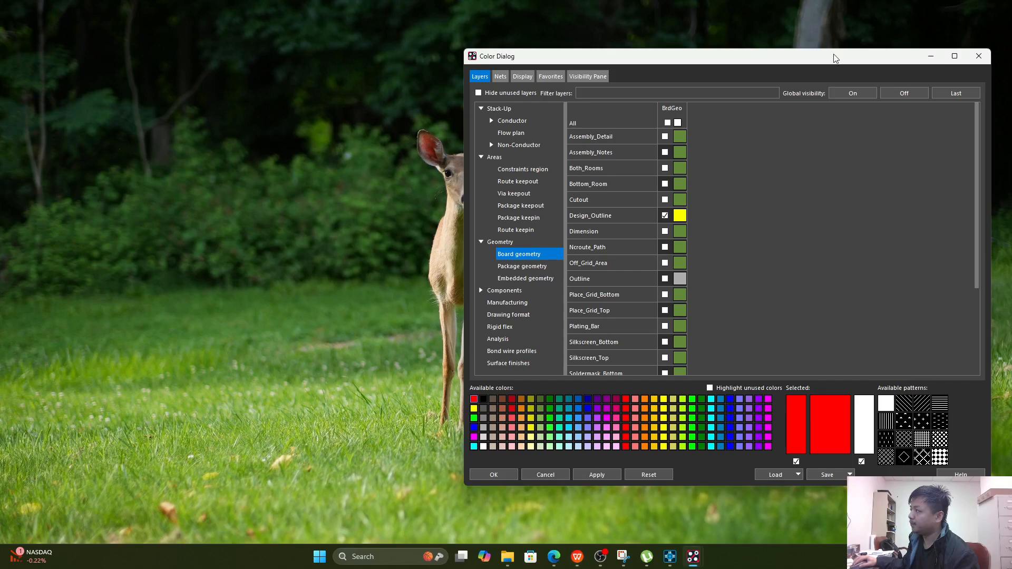
pyautogui.moveTo(827, 62); pyautogui.dragTo(749, 38)
pyautogui.moveTo(693, 556)
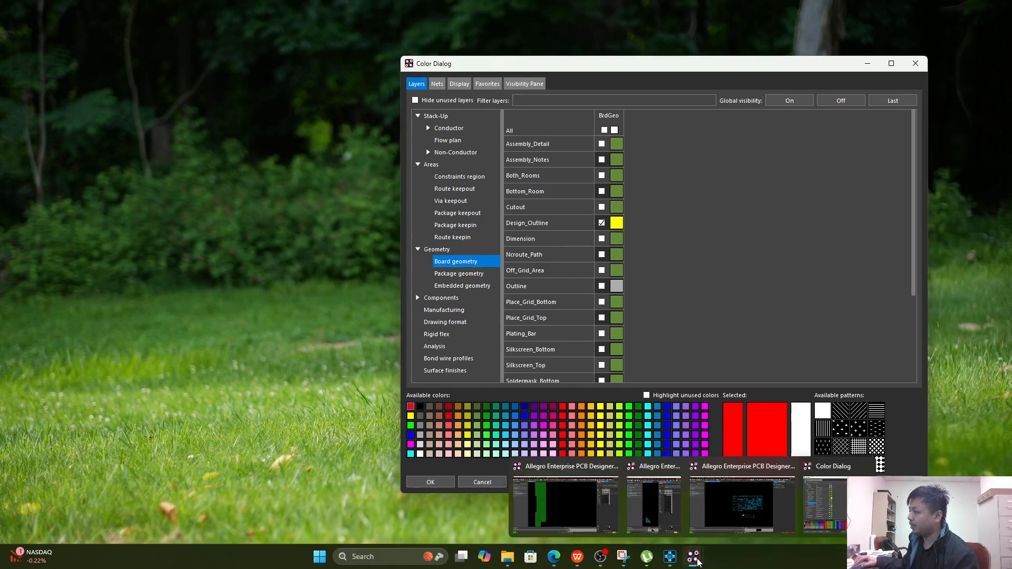
pyautogui.moveTo(794, 516)
pyautogui.click(553, 517)
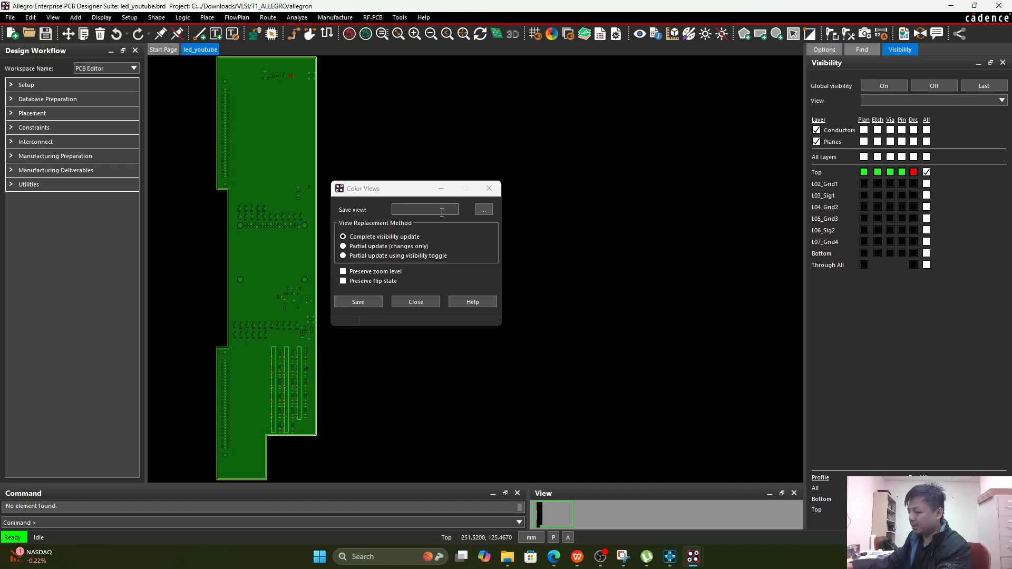
pyautogui.click(442, 211)
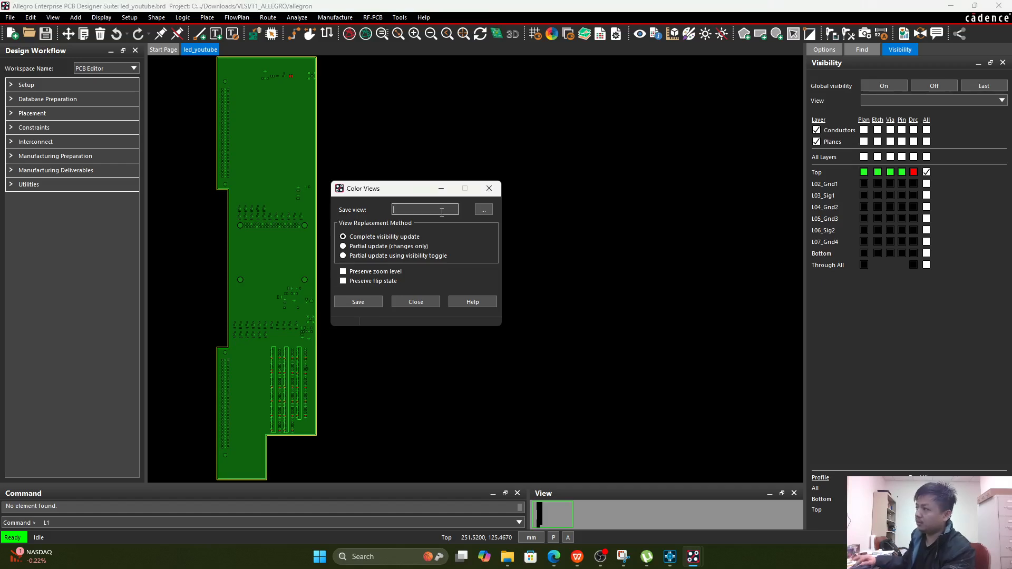
pyautogui.write('L1')
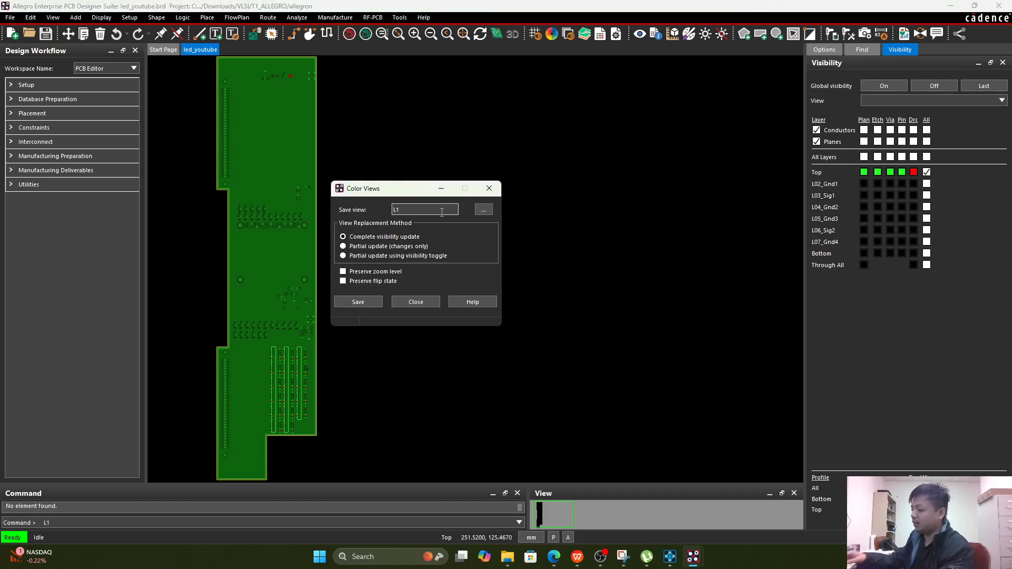
pyautogui.write('_')
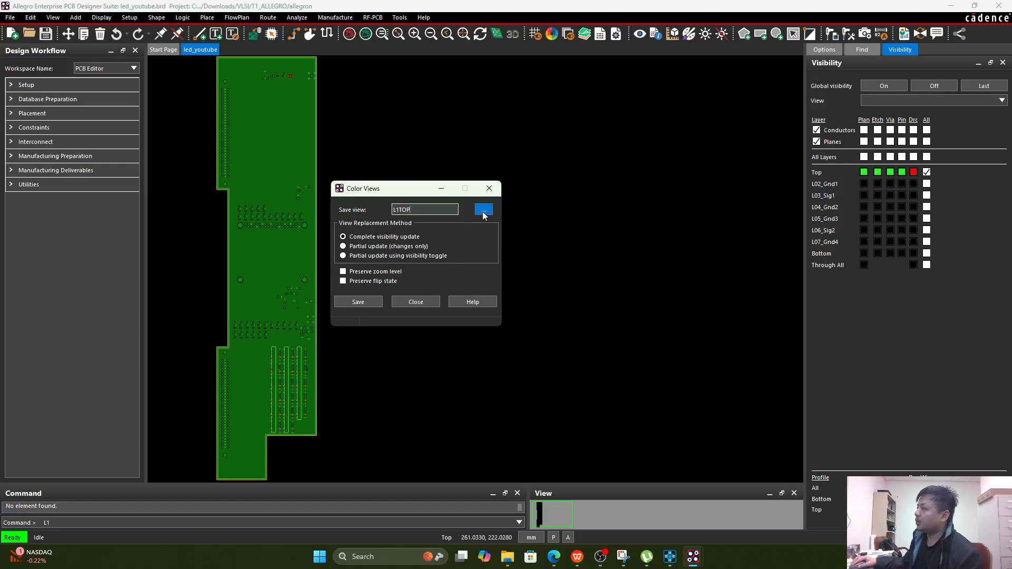
pyautogui.click(359, 302)
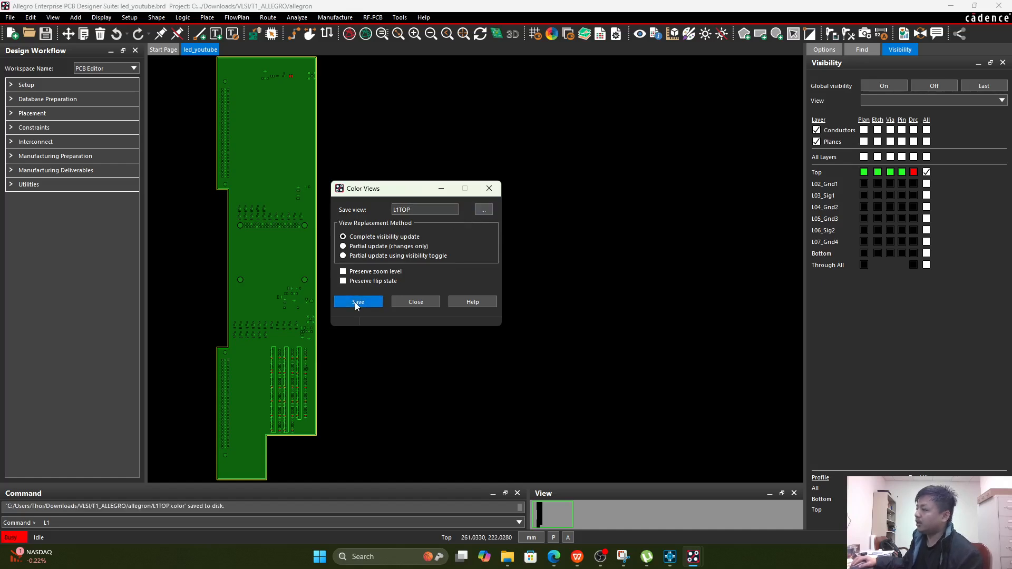
# - Switch to File Explorer and check the saved L1TOP.color file in the allegroN folder
pyautogui.click(506, 557)
pyautogui.click(242, 128)
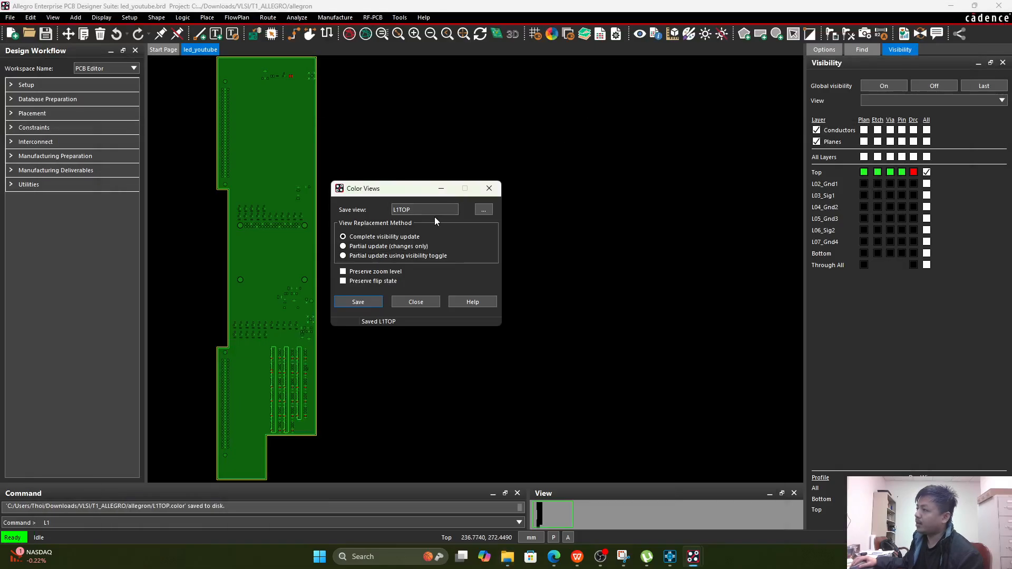
# - Turn off all layers in the led_youtube board and make the Board geometry Design_Outline subclass visible
pyautogui.click(934, 86)
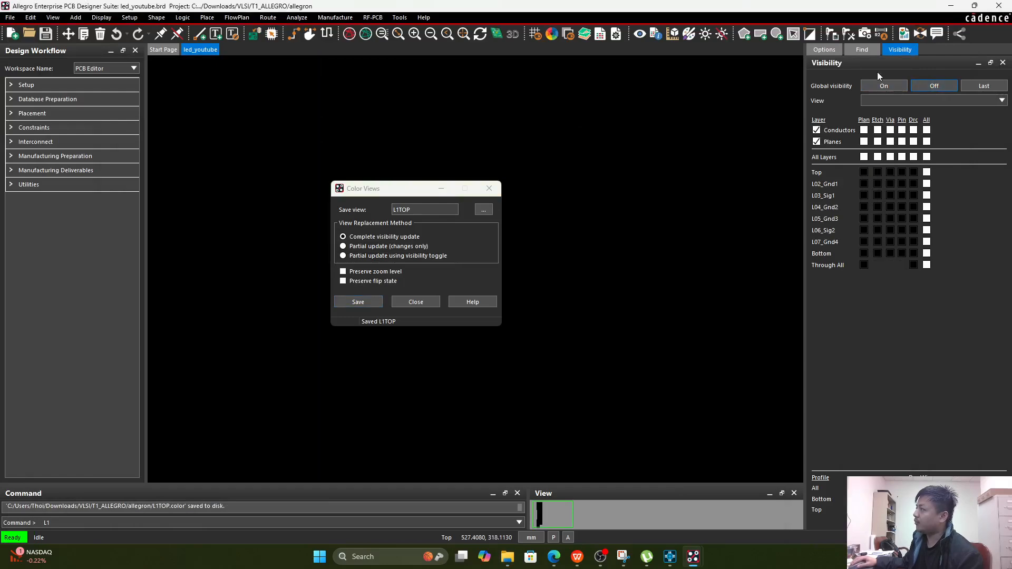
pyautogui.click(552, 35)
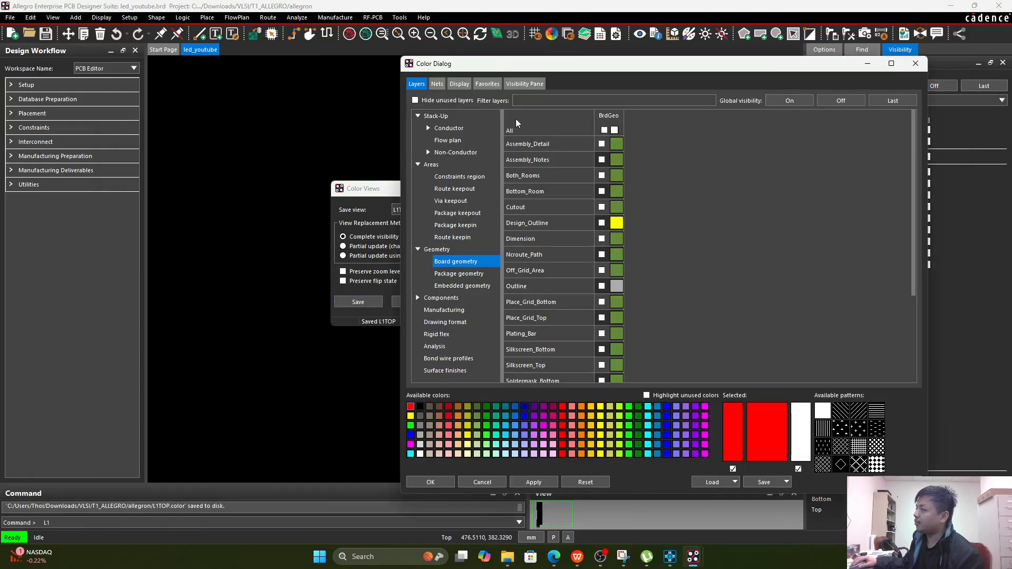
pyautogui.moveTo(579, 72); pyautogui.dragTo(698, 82)
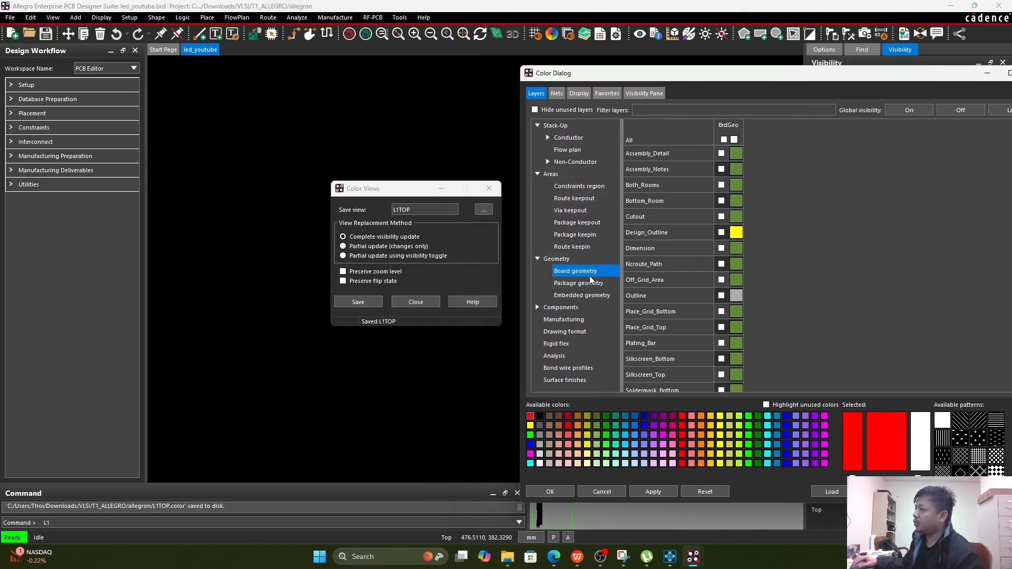
pyautogui.click(721, 233)
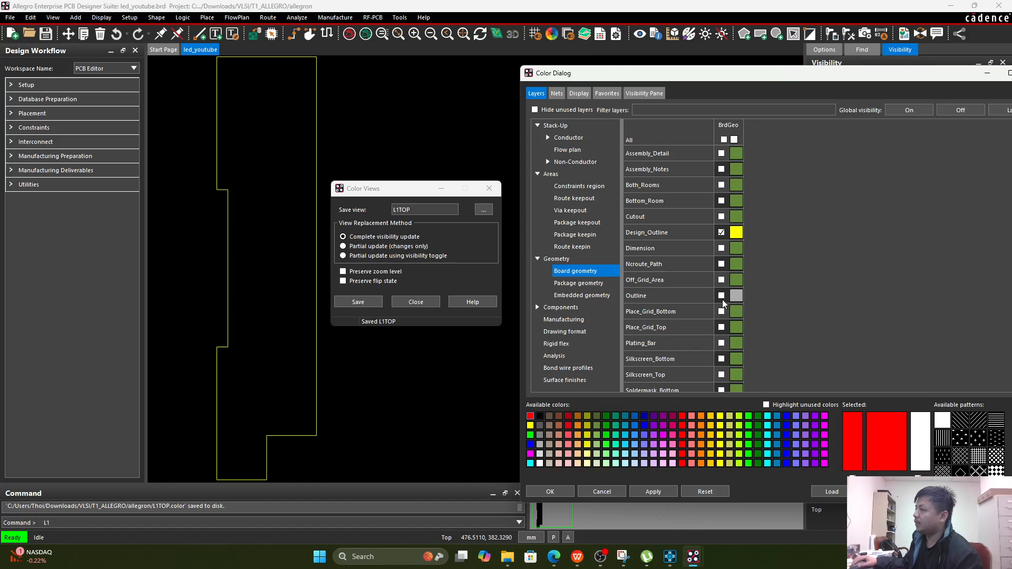
# - Make the Silkscreen_Top subclass visible for both Package geometry and the Ref des component class
pyautogui.click(583, 286)
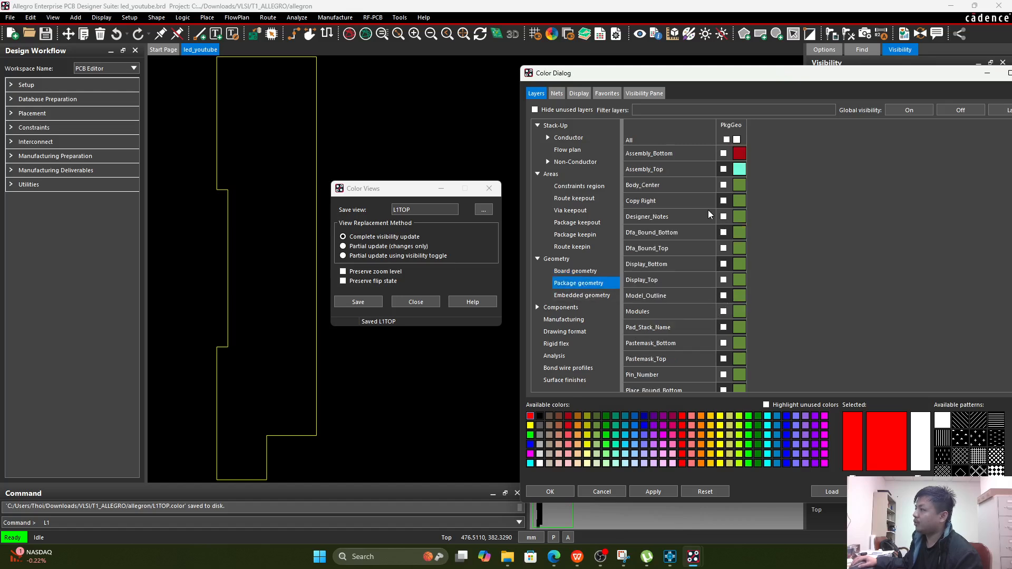
pyautogui.scroll(-2, 710, 268)
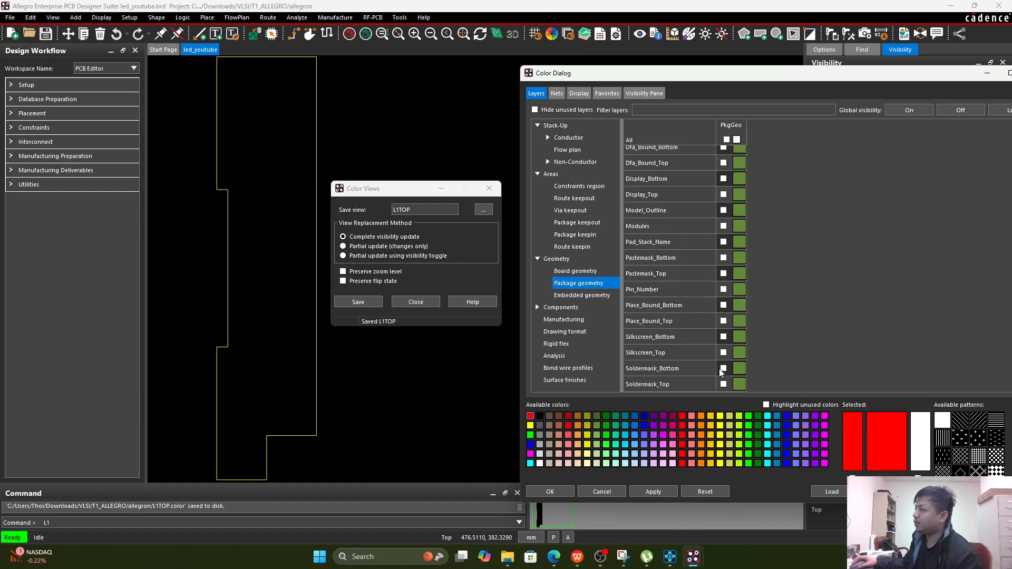
pyautogui.click(723, 352)
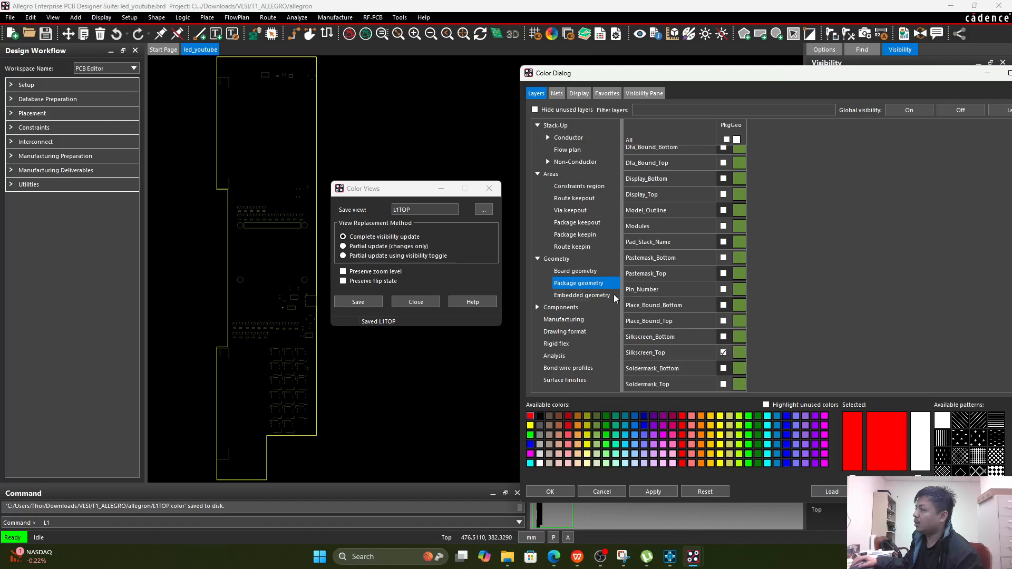
pyautogui.click(537, 307)
pyautogui.click(575, 344)
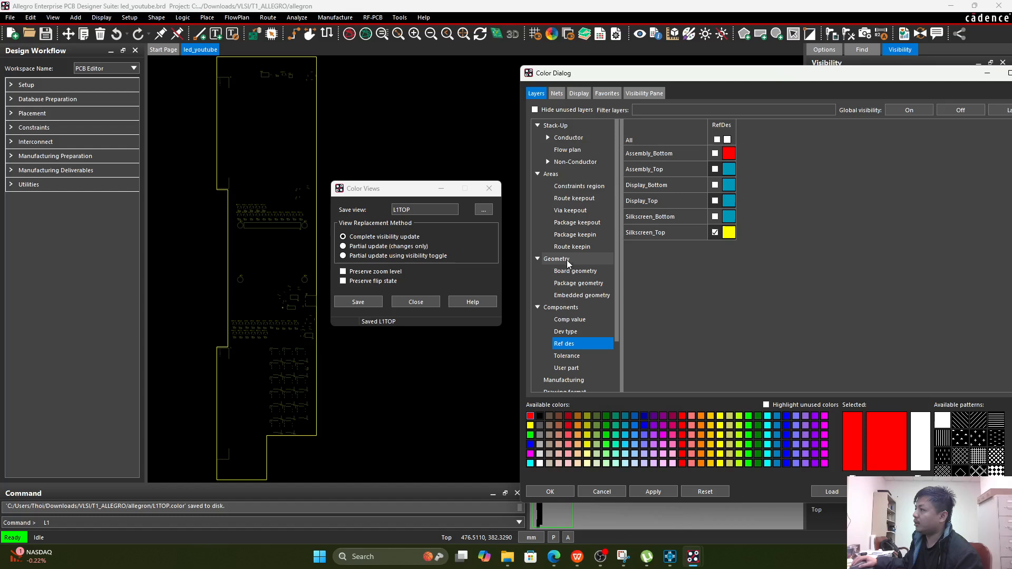
# - Make the Board geometry Silkscreen_Top subclass visible and inspect the top silkscreen on the board
pyautogui.click(586, 279)
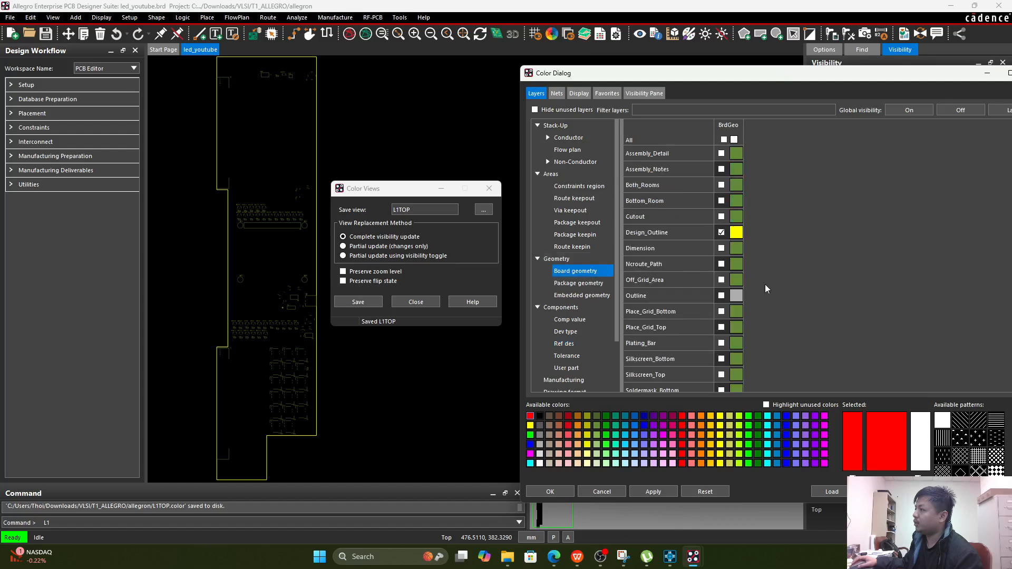
pyautogui.scroll(-2, 780, 287)
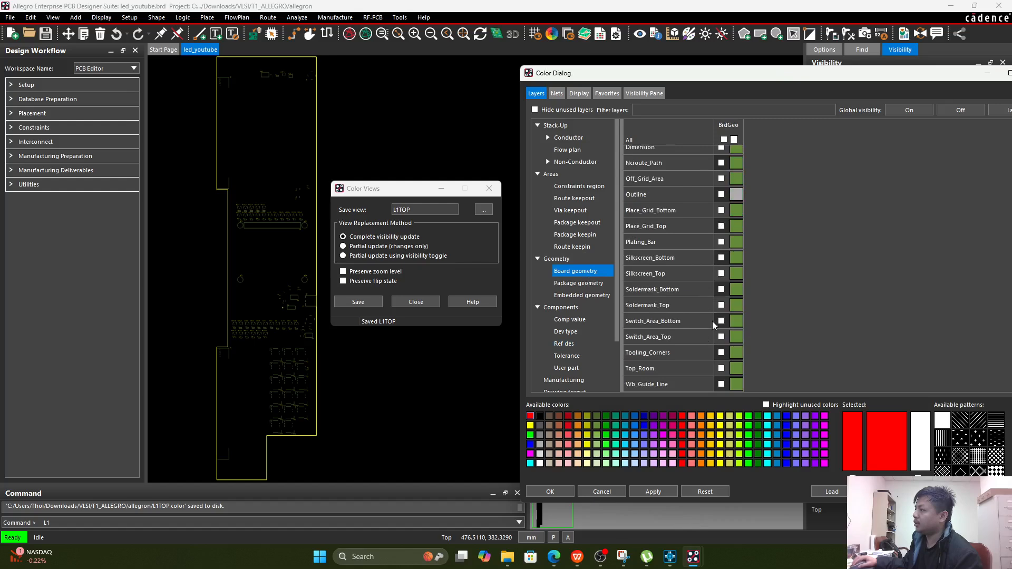
pyautogui.click(722, 274)
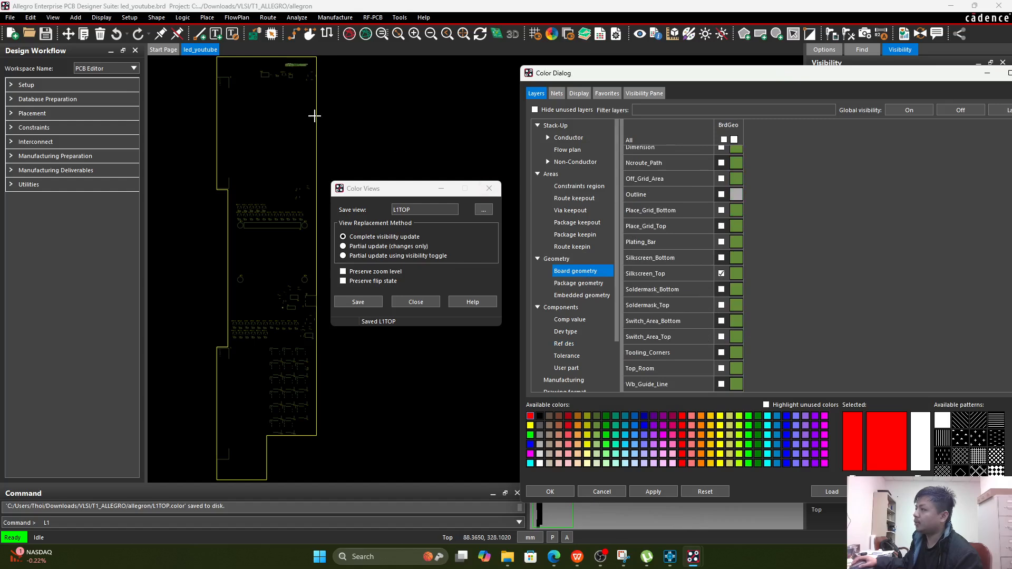
pyautogui.scroll(5, 314, 83)
pyautogui.scroll(-4, 317, 90)
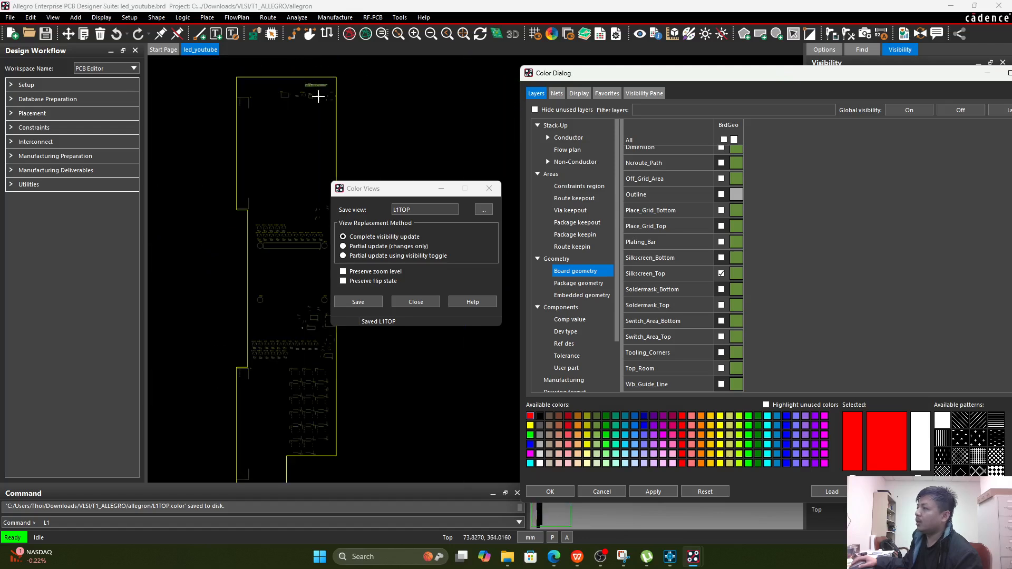
pyautogui.scroll(2, 291, 304)
pyautogui.scroll(-4, 290, 293)
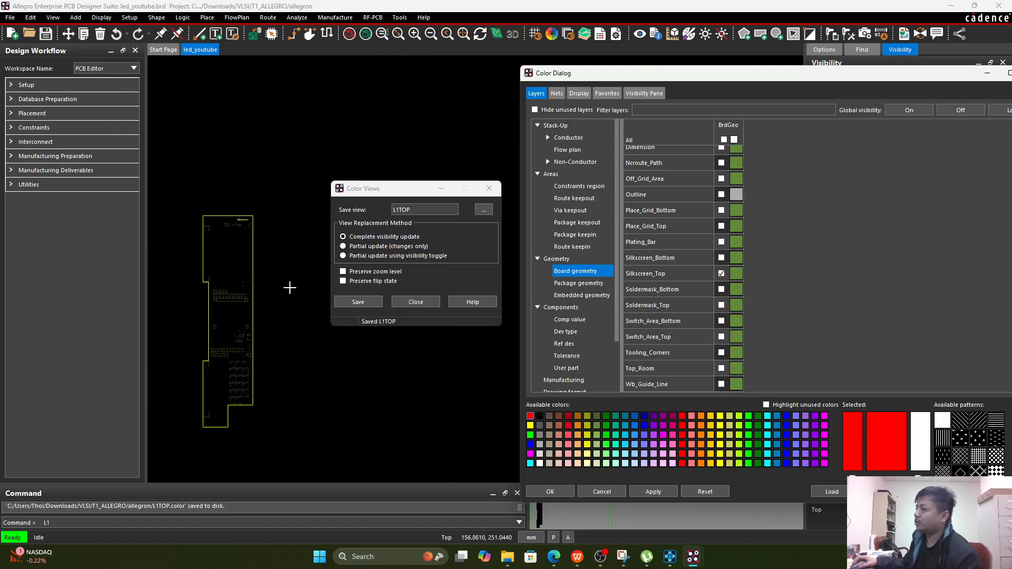
# - Save the current visibility as color view SLT and close the Color Views dialog
pyautogui.doubleClick(418, 208)
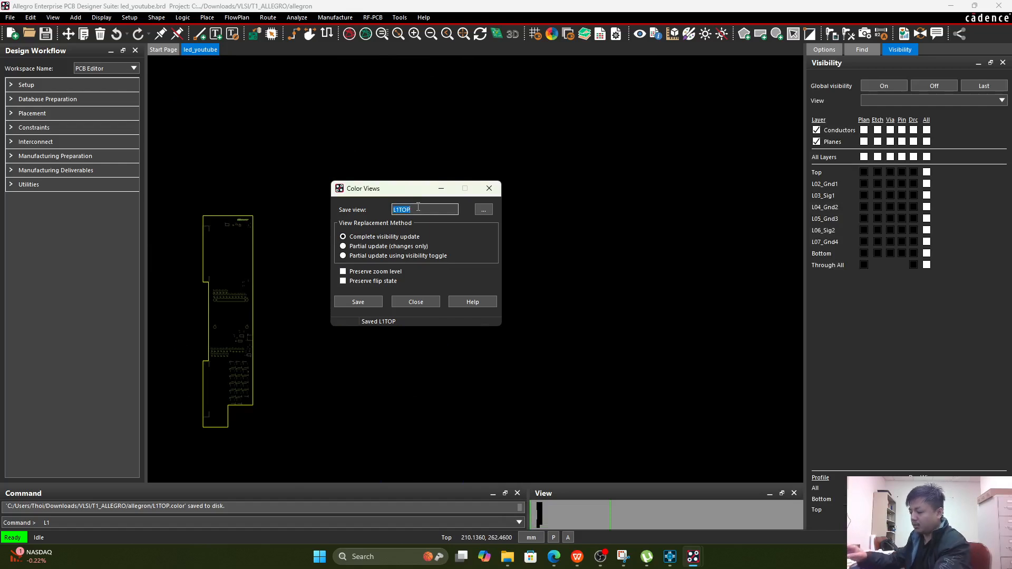
pyautogui.write('SLT')
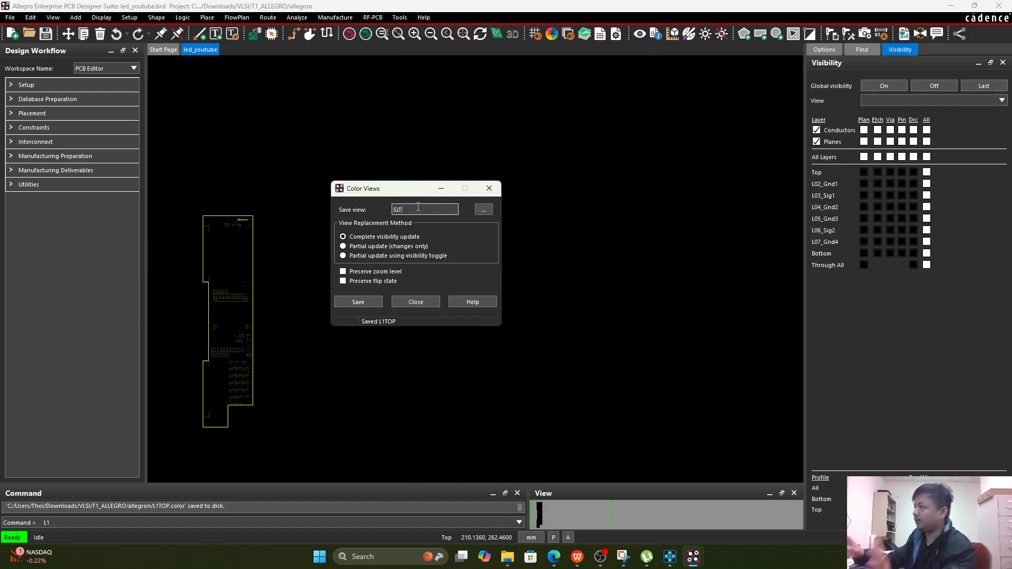
pyautogui.click(366, 302)
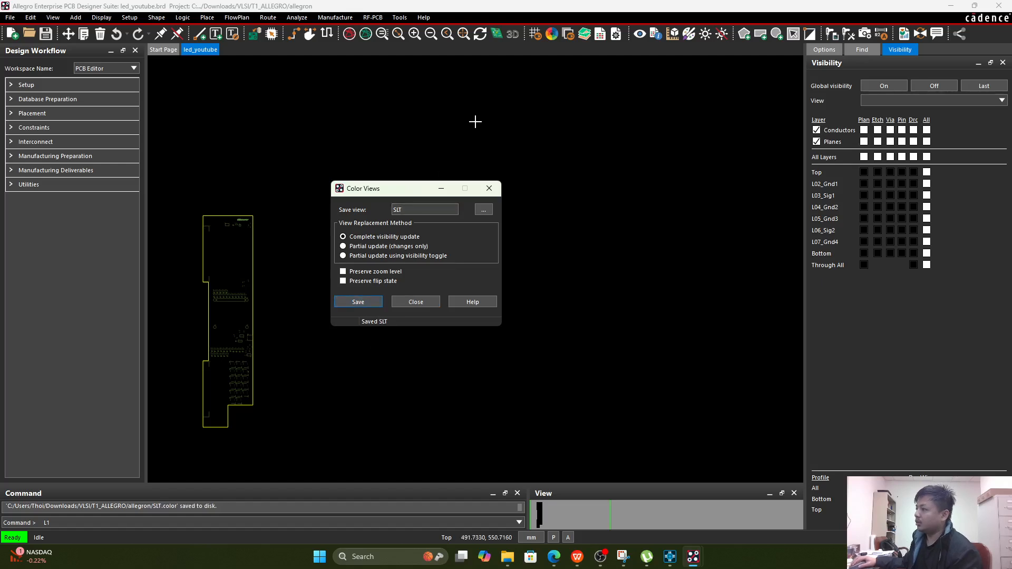
pyautogui.click(489, 190)
# - Check the available visibility views and look for the SLT.color file in the allegroN folder in File Explorer
pyautogui.click(916, 101)
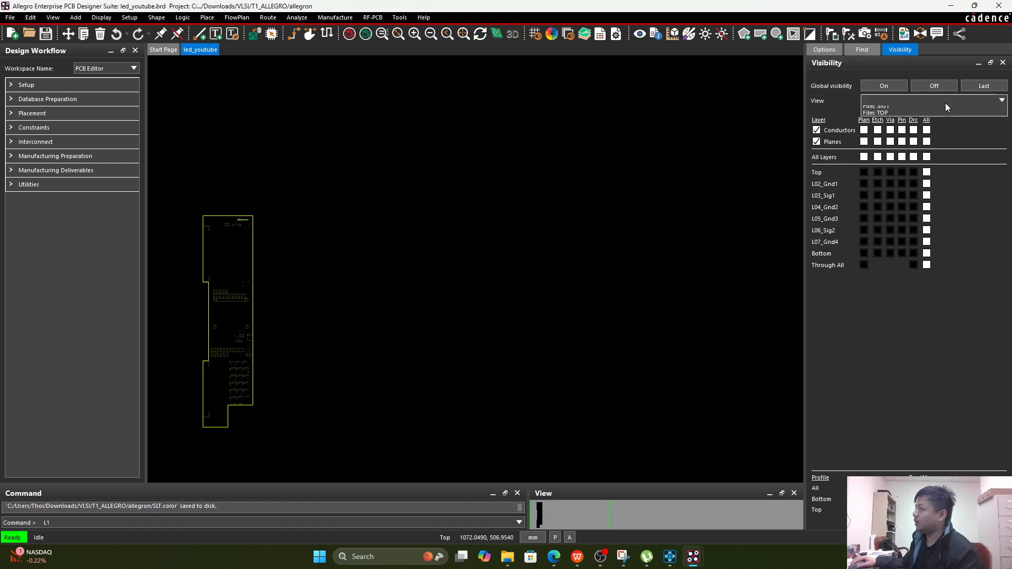
pyautogui.click(507, 557)
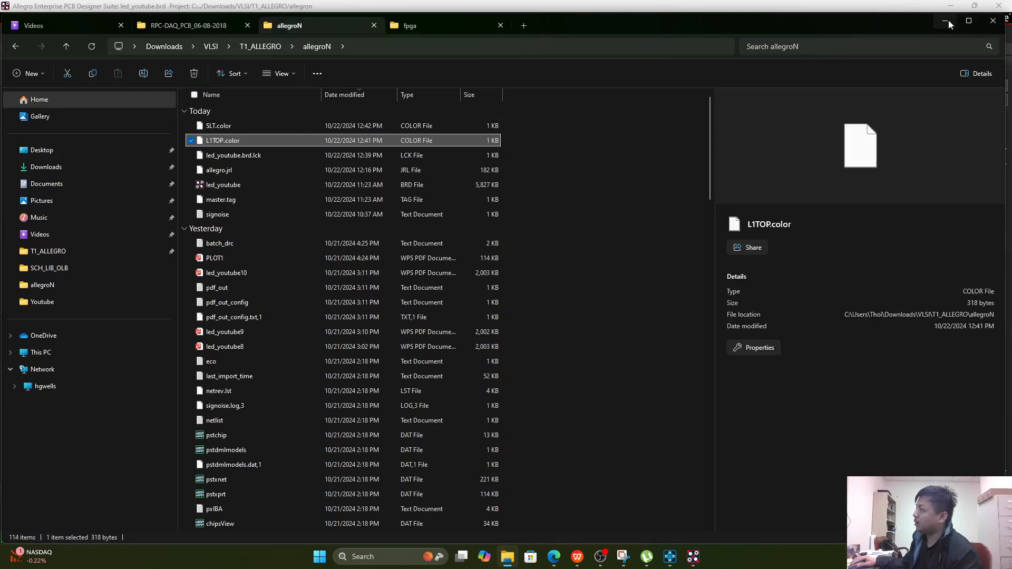
pyautogui.click(946, 21)
# - Turn global visibility off and back on, and inspect the board with all layers displayed
pyautogui.click(936, 88)
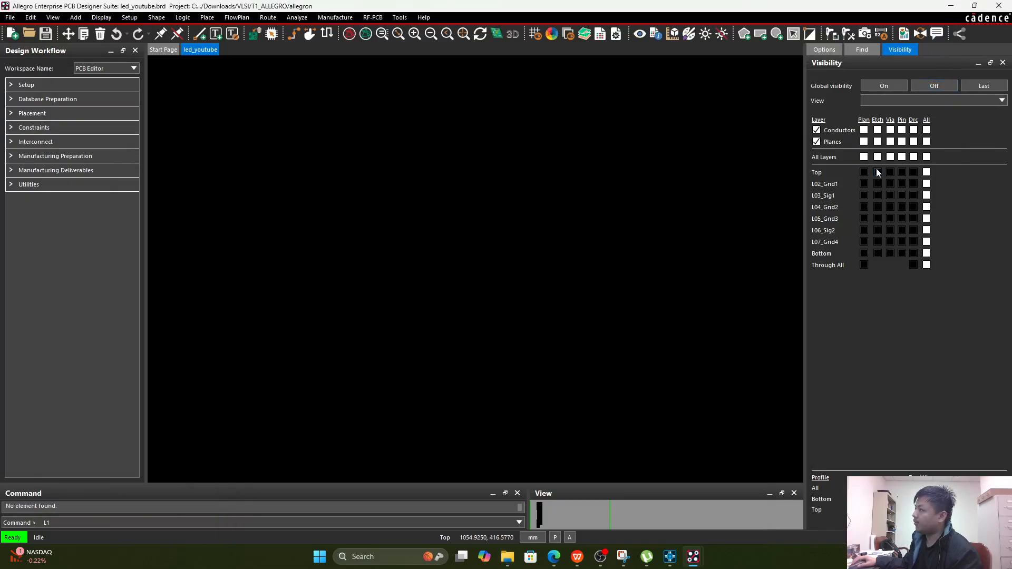
pyautogui.click(885, 85)
pyautogui.scroll(3, 195, 308)
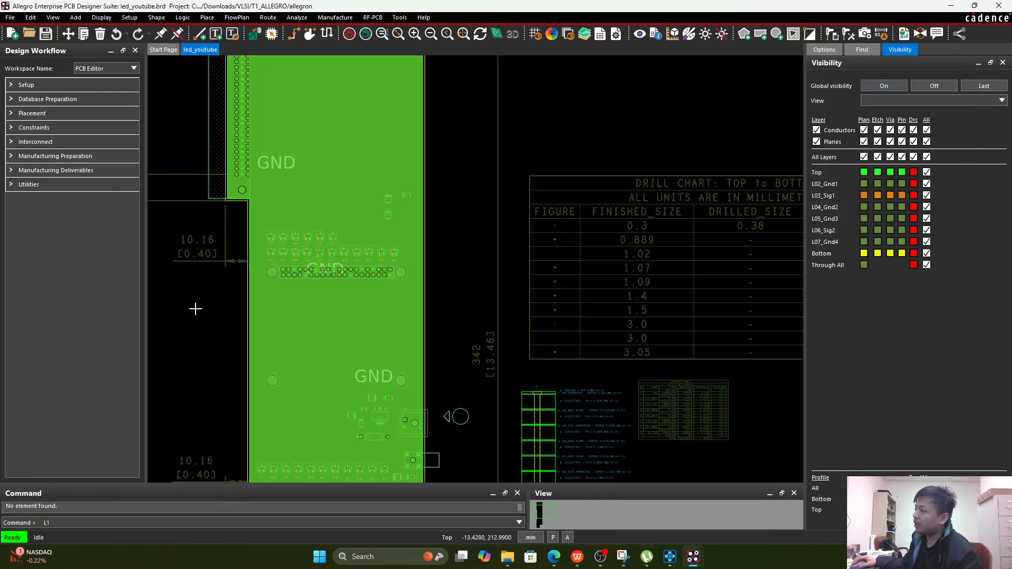
pyautogui.scroll(-3, 220, 310)
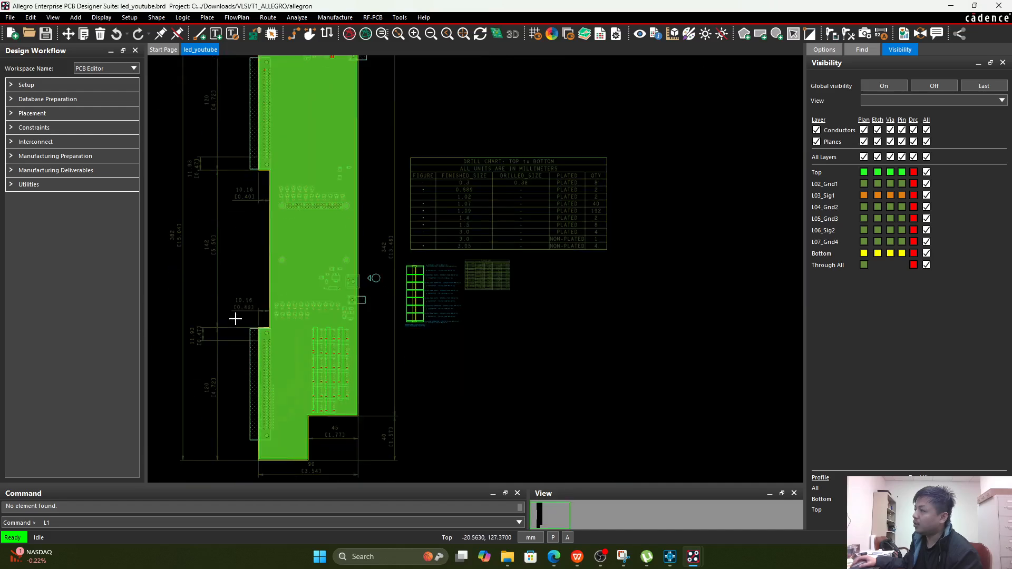
pyautogui.scroll(5, 290, 294)
pyautogui.scroll(2, 303, 373)
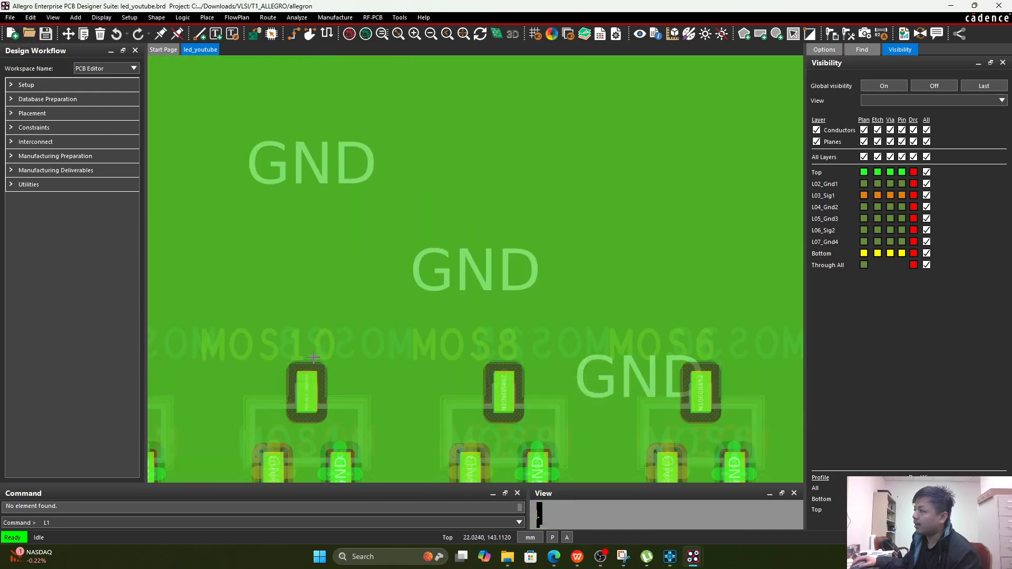
pyautogui.scroll(-6, 316, 357)
# - Apply the saved L1TOP color view and inspect the top layer of the board
pyautogui.click(923, 105)
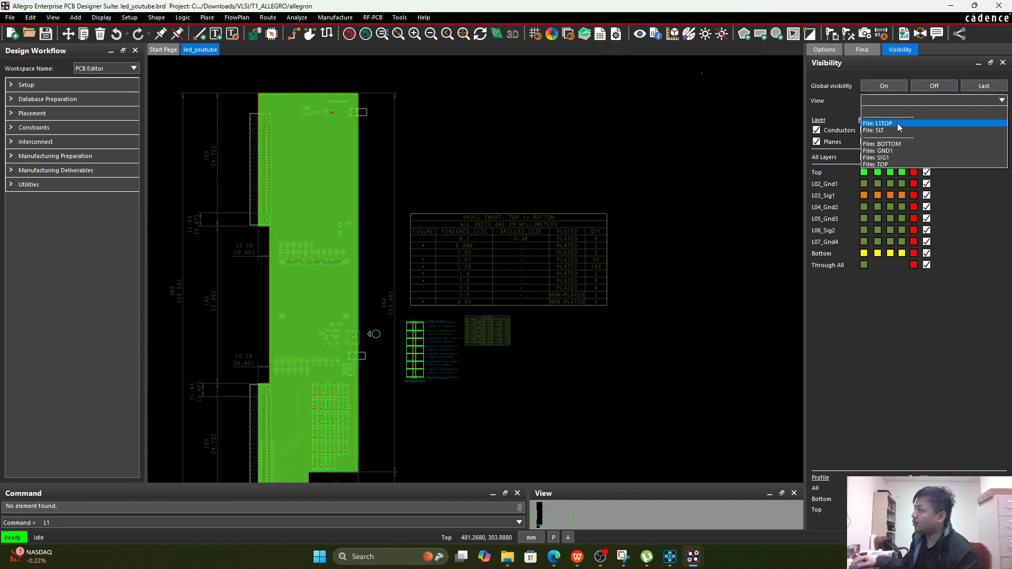
pyautogui.click(897, 129)
pyautogui.scroll(3, 303, 215)
pyautogui.scroll(-1, 302, 126)
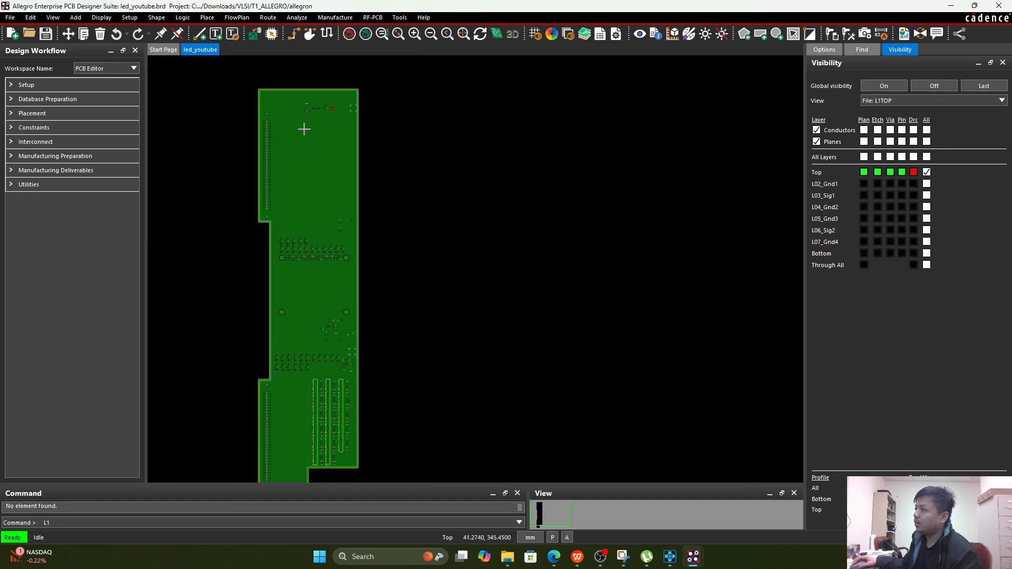
pyautogui.scroll(4, 301, 92)
pyautogui.scroll(-4, 313, 95)
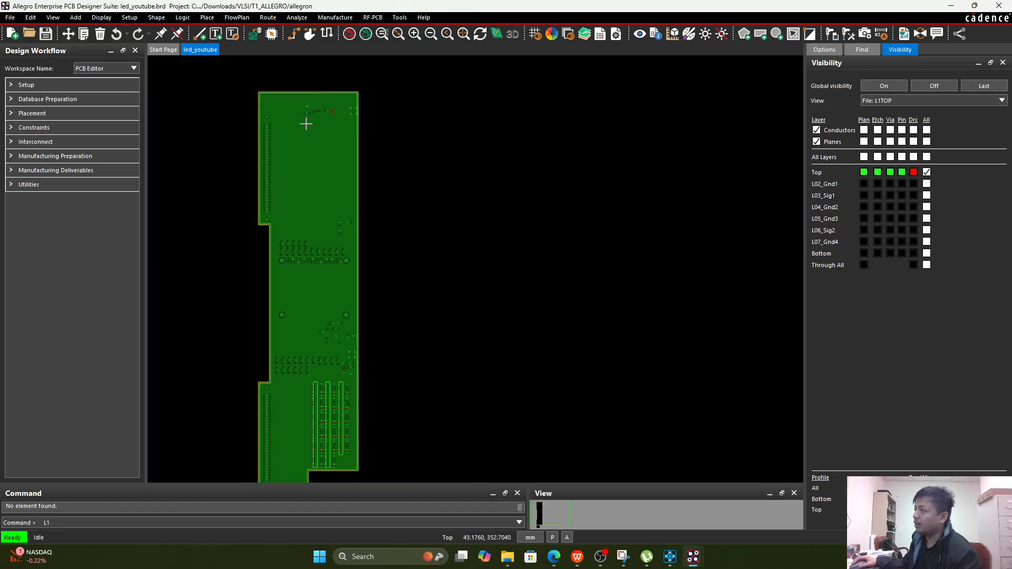
pyautogui.scroll(2, 258, 200)
pyautogui.scroll(-1, 266, 202)
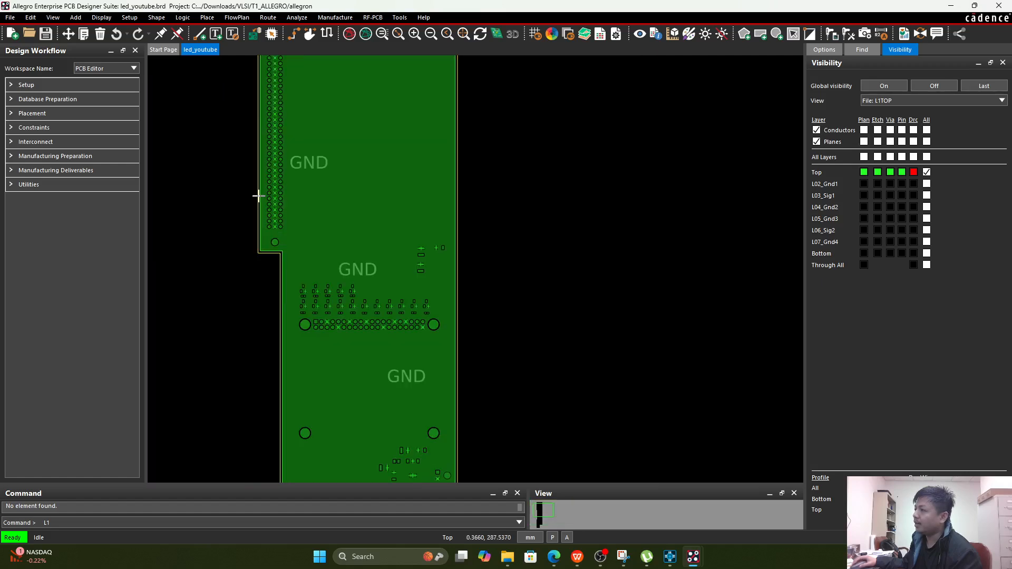
# - Apply the saved SLT color view and inspect the silkscreen outlines and reference designators
pyautogui.click(891, 101)
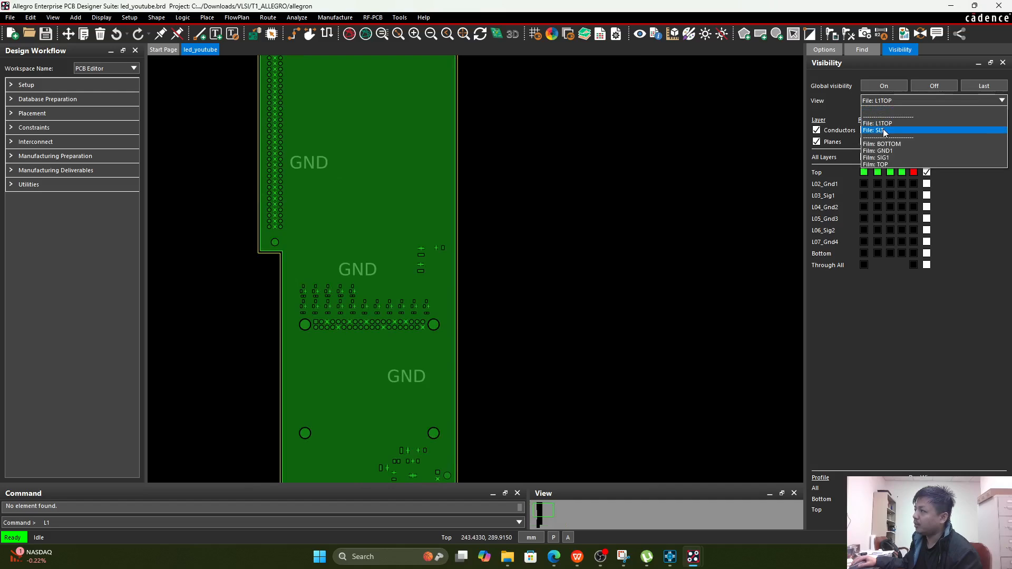
pyautogui.click(885, 132)
pyautogui.scroll(3, 343, 295)
pyautogui.scroll(-2, 350, 289)
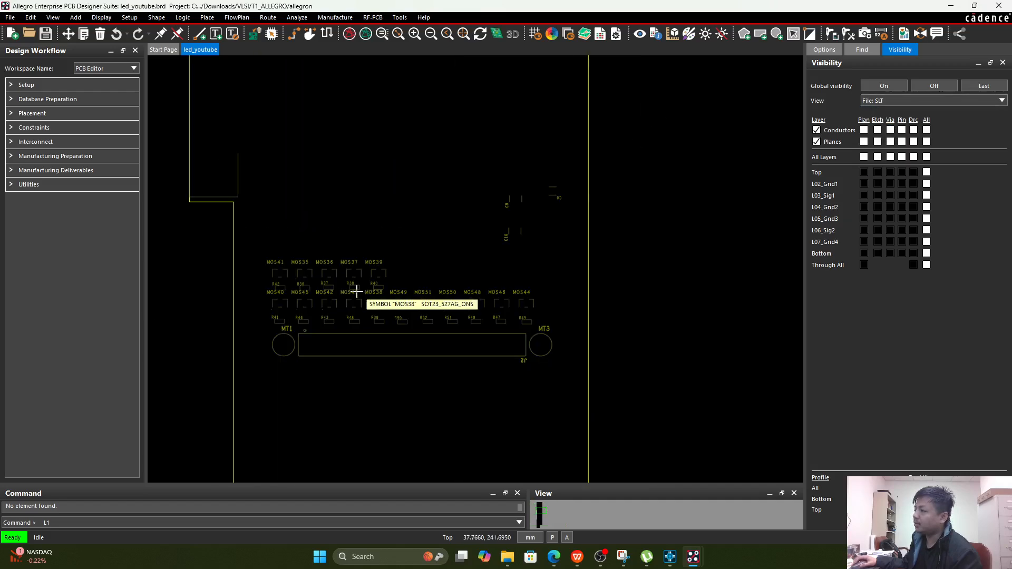
pyautogui.scroll(1, 316, 279)
# - Set the active class to Board Geometry and check which of its subclasses are displayed
pyautogui.click(838, 50)
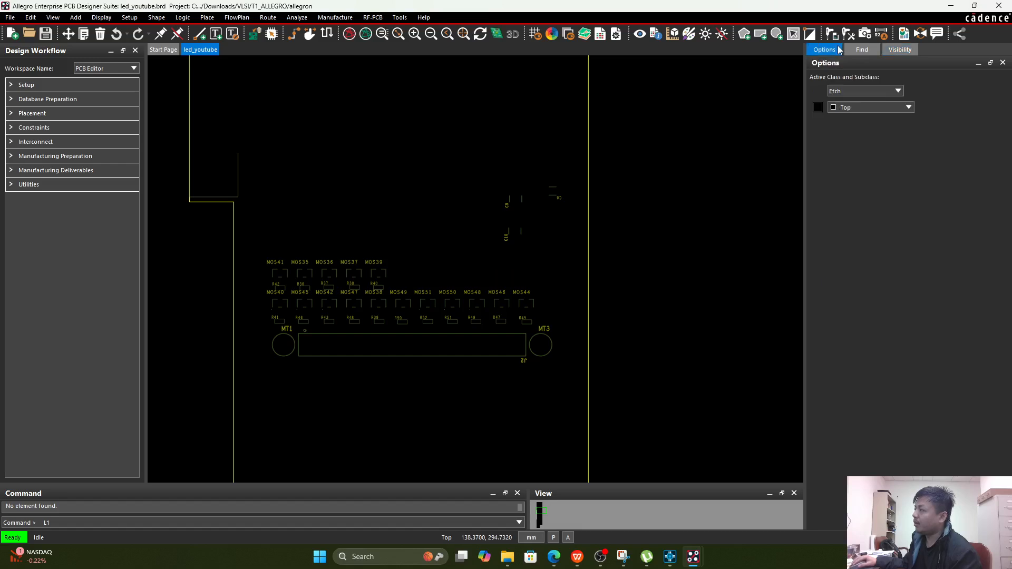
pyautogui.click(862, 89)
pyautogui.click(863, 89)
pyautogui.click(864, 107)
pyautogui.click(868, 90)
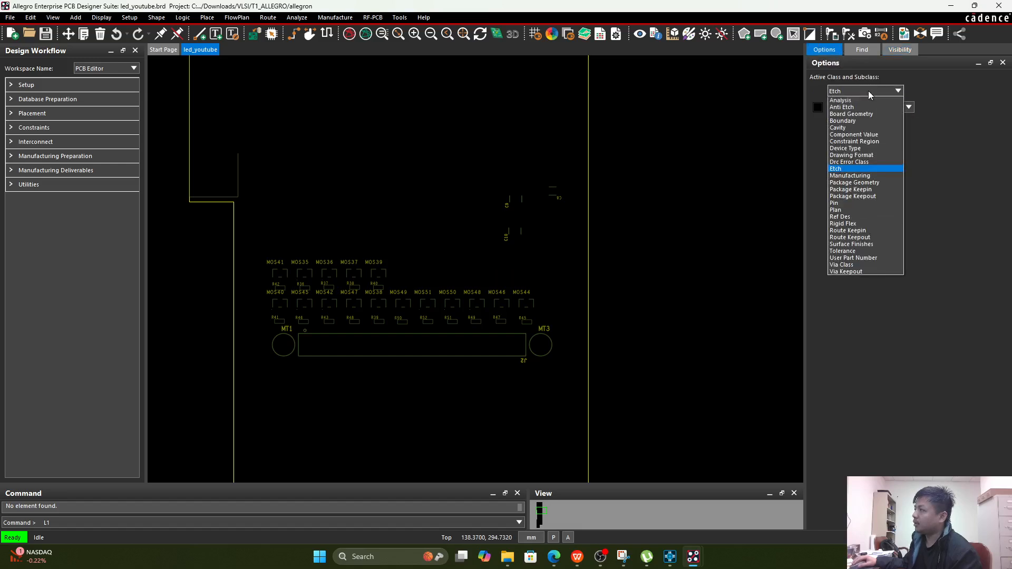
pyautogui.click(865, 114)
pyautogui.click(870, 107)
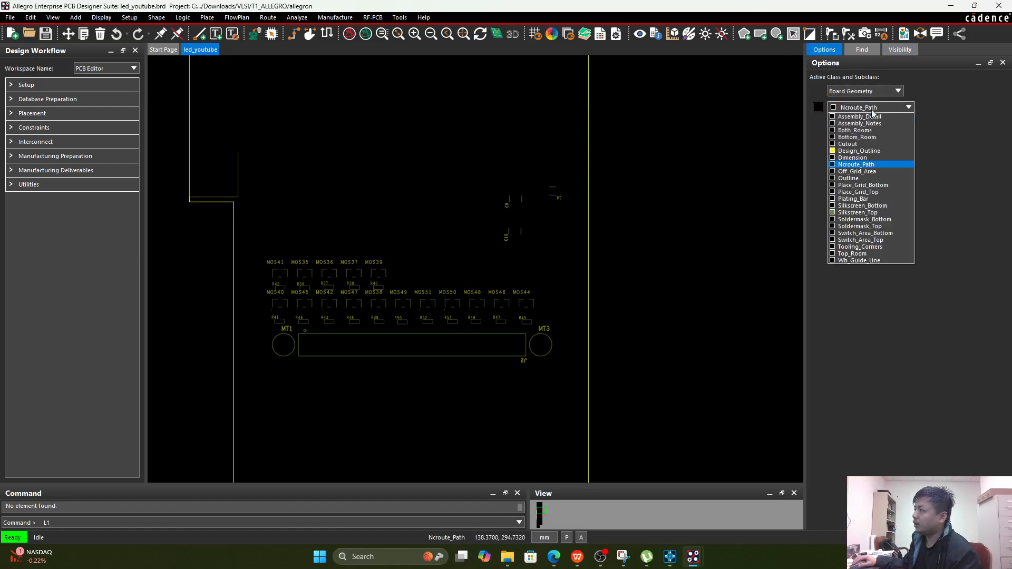
# - Check the displayed subclasses of the Package Geometry and Ref Des classes, and inspect the silkscreen across the board
pyautogui.click(899, 92)
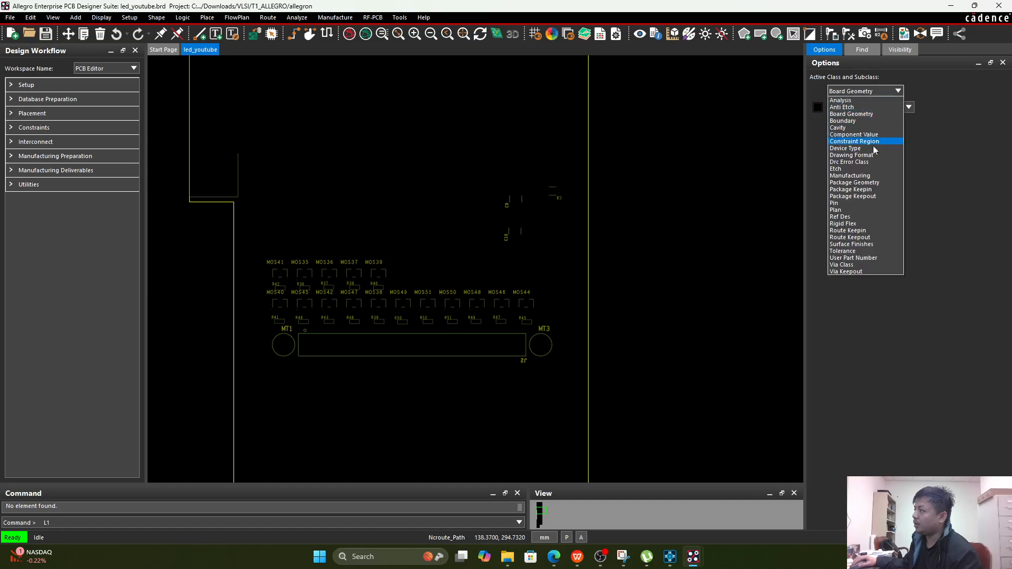
pyautogui.click(870, 185)
pyautogui.click(880, 107)
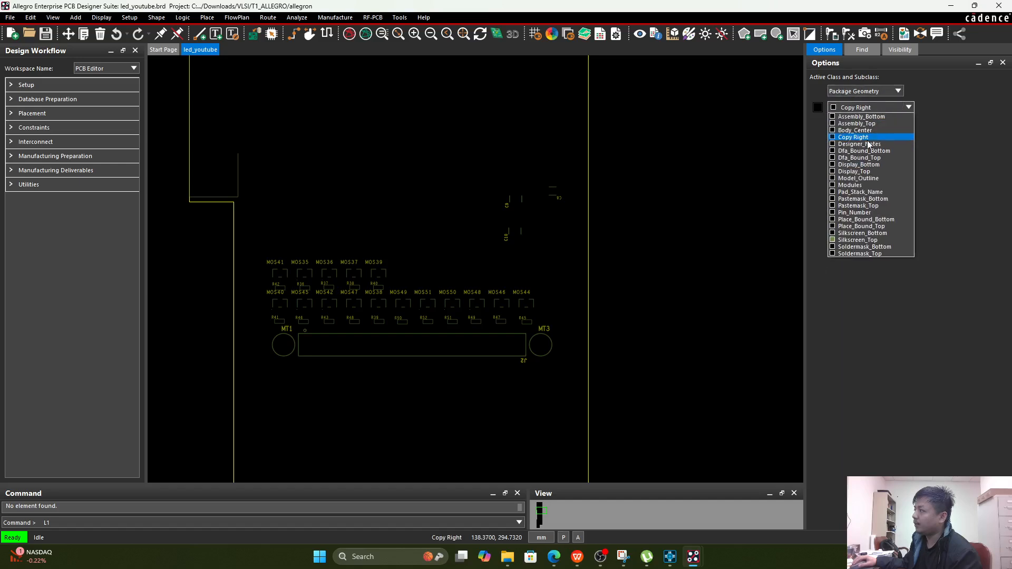
pyautogui.click(878, 91)
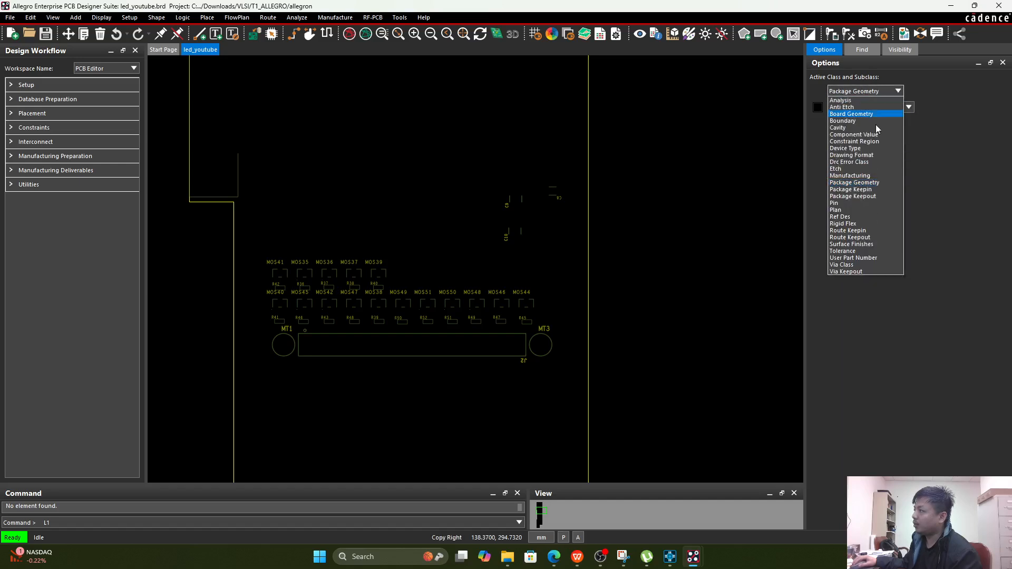
pyautogui.click(845, 217)
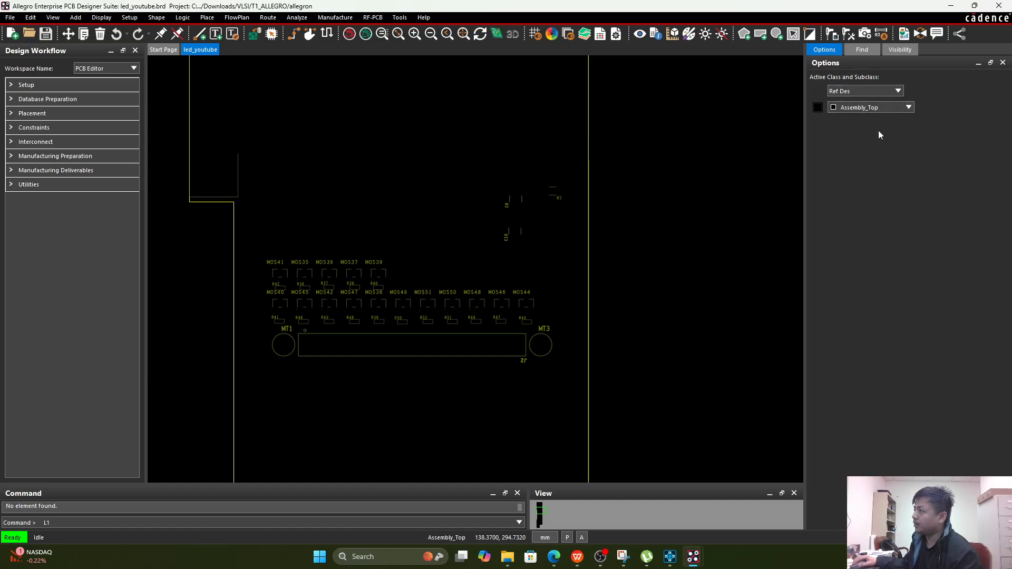
pyautogui.click(884, 107)
pyautogui.click(864, 181)
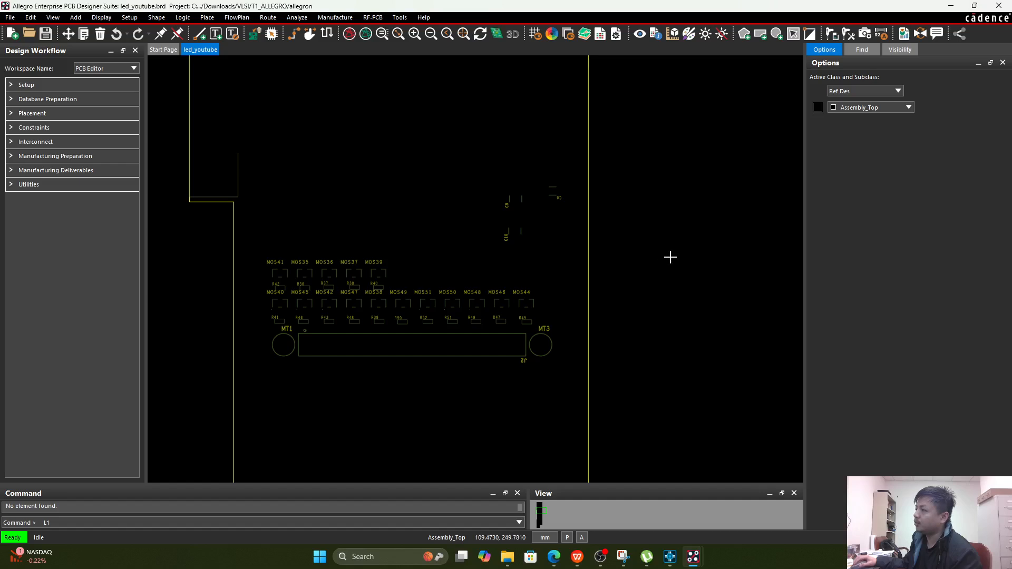
pyautogui.scroll(-3, 668, 255)
pyautogui.moveTo(397, 254)
pyautogui.mouseDown(button='middle')
pyautogui.moveTo(395, 242)
pyautogui.moveTo(391, 250)
pyautogui.mouseUp(button='middle')
pyautogui.scroll(2, 332, 157)
pyautogui.scroll(-2, 331, 158)
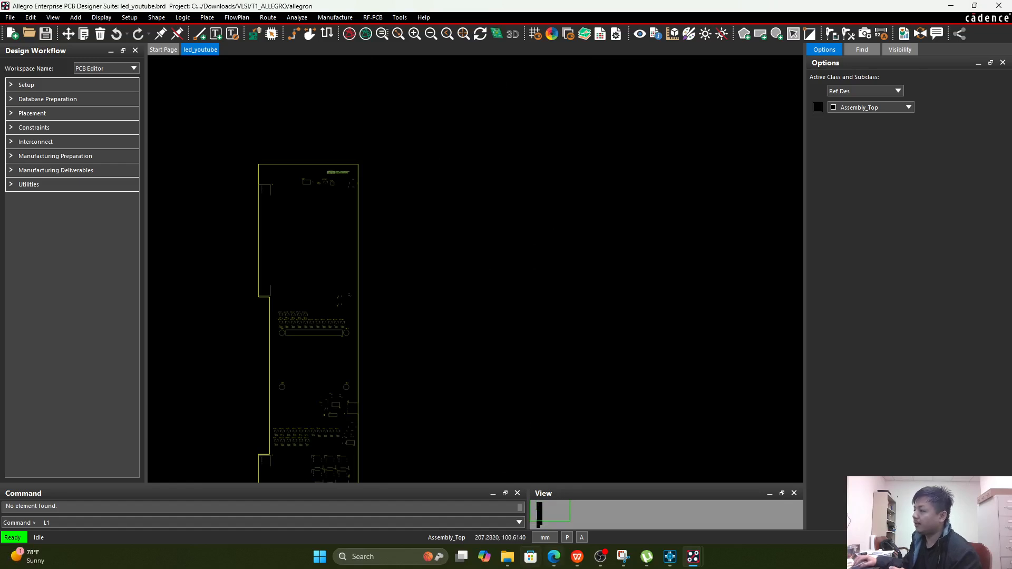
# - In File Explorer, copy SLT.color and L1TOP.color from allegroN into its COLOUR_FILES folder, replacing the existing SLT.color
pyautogui.click(514, 560)
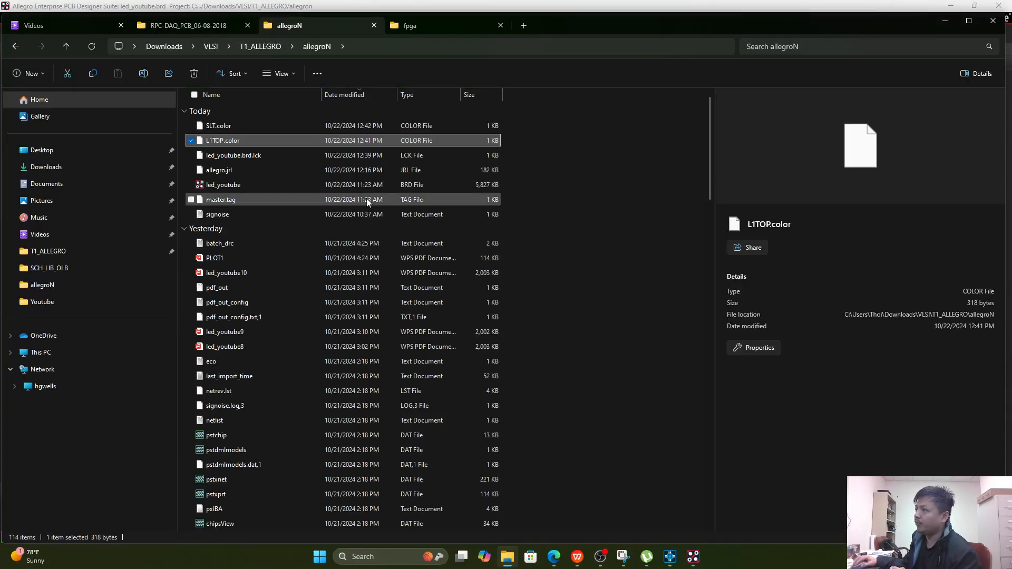
pyautogui.click(282, 126)
pyautogui.click(271, 138)
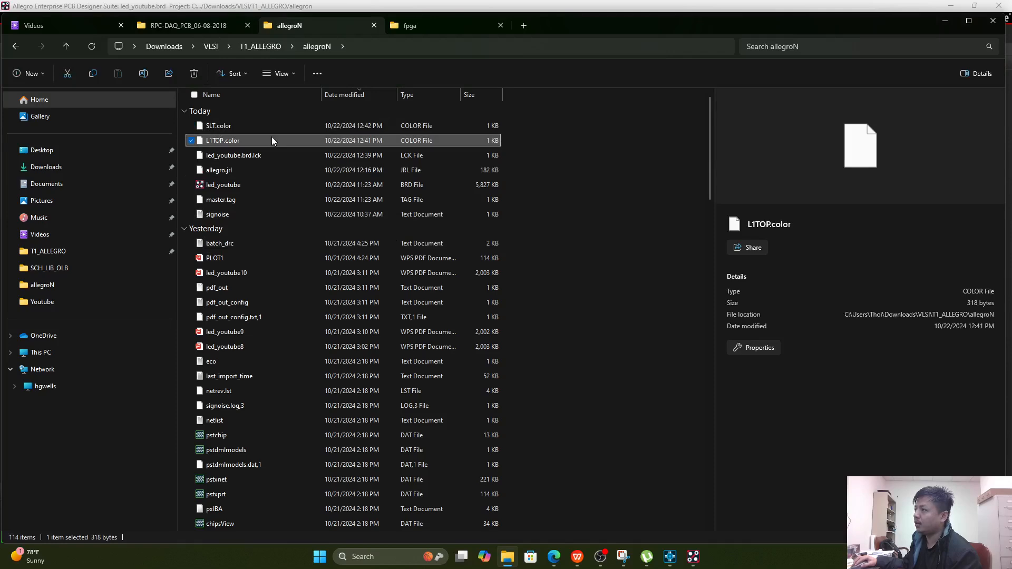
pyautogui.keyDown('ctrl'); pyautogui.click(276, 126); pyautogui.keyUp('ctrl')
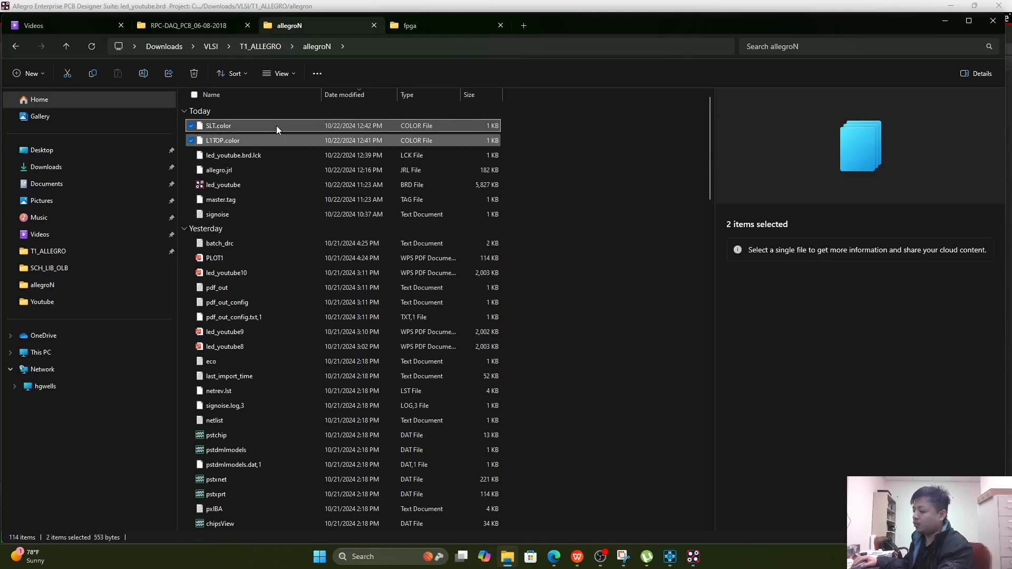
pyautogui.scroll(-12, 345, 255)
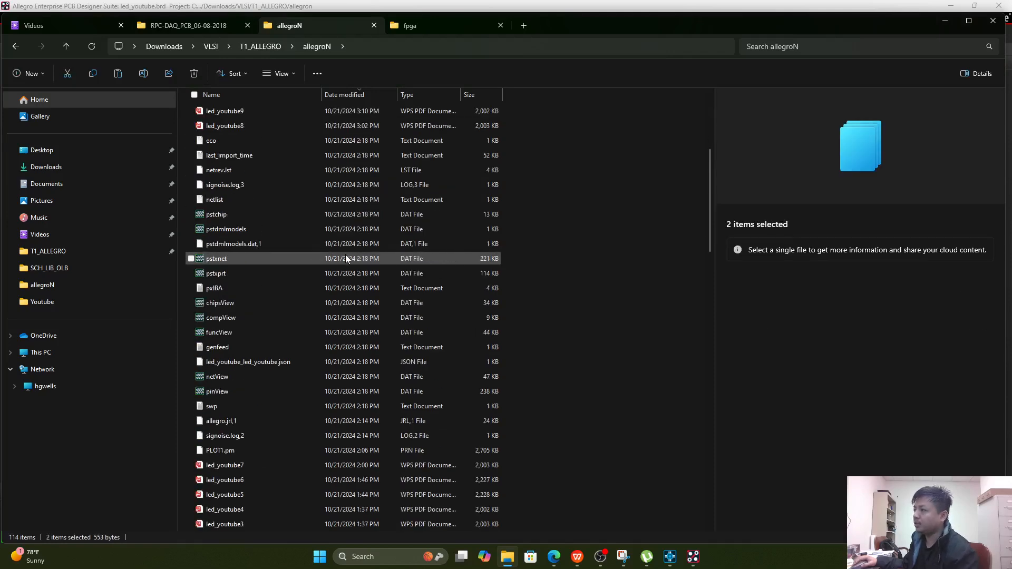
pyautogui.scroll(-15, 346, 261)
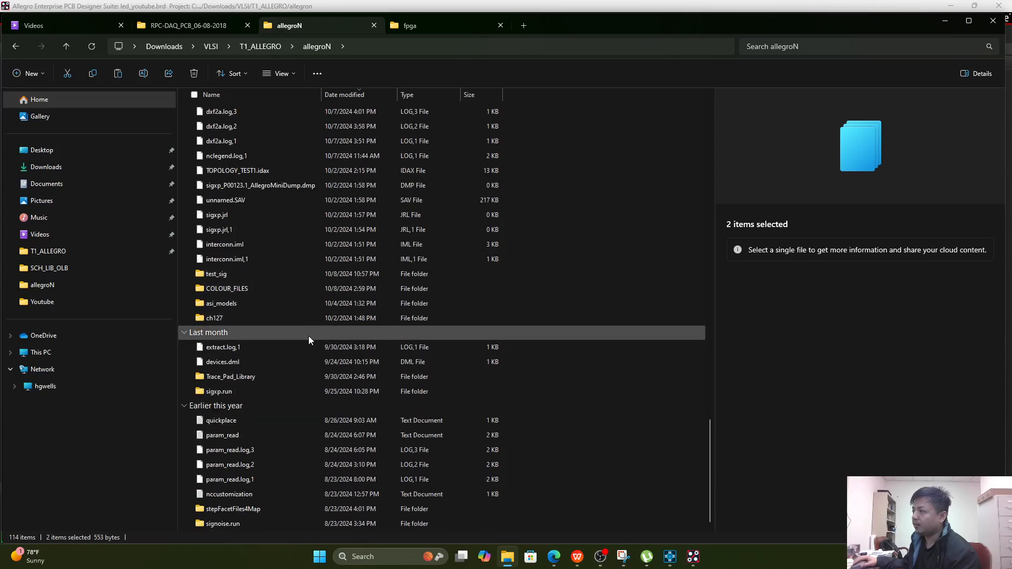
pyautogui.scroll(1, 317, 346)
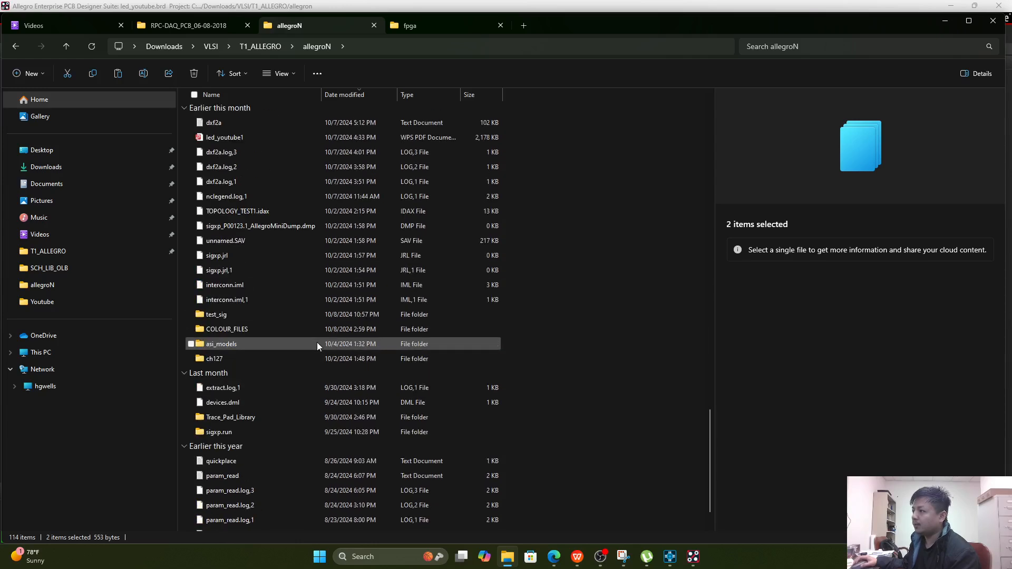
pyautogui.doubleClick(265, 327)
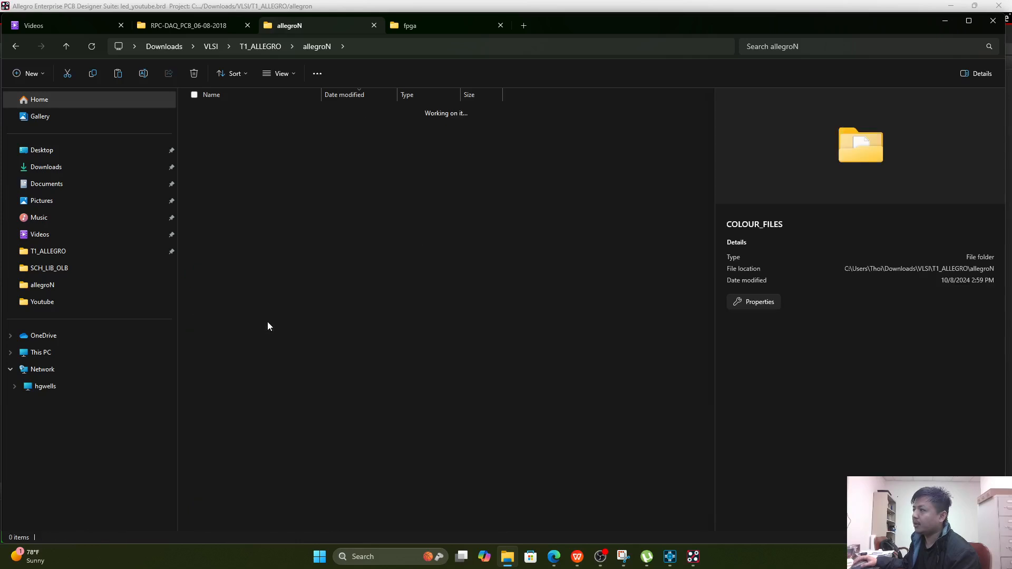
pyautogui.rightClick(360, 277)
pyautogui.click(379, 294)
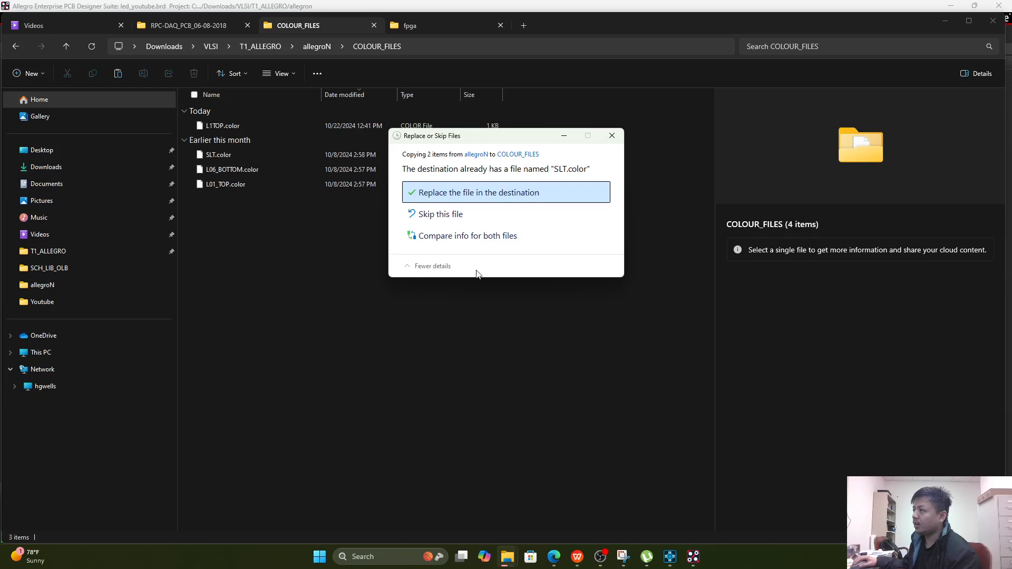
pyautogui.click(536, 193)
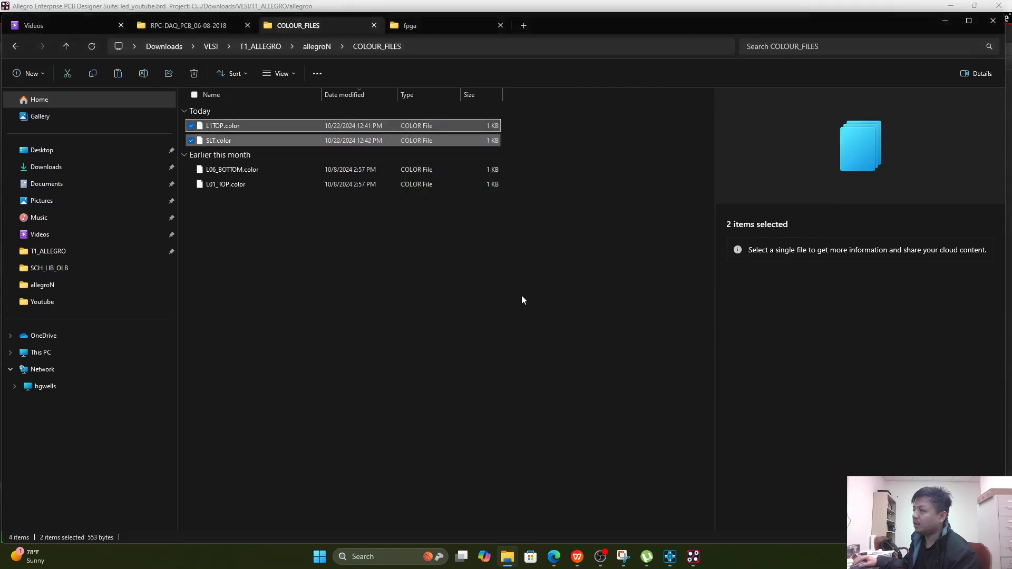
# - Check the copied L1TOP.color and SLT.color files in COLOUR_FILES and return to Allegro
pyautogui.click(443, 227)
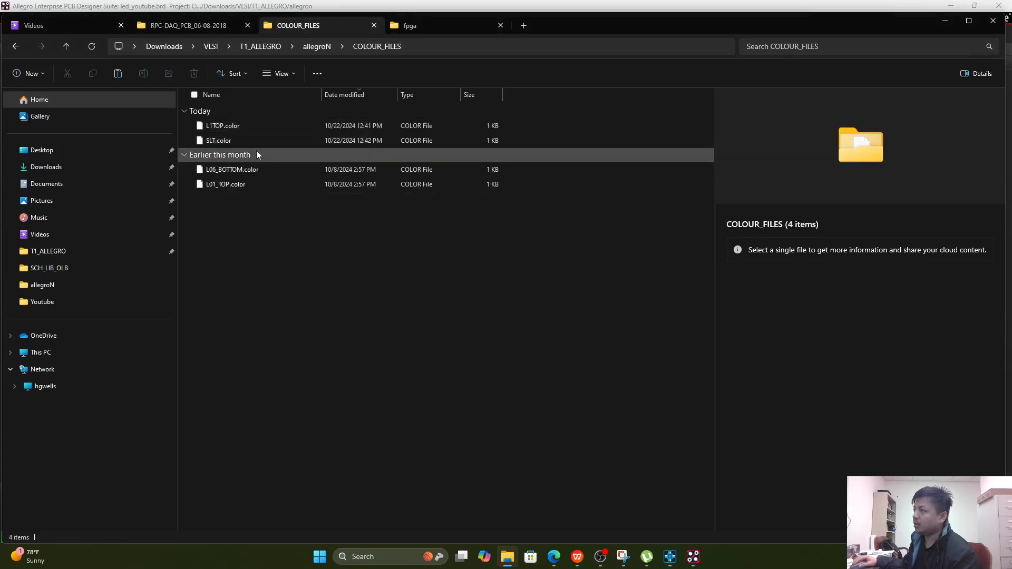
pyautogui.click(254, 140)
pyautogui.click(260, 126)
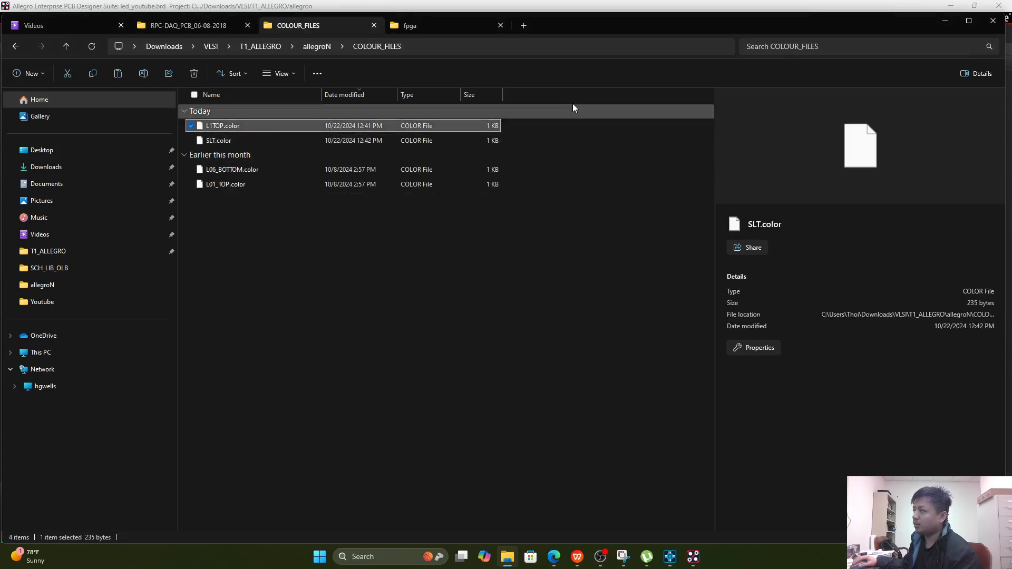
pyautogui.click(945, 20)
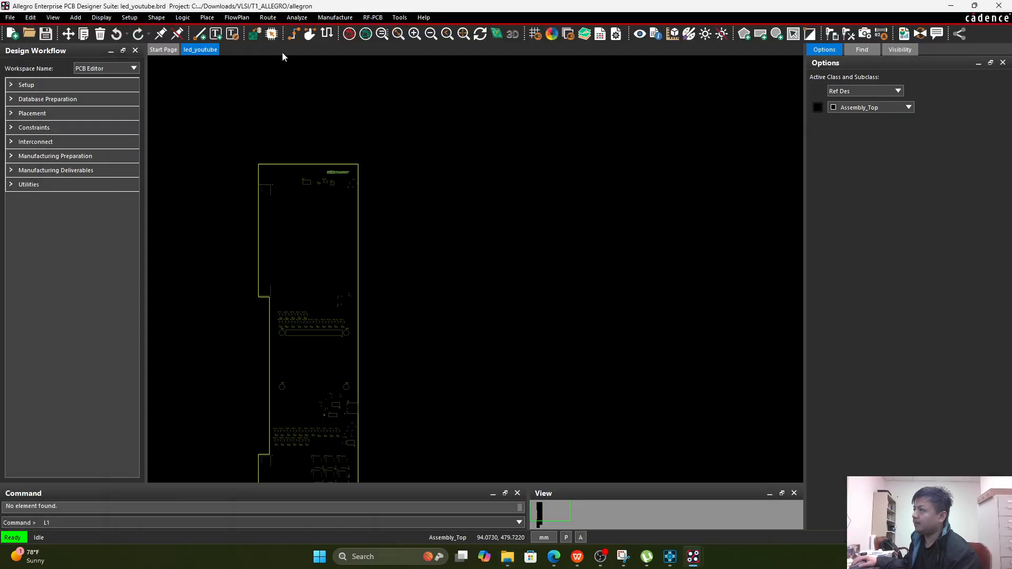
pyautogui.click(53, 18)
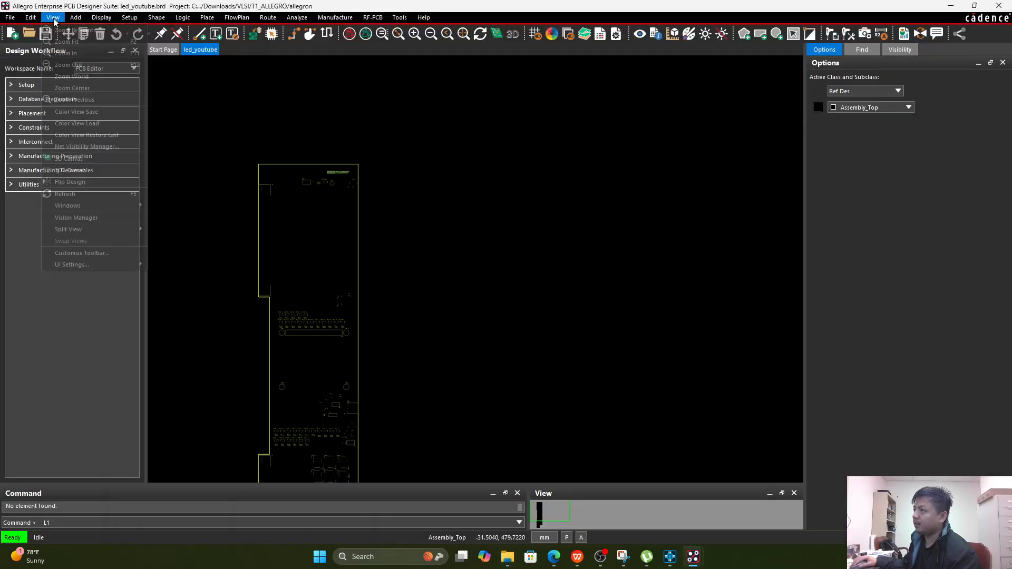
pyautogui.click(77, 123)
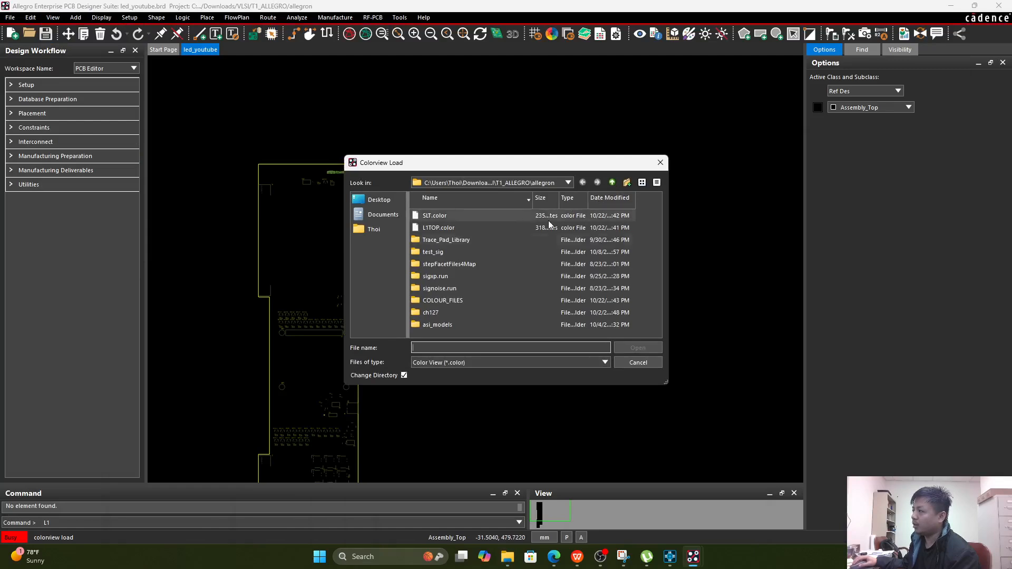
pyautogui.click(660, 163)
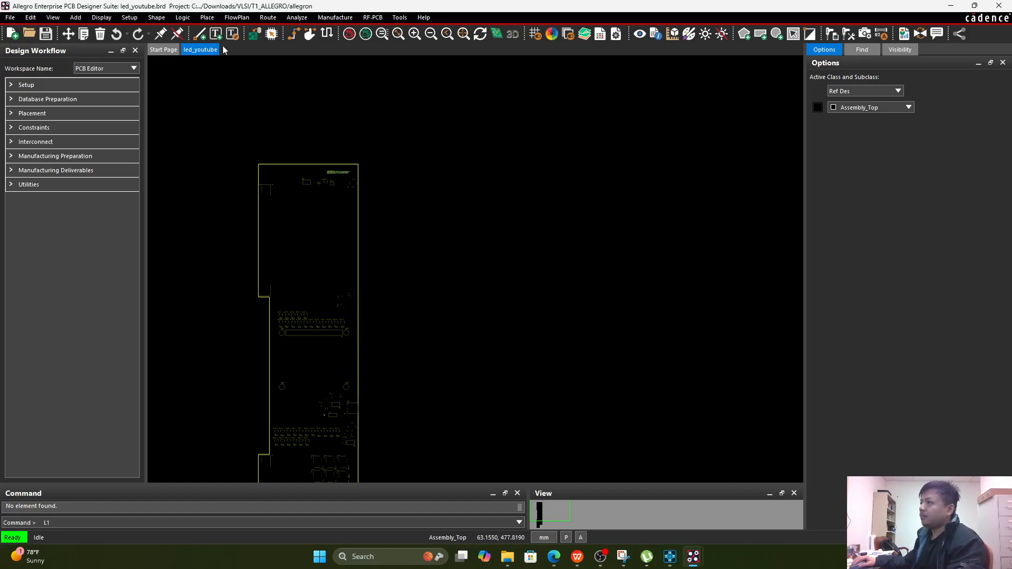
# - Load the color view file L06_BOTTOM.color from the COLOUR_FILES folder
pyautogui.click(53, 18)
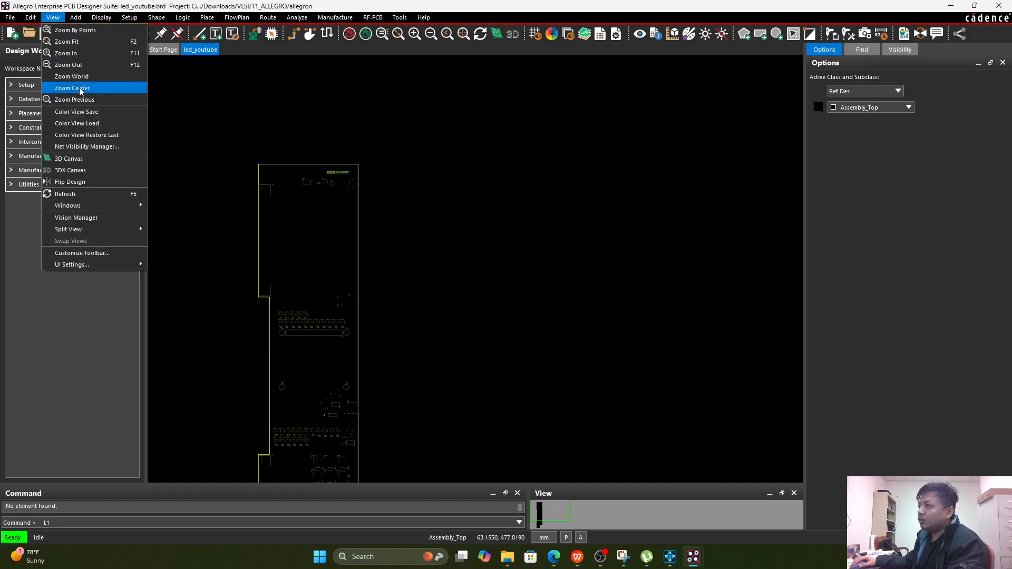
pyautogui.click(100, 122)
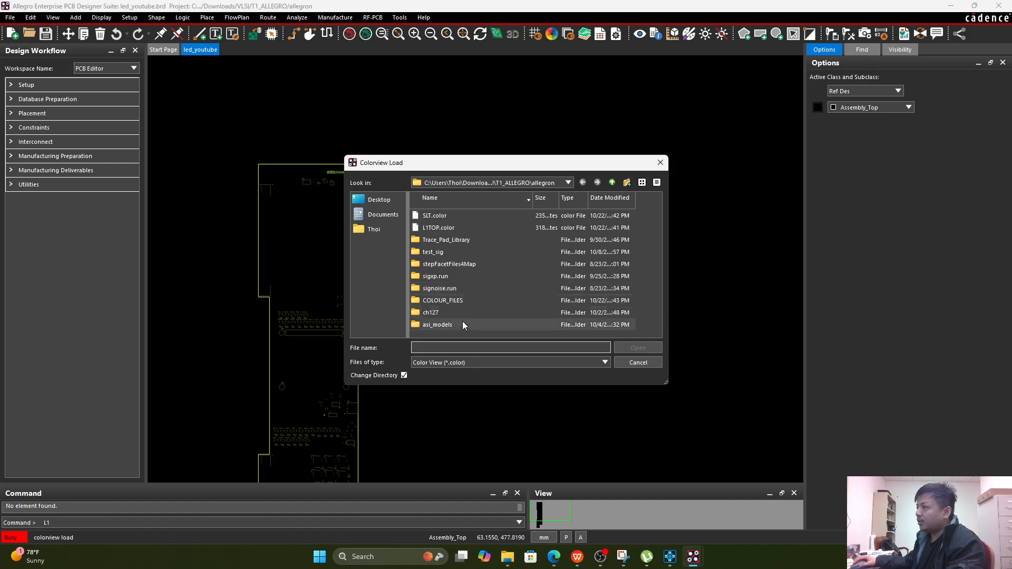
pyautogui.doubleClick(459, 301)
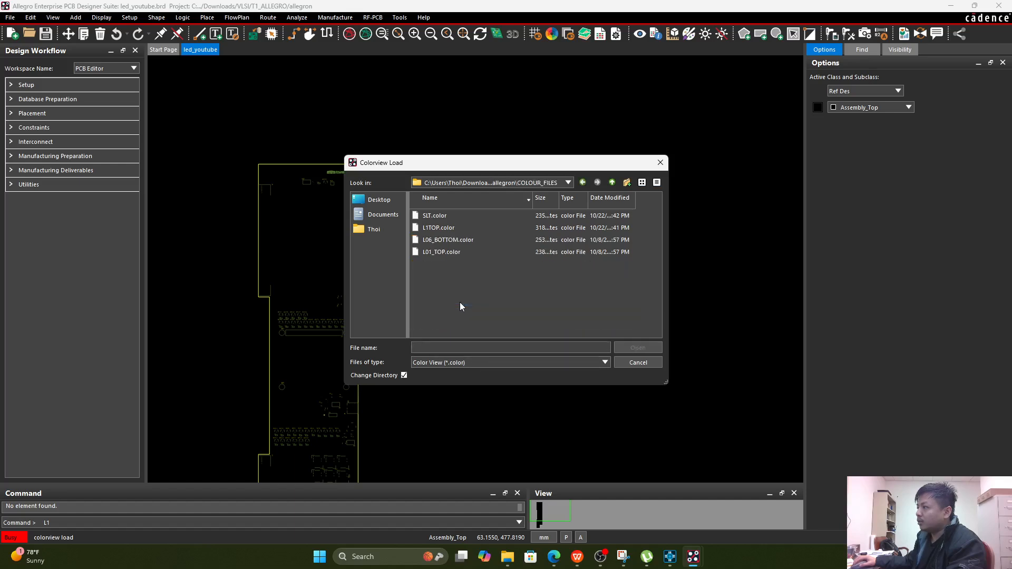
pyautogui.doubleClick(463, 242)
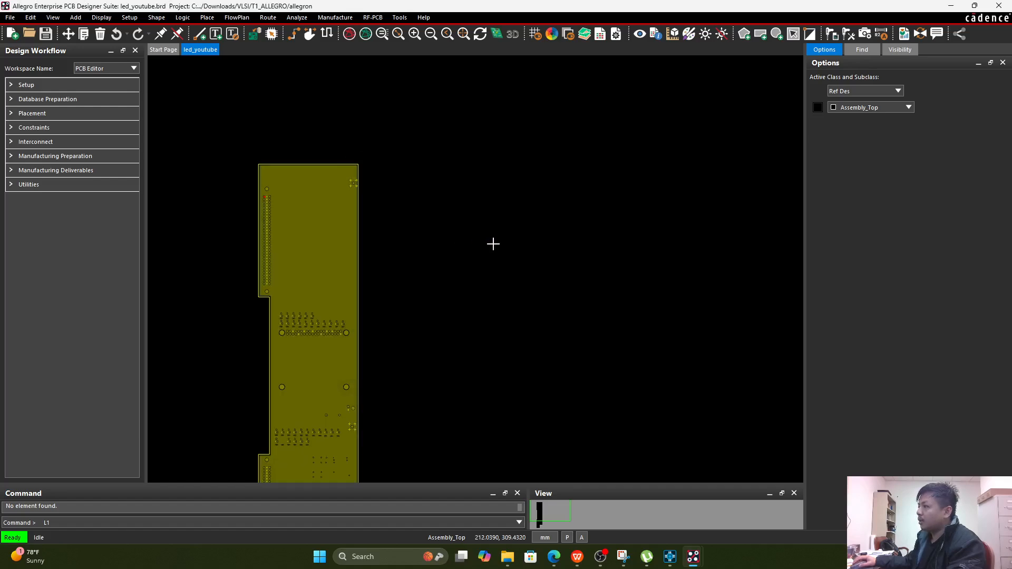
# - Check the bottom layer's visibility settings and look for L06_BOTTOM among the available visibility views
pyautogui.click(862, 49)
pyautogui.click(900, 49)
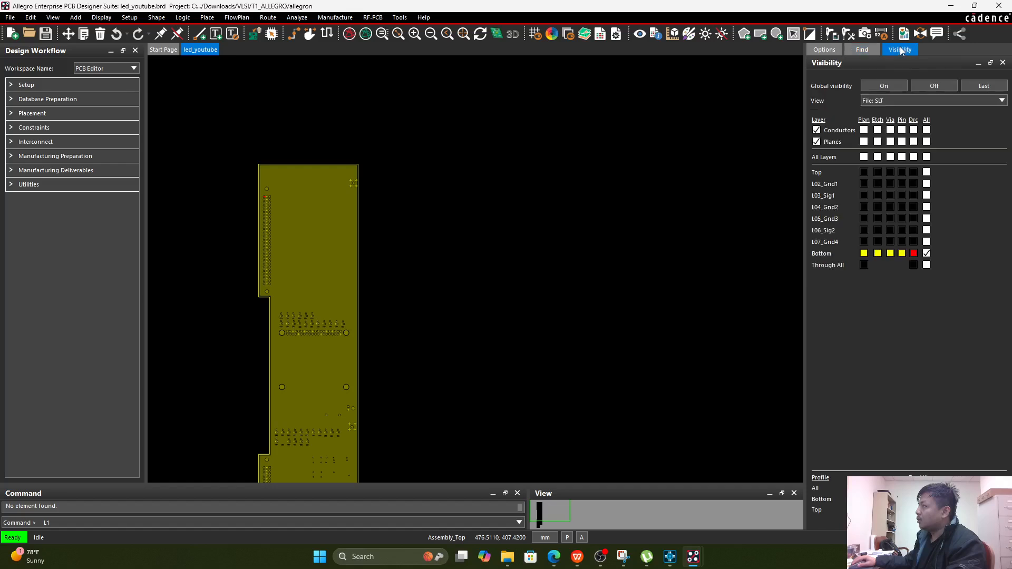
pyautogui.click(910, 101)
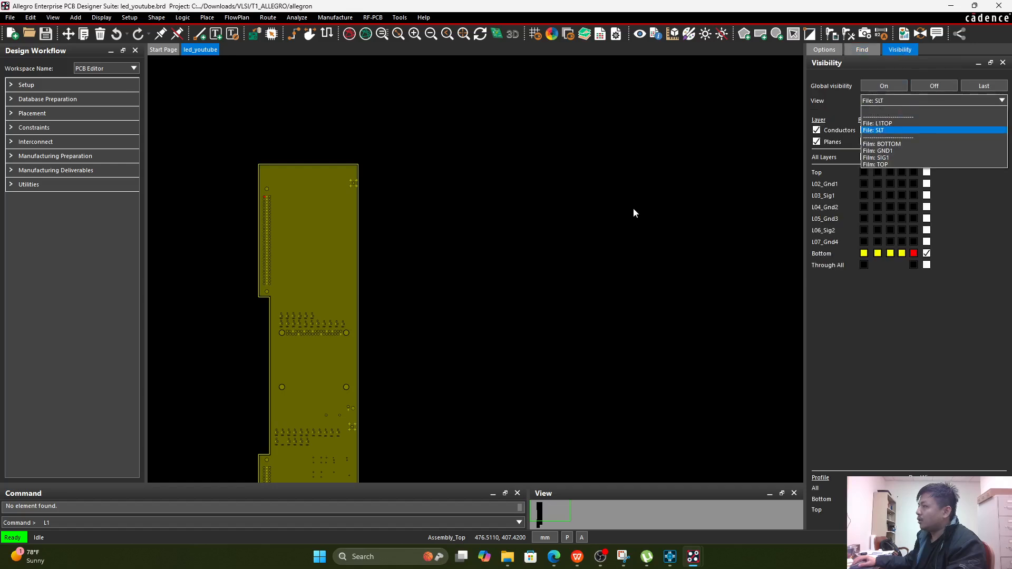
pyautogui.click(634, 208)
pyautogui.scroll(1, 294, 239)
pyautogui.scroll(-1, 300, 235)
pyautogui.click(905, 100)
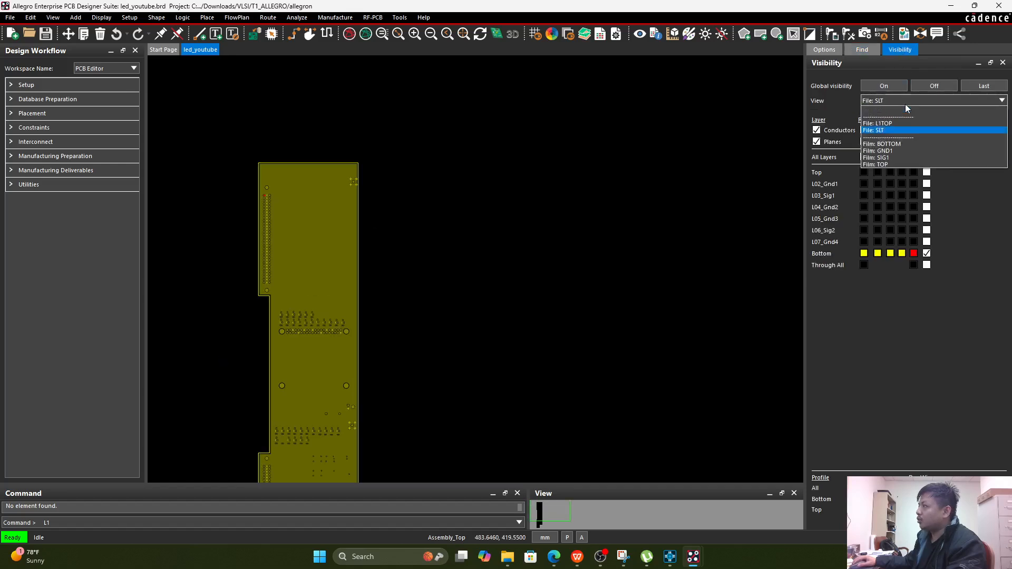
pyautogui.click(677, 247)
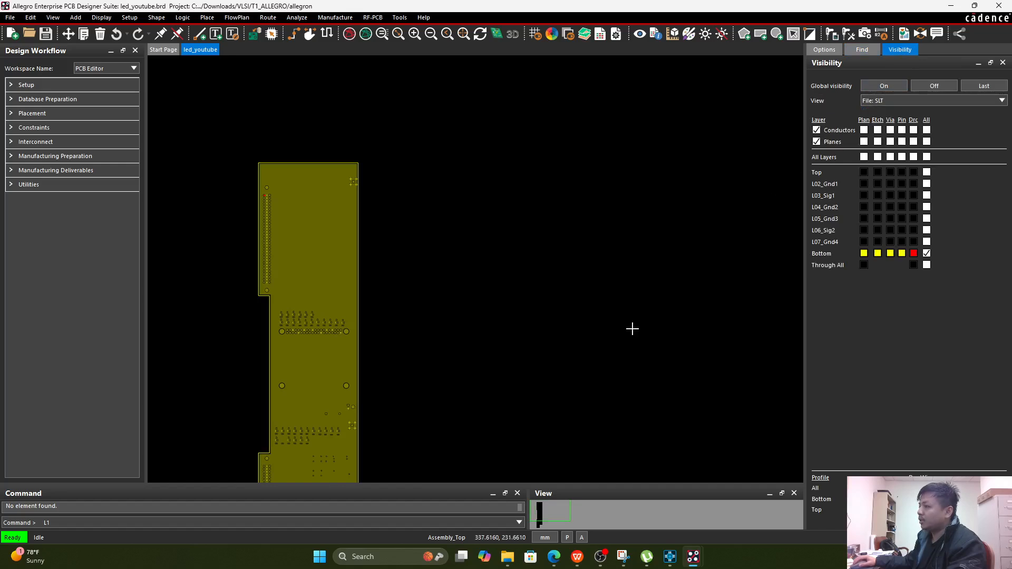
# - In File Explorer, copy L06_BOTTOM.color from COLOUR_FILES into the parent allegroN folder and return to Allegro
pyautogui.click(507, 556)
pyautogui.click(249, 193)
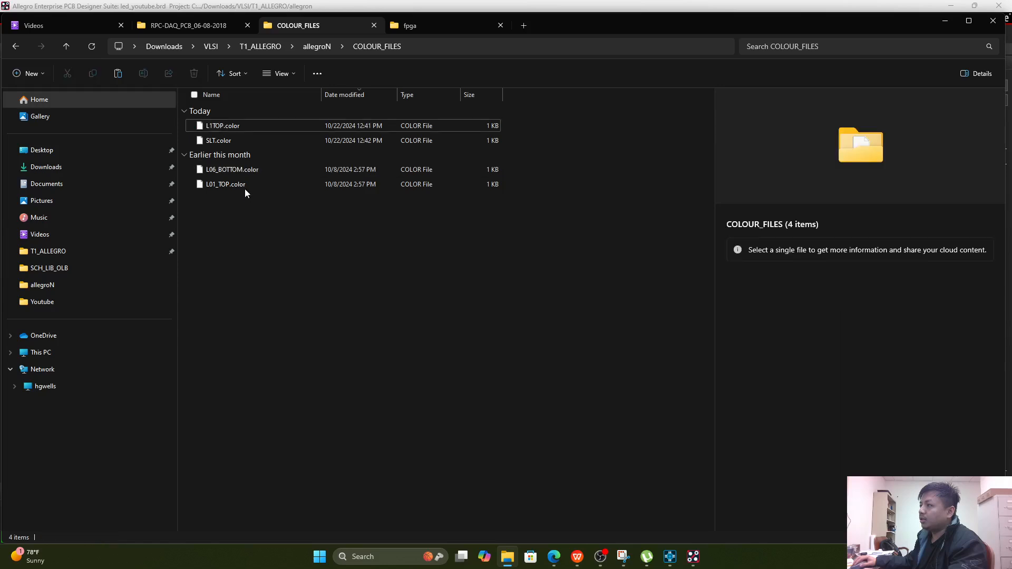
pyautogui.click(248, 174)
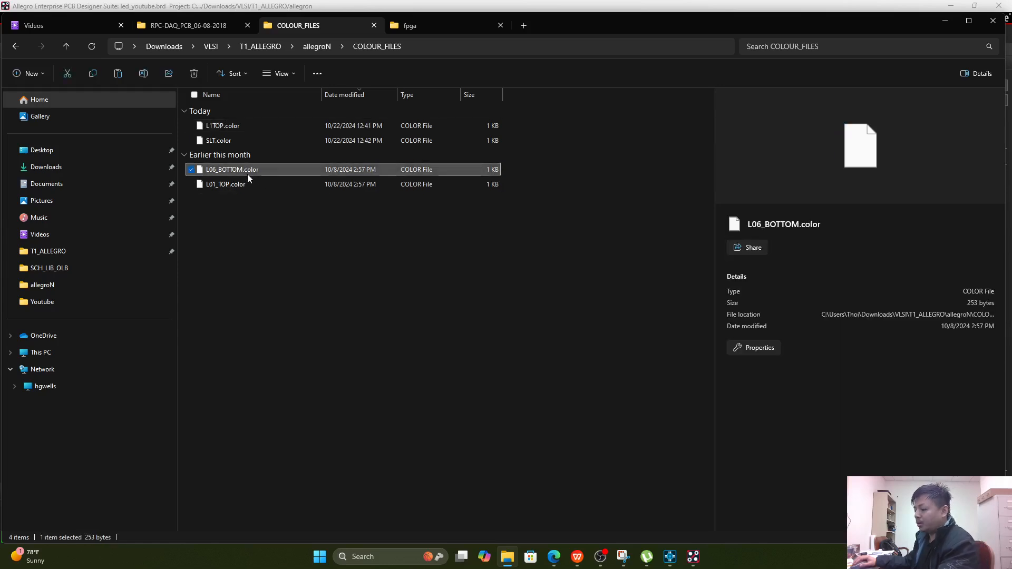
pyautogui.click(324, 49)
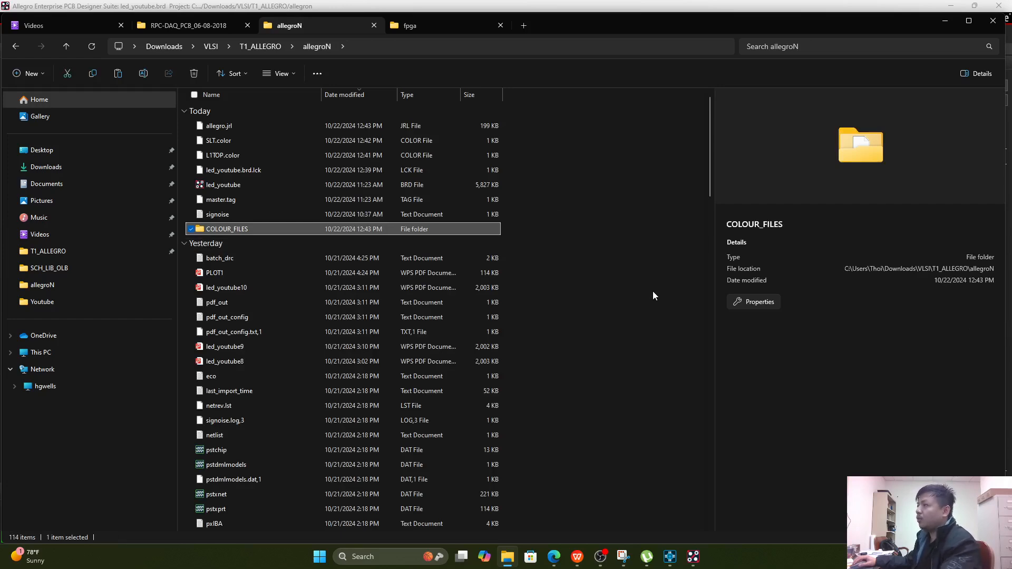
pyautogui.hotkey('ctrl', 'v')
pyautogui.scroll(-5, 441, 382)
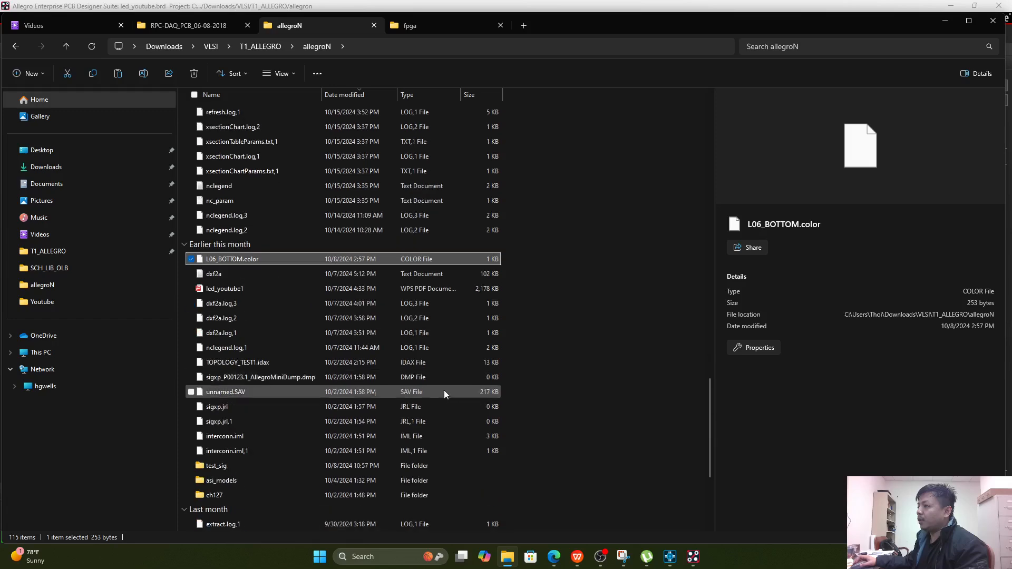
pyautogui.scroll(12, 419, 419)
pyautogui.scroll(10, 416, 405)
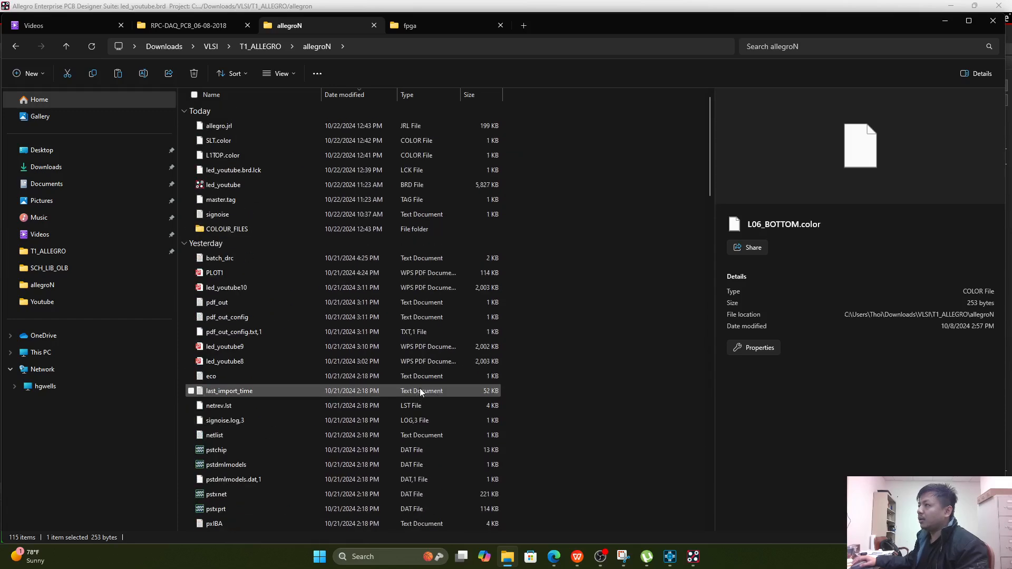
pyautogui.click(942, 24)
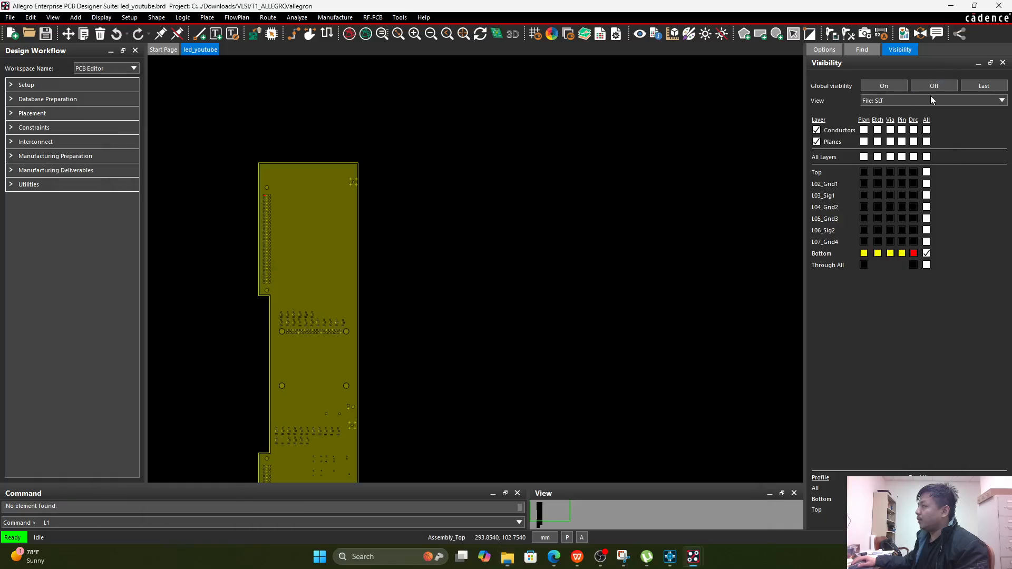
# - Check whether L06_BOTTOM is among the selectable visibility views
pyautogui.click(862, 49)
pyautogui.click(824, 49)
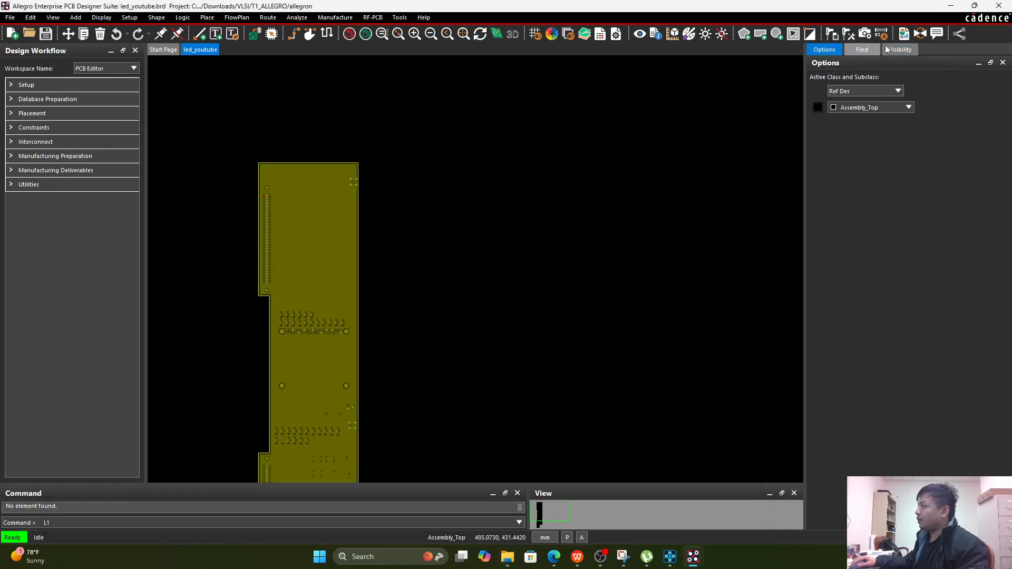
pyautogui.click(900, 49)
pyautogui.click(923, 100)
pyautogui.click(886, 125)
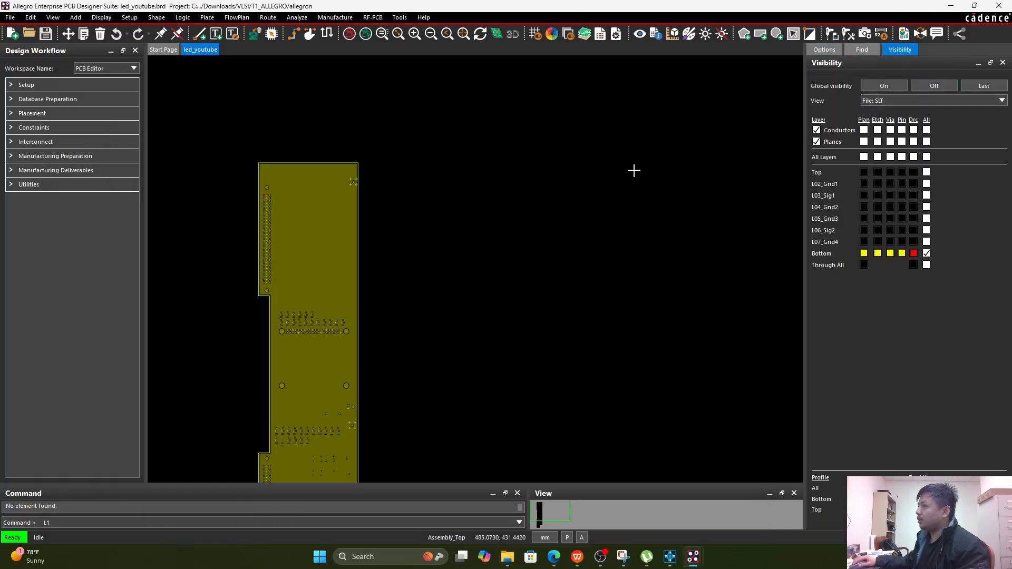
pyautogui.click(10, 18)
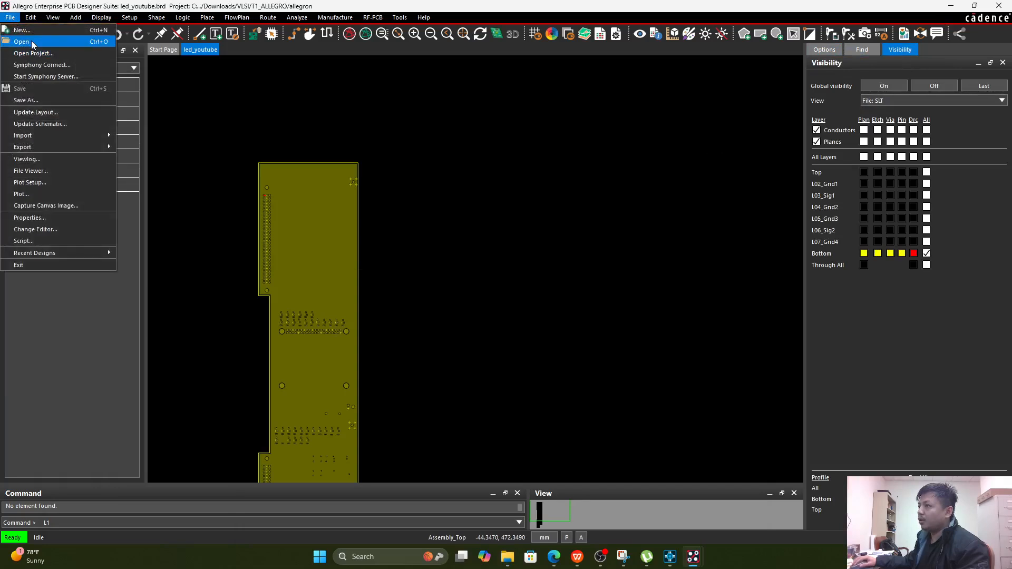
pyautogui.click(21, 42)
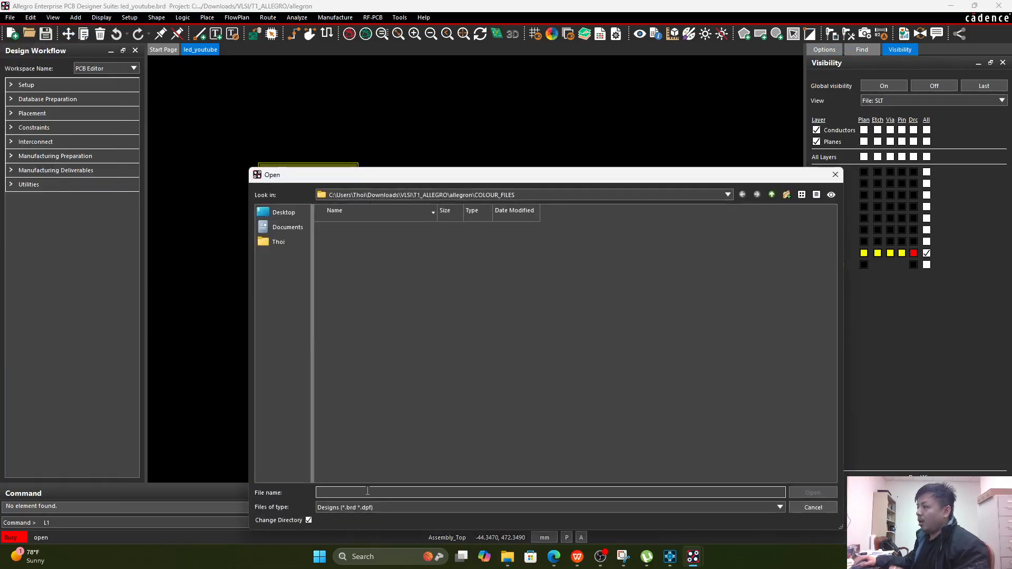
pyautogui.click(838, 178)
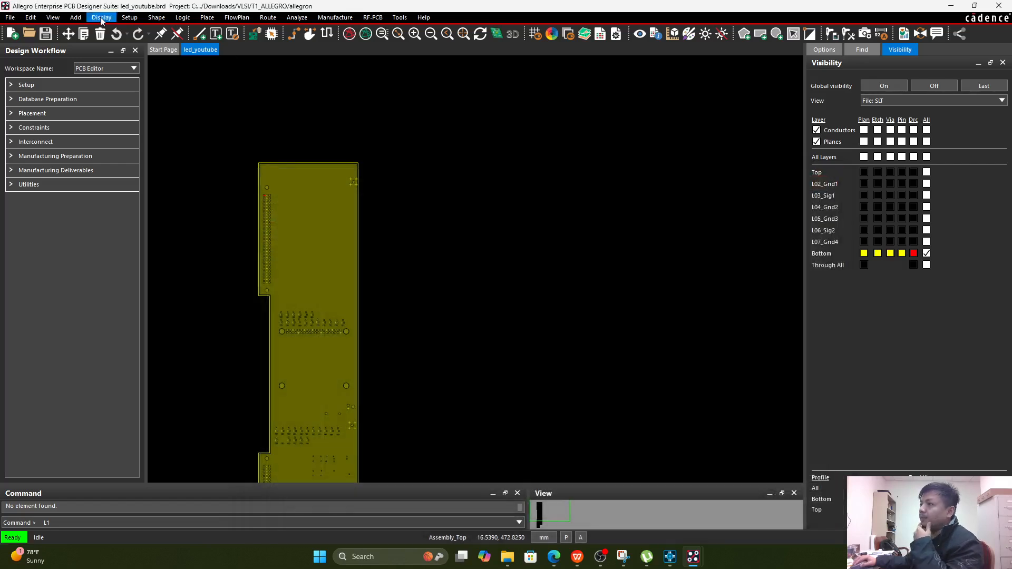
# - Reopen the design led_youtube.brd from the allegron folder, with all file types listed
pyautogui.click(10, 17)
pyautogui.click(21, 41)
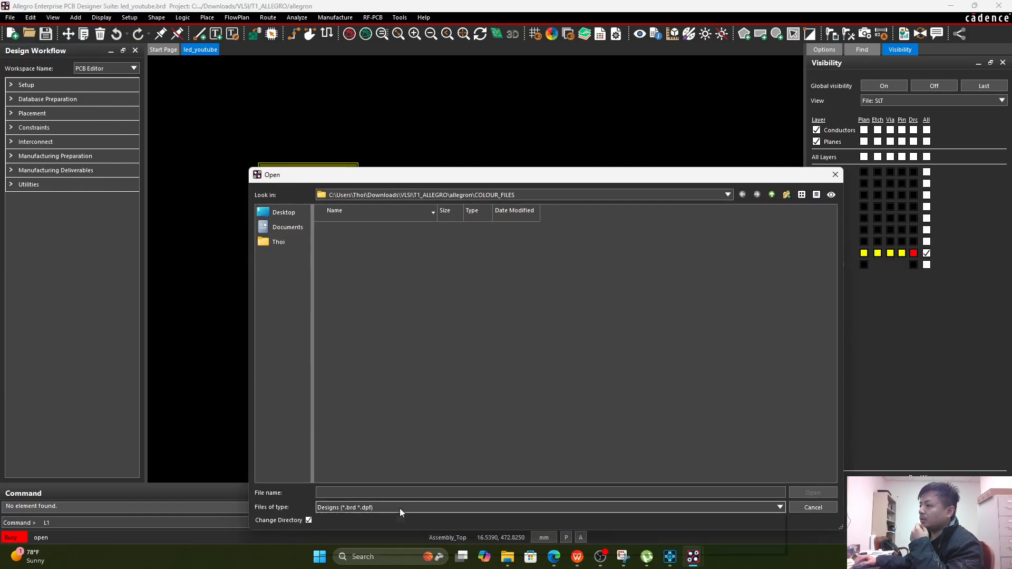
pyautogui.click(402, 508)
pyautogui.click(333, 557)
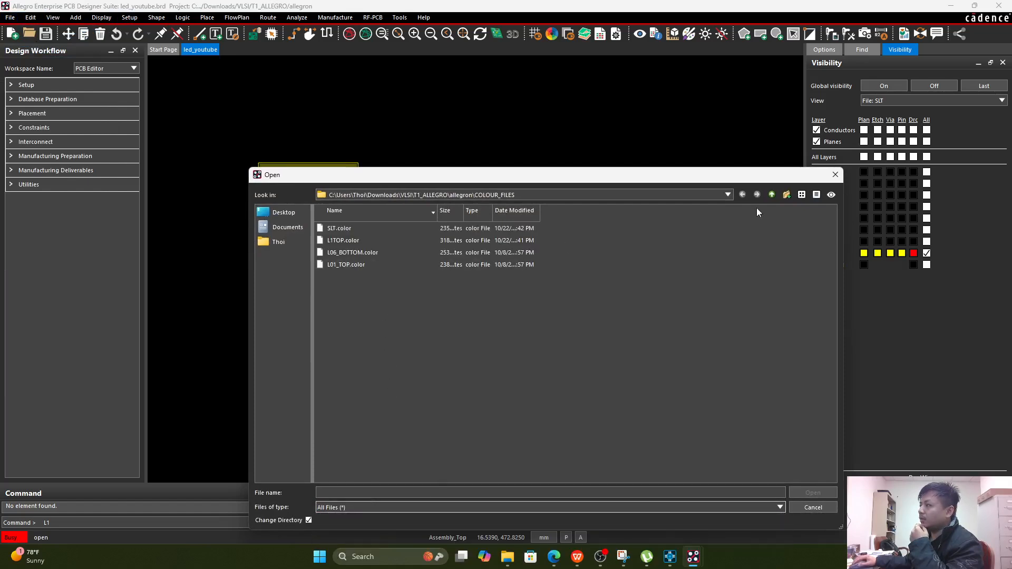
pyautogui.click(772, 195)
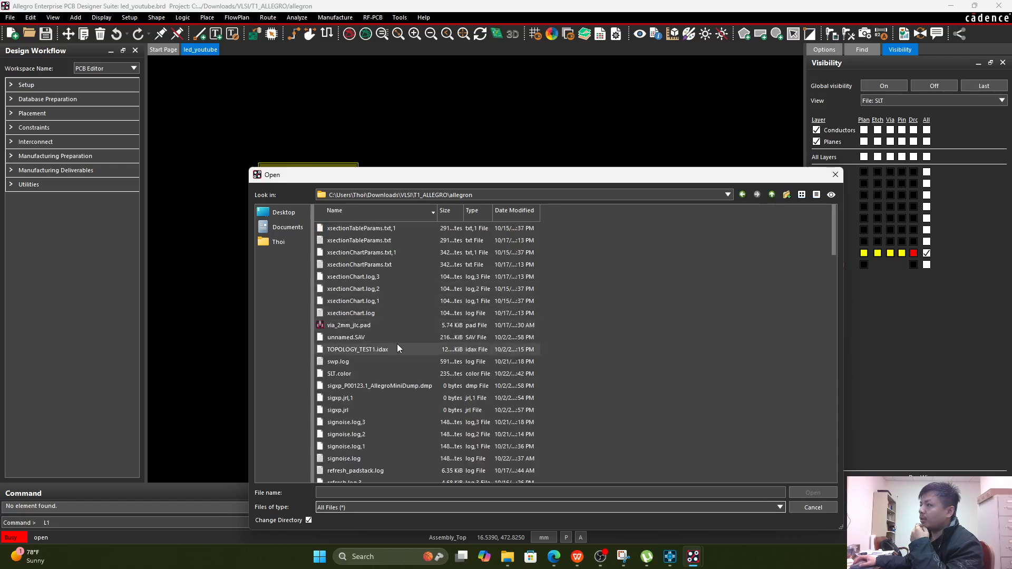
pyautogui.scroll(-10, 433, 339)
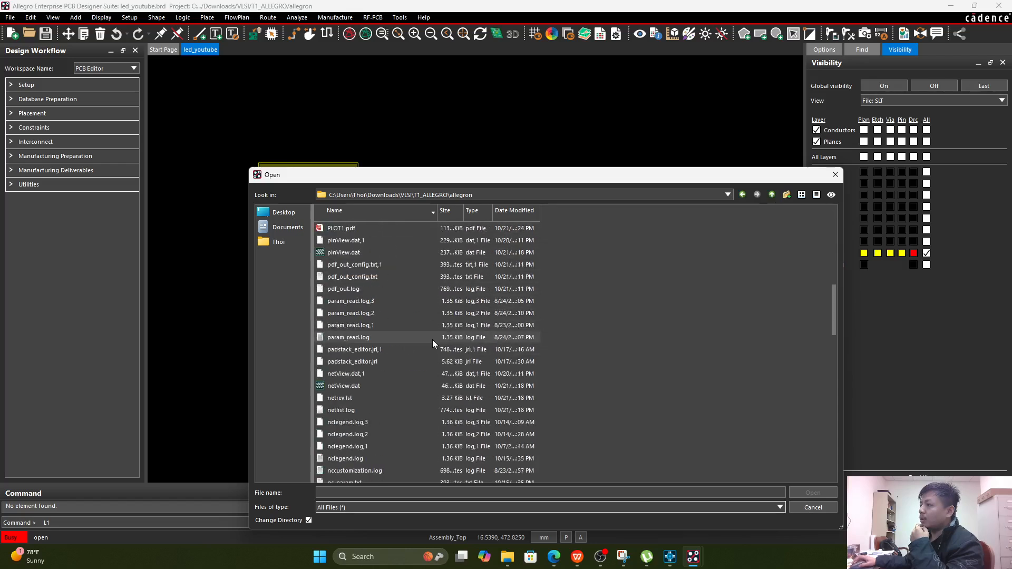
pyautogui.scroll(-10, 432, 340)
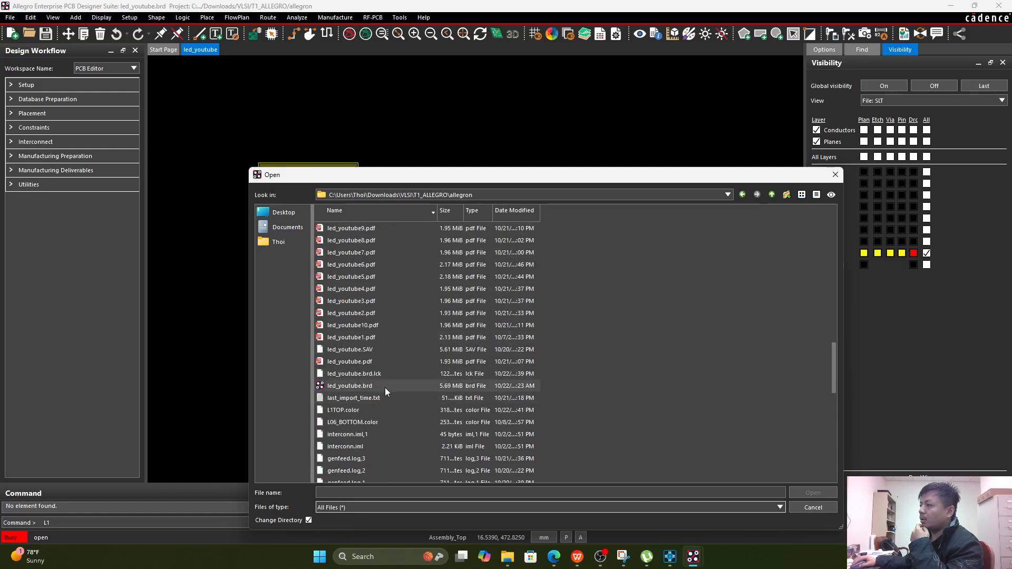
pyautogui.doubleClick(385, 388)
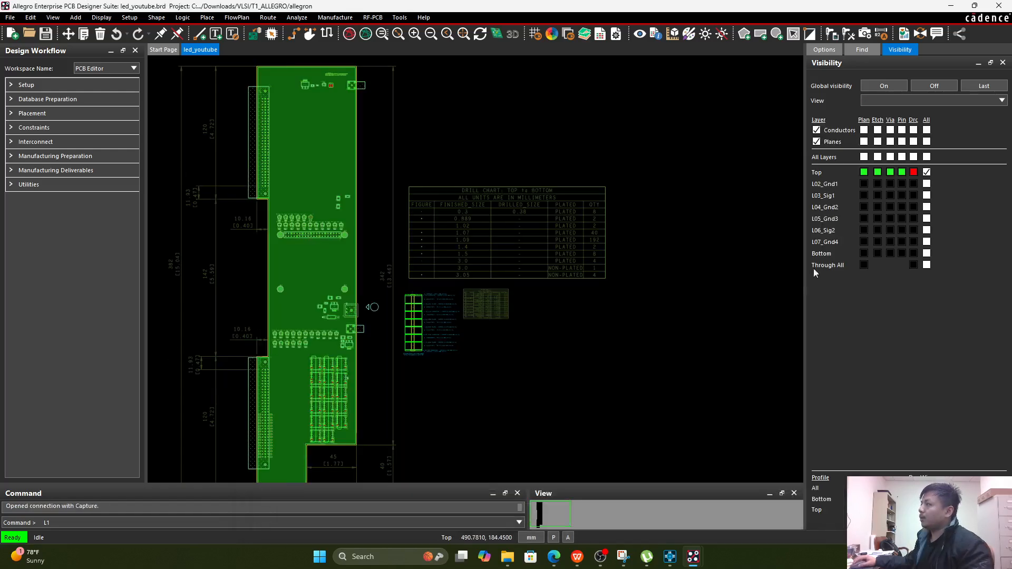
# - Apply the visibility views L06_BOTTOM, L1TOP and SLT in turn and look over the board outline
pyautogui.click(916, 99)
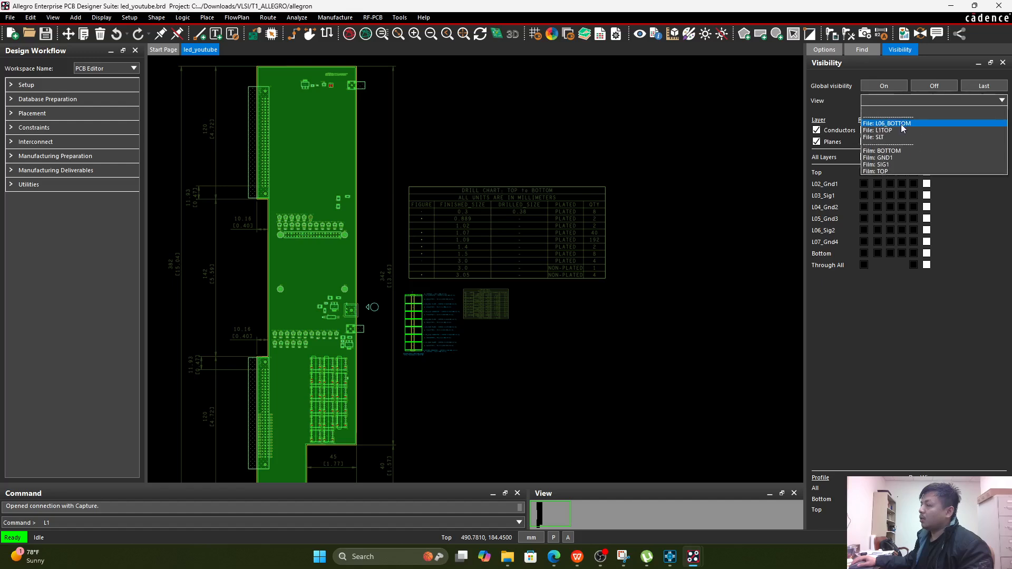
pyautogui.click(900, 125)
pyautogui.click(927, 100)
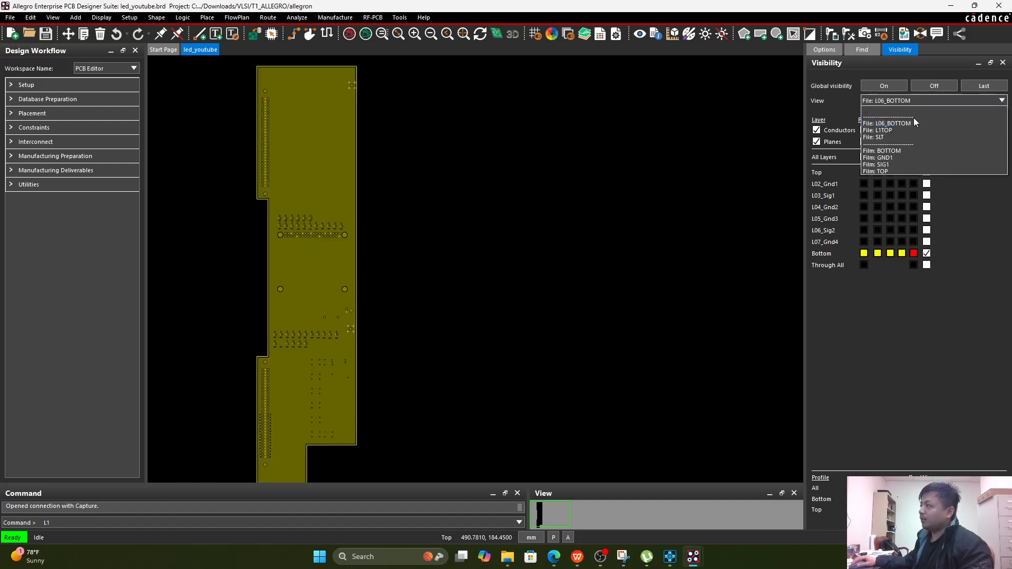
pyautogui.click(886, 130)
pyautogui.click(895, 101)
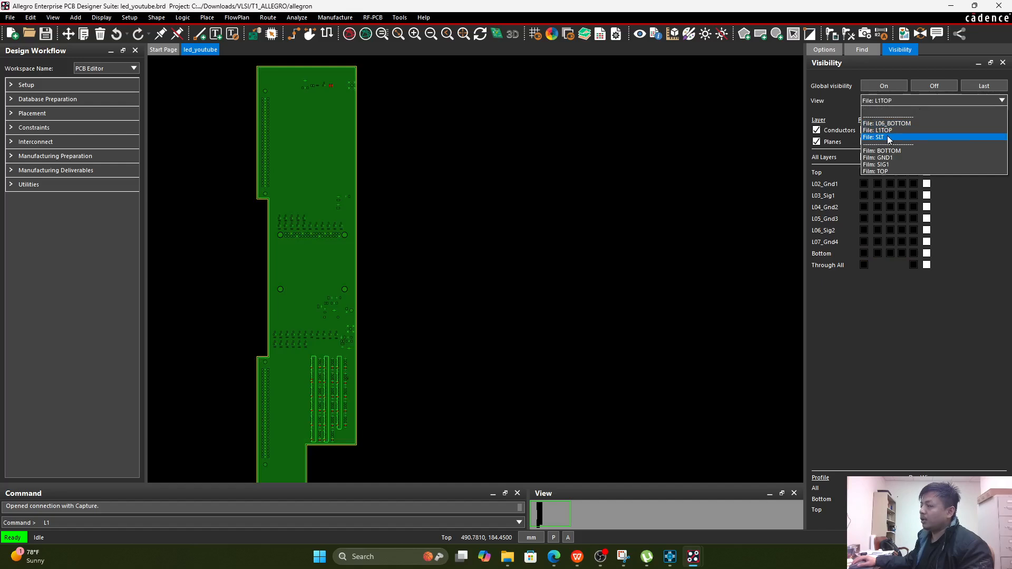
pyautogui.click(885, 138)
pyautogui.click(621, 226)
pyautogui.scroll(-1, 153, 367)
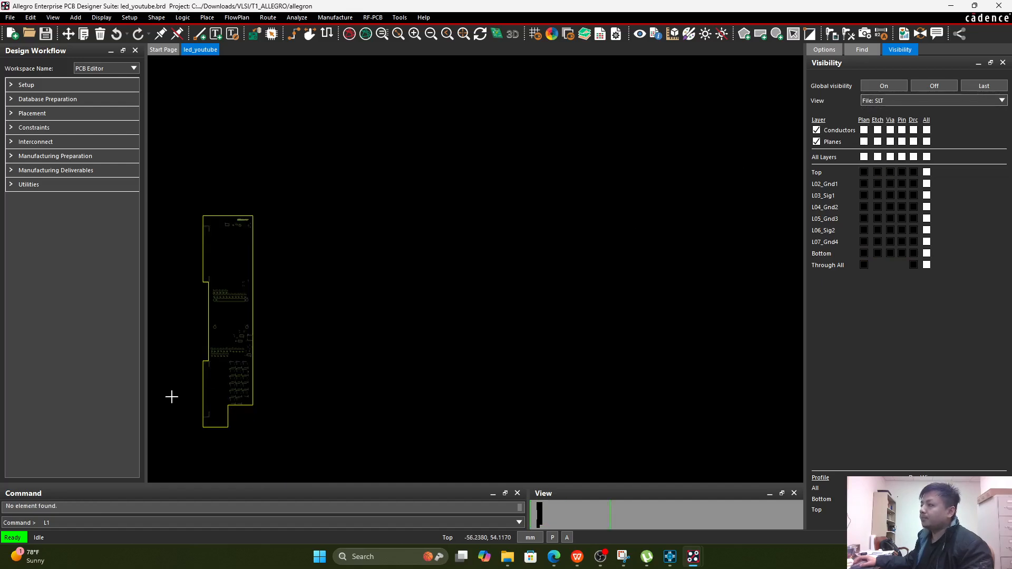
pyautogui.scroll(1, 175, 398)
pyautogui.moveTo(249, 380); pyautogui.dragTo(251, 292, button='middle')
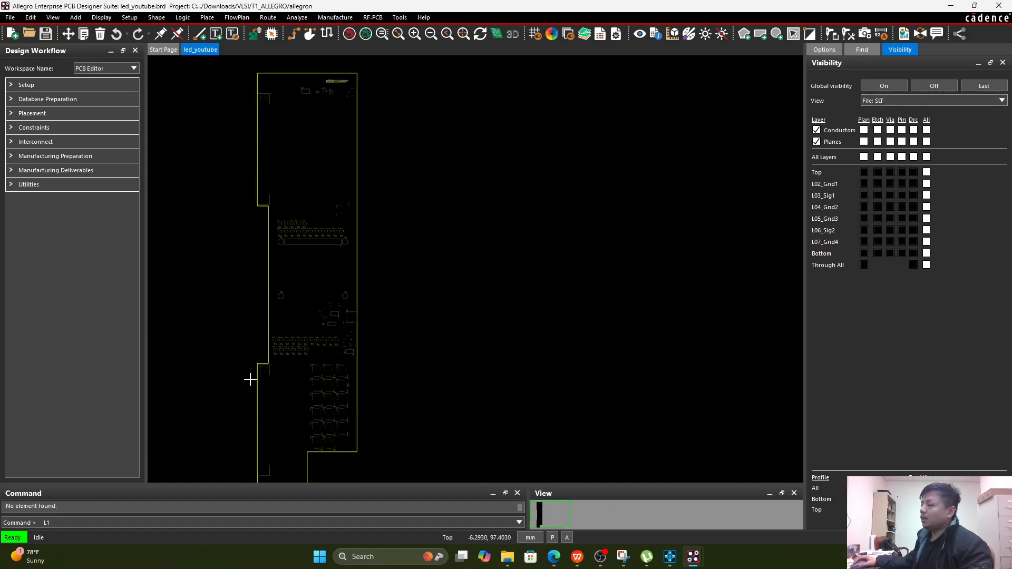
# - Switch to File Explorer and point out SLT.color and L1TOP.color in the allegroN folder
pyautogui.click(507, 557)
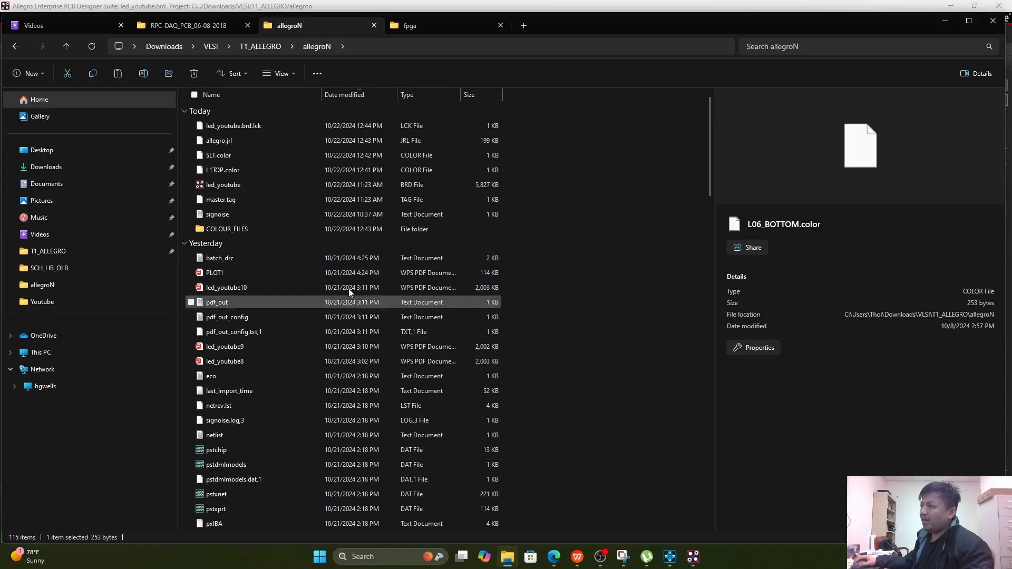
pyautogui.click(248, 156)
pyautogui.keyDown('ctrl'); pyautogui.click(249, 169); pyautogui.keyUp('ctrl')
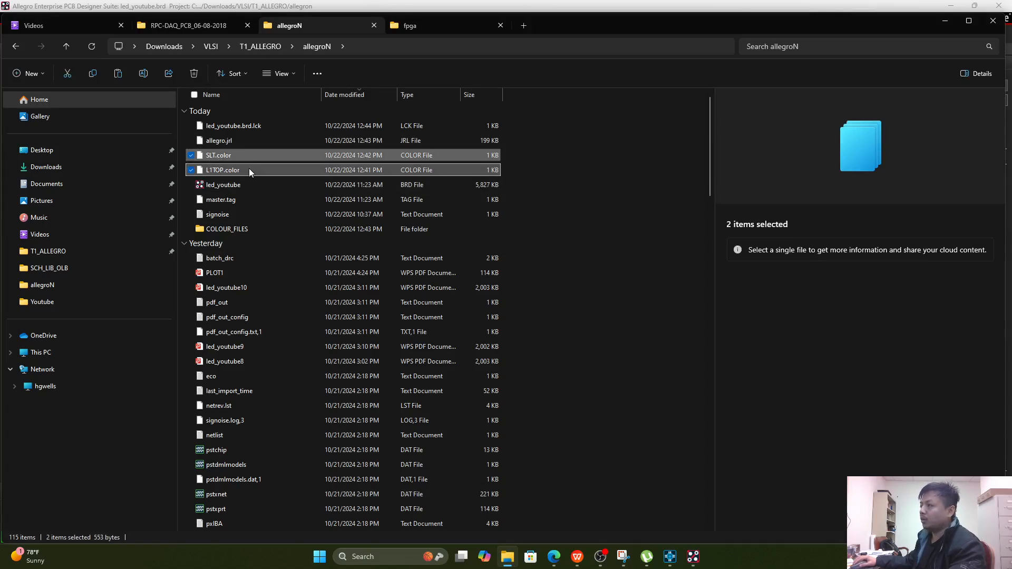
pyautogui.click(256, 156)
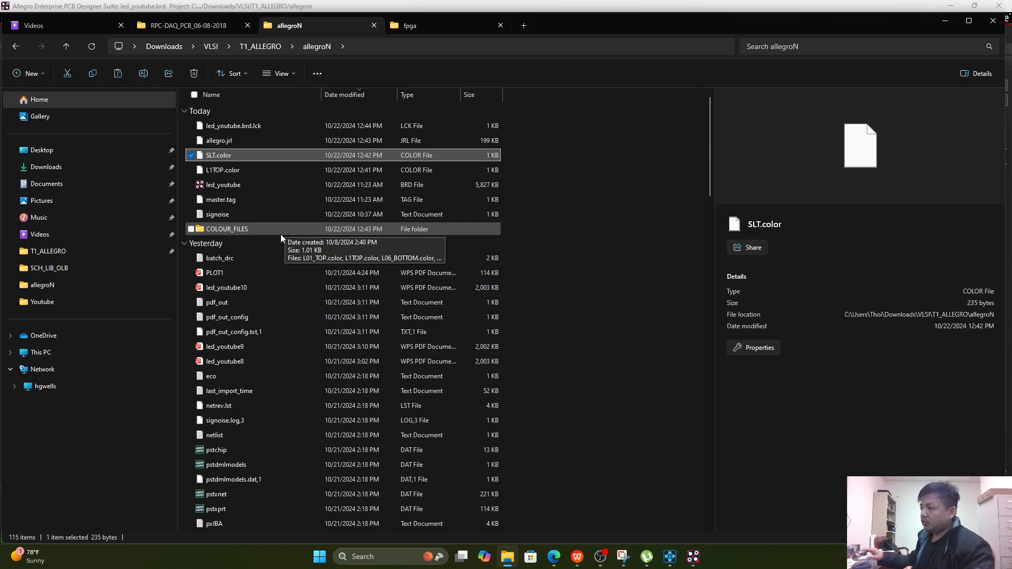
# - Switch to ALLEGRO_PCB.pptx in WPS and review the reference film file names, from L01_TOP and L08_BOTTOM through DIMENTION
pyautogui.moveTo(577, 557)
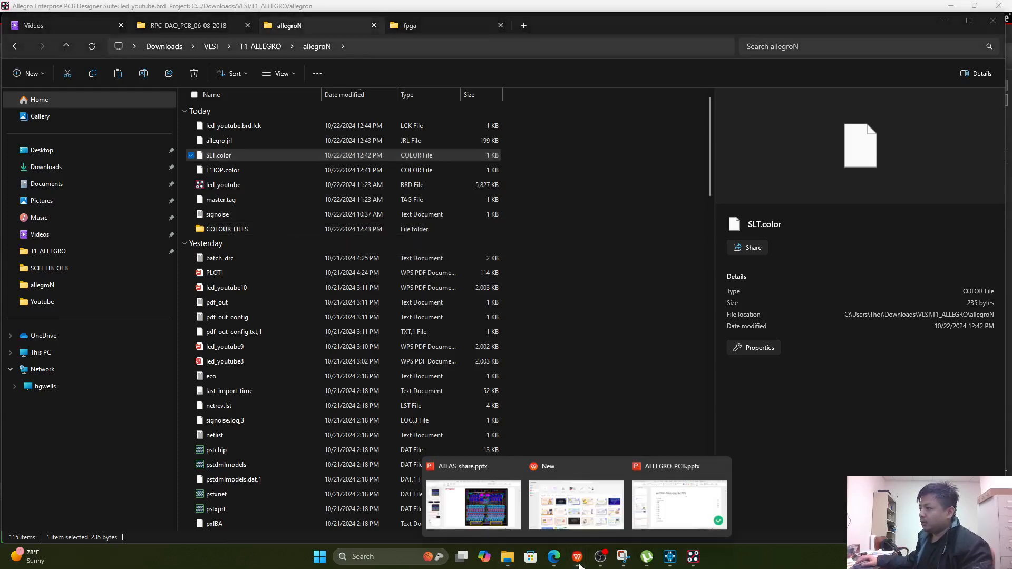
pyautogui.click(654, 504)
pyautogui.moveTo(289, 415); pyautogui.dragTo(268, 369)
pyautogui.click(327, 449)
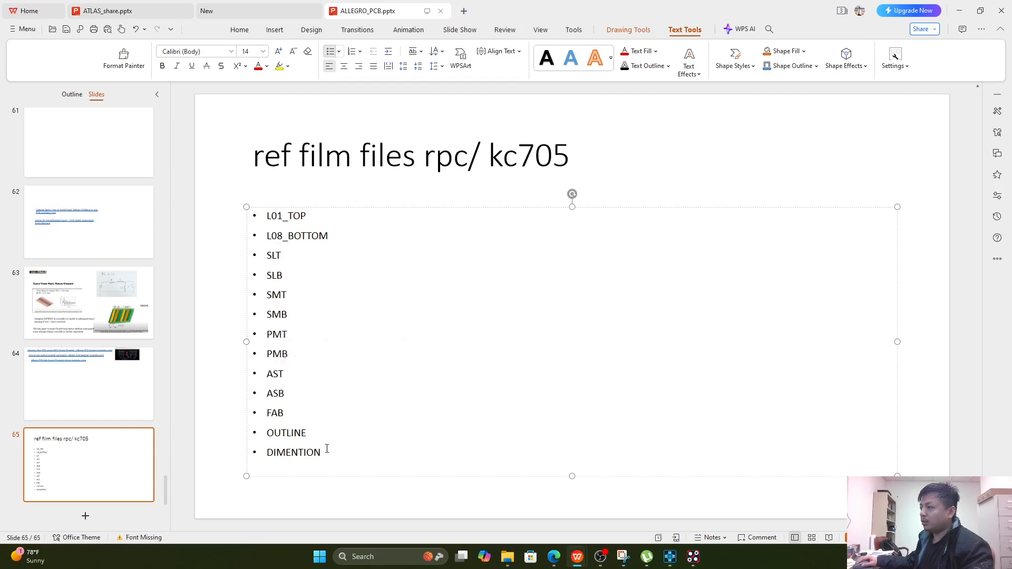
pyautogui.moveTo(328, 449); pyautogui.dragTo(266, 256)
pyautogui.click(343, 255)
pyautogui.moveTo(329, 235); pyautogui.dragTo(264, 214)
pyautogui.moveTo(339, 235); pyautogui.dragTo(264, 213)
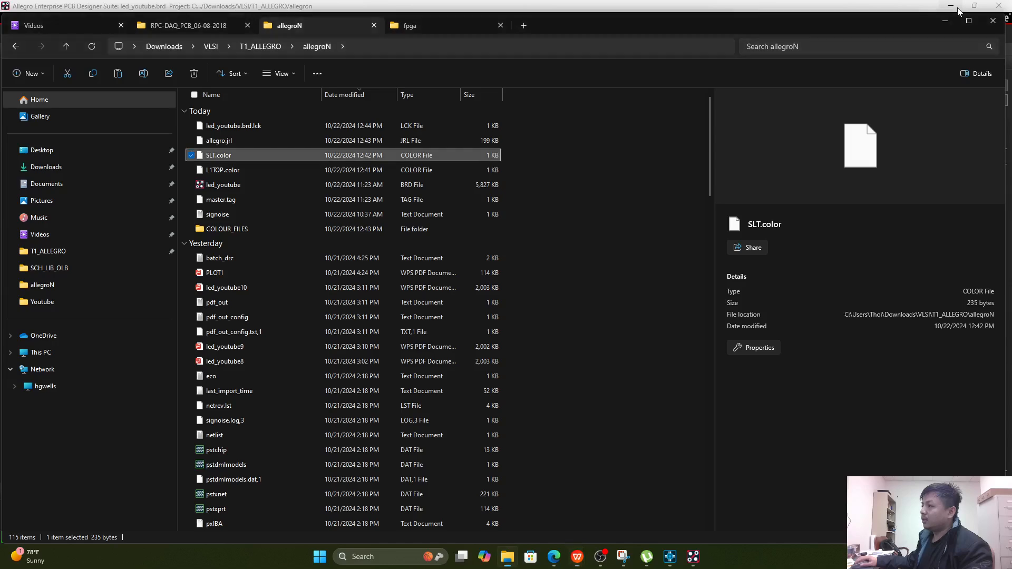
# - Return to Allegro and switch the visibility view to L1TOP and back to SLT
pyautogui.click(959, 11)
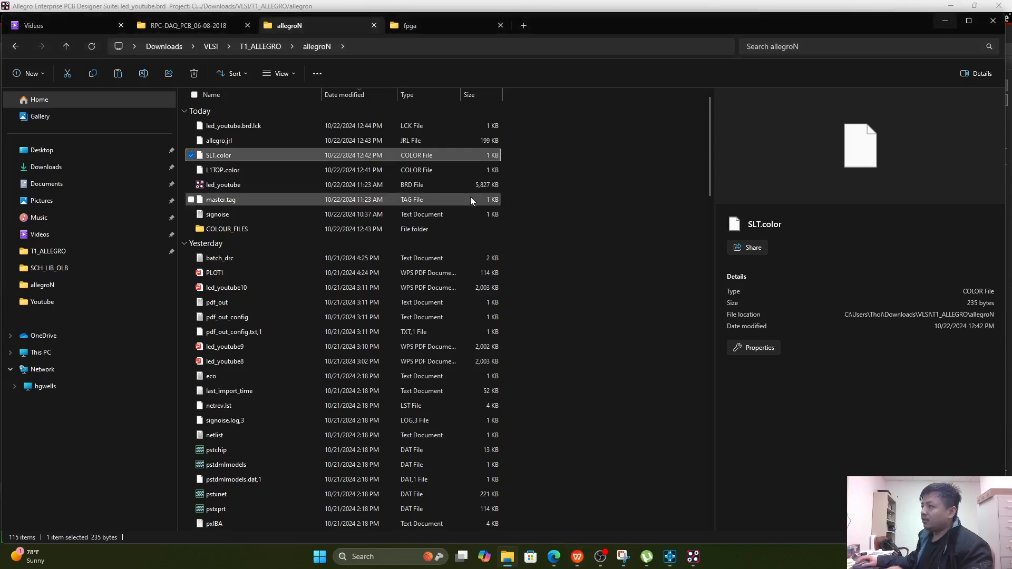
pyautogui.click(945, 21)
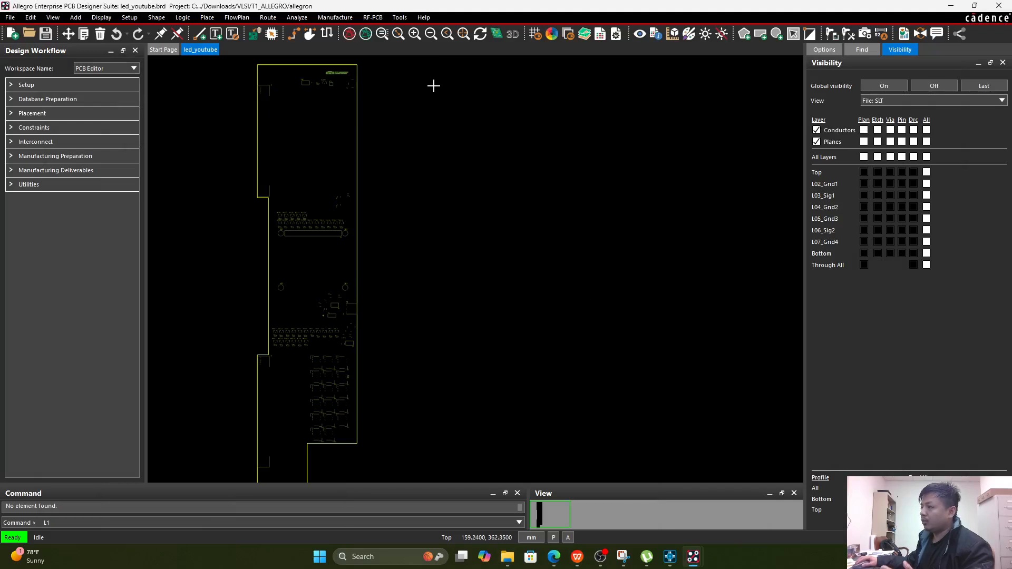
pyautogui.click(929, 100)
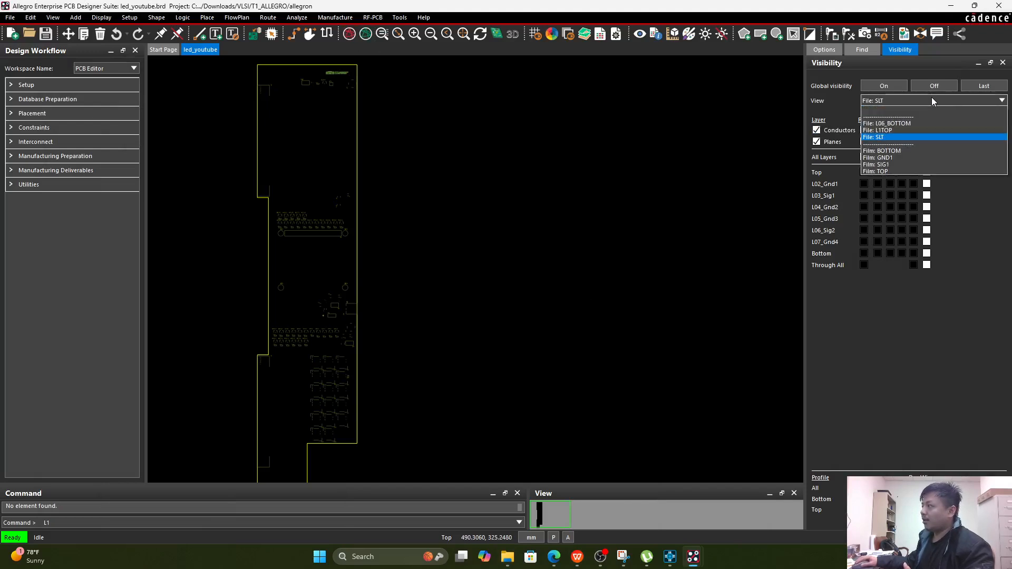
pyautogui.click(899, 130)
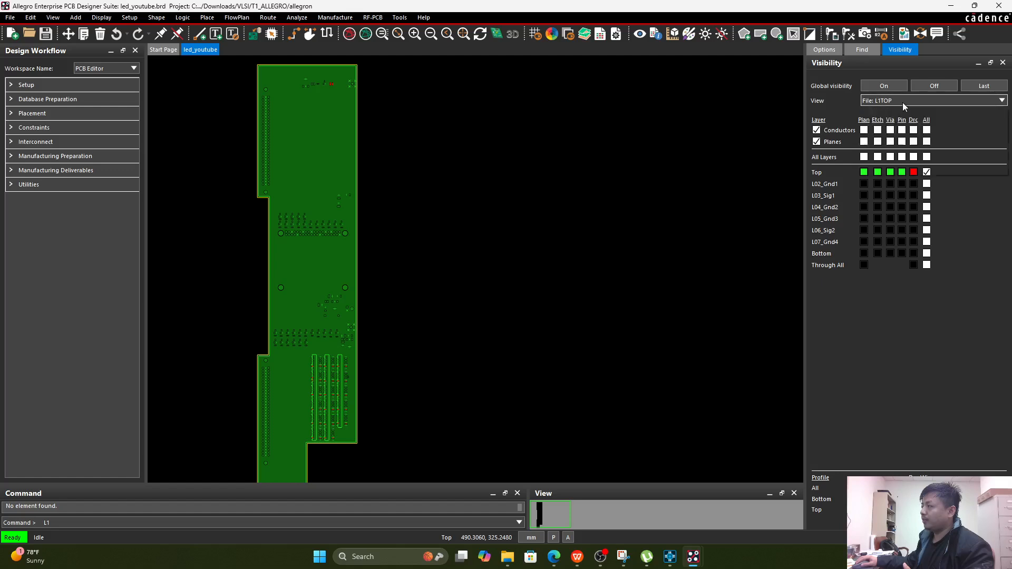
pyautogui.click(903, 104)
pyautogui.click(876, 139)
# - Apply the L06_BOTTOM visibility view and inspect the bottom layer around the connector near the board's upper edge
pyautogui.click(895, 103)
pyautogui.scroll(1, 895, 103)
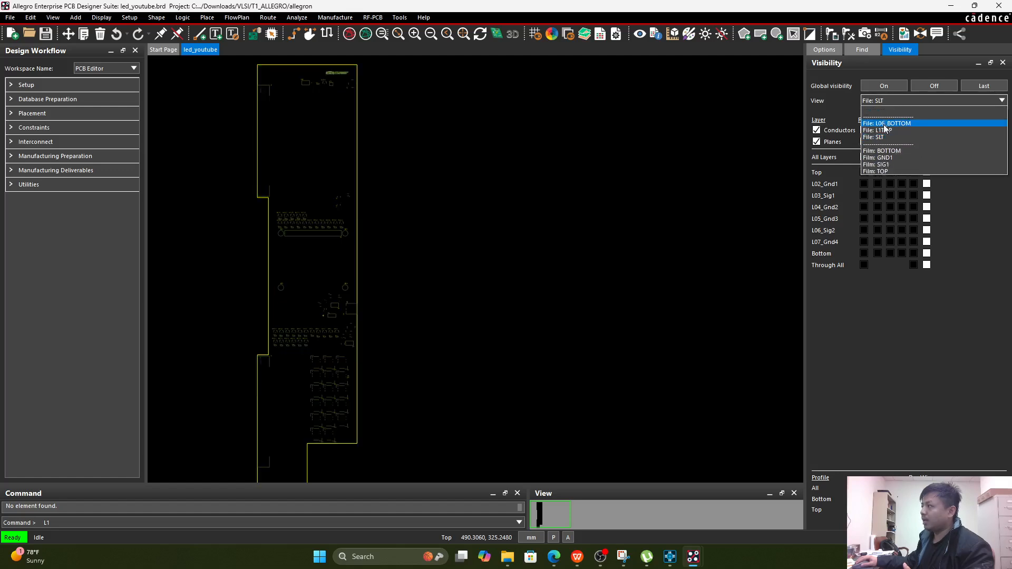
pyautogui.click(887, 128)
pyautogui.scroll(4, 274, 83)
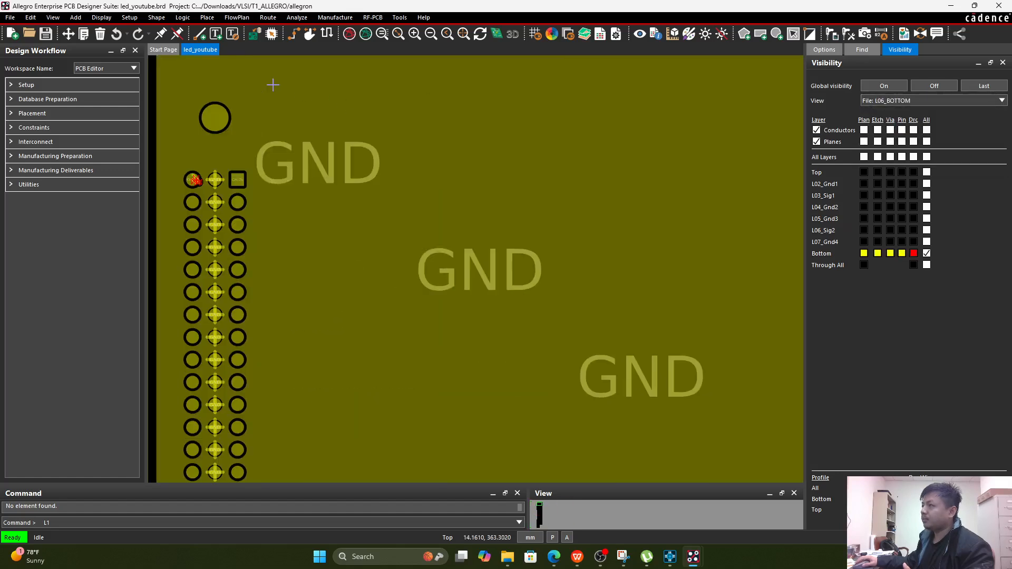
pyautogui.scroll(-2, 271, 84)
pyautogui.scroll(4, 248, 95)
pyautogui.scroll(-4, 256, 98)
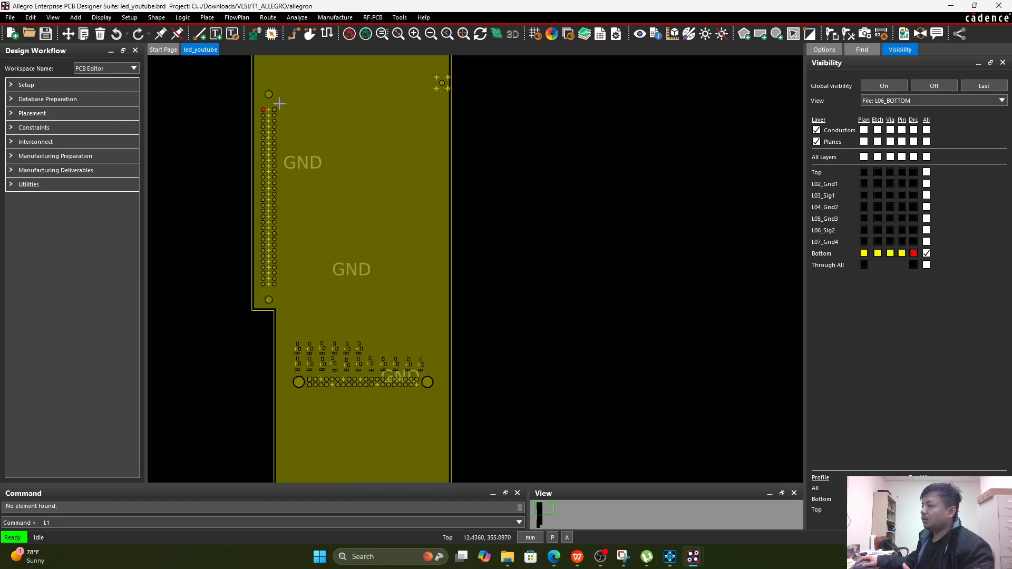
# - Apply the SLT visibility view and open the artwork film control form
pyautogui.click(917, 101)
pyautogui.click(874, 137)
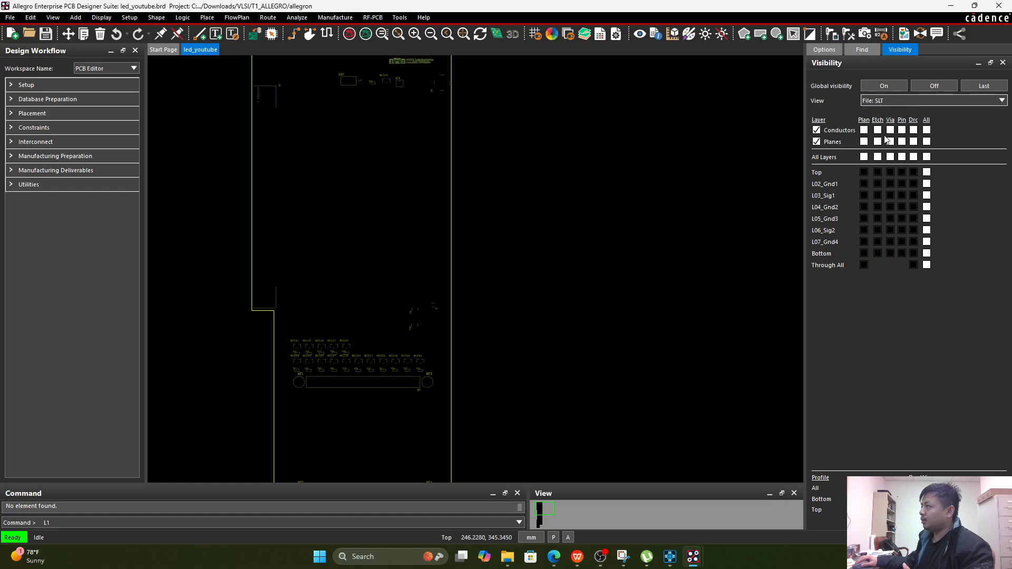
pyautogui.click(335, 18)
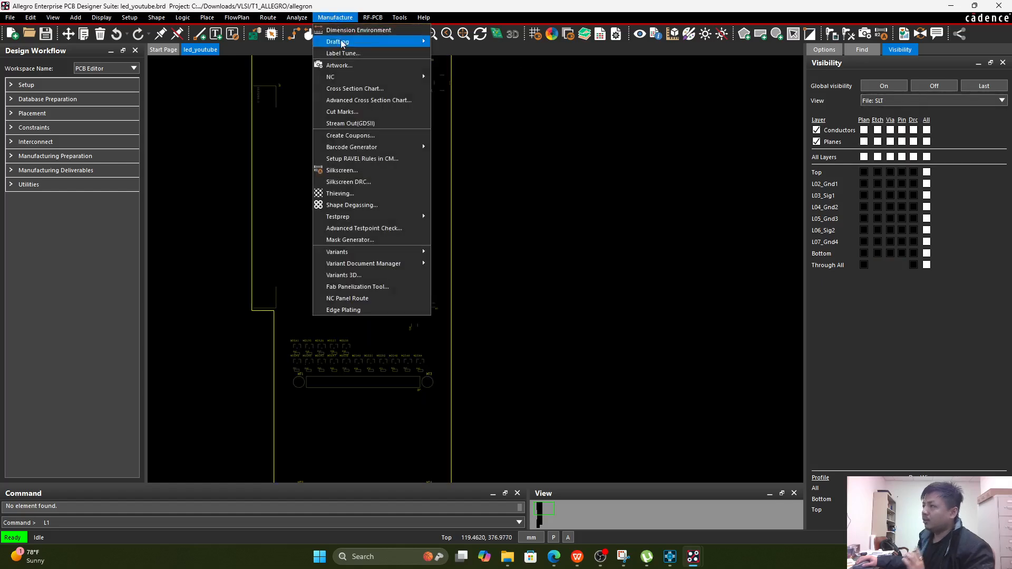
pyautogui.click(385, 69)
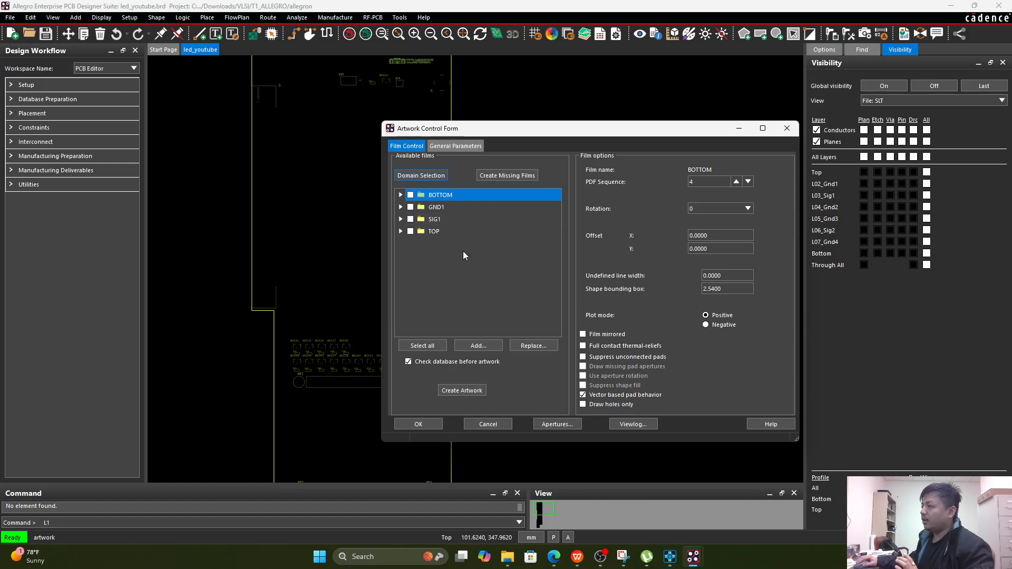
# - Cut the BOTTOM, GND1 and SIG1 films from the available films
pyautogui.click(448, 206)
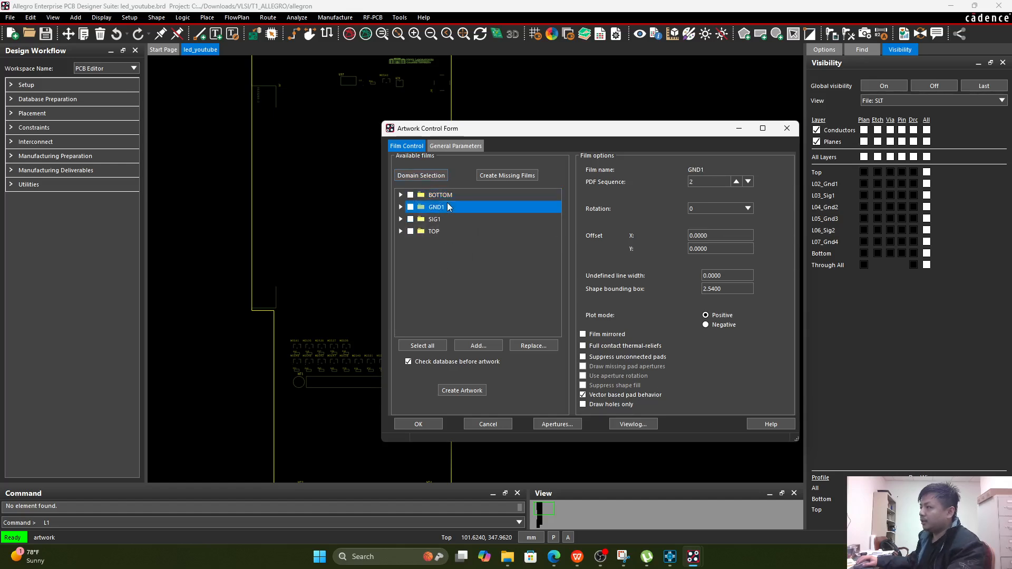
pyautogui.click(451, 196)
pyautogui.rightClick(452, 196)
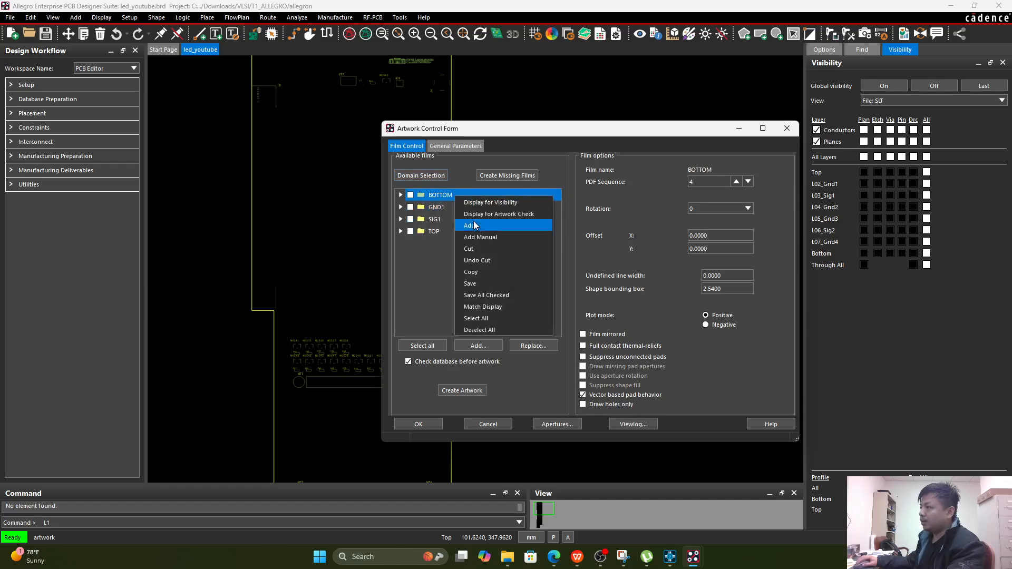
pyautogui.click(476, 248)
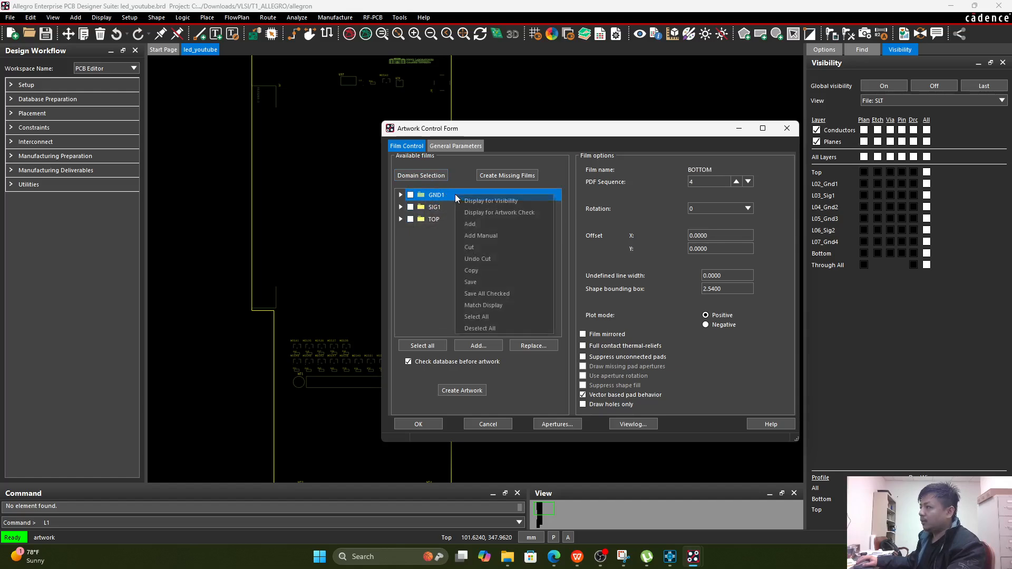
pyautogui.click(469, 247)
pyautogui.rightClick(453, 195)
pyautogui.click(470, 247)
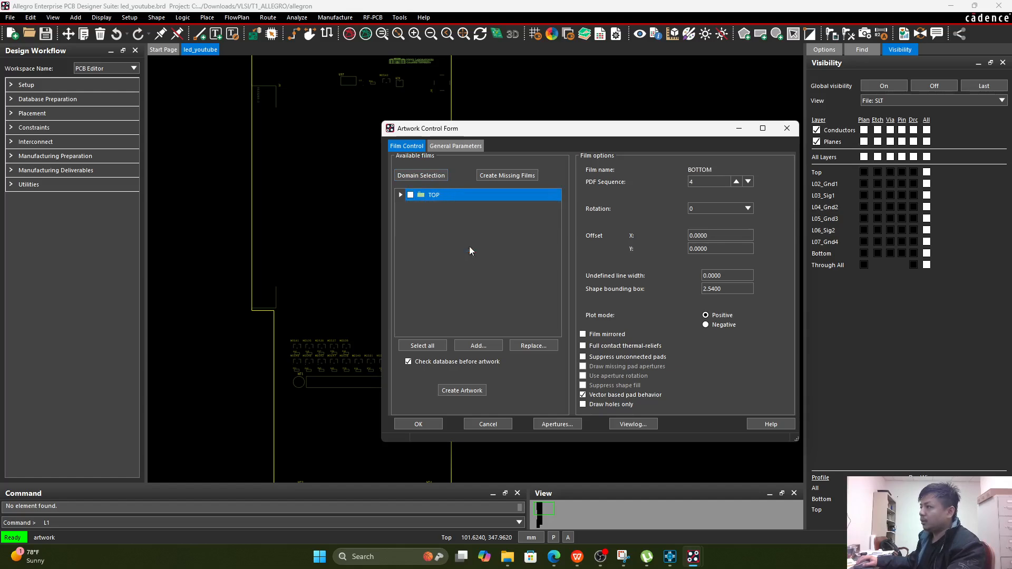
pyautogui.rightClick(459, 198)
pyautogui.click(496, 253)
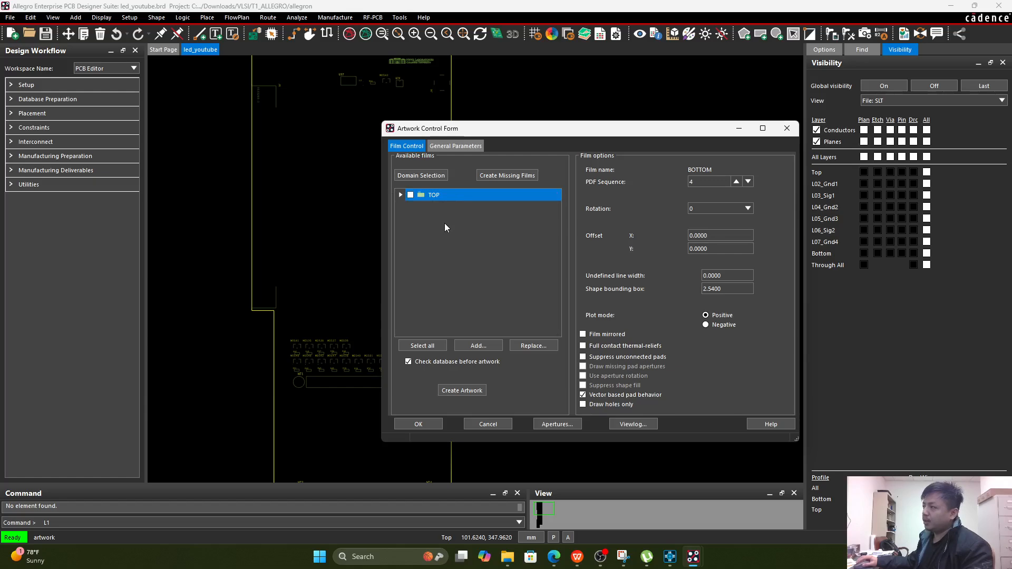
# - Add a new film named SLT to the available films
pyautogui.rightClick(464, 198)
pyautogui.click(489, 226)
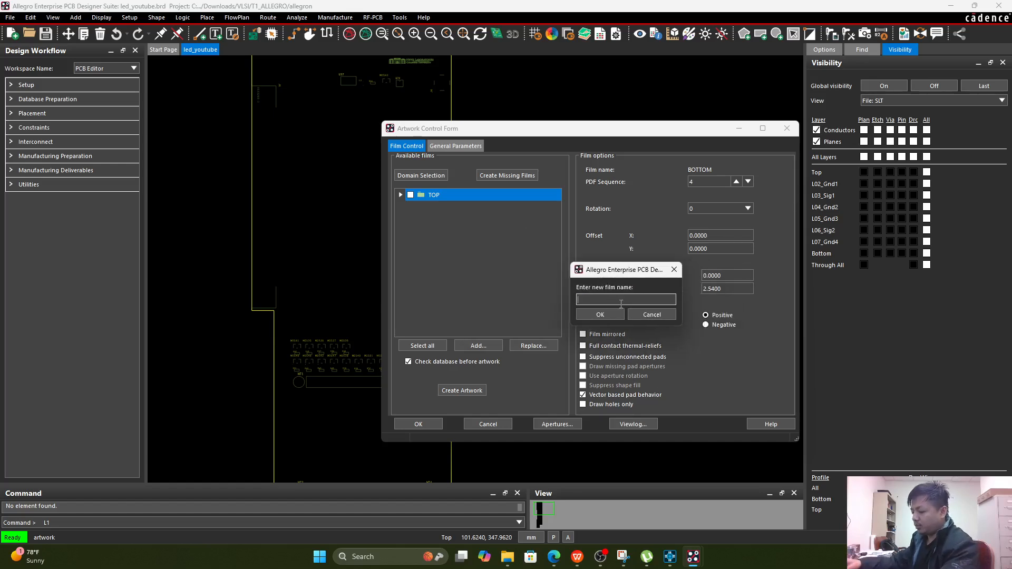
pyautogui.write('L1')
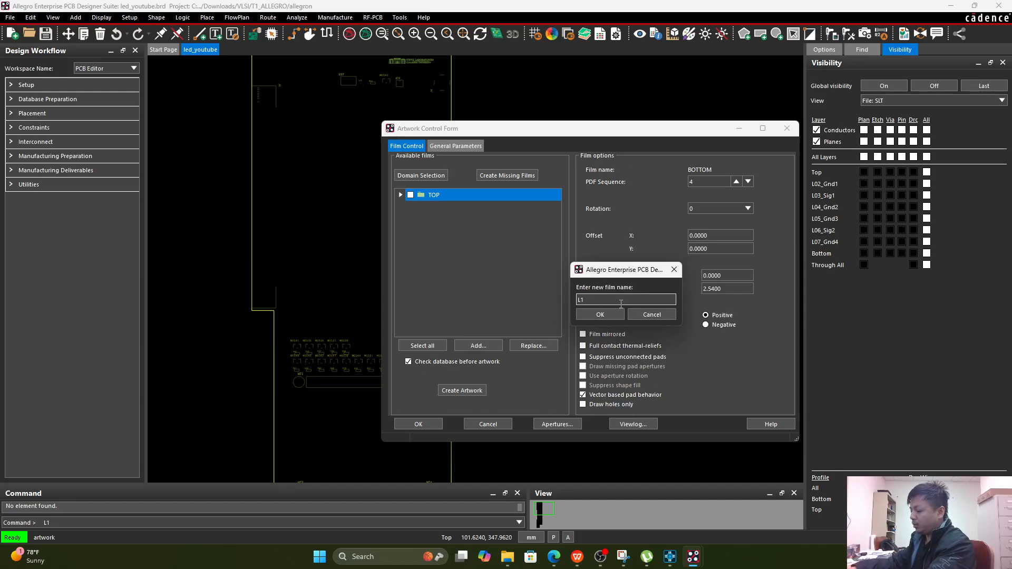
pyautogui.write('TOP')
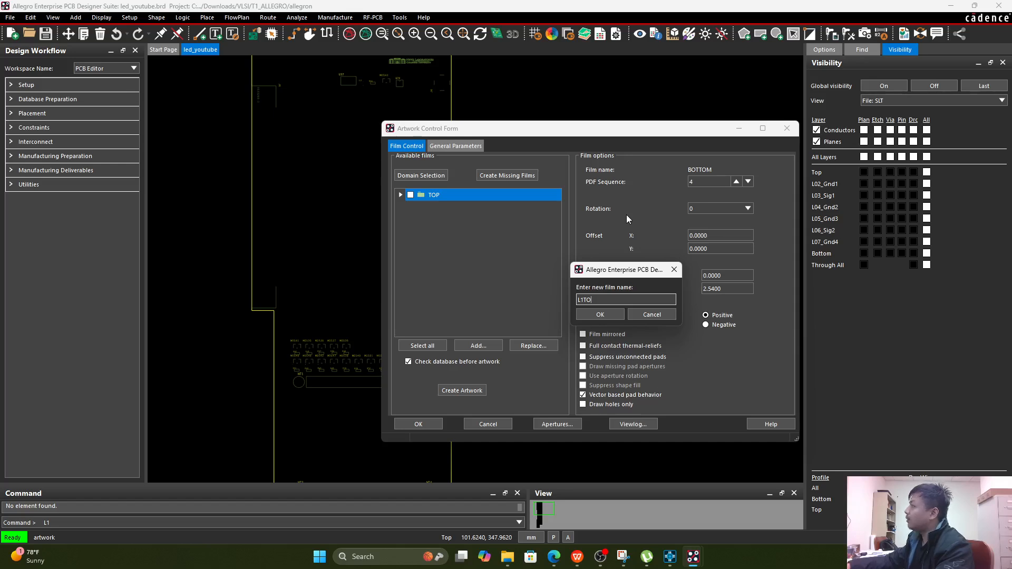
pyautogui.press('BackSpace')
pyautogui.press('BackSpace')
pyautogui.press('BackSpace')
pyautogui.press('BackSpace')
pyautogui.press('BackSpace')
pyautogui.write('SLT')
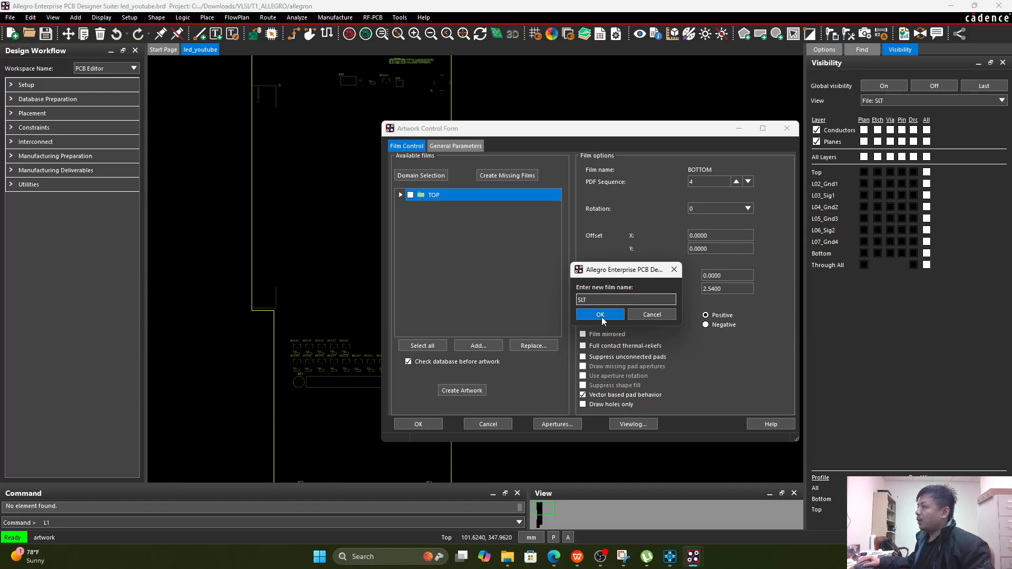
pyautogui.moveTo(619, 270); pyautogui.dragTo(574, 281)
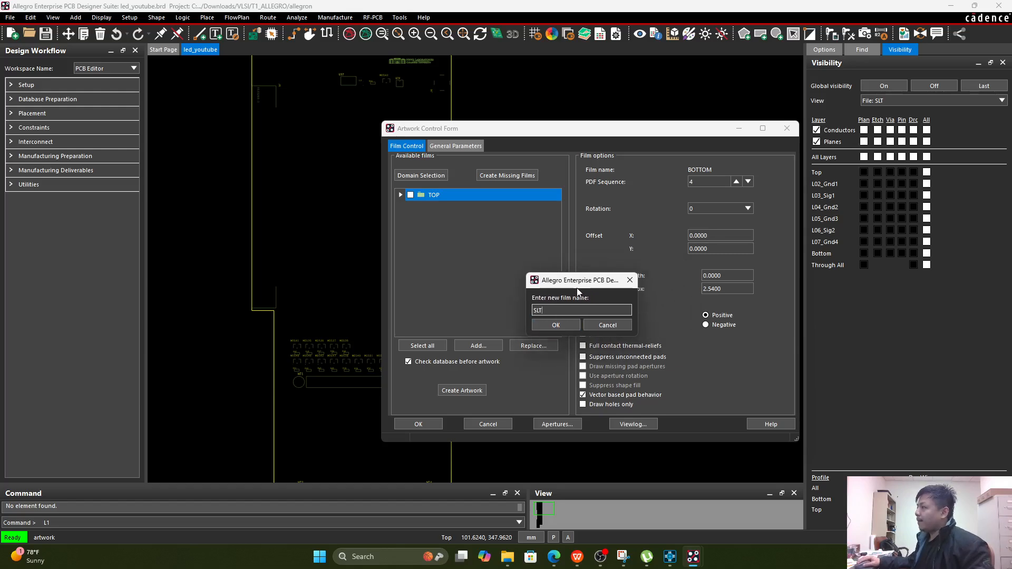
pyautogui.click(554, 325)
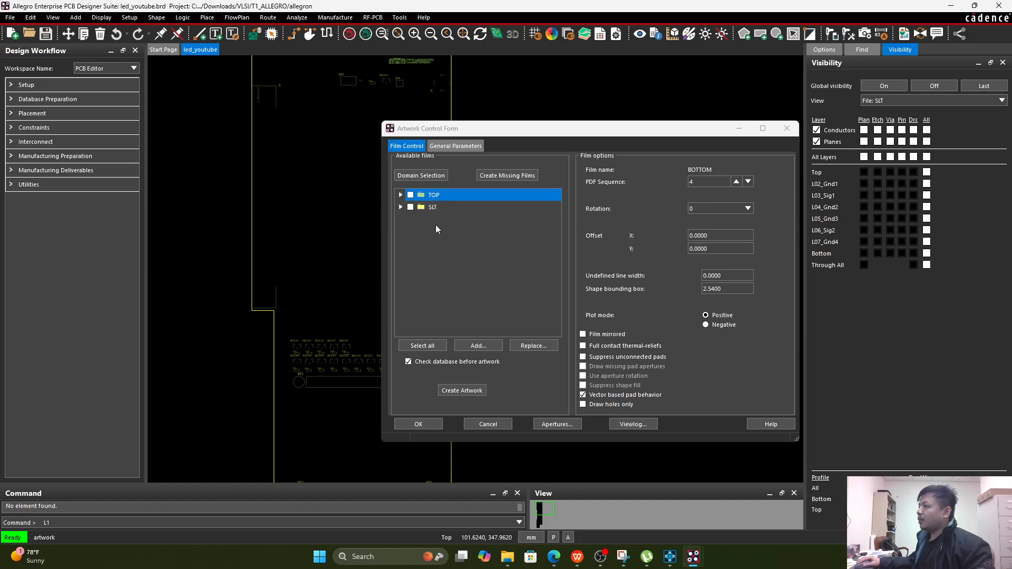
# - Cut the TOP film and add a new film named L1TOP
pyautogui.rightClick(447, 194)
pyautogui.click(461, 244)
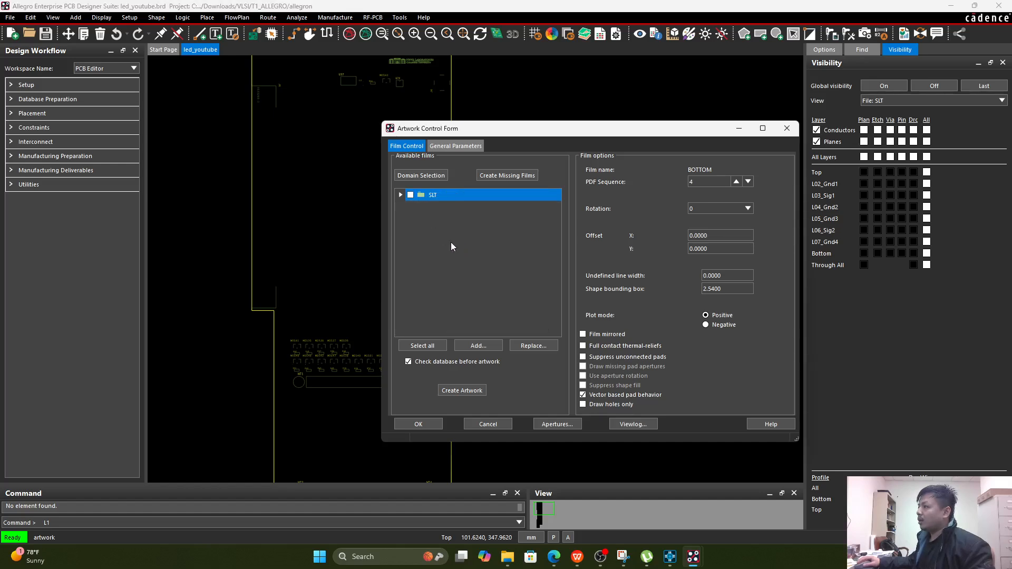
pyautogui.rightClick(474, 192)
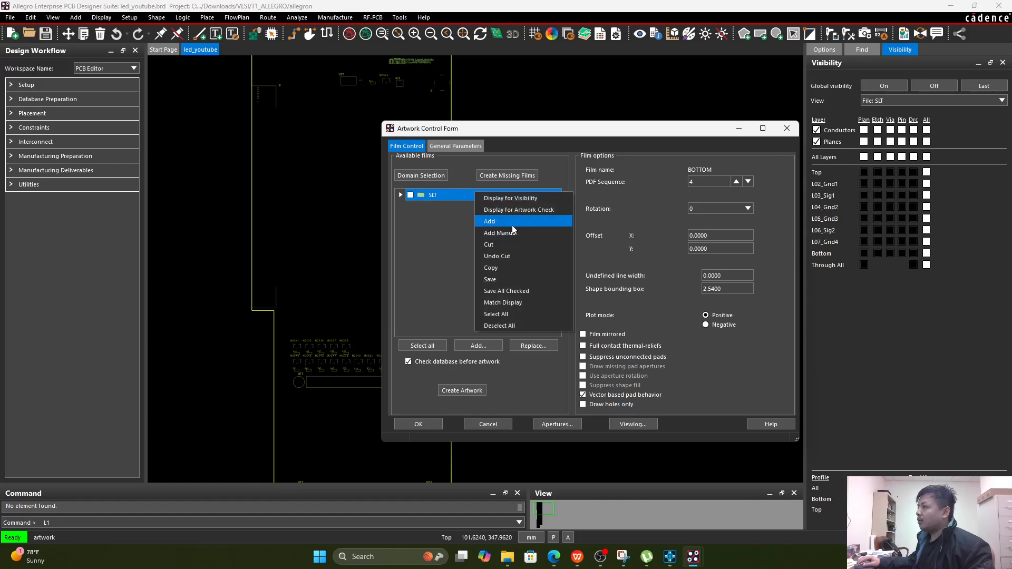
pyautogui.click(512, 225)
pyautogui.write('L1')
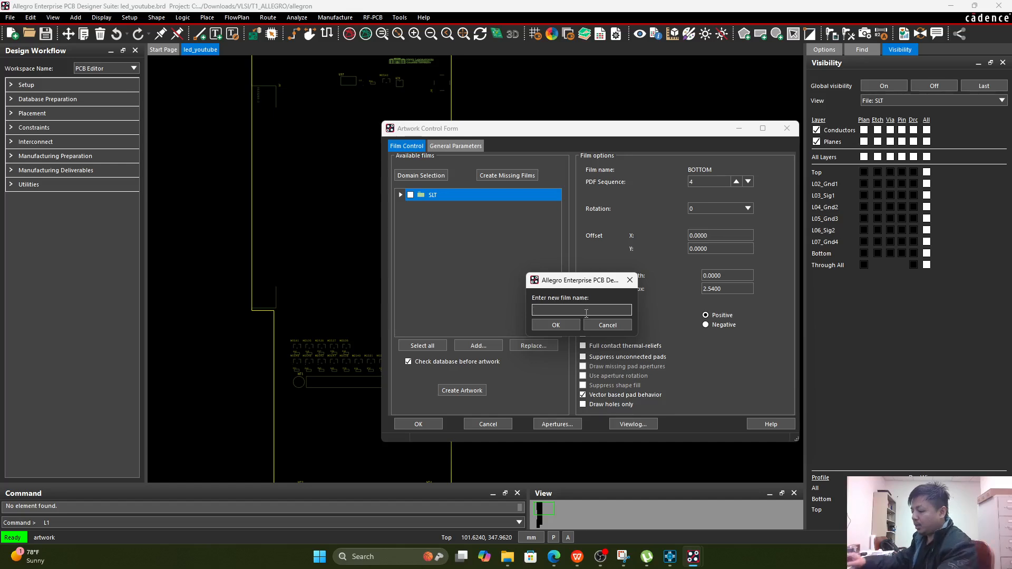
pyautogui.write('TOP')
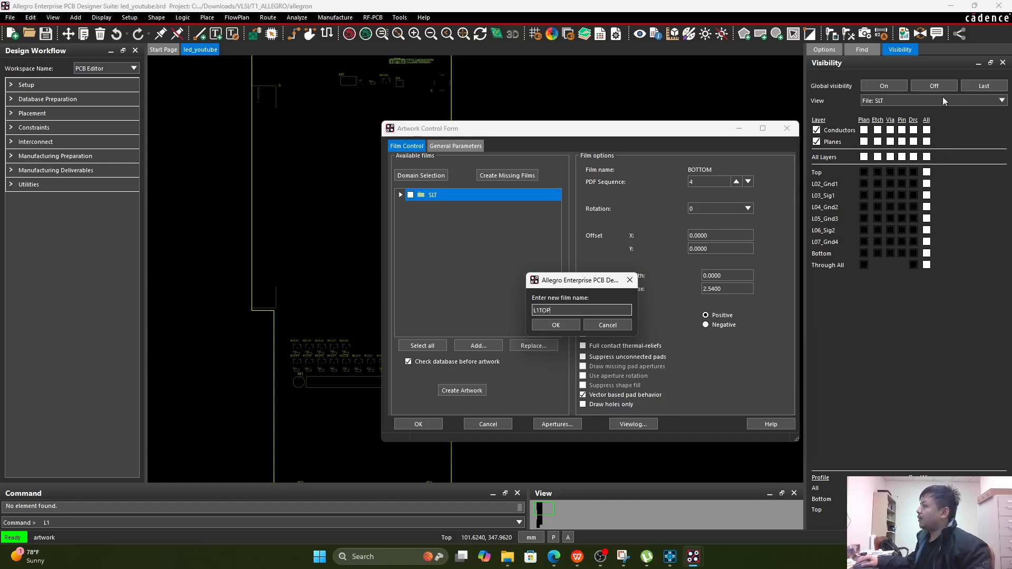
pyautogui.click(555, 325)
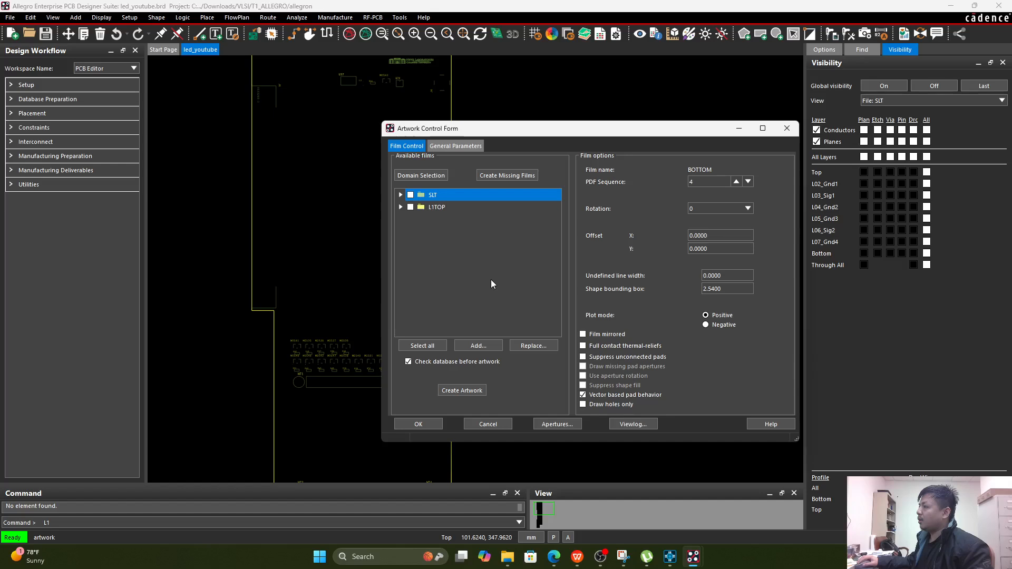
# - Expand the L1TOP and SLT films and compare the subclasses each one contains
pyautogui.click(442, 206)
pyautogui.click(400, 207)
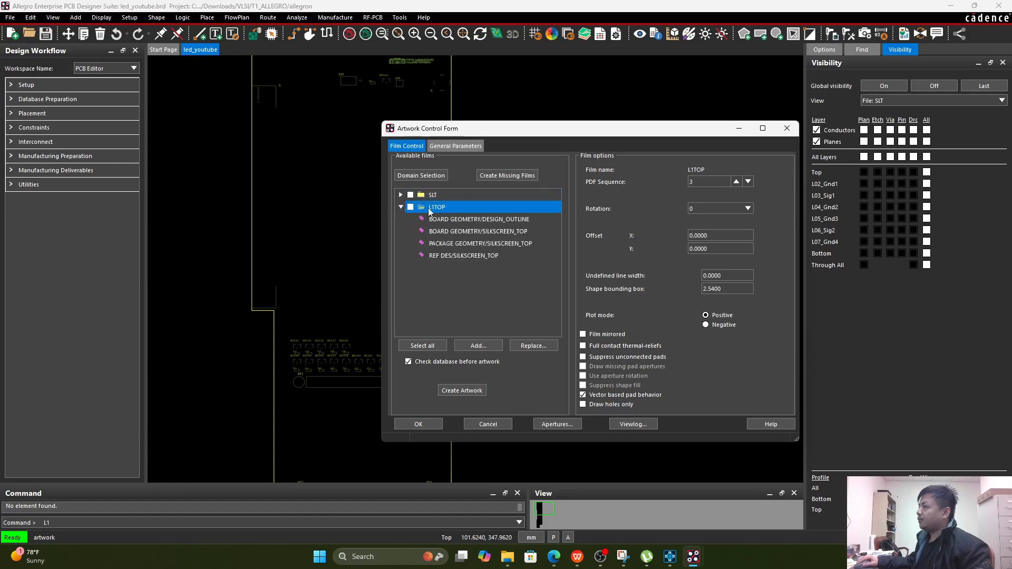
pyautogui.click(401, 195)
pyautogui.click(401, 195)
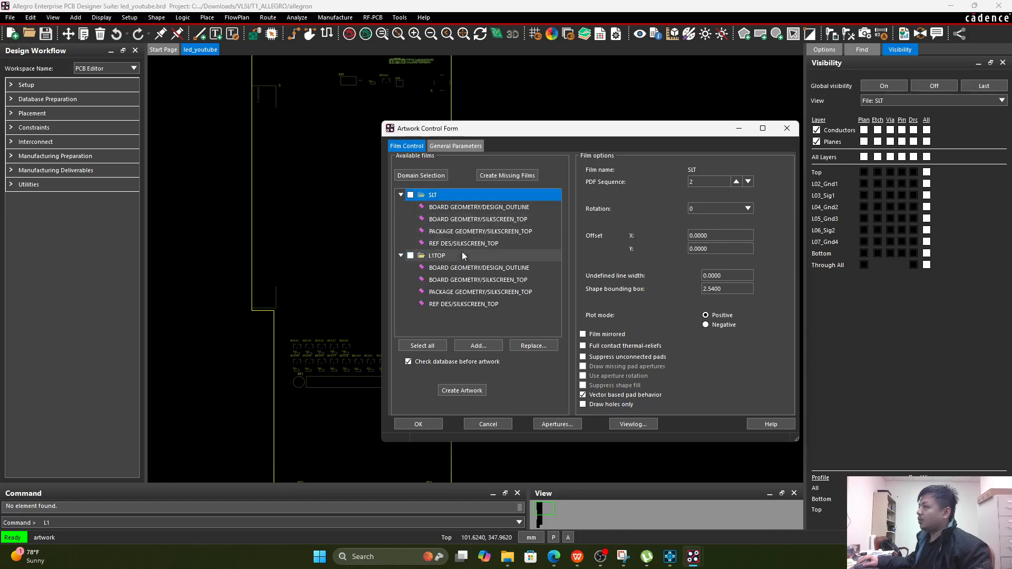
pyautogui.click(443, 255)
# - Load the L1TOP view file, display the L1TOP film for visibility, and load the L1TOP view file again
pyautogui.click(941, 101)
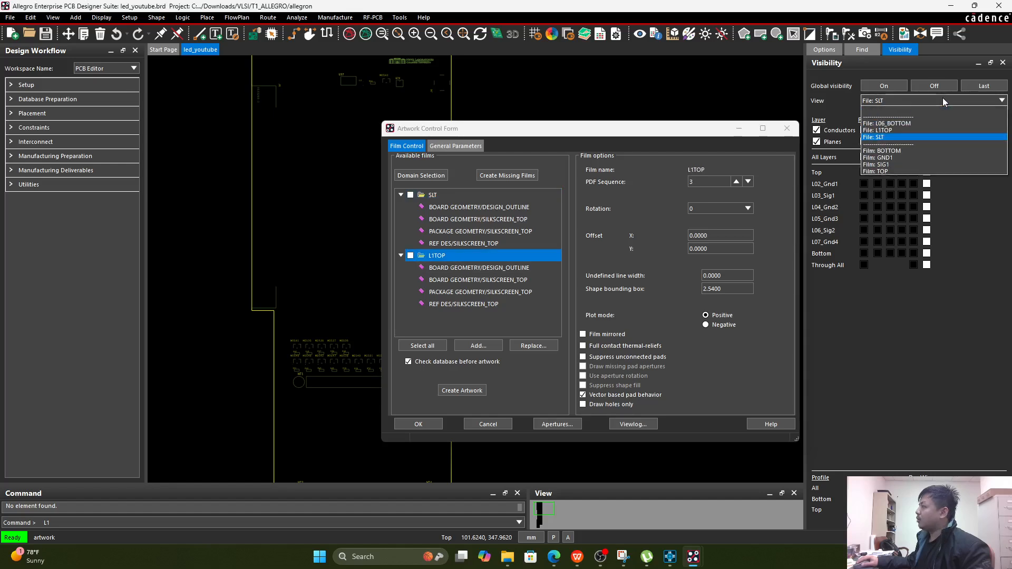
pyautogui.click(897, 131)
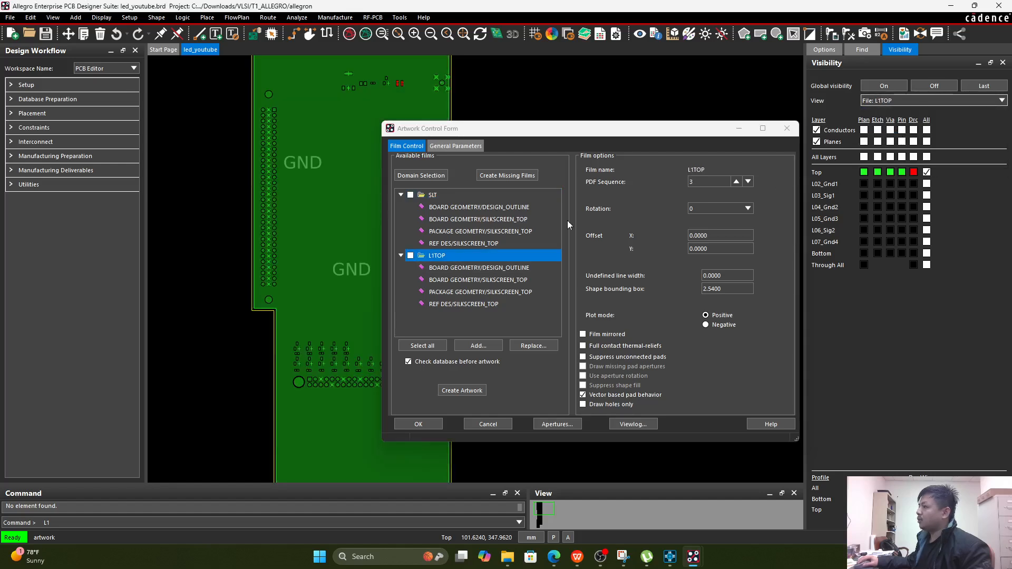
pyautogui.rightClick(451, 255)
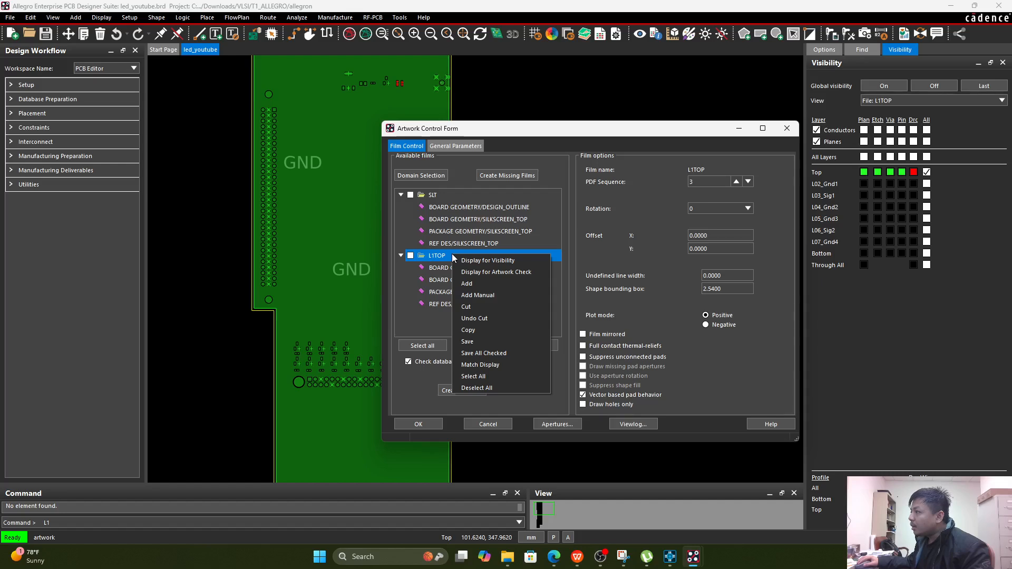
pyautogui.click(482, 259)
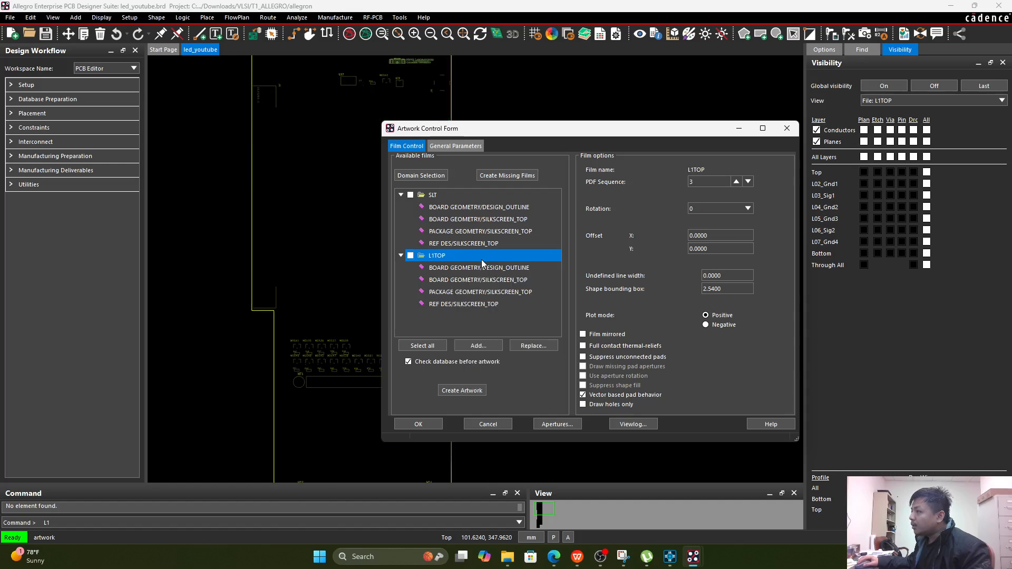
pyautogui.click(950, 100)
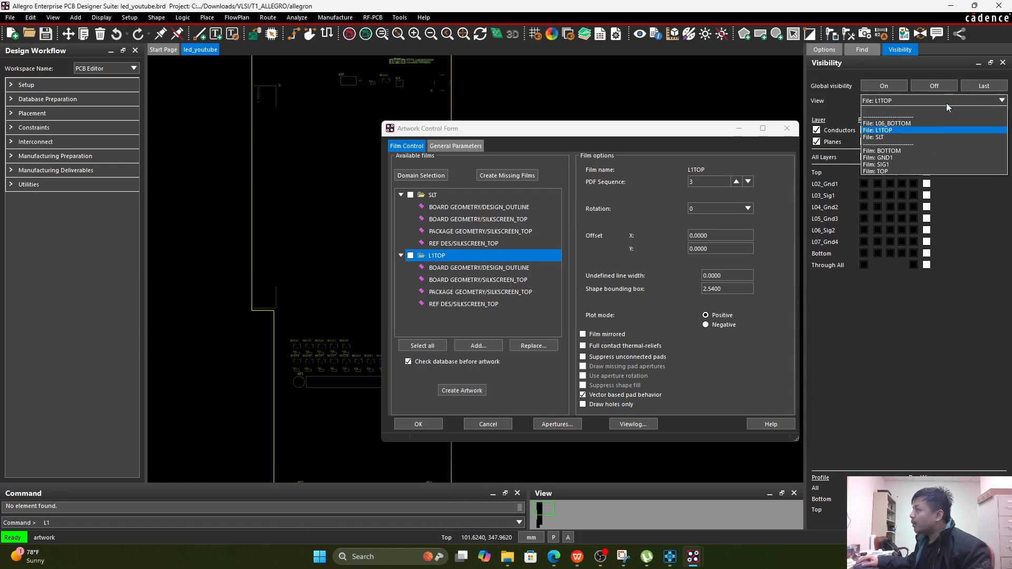
pyautogui.click(894, 130)
pyautogui.rightClick(466, 255)
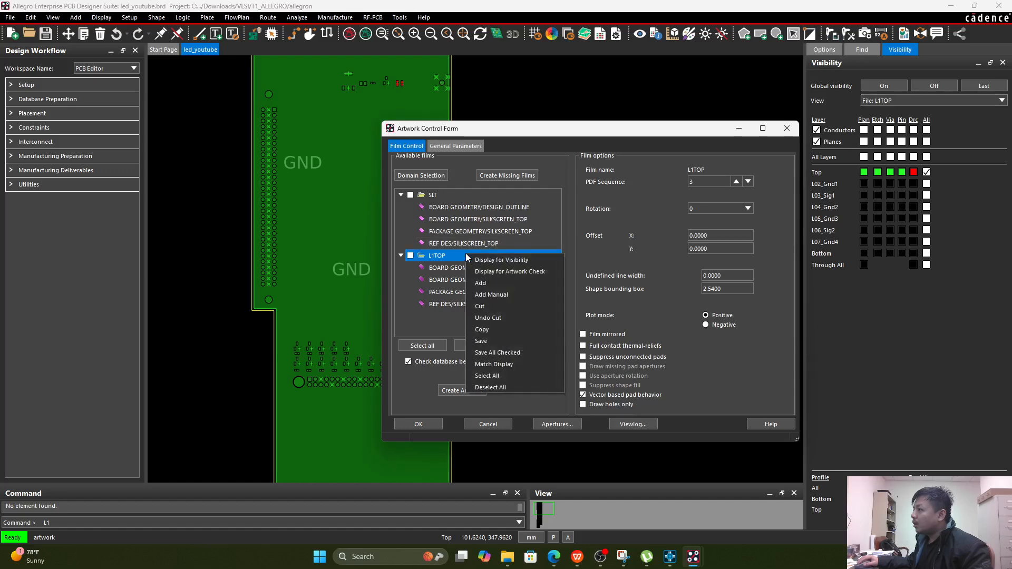
pyautogui.click(480, 283)
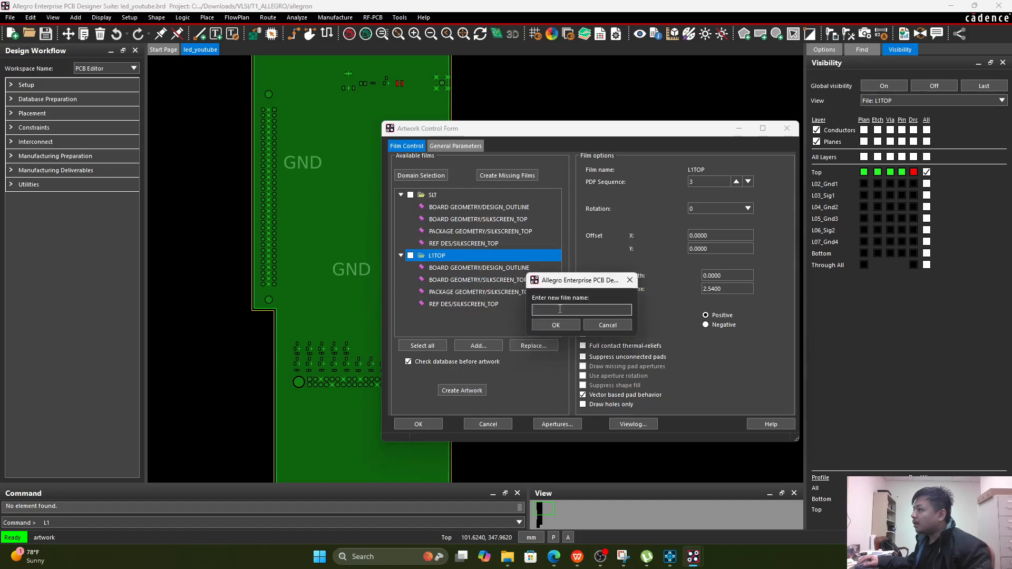
pyautogui.click(607, 324)
# - Match the L1TOP film's contents to the current display and collapse the L1TOP and SLT films
pyautogui.rightClick(480, 258)
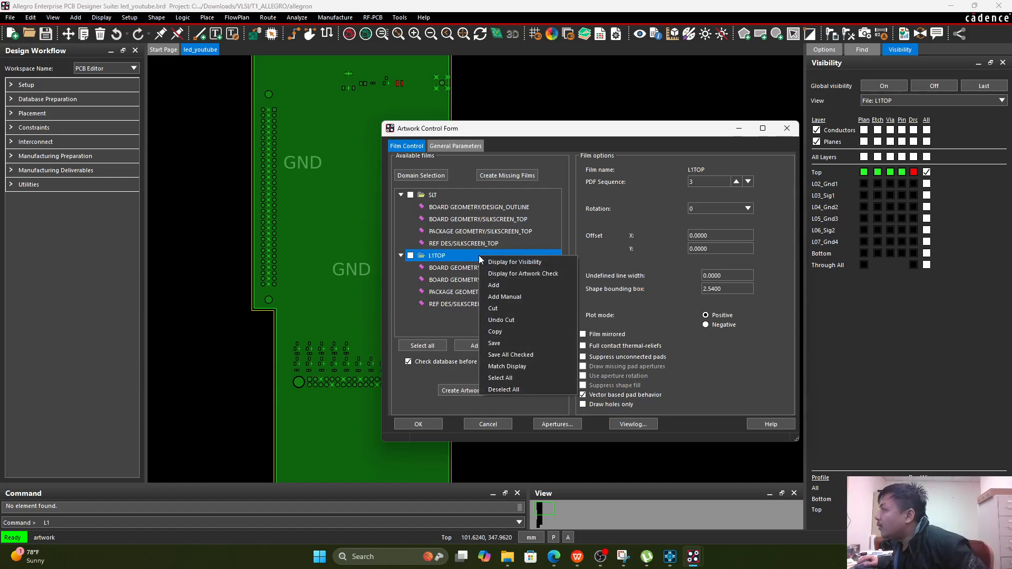
pyautogui.click(534, 368)
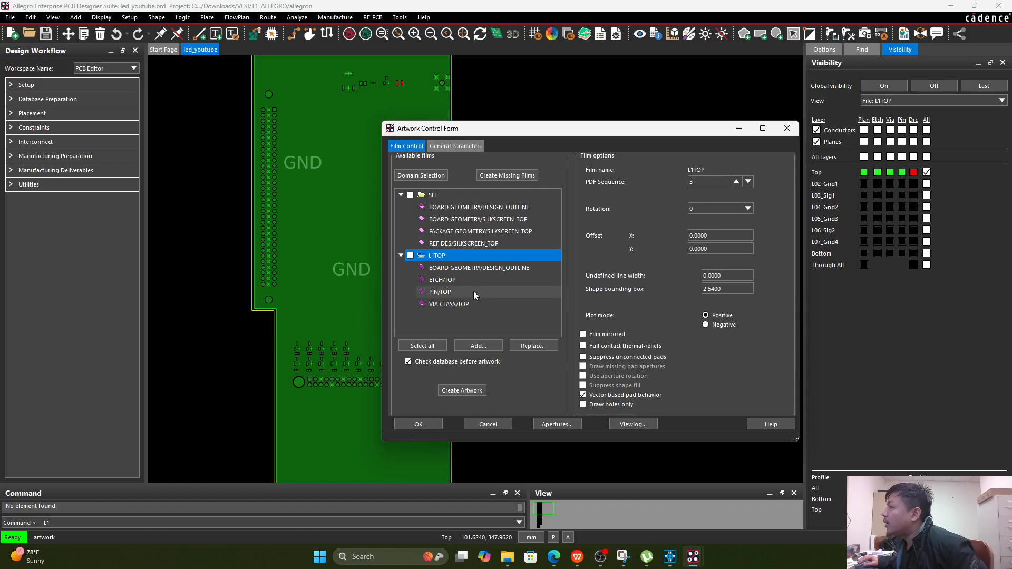
pyautogui.click(401, 255)
pyautogui.click(400, 195)
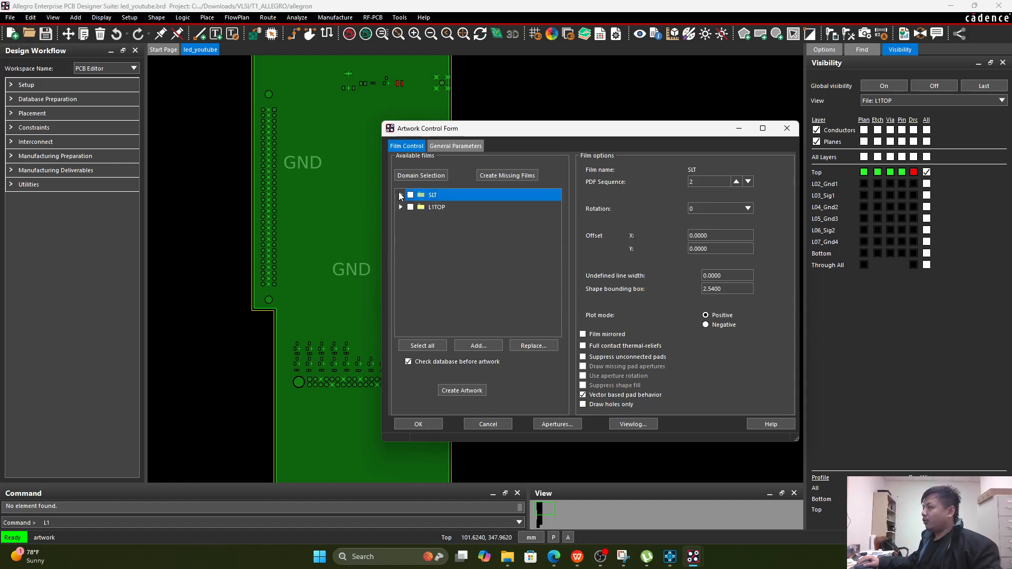
# - Set the SLT film's undefined line width to 0.1 and open the L1TOP film's undefined line width for editing
pyautogui.doubleClick(747, 276)
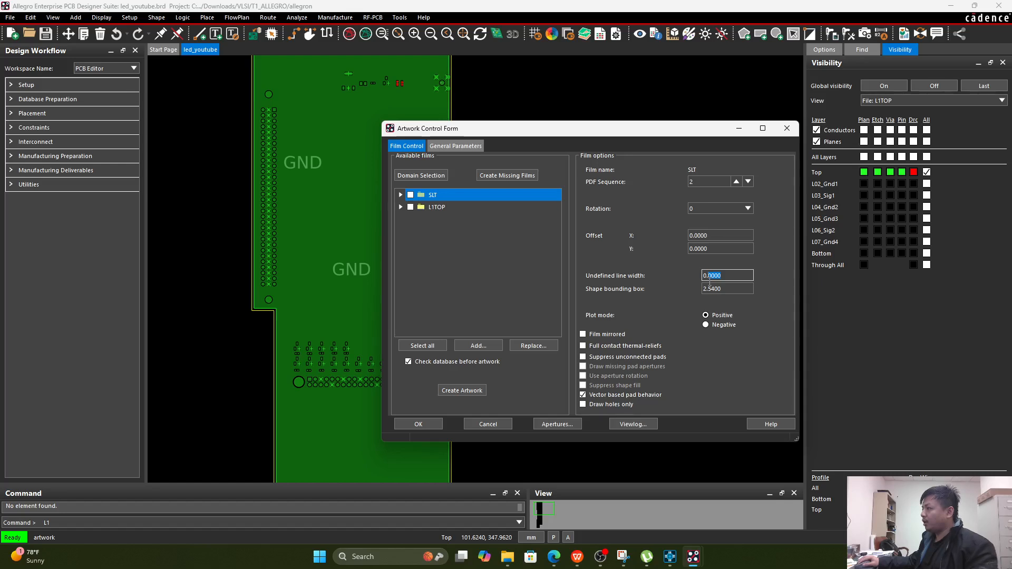
pyautogui.write('0.1')
pyautogui.click(437, 207)
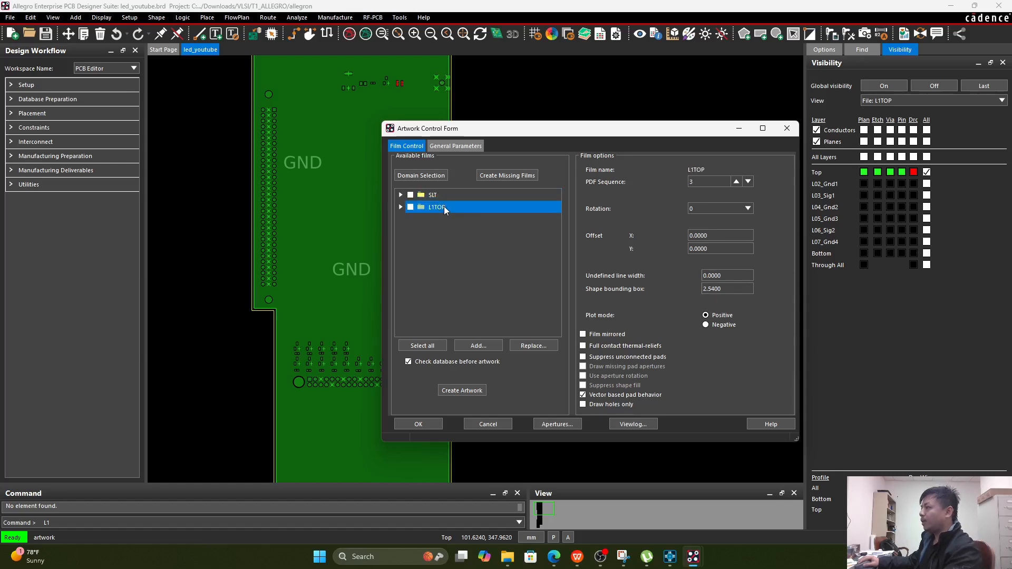
pyautogui.doubleClick(734, 275)
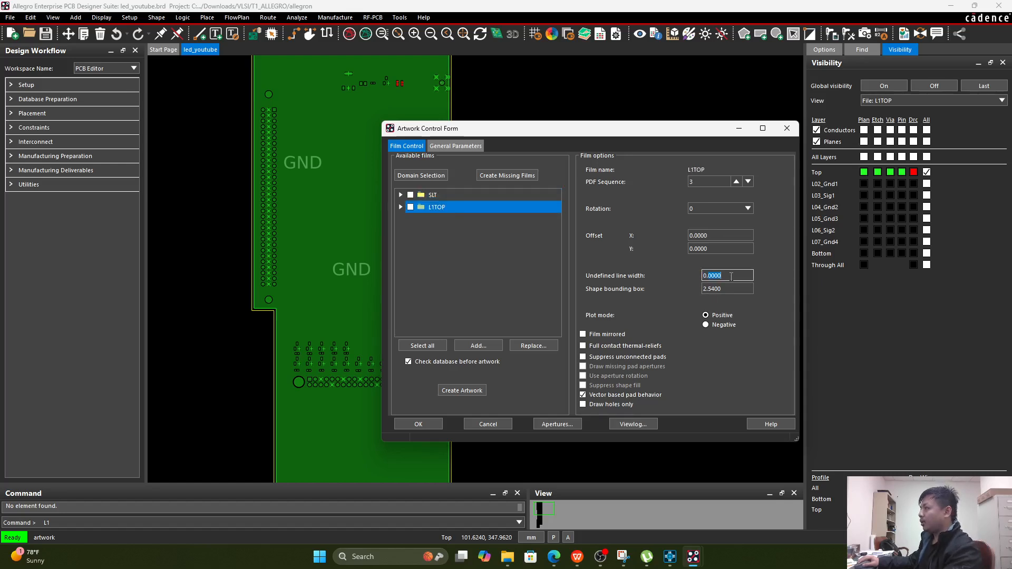
pyautogui.click(442, 195)
pyautogui.click(447, 206)
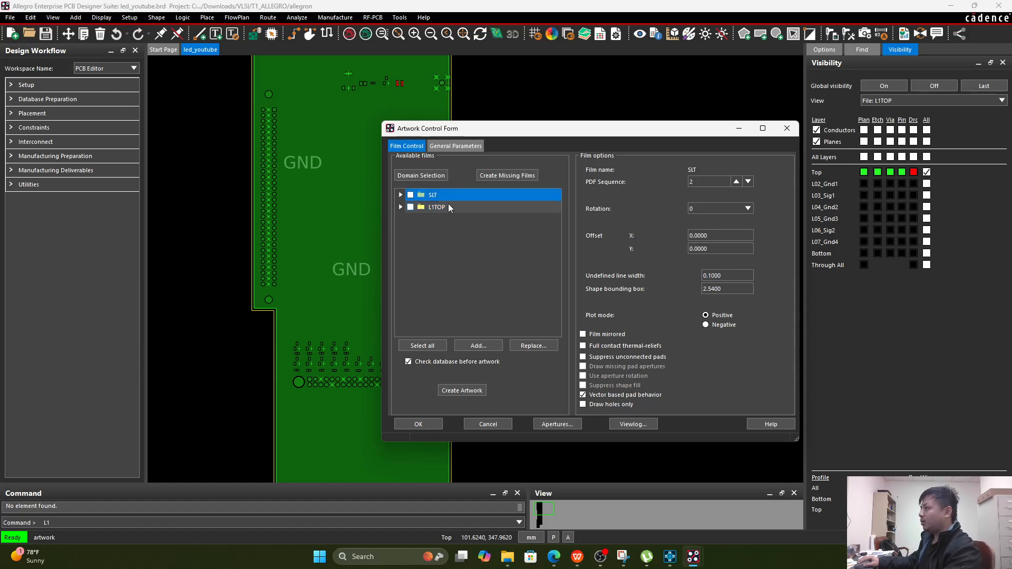
# - Apply the film settings, then create artwork for both the SLT and L1TOP films
pyautogui.click(450, 194)
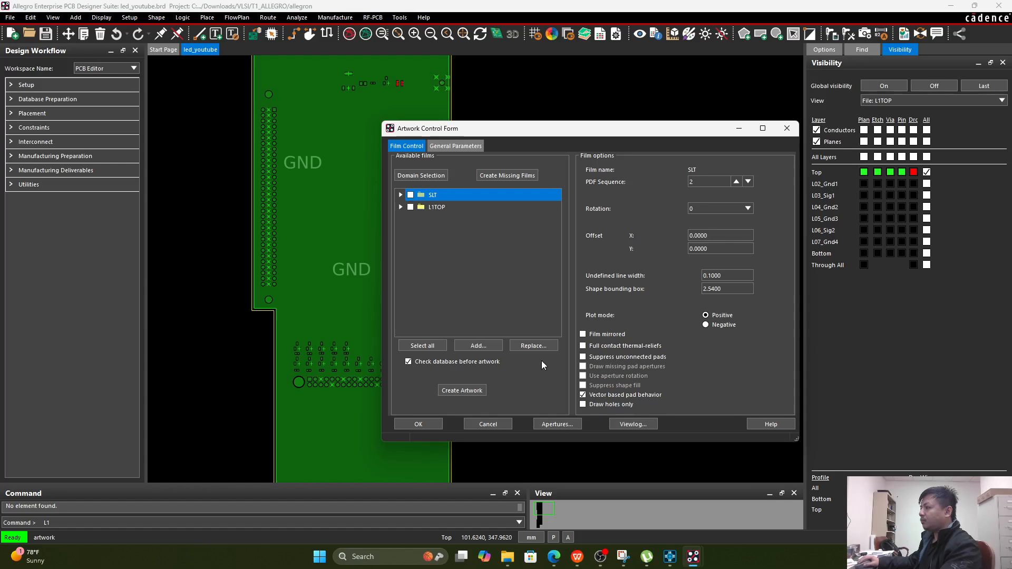
pyautogui.click(417, 424)
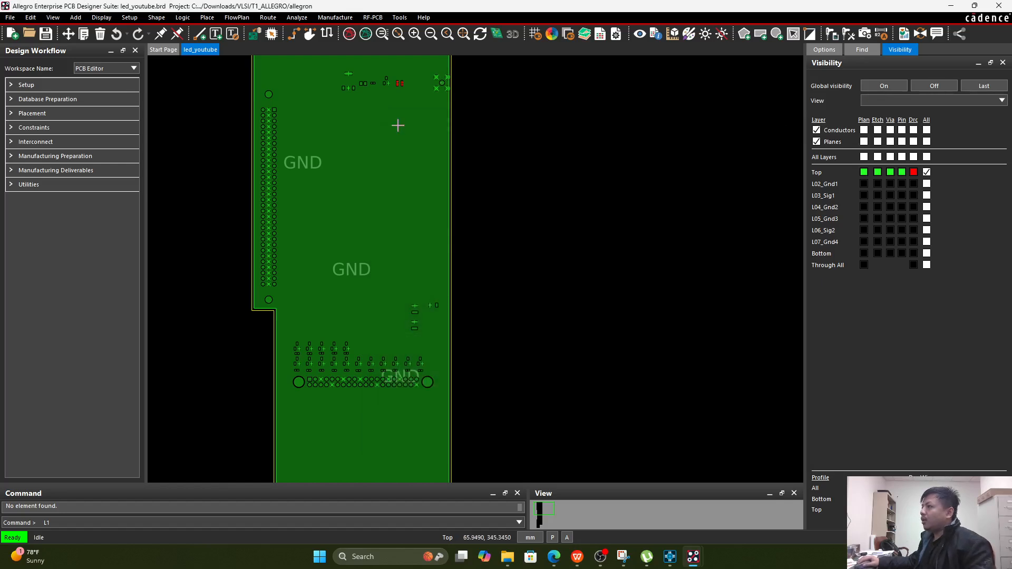
pyautogui.click(335, 17)
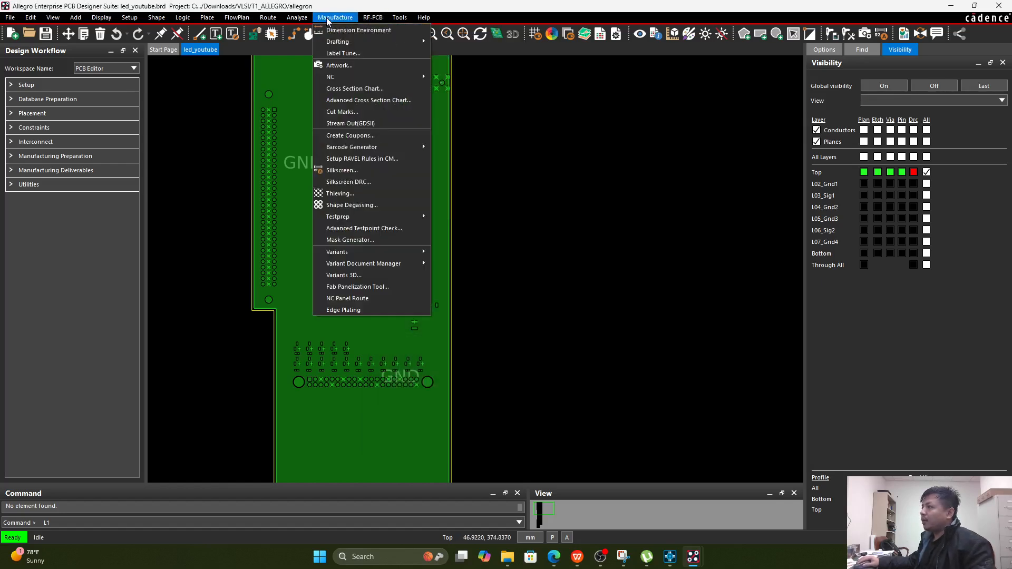
pyautogui.click(346, 67)
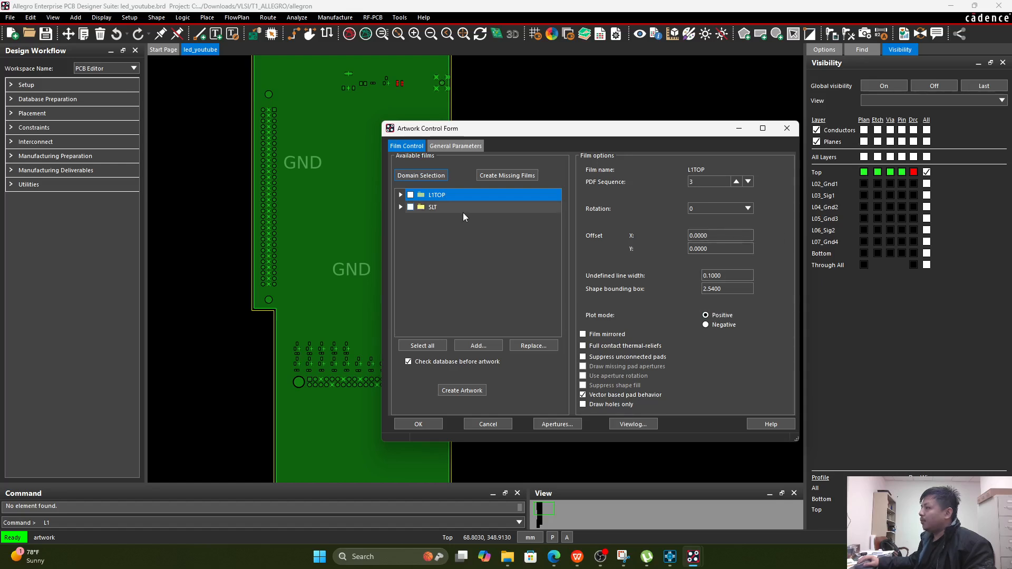
pyautogui.click(428, 345)
pyautogui.click(468, 395)
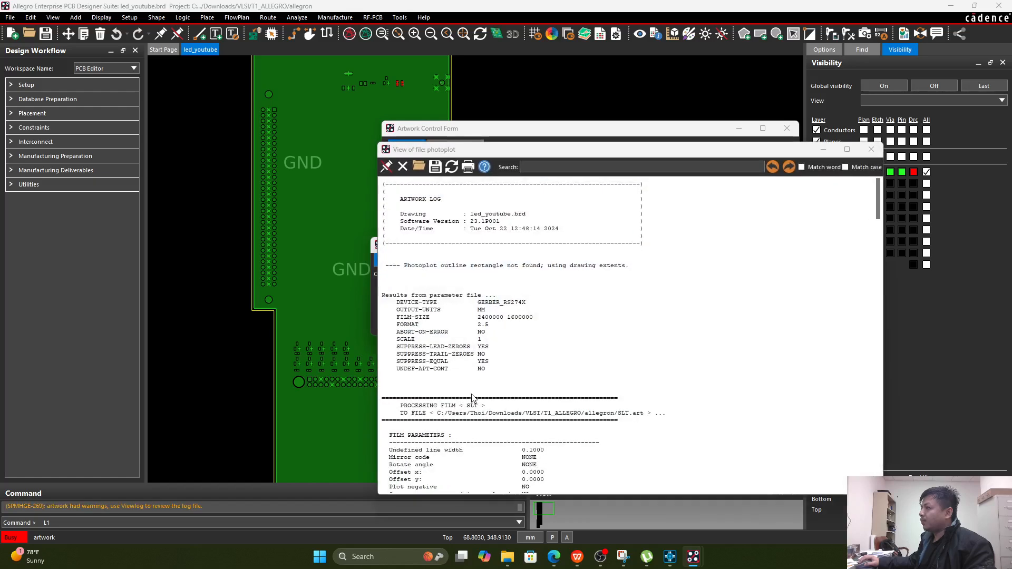
# - Examine the photoplot log's arc segment warnings, their linked coordinates, the apertures used and the creation summary for both films
pyautogui.scroll(-5, 528, 346)
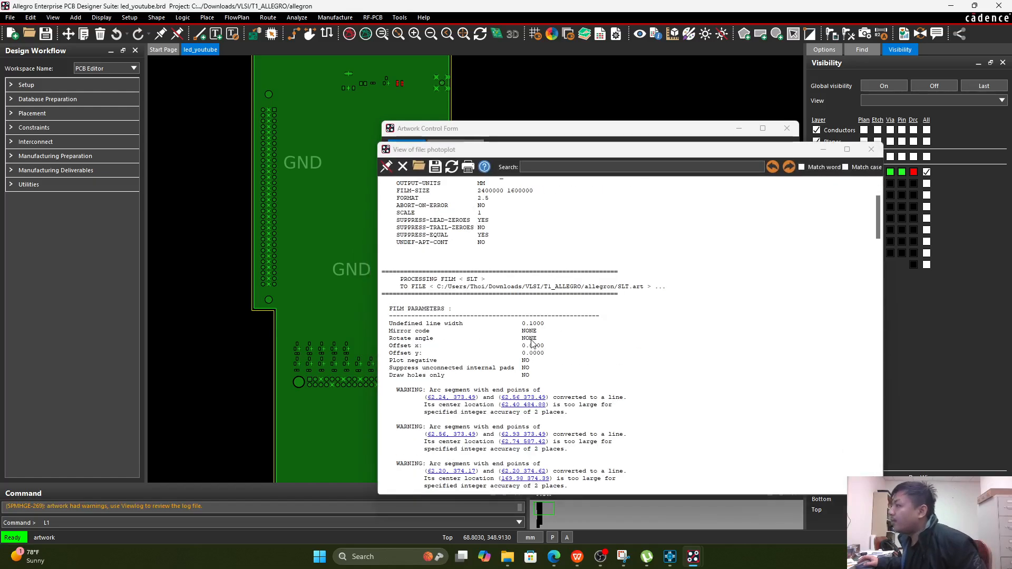
pyautogui.scroll(-8, 542, 342)
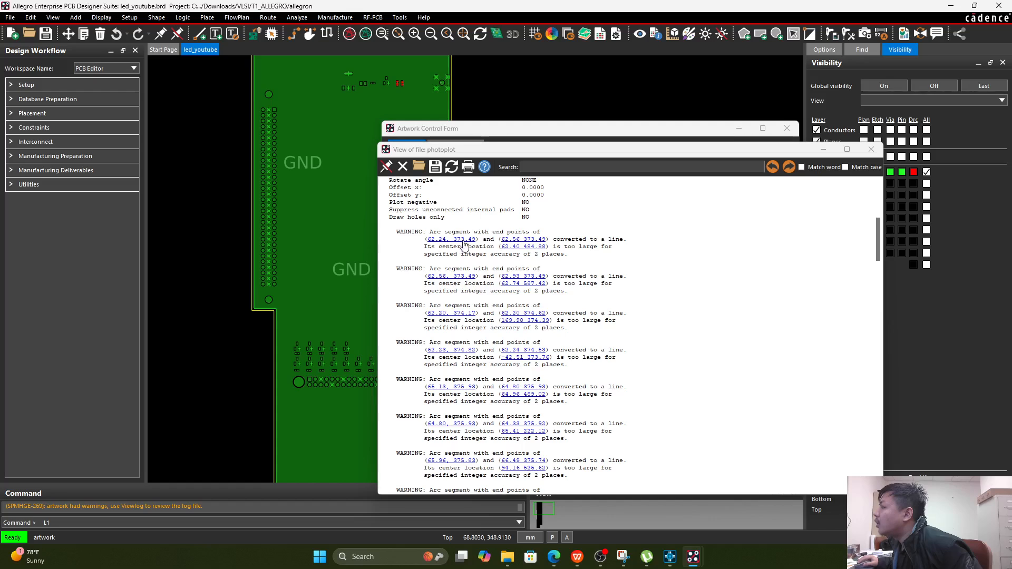
pyautogui.click(463, 242)
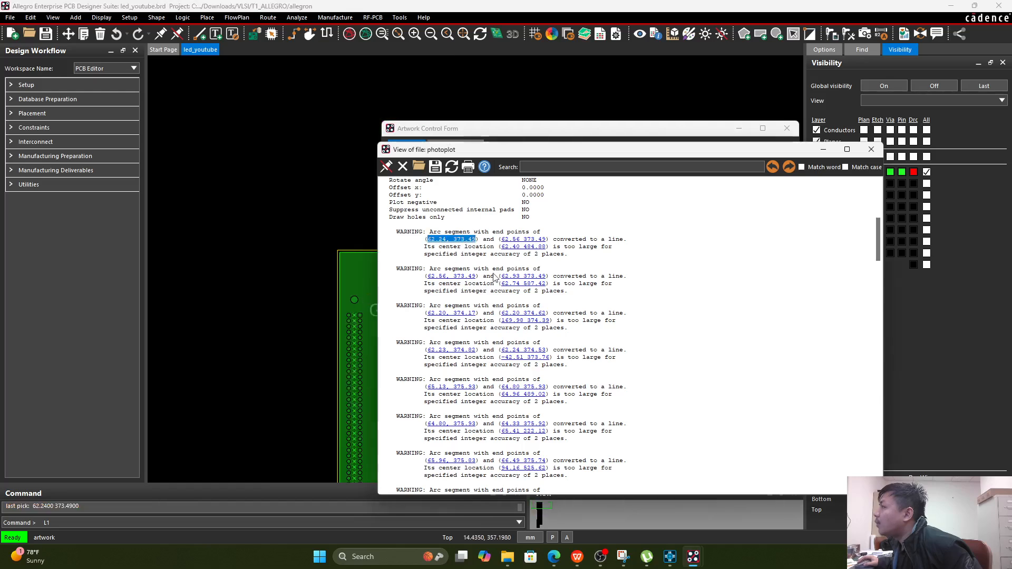
pyautogui.scroll(-8, 607, 312)
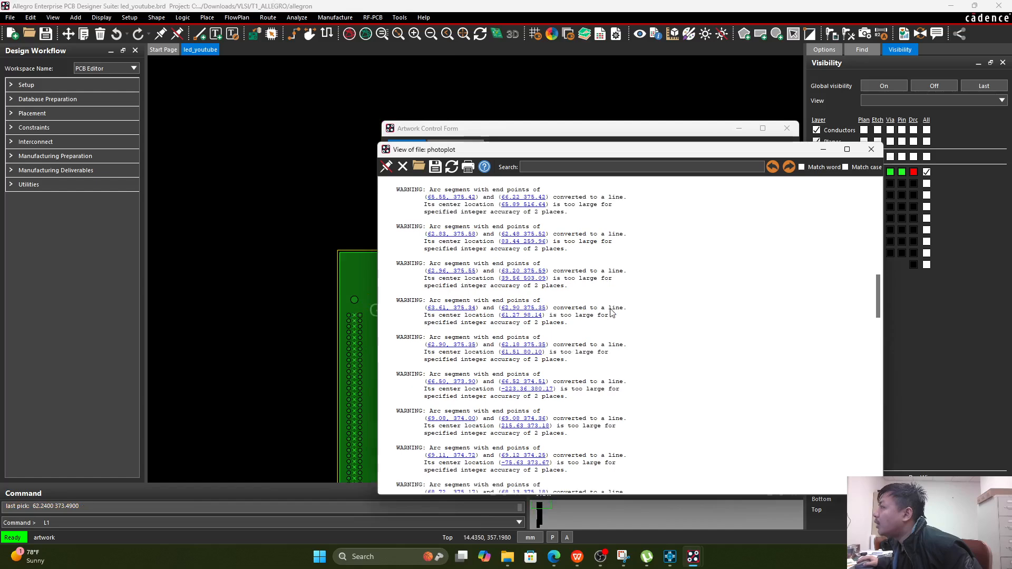
pyautogui.click(452, 346)
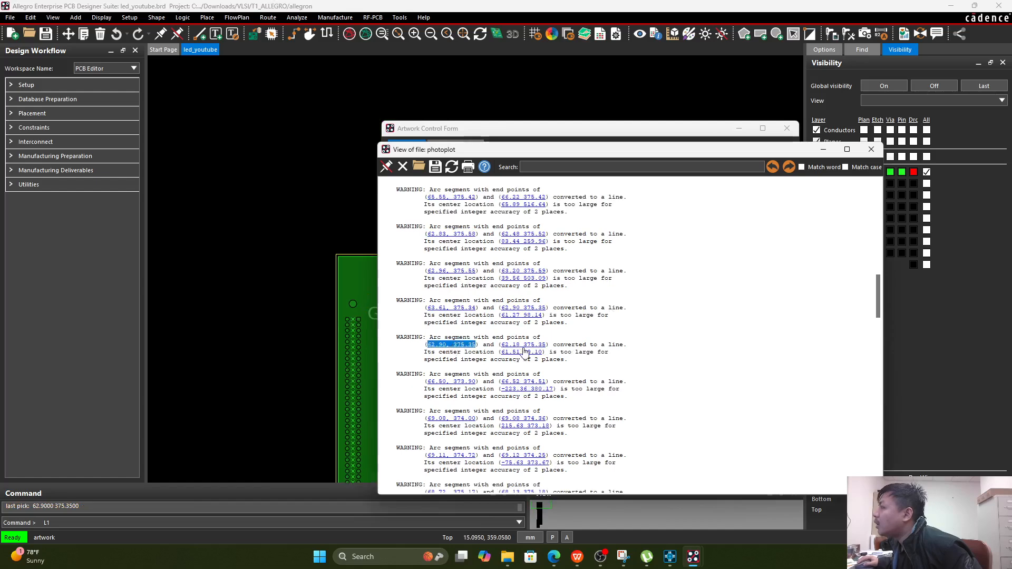
pyautogui.click(528, 346)
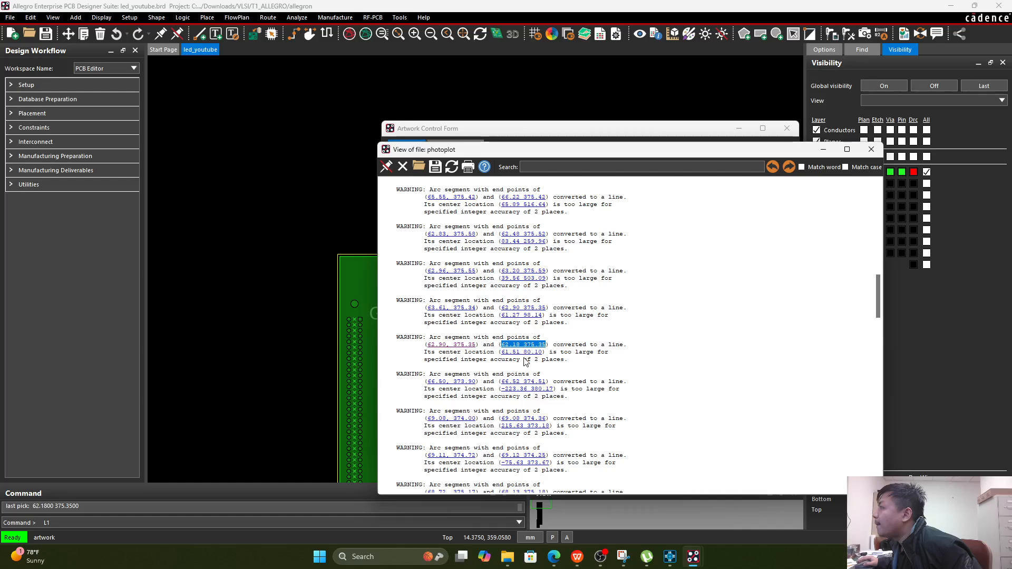
pyautogui.scroll(-10, 526, 361)
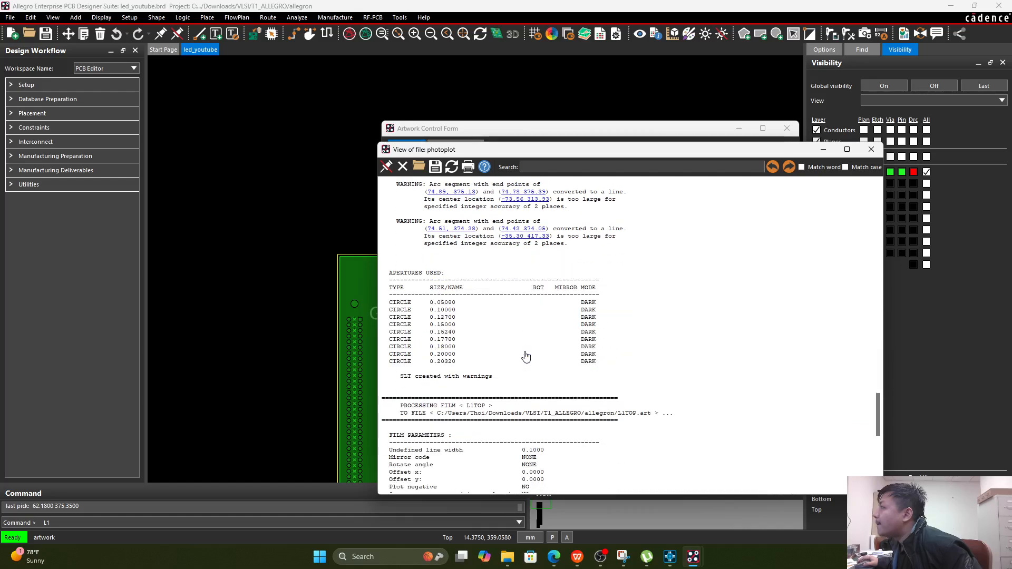
pyautogui.scroll(-10, 525, 356)
pyautogui.scroll(-8, 525, 357)
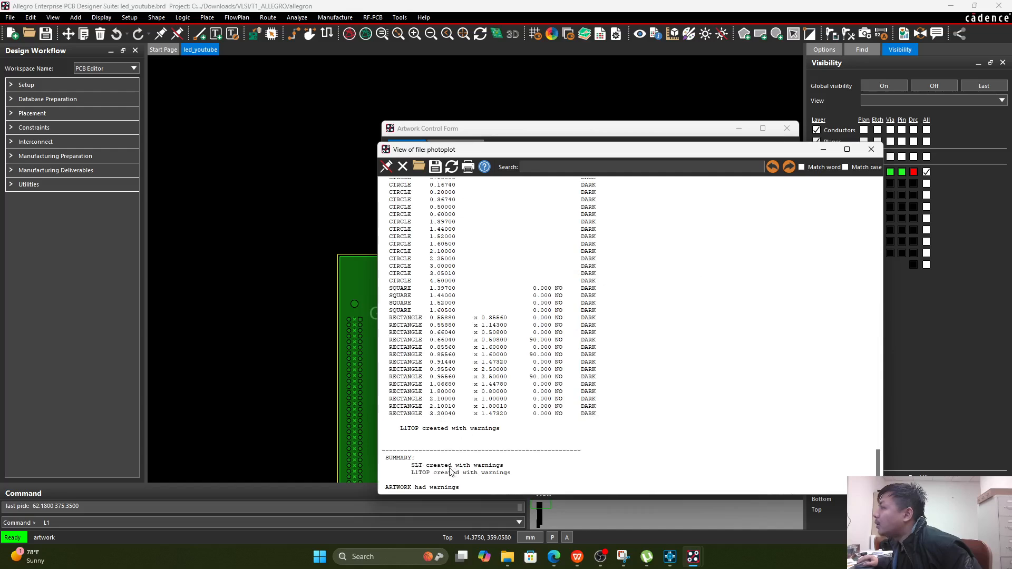
pyautogui.moveTo(504, 466); pyautogui.dragTo(504, 476)
pyautogui.doubleClick(447, 487)
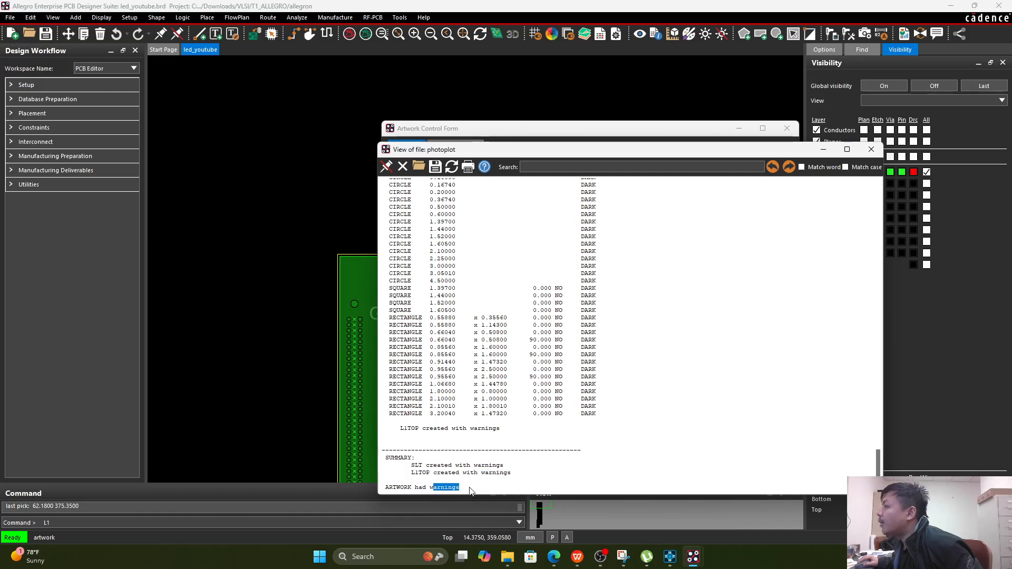
# - Switch to File Explorer and select the generated L1TOP.art and SLT.art files in the allegroN folder
pyautogui.click(516, 556)
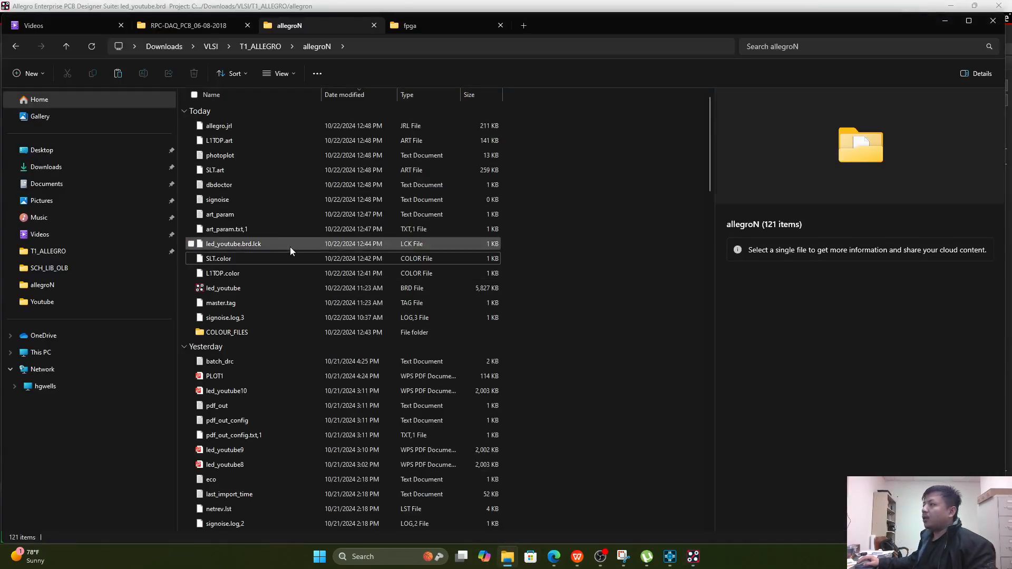
pyautogui.click(245, 140)
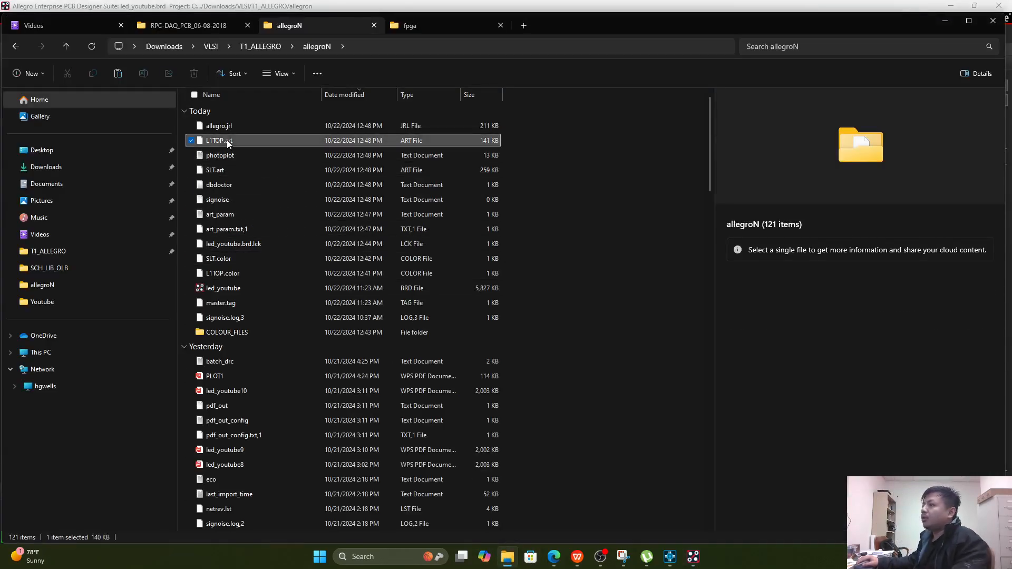
pyautogui.keyDown('ctrl'); pyautogui.click(246, 168); pyautogui.keyUp('ctrl')
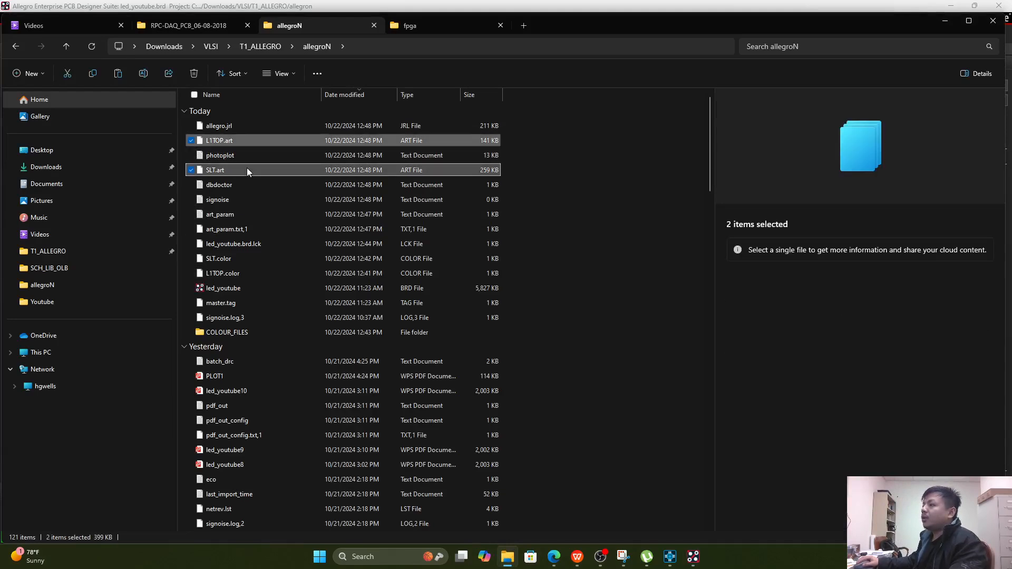
# - Launch ViewMate 11.24 and place its window beside the selected artwork files
pyautogui.click(320, 555)
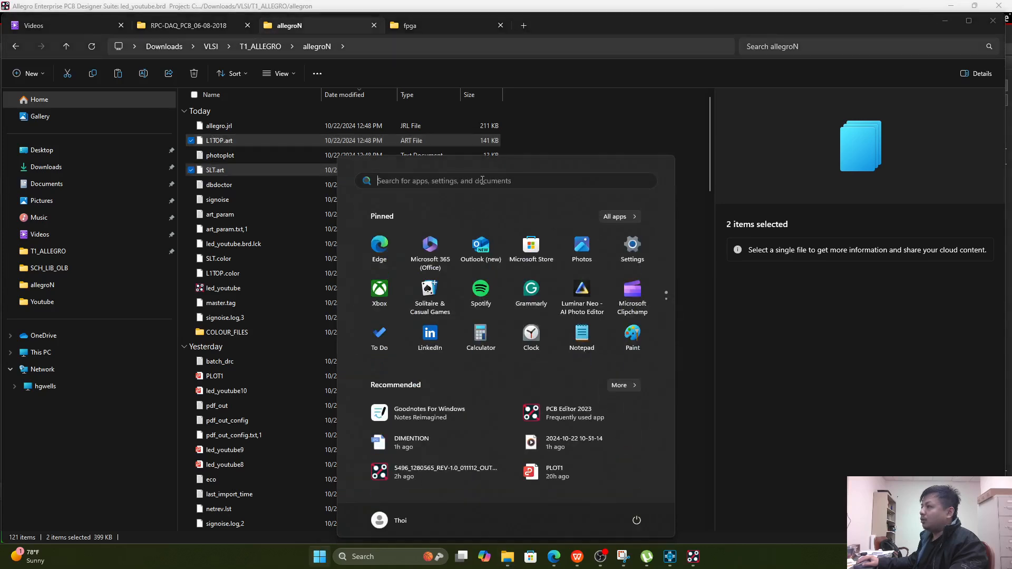
pyautogui.click(482, 181)
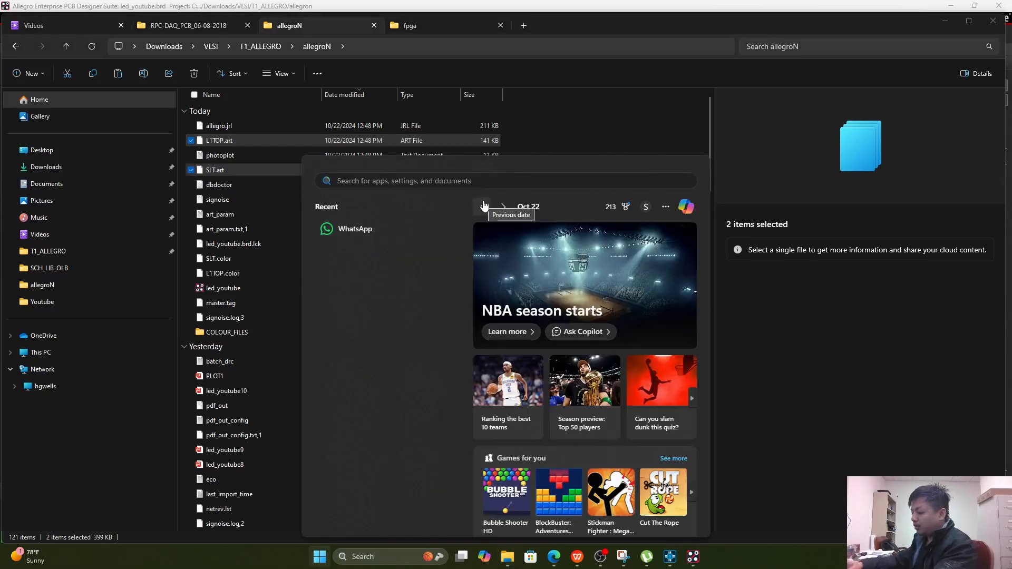
pyautogui.write('VI')
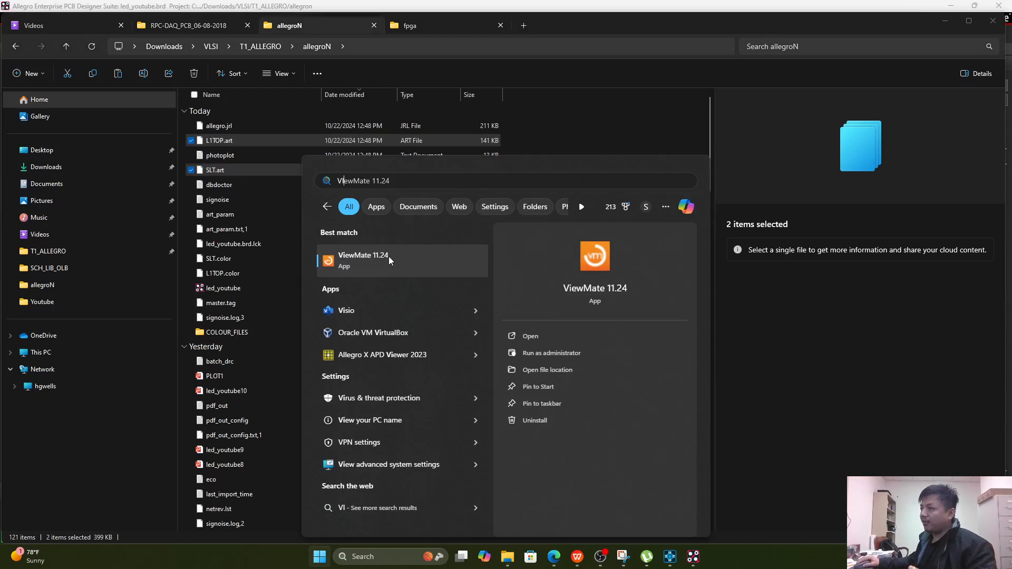
pyautogui.click(388, 257)
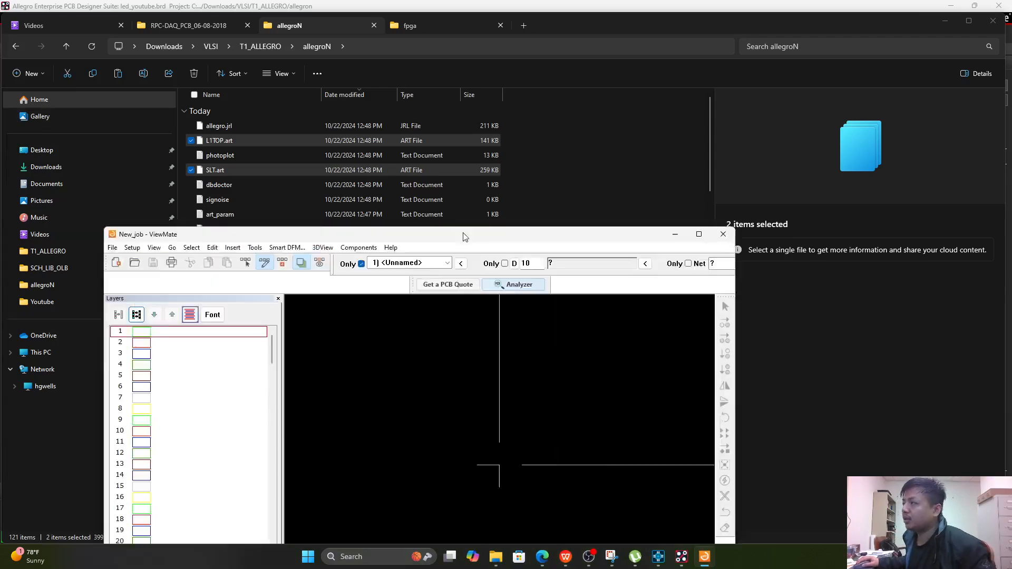
pyautogui.moveTo(454, 229); pyautogui.dragTo(763, 157)
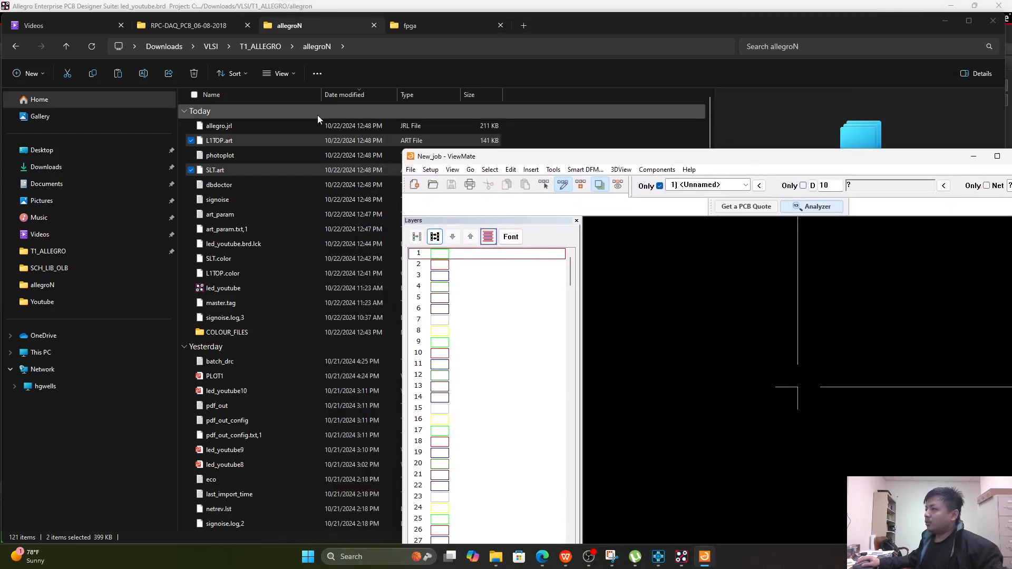
# - Import L1TOP.art and SLT.art into ViewMate, accepting the extra coordinate digits, and maximize the window
pyautogui.moveTo(237, 143); pyautogui.dragTo(471, 265)
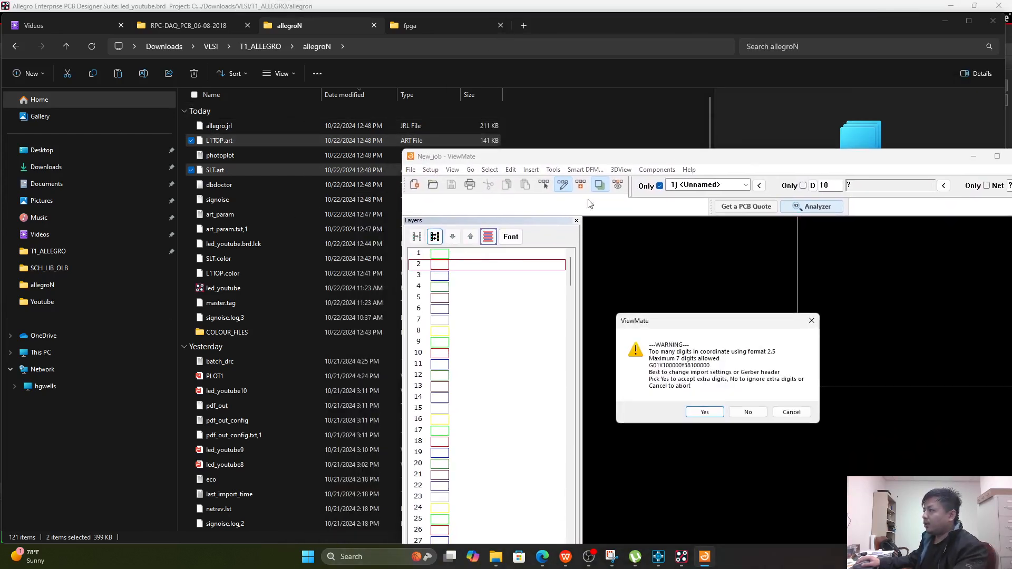
pyautogui.click(704, 412)
pyautogui.click(716, 412)
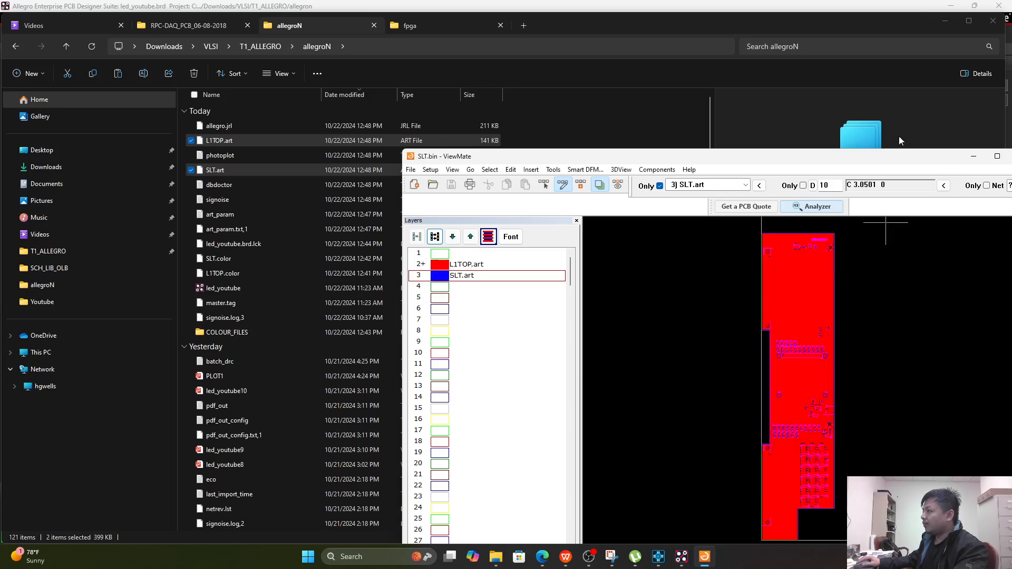
pyautogui.moveTo(848, 160); pyautogui.dragTo(678, 16)
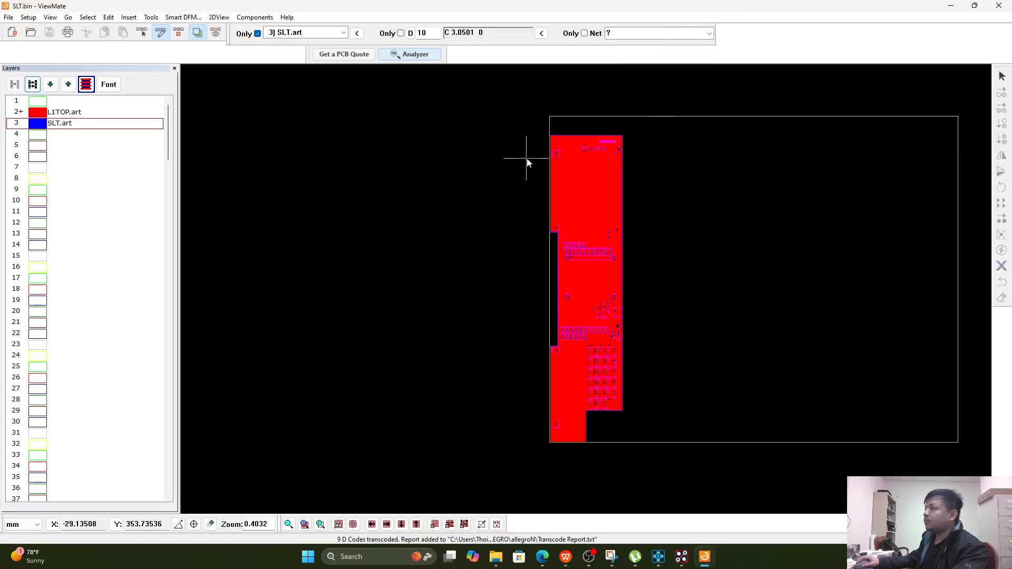
# - Hide the SLT.art layer to inspect the L1TOP.art copper on its own, and show SLT.art again
pyautogui.scroll(2, 569, 133)
pyautogui.scroll(2, 570, 134)
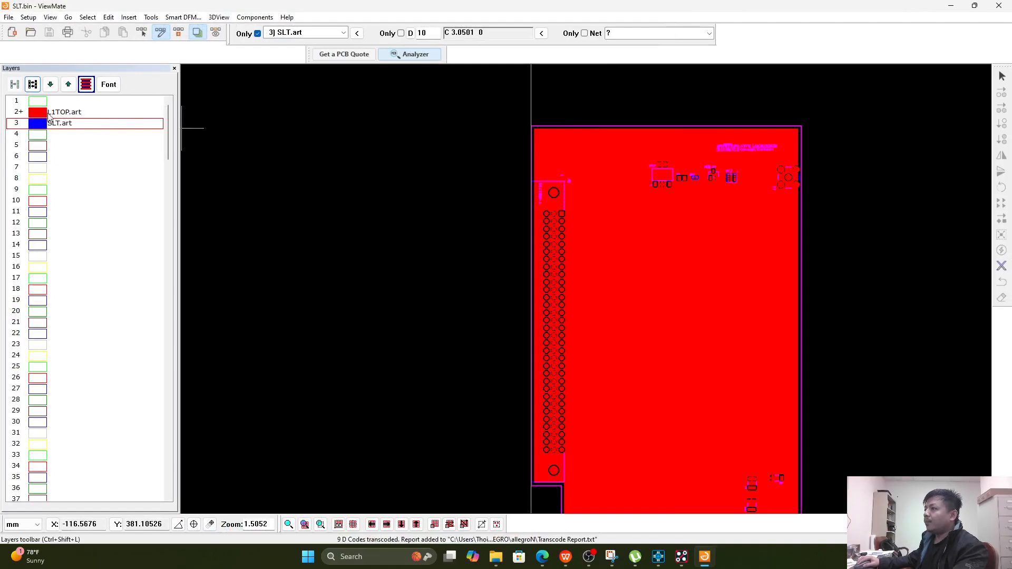
pyautogui.click(36, 124)
pyautogui.scroll(6, 544, 190)
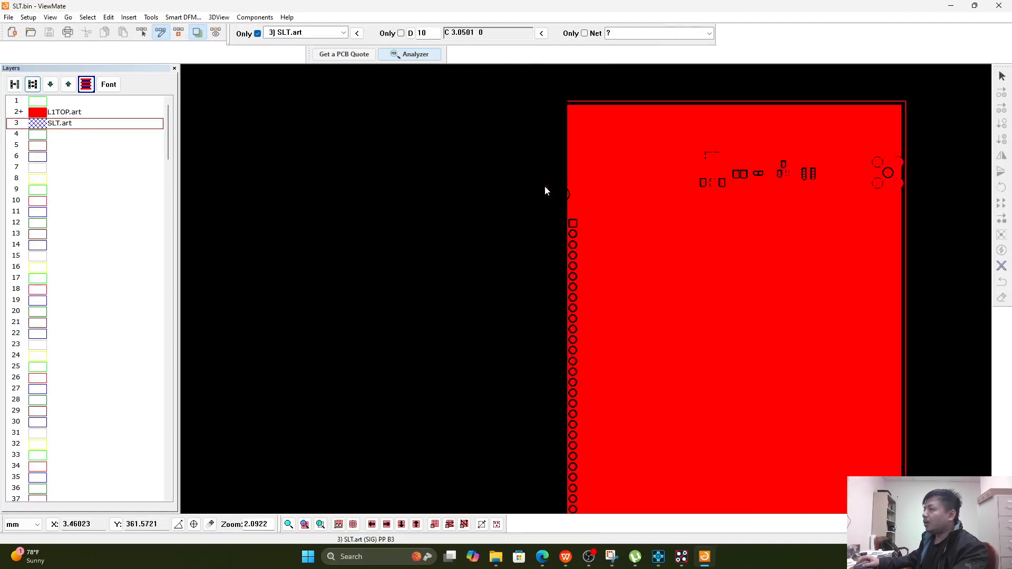
pyautogui.scroll(-3, 604, 205)
pyautogui.scroll(-3, 603, 206)
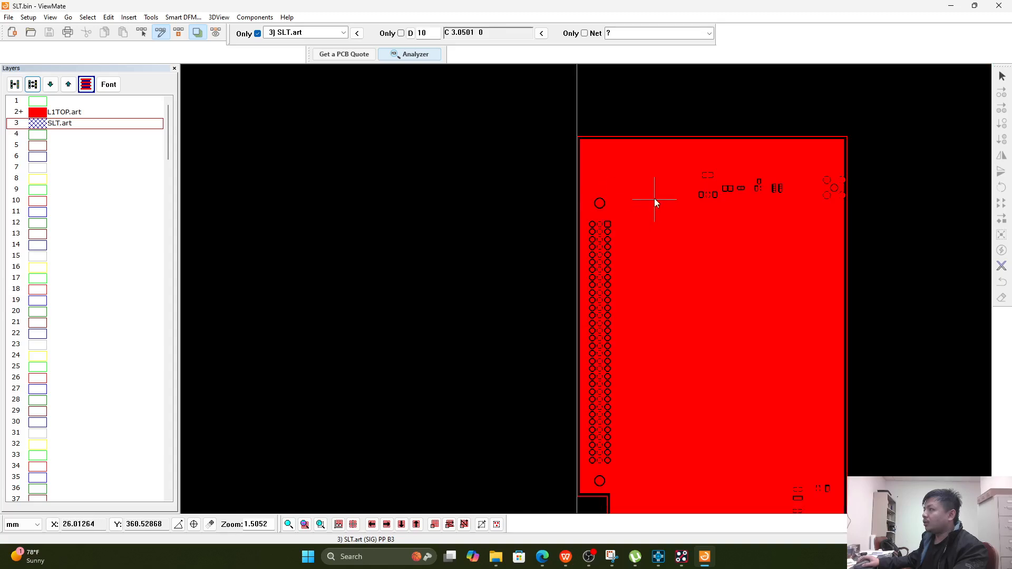
pyautogui.click(40, 124)
# - Move SLT.art to layer 1 and L1TOP.art to layer 3, and set the SLT.art layer's color to yellow
pyautogui.moveTo(38, 104); pyautogui.dragTo(40, 103)
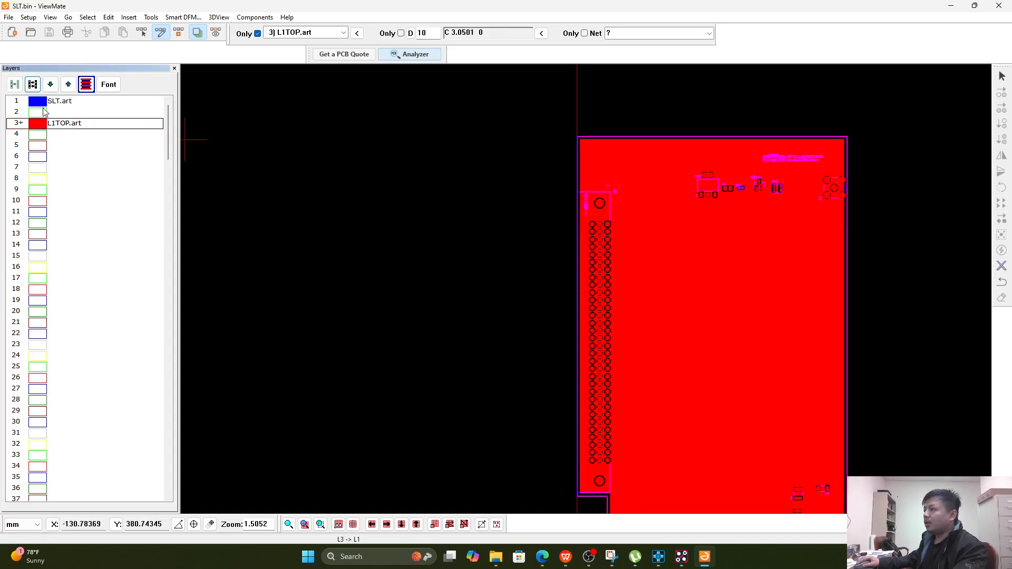
pyautogui.click(42, 104)
pyautogui.rightClick(43, 104)
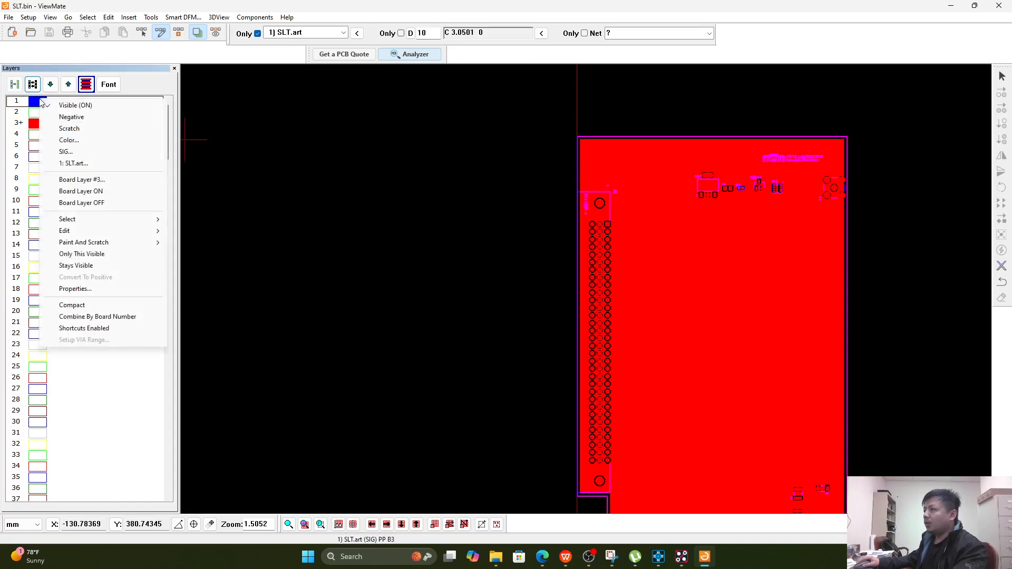
pyautogui.click(69, 140)
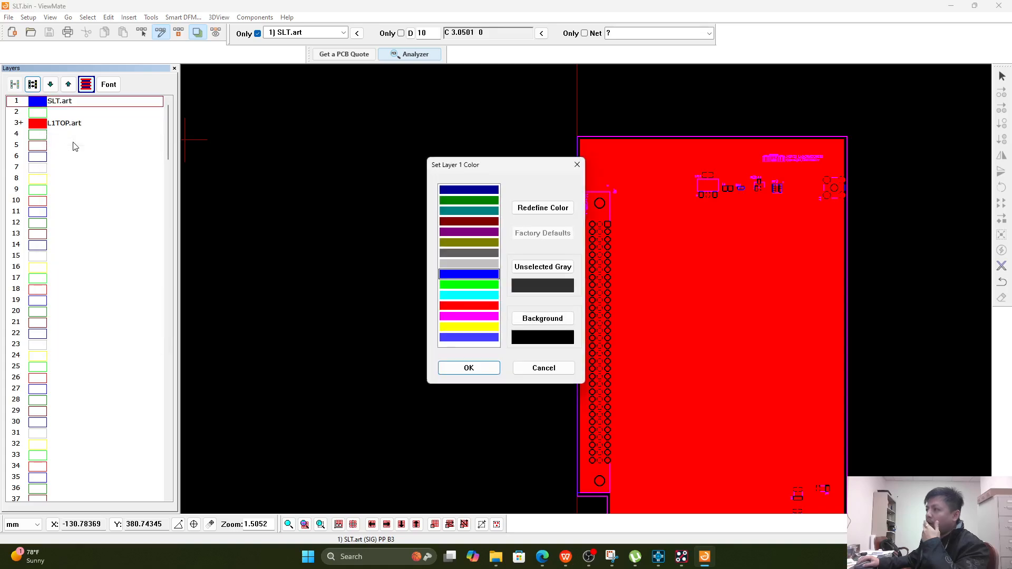
pyautogui.click(469, 326)
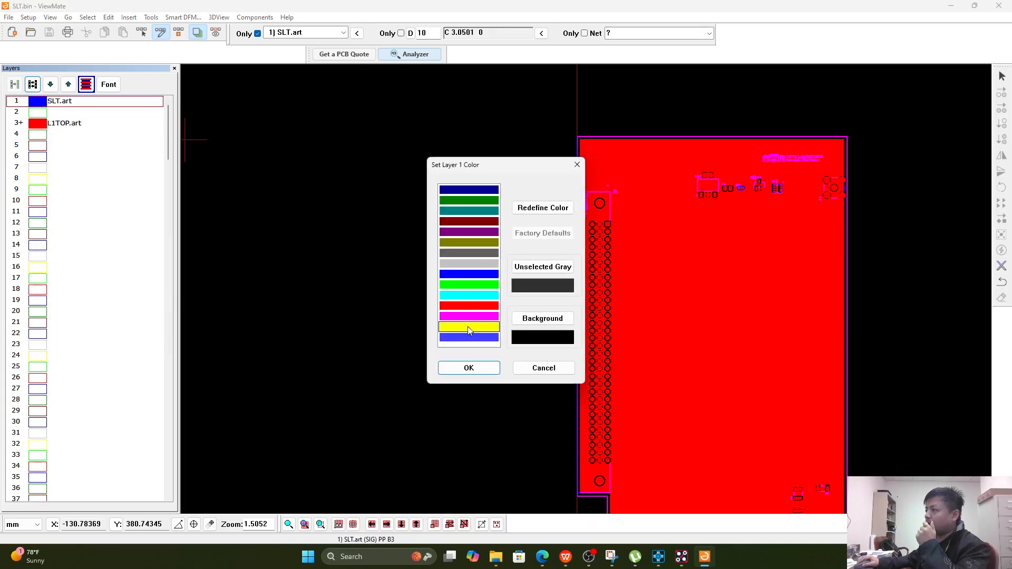
pyautogui.click(469, 367)
pyautogui.scroll(-2, 663, 302)
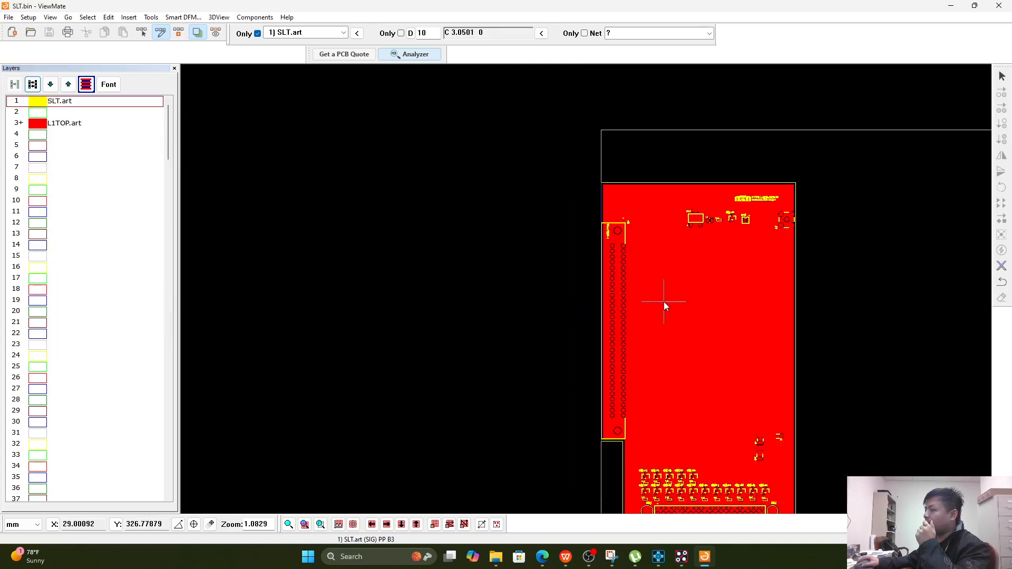
# - Set the L1TOP.art layer's color to dark green
pyautogui.rightClick(39, 126)
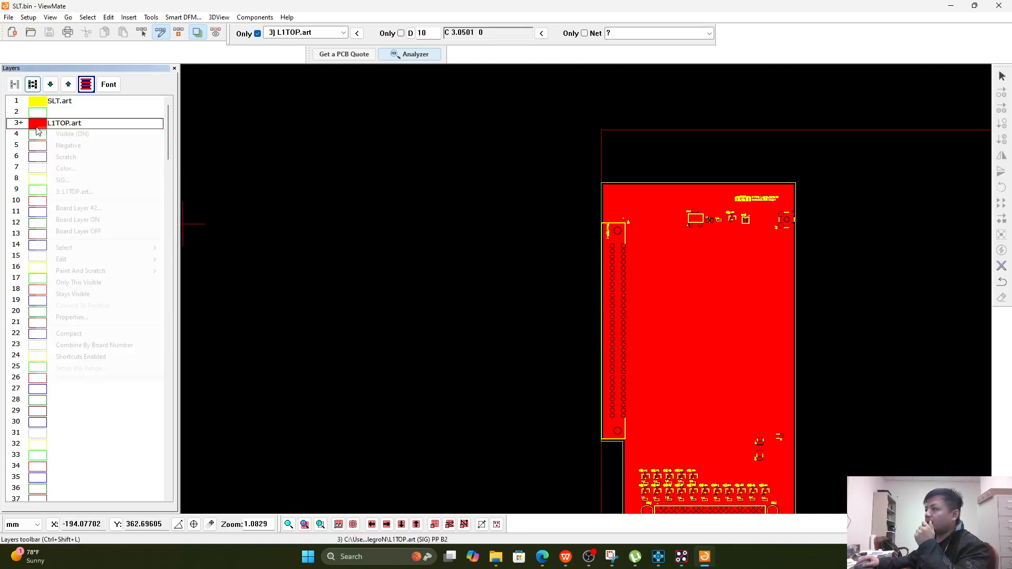
pyautogui.click(79, 169)
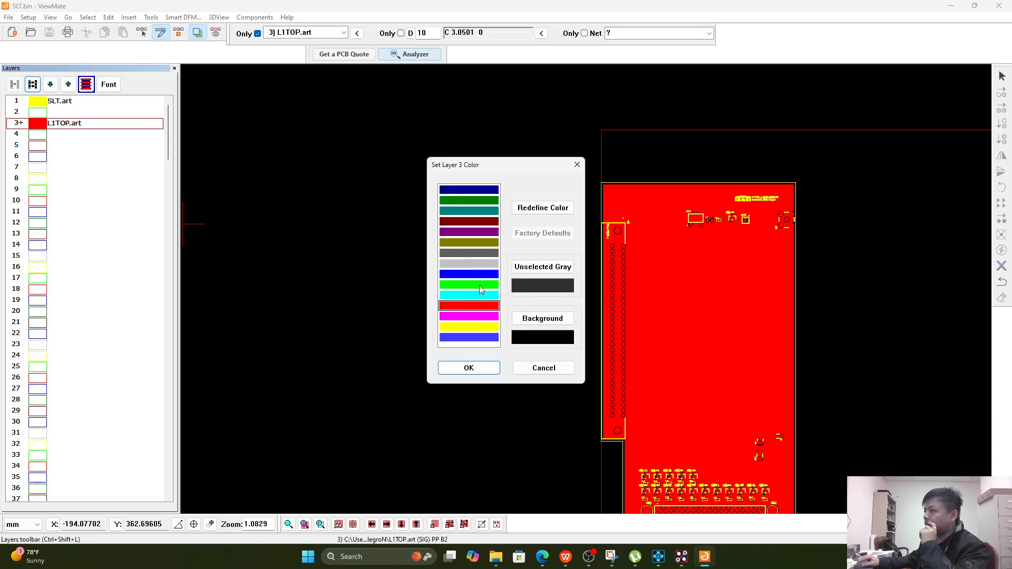
pyautogui.click(478, 201)
pyautogui.click(469, 367)
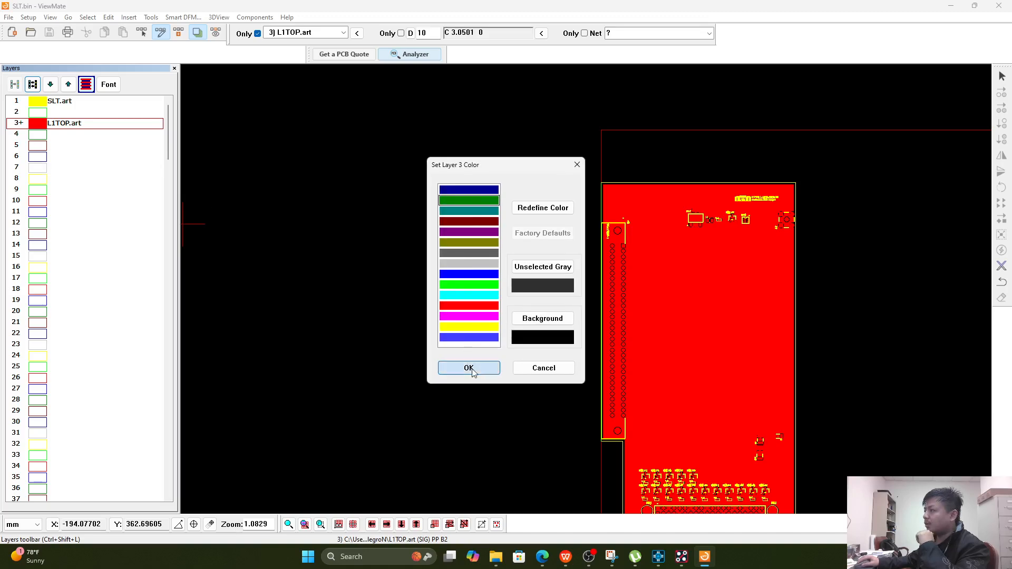
# - Examine the SLT.art silkscreen over the L1TOP.art copper around the connectors, mounting holes, MOS rows and U-component array
pyautogui.scroll(-4, 716, 293)
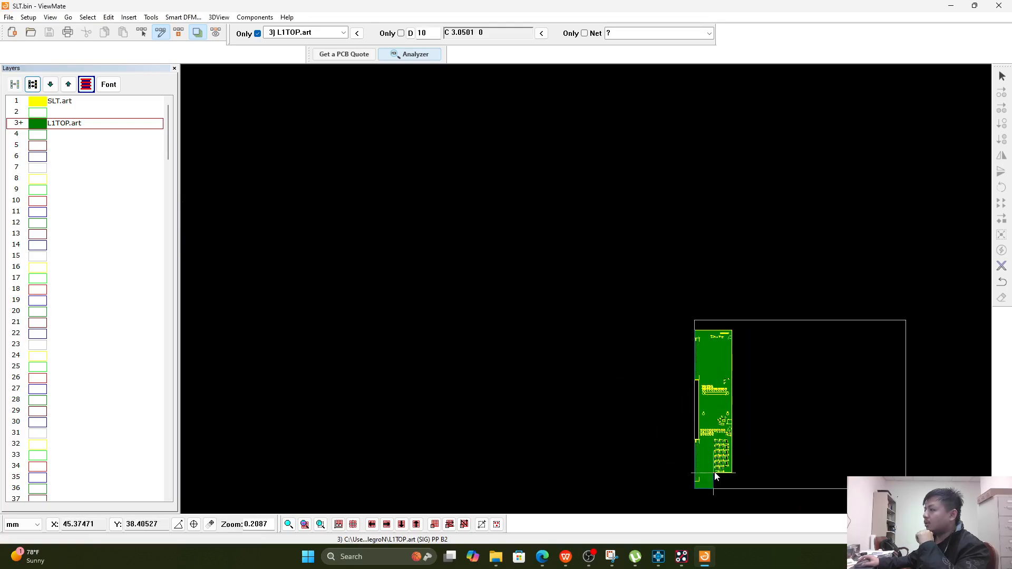
pyautogui.scroll(1, 726, 456)
pyautogui.scroll(12, 726, 457)
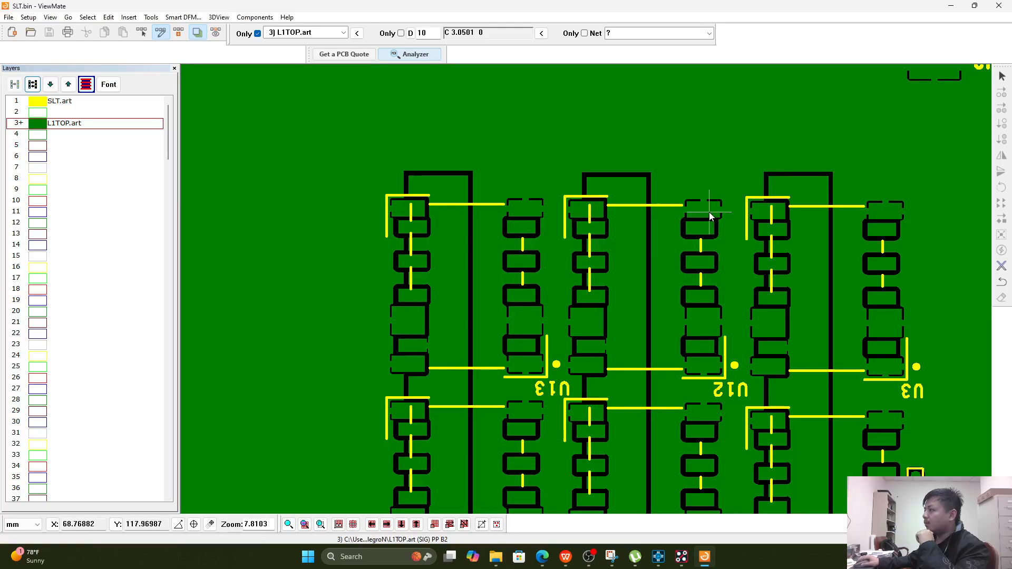
pyautogui.scroll(-6, 708, 232)
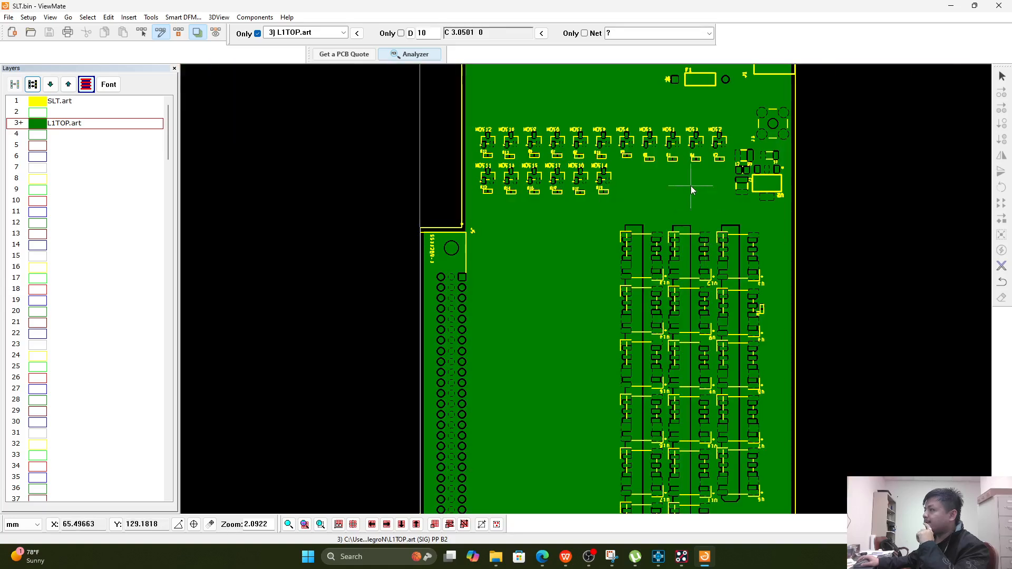
pyautogui.scroll(9, 593, 133)
pyautogui.scroll(-12, 596, 153)
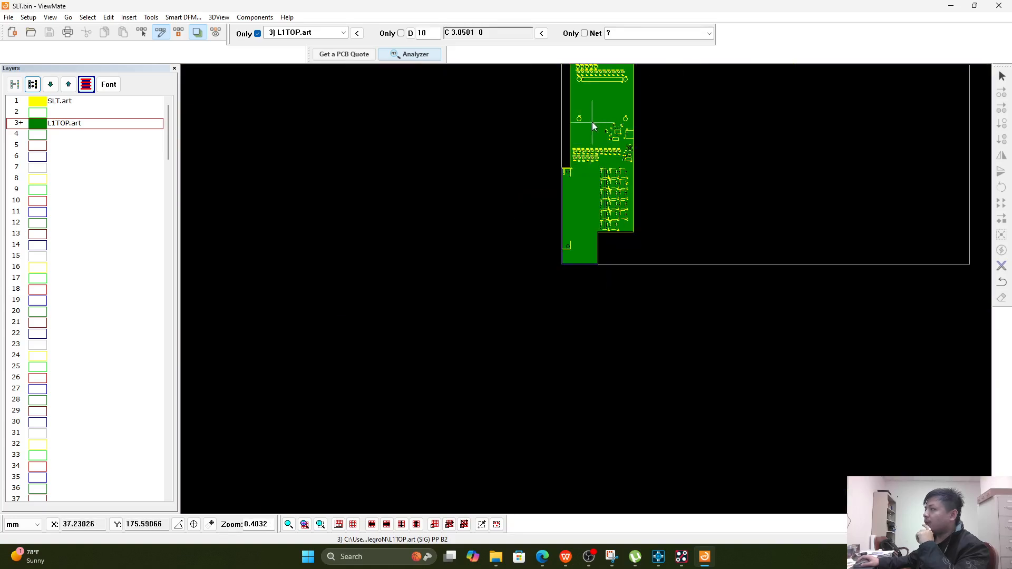
pyautogui.scroll(12, 593, 122)
pyautogui.scroll(-5, 597, 201)
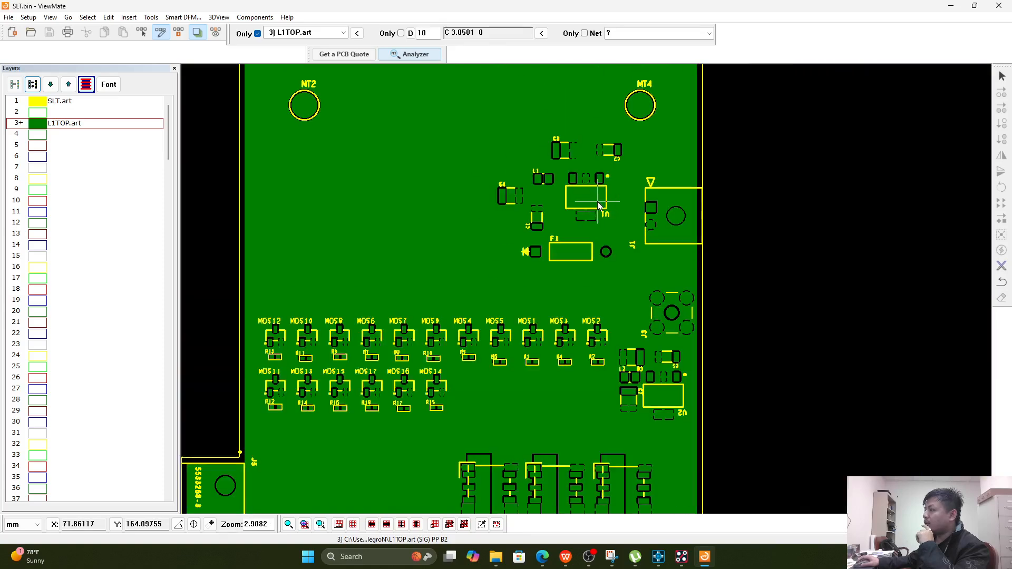
pyautogui.scroll(-4, 523, 153)
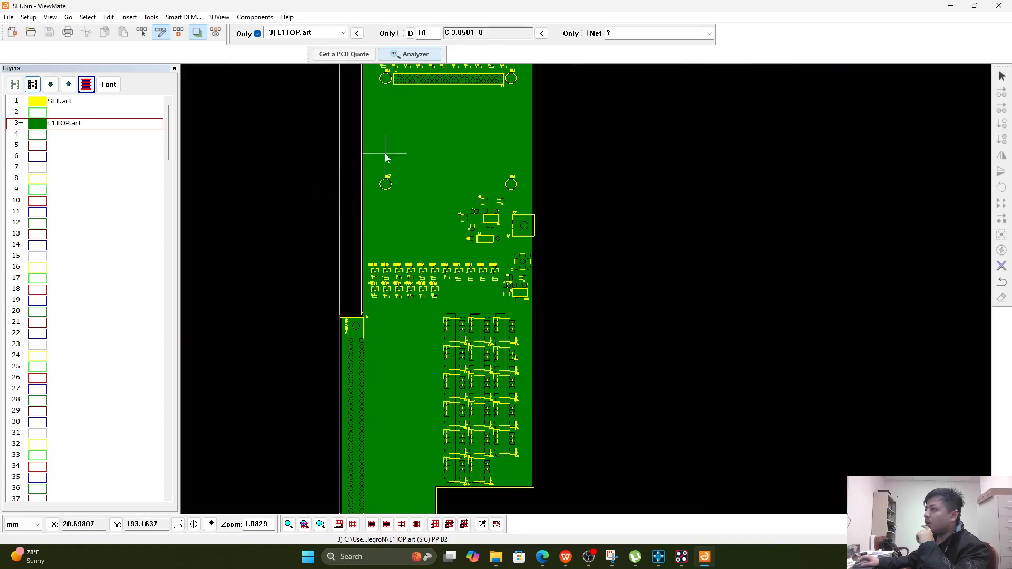
pyautogui.scroll(-4, 381, 119)
pyautogui.scroll(6, 361, 93)
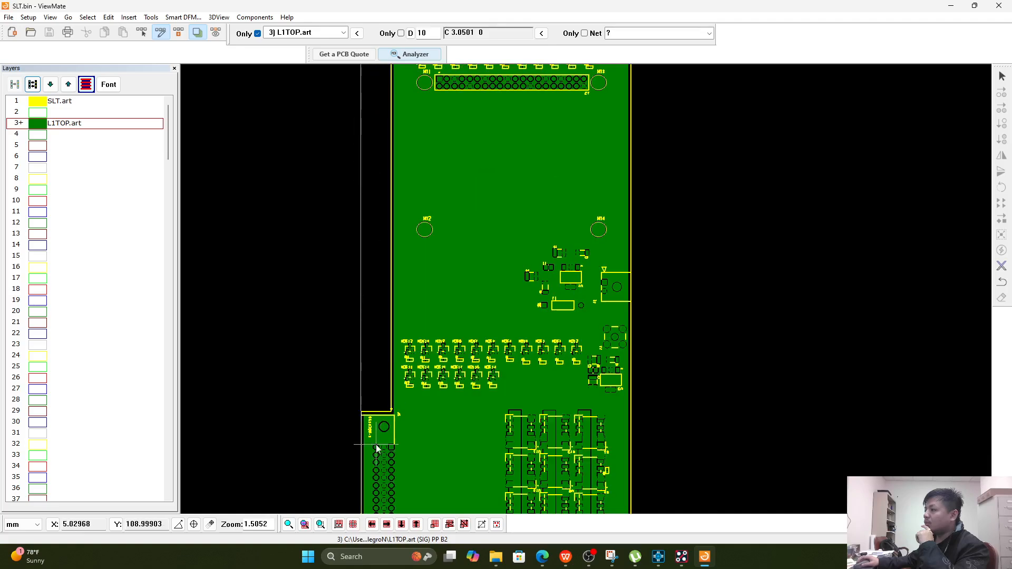
pyautogui.scroll(6, 375, 444)
pyautogui.scroll(-7, 334, 396)
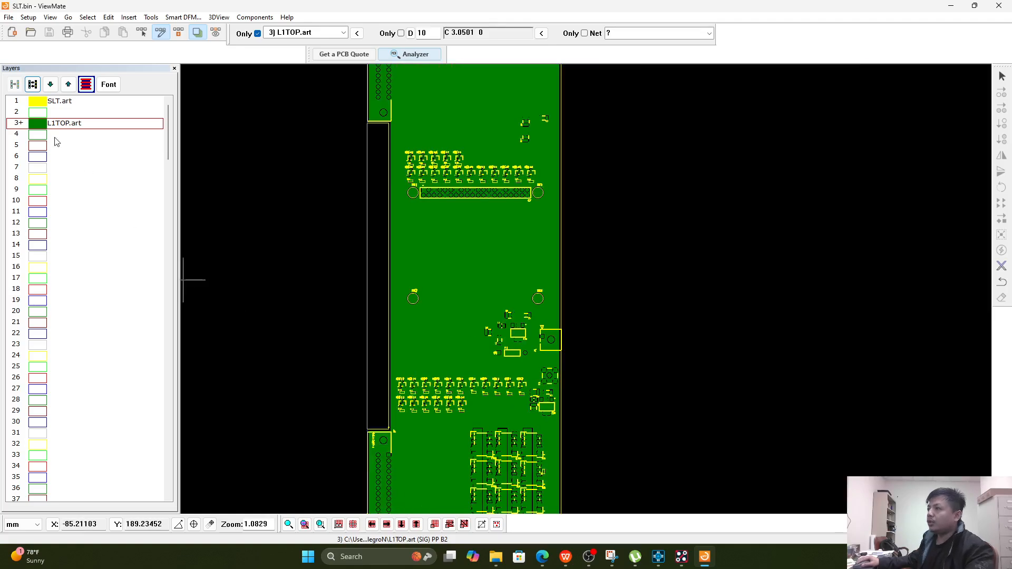
# - Hide SLT.art to examine the L1TOP.art board outline, holes and pad clearances on their own, and show SLT.art again
pyautogui.click(31, 125)
pyautogui.click(31, 124)
pyautogui.click(34, 101)
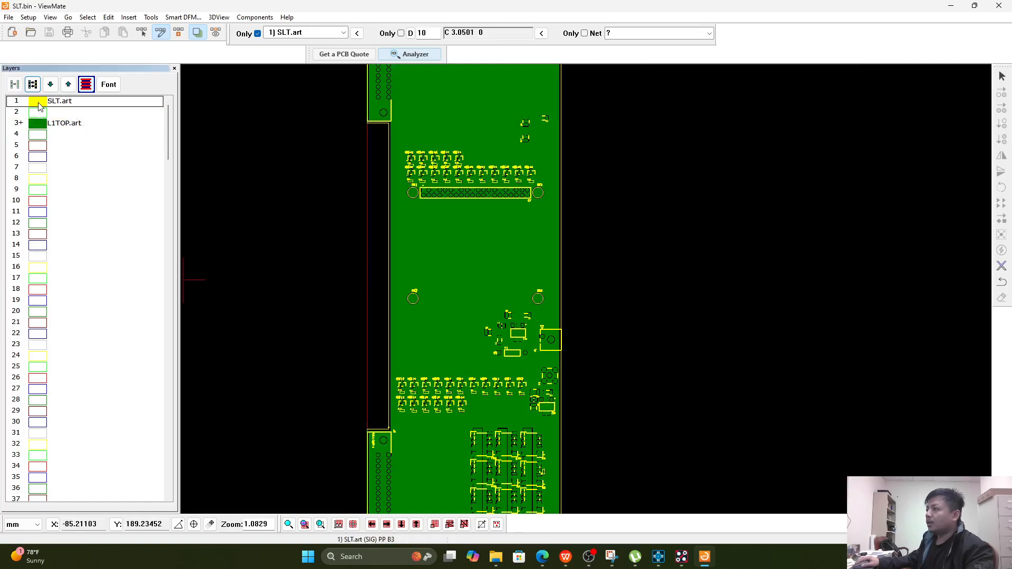
pyautogui.scroll(-3, 403, 257)
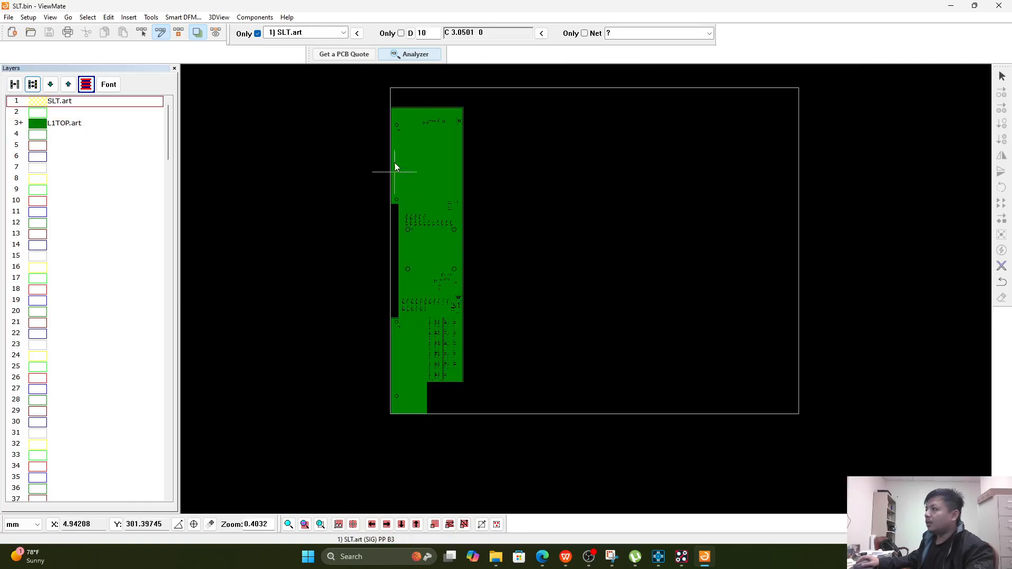
pyautogui.scroll(6, 396, 103)
pyautogui.scroll(10, 358, 116)
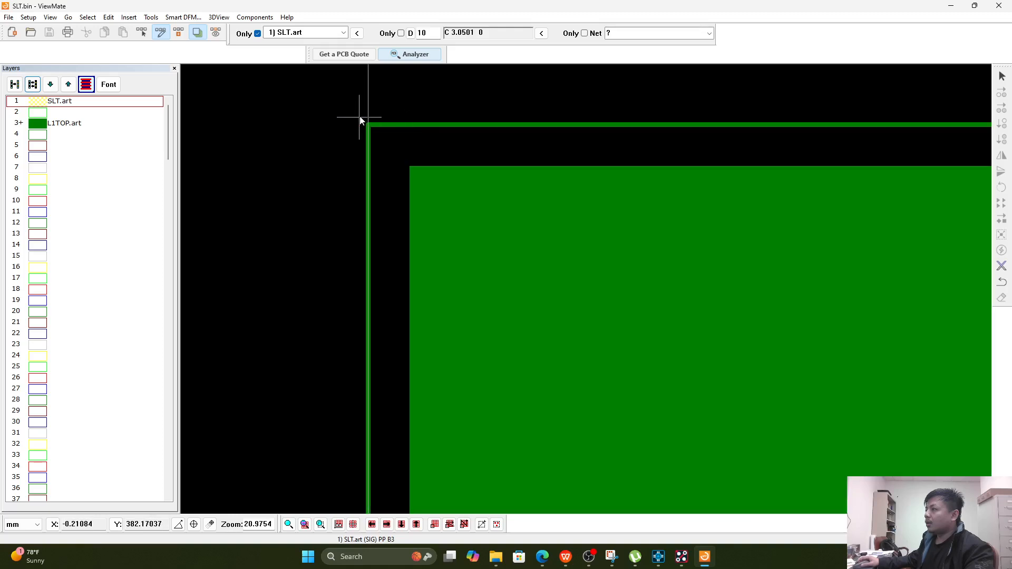
pyautogui.scroll(-11, 368, 122)
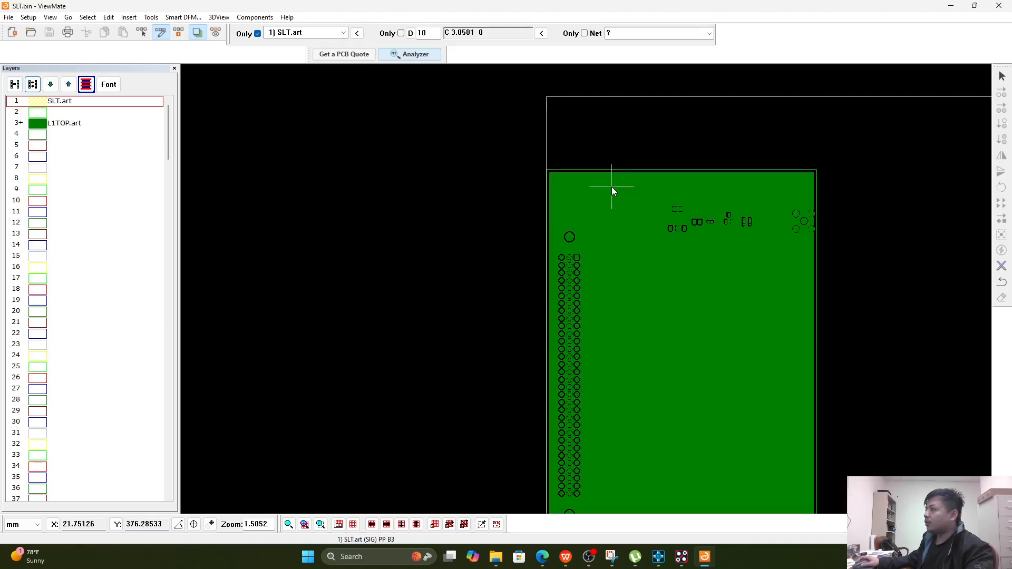
pyautogui.scroll(10, 810, 197)
pyautogui.scroll(-9, 770, 323)
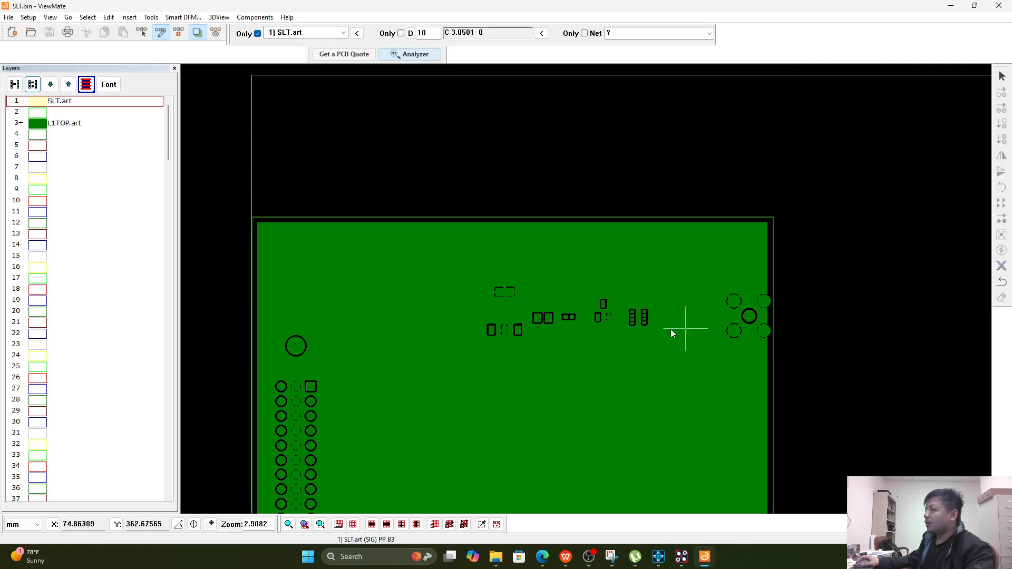
pyautogui.moveTo(556, 370); pyautogui.dragTo(589, 320, button='middle')
pyautogui.scroll(-2, 611, 444)
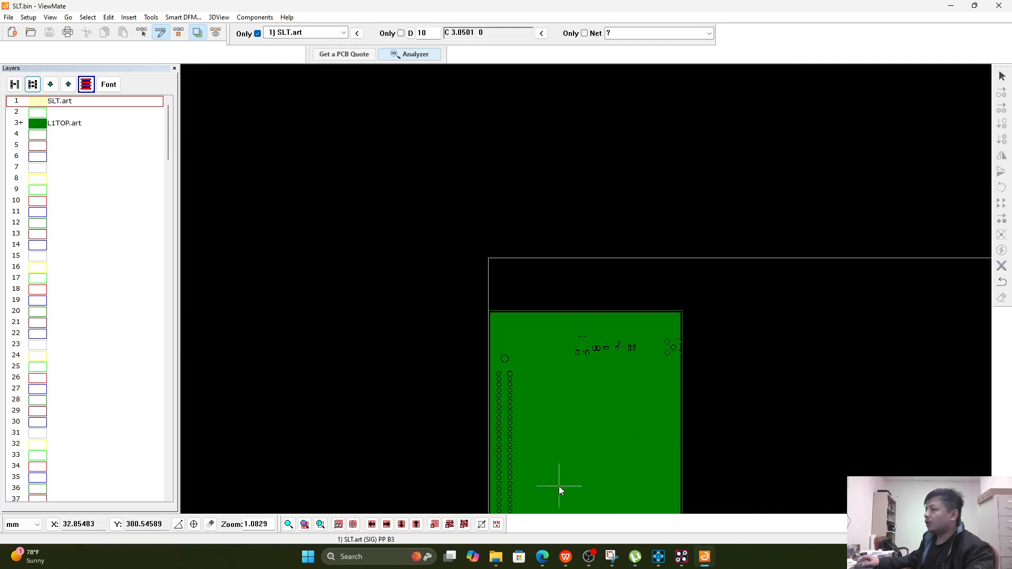
pyautogui.moveTo(558, 486); pyautogui.dragTo(537, 346, button='middle')
pyautogui.scroll(10, 616, 453)
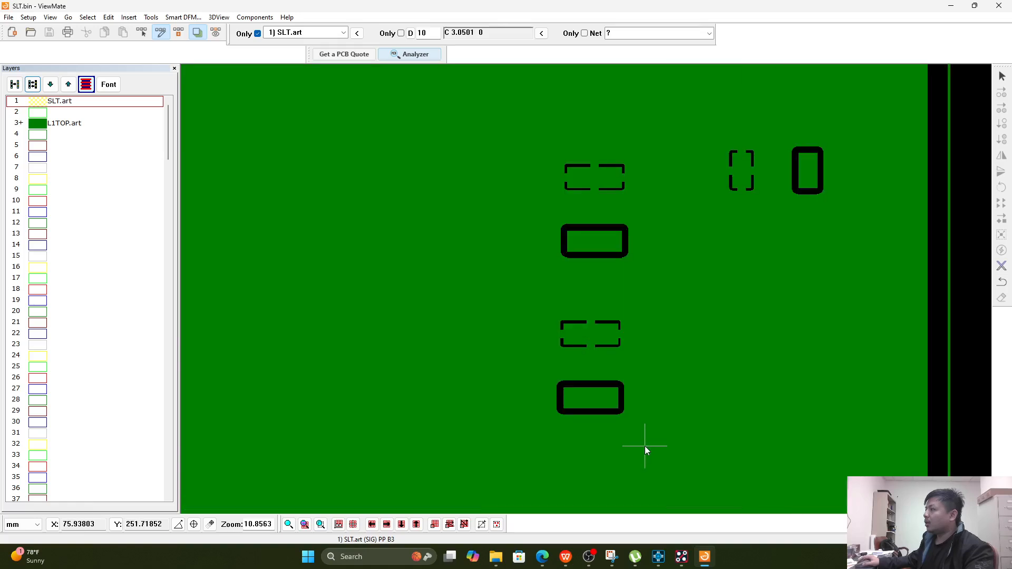
pyautogui.click(41, 104)
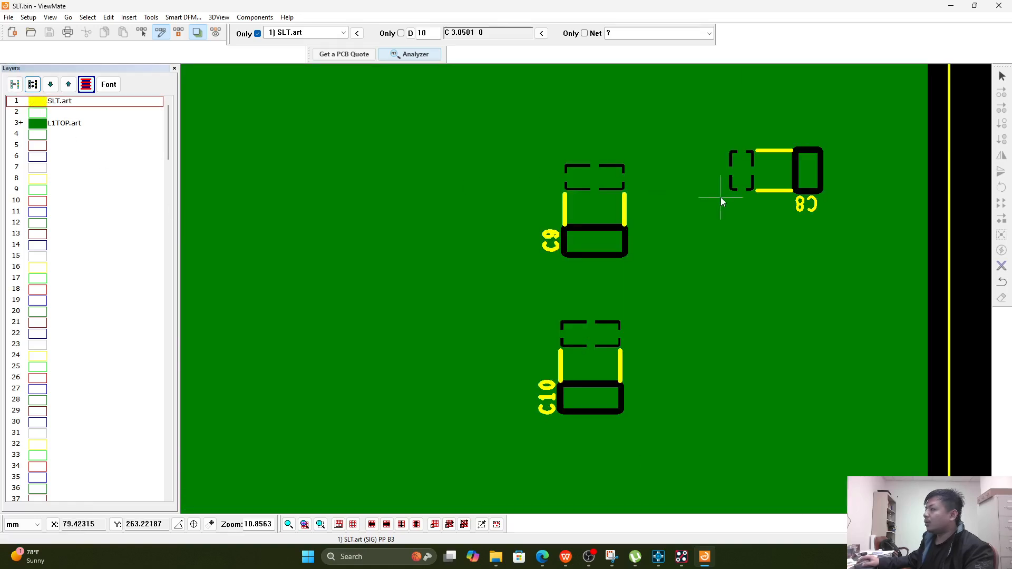
# - Check the silkscreen outlines, reference designators and pin-1 dots against the copper pads, including U37, L3, R44, MOS43 and connector J6
pyautogui.scroll(-5, 720, 199)
pyautogui.scroll(-3, 308, 185)
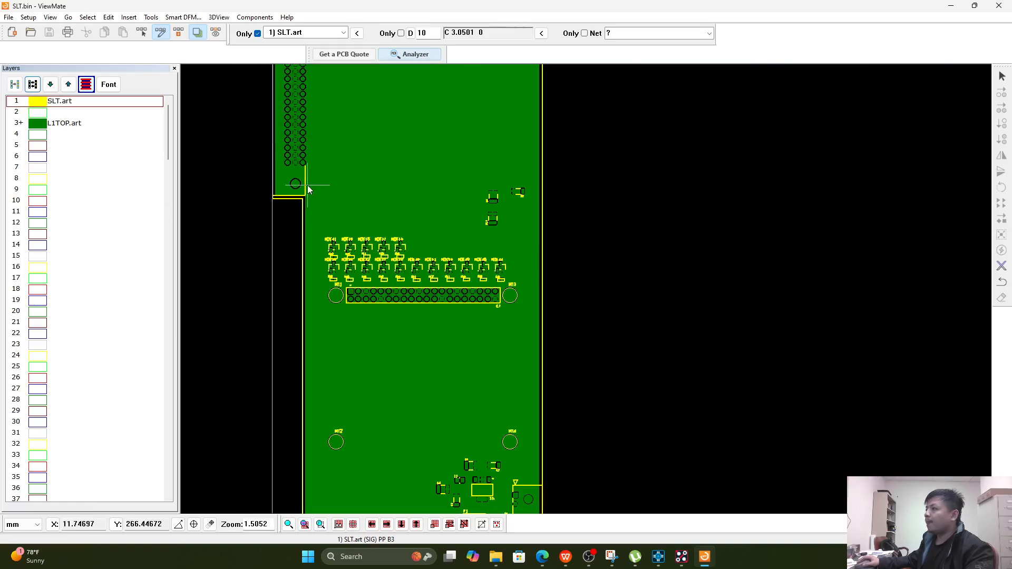
pyautogui.scroll(3, 305, 189)
pyautogui.scroll(-5, 306, 188)
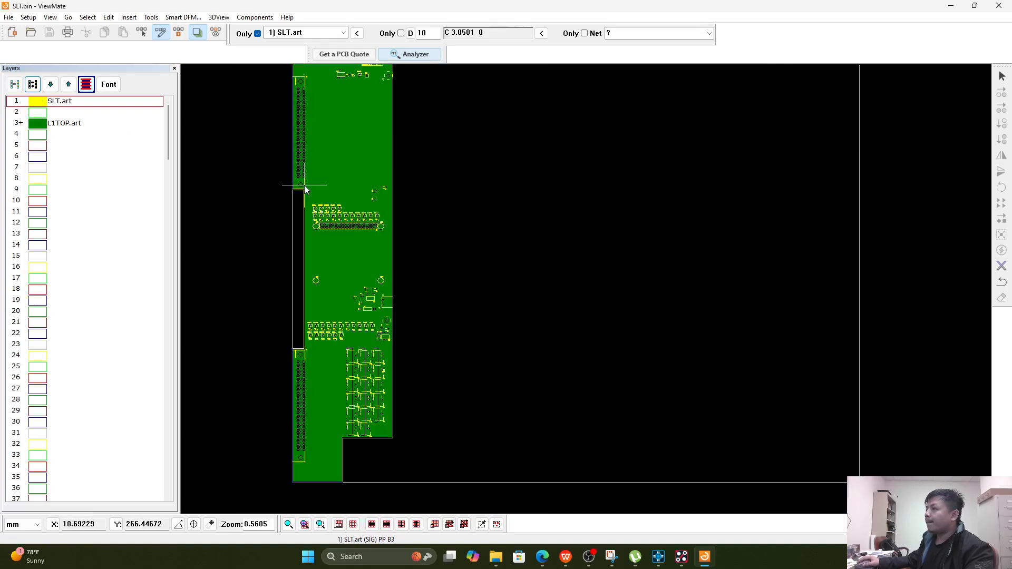
pyautogui.scroll(4, 312, 97)
pyautogui.scroll(-2, 575, 320)
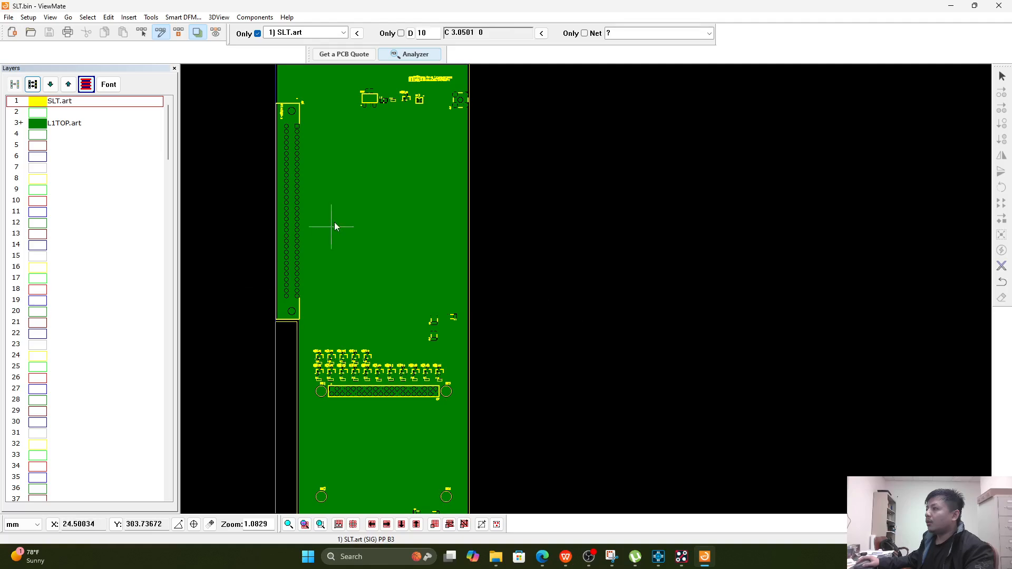
pyautogui.scroll(1, 363, 78)
pyautogui.scroll(6, 364, 78)
pyautogui.scroll(2, 353, 279)
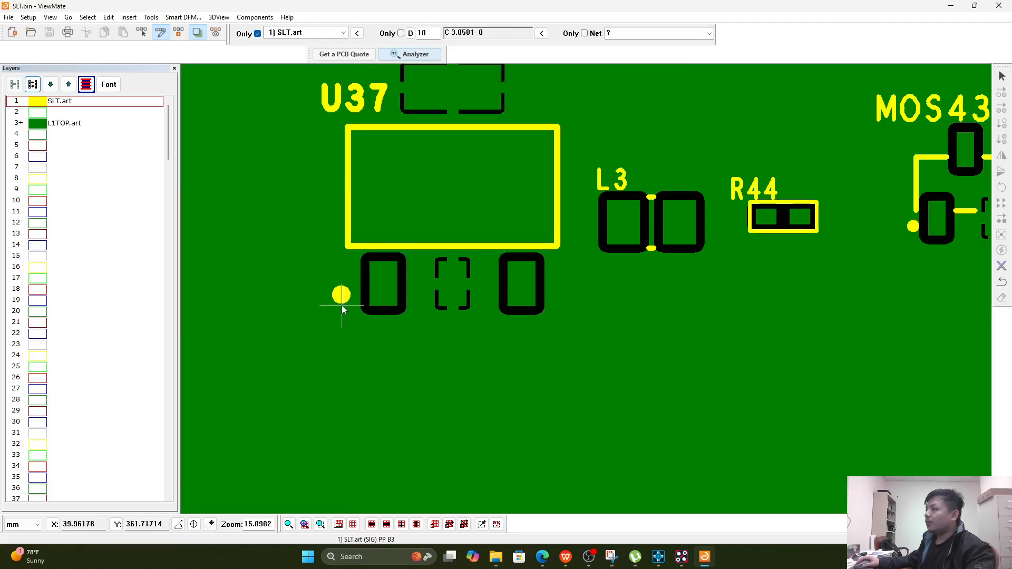
pyautogui.scroll(-7, 738, 251)
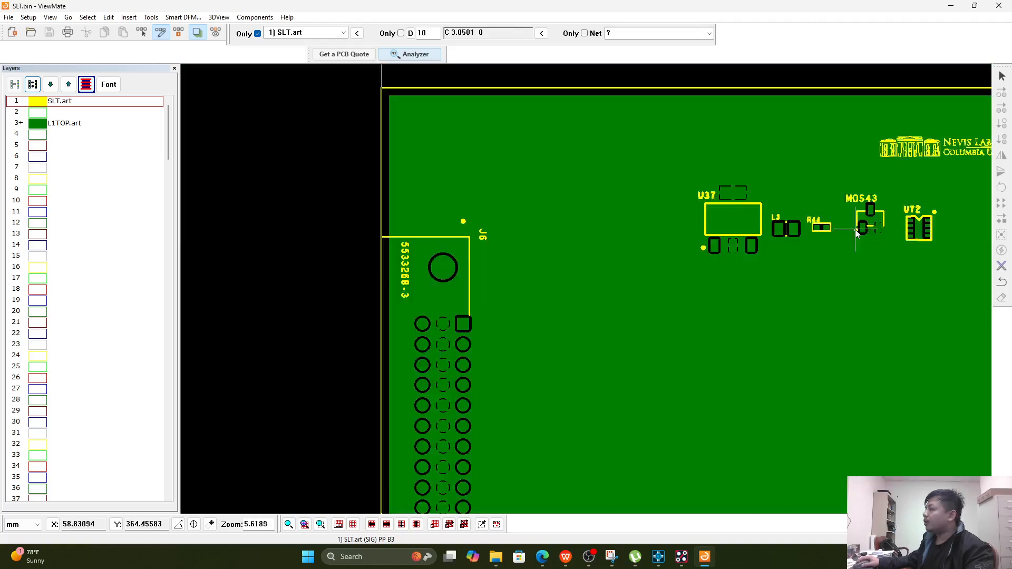
pyautogui.scroll(2, 941, 230)
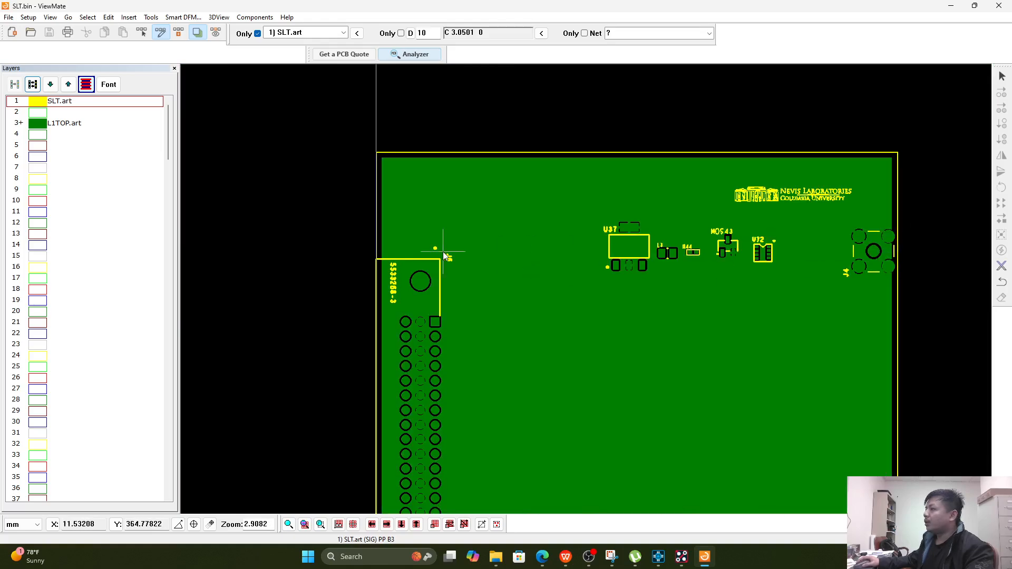
pyautogui.scroll(2, 443, 253)
pyautogui.scroll(-8, 459, 402)
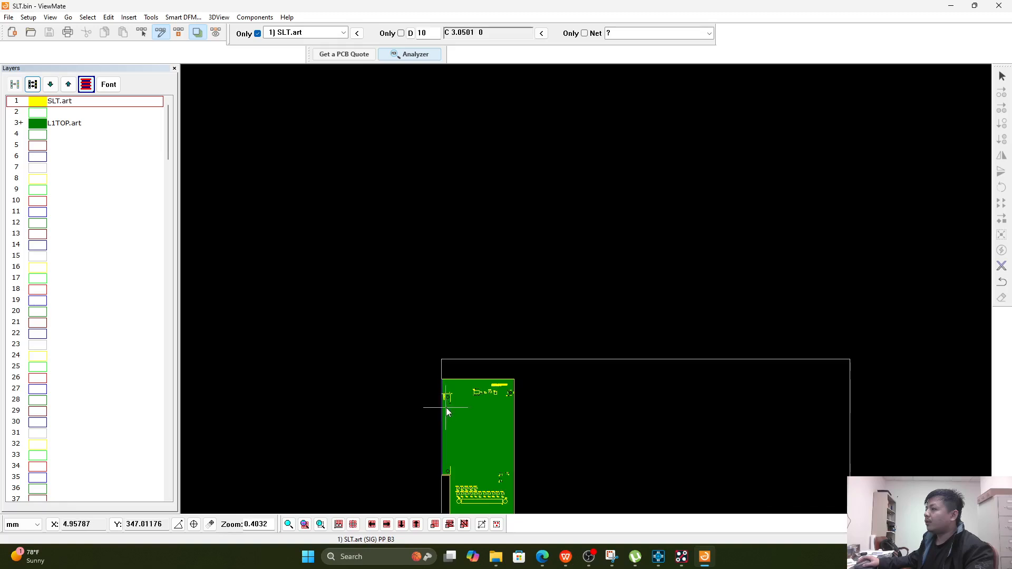
pyautogui.scroll(4, 435, 490)
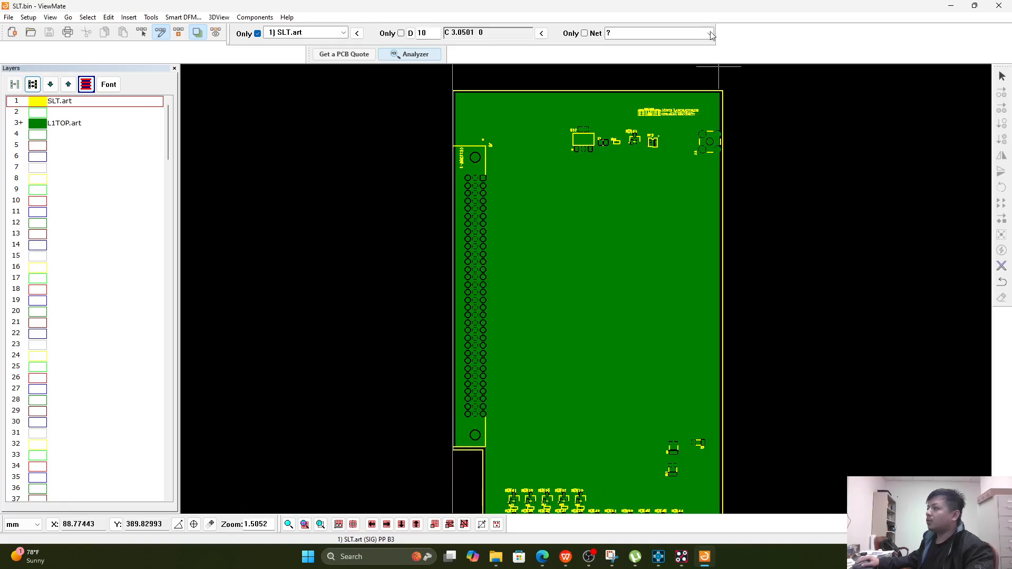
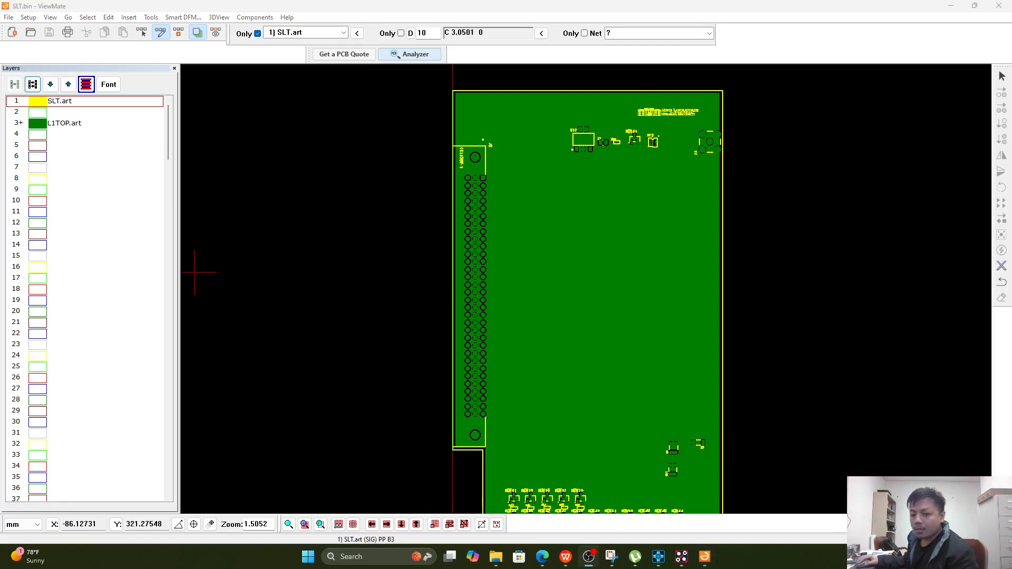
# - Minimize ViewMate, switch to the led_youtube board in Allegro, and close the photoplot log and the Artwork Control Form
pyautogui.click(951, 5)
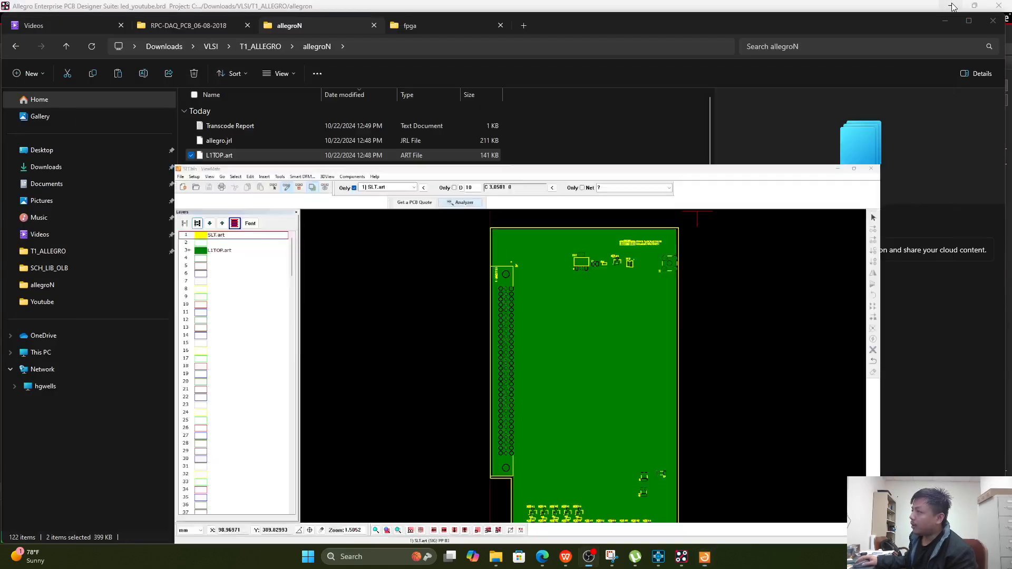
pyautogui.moveTo(677, 555)
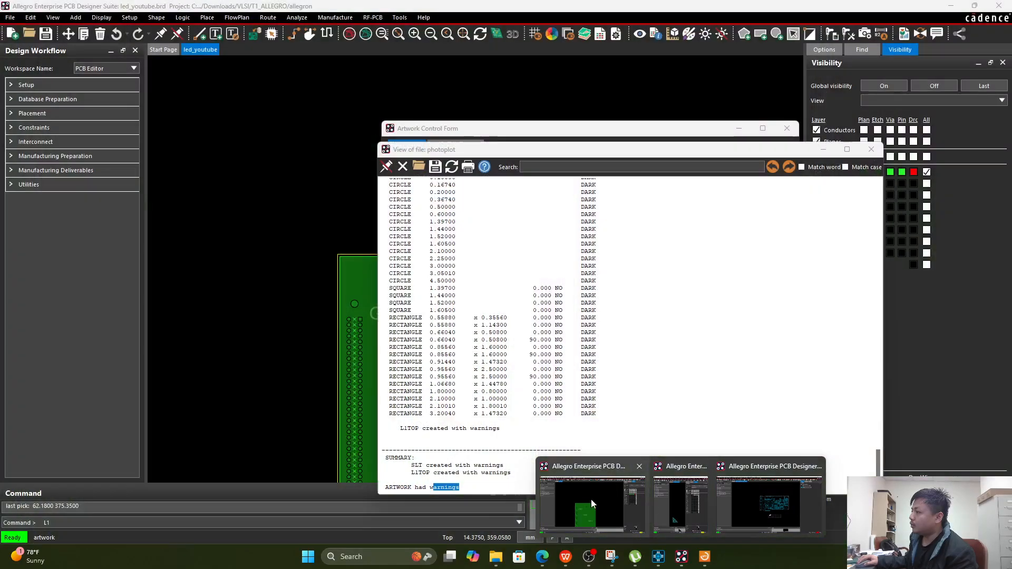
pyautogui.click(590, 498)
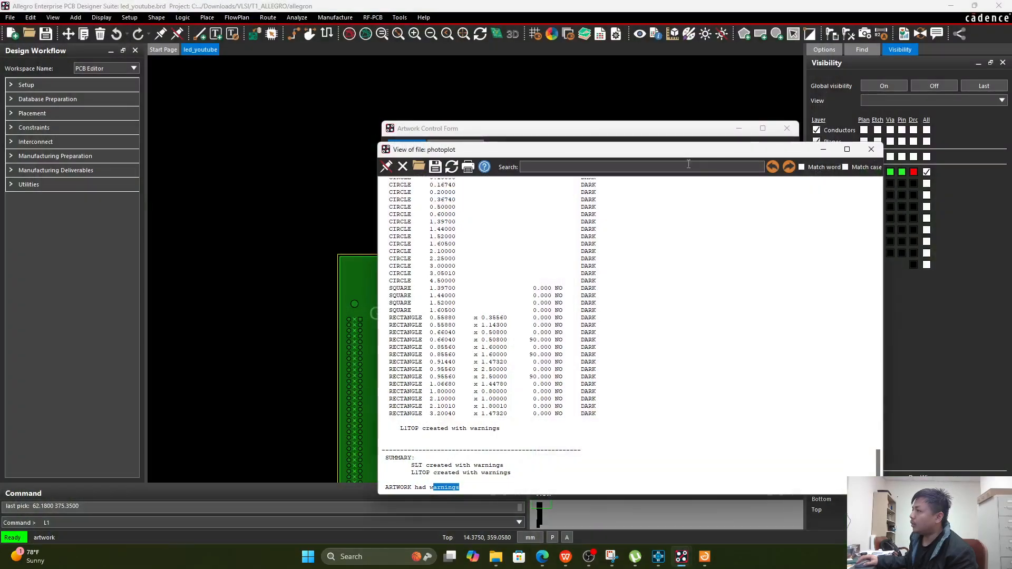
pyautogui.click(871, 149)
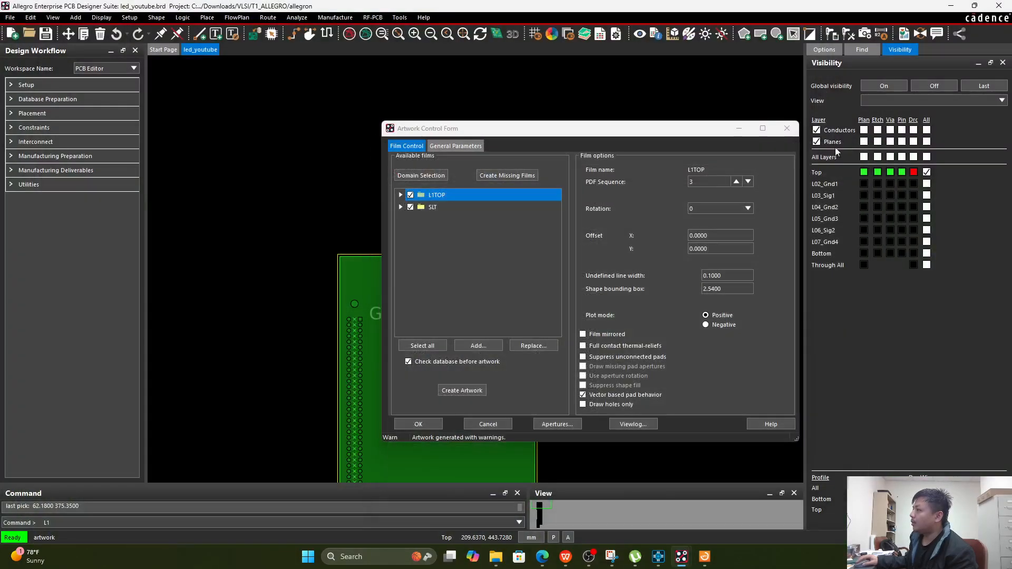
pyautogui.click(788, 129)
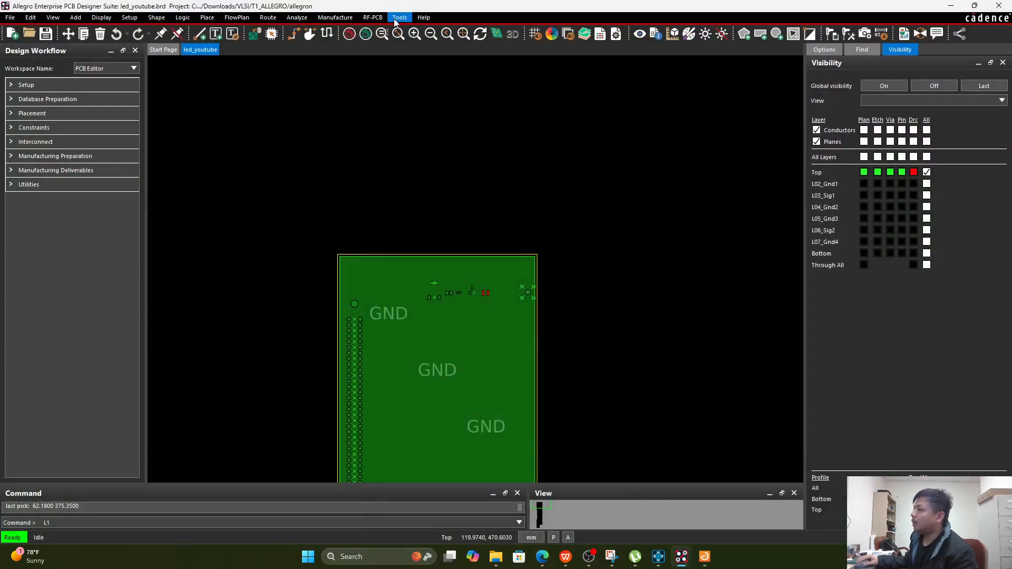
# - Set up NC Drill output with Auto tool select enabled and Enhanced Excellon format turned on in the NC parameters
pyautogui.click(326, 19)
pyautogui.moveTo(371, 78)
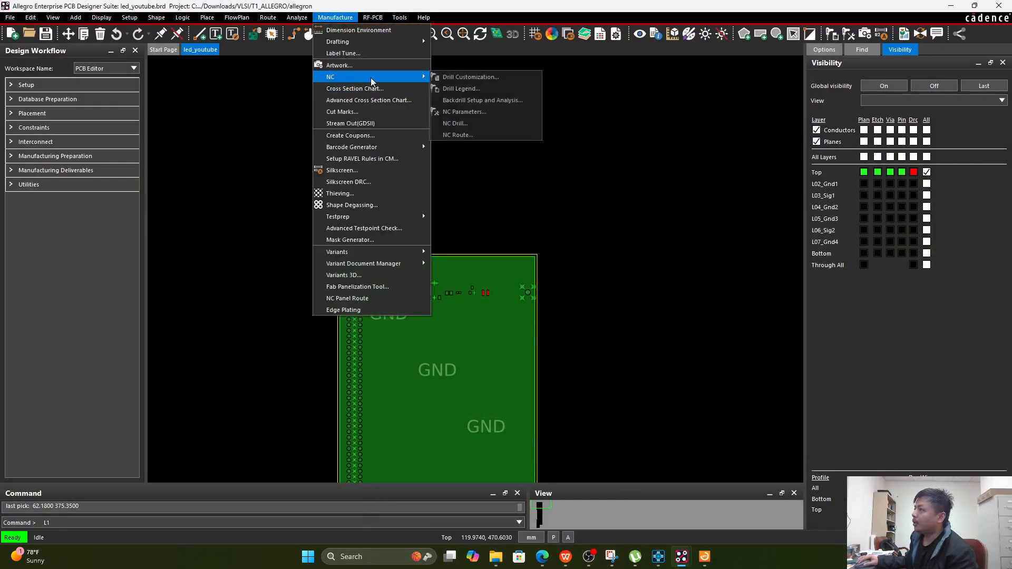
pyautogui.click(468, 122)
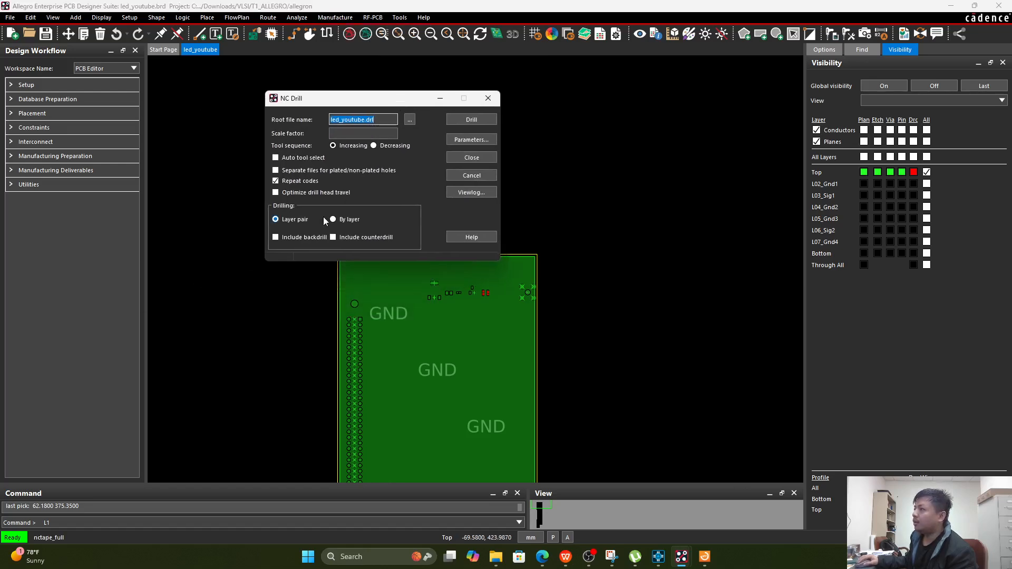
pyautogui.click(274, 158)
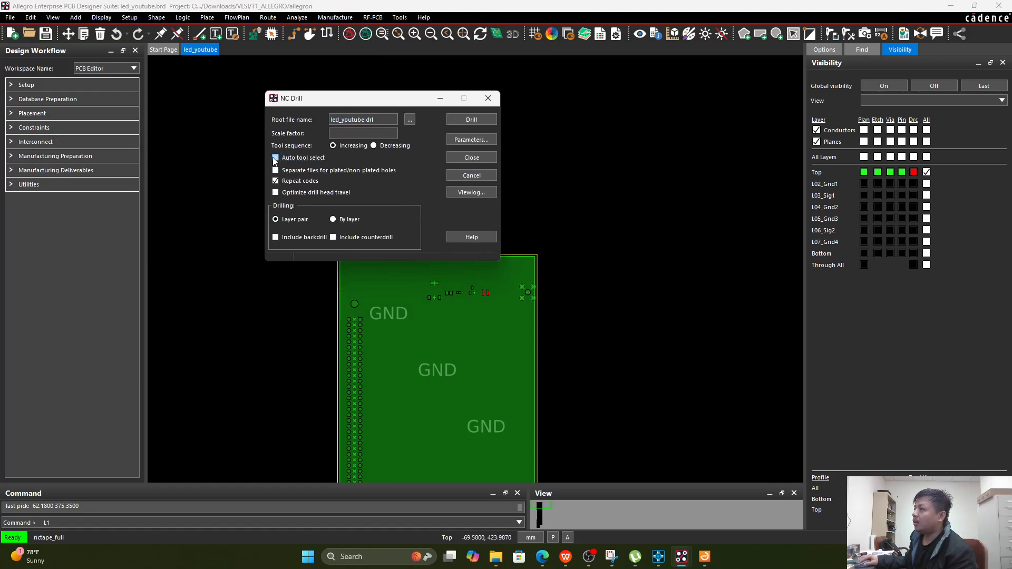
pyautogui.click(471, 139)
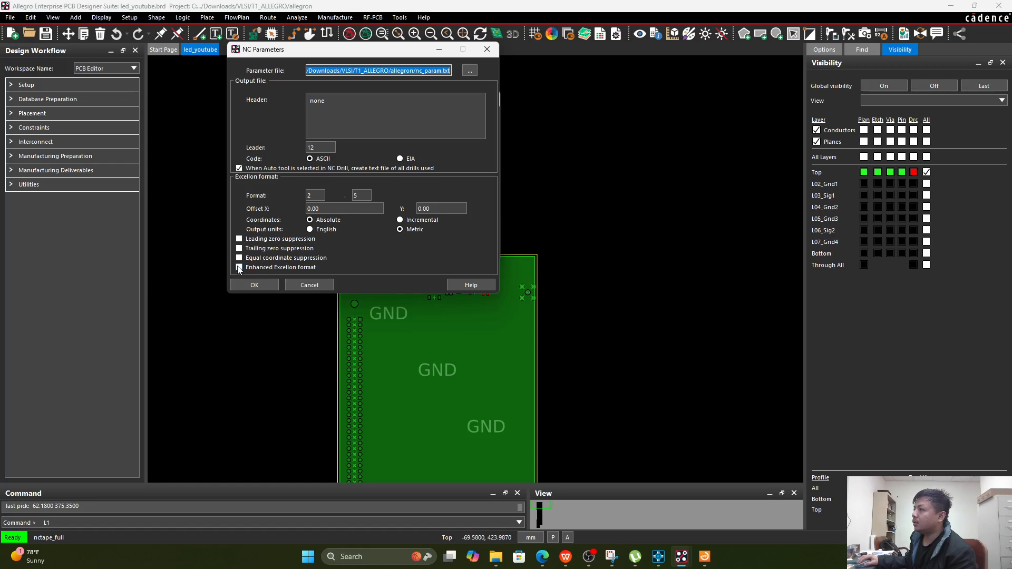
pyautogui.click(240, 268)
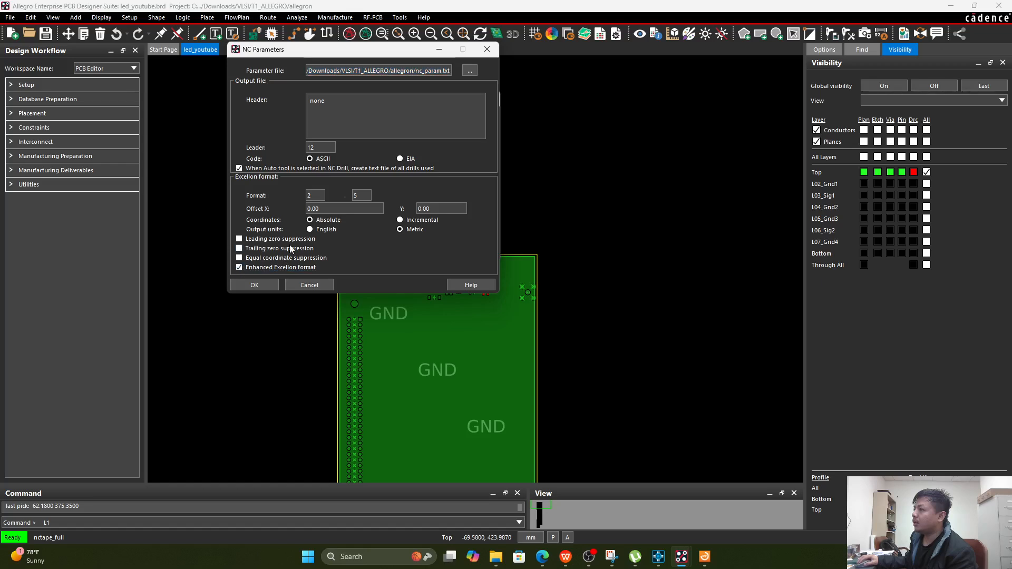
pyautogui.click(264, 285)
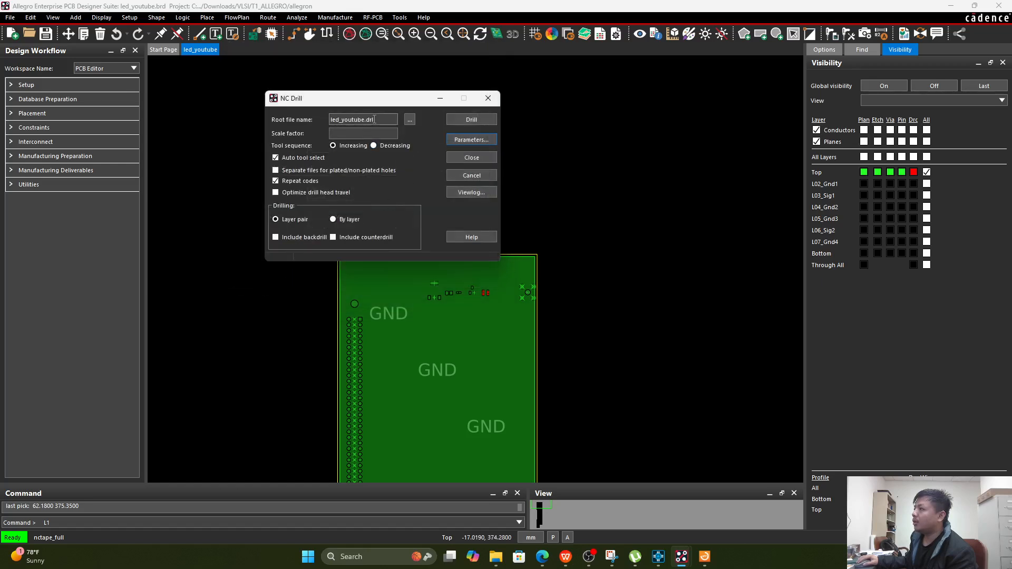
# - Save the drill output as led_youtube.drl in the allegron project folder and generate the NC drill file
pyautogui.click(409, 121)
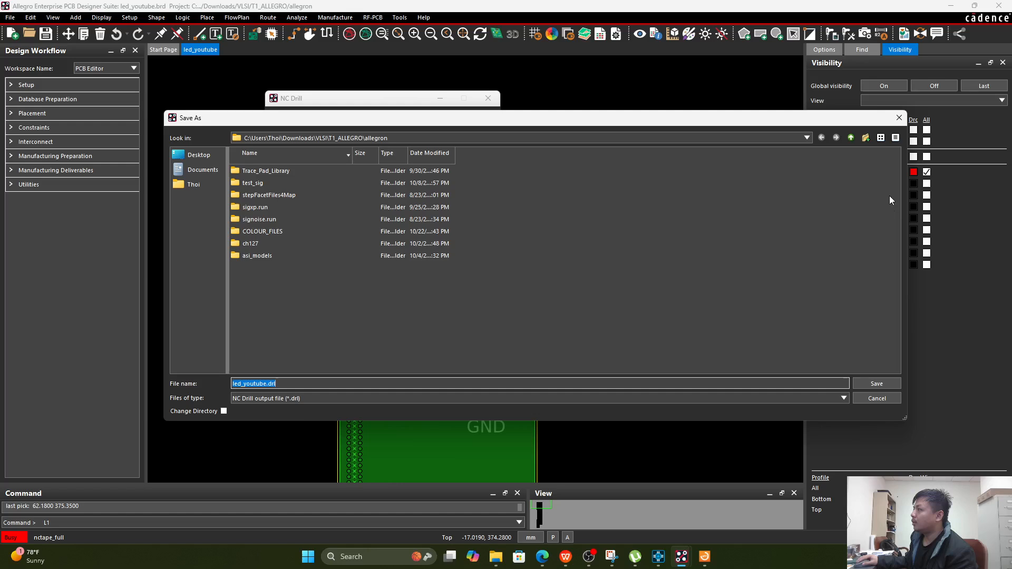
pyautogui.click(875, 384)
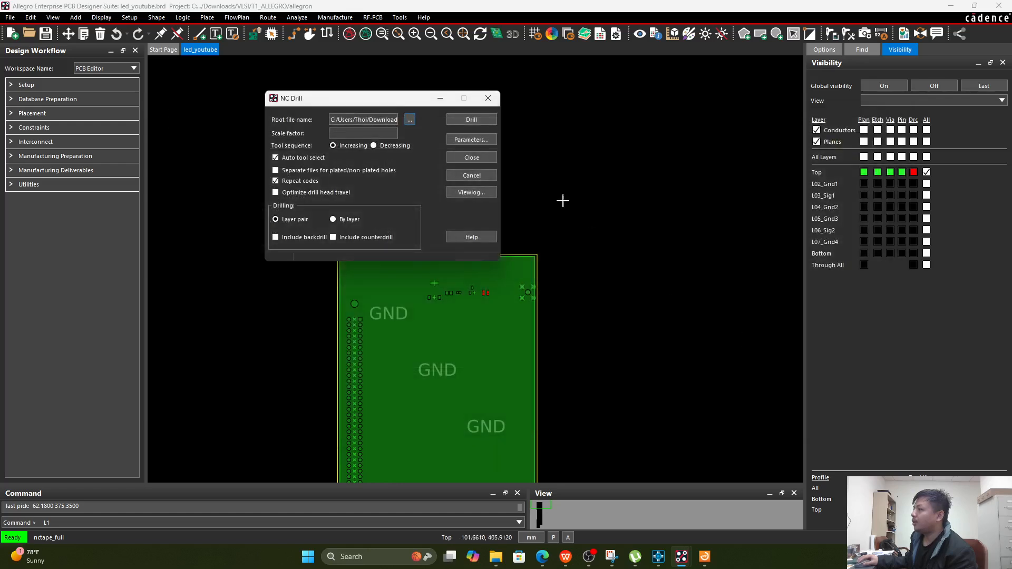
pyautogui.click(472, 121)
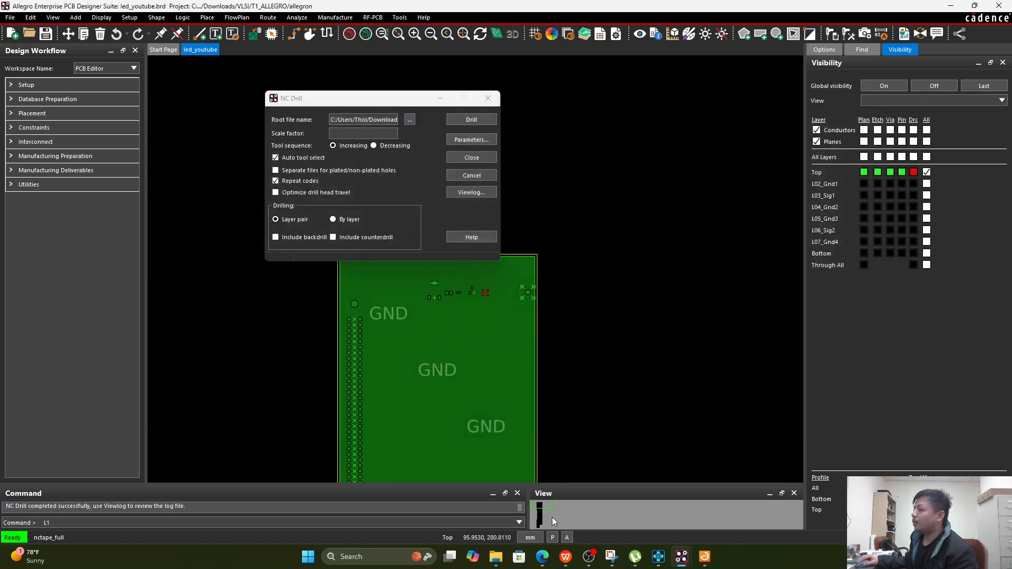
# - Load led_youtube-1-8.drl from the allegroN folder in File Explorer into ViewMate and maximize the ViewMate window
pyautogui.click(496, 560)
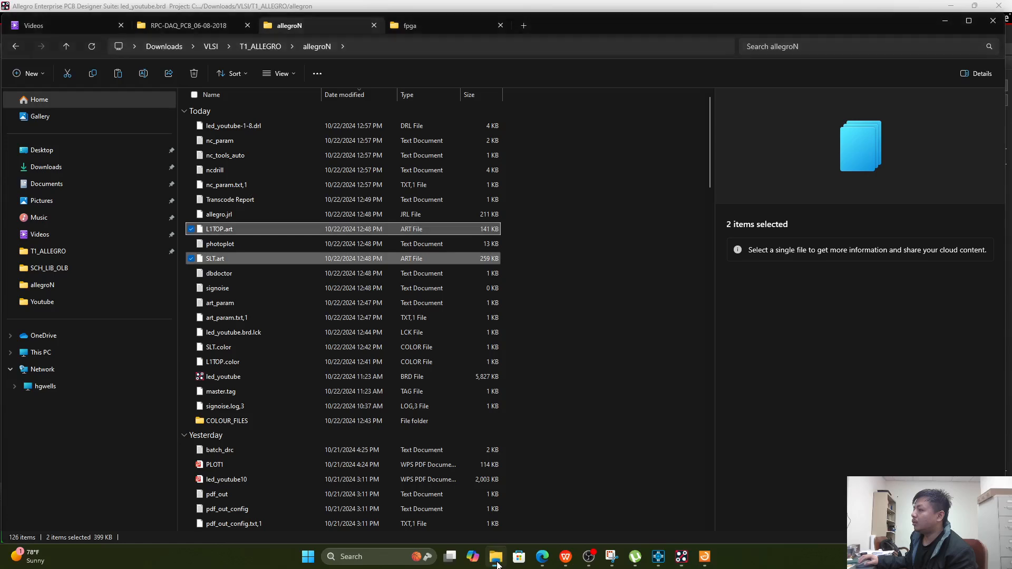
pyautogui.click(277, 129)
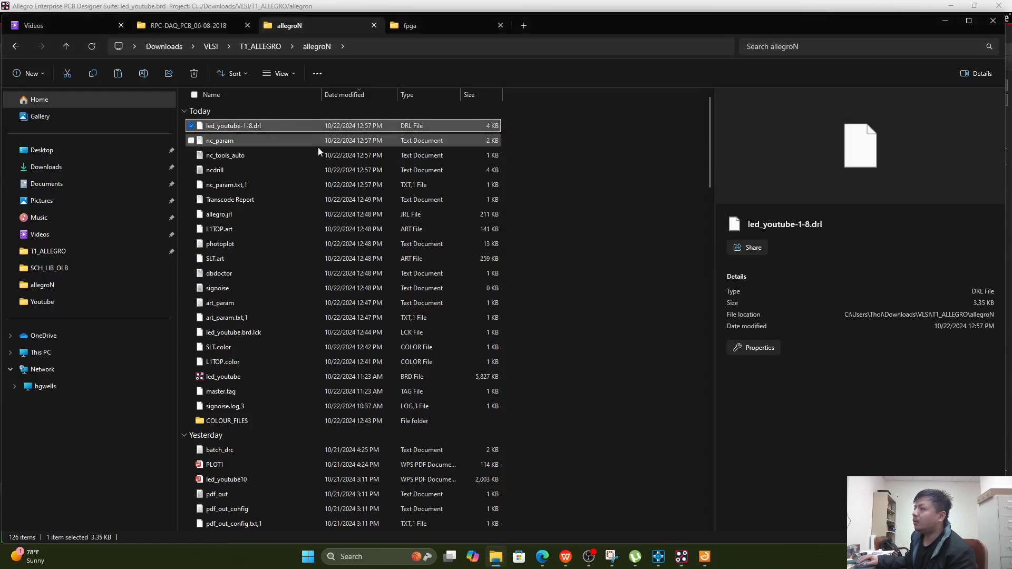
pyautogui.click(704, 557)
pyautogui.doubleClick(529, 4)
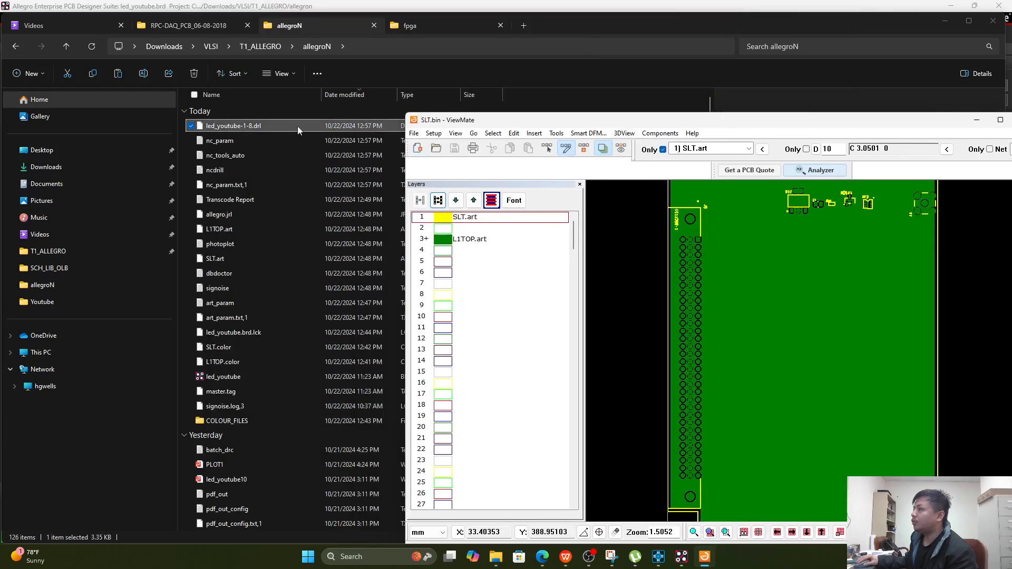
pyautogui.moveTo(245, 129); pyautogui.dragTo(447, 256)
pyautogui.moveTo(817, 115); pyautogui.dragTo(792, 3)
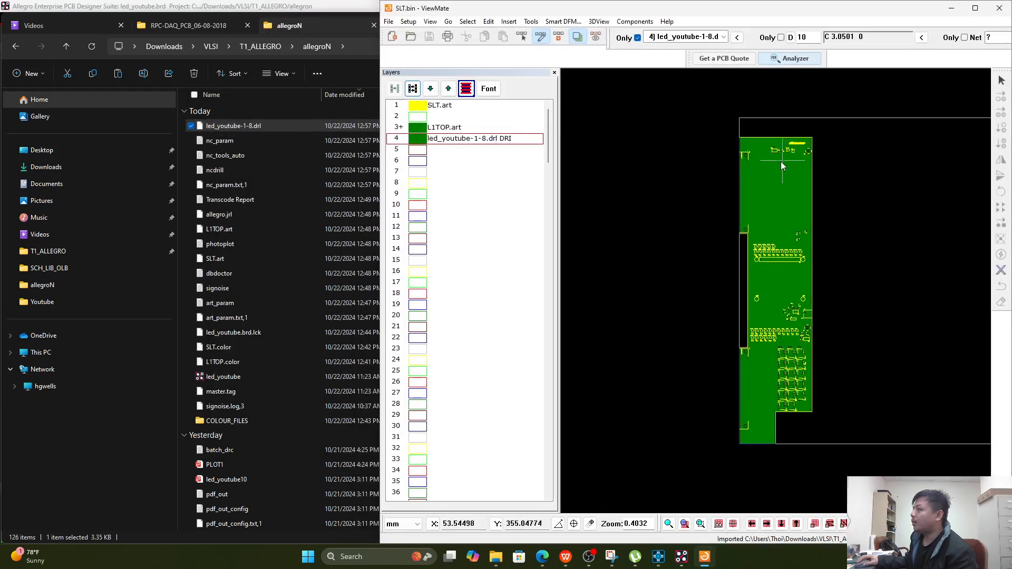
pyautogui.doubleClick(803, 14)
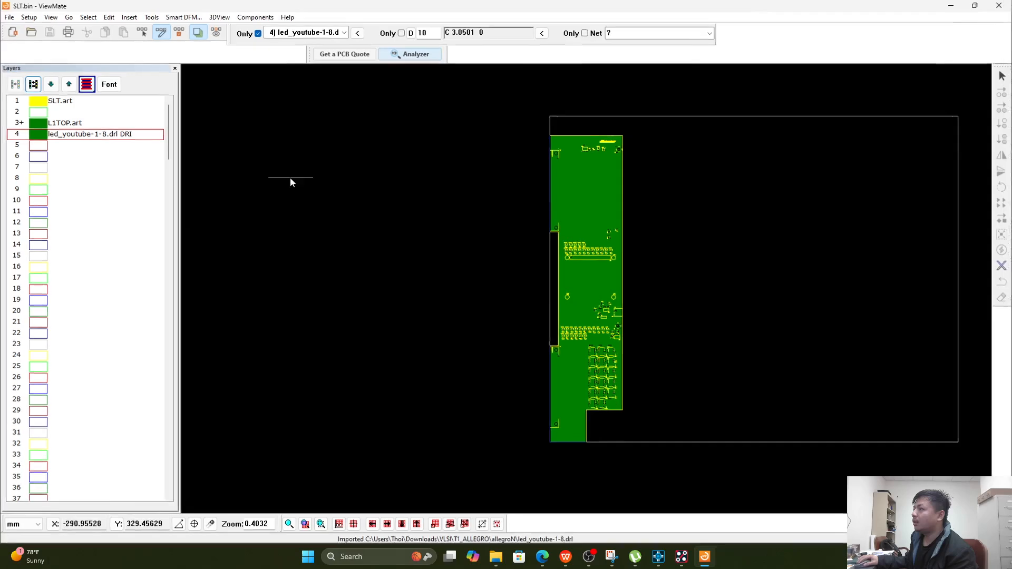
# - Set the display color of the L1TOP.art layer to red
pyautogui.rightClick(41, 127)
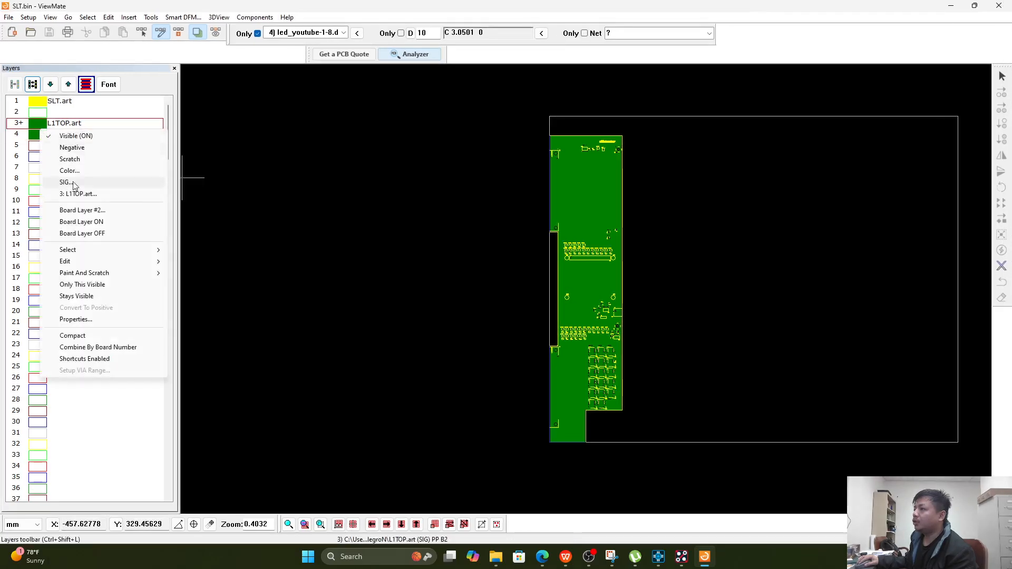
pyautogui.click(69, 170)
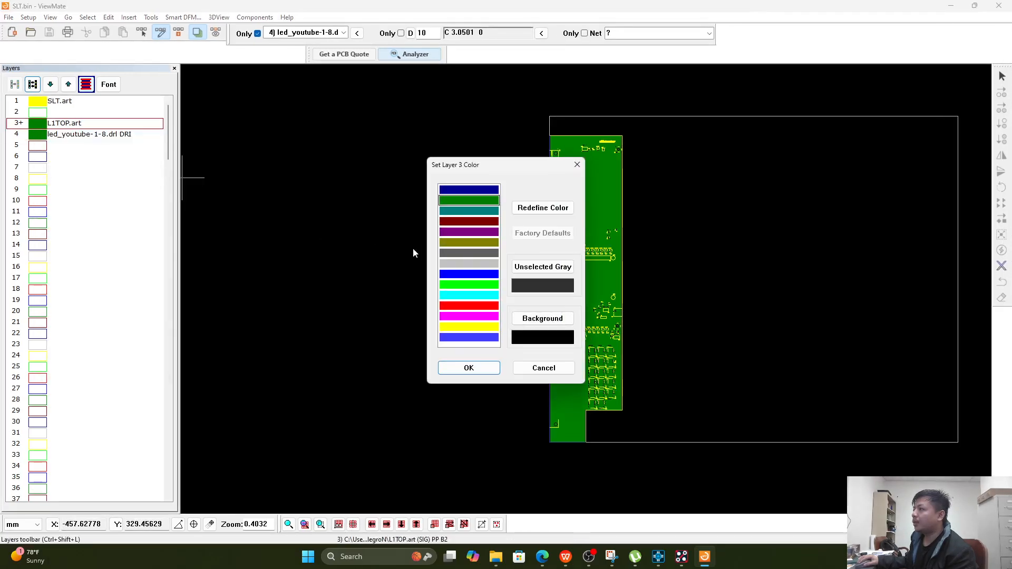
pyautogui.doubleClick(475, 307)
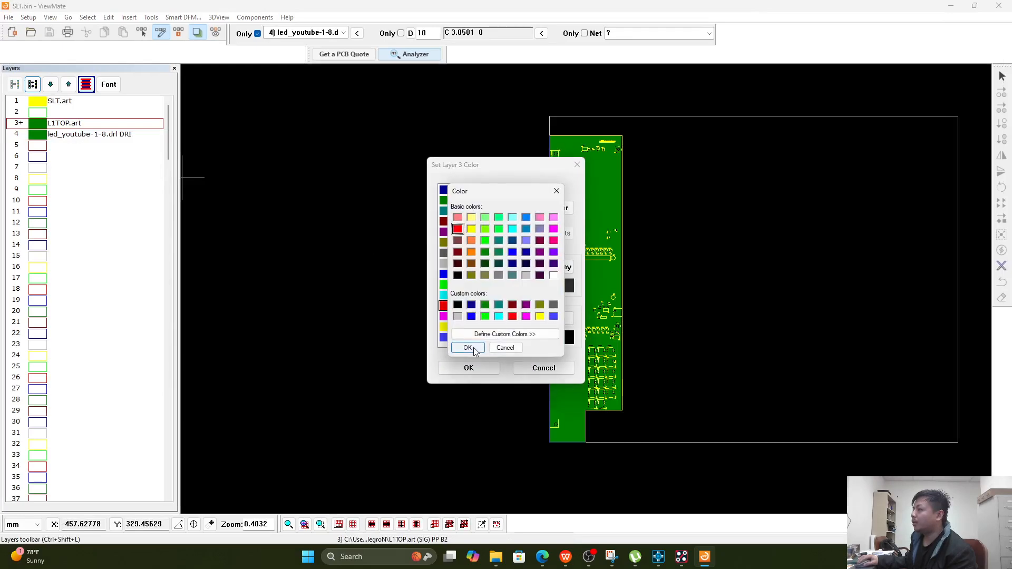
pyautogui.click(475, 347)
pyautogui.click(469, 368)
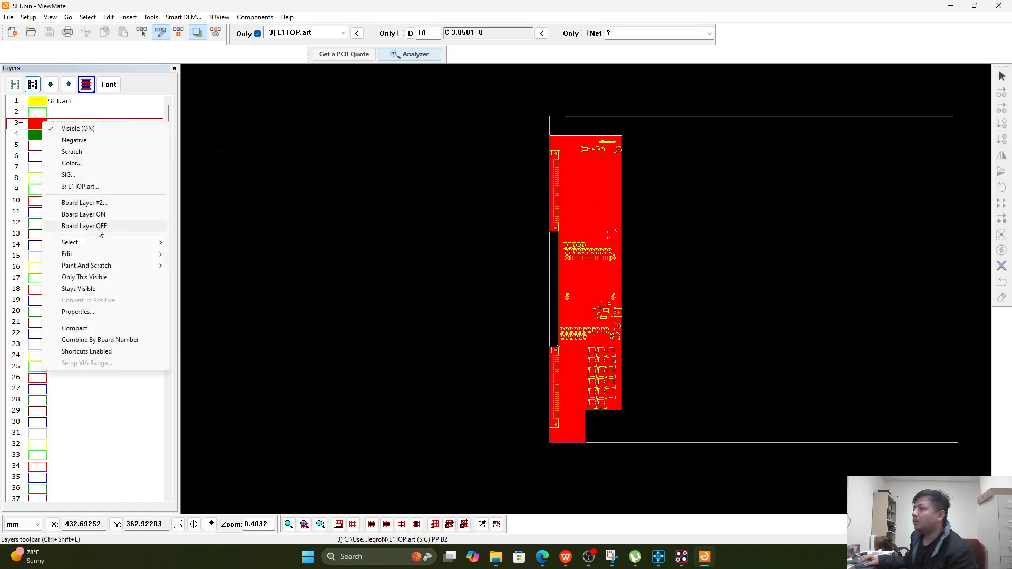
# - Restore the L1TOP.art layer's display color to dark green
pyautogui.click(71, 163)
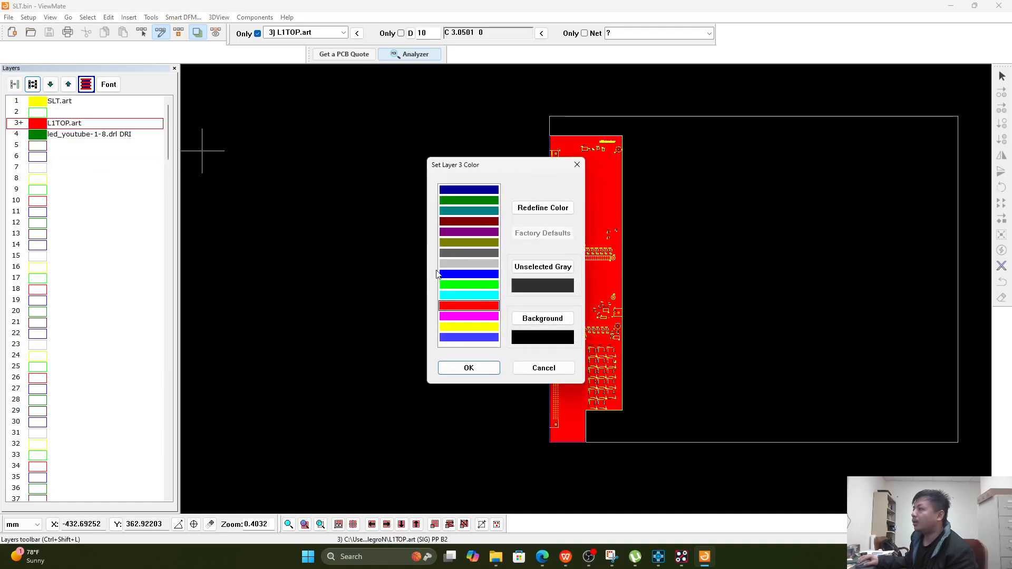
pyautogui.click(473, 202)
pyautogui.click(469, 368)
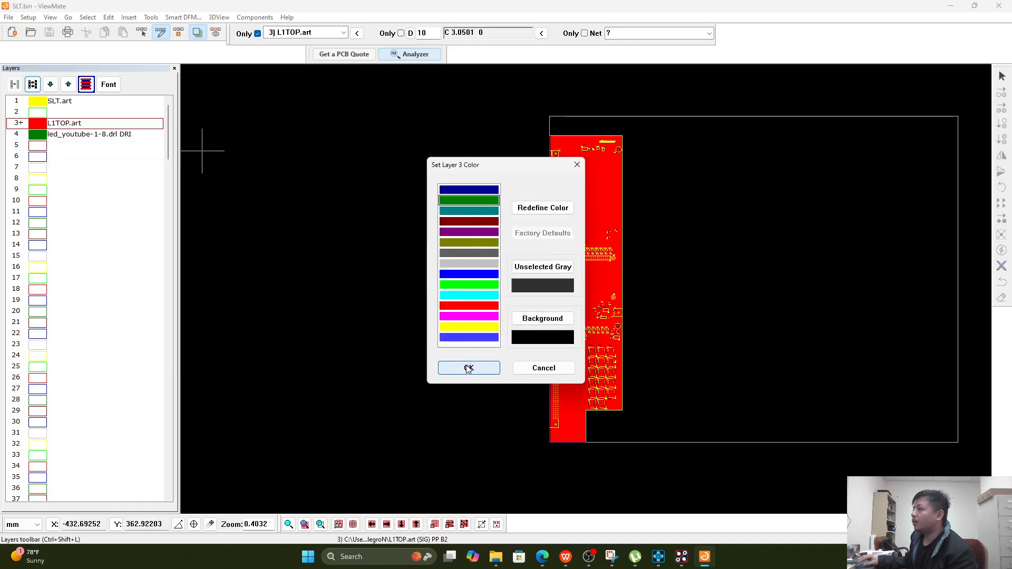
pyautogui.click(41, 136)
pyautogui.rightClick(41, 136)
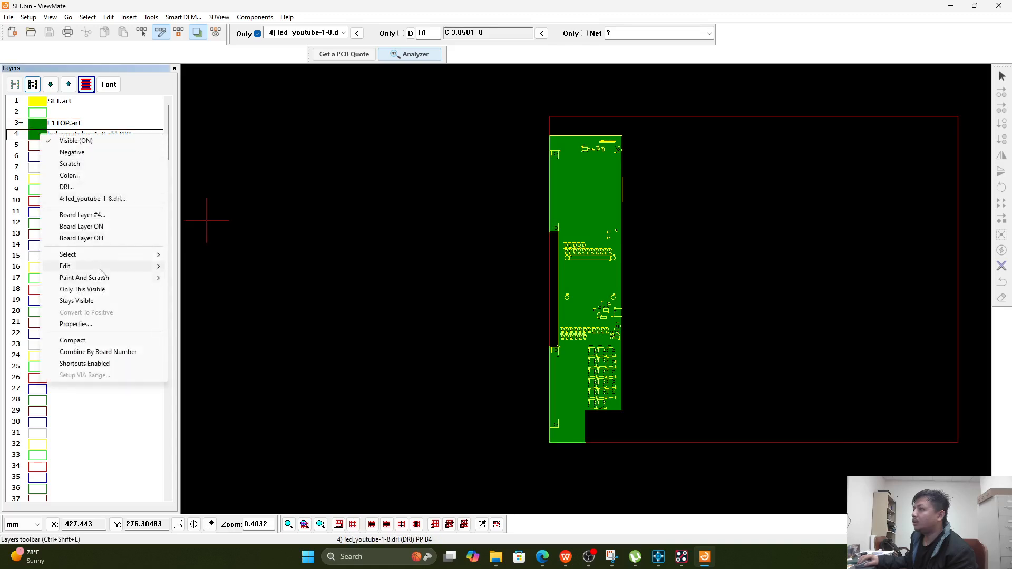
pyautogui.click(68, 186)
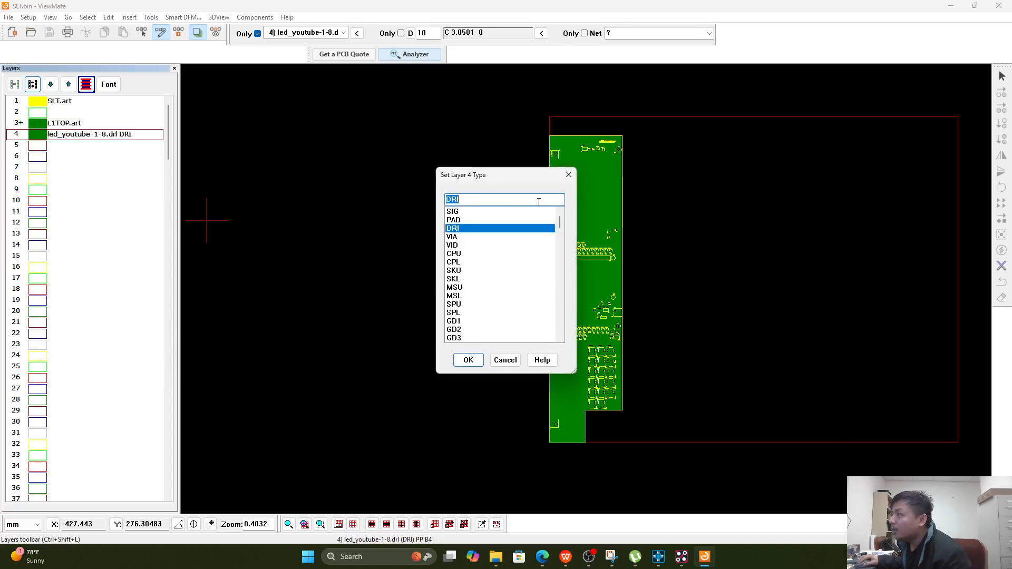
pyautogui.click(568, 174)
# - Set the display color of the led_youtube-1-8.drl drill layer to red
pyautogui.rightClick(44, 135)
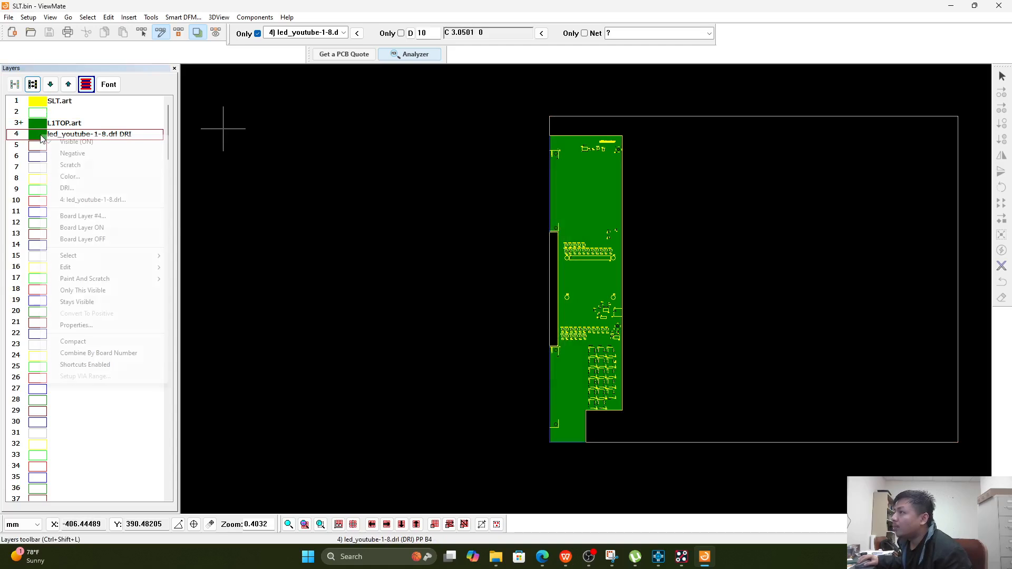
pyautogui.click(79, 177)
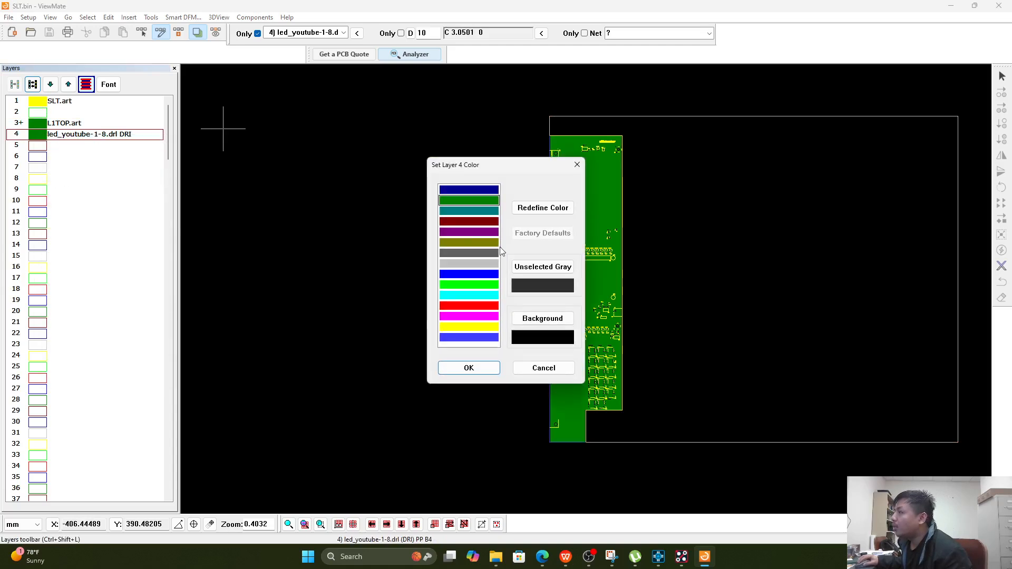
pyautogui.click(467, 306)
pyautogui.click(468, 367)
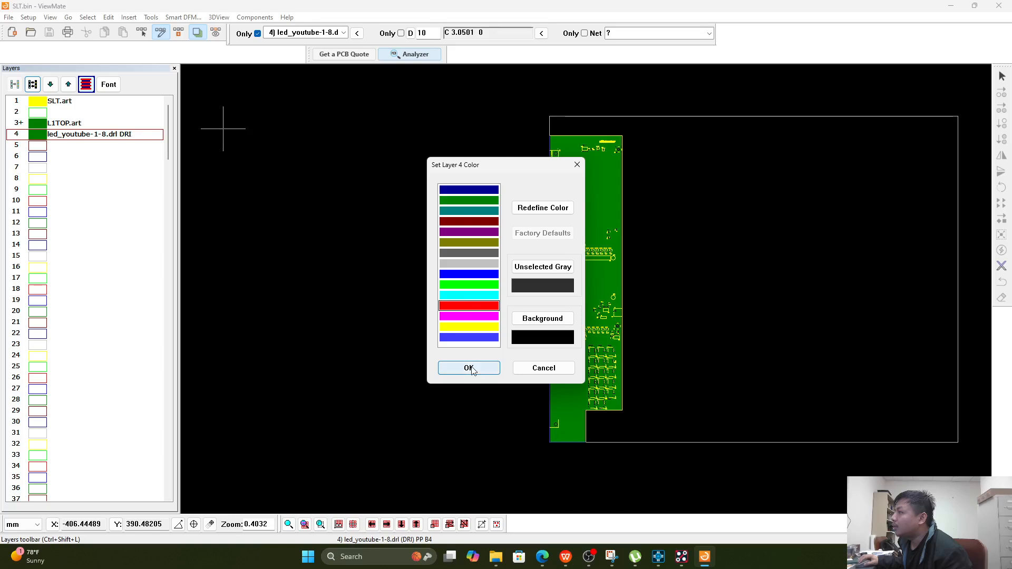
# - Compare the drill holes with the pads and mounting hole of connector J6 by hiding and reshowing the drill layer
pyautogui.scroll(10, 568, 143)
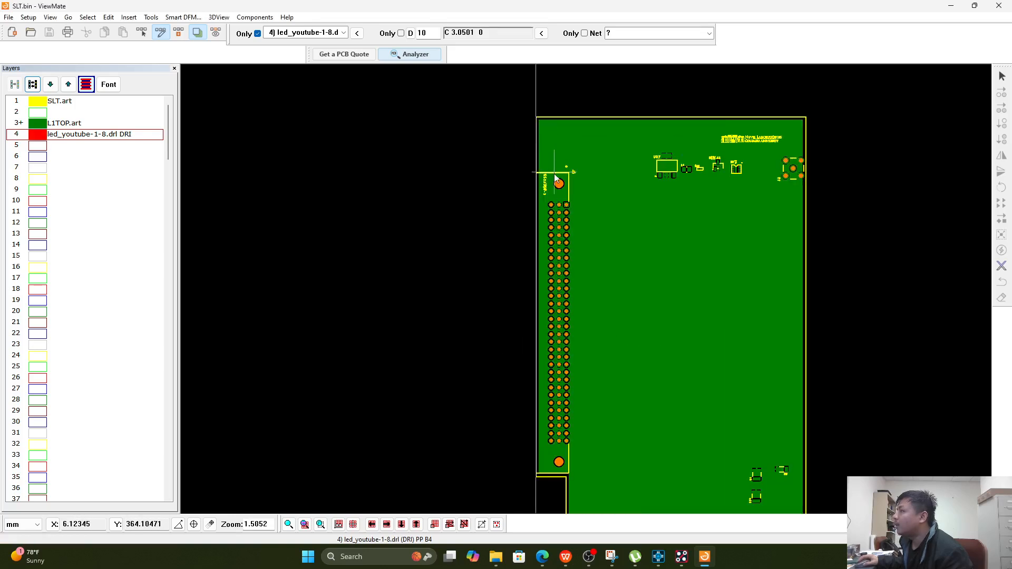
pyautogui.scroll(-3, 491, 343)
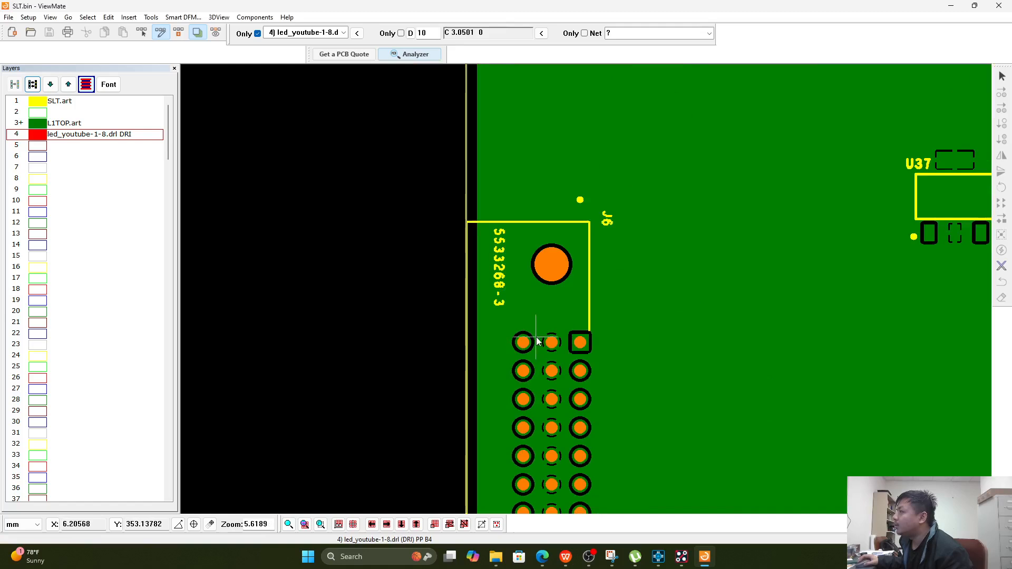
pyautogui.click(35, 136)
pyautogui.click(36, 136)
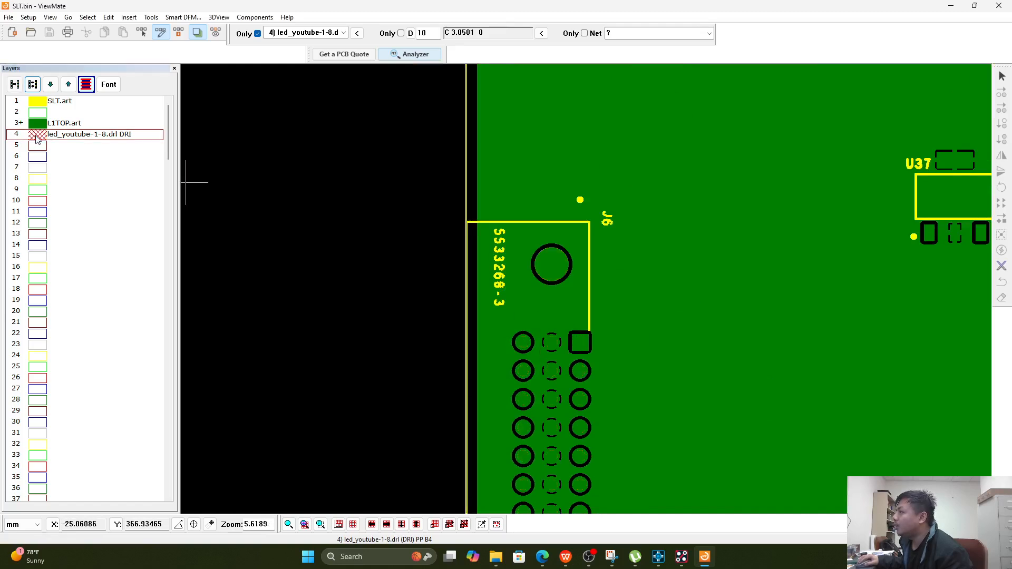
pyautogui.click(36, 136)
pyautogui.click(36, 135)
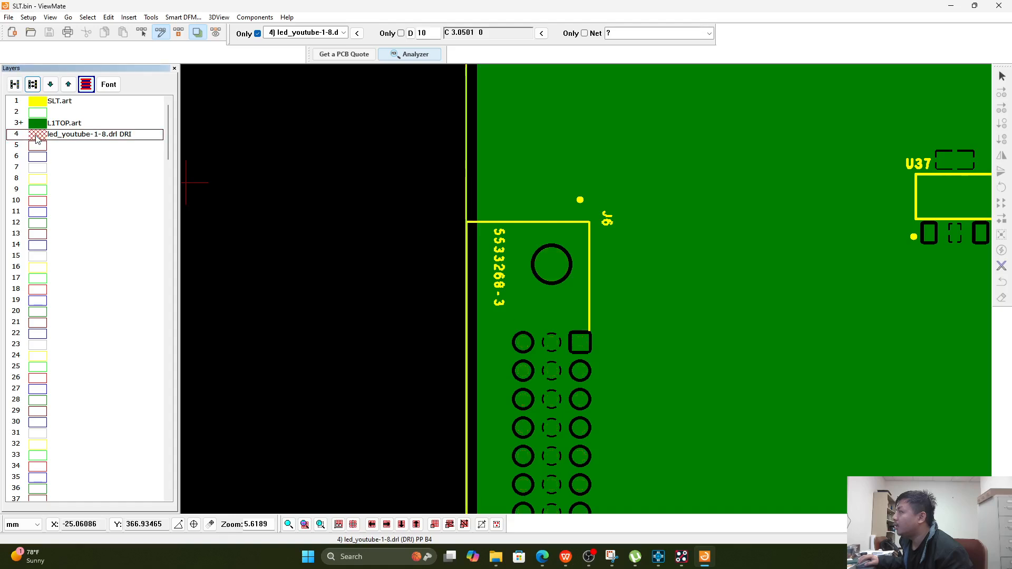
pyautogui.click(36, 136)
# - Examine the drill hits against the copper pads around U37, J4, the MOS rows and the U-component array near U13
pyautogui.scroll(-2, 494, 264)
pyautogui.scroll(-1, 526, 265)
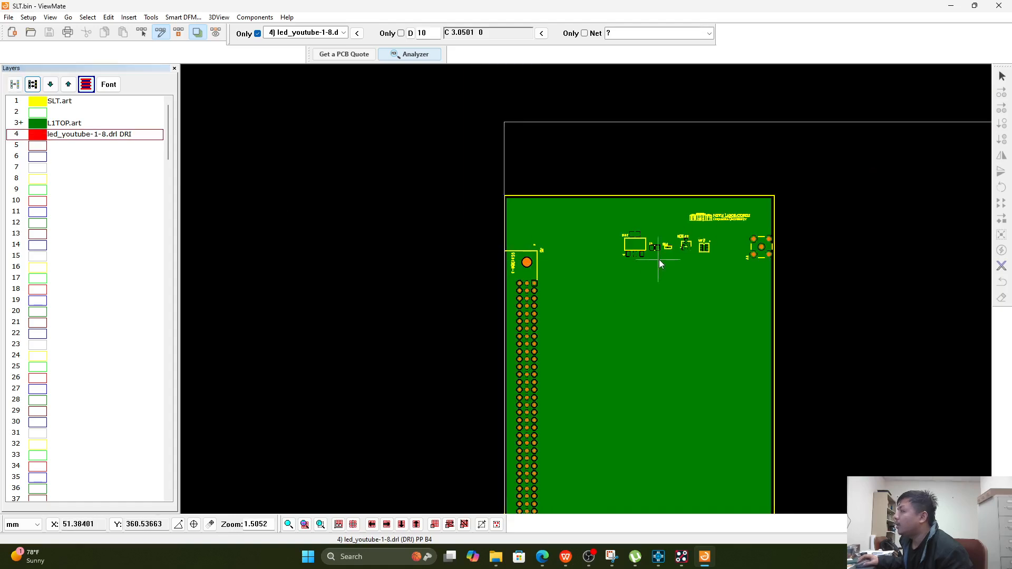
pyautogui.scroll(6, 759, 257)
pyautogui.scroll(-4, 761, 257)
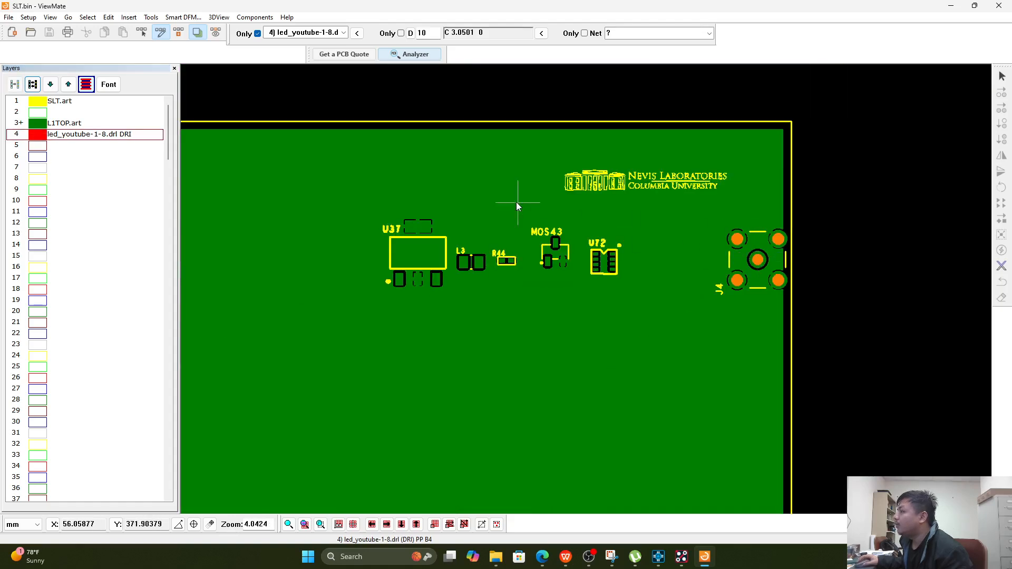
pyautogui.scroll(-4, 627, 369)
pyautogui.scroll(-4, 627, 366)
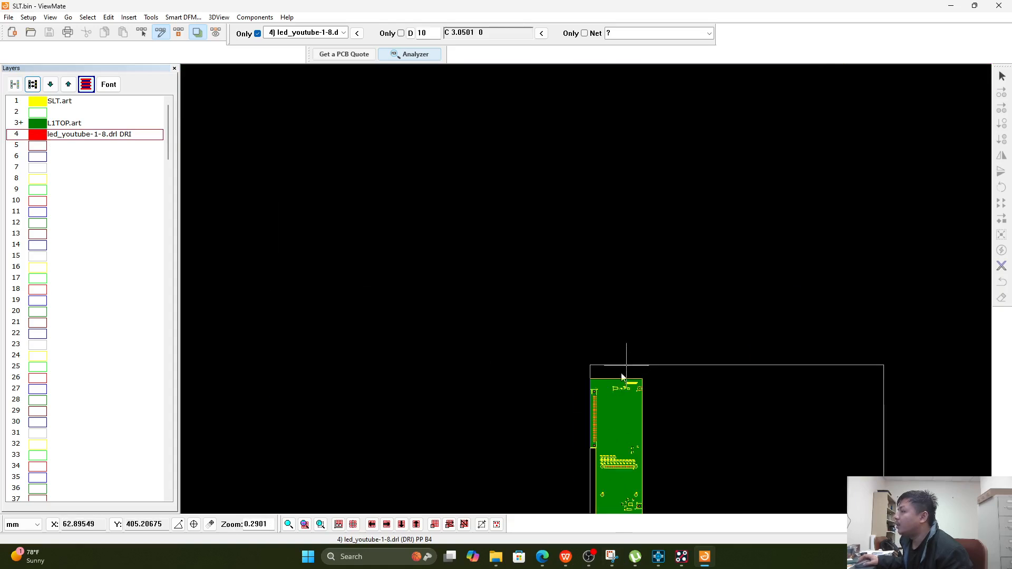
pyautogui.middleClick(618, 455)
pyautogui.scroll(15, 585, 374)
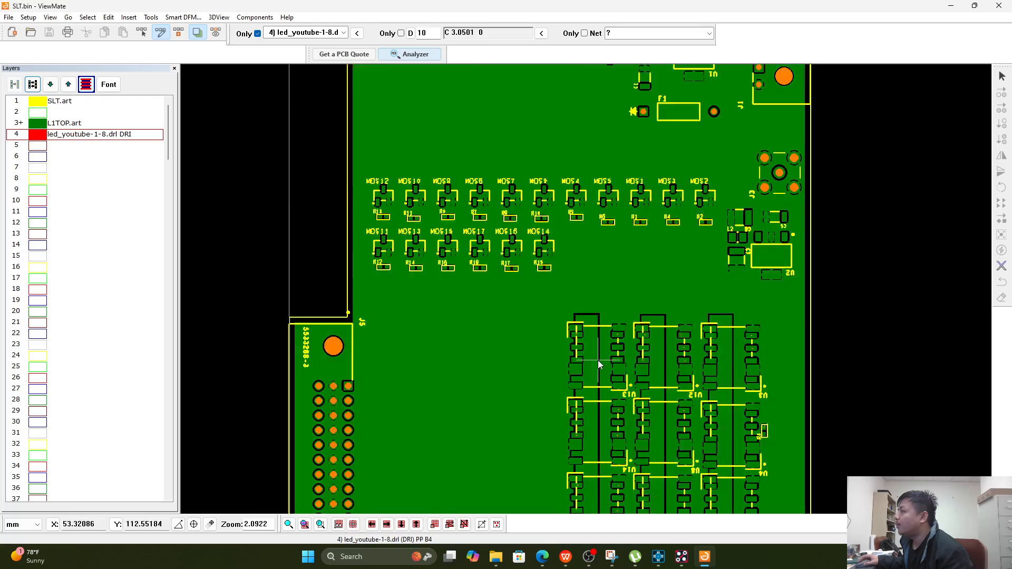
pyautogui.scroll(-3, 735, 324)
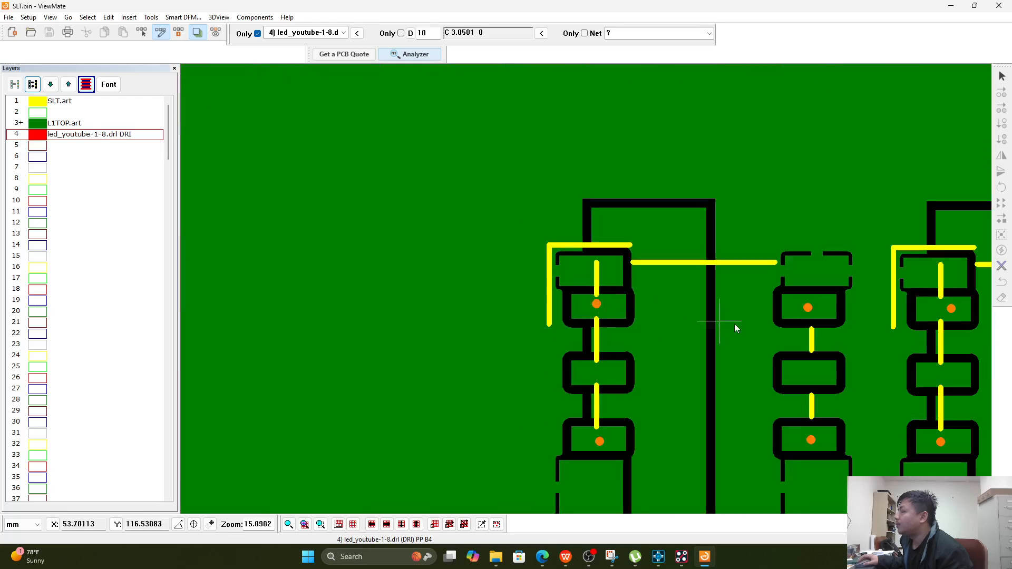
pyautogui.scroll(-2, 818, 310)
pyautogui.scroll(4, 829, 309)
pyautogui.scroll(-4, 812, 311)
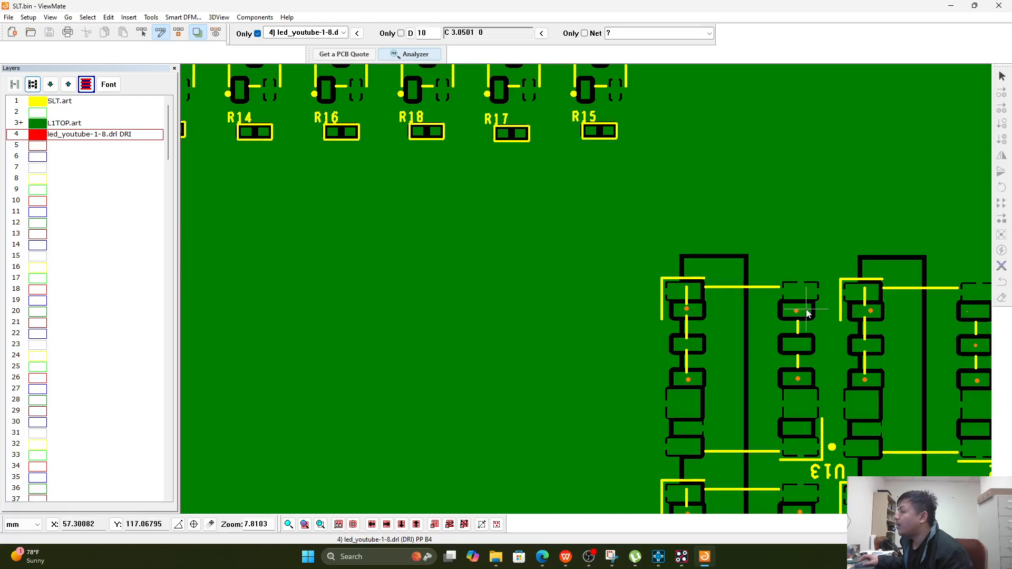
# - Examine the differing drill hit sizes in the pads of U12 and the neighbouring U13, U3, U14 and U8 parts
pyautogui.scroll(-4, 821, 331)
pyautogui.scroll(8, 820, 321)
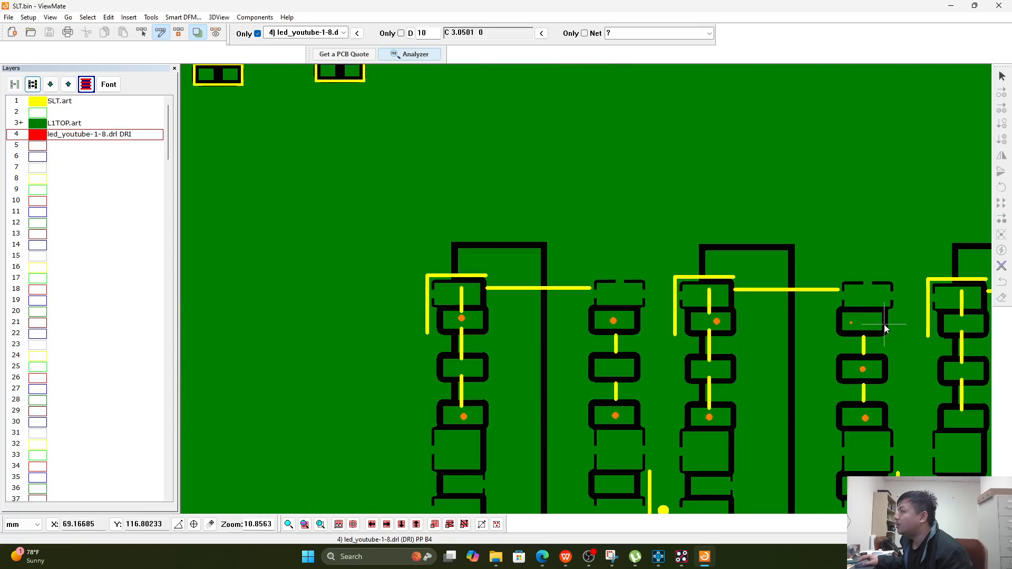
pyautogui.scroll(2, 831, 312)
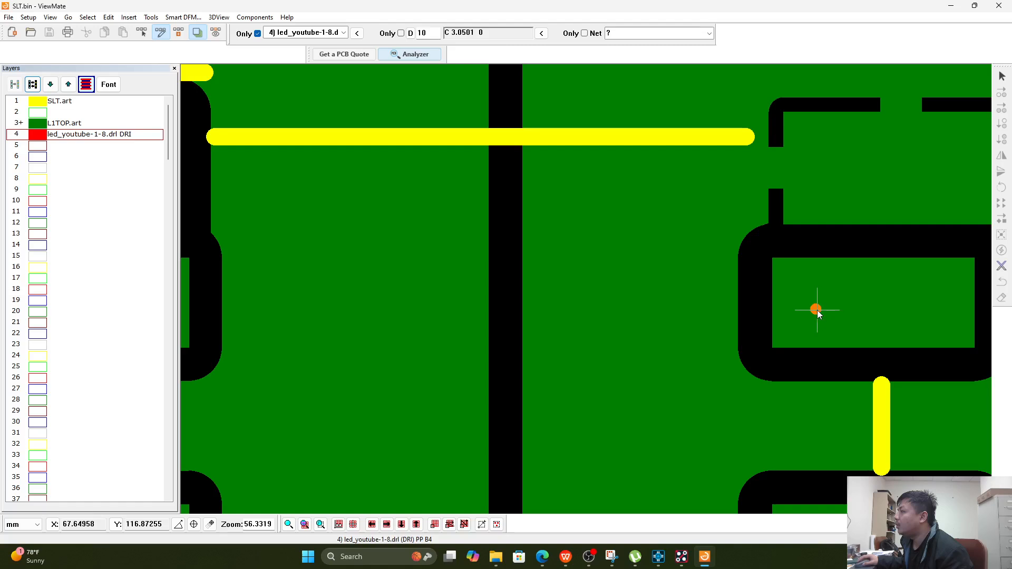
pyautogui.scroll(-6, 810, 313)
pyautogui.scroll(-2, 812, 315)
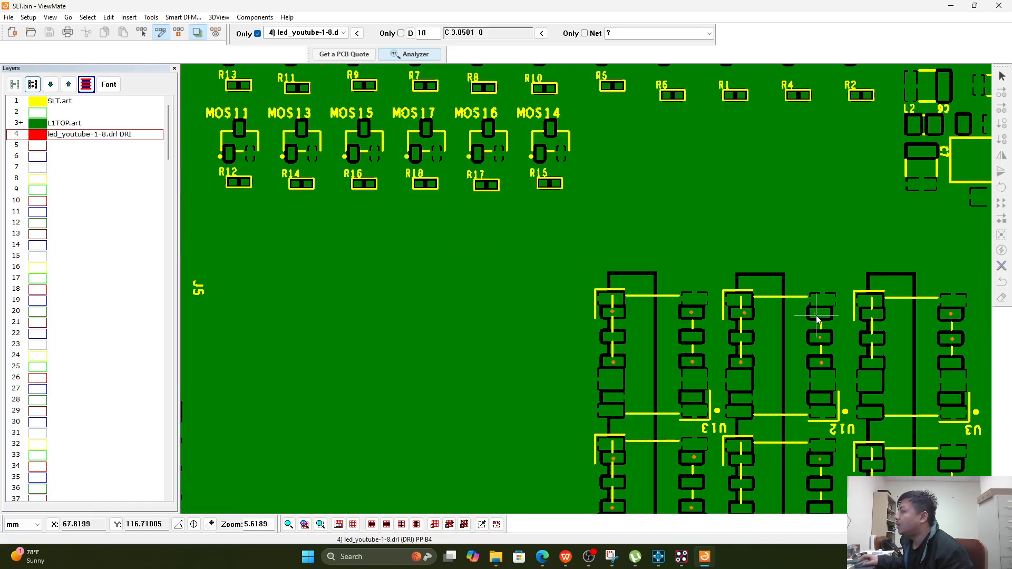
pyautogui.scroll(6, 812, 315)
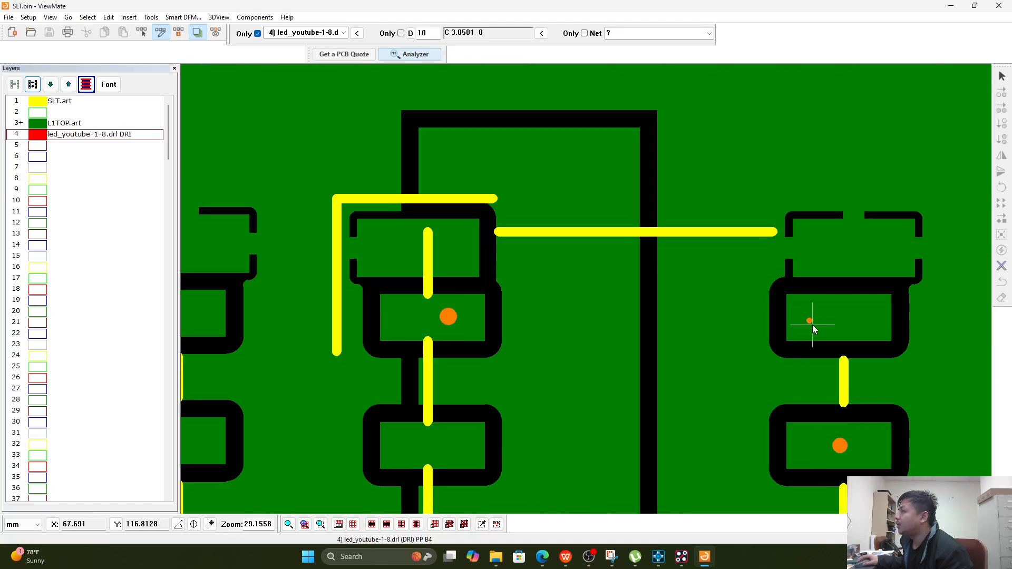
pyautogui.scroll(3, 812, 324)
pyautogui.scroll(-4, 812, 324)
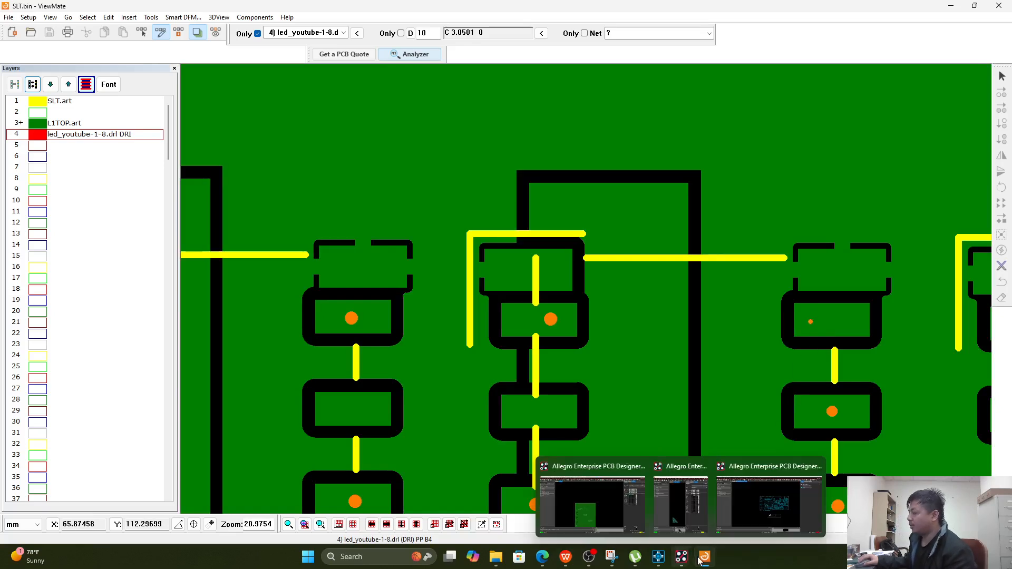
pyautogui.scroll(-5, 839, 316)
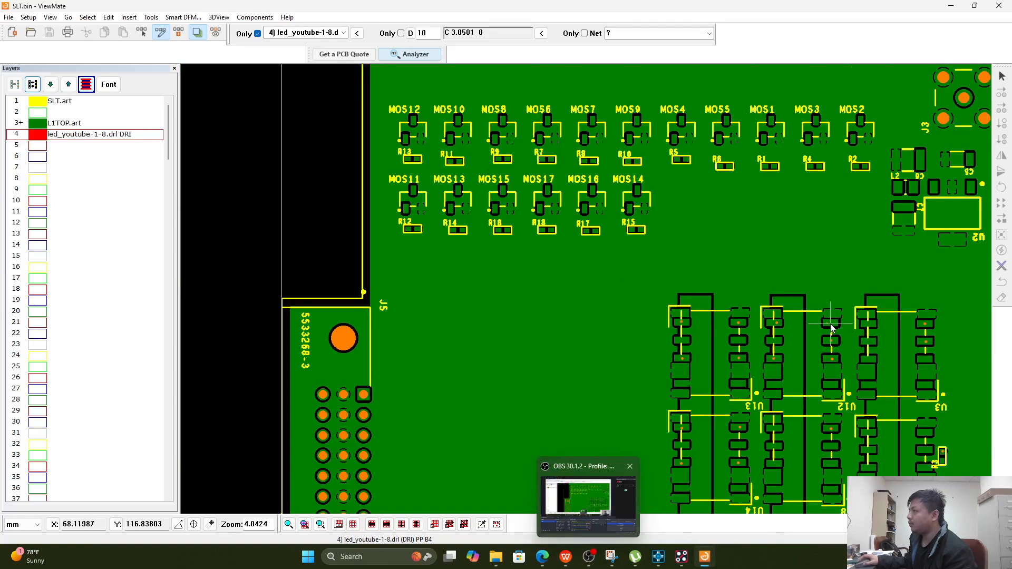
pyautogui.scroll(1, 839, 316)
pyautogui.scroll(-3, 839, 316)
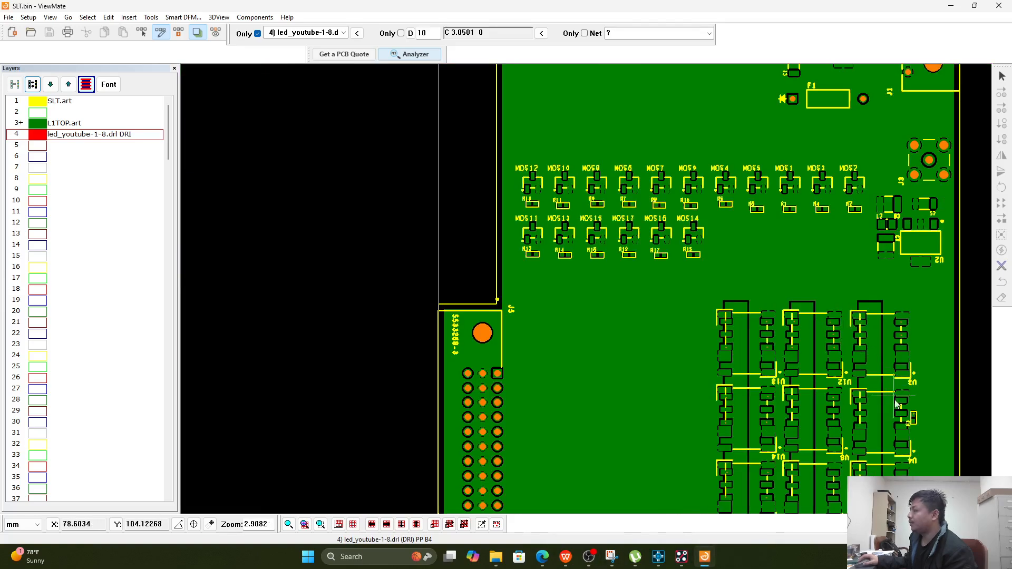
pyautogui.scroll(5, 899, 453)
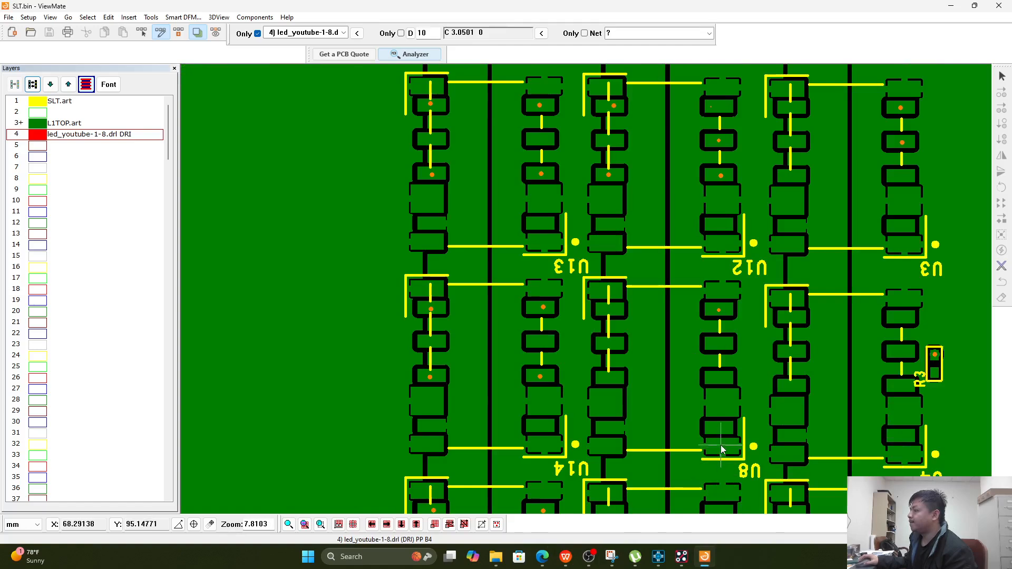
pyautogui.scroll(-1, 738, 402)
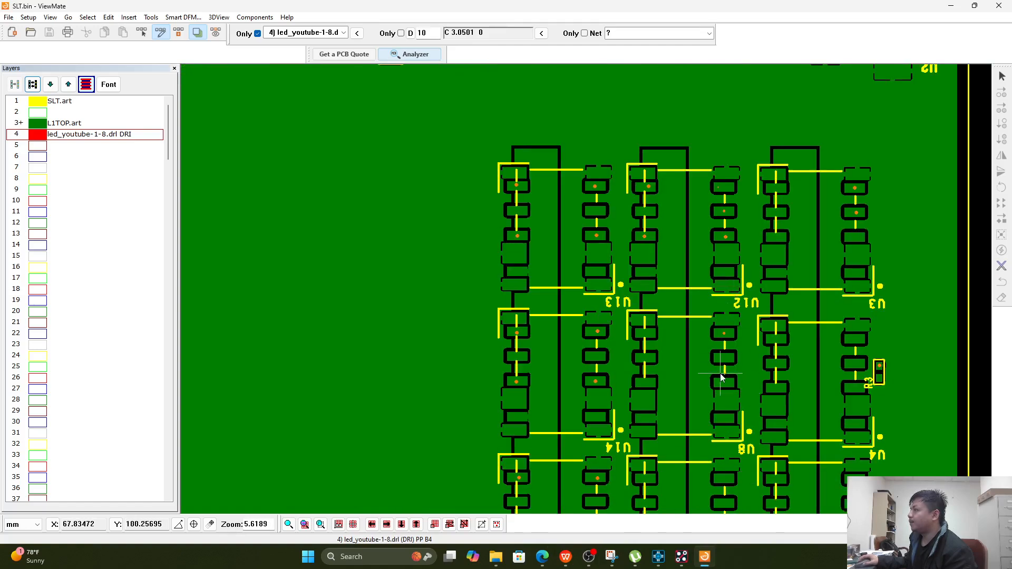
pyautogui.scroll(1, 724, 372)
pyautogui.scroll(-1, 727, 369)
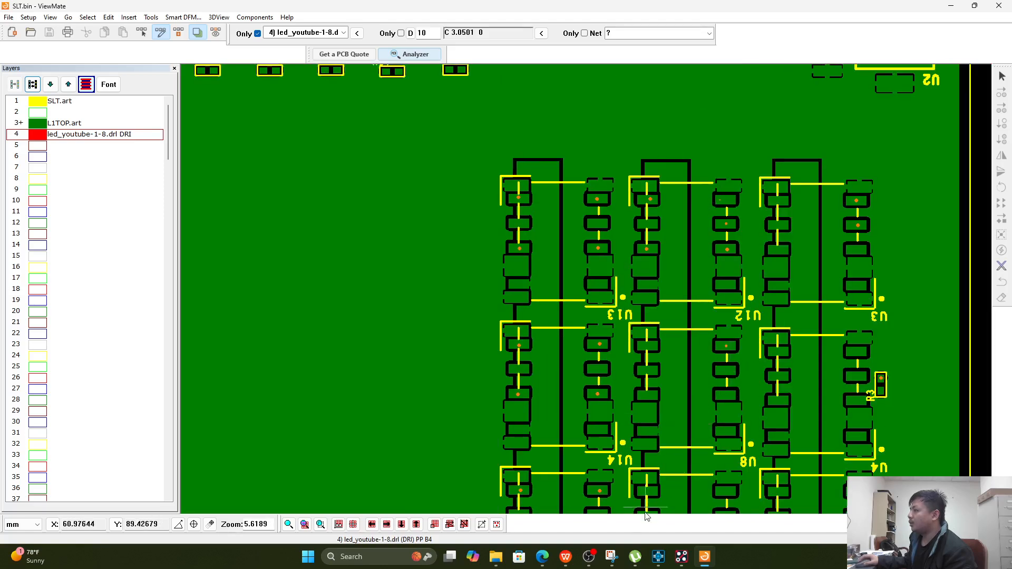
# - Switch to the led_youtube board in Allegro PCB Designer and close the NC Drill dialog
pyautogui.moveTo(682, 557)
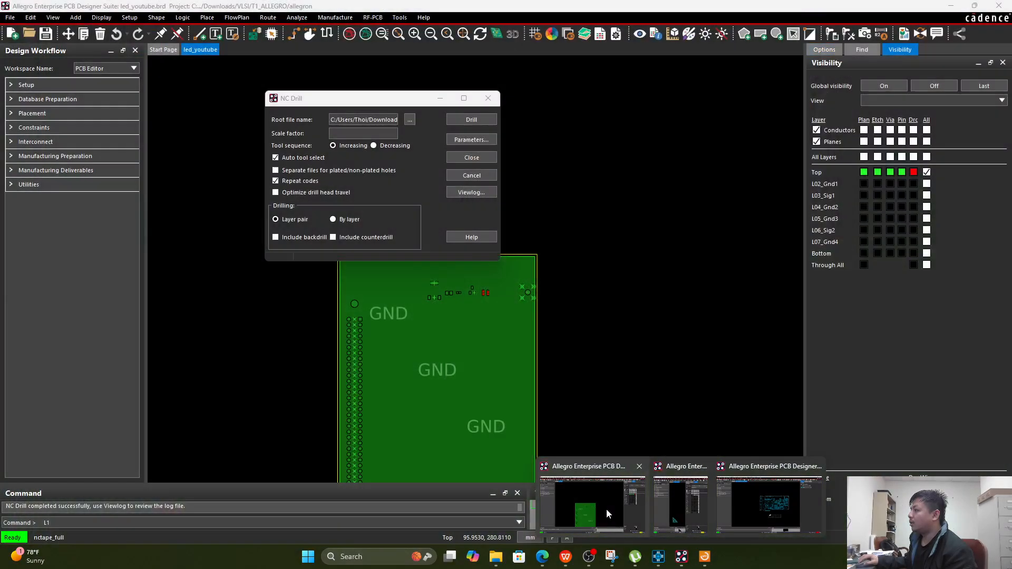
pyautogui.click(606, 508)
pyautogui.click(488, 98)
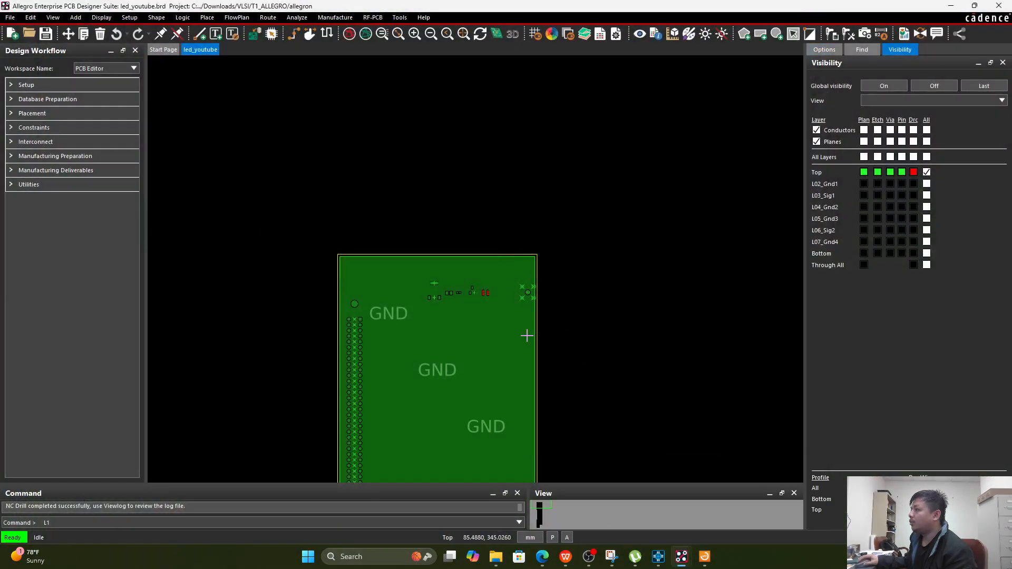
# - Locate relay U12 on the board and identify the via in its CH31 pad using the object find filter
pyautogui.scroll(-3, 527, 336)
pyautogui.scroll(3, 169, 238)
pyautogui.moveTo(366, 438); pyautogui.dragTo(368, 339, button='middle')
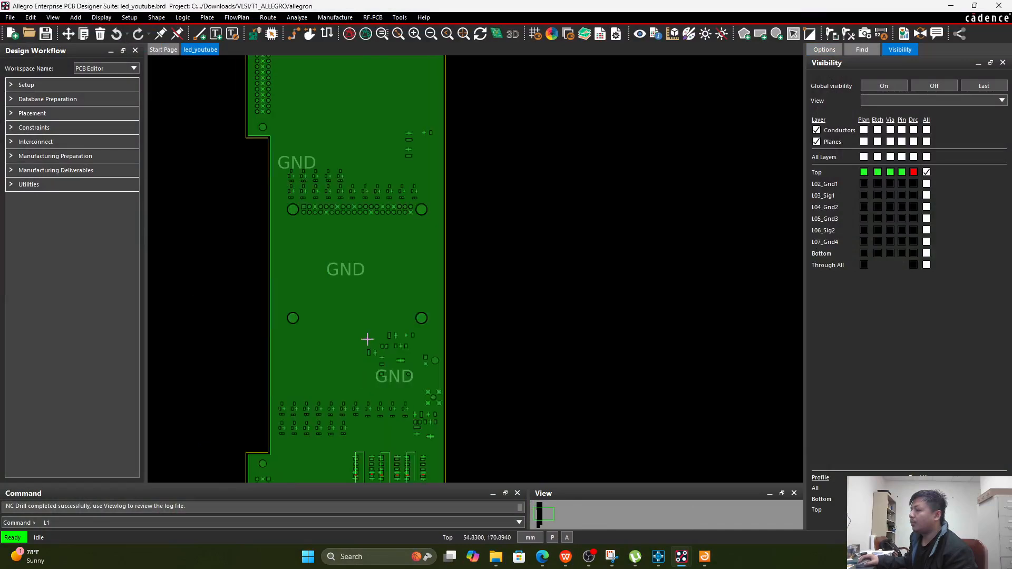
pyautogui.scroll(5, 380, 348)
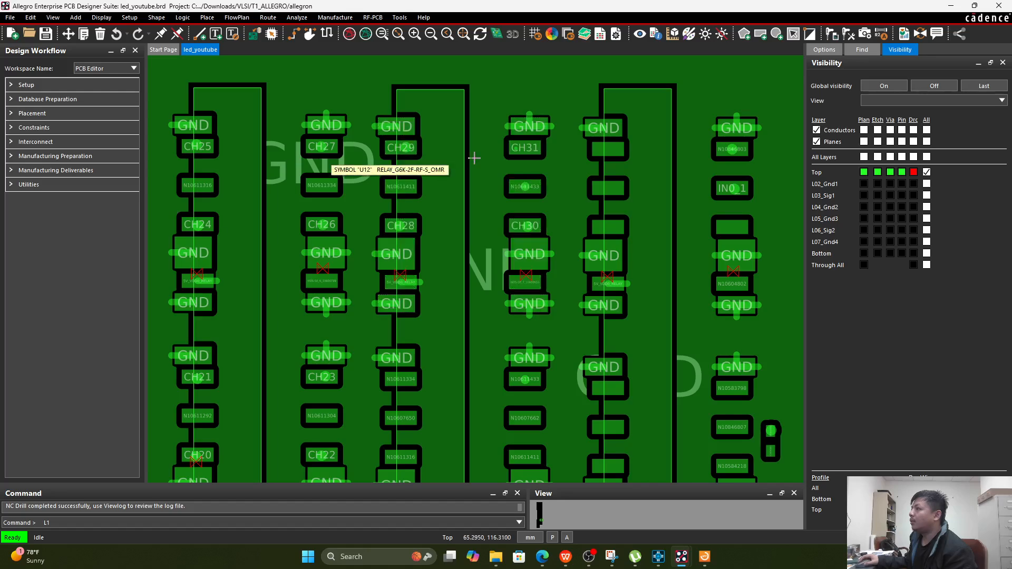
pyautogui.scroll(4, 506, 129)
pyautogui.click(858, 49)
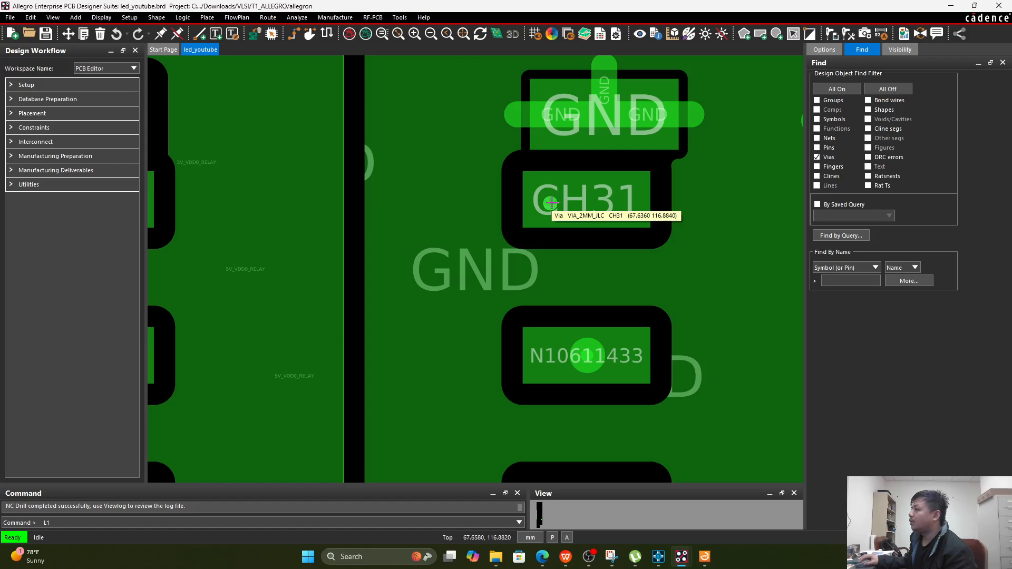
pyautogui.scroll(-2, 652, 201)
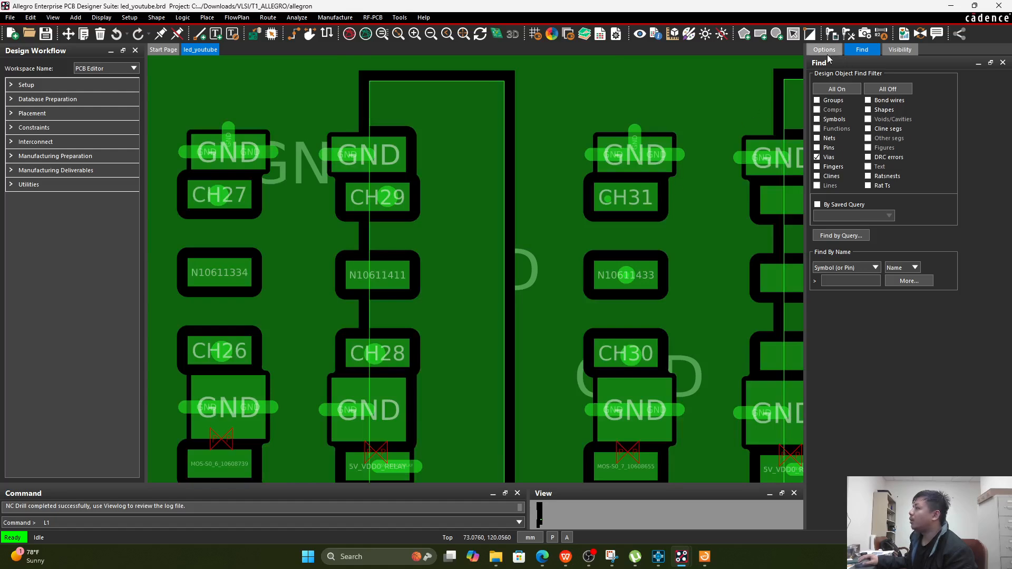
# - Use Add Connect to place a VIA_2P5_JLC via on U12's N10611411 pad, with L03_Sig1 as the alternate layer
pyautogui.click(294, 33)
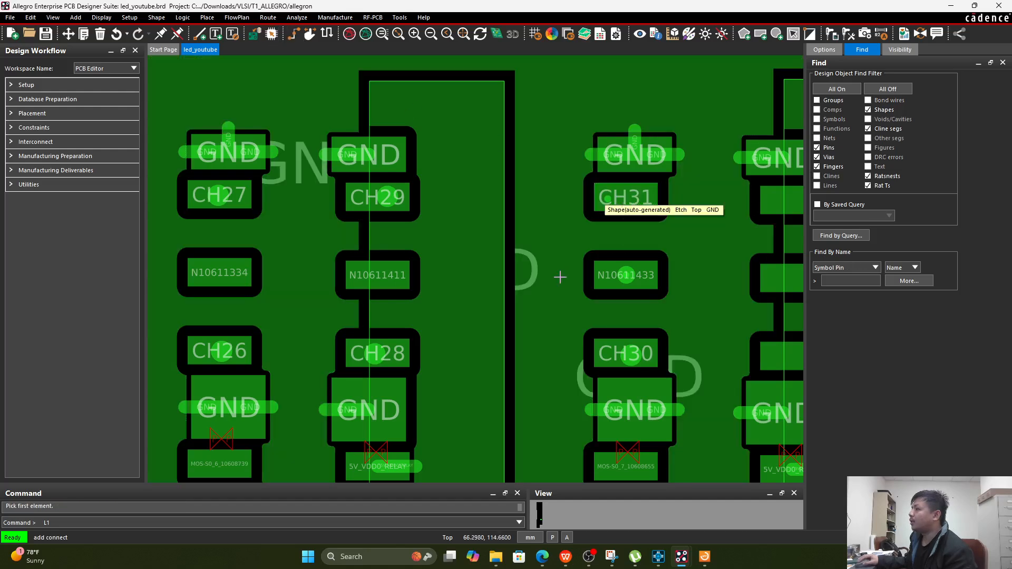
pyautogui.click(376, 274)
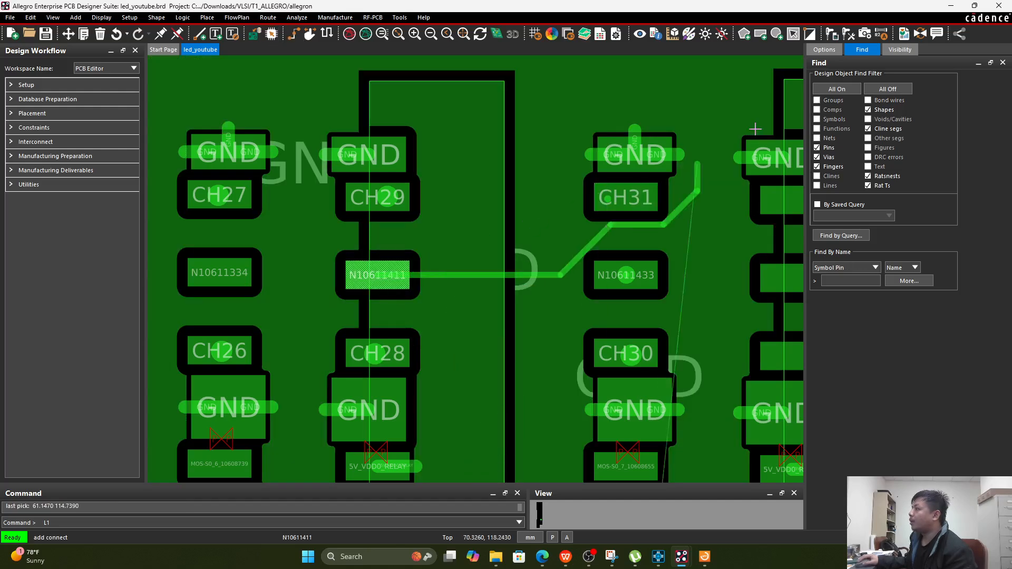
pyautogui.click(825, 51)
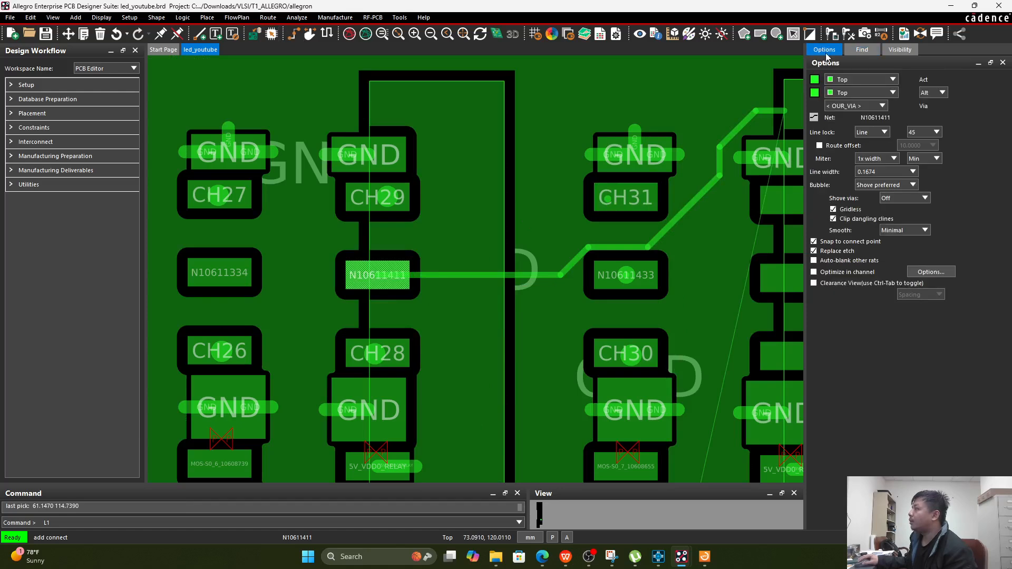
pyautogui.click(870, 95)
pyautogui.click(853, 118)
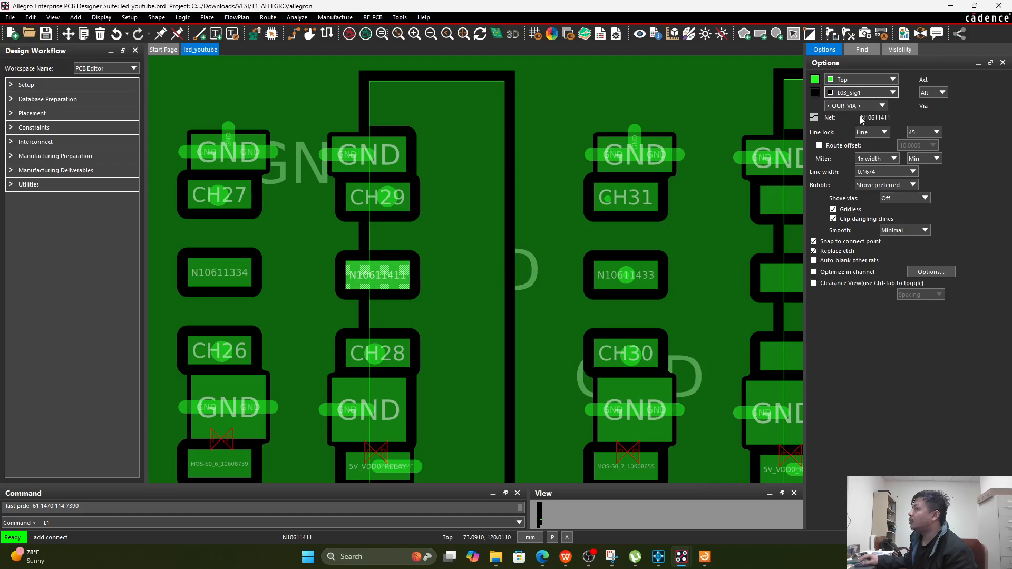
pyautogui.click(874, 107)
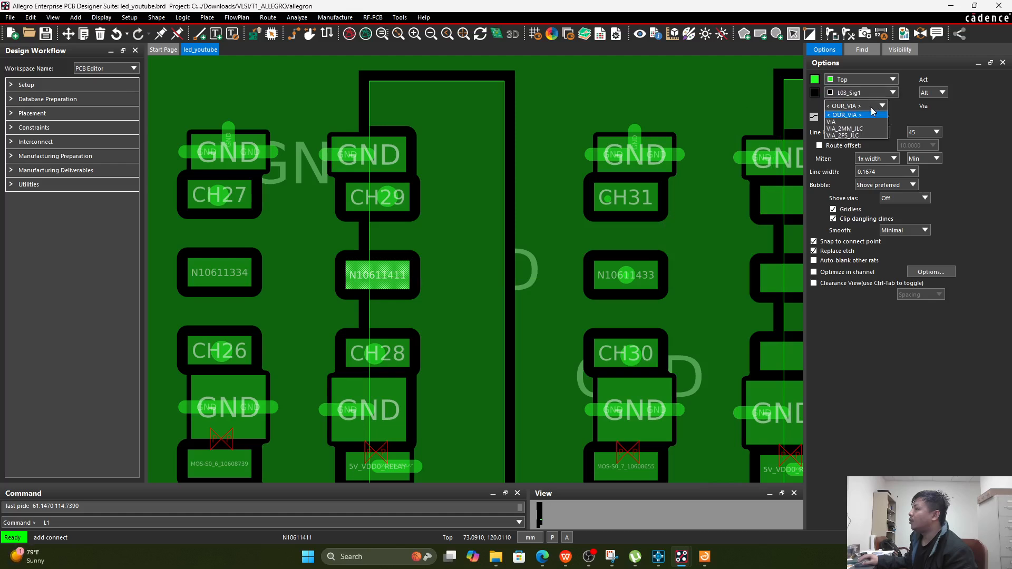
pyautogui.click(842, 136)
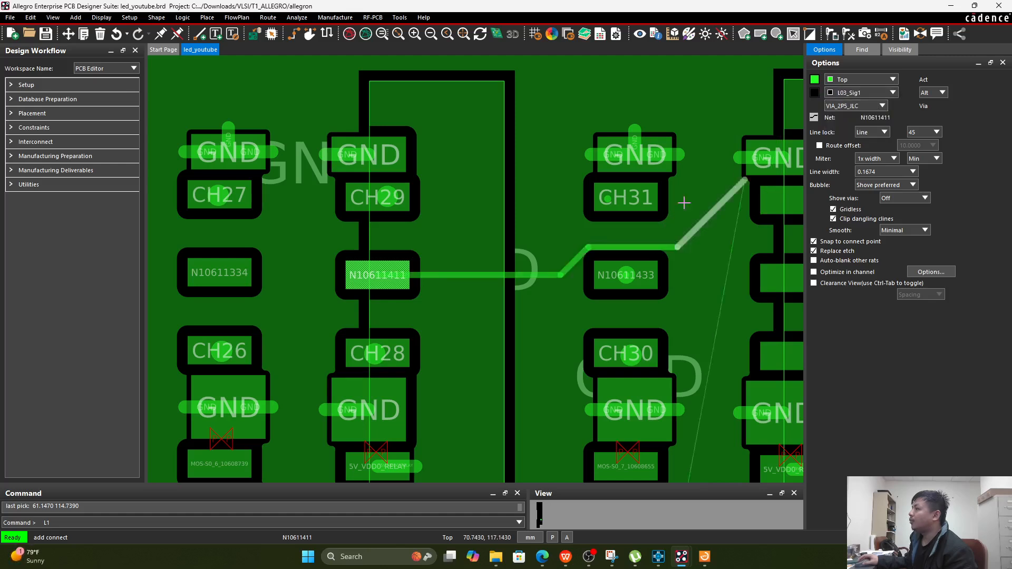
pyautogui.doubleClick(379, 276)
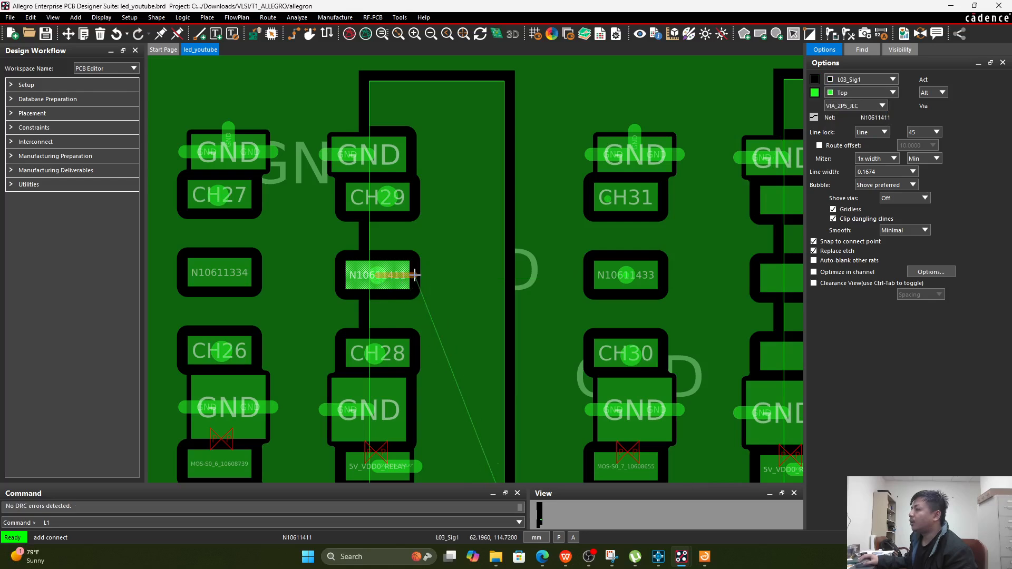
pyautogui.rightClick(414, 274)
pyautogui.click(429, 280)
# - Inspect the new via in the N10611411 pad and save the board, overwriting led_youtube.brd
pyautogui.scroll(2, 425, 271)
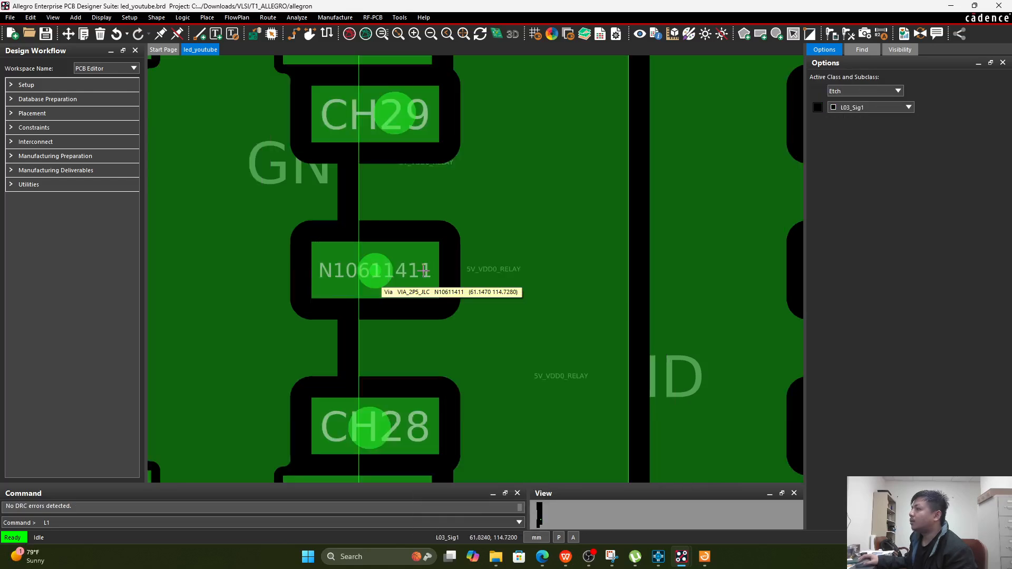
pyautogui.scroll(1, 406, 272)
pyautogui.scroll(-1, 396, 273)
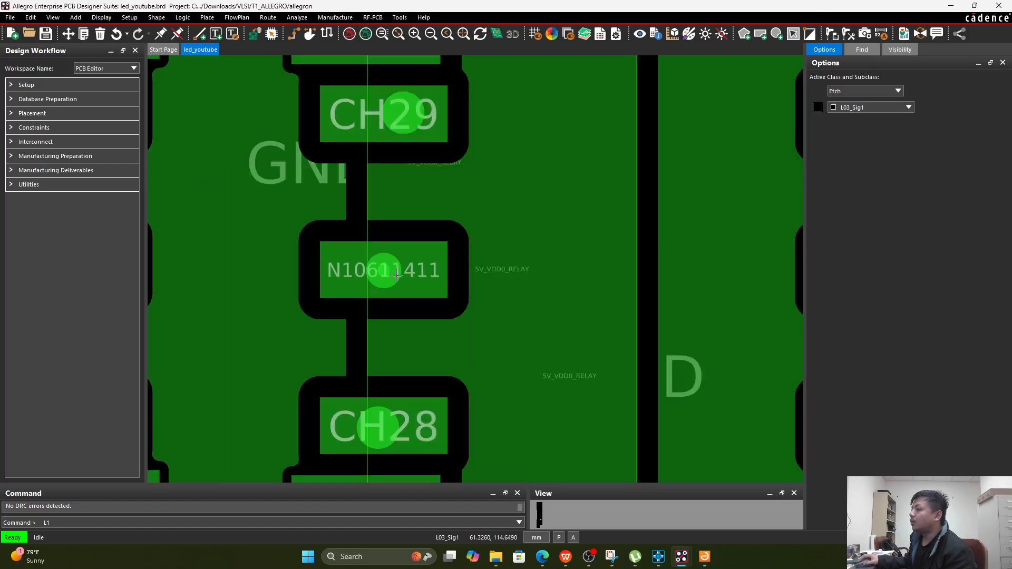
pyautogui.scroll(3, 400, 275)
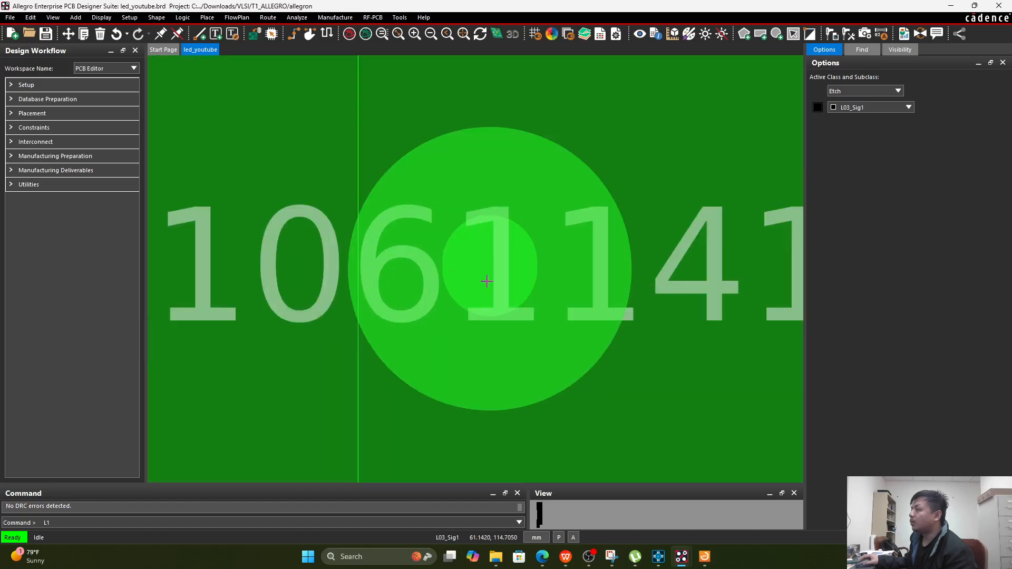
pyautogui.scroll(-1, 486, 282)
pyautogui.scroll(-1, 512, 284)
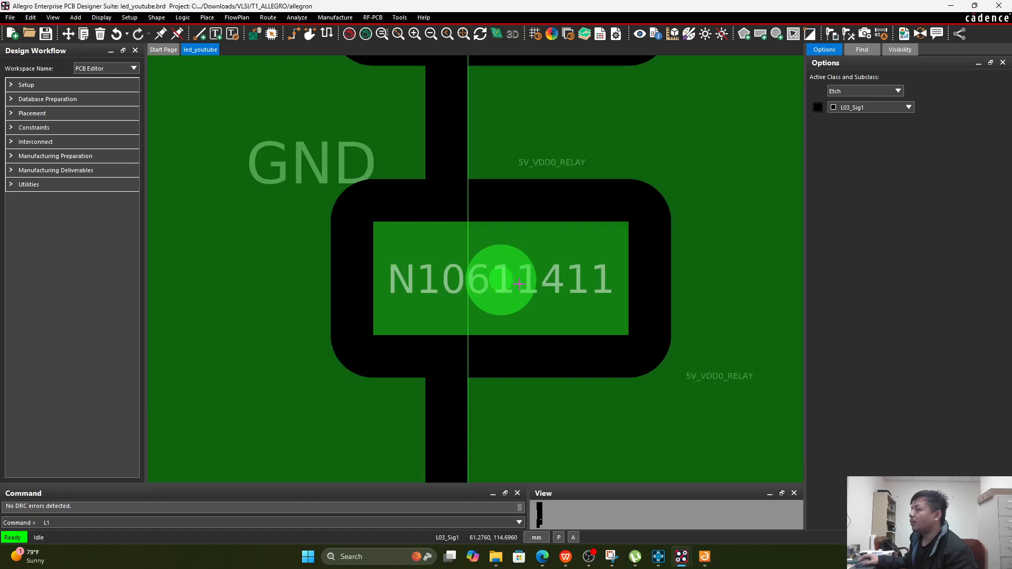
pyautogui.scroll(-3, 533, 283)
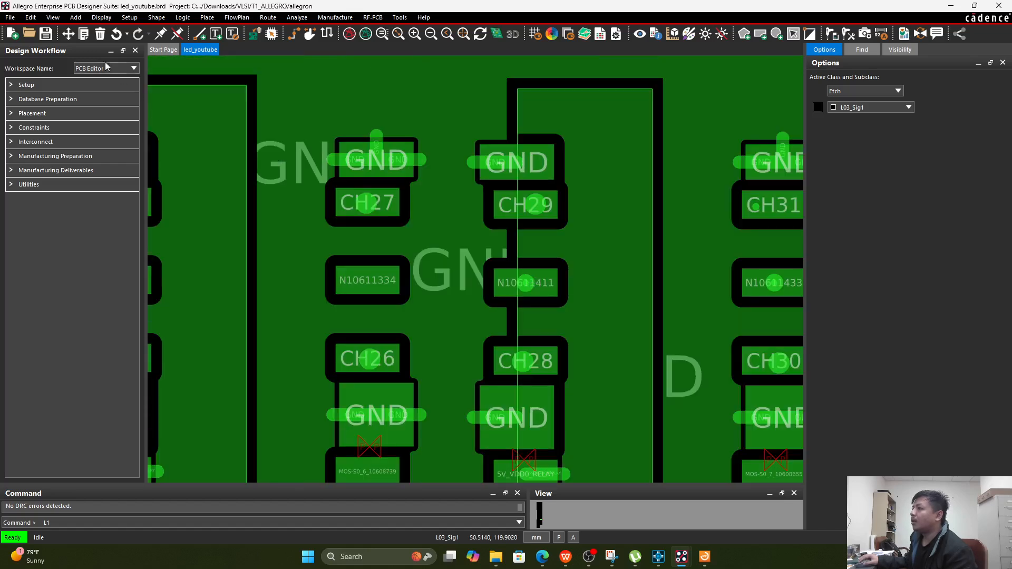
pyautogui.click(46, 34)
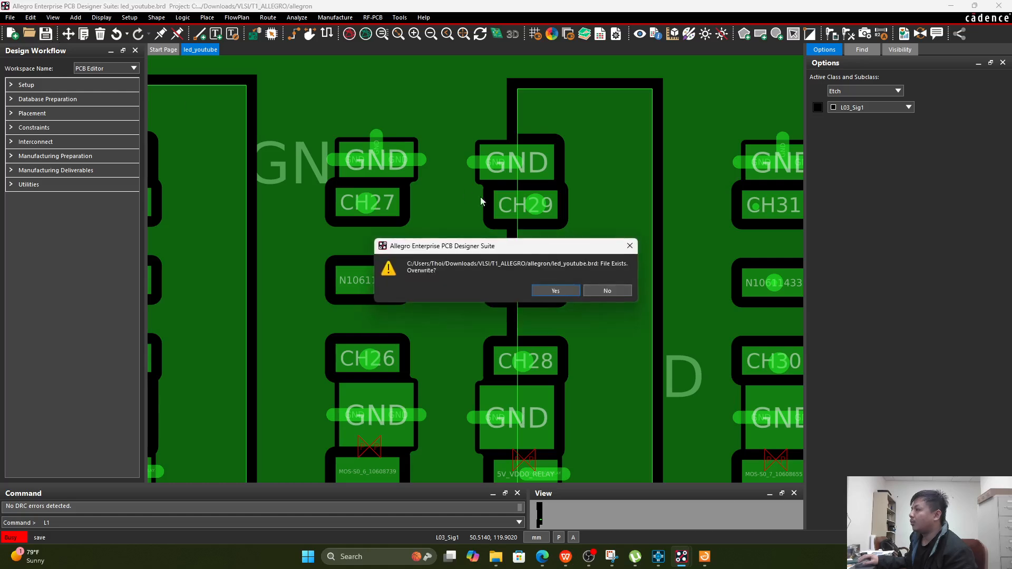
pyautogui.click(556, 291)
pyautogui.scroll(-3, 550, 261)
pyautogui.scroll(4, 556, 259)
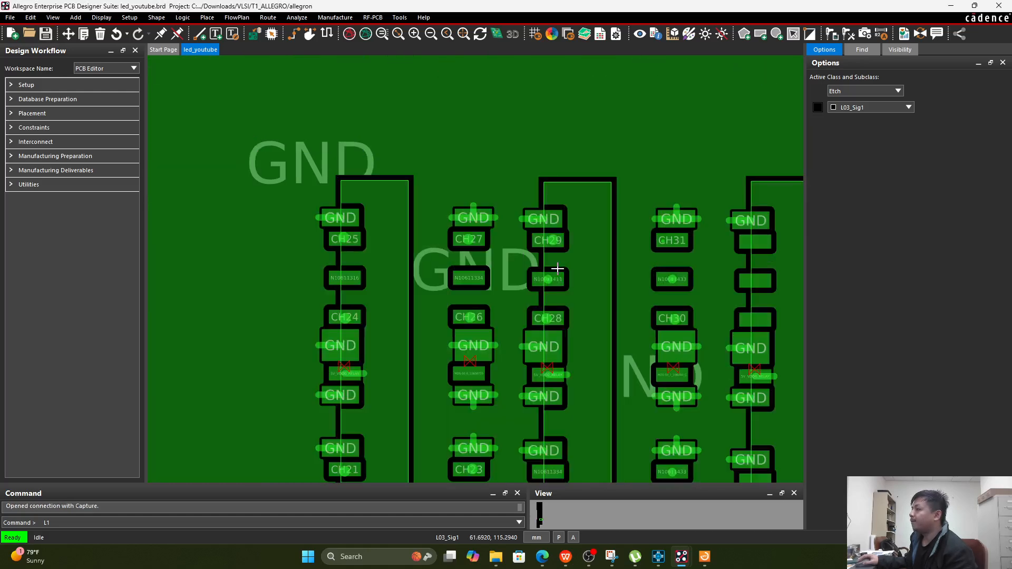
pyautogui.scroll(-3, 556, 270)
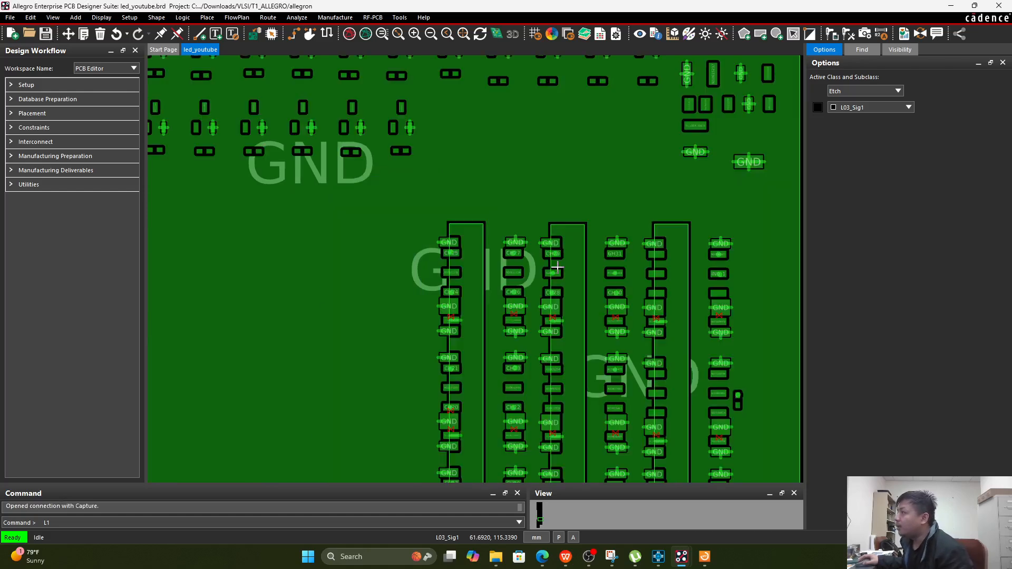
pyautogui.scroll(3, 557, 268)
pyautogui.scroll(-3, 557, 268)
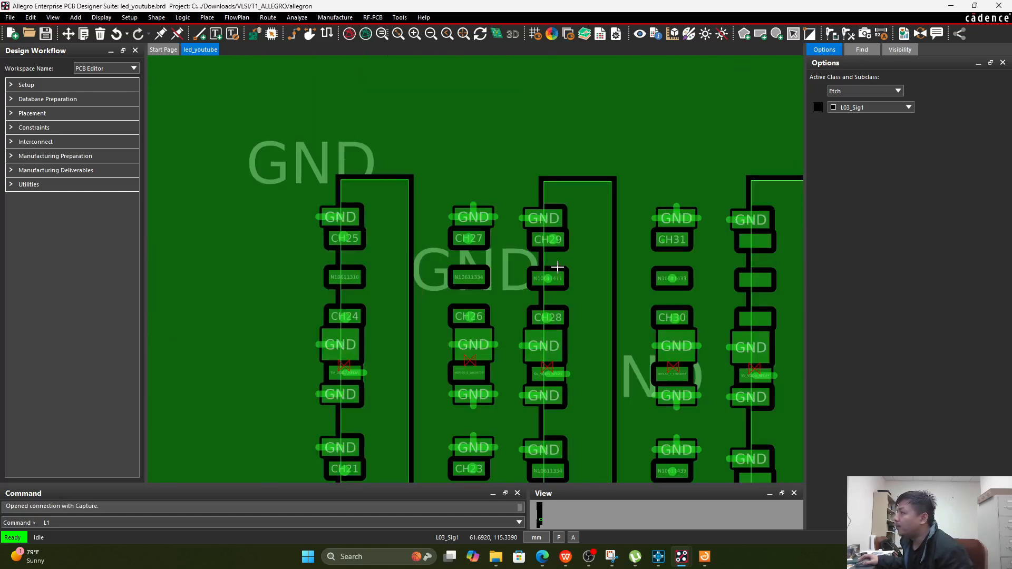
pyautogui.scroll(3, 557, 267)
pyautogui.scroll(-3, 555, 269)
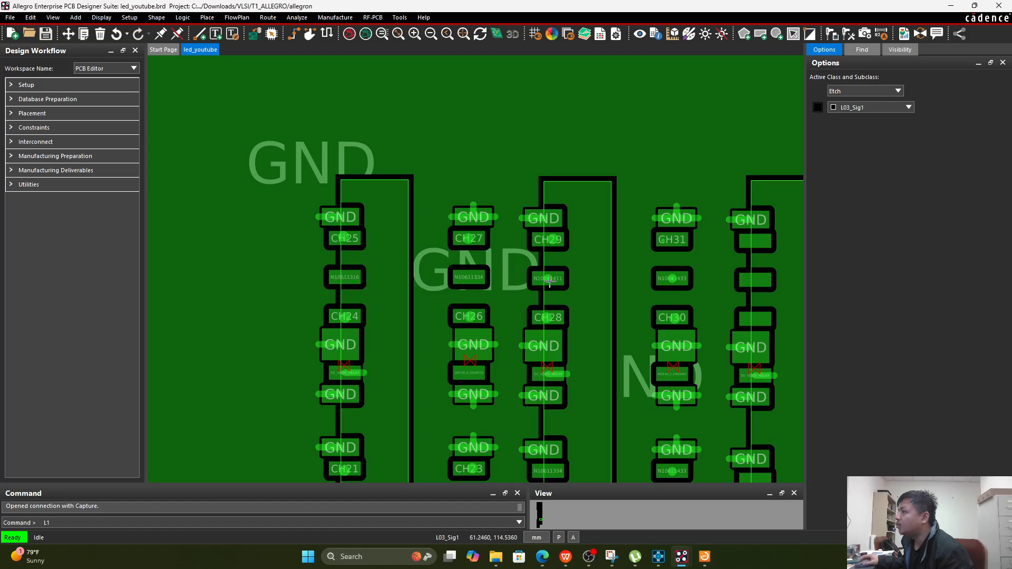
pyautogui.scroll(-2, 548, 278)
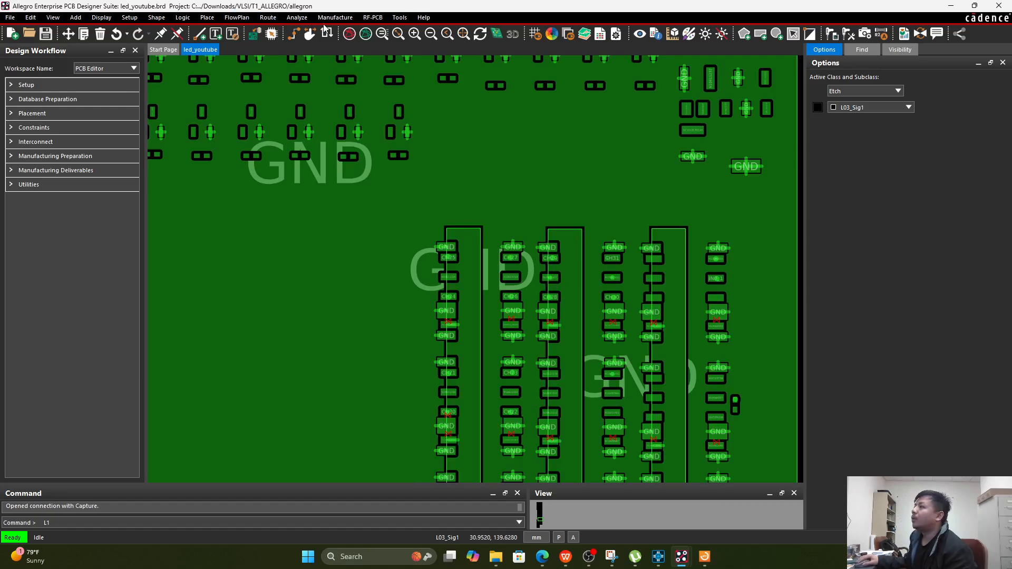
# - Review the NC parameters in the NC Drill setup and regenerate the drill data with root file name led_youtube.drl
pyautogui.click(340, 21)
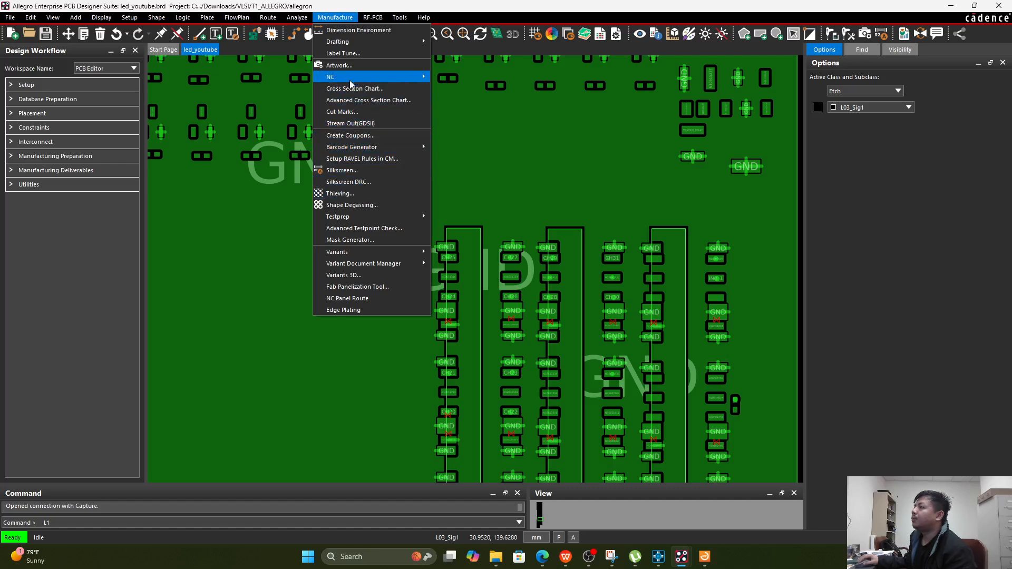
pyautogui.moveTo(349, 79)
pyautogui.click(453, 124)
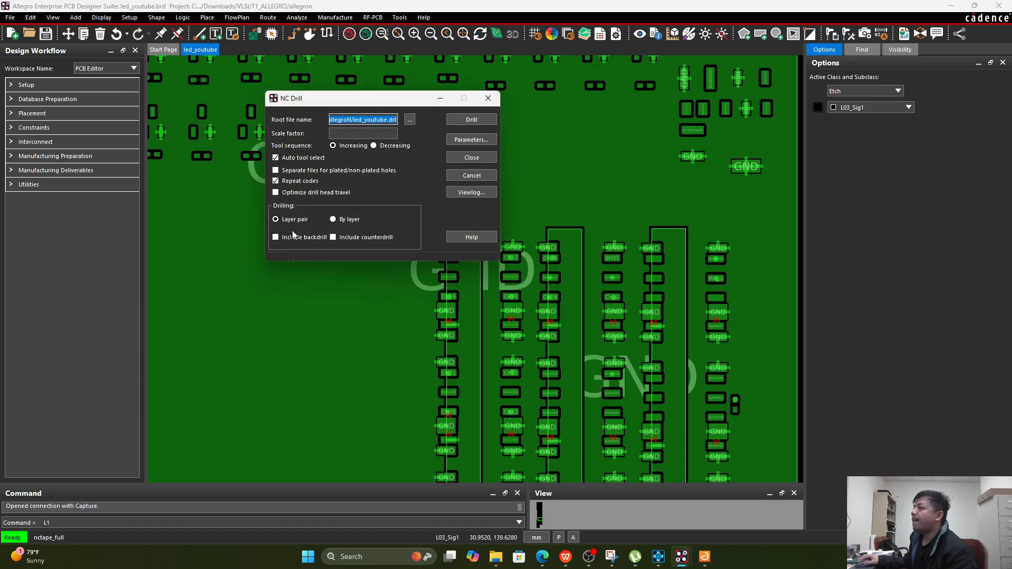
pyautogui.click(353, 121)
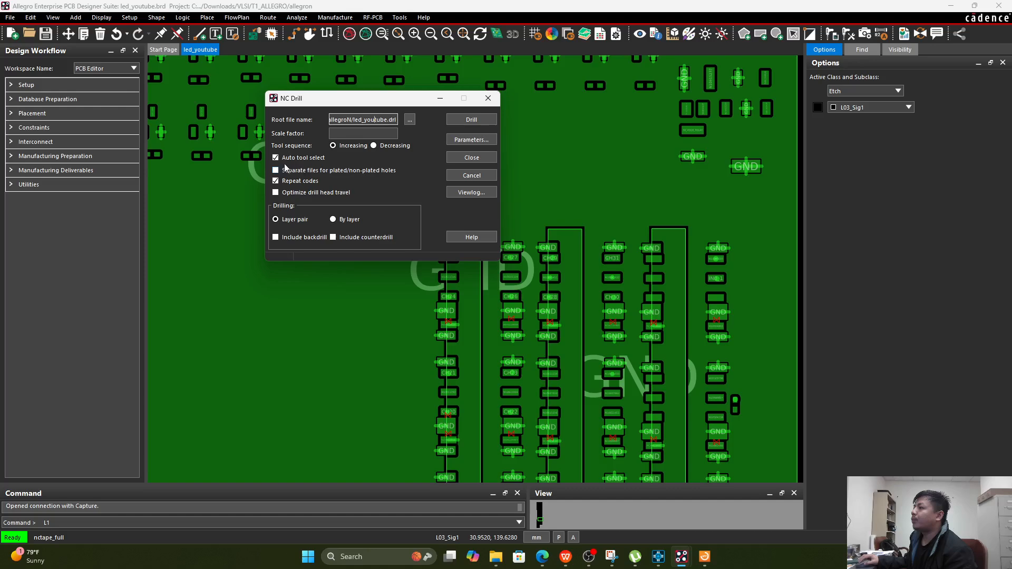
pyautogui.click(467, 140)
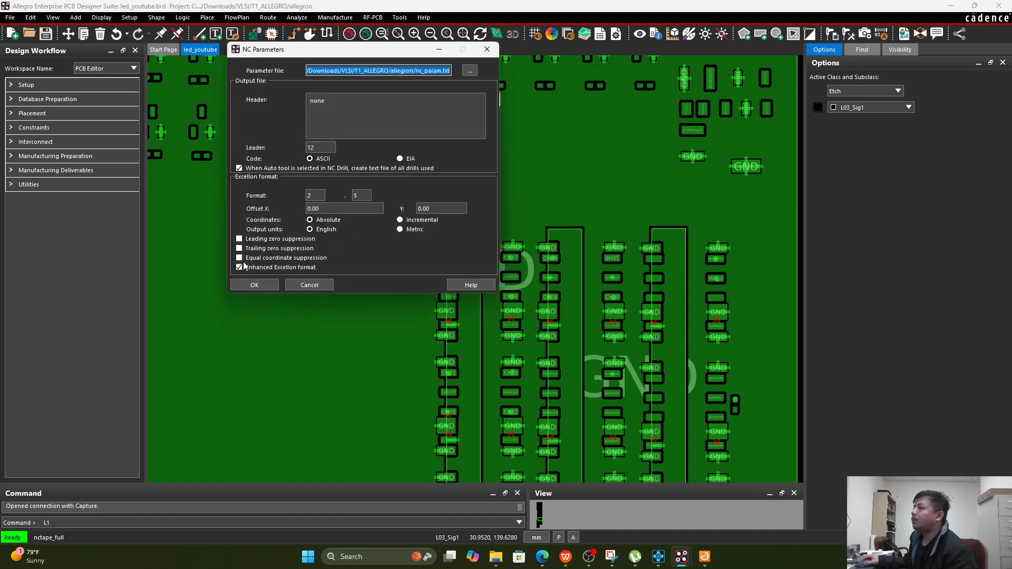
pyautogui.click(487, 49)
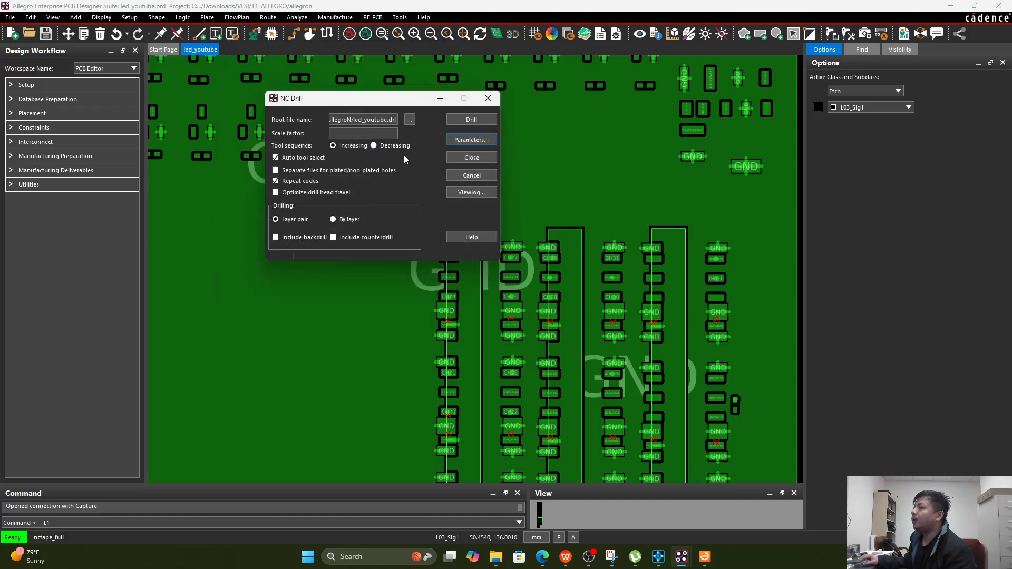
pyautogui.click(471, 119)
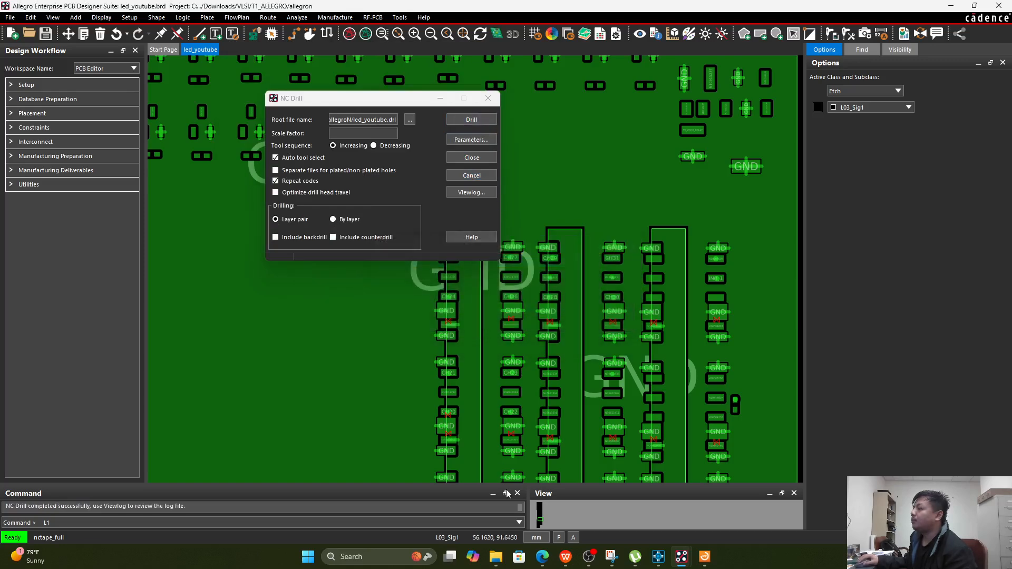
# - Import the regenerated led_youtube-1-8.drl from the allegroN folder into ViewMate as layer 5 and maximize the ViewMate window
pyautogui.click(496, 558)
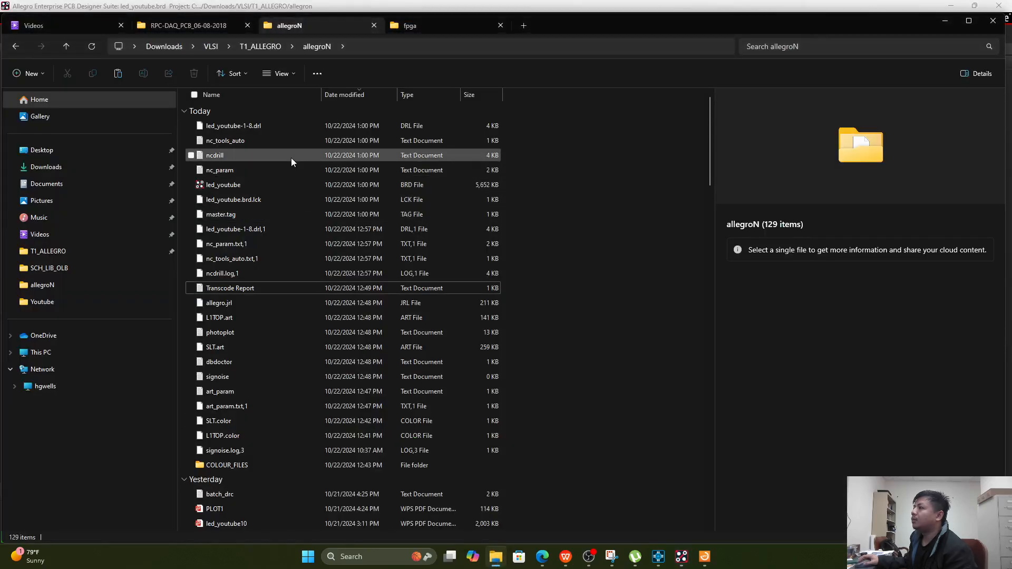
pyautogui.click(315, 127)
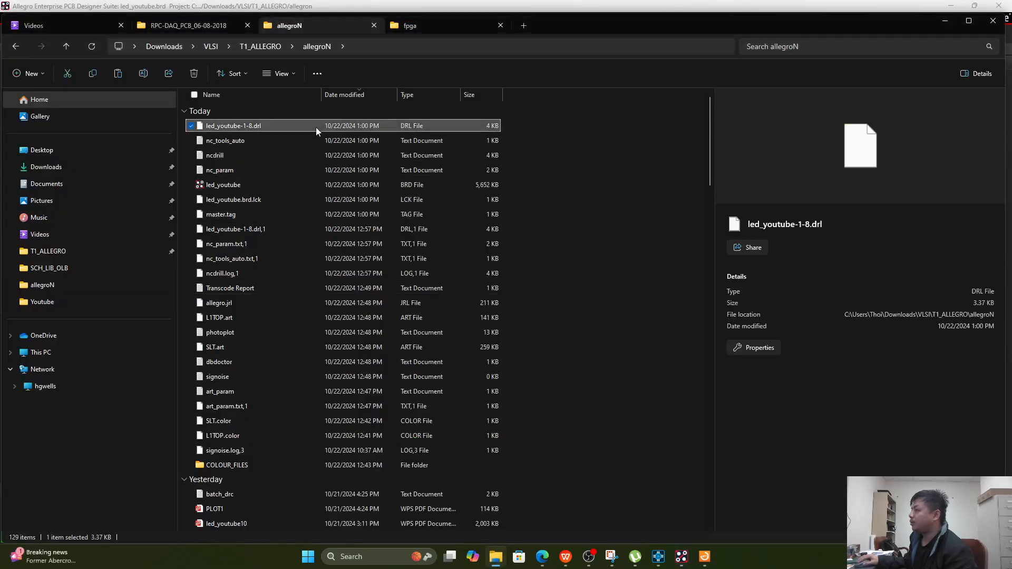
pyautogui.click(704, 556)
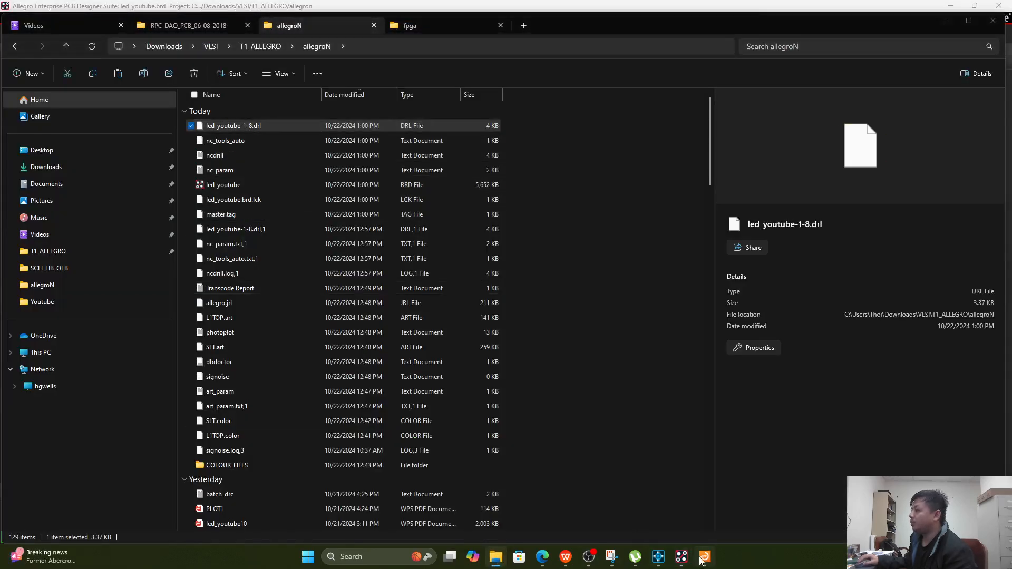
pyautogui.moveTo(502, 5); pyautogui.dragTo(716, 81)
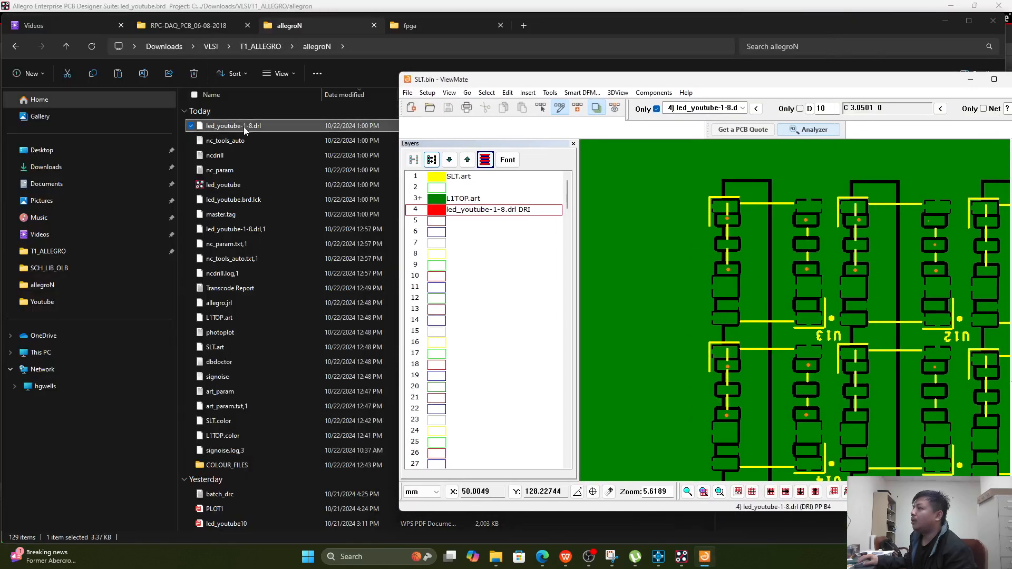
pyautogui.moveTo(232, 127); pyautogui.dragTo(446, 227)
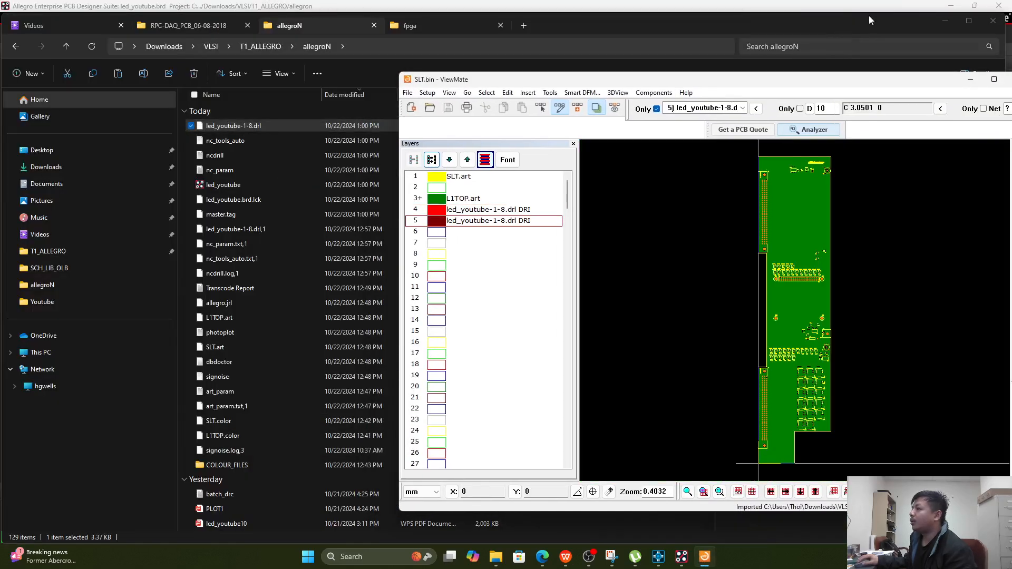
pyautogui.doubleClick(767, 79)
# - Examine the relay pads around U12 and U13, comparing the new drill hits with those of the earlier drill layer
pyautogui.scroll(4, 601, 359)
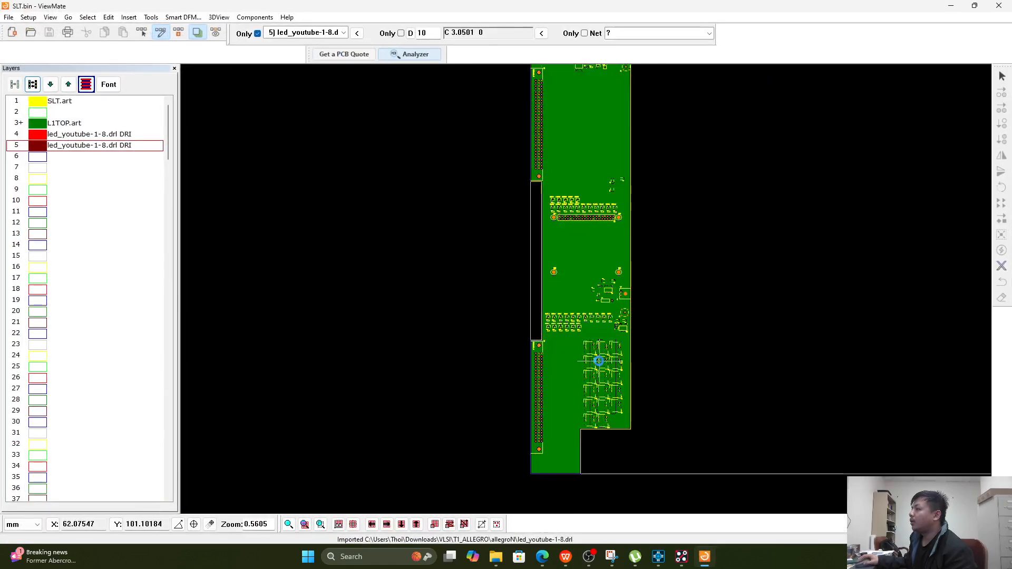
pyautogui.scroll(10, 599, 362)
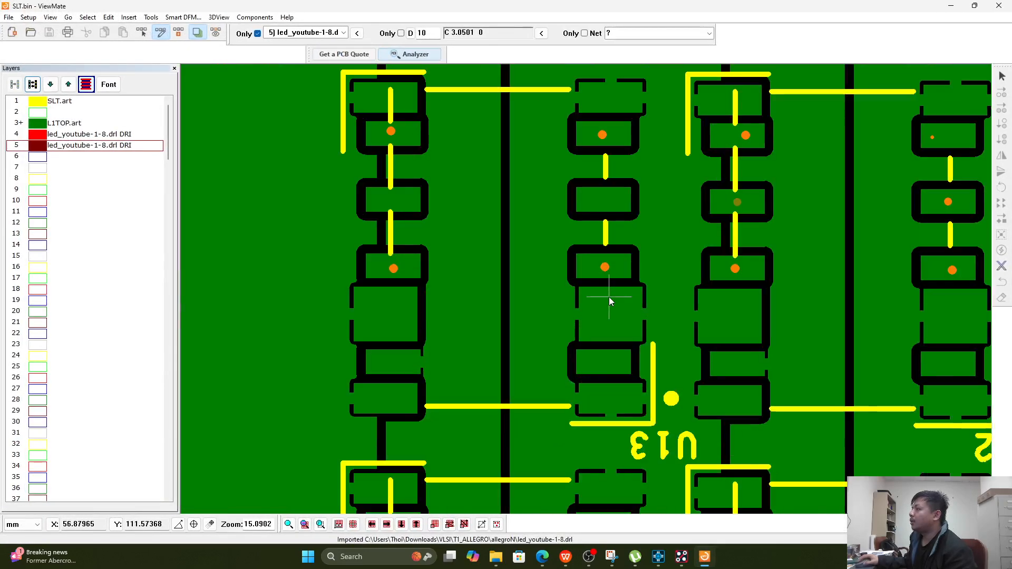
pyautogui.scroll(4, 738, 208)
pyautogui.scroll(-2, 740, 195)
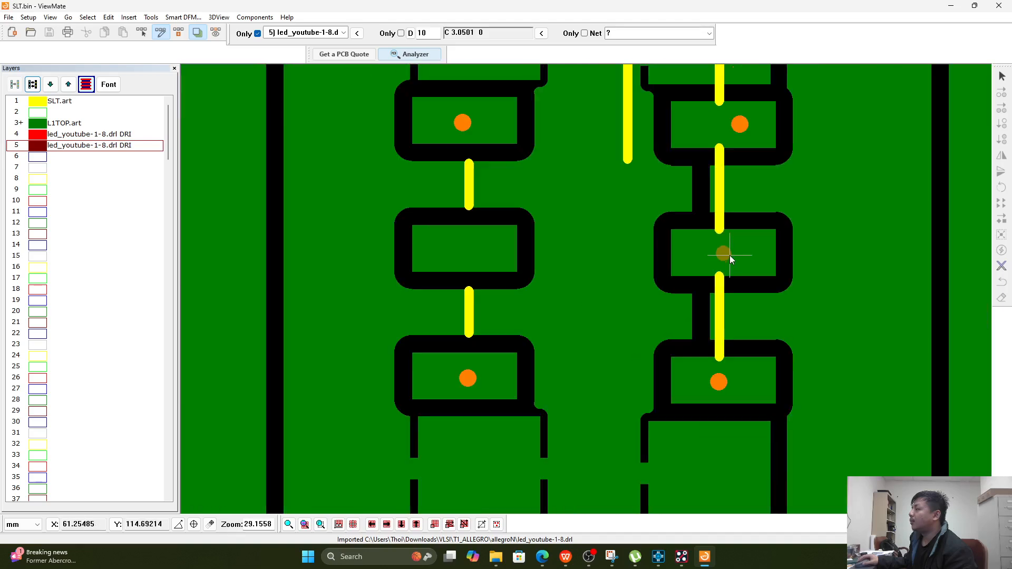
pyautogui.scroll(-3, 605, 248)
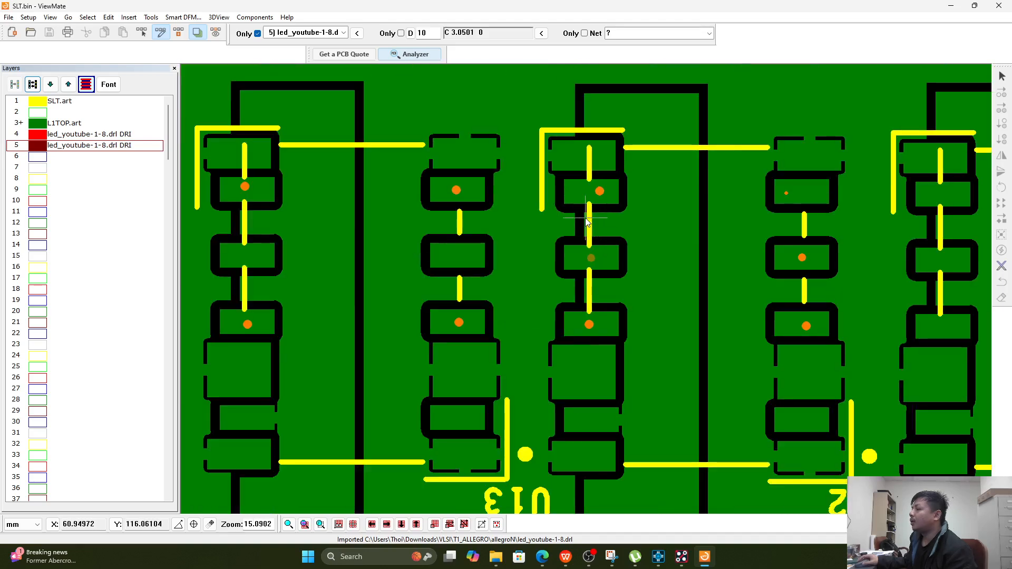
pyautogui.scroll(3, 605, 213)
pyautogui.scroll(1, 591, 305)
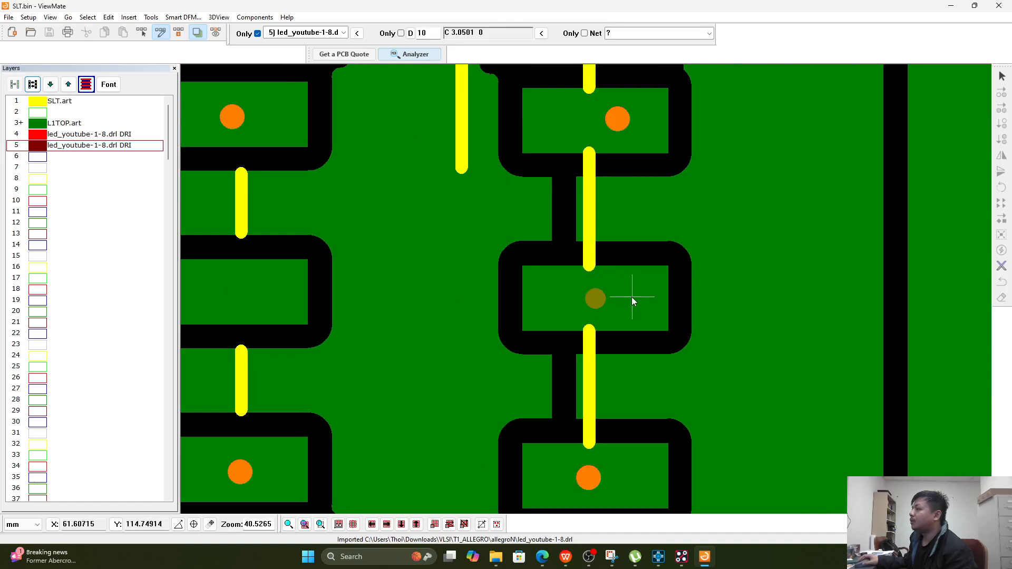
# - Hide the earlier drill data on layer 4 and inspect the added via's hole in the U12 pad
pyautogui.click(42, 135)
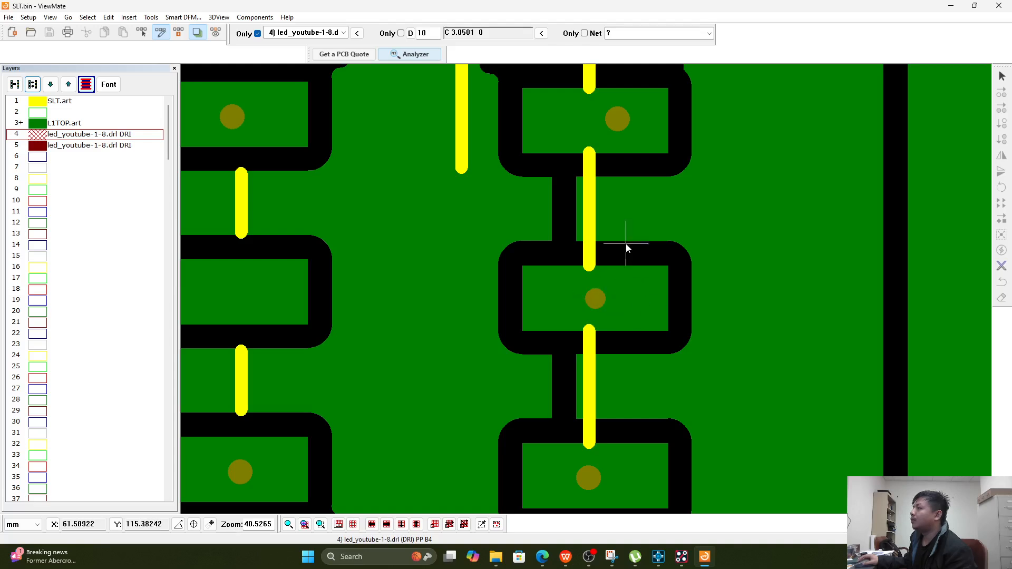
pyautogui.scroll(-4, 621, 152)
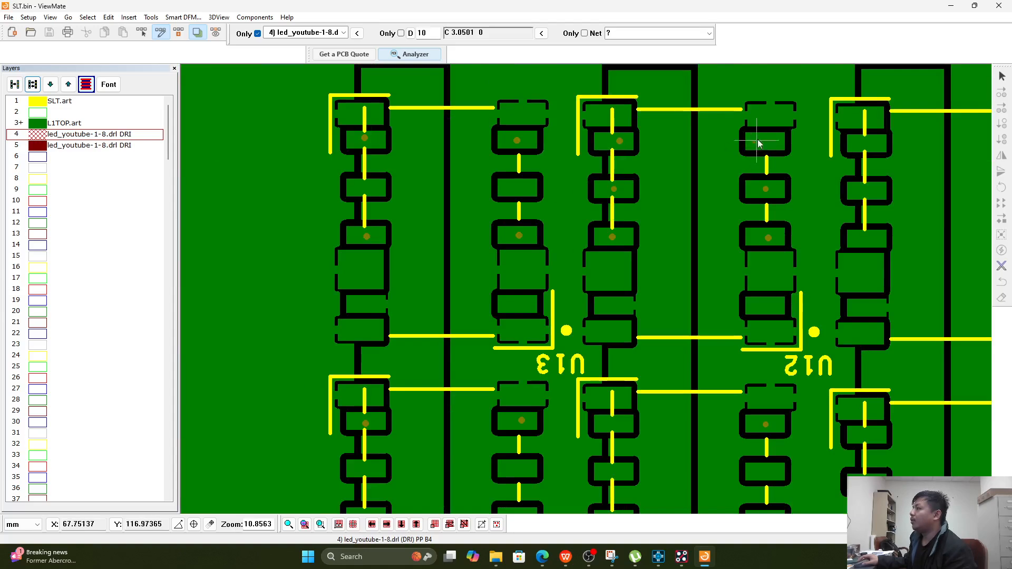
pyautogui.scroll(2, 747, 157)
pyautogui.scroll(2, 480, 242)
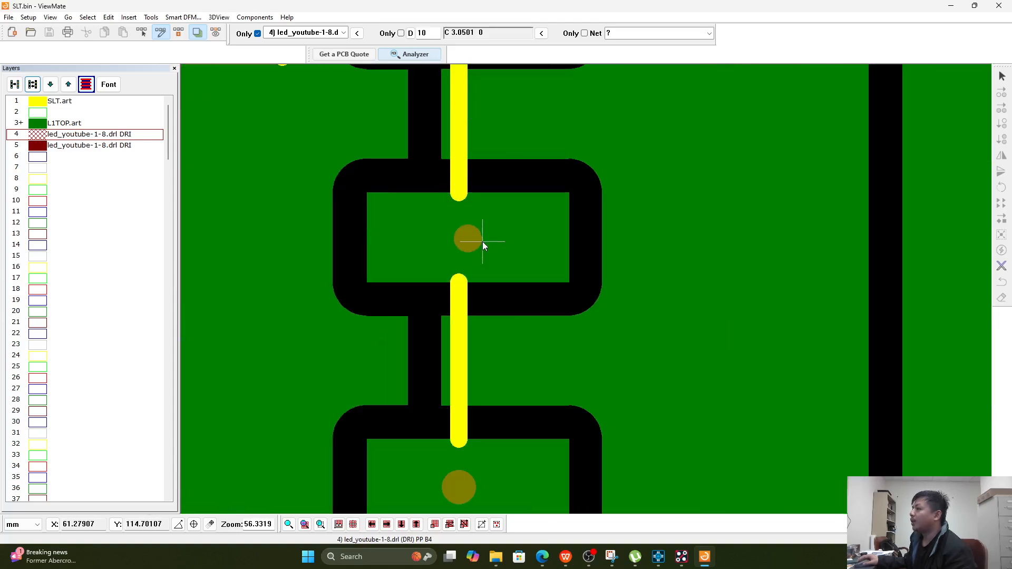
# - Switch from the Gerber viewer to Allegro PCB Designer and close the NC Drill dialog
pyautogui.scroll(-8, 482, 241)
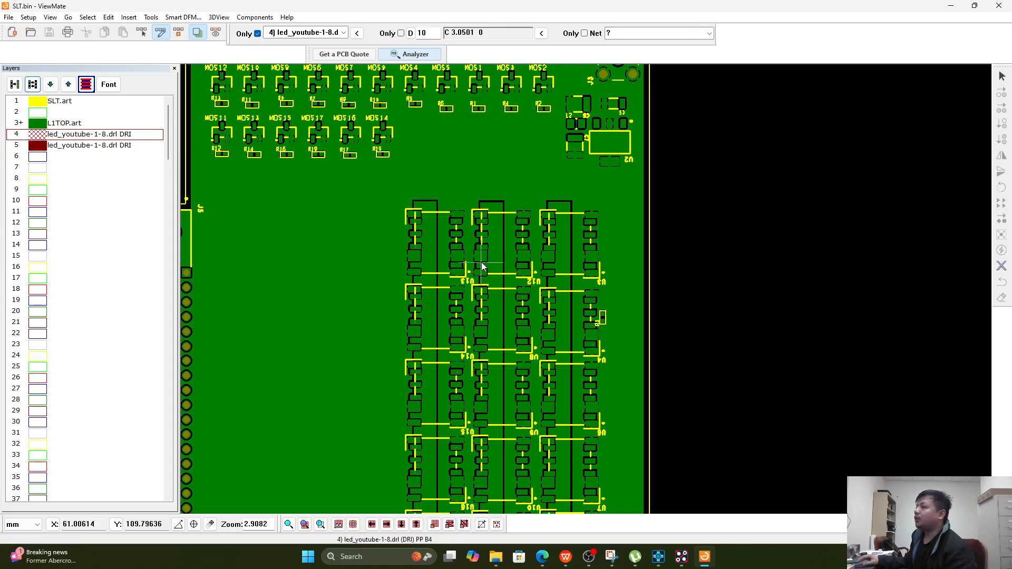
pyautogui.scroll(-4, 482, 261)
pyautogui.scroll(-1, 378, 255)
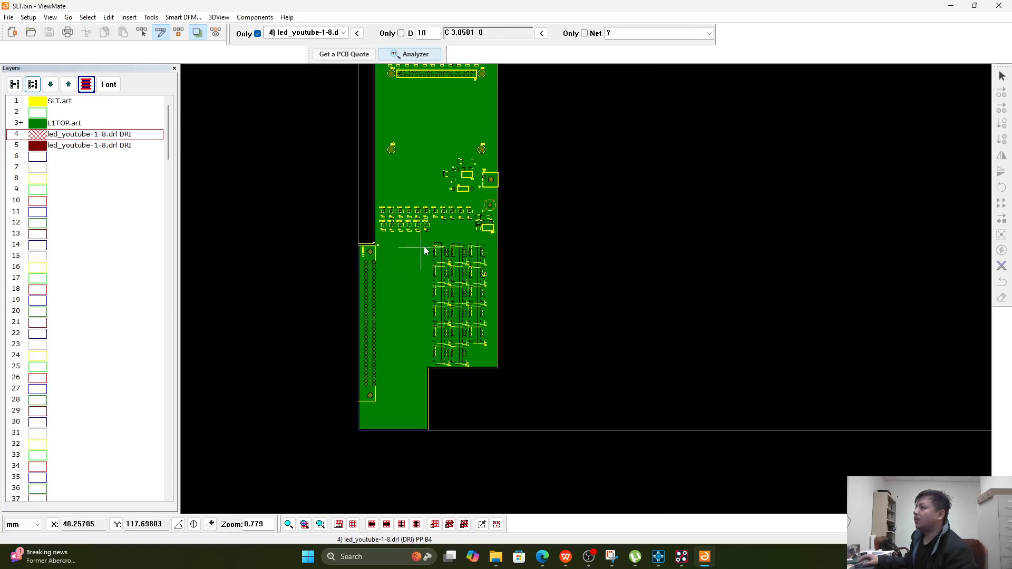
pyautogui.click(952, 8)
pyautogui.click(951, 9)
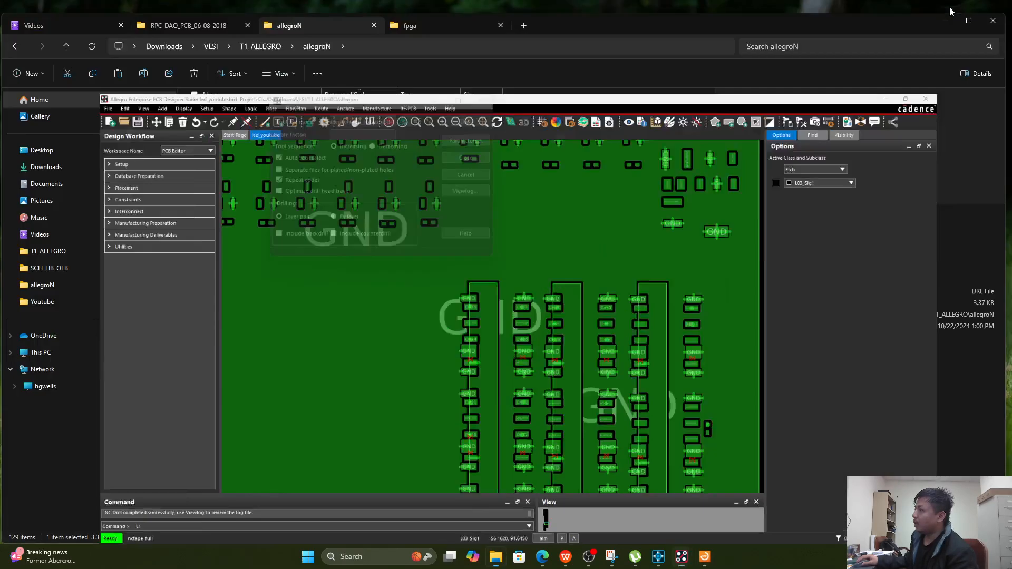
pyautogui.click(681, 557)
pyautogui.click(604, 506)
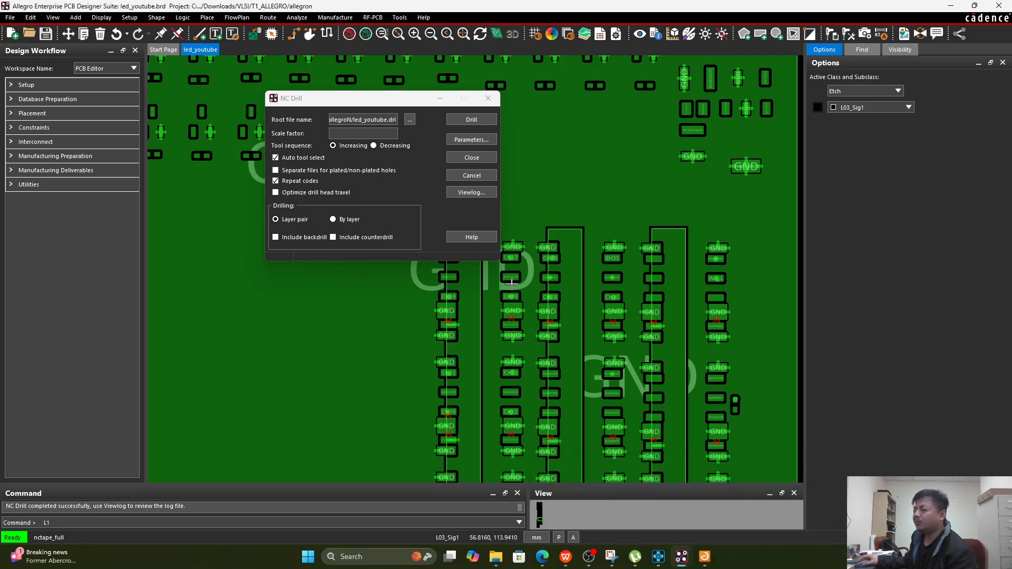
pyautogui.click(488, 98)
# - Start saving a new color view and enter PMT as its name
pyautogui.click(57, 19)
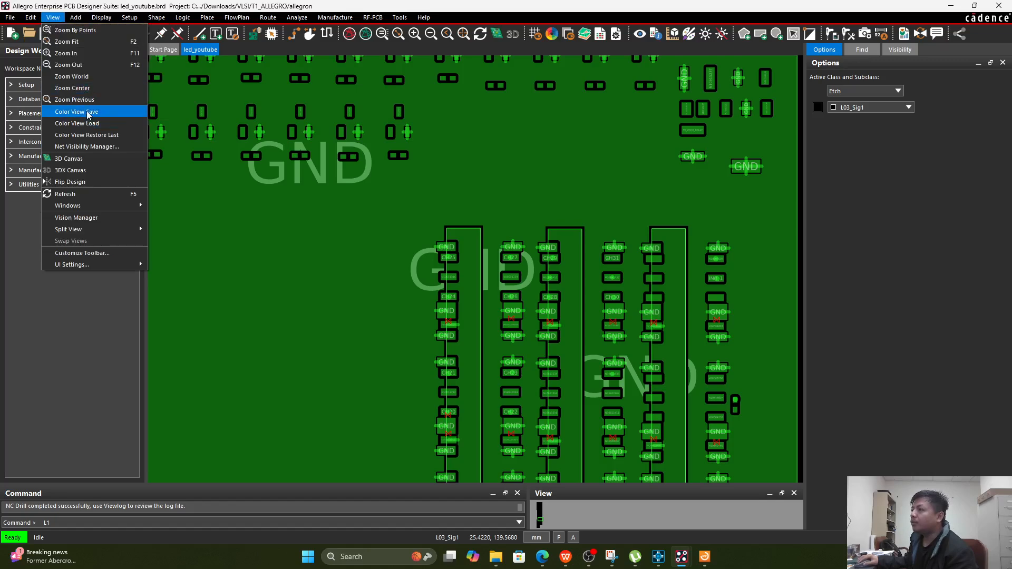
pyautogui.click(87, 115)
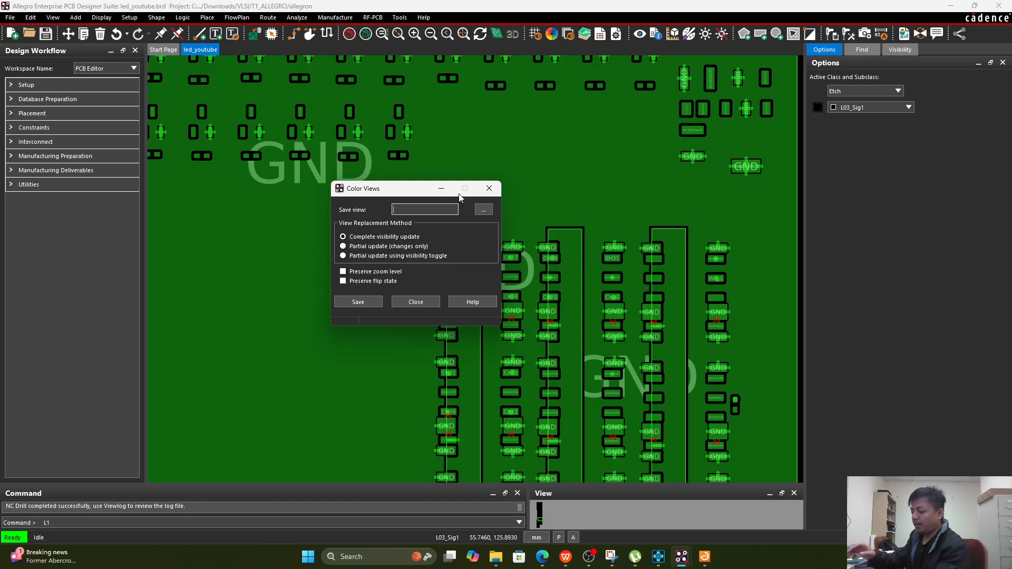
pyautogui.write('PMT')
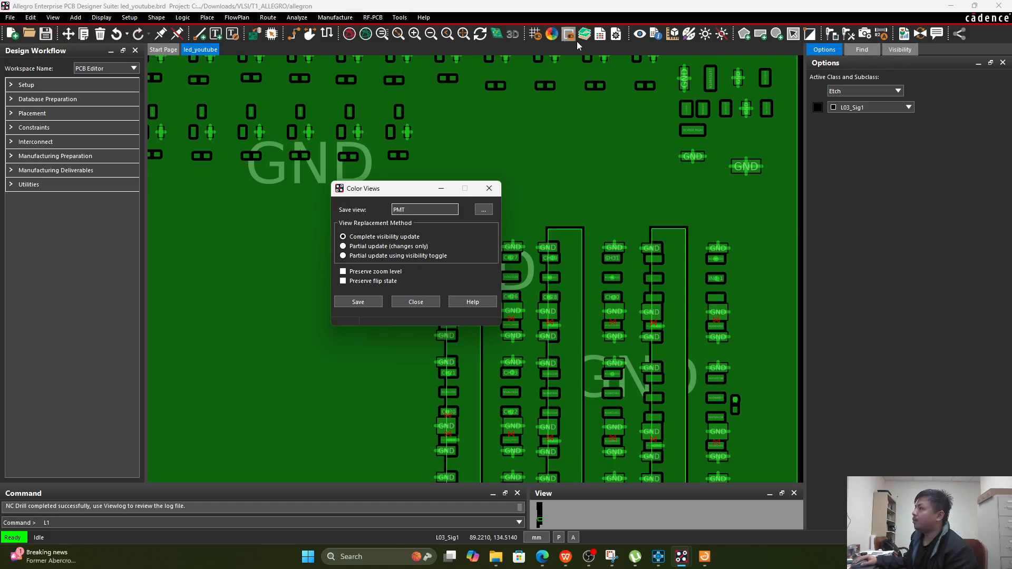
# - Turn off global visibility for all layers in the Color Dialog and move the Color Views dialog aside
pyautogui.click(553, 35)
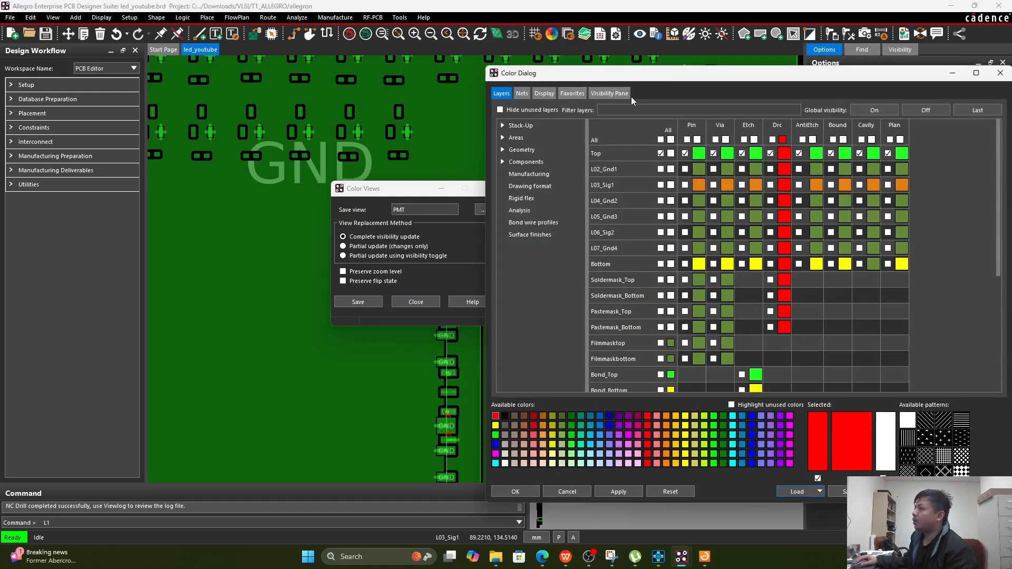
pyautogui.click(933, 110)
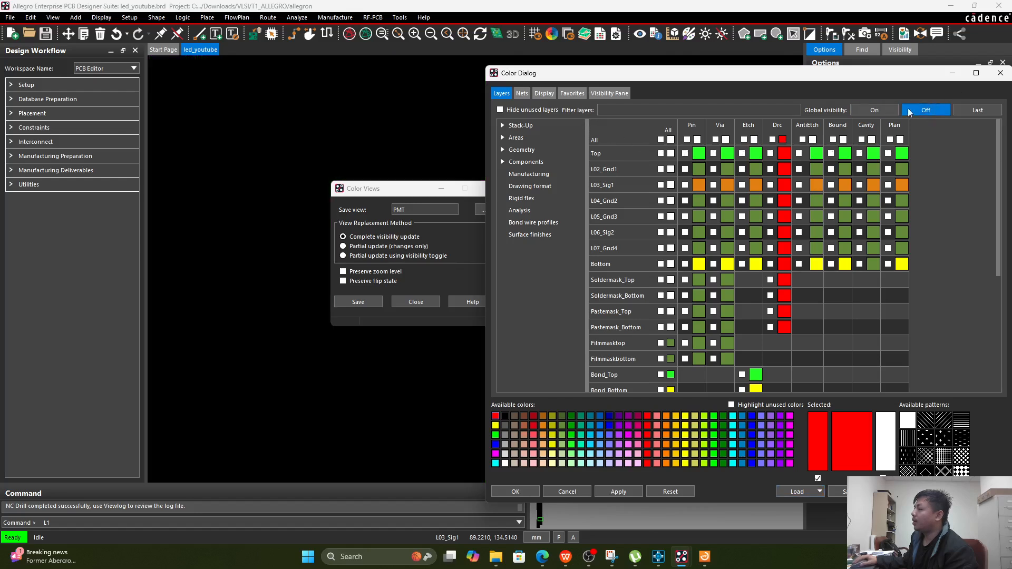
pyautogui.click(425, 191)
pyautogui.moveTo(425, 191); pyautogui.dragTo(293, 177)
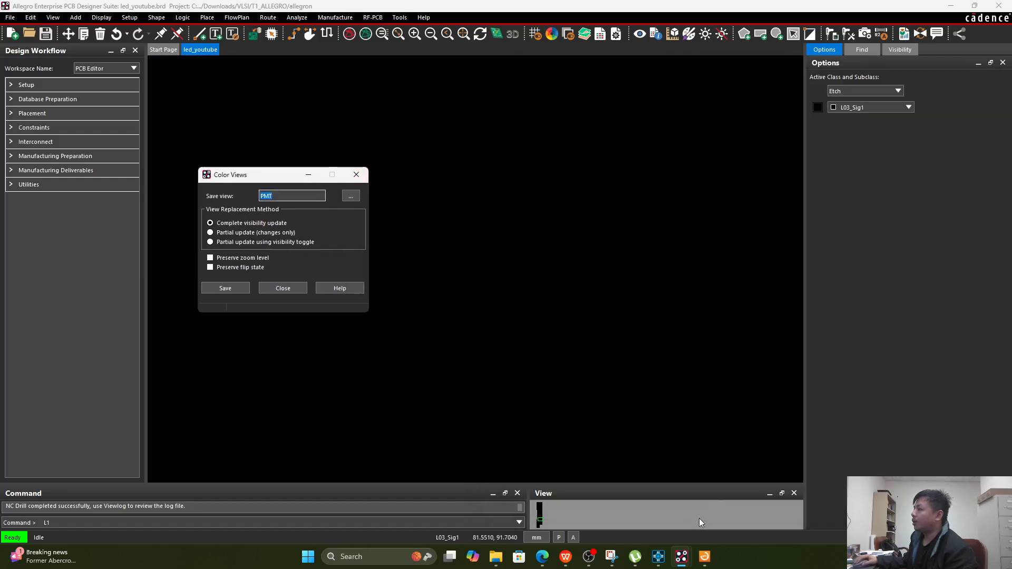
pyautogui.moveTo(679, 559)
pyautogui.click(817, 500)
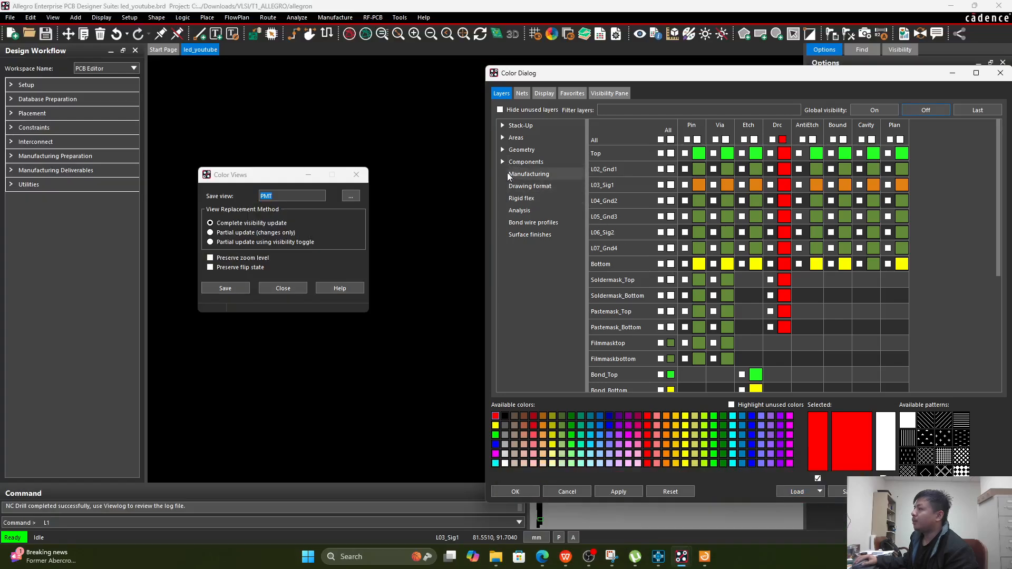
# - Look through the geometry, components, drawing format, analysis and surface finishes layer groups for the top paste mask layer
pyautogui.click(502, 150)
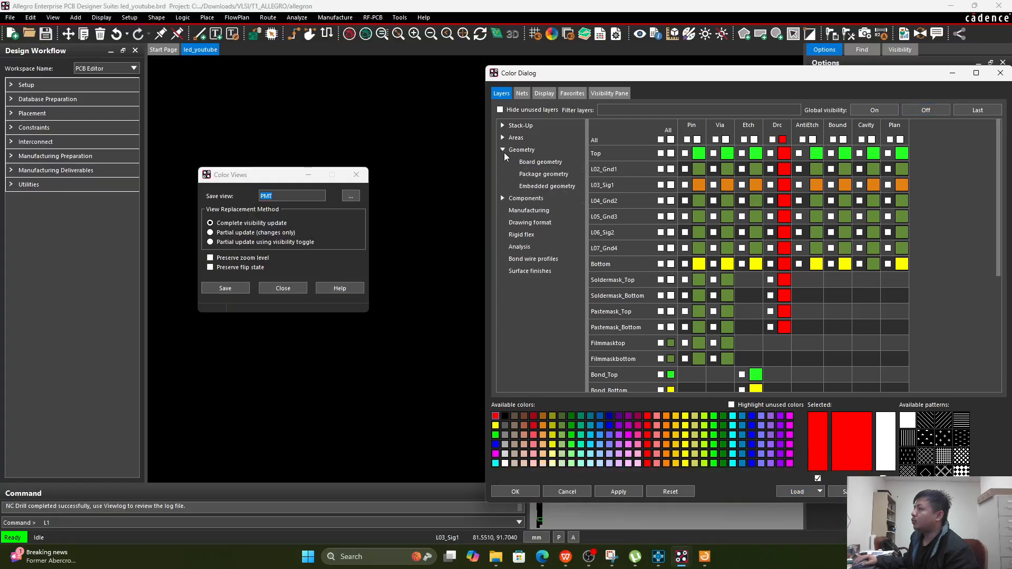
pyautogui.click(544, 175)
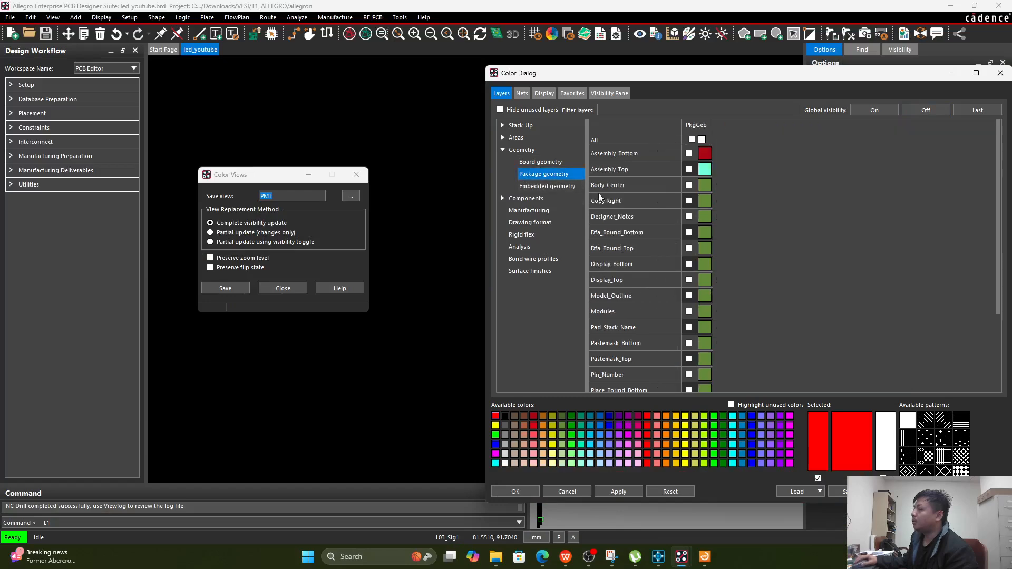
pyautogui.scroll(-3, 811, 259)
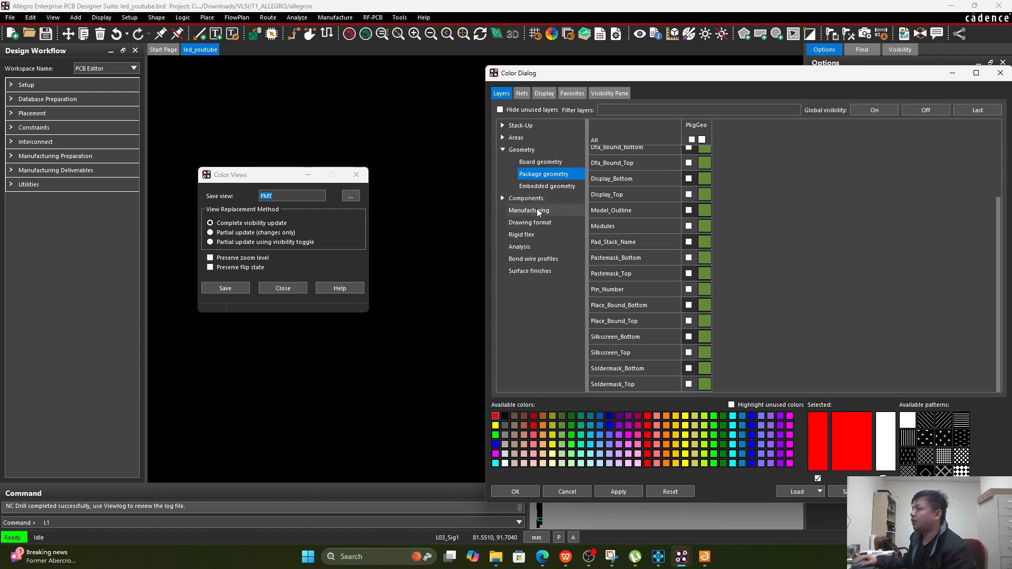
pyautogui.click(503, 199)
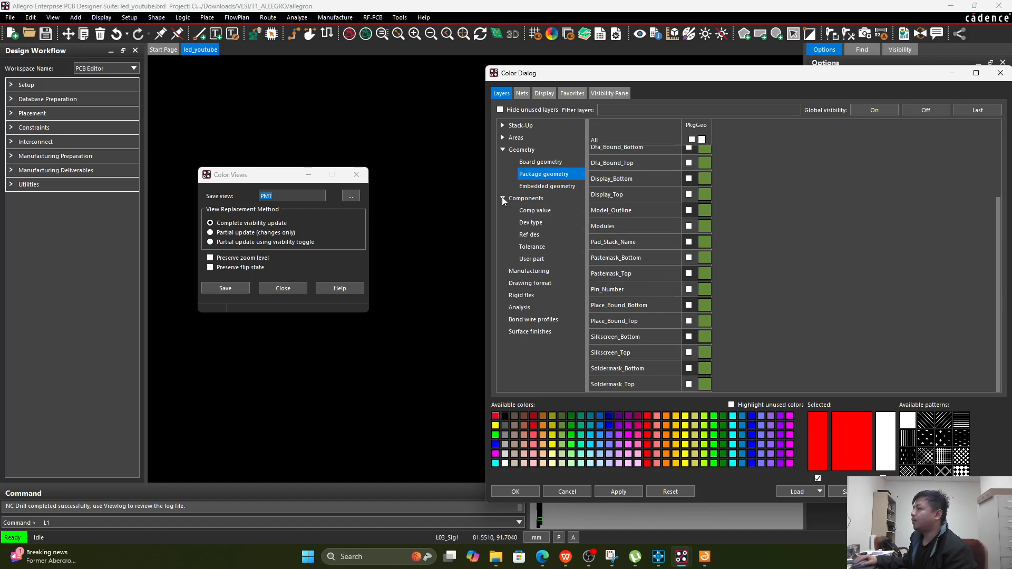
pyautogui.click(548, 186)
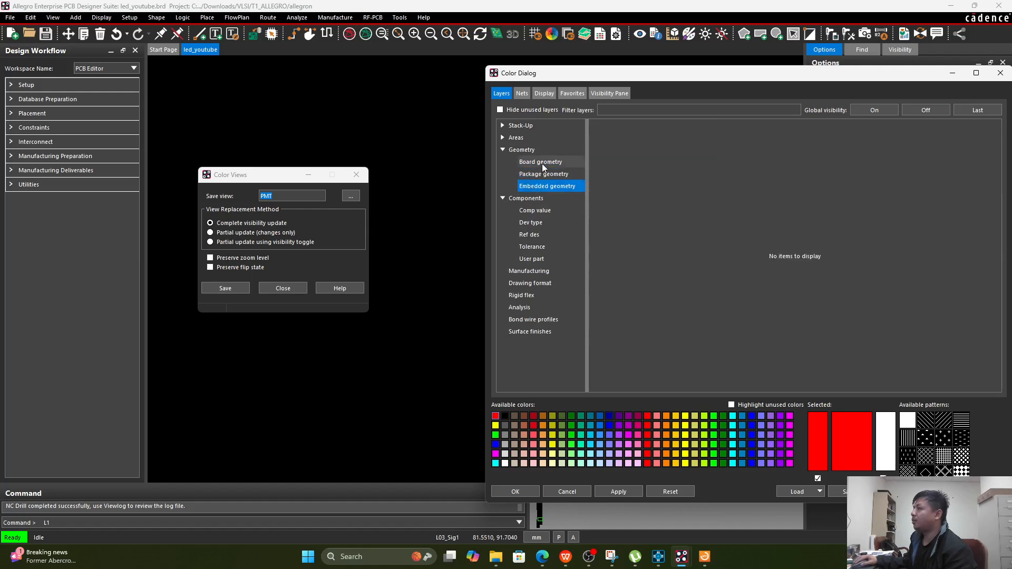
pyautogui.click(542, 164)
pyautogui.click(501, 137)
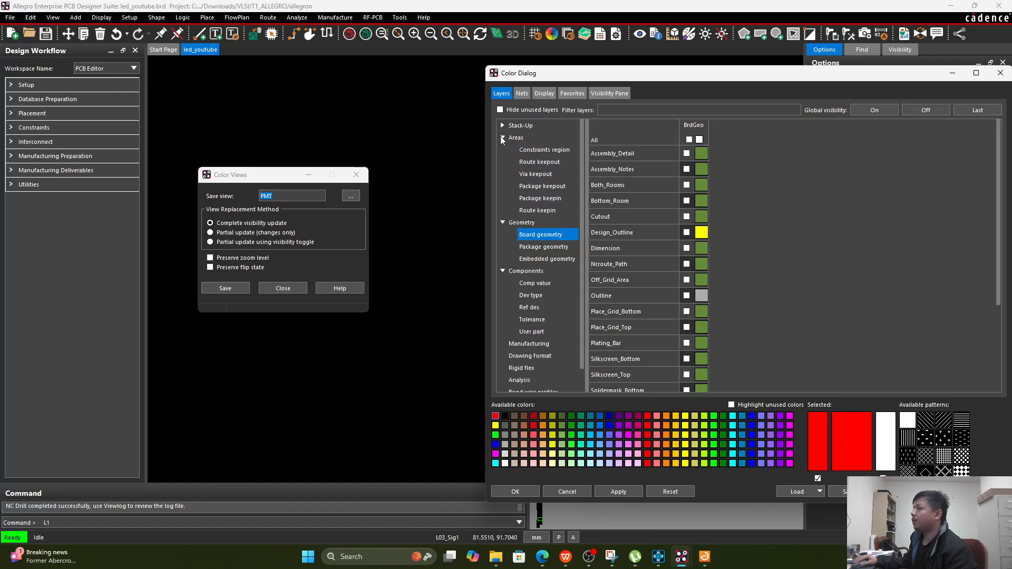
pyautogui.click(501, 137)
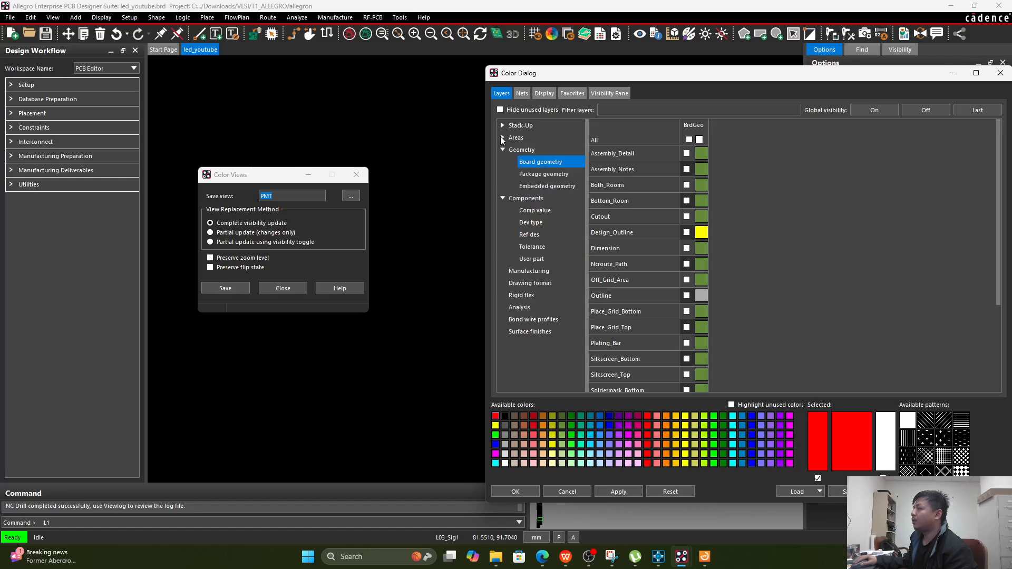
pyautogui.click(542, 210)
pyautogui.click(541, 223)
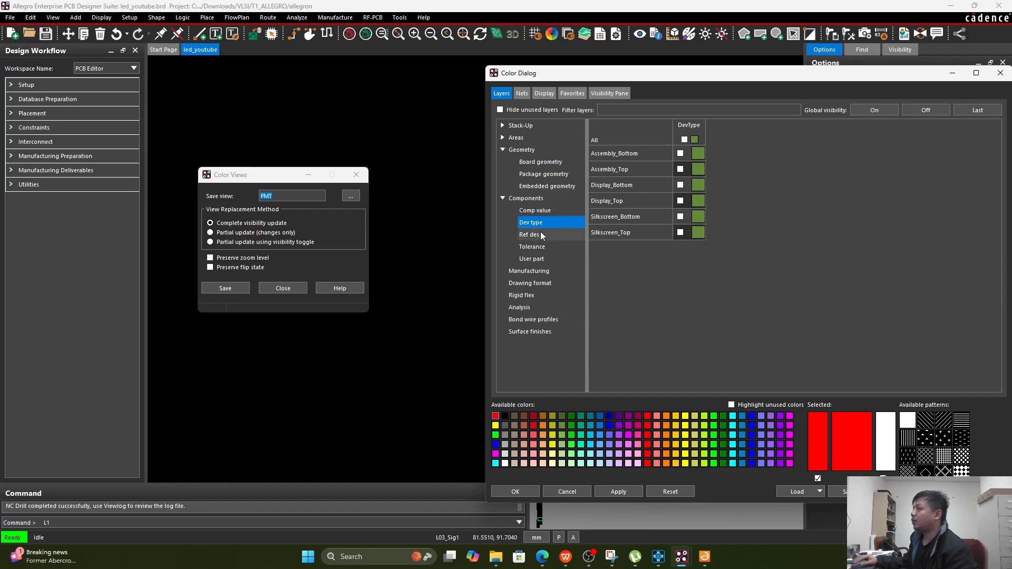
pyautogui.click(541, 235)
pyautogui.click(535, 258)
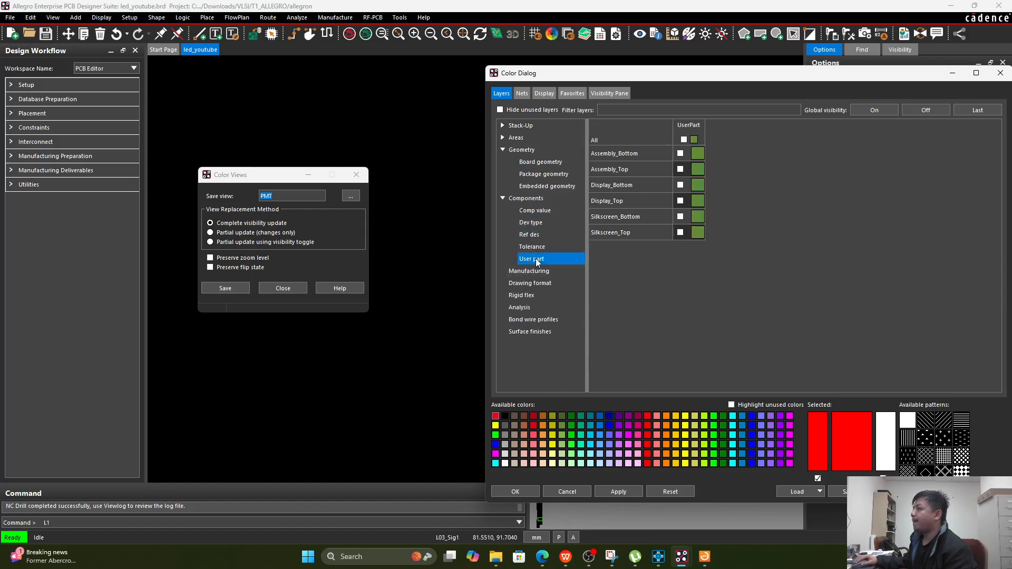
pyautogui.click(532, 282)
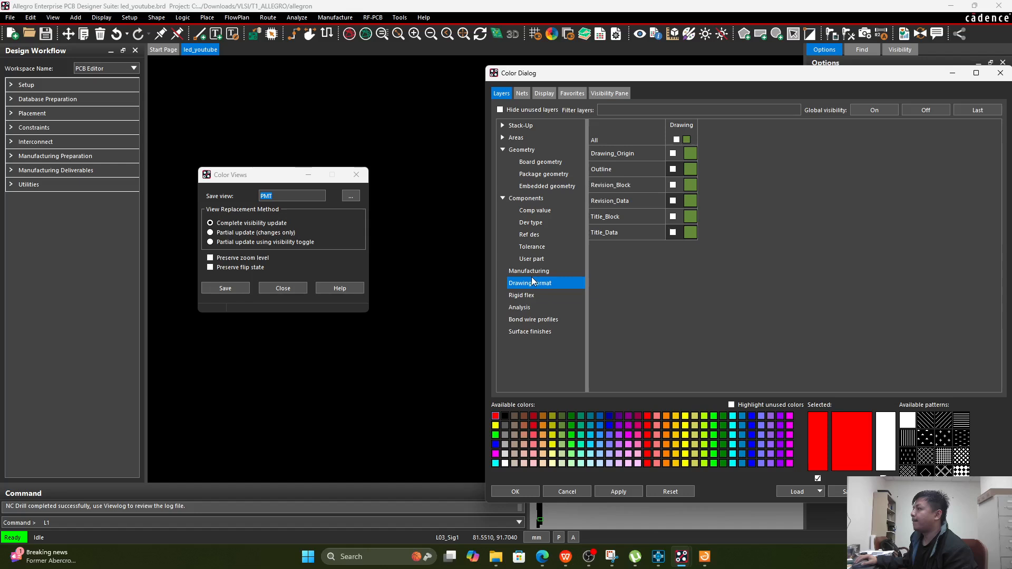
pyautogui.click(533, 308)
pyautogui.click(529, 331)
pyautogui.scroll(-3, 632, 290)
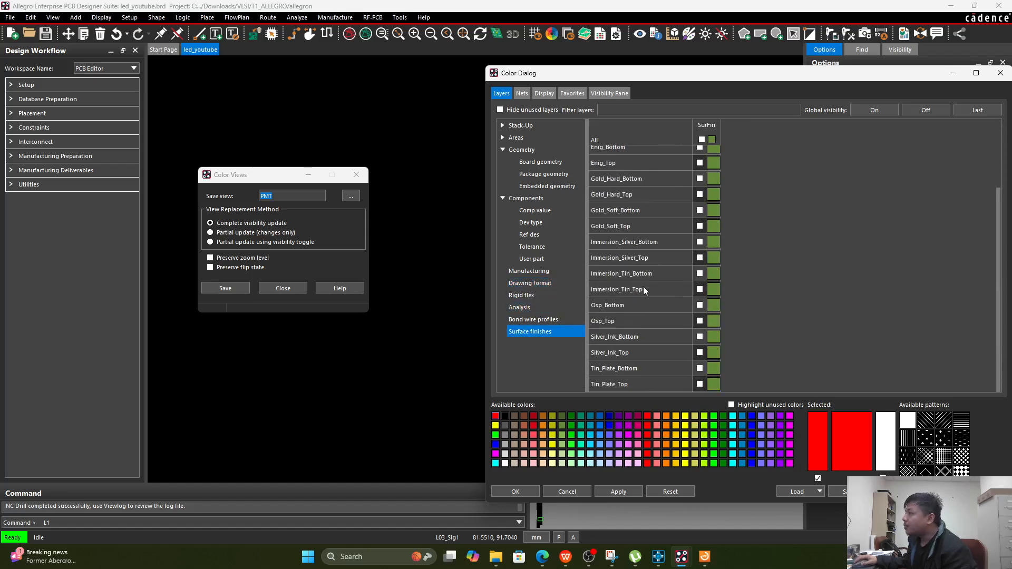
pyautogui.scroll(3, 643, 286)
# - Examine the Stack-Up conductor and pin layers, and close the Color Dialog without keeping the visibility changes
pyautogui.click(502, 137)
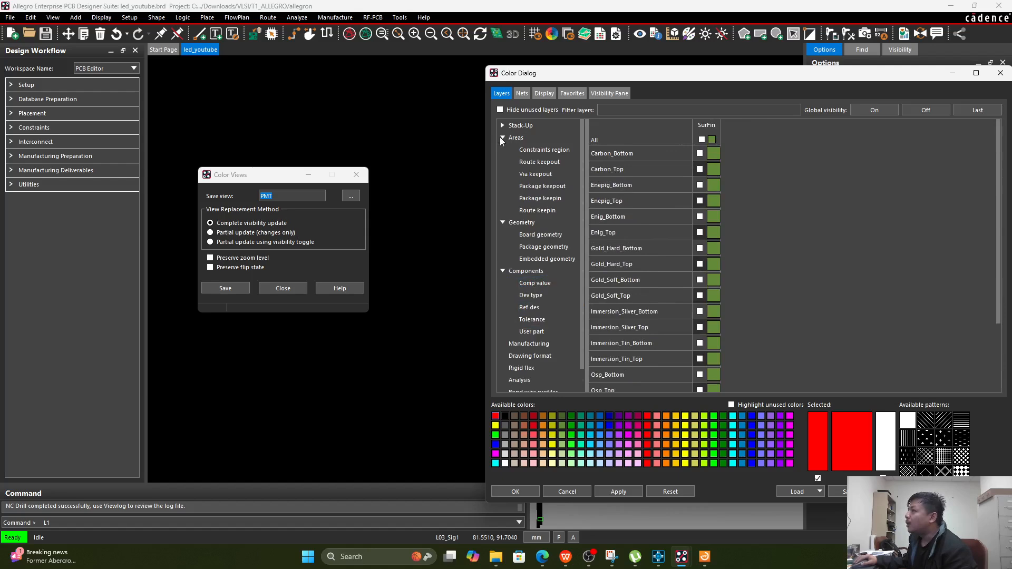
pyautogui.click(502, 125)
pyautogui.click(509, 137)
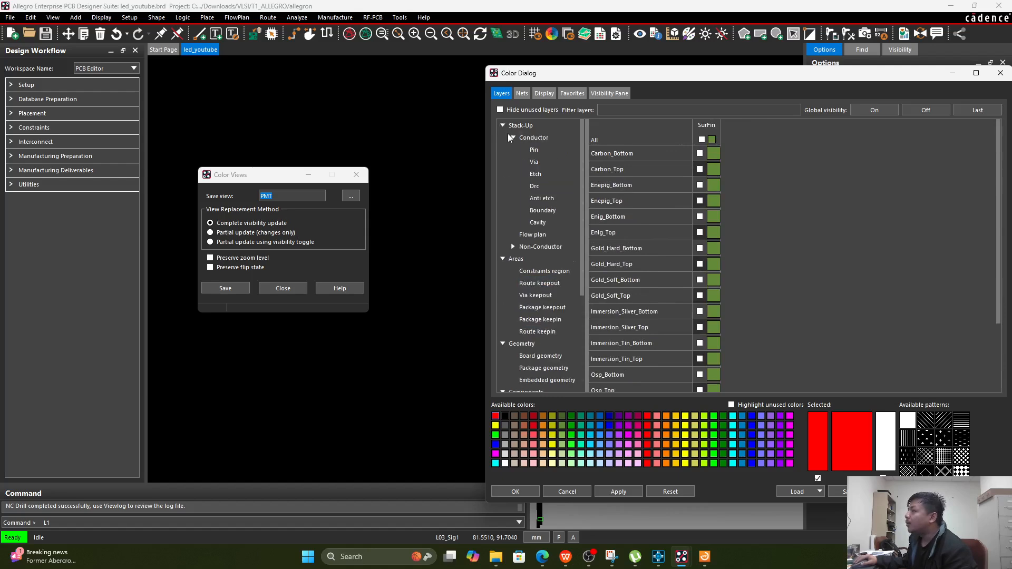
pyautogui.click(533, 150)
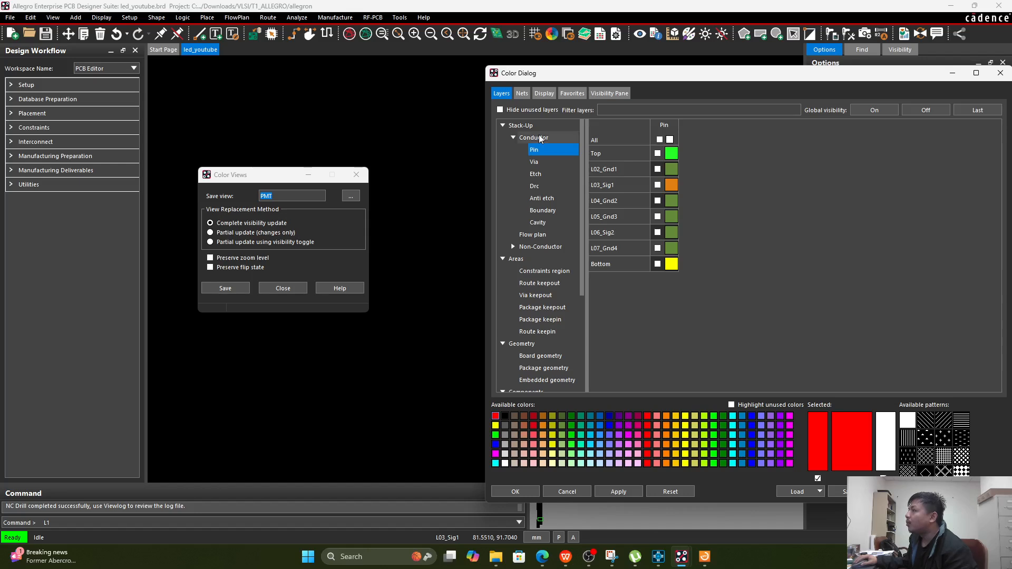
pyautogui.click(539, 139)
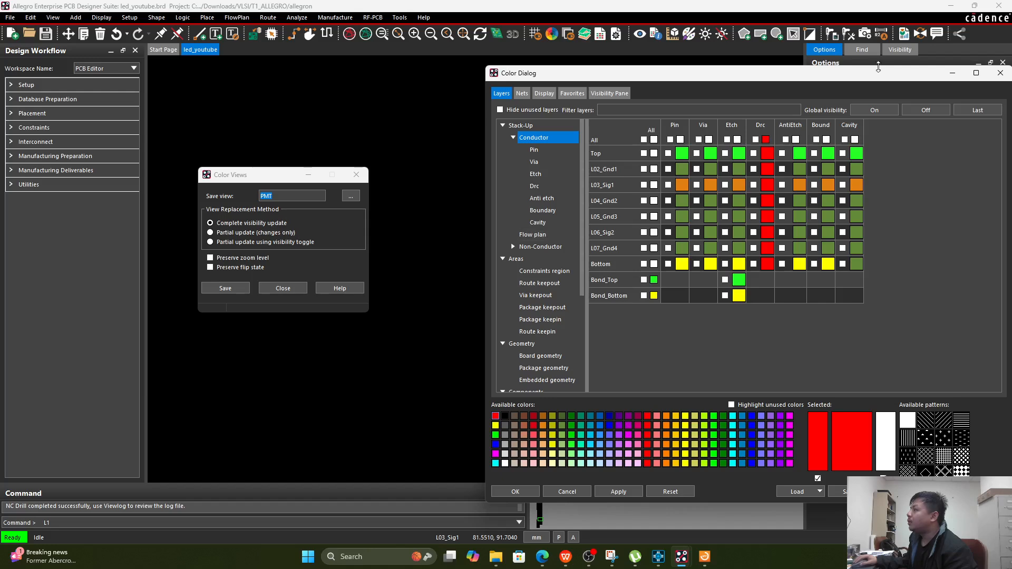
pyautogui.click(992, 79)
pyautogui.click(790, 306)
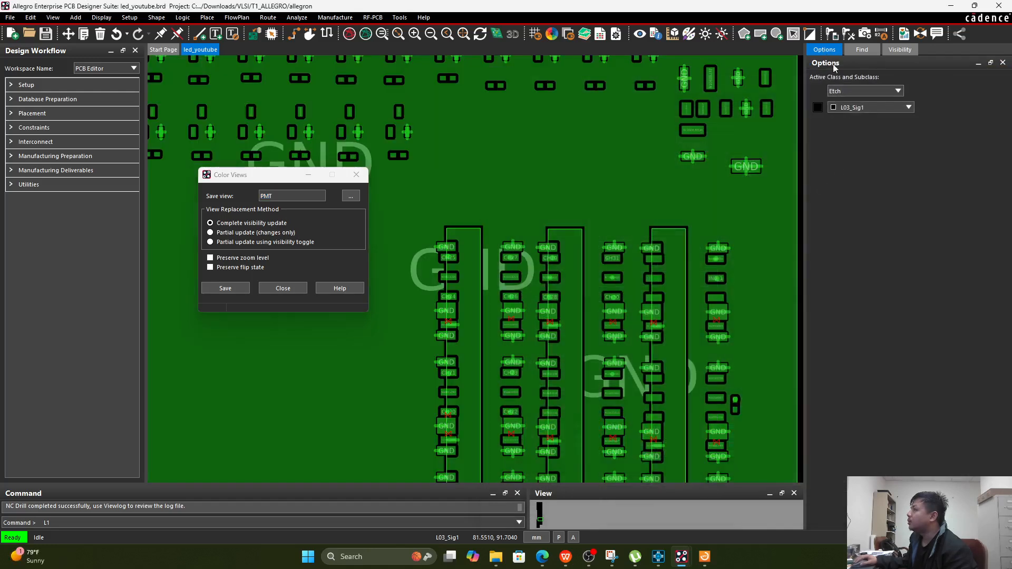
# - Set the active class to Pin and the active subclass to Pastemask_Top
pyautogui.click(863, 89)
pyautogui.click(838, 203)
pyautogui.click(865, 103)
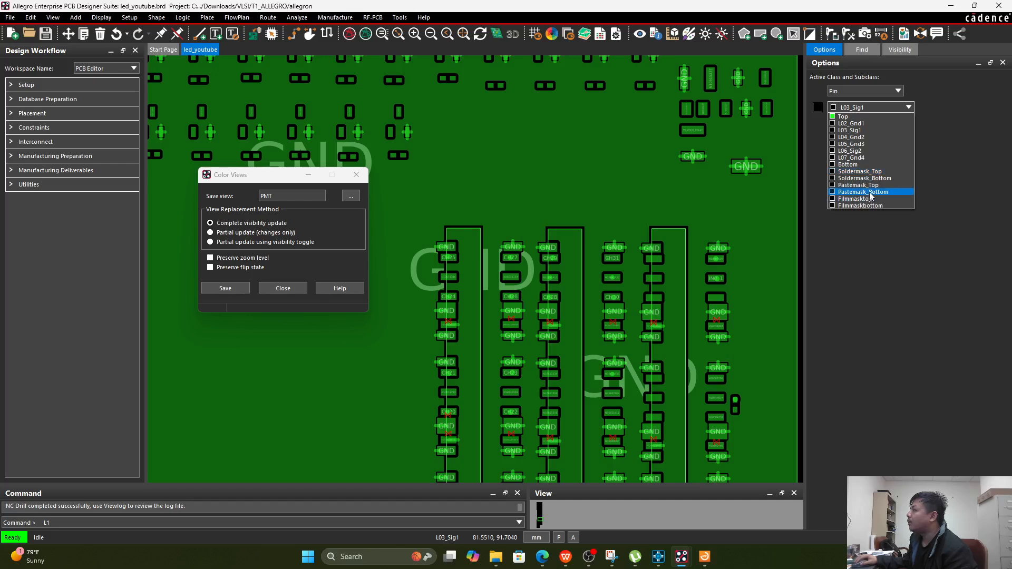
pyautogui.click(871, 185)
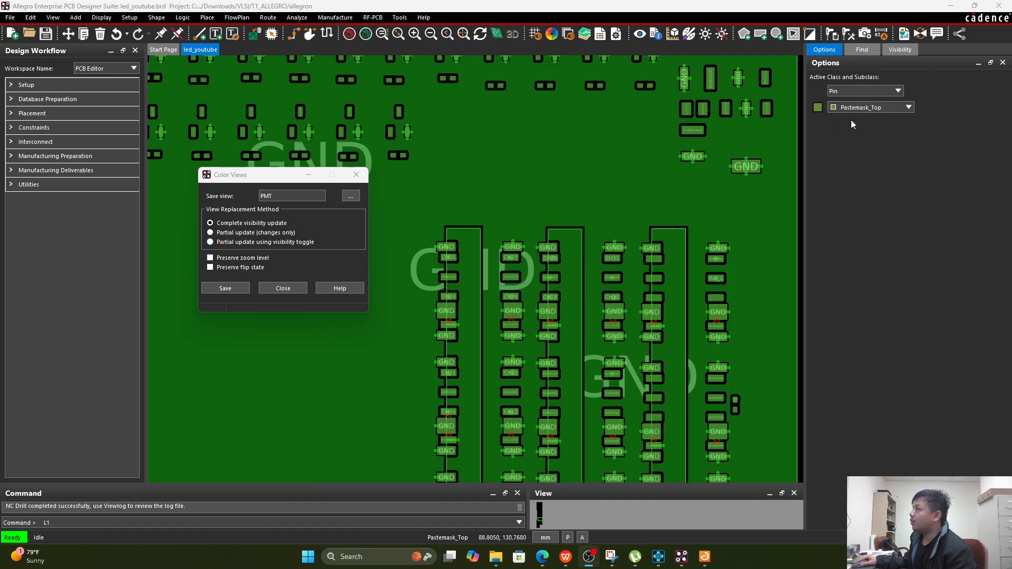
# - Turn off global visibility for all layers and return to the active class and subclass settings
pyautogui.click(896, 48)
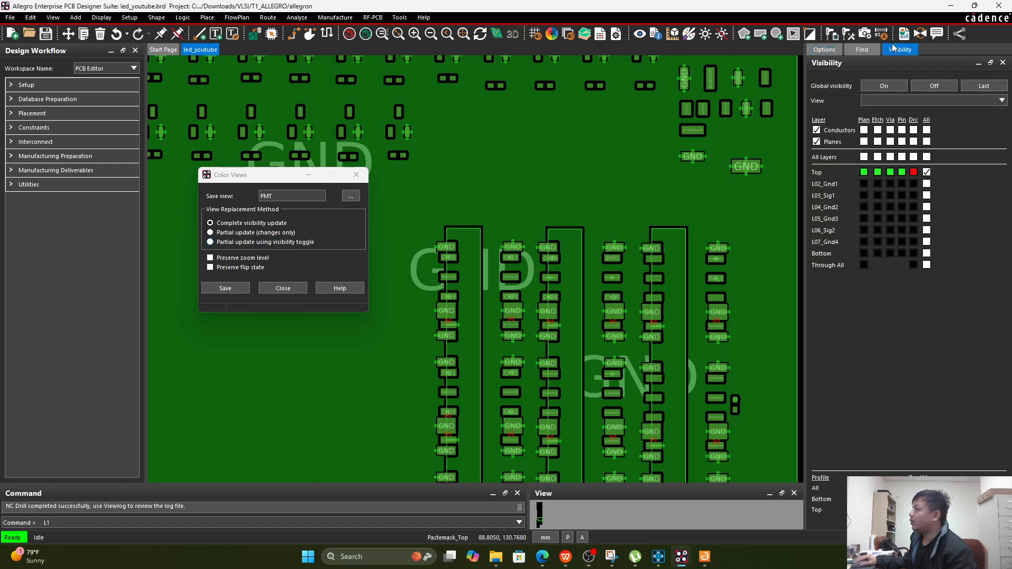
pyautogui.click(932, 86)
pyautogui.click(822, 50)
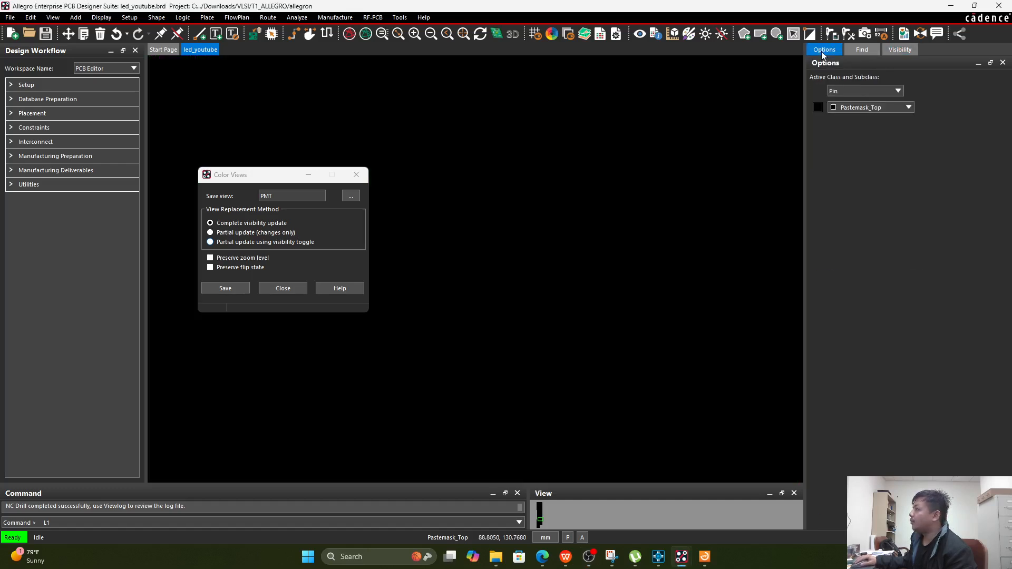
# - Switch the active Pin subclass between Soldermask_Top and Pastemask_Top, ending on Soldermask_Top
pyautogui.click(890, 108)
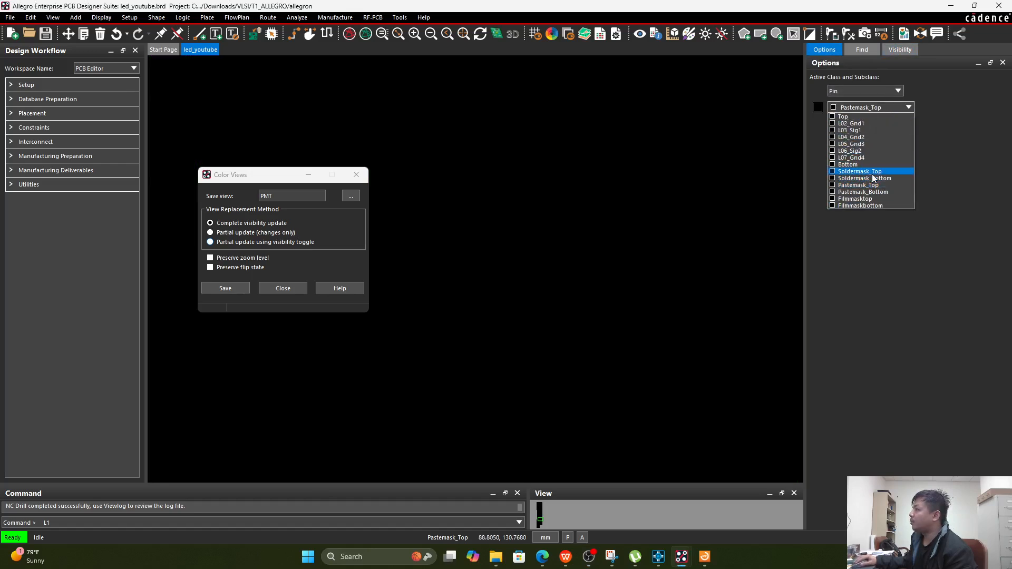
pyautogui.click(864, 171)
pyautogui.click(849, 108)
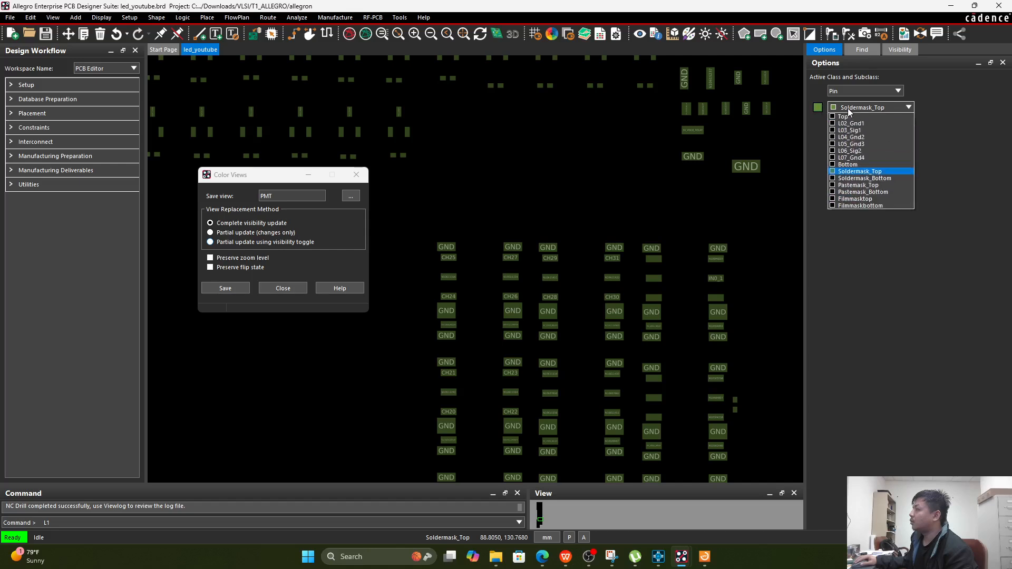
pyautogui.click(858, 185)
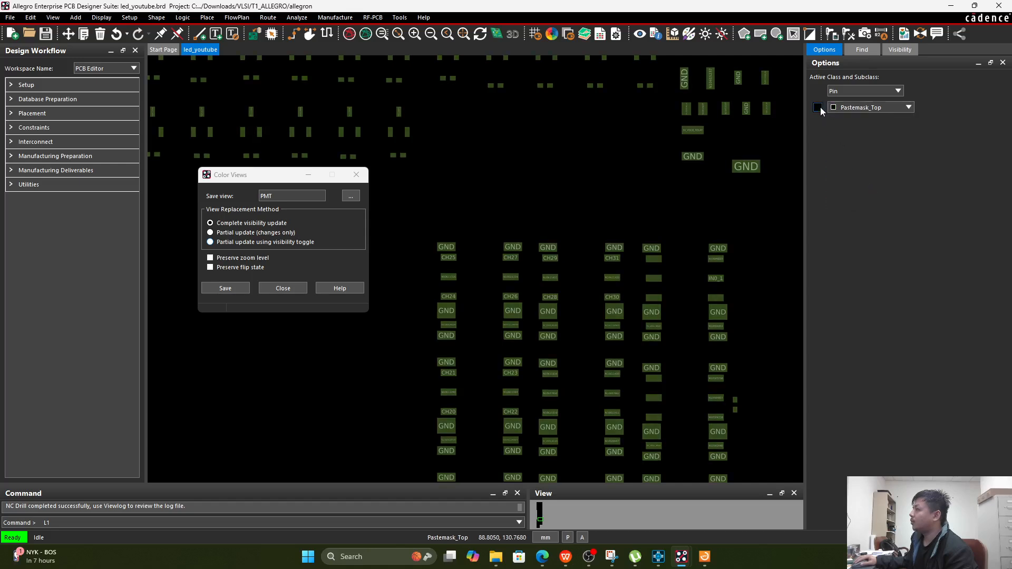
pyautogui.click(855, 108)
pyautogui.click(859, 172)
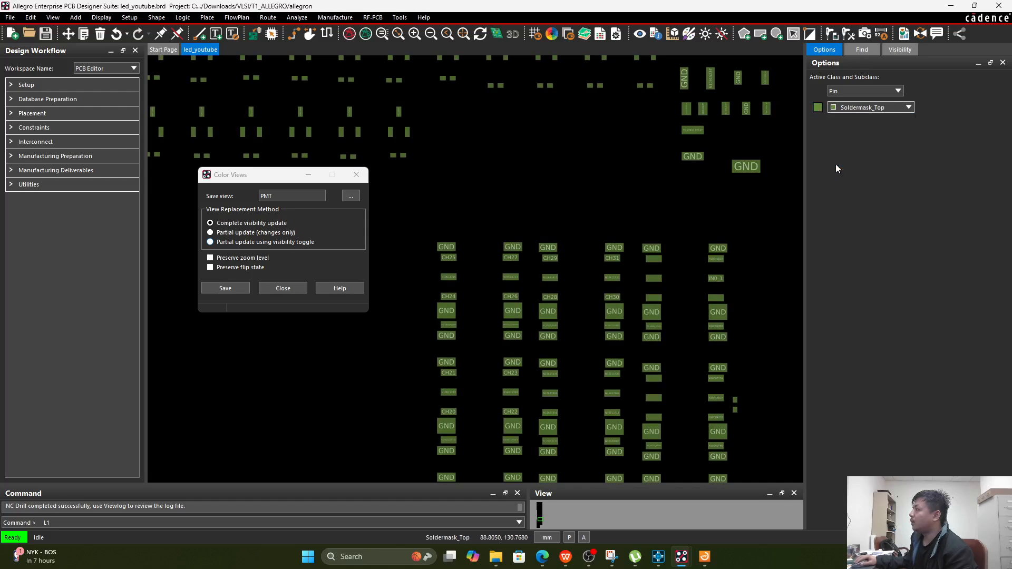
# - Turn off global visibility for all layers and display the Stack-Up layers in the Color Dialog
pyautogui.click(819, 108)
pyautogui.click(899, 50)
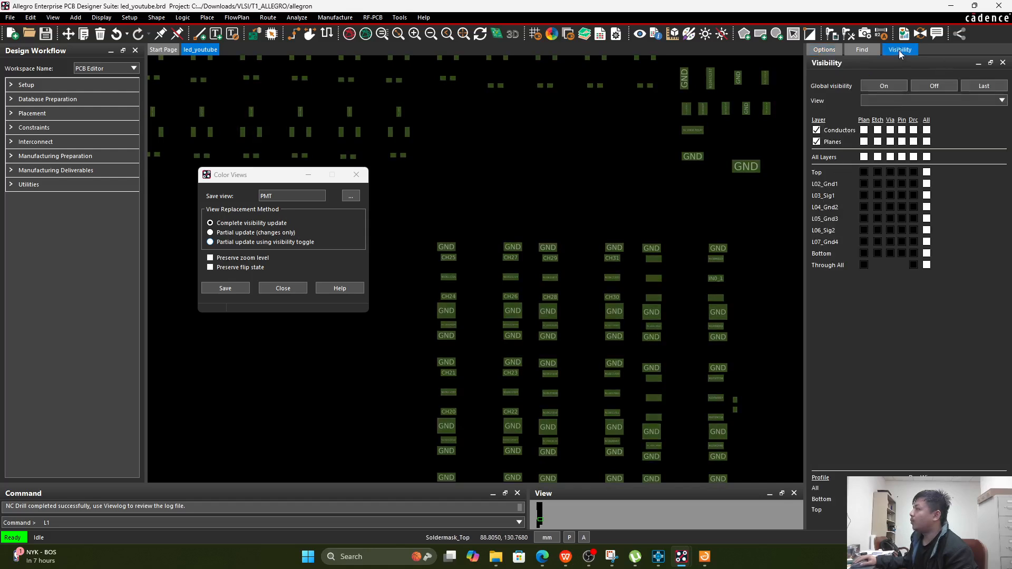
pyautogui.click(947, 87)
pyautogui.click(561, 34)
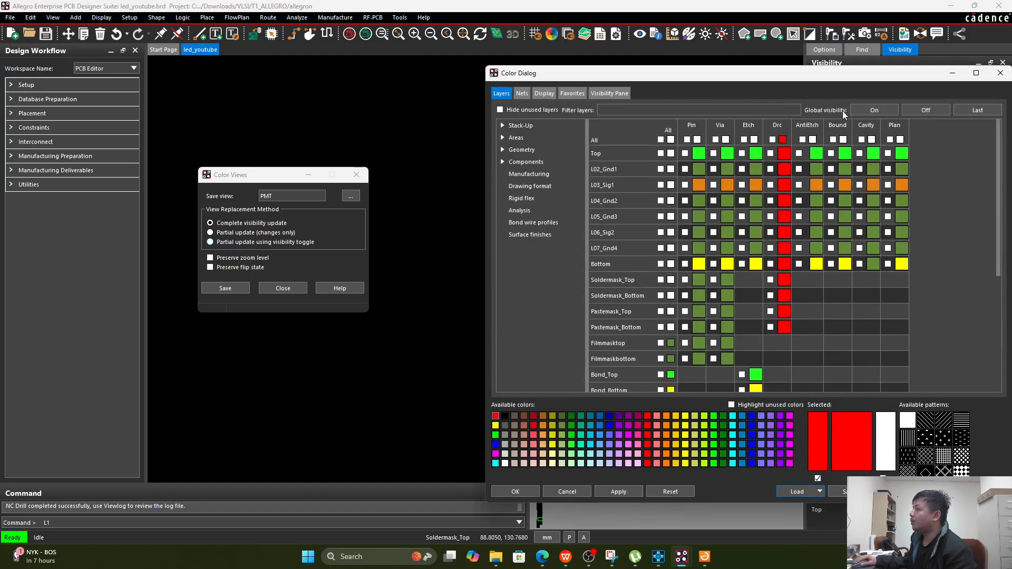
pyautogui.click(874, 109)
pyautogui.click(912, 110)
pyautogui.click(519, 126)
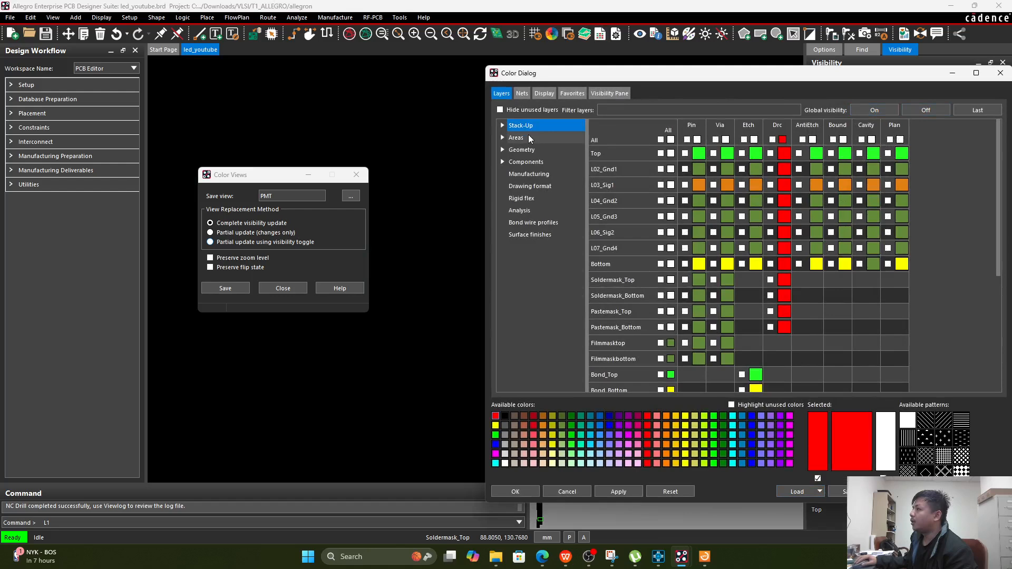
# - Make only the Pastemask_Top stack-up layer visible for all its classes and save the color view PMT
pyautogui.click(660, 312)
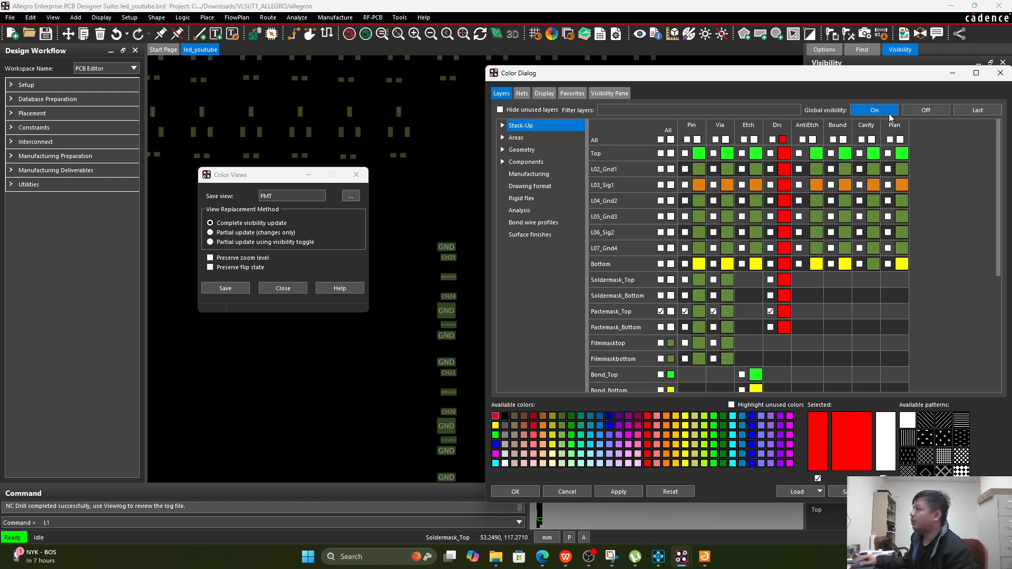
pyautogui.click(926, 110)
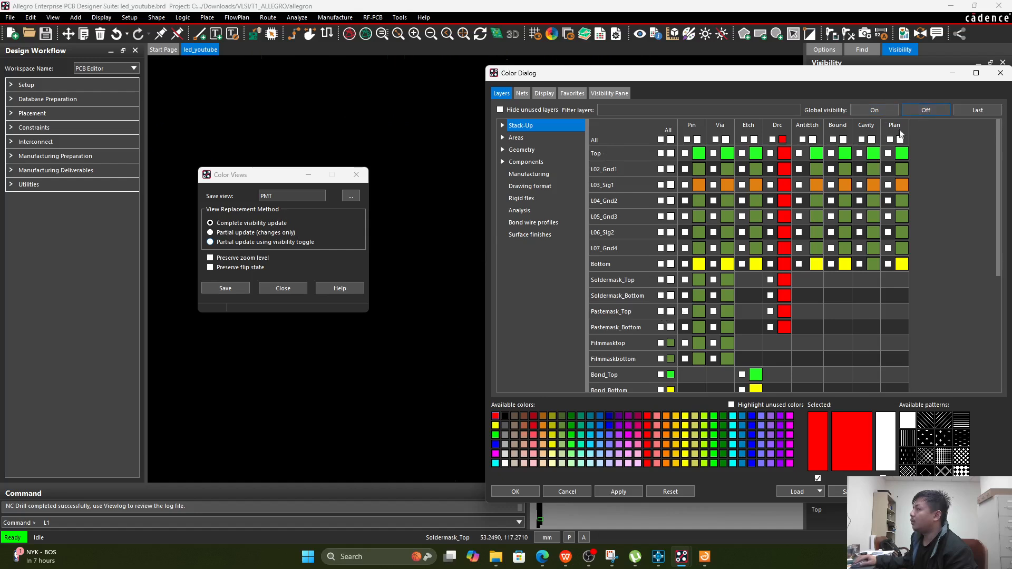
pyautogui.click(661, 312)
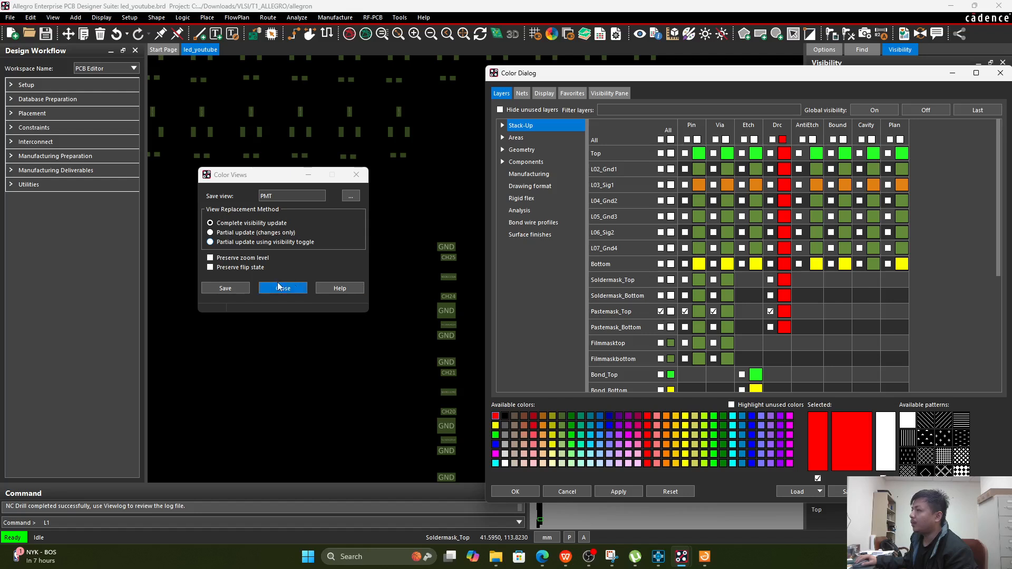
pyautogui.click(224, 289)
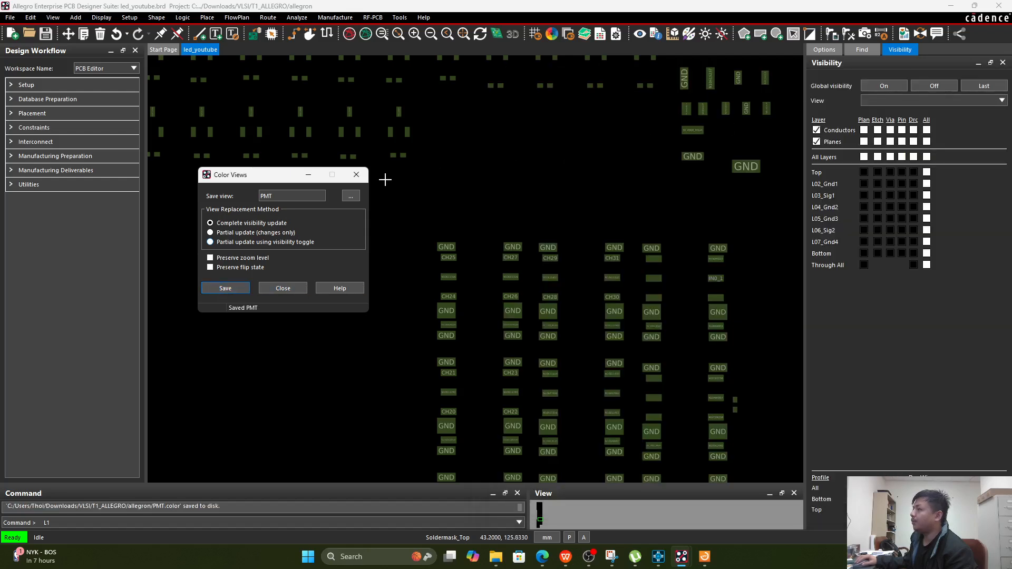
# - Save a color view named SMT with only the Soldermask_Top stack-up layer visible, and close Color Views
pyautogui.doubleClick(293, 196)
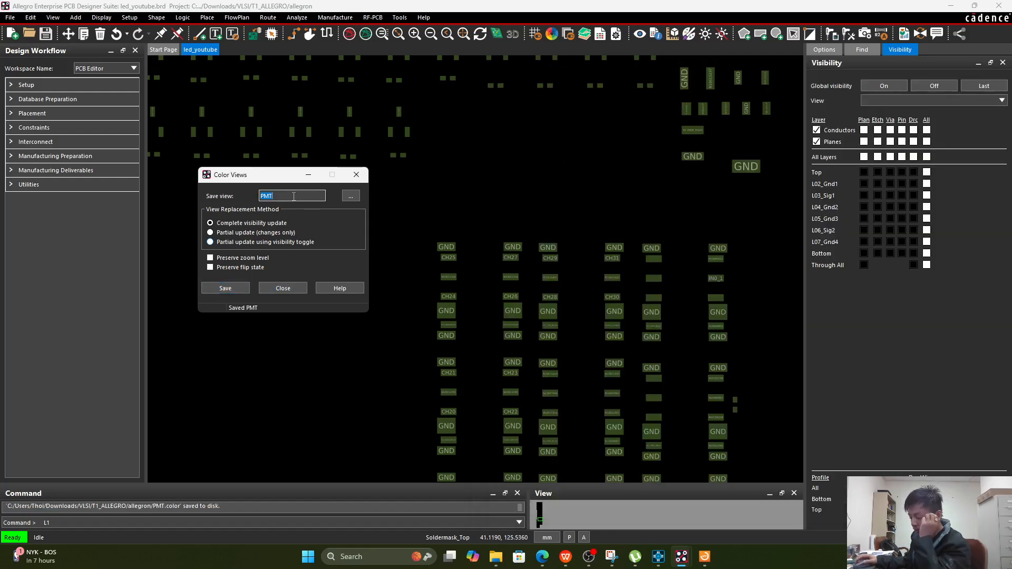
pyautogui.write('SMT')
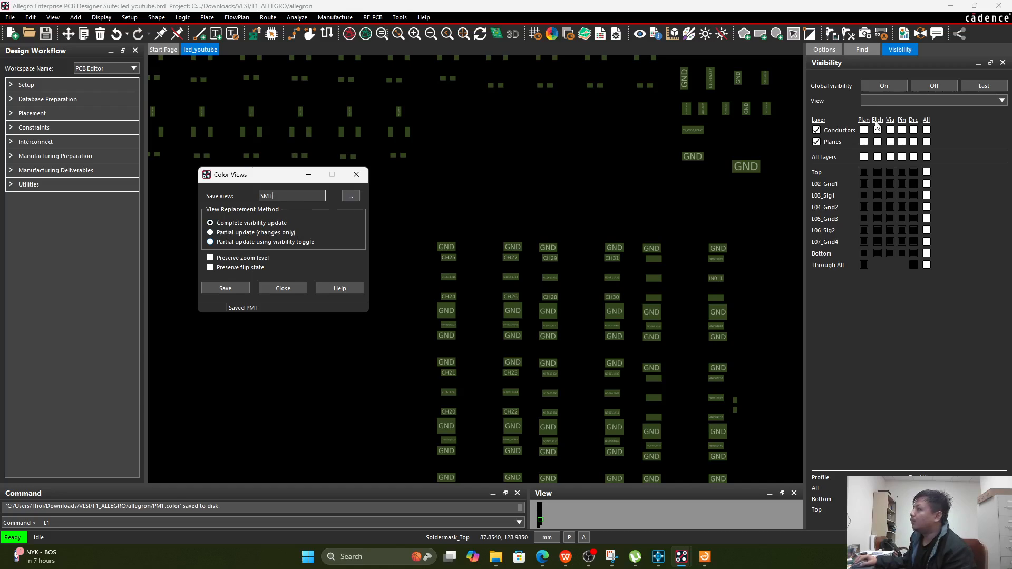
pyautogui.click(569, 35)
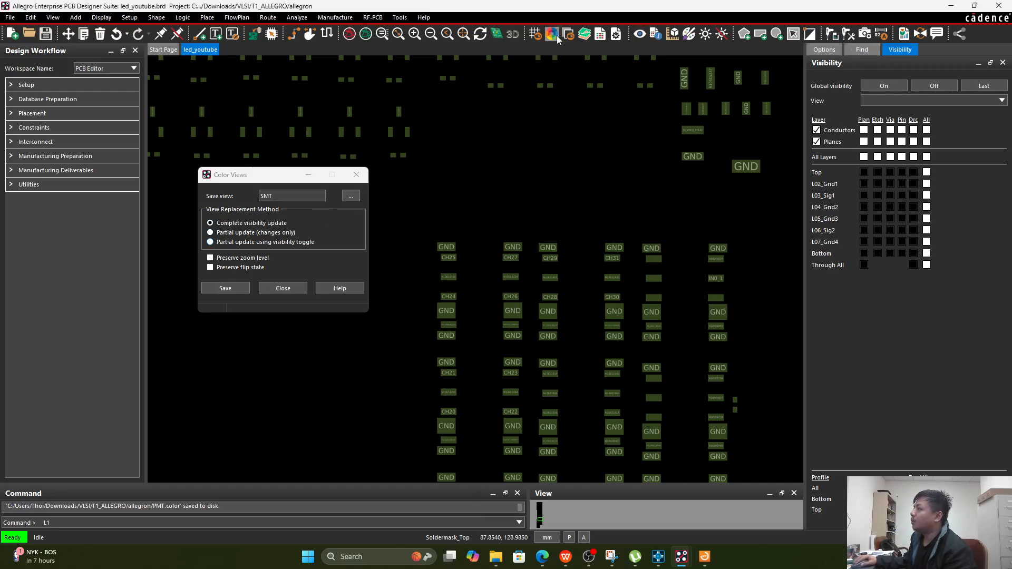
pyautogui.click(918, 109)
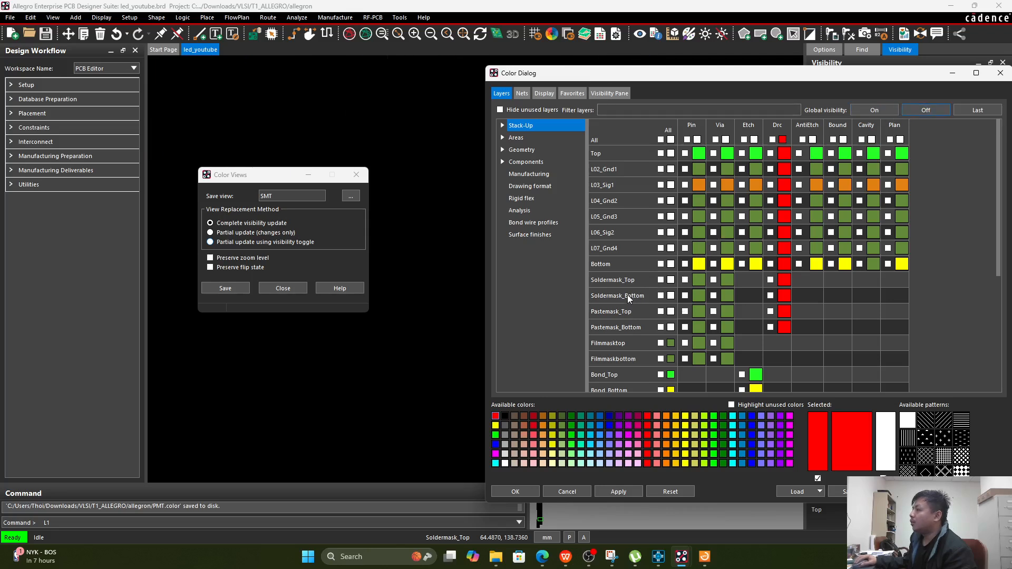
pyautogui.click(661, 279)
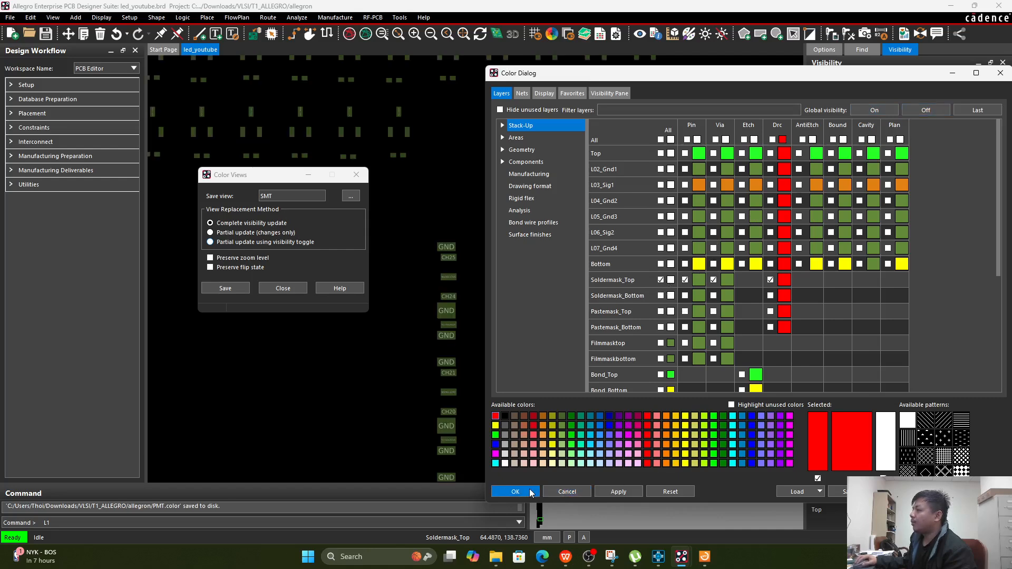
pyautogui.click(515, 491)
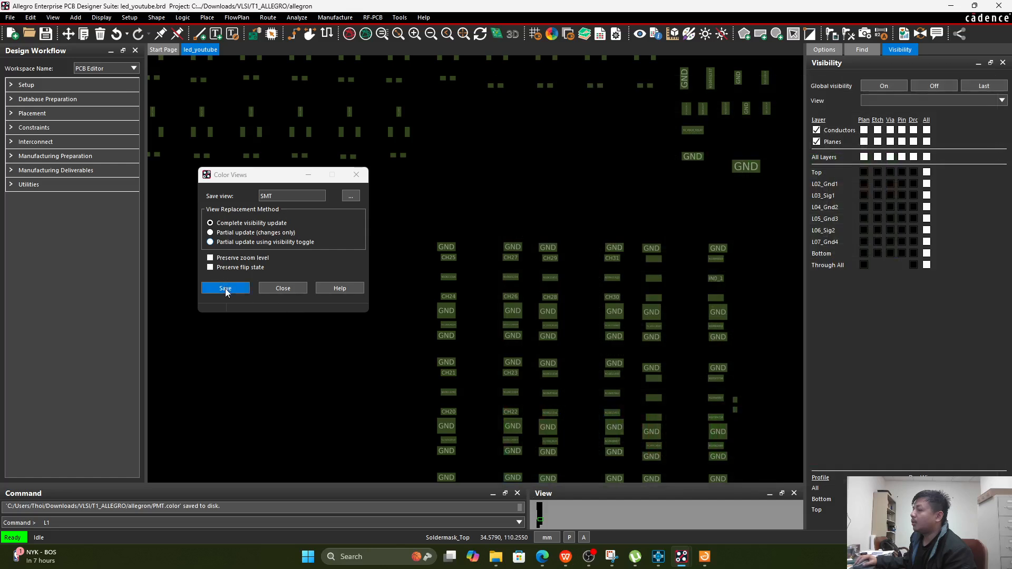
pyautogui.click(225, 288)
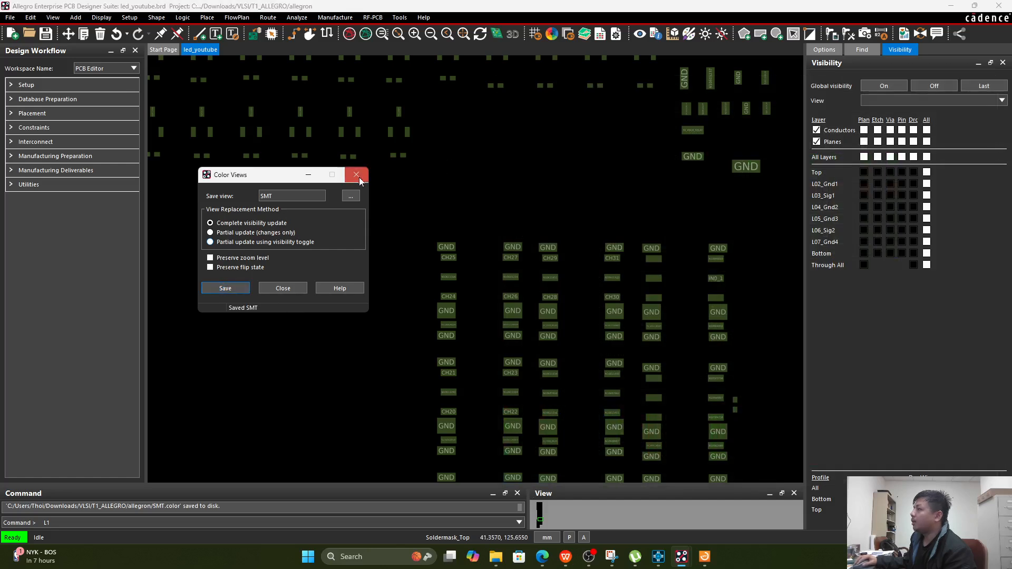
pyautogui.click(356, 175)
# - Compare the saved SMT and SLT views, and examine the top solder mask openings on the whole board and at the connector pins
pyautogui.click(985, 99)
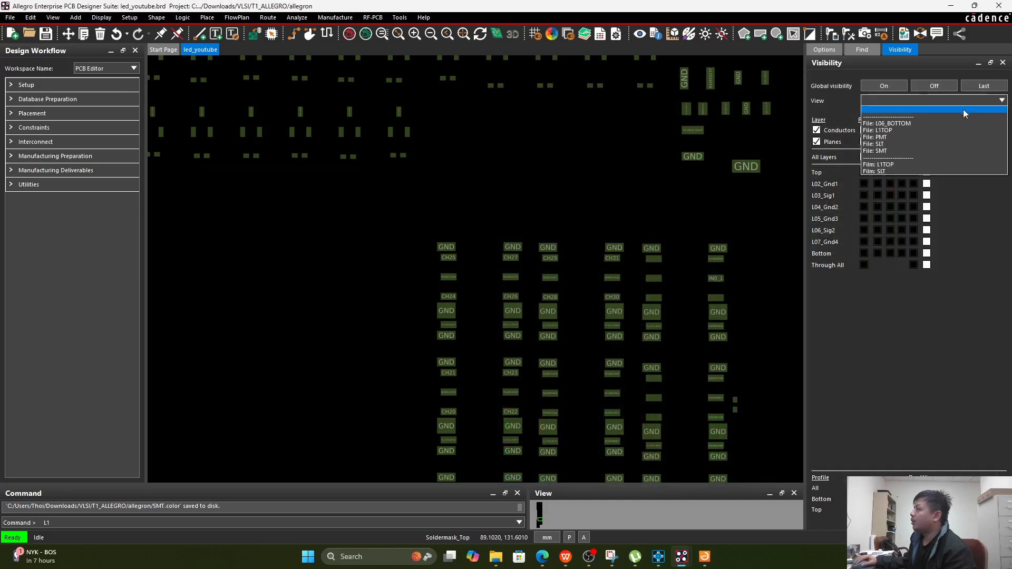
pyautogui.click(885, 152)
pyautogui.click(891, 101)
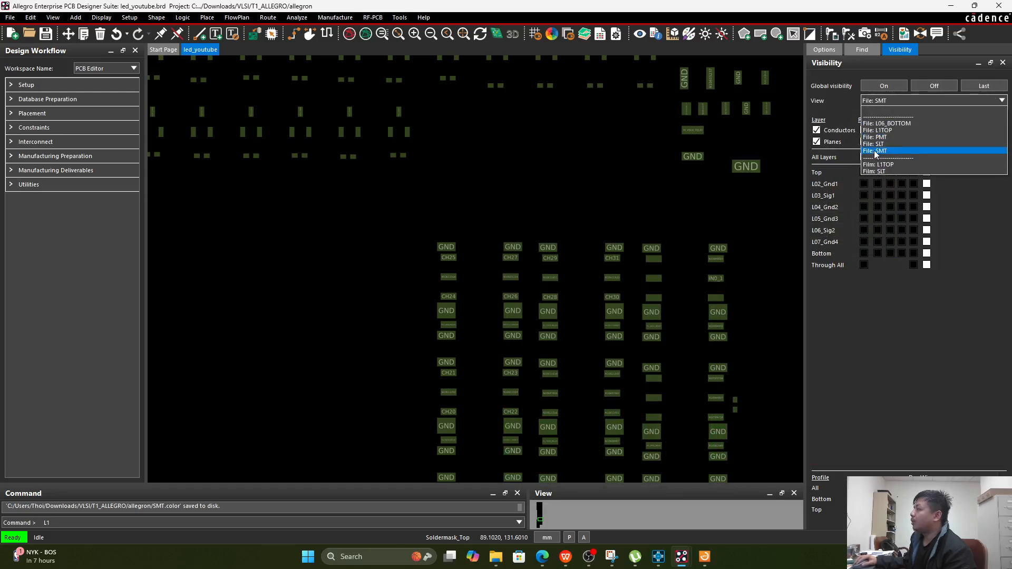
pyautogui.click(879, 145)
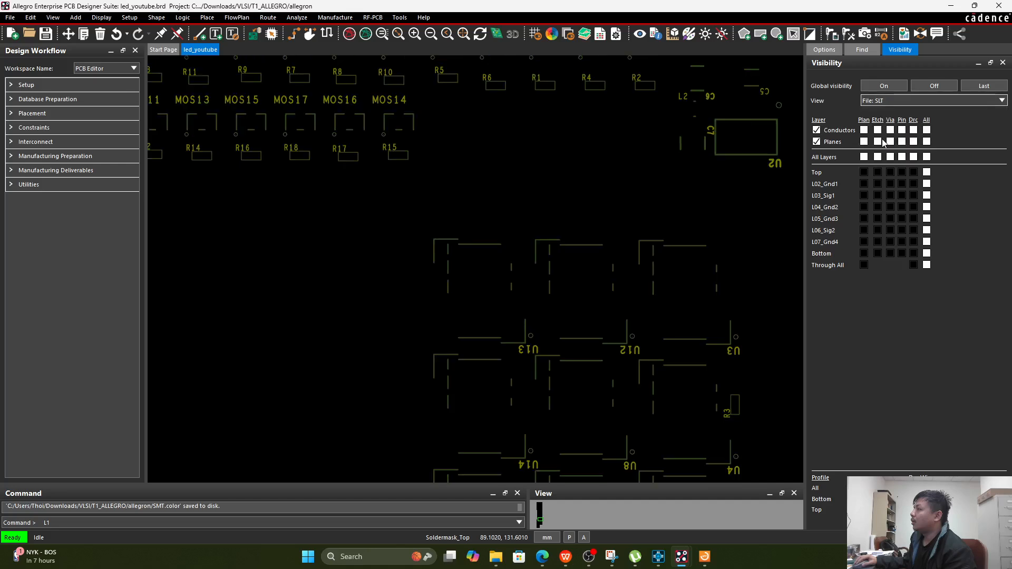
pyautogui.click(894, 102)
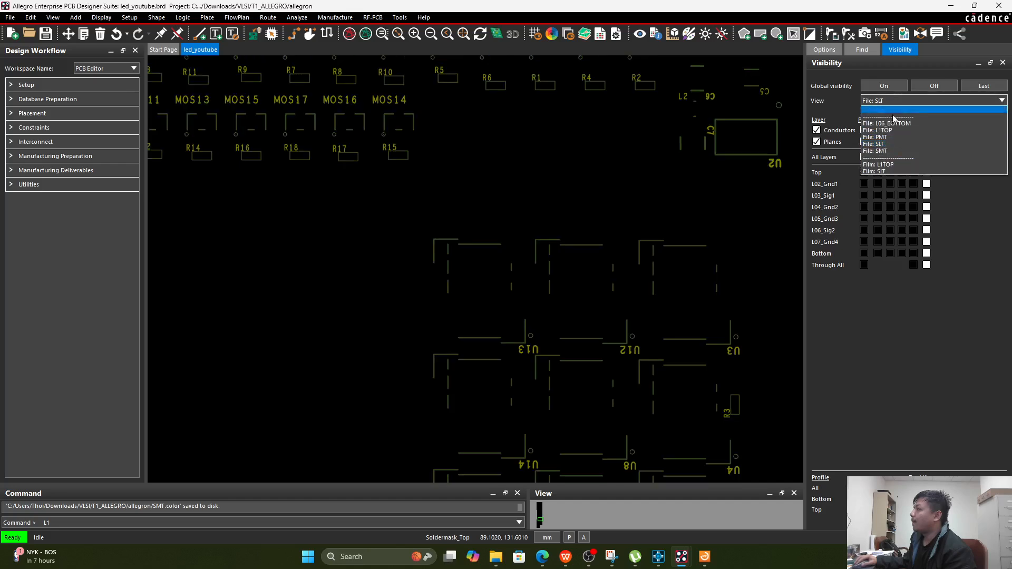
pyautogui.click(876, 150)
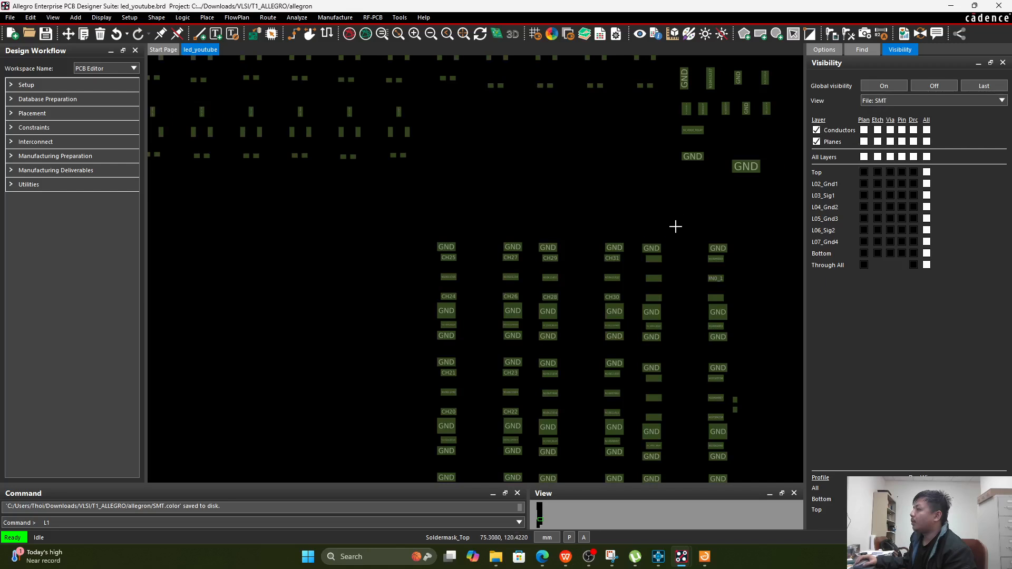
pyautogui.press('F2')
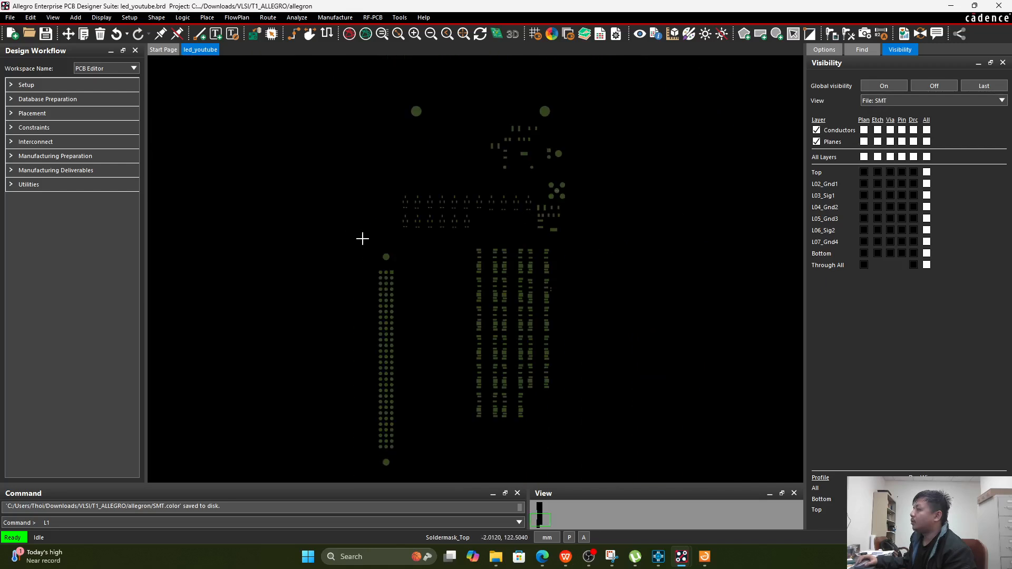
pyautogui.scroll(5, 362, 237)
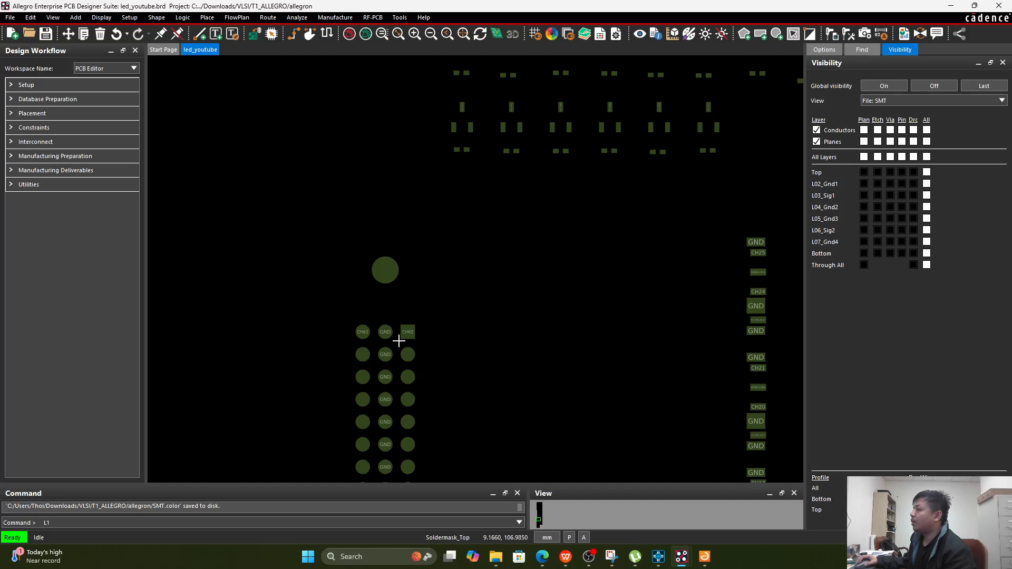
pyautogui.scroll(4, 388, 336)
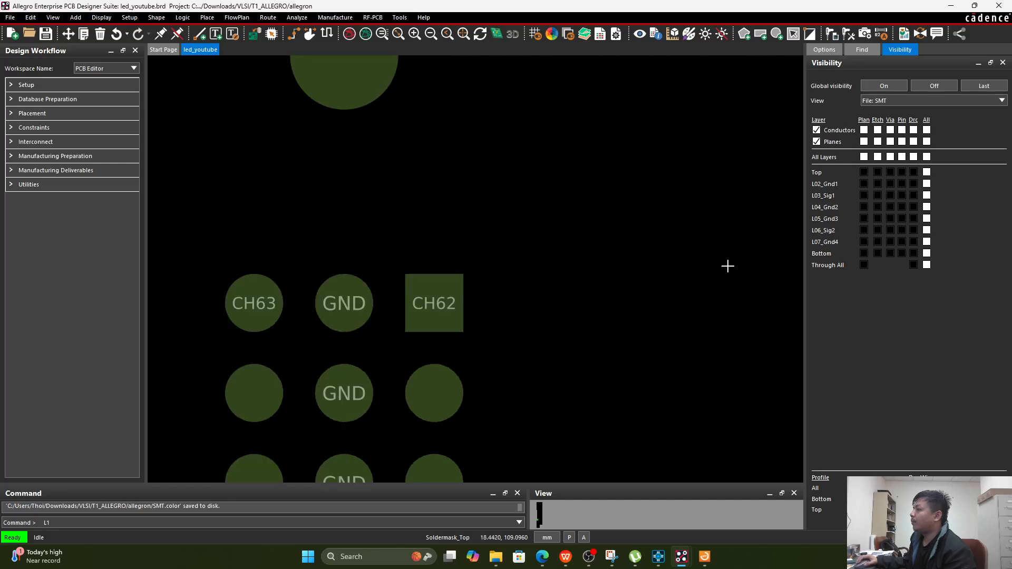
# - Load the saved PMT view and examine the top paste mask pads across the board
pyautogui.click(893, 103)
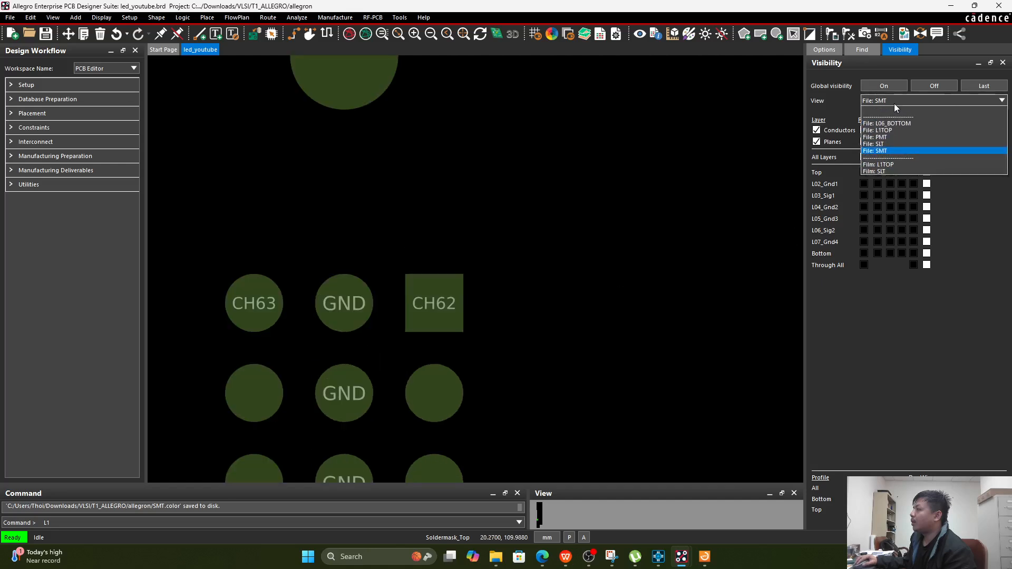
pyautogui.click(890, 138)
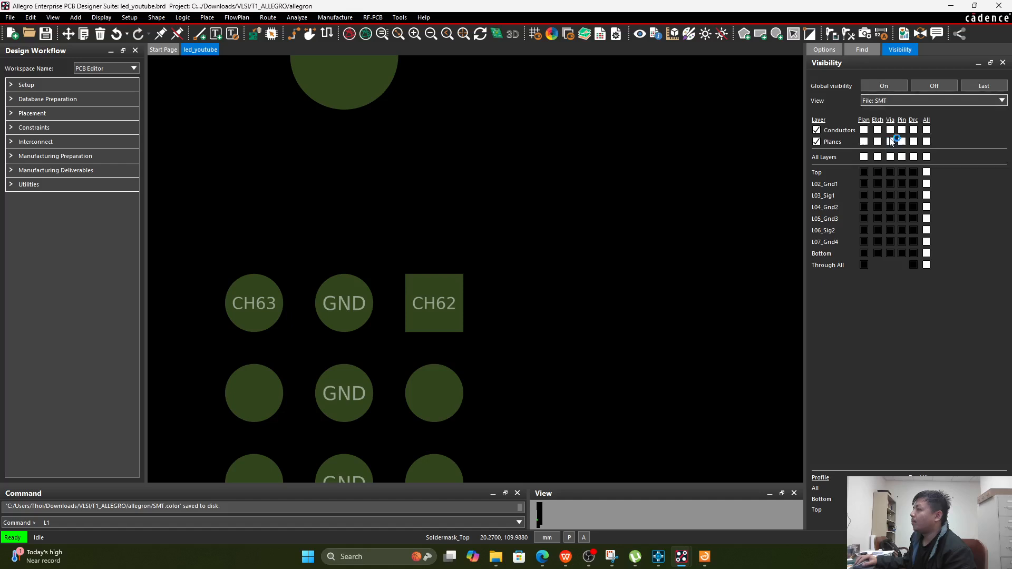
pyautogui.scroll(-5, 630, 252)
pyautogui.scroll(5, 524, 242)
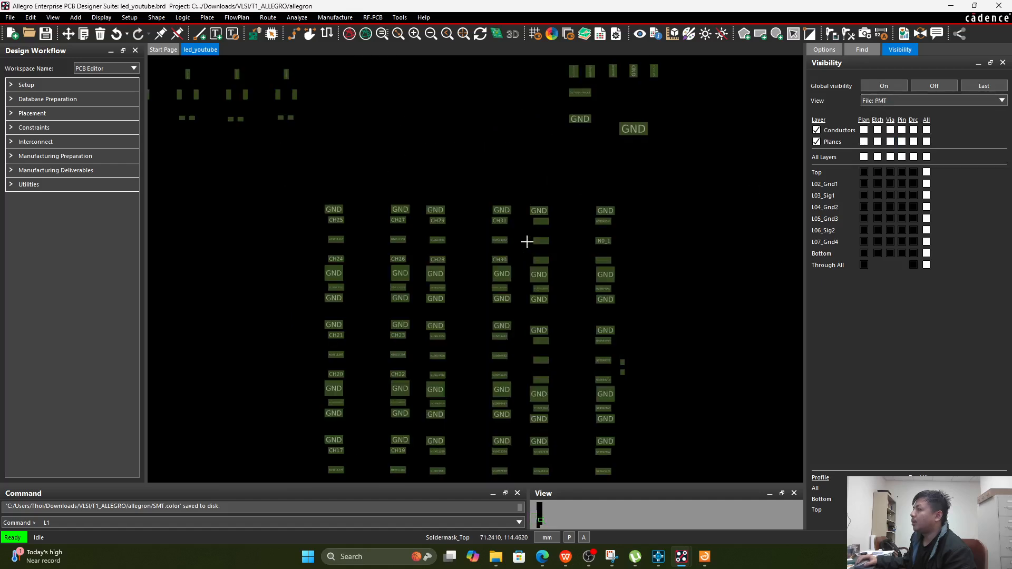
pyautogui.scroll(-5, 589, 203)
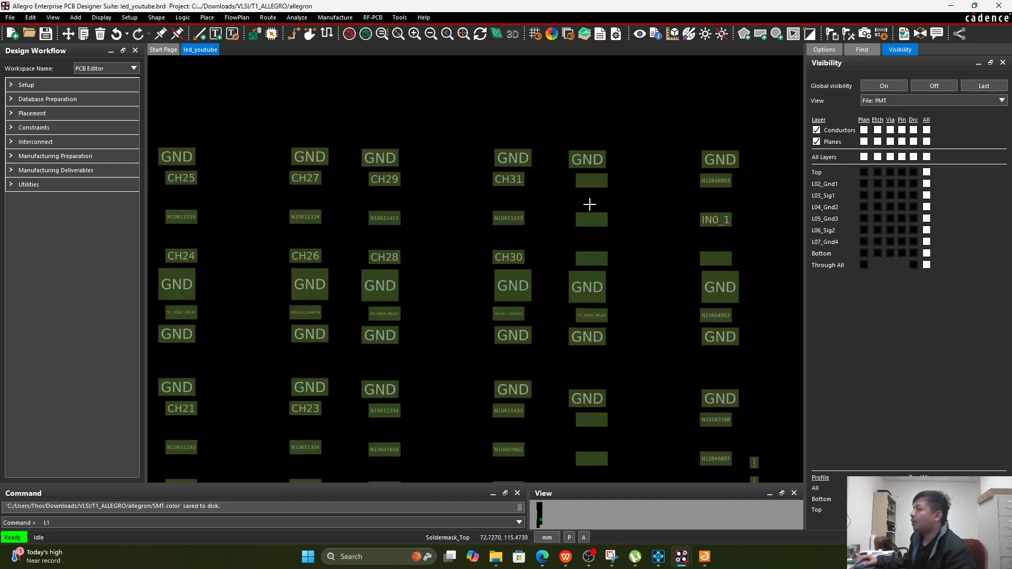
pyautogui.scroll(2, 593, 202)
pyautogui.scroll(-2, 592, 202)
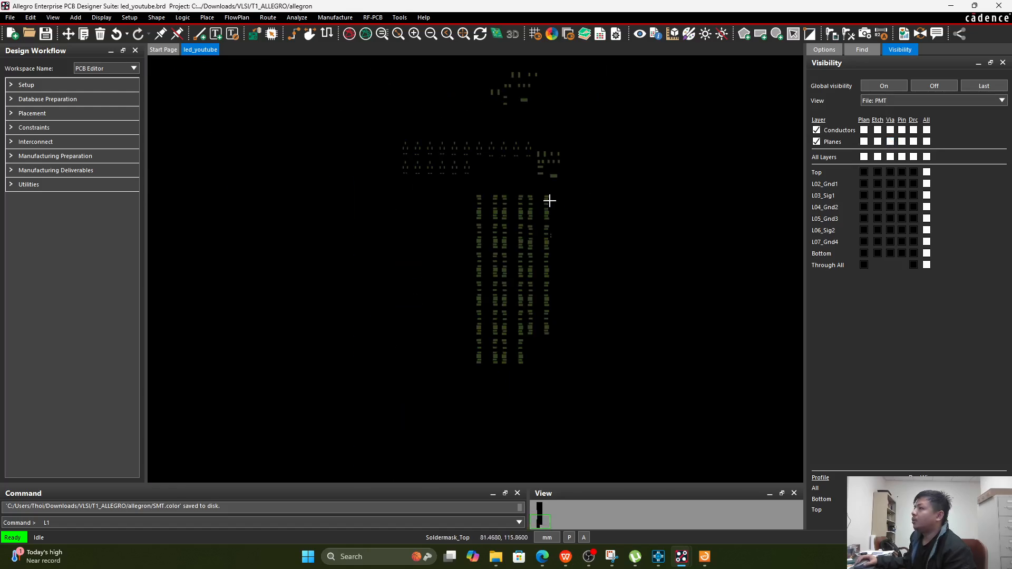
pyautogui.press('Up')
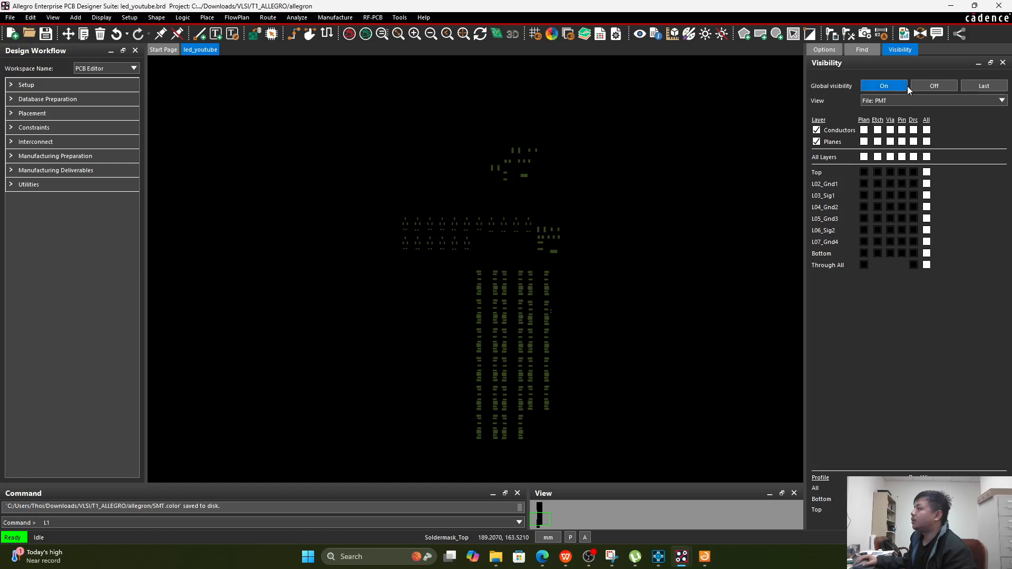
# - Add a new artwork film named PMT from the currently displayed top paste mask view
pyautogui.click(350, 17)
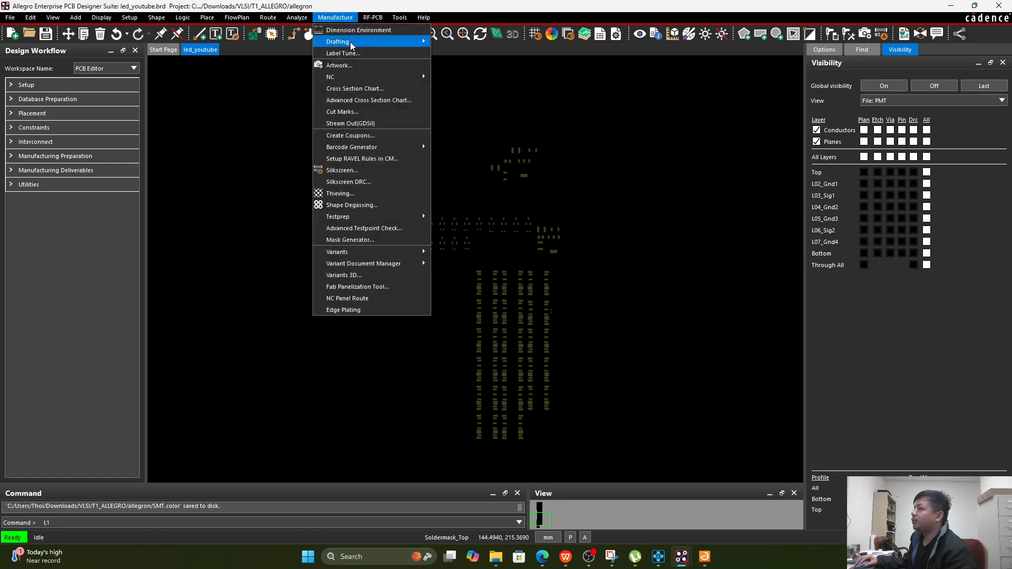
pyautogui.click(369, 65)
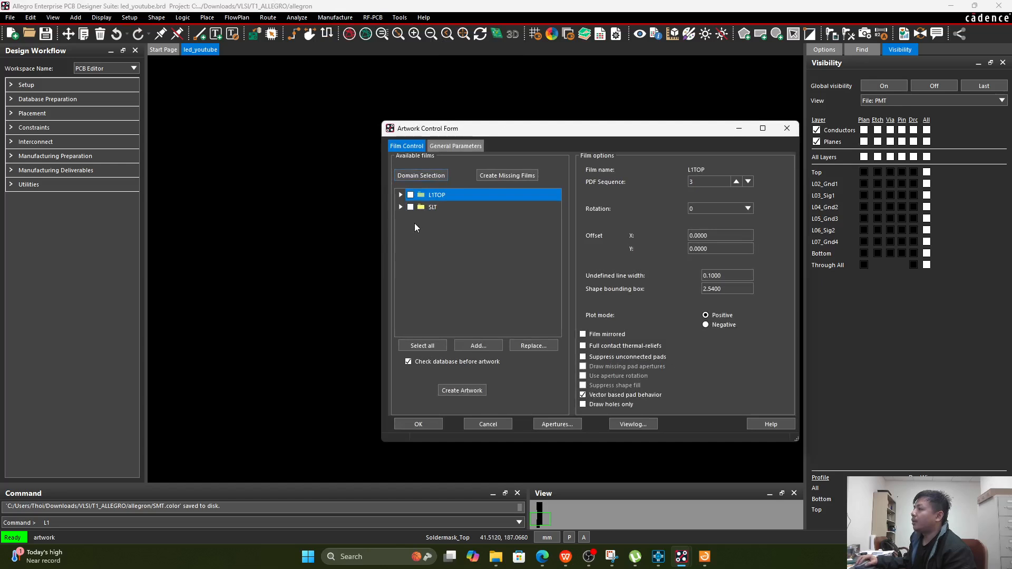
pyautogui.click(434, 207)
pyautogui.rightClick(436, 206)
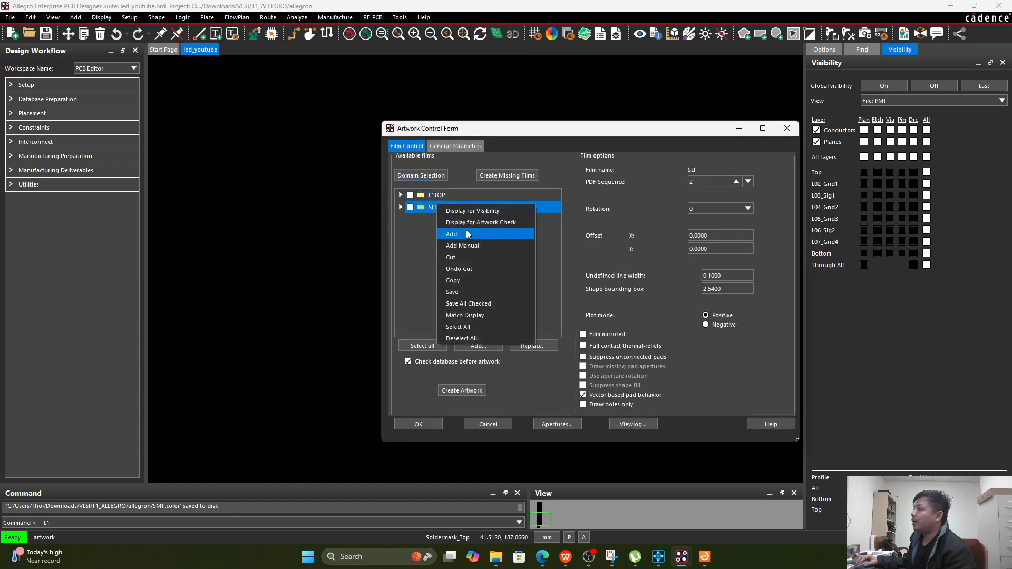
pyautogui.click(466, 234)
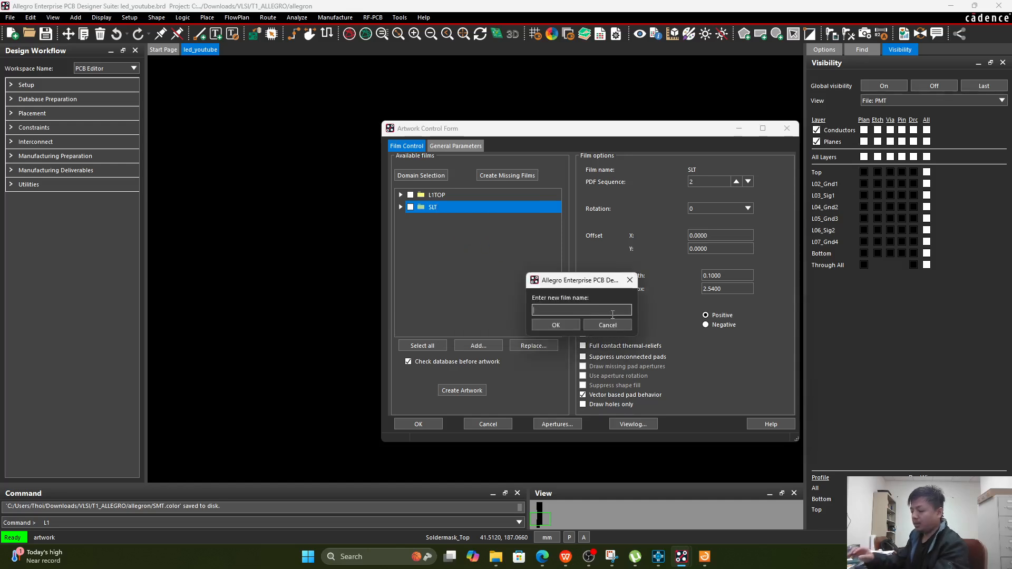
pyautogui.write('SMT')
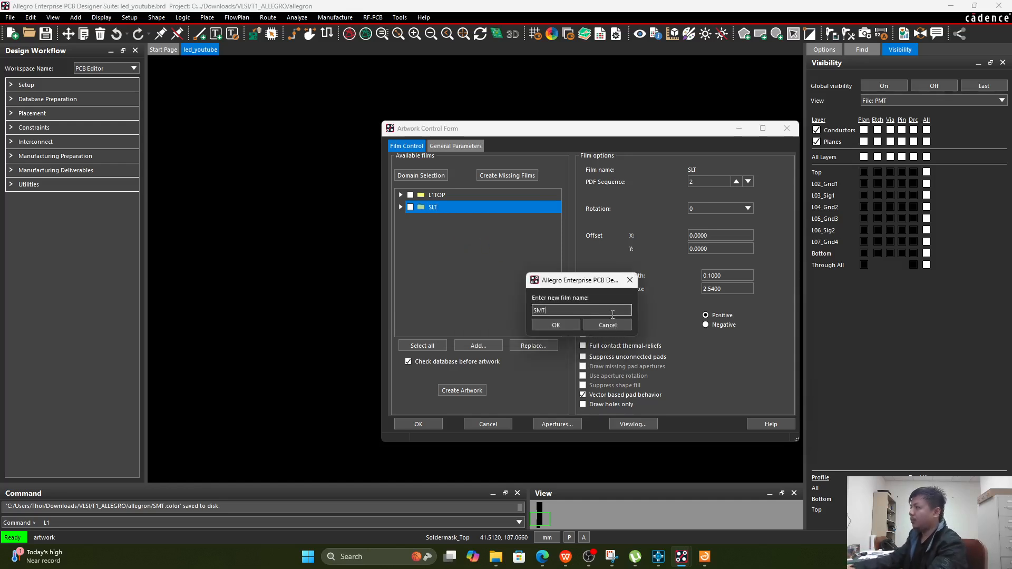
pyautogui.click(918, 103)
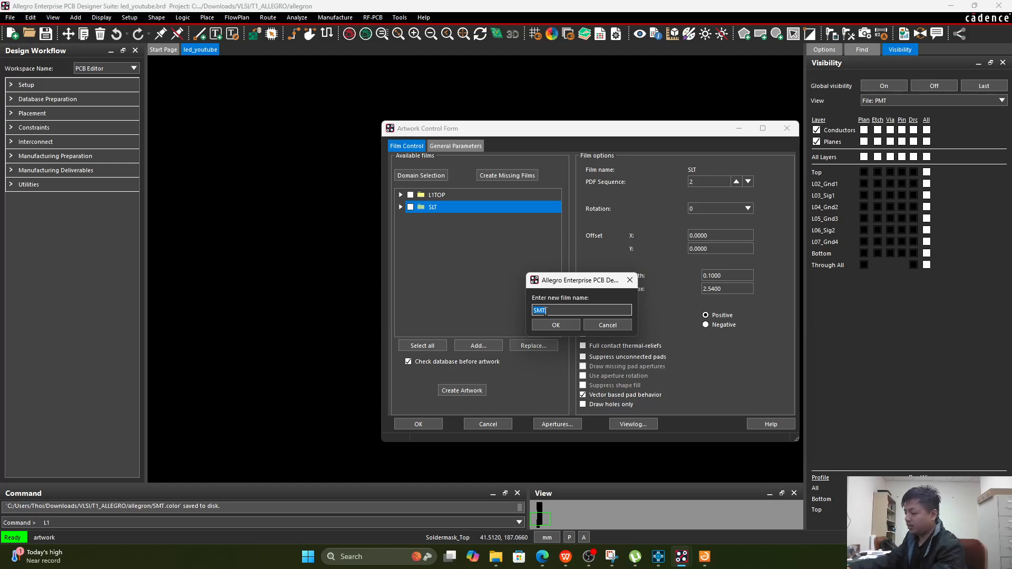
pyautogui.write('PMT')
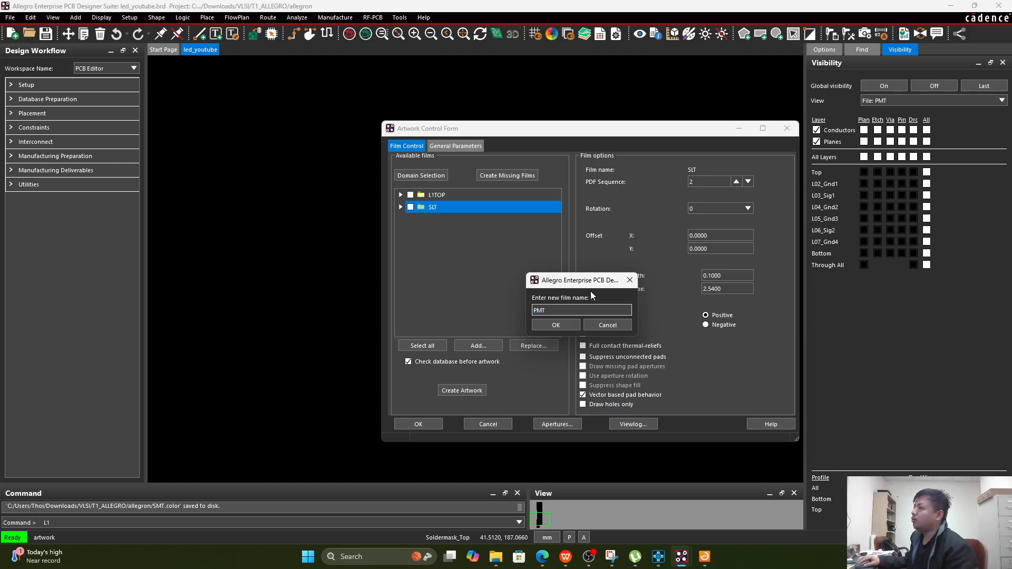
pyautogui.click(555, 325)
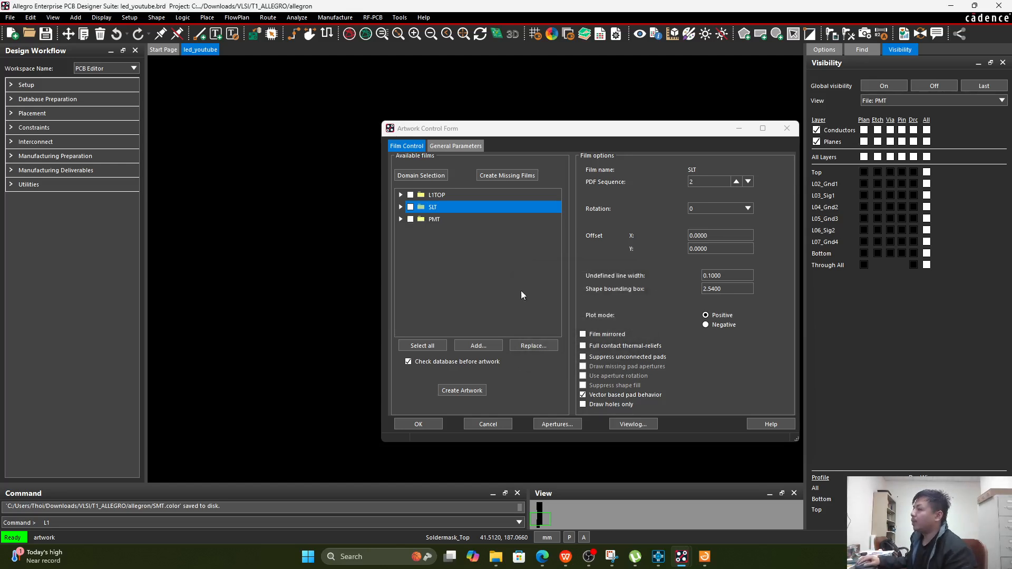
# - Examine the layers contained in the PMT film and compare them with the paste mask pads on the board
pyautogui.click(399, 220)
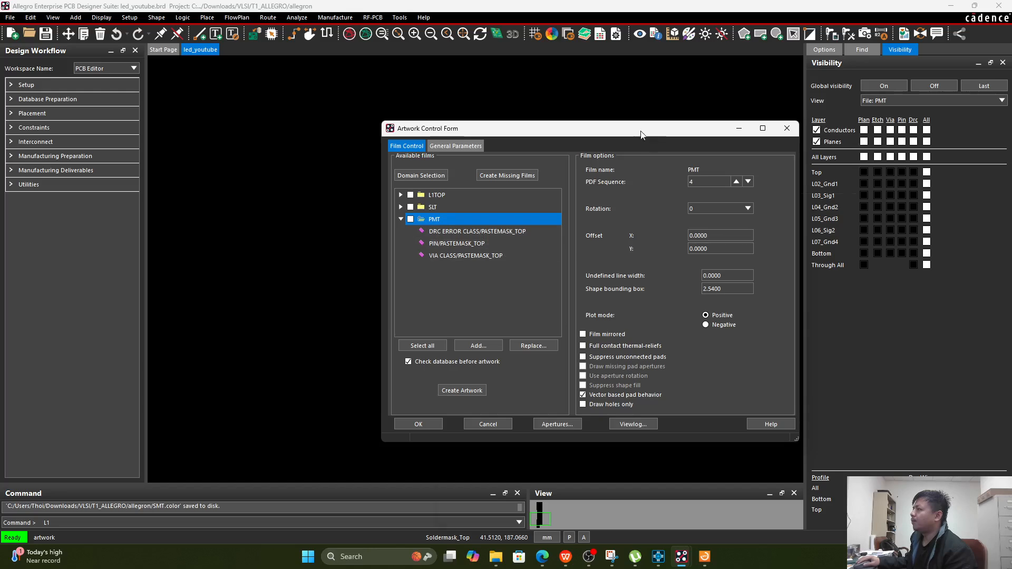
pyautogui.moveTo(641, 135)
pyautogui.mouseDown()
pyautogui.moveTo(933, 379)
pyautogui.moveTo(719, 171)
pyautogui.moveTo(659, 137)
pyautogui.mouseUp()
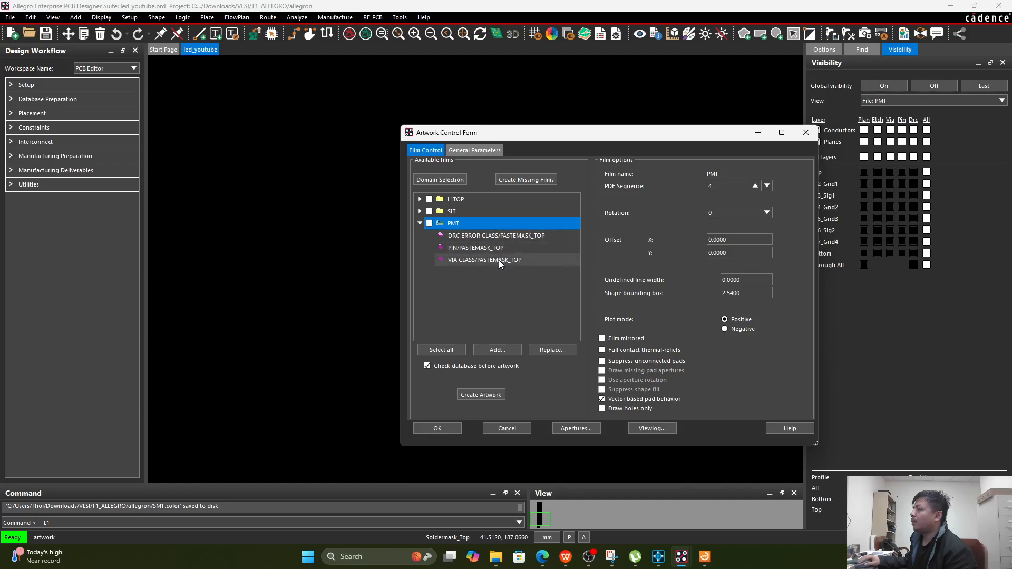
pyautogui.moveTo(577, 137); pyautogui.dragTo(768, 152)
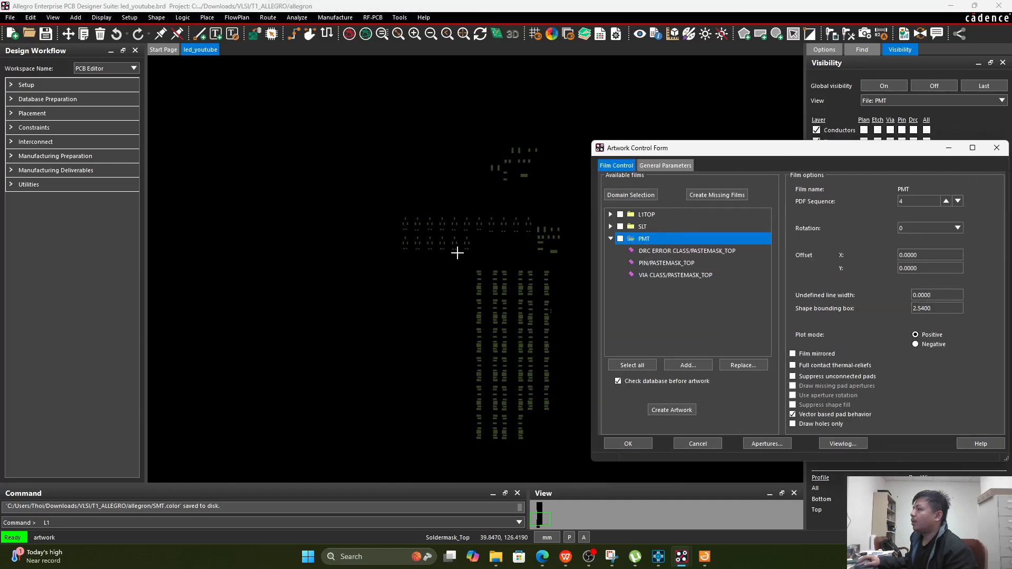
pyautogui.scroll(-2, 537, 327)
pyautogui.scroll(3, 510, 334)
pyautogui.scroll(-3, 510, 334)
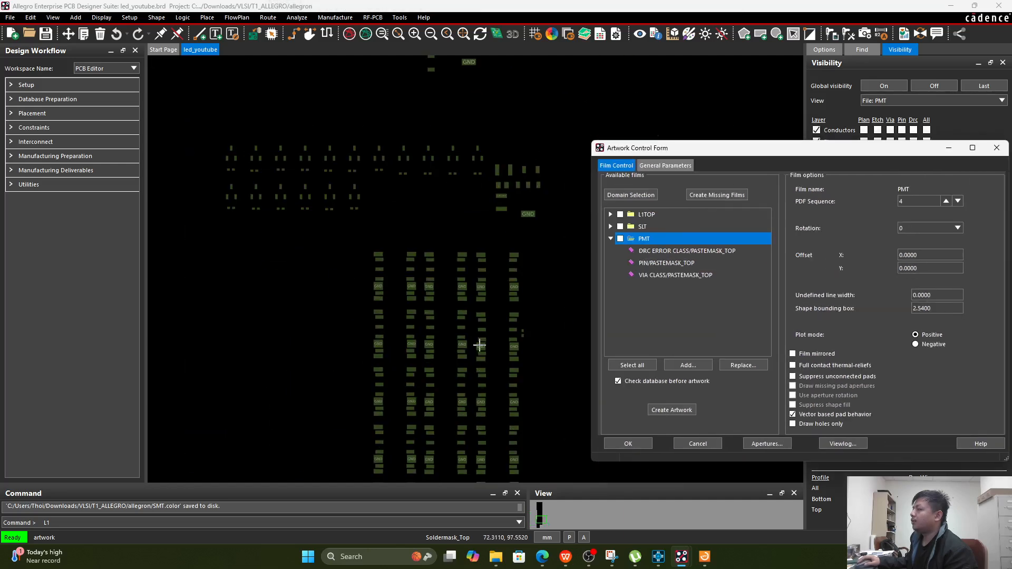
pyautogui.scroll(3, 509, 331)
pyautogui.scroll(-3, 512, 330)
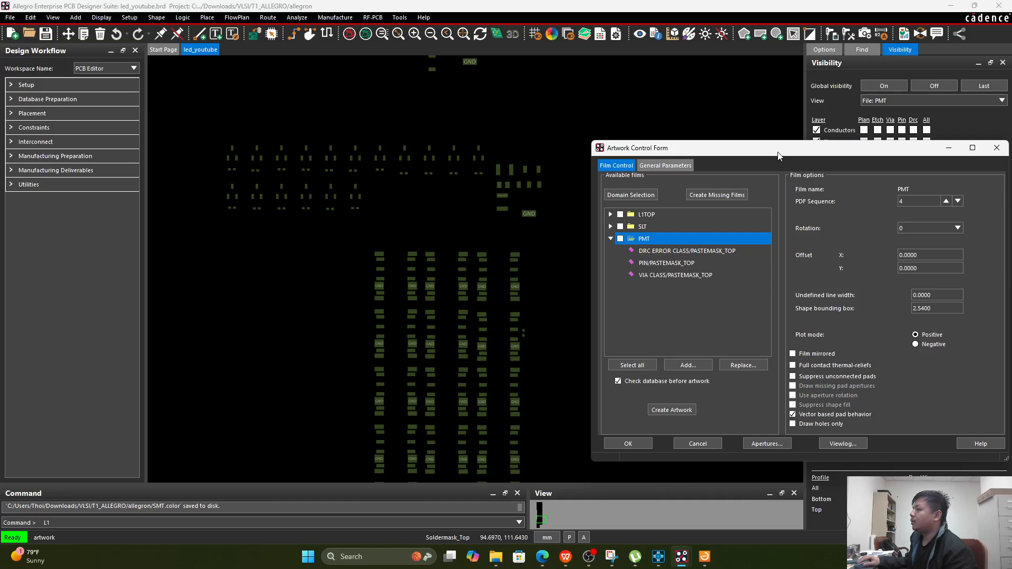
pyautogui.moveTo(777, 156); pyautogui.dragTo(430, 103)
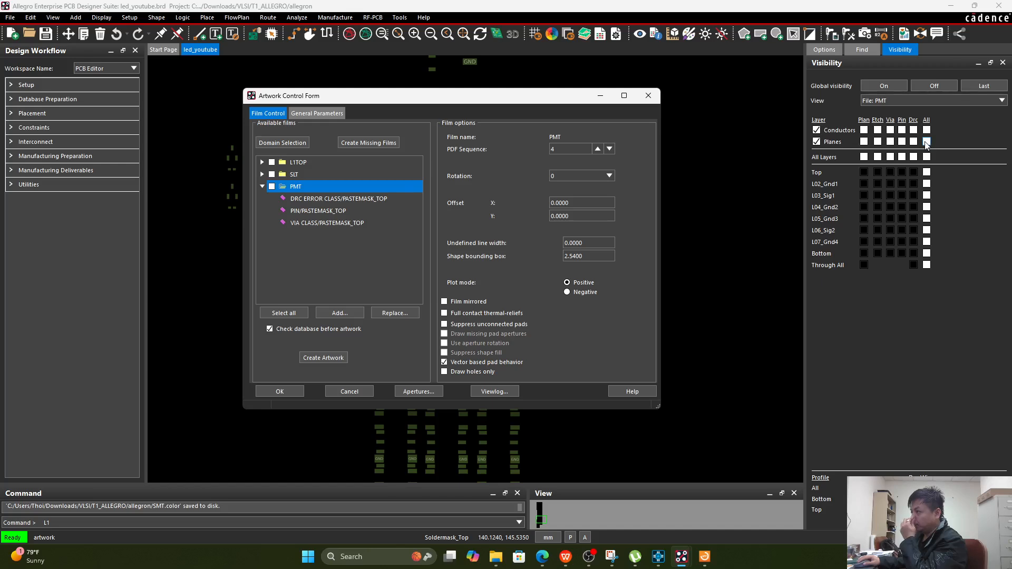
# - Load the saved SMT view and add a new artwork film named SMT from it
pyautogui.click(944, 103)
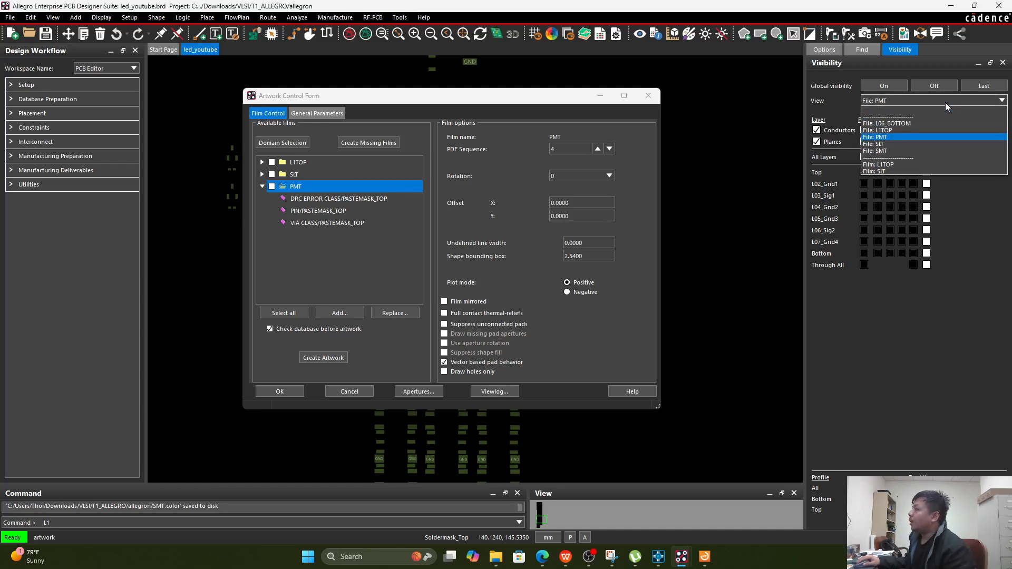
pyautogui.click(894, 150)
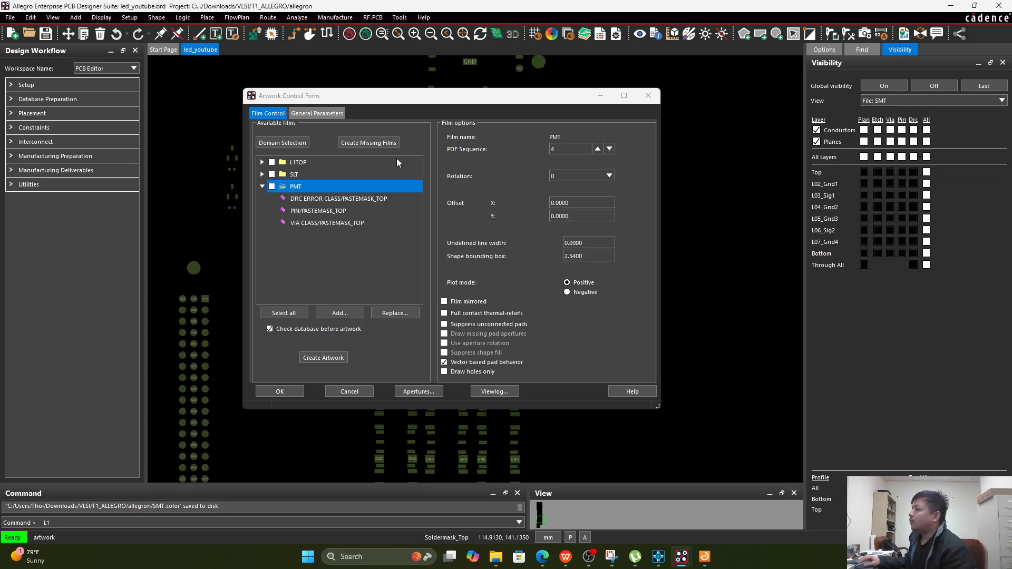
pyautogui.rightClick(308, 186)
pyautogui.click(323, 210)
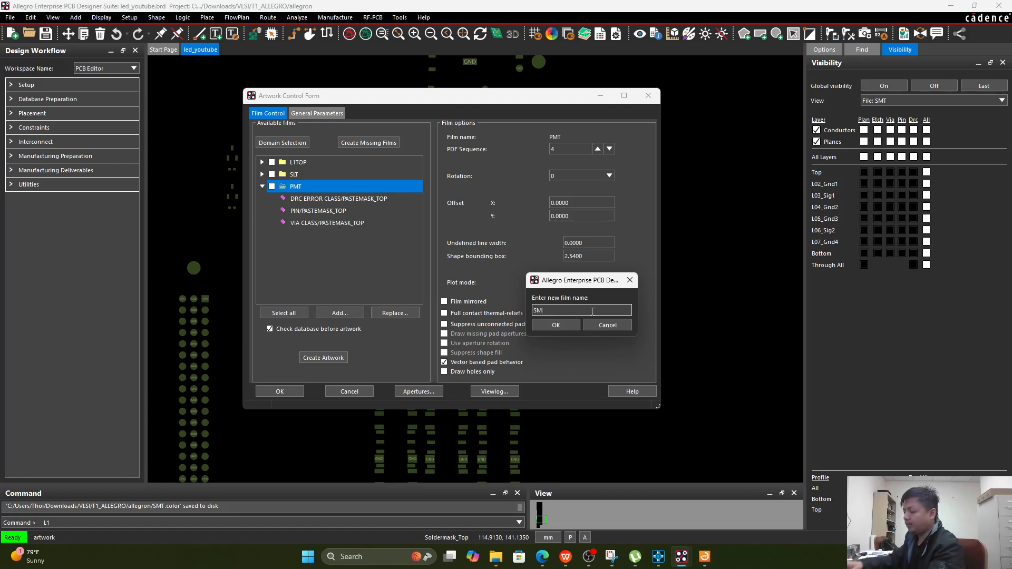
pyautogui.click(567, 321)
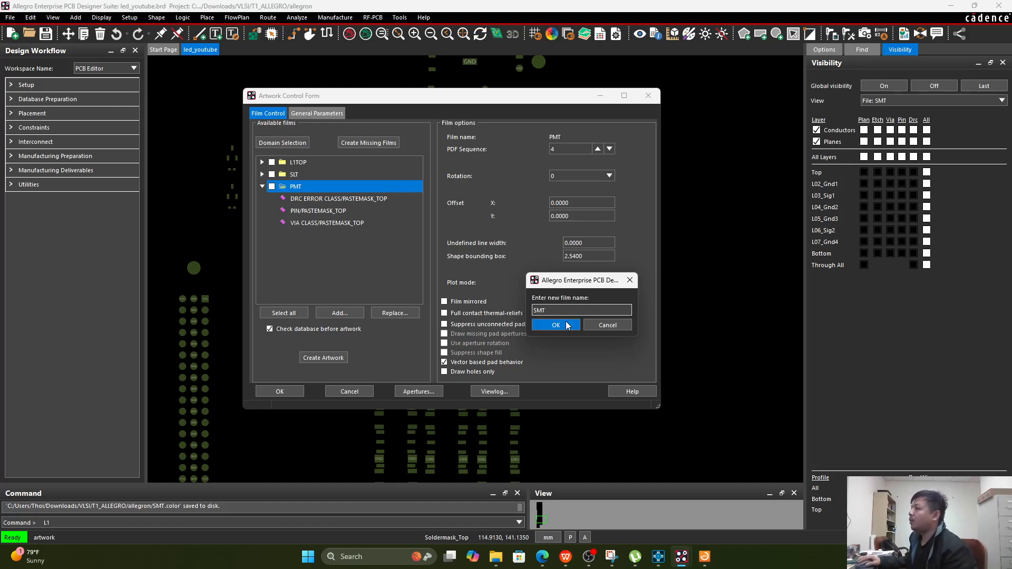
pyautogui.click(567, 325)
# - Set the undefined line width of the PMT and SMT films to 0.1
pyautogui.click(604, 242)
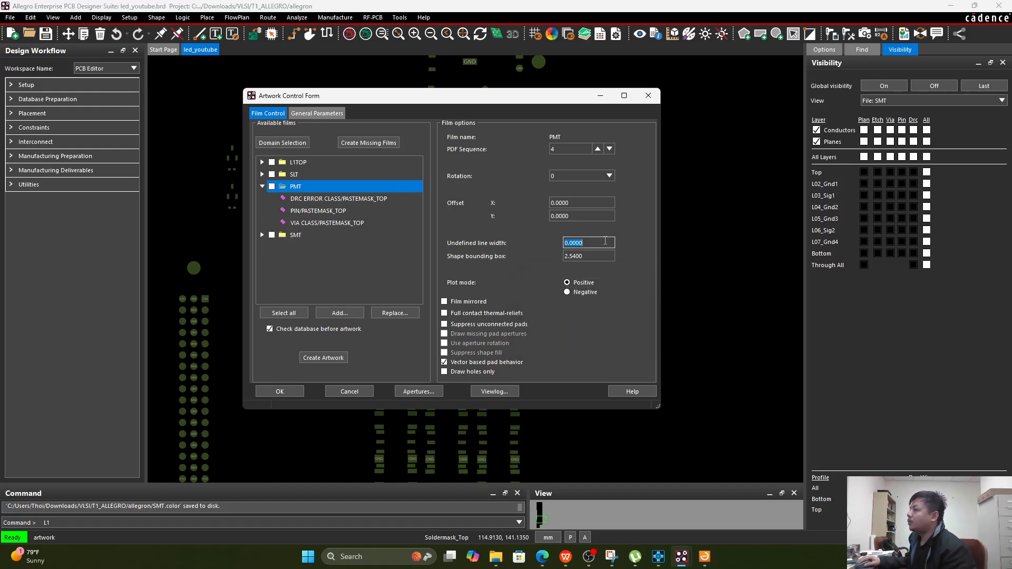
pyautogui.click(299, 235)
pyautogui.click(310, 184)
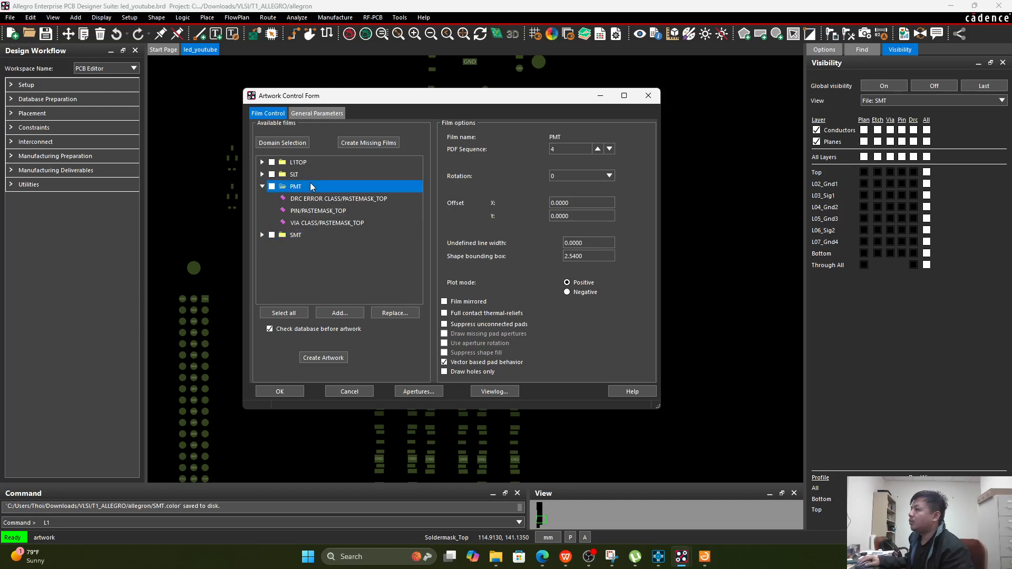
pyautogui.doubleClick(604, 242)
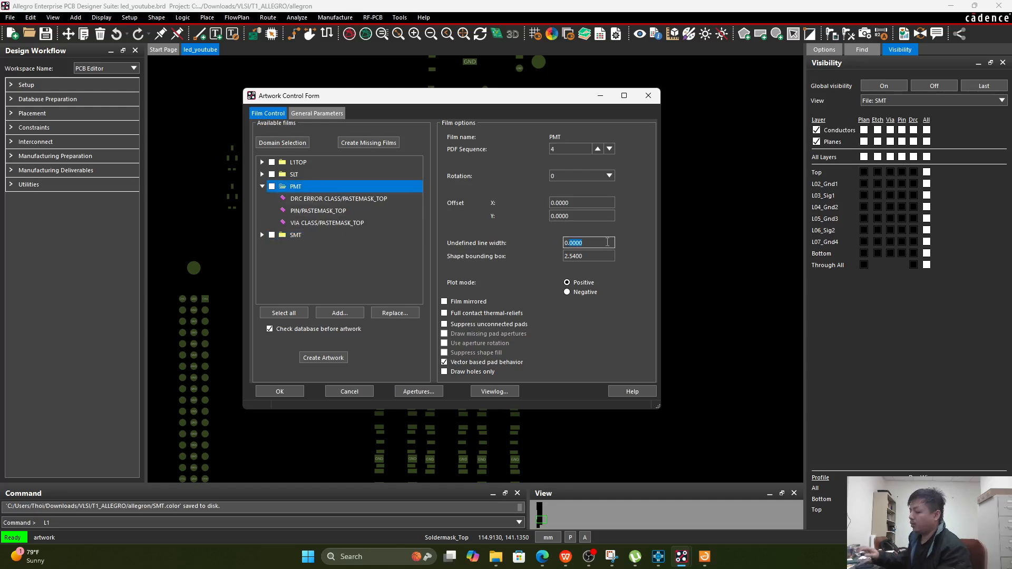
pyautogui.click(301, 234)
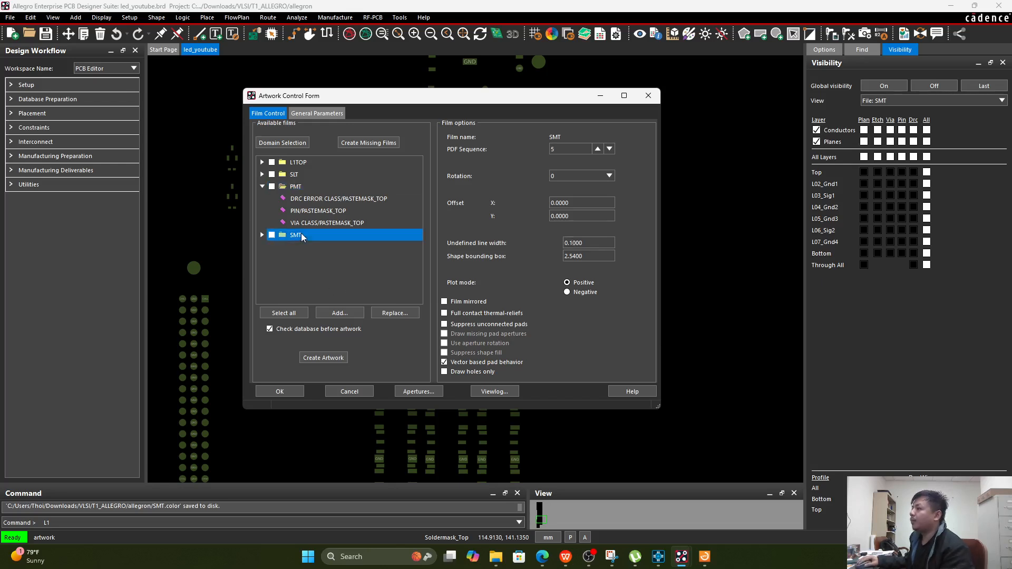
# - Create artwork for the L1TOP, SLT, PMT and SMT films, and review the photoplot log through to its summary
pyautogui.click(271, 187)
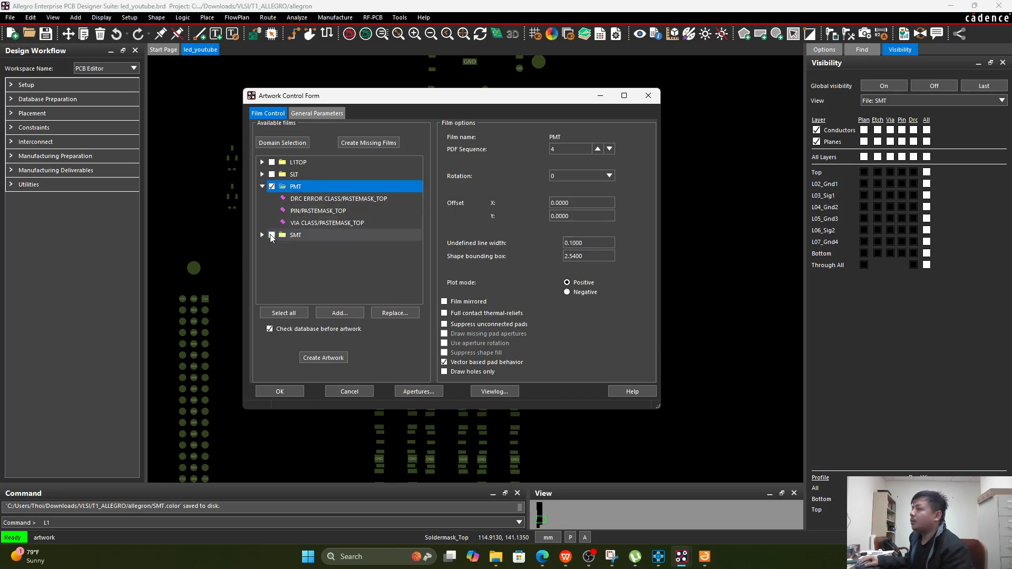
pyautogui.click(271, 235)
pyautogui.click(271, 174)
pyautogui.click(271, 163)
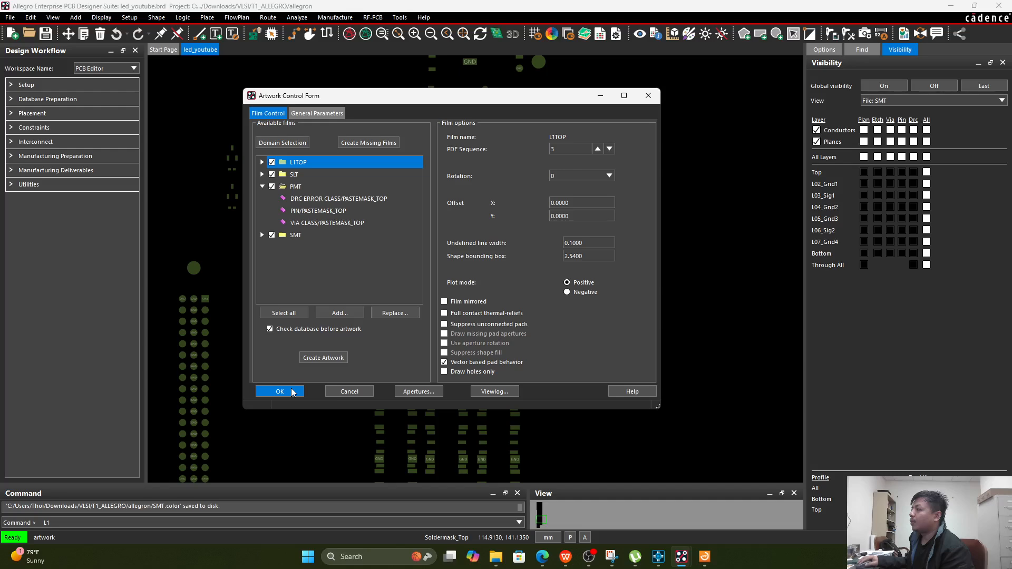
pyautogui.click(315, 359)
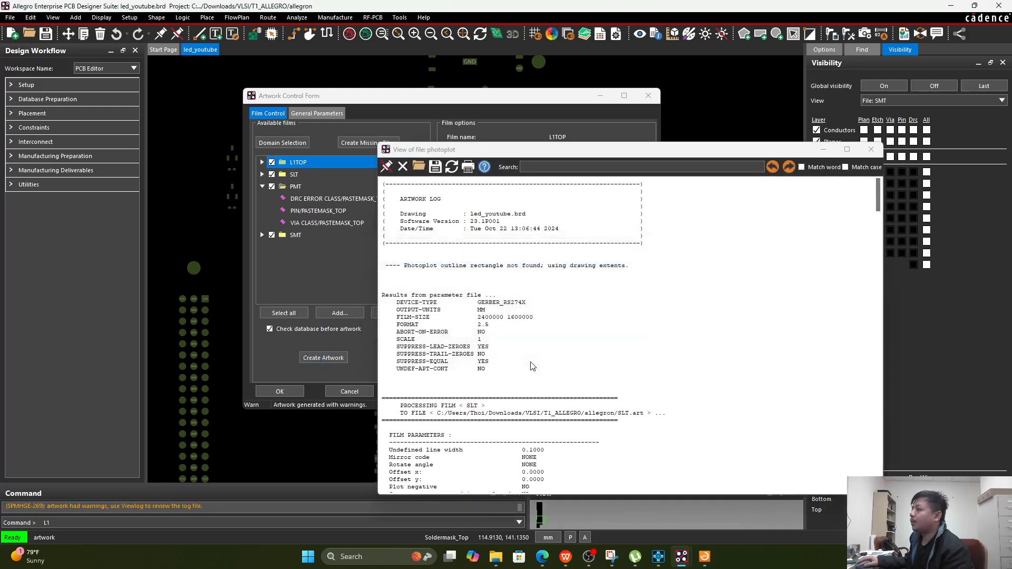
pyautogui.scroll(-1, 567, 366)
pyautogui.moveTo(877, 199); pyautogui.dragTo(877, 468)
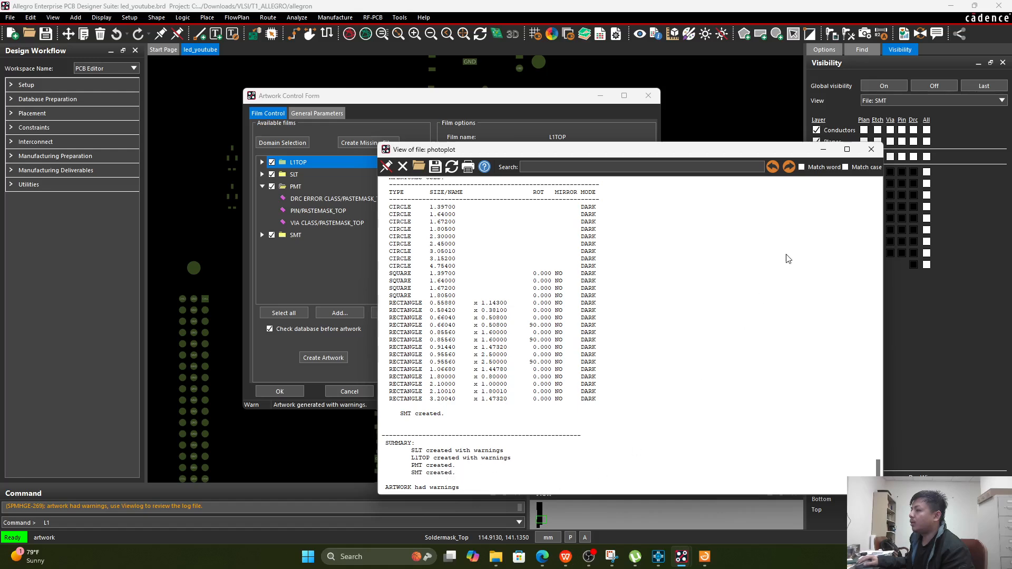
pyautogui.click(871, 149)
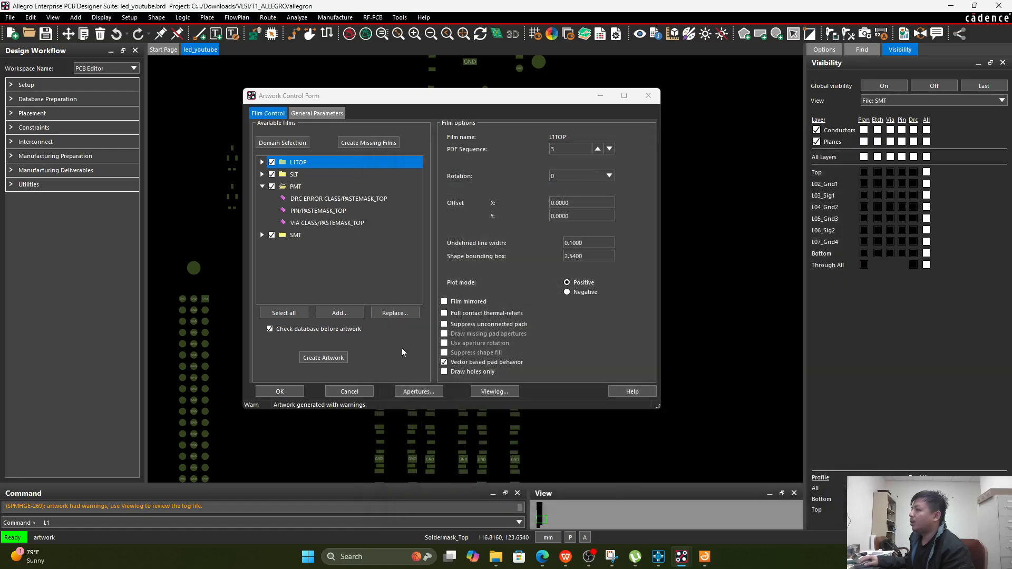
# - Accept the artwork film settings and save the board, overwriting led_youtube.brd
pyautogui.click(280, 392)
pyautogui.click(46, 35)
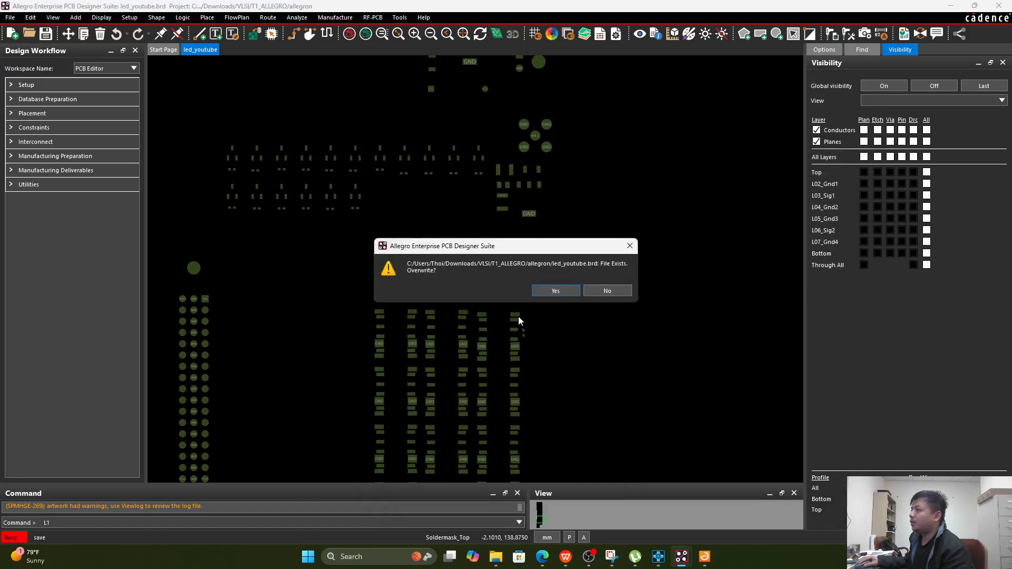
pyautogui.click(553, 290)
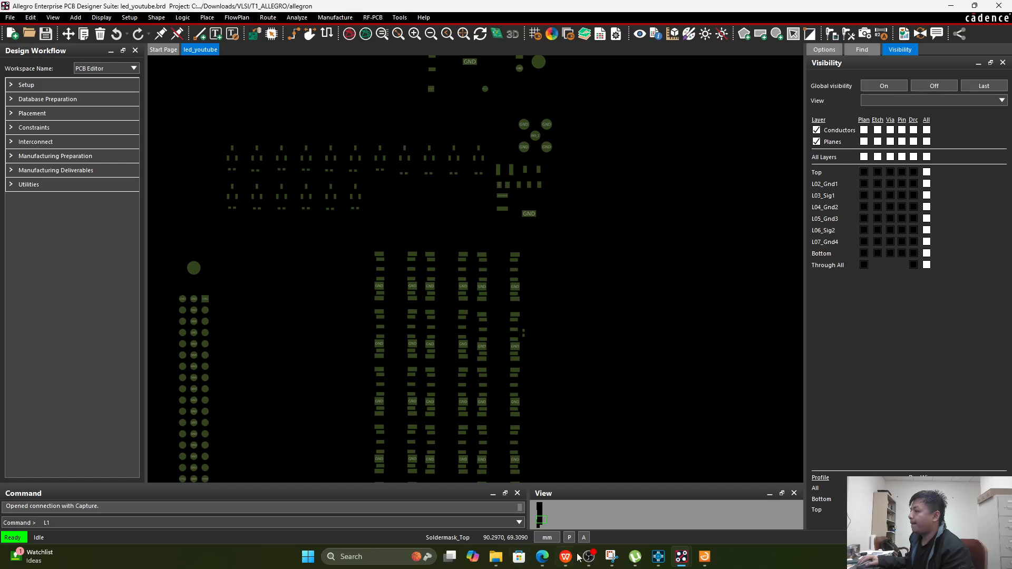
# - In the allegroN project folder, select PMT.art, SLT.art, SMT.art, L1TOP.art and the led_youtube-1-8.drl drill file
pyautogui.click(497, 557)
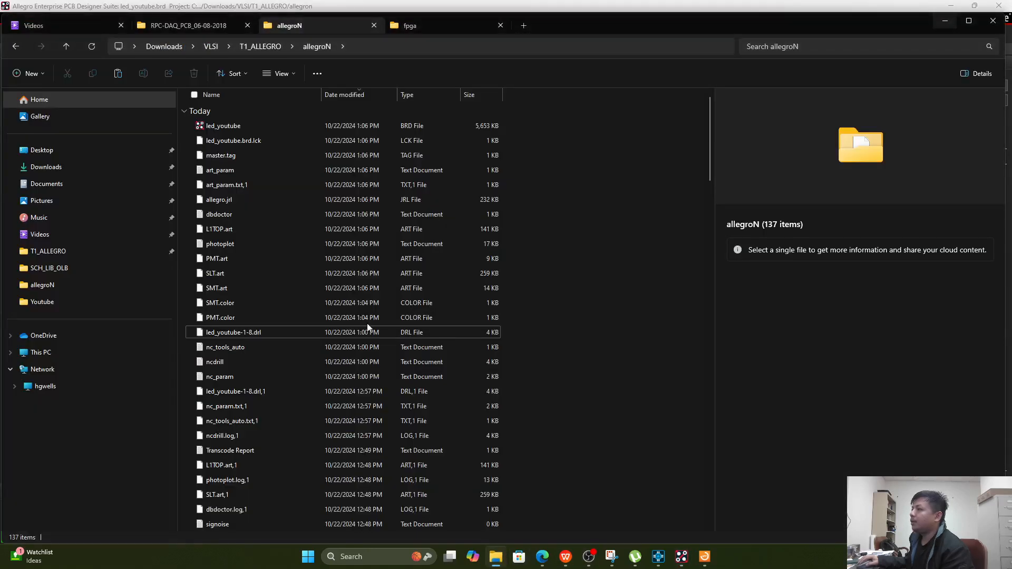
pyautogui.click(258, 45)
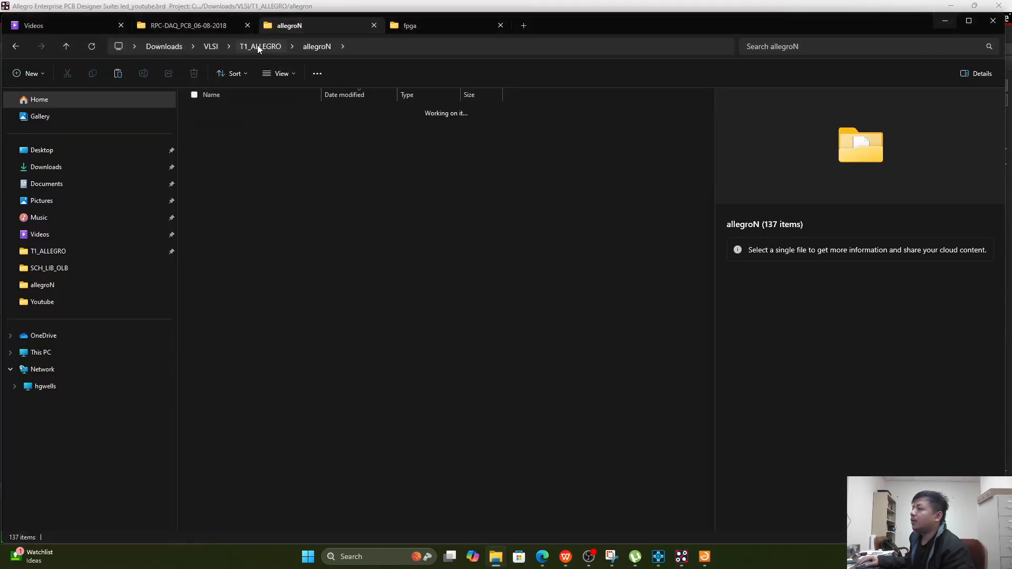
pyautogui.doubleClick(217, 124)
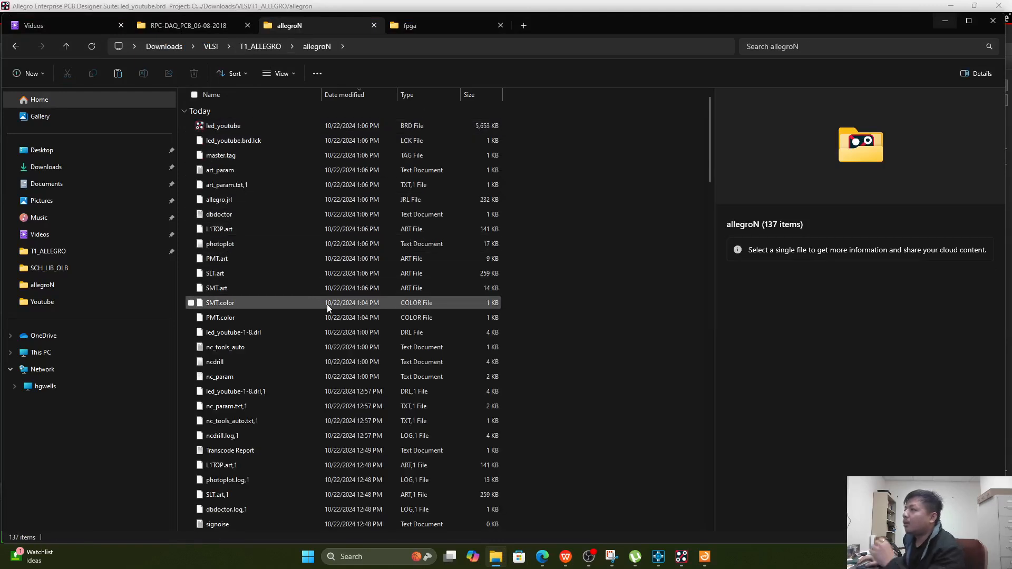
pyautogui.click(236, 263)
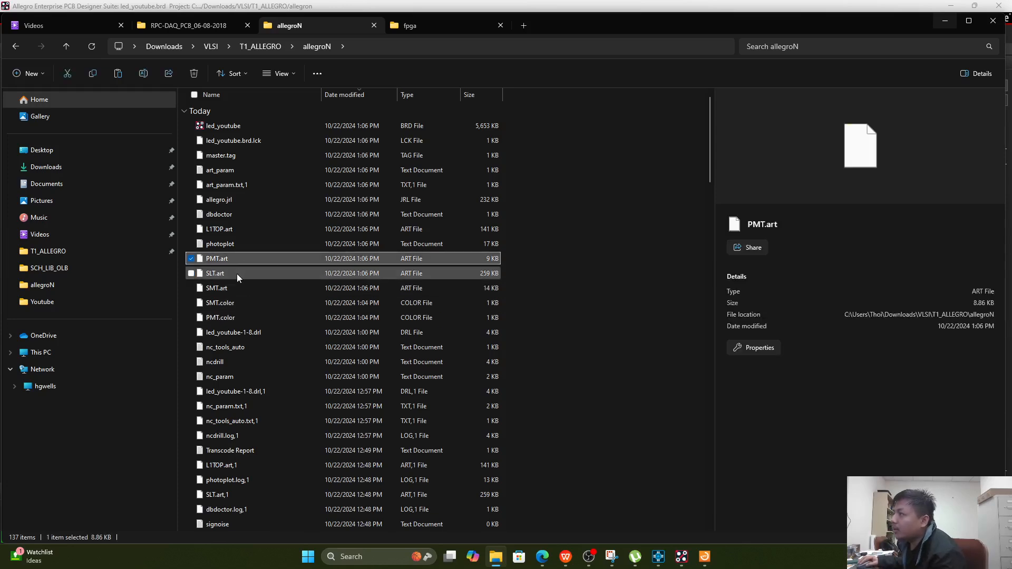
pyautogui.keyDown('ctrl'); pyautogui.click(236, 273); pyautogui.keyUp('ctrl')
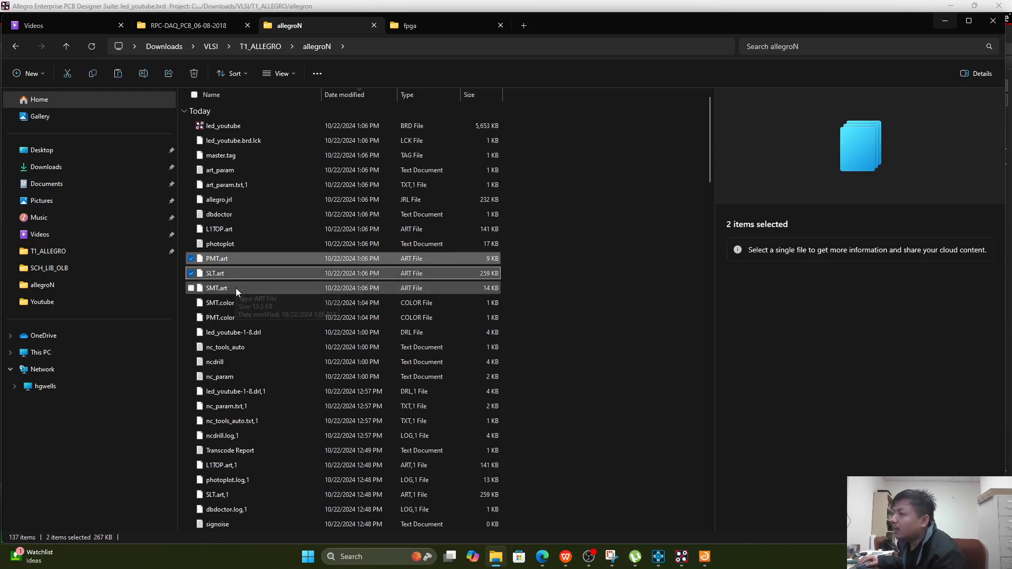
pyautogui.keyDown('ctrl'); pyautogui.click(235, 287); pyautogui.keyUp('ctrl')
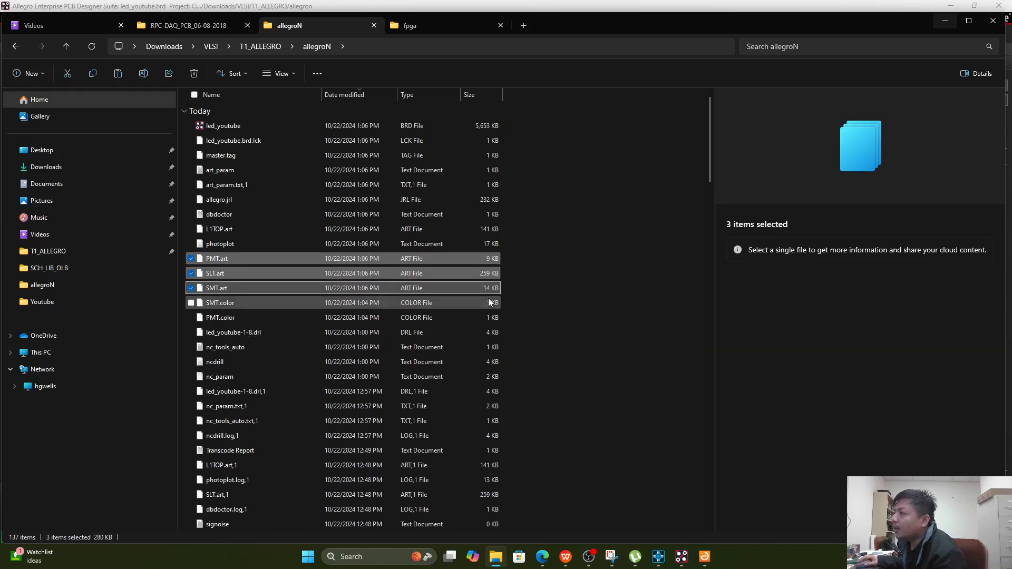
pyautogui.keyDown('ctrl'); pyautogui.click(239, 229); pyautogui.keyUp('ctrl')
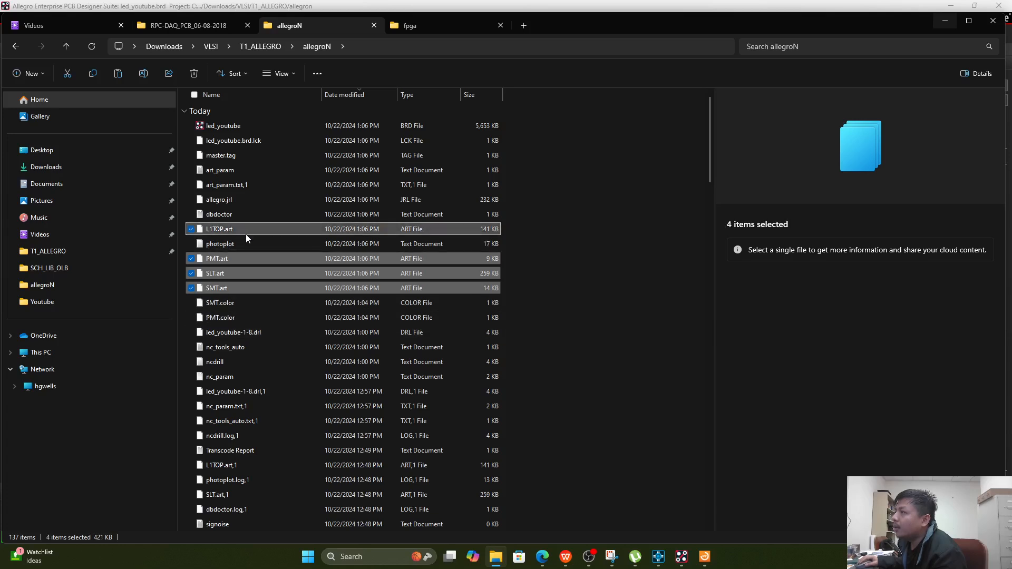
pyautogui.keyDown('ctrl'); pyautogui.click(244, 331); pyautogui.keyUp('ctrl')
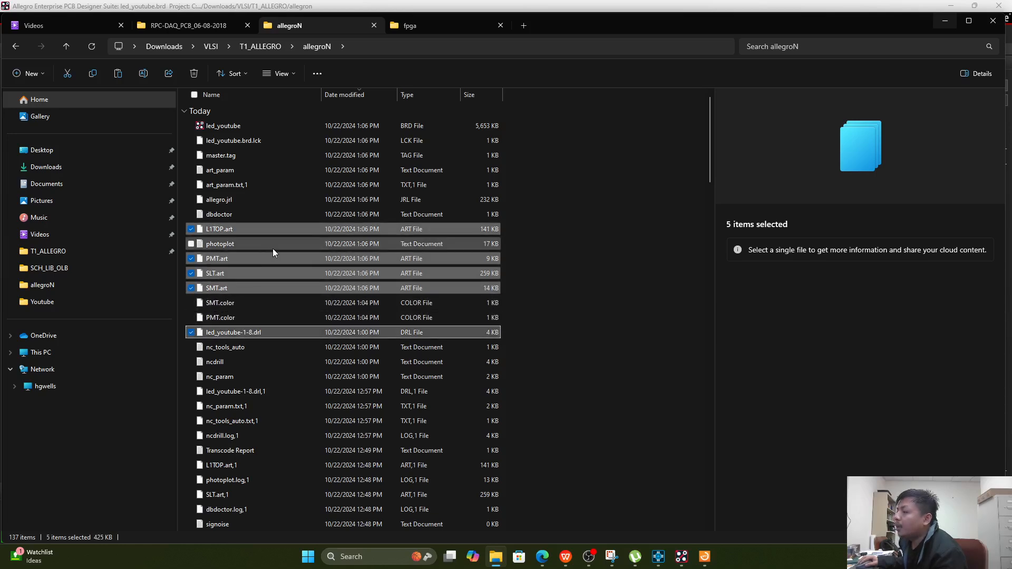
# - Switch to ViewMate and import the five selected files starting at layer 10, accepting the extra coordinate digits for each artwork file
pyautogui.click(705, 557)
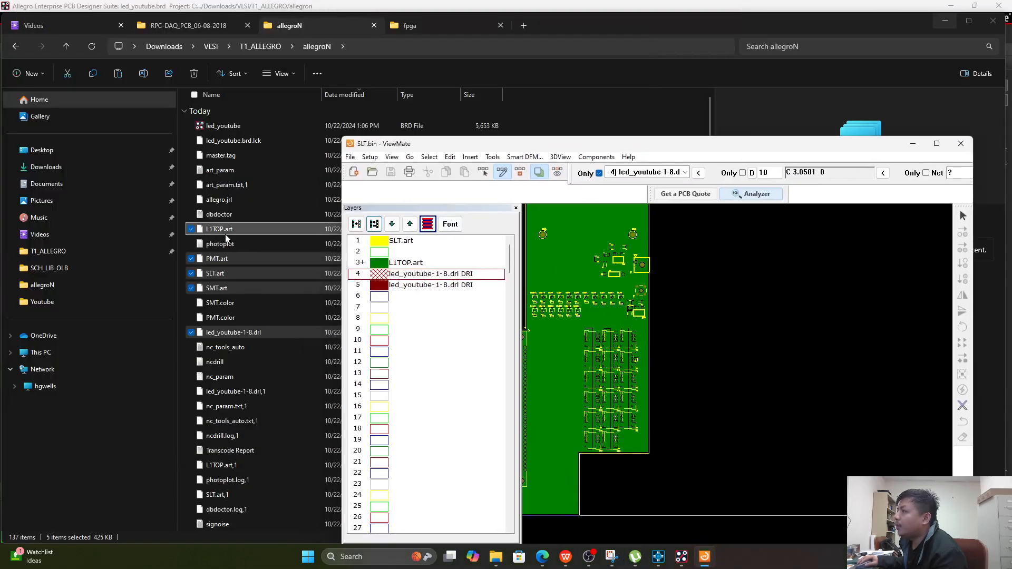
pyautogui.moveTo(227, 230); pyautogui.dragTo(384, 344)
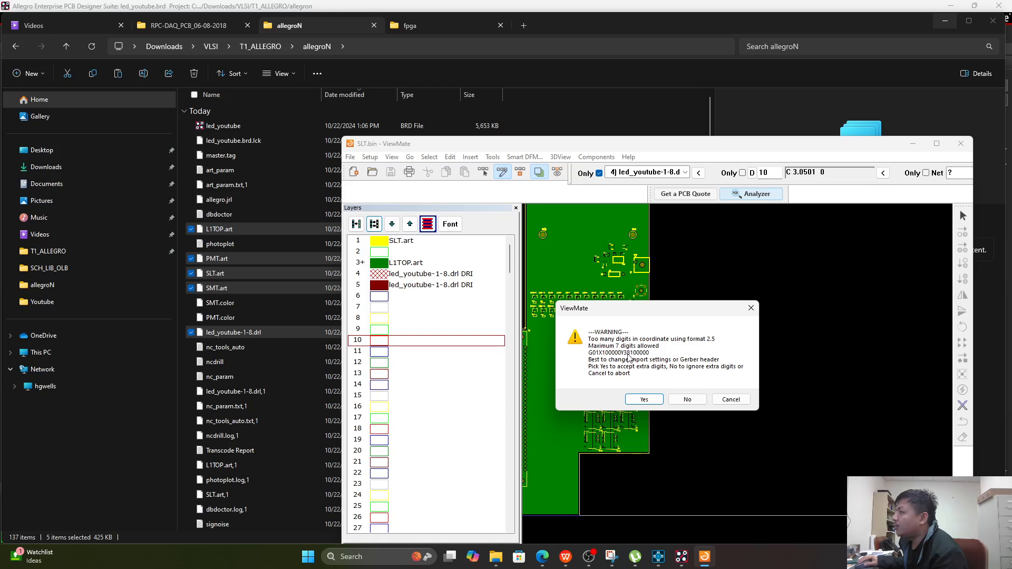
pyautogui.click(645, 399)
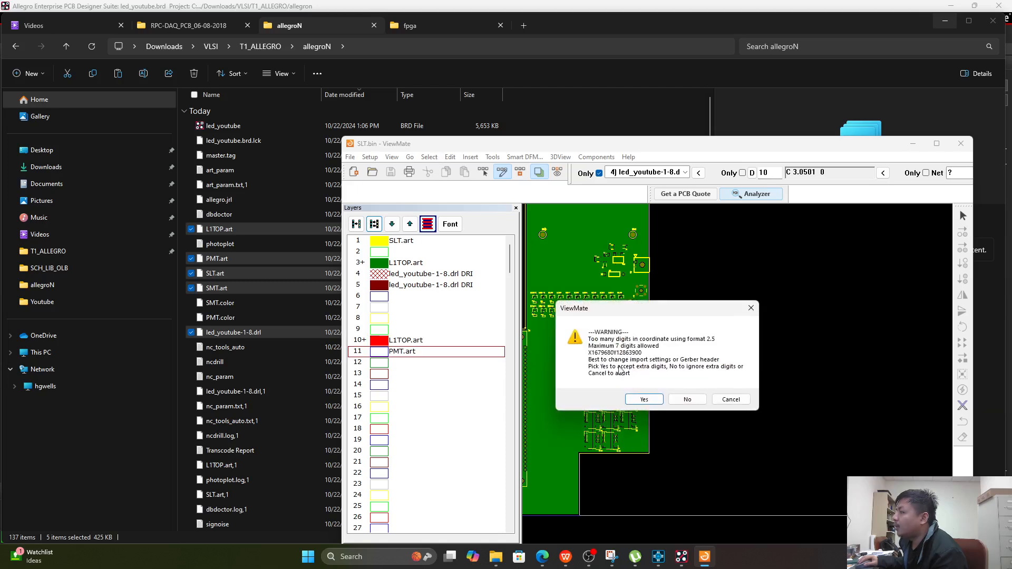
pyautogui.click(643, 400)
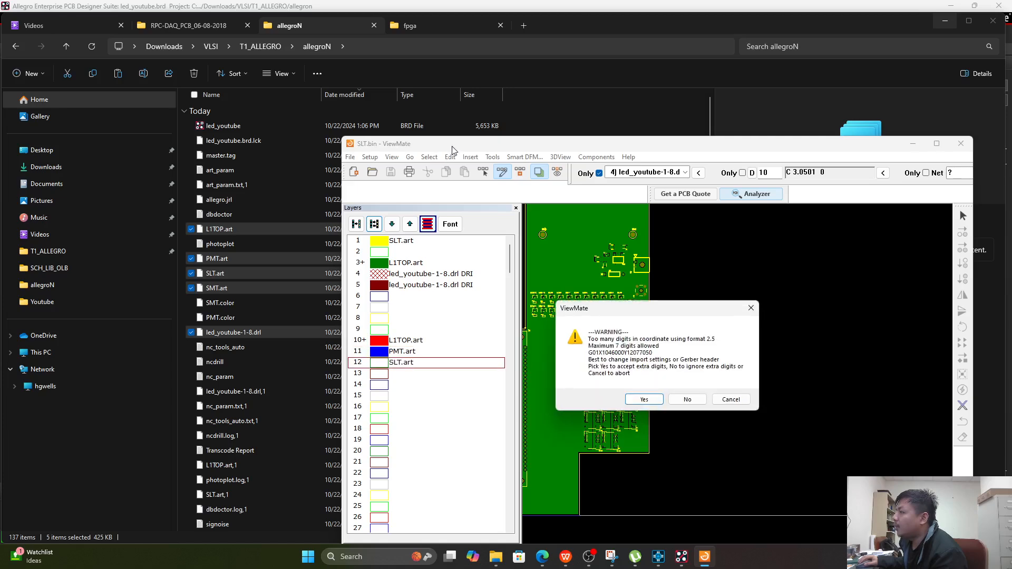
pyautogui.click(653, 402)
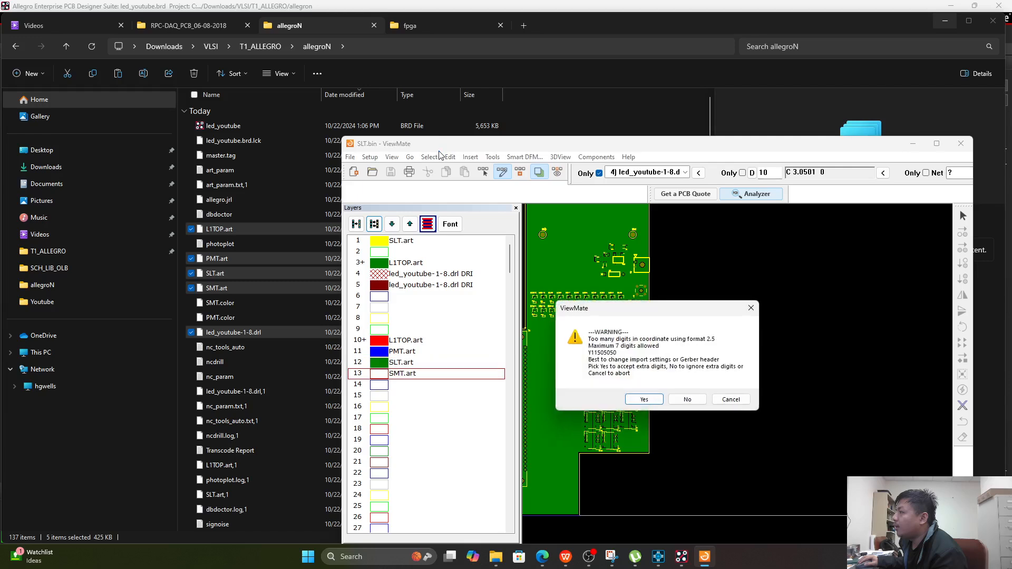
pyautogui.click(644, 400)
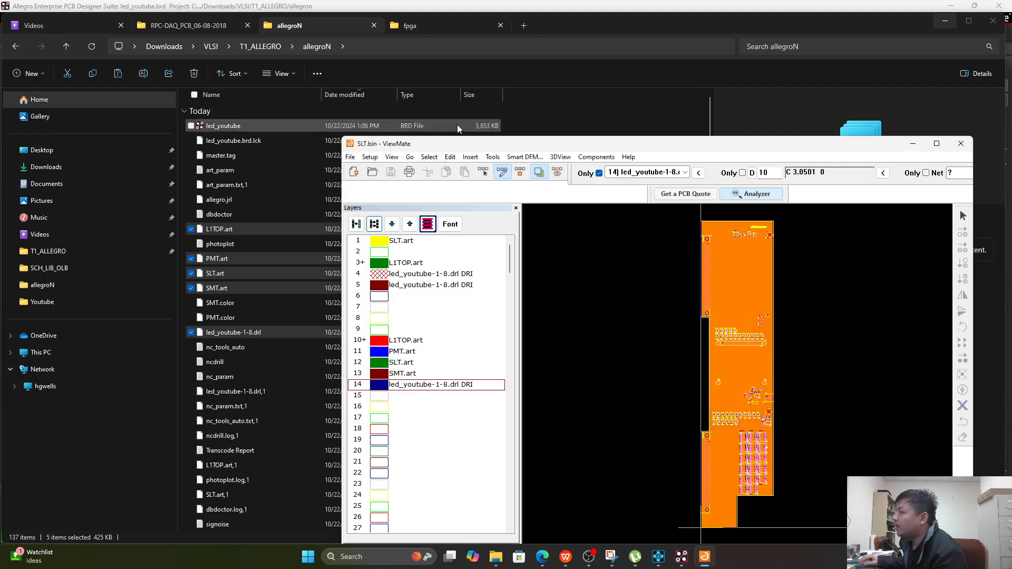
# - Hide the older SLT.art, L1TOP.art and two drill layers, numbers 1, 3, 4 and 5
pyautogui.click(379, 240)
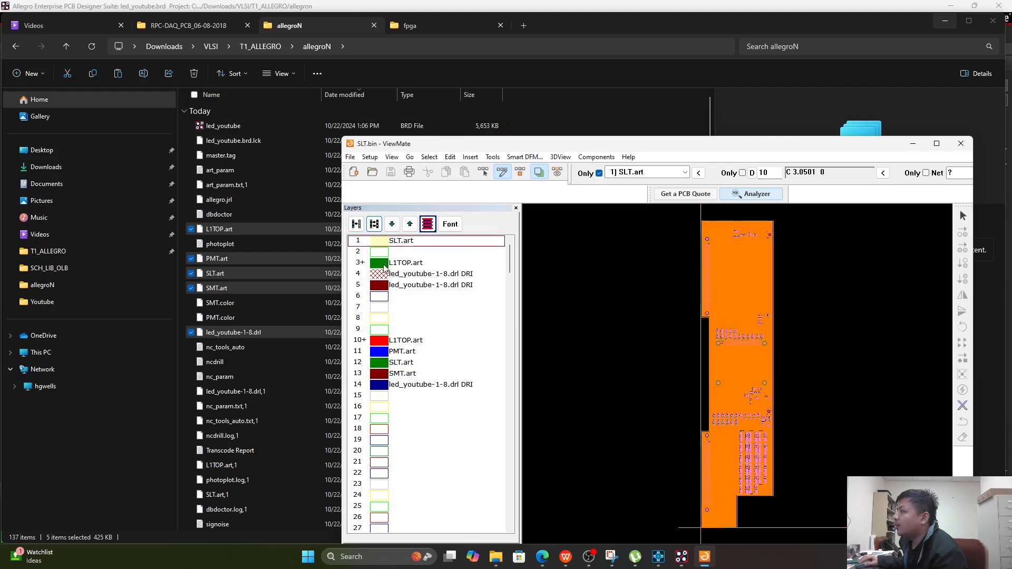
pyautogui.click(379, 262)
pyautogui.click(380, 274)
pyautogui.click(384, 286)
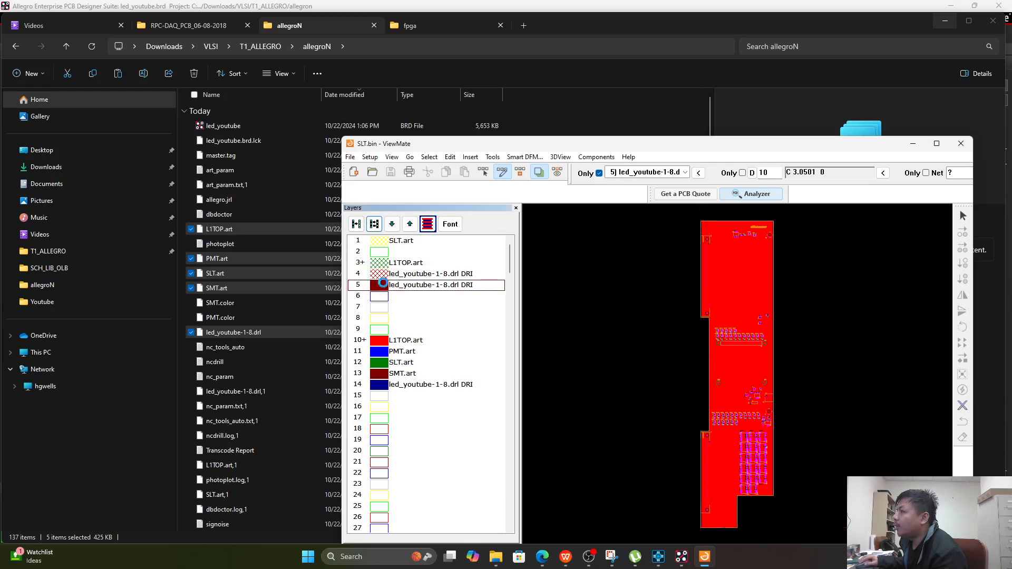
pyautogui.click(380, 332)
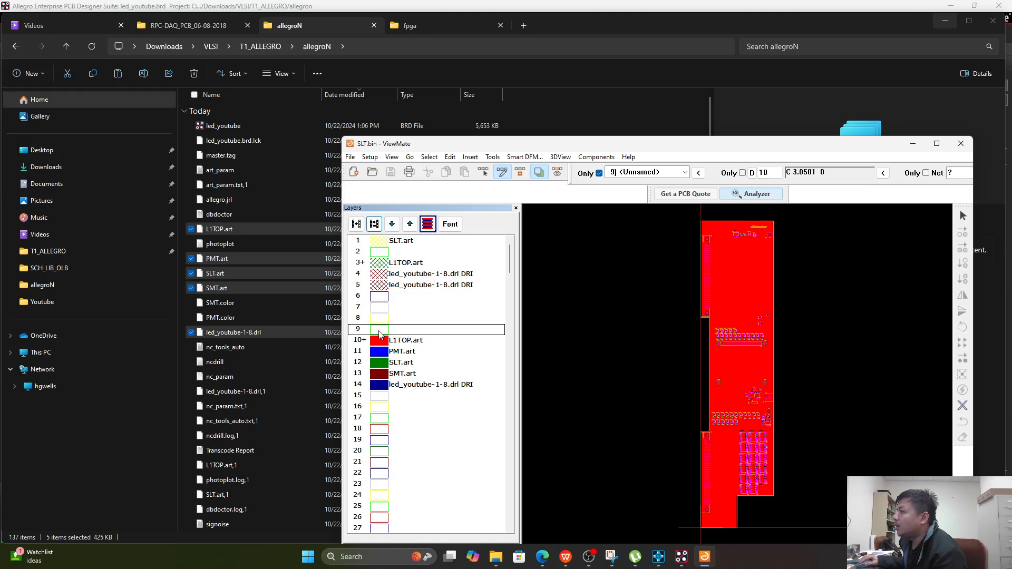
# - Hide the new PMT.art, SLT.art, SMT.art and drill layers 11 to 14, leaving only the new L1TOP.art shown
pyautogui.click(379, 351)
pyautogui.click(378, 362)
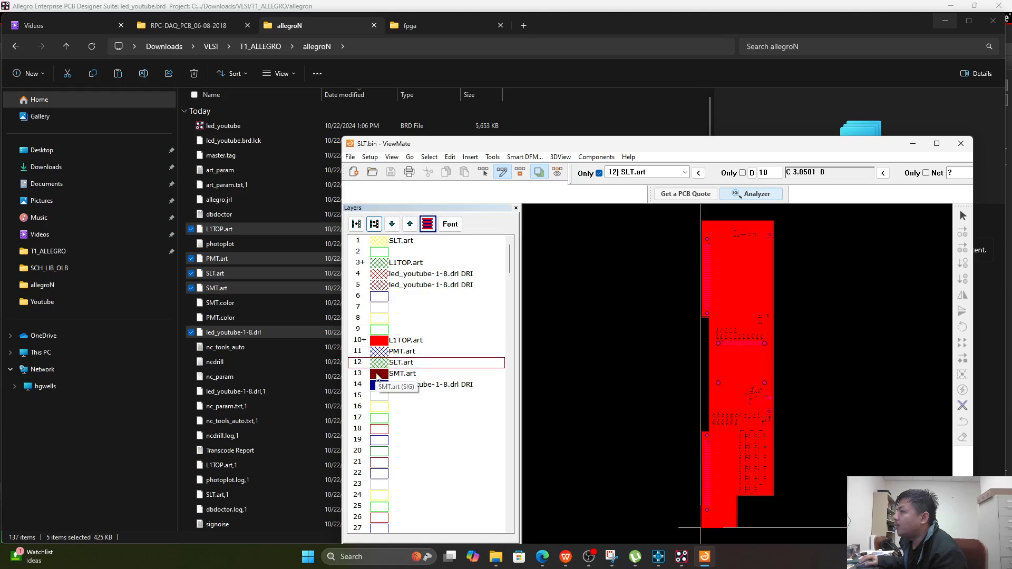
pyautogui.click(377, 374)
pyautogui.click(379, 385)
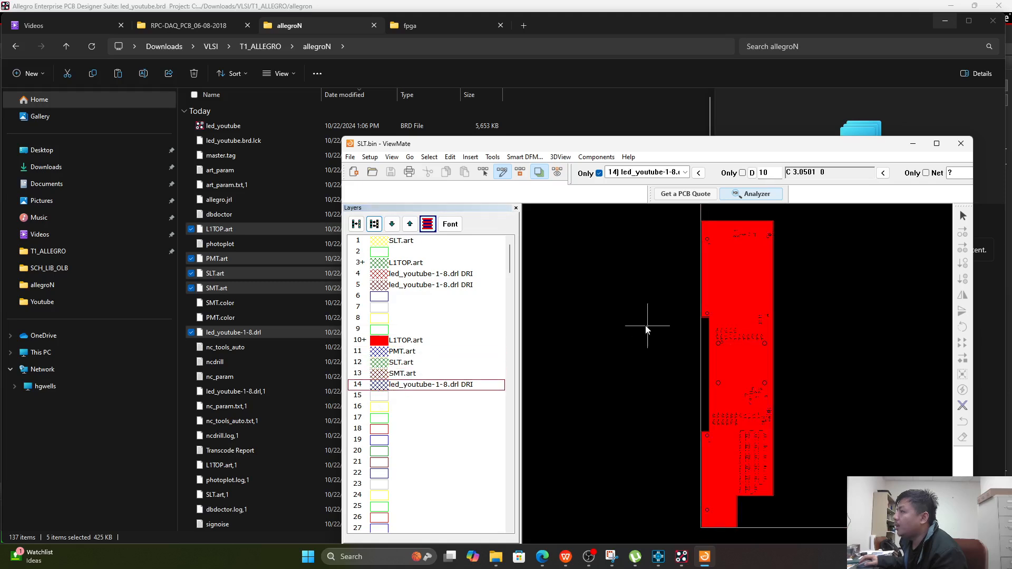
# - Set the color of the new L1TOP.art layer 10 to green
pyautogui.rightClick(386, 346)
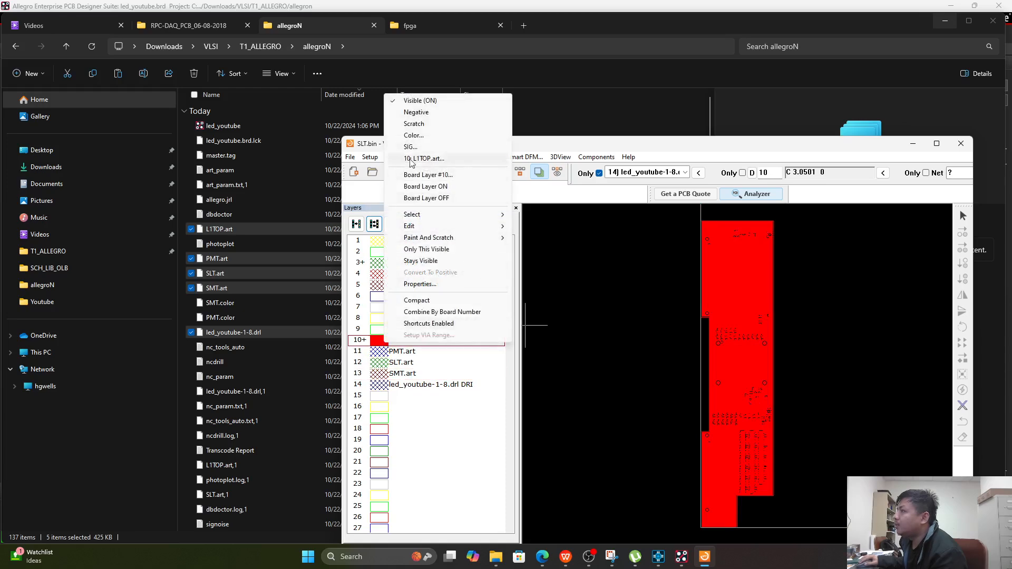
pyautogui.click(421, 138)
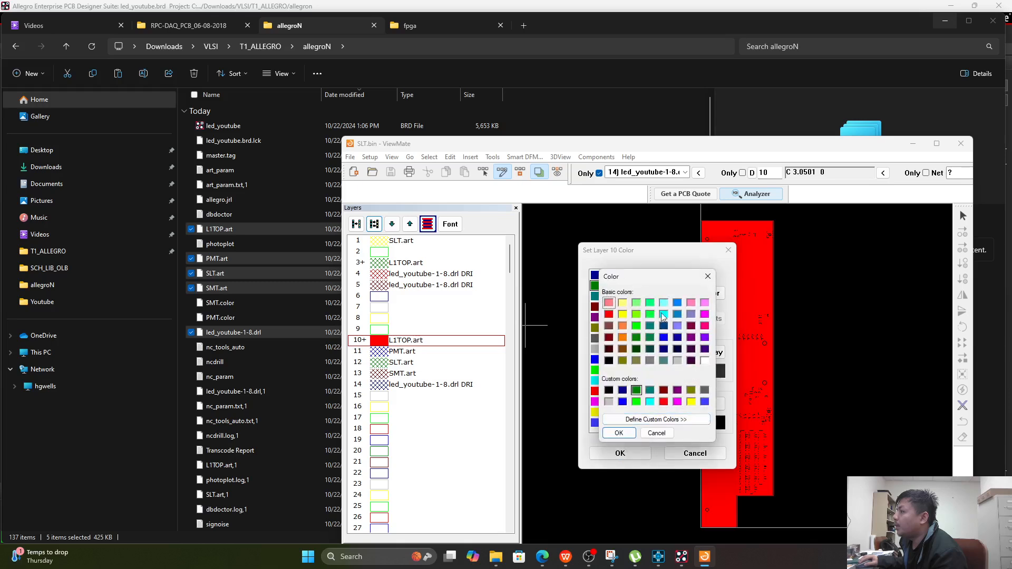
pyautogui.click(619, 433)
pyautogui.click(620, 454)
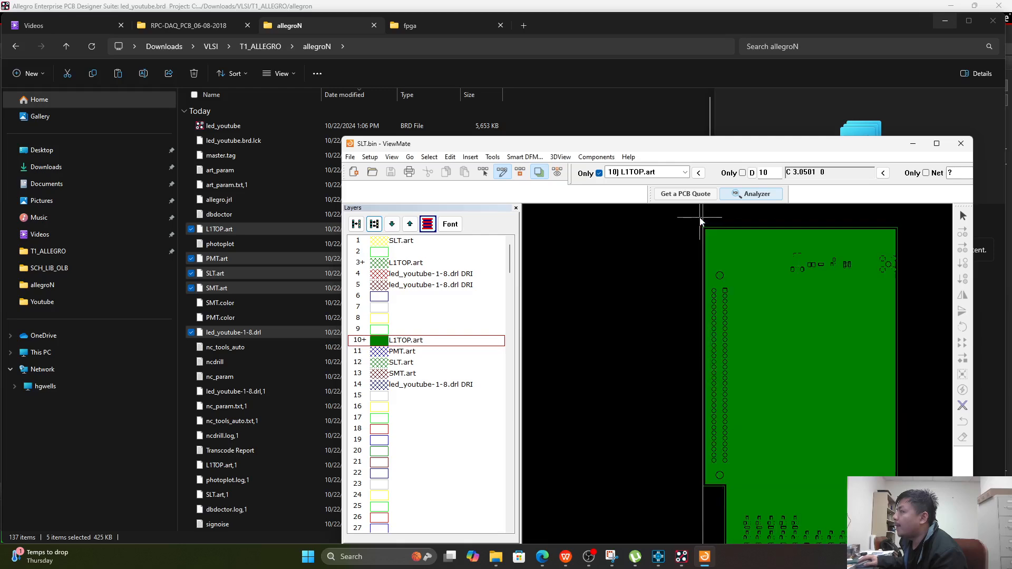
# - Move the new SLT.art layer above L1TOP.art to position 10 in the layer list
pyautogui.scroll(3, 722, 261)
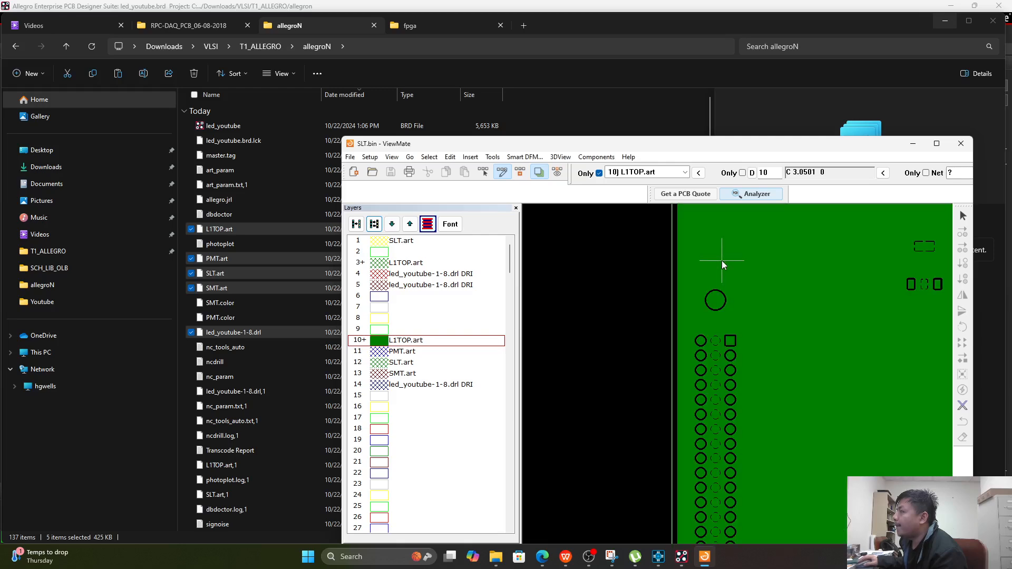
pyautogui.click(376, 351)
pyautogui.click(378, 363)
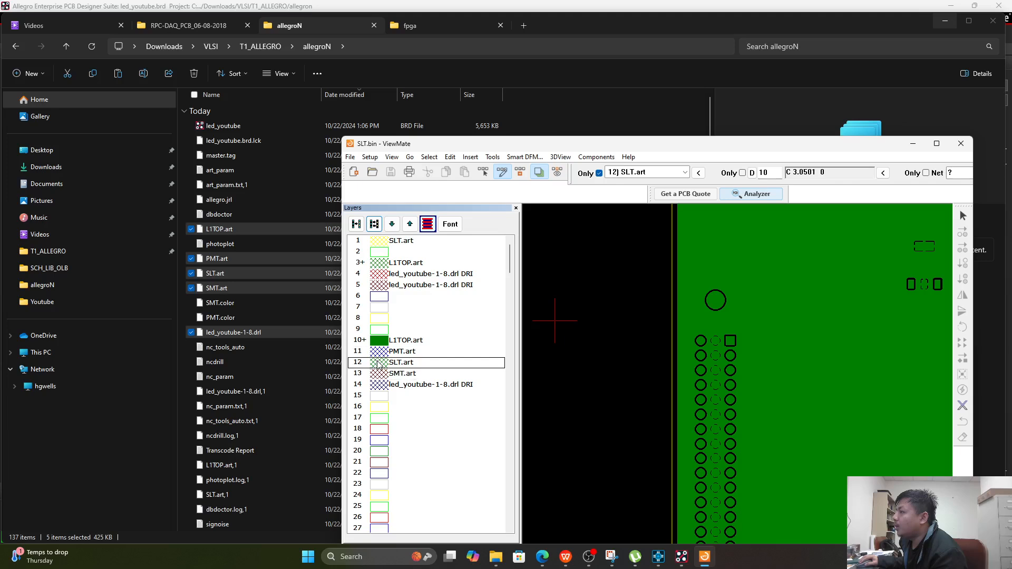
pyautogui.moveTo(378, 363); pyautogui.dragTo(384, 342)
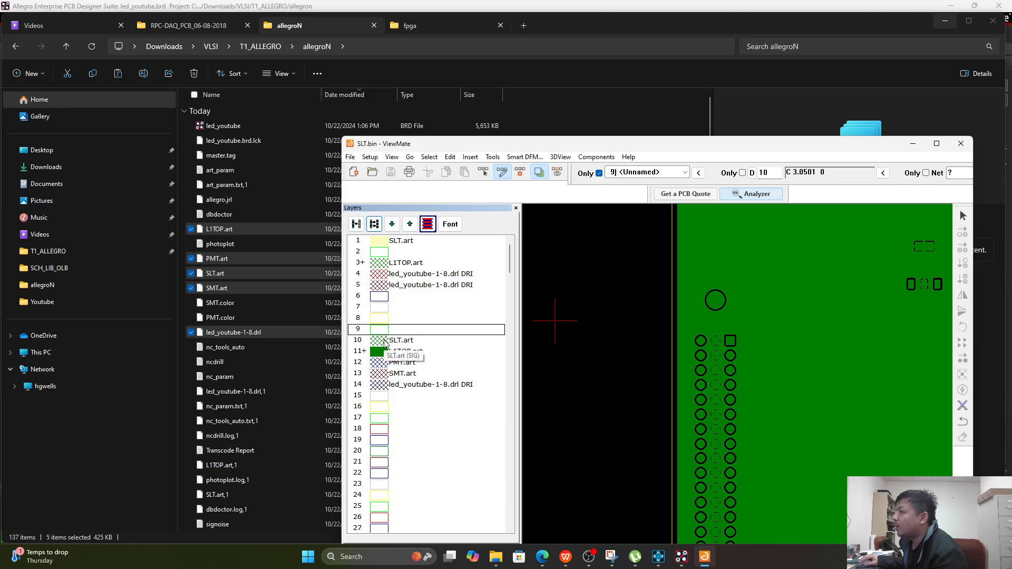
# - Show the SLT.art layer 10 and set its color to yellow
pyautogui.rightClick(385, 343)
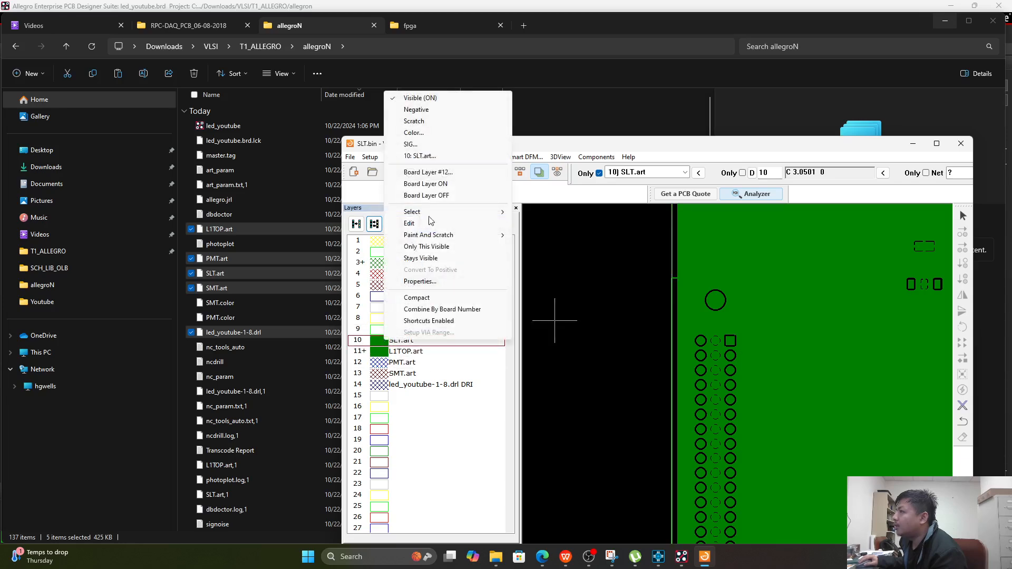
pyautogui.click(428, 133)
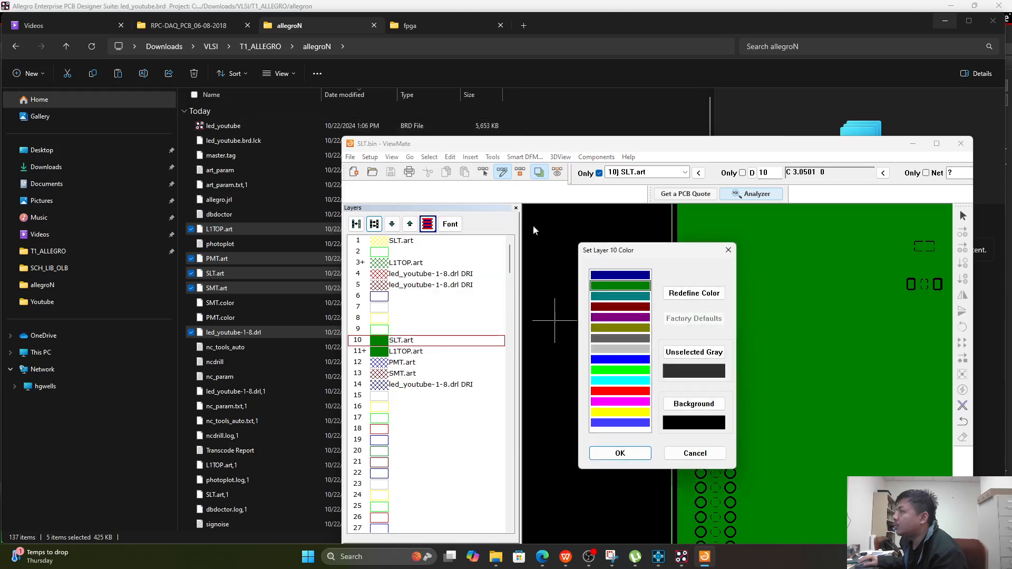
pyautogui.doubleClick(618, 412)
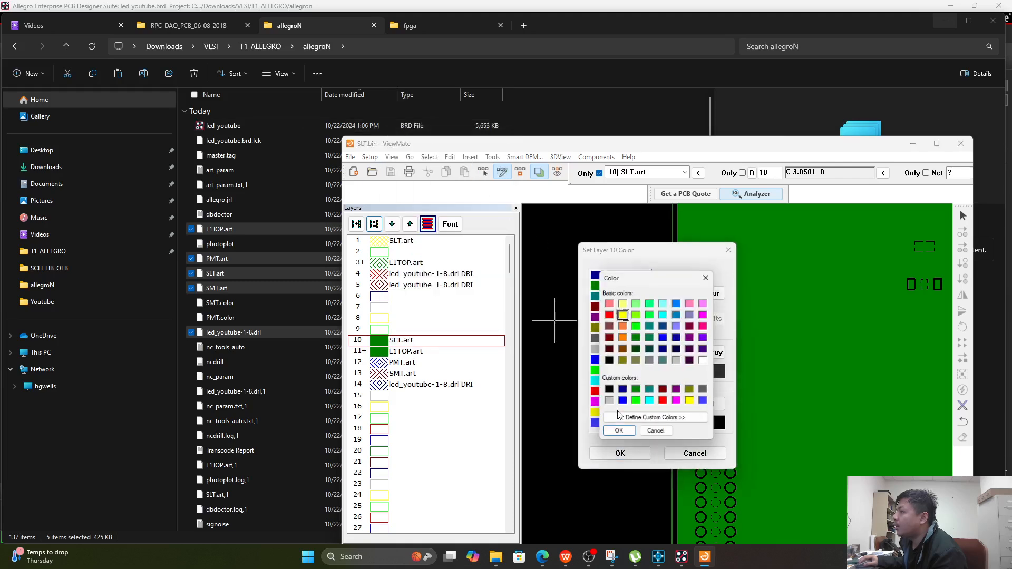
pyautogui.click(626, 451)
pyautogui.click(621, 454)
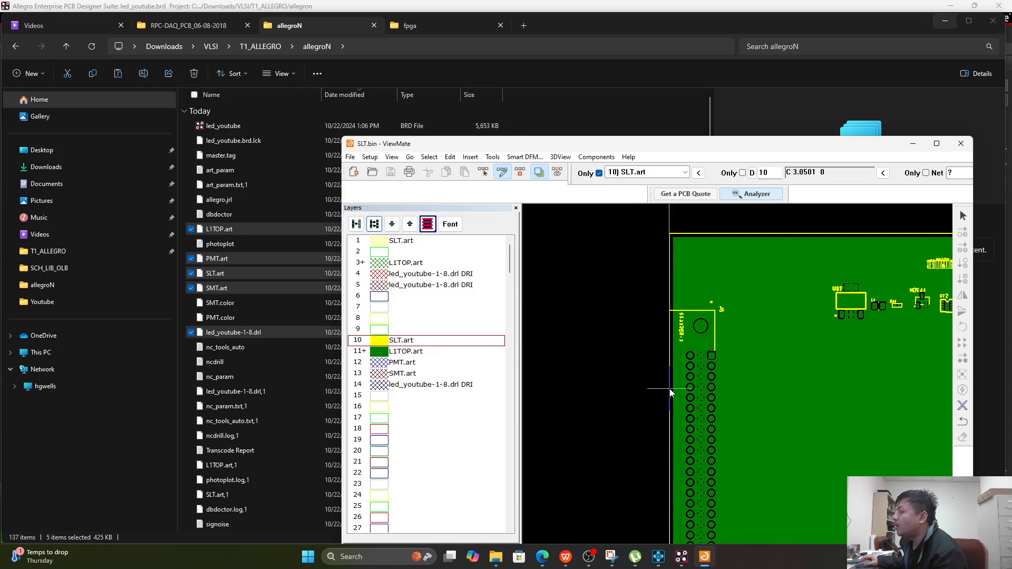
# - Examine the silkscreen over the top copper, looking closely at the Nevis Laboratories logo, its lettering and the nearby component outlines
pyautogui.scroll(-2, 669, 388)
pyautogui.scroll(3, 809, 338)
pyautogui.scroll(2, 809, 337)
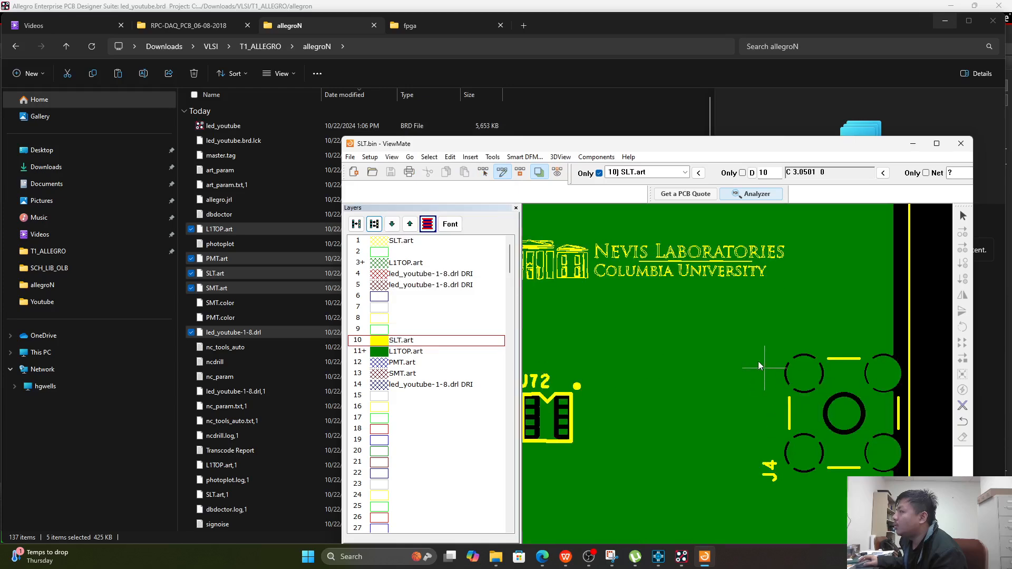
pyautogui.scroll(2, 665, 237)
pyautogui.scroll(1, 702, 284)
pyautogui.scroll(-4, 735, 369)
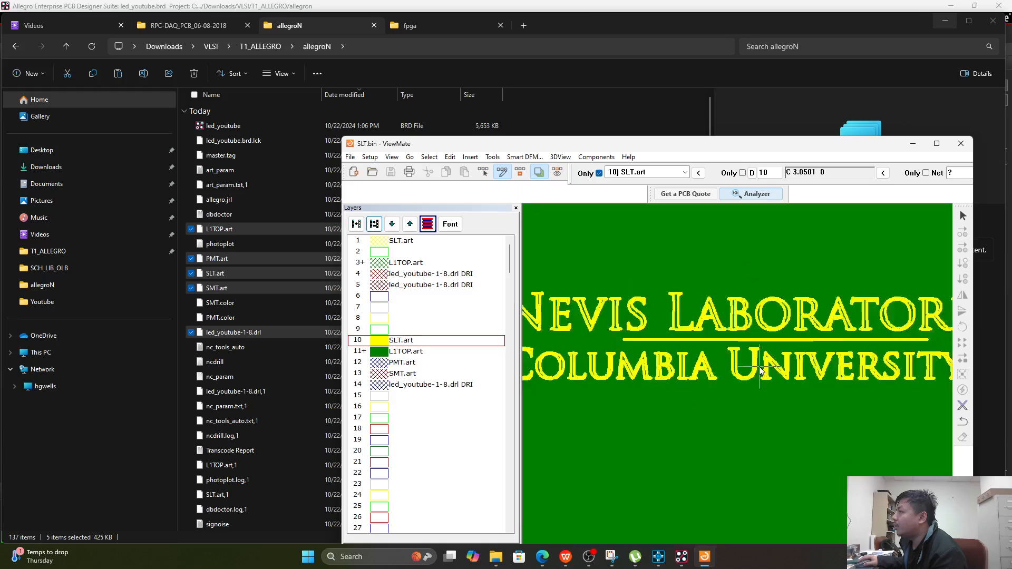
pyautogui.scroll(5, 732, 369)
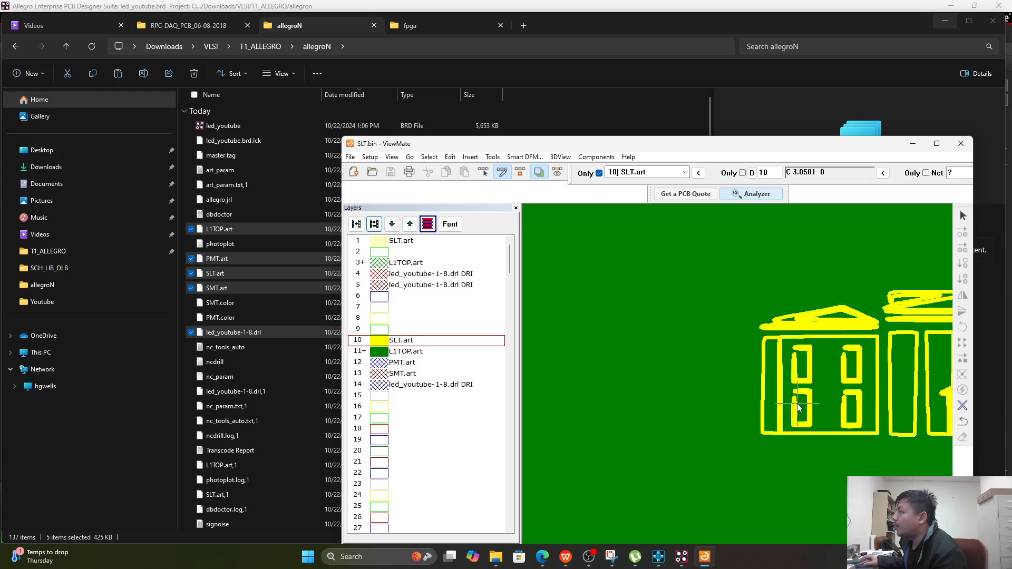
pyautogui.scroll(2, 733, 356)
pyautogui.scroll(-3, 741, 351)
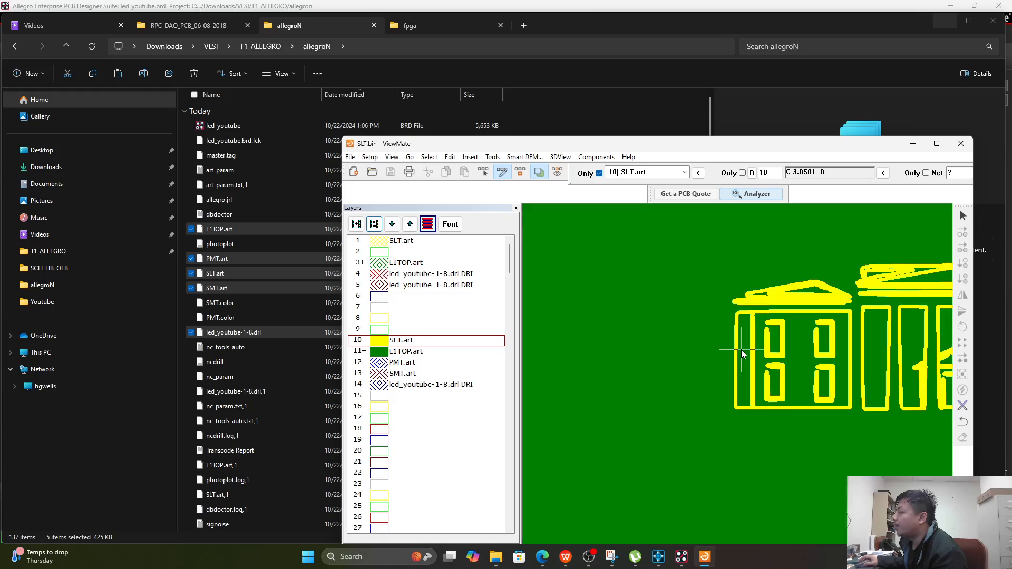
pyautogui.scroll(-4, 740, 353)
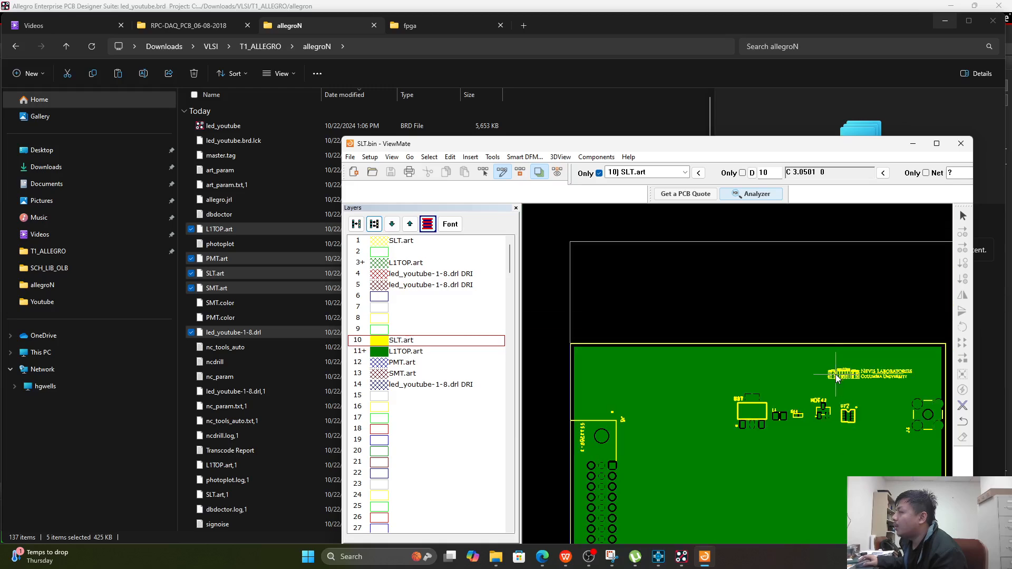
pyautogui.scroll(2, 906, 388)
pyautogui.scroll(1, 906, 388)
pyautogui.scroll(-4, 906, 364)
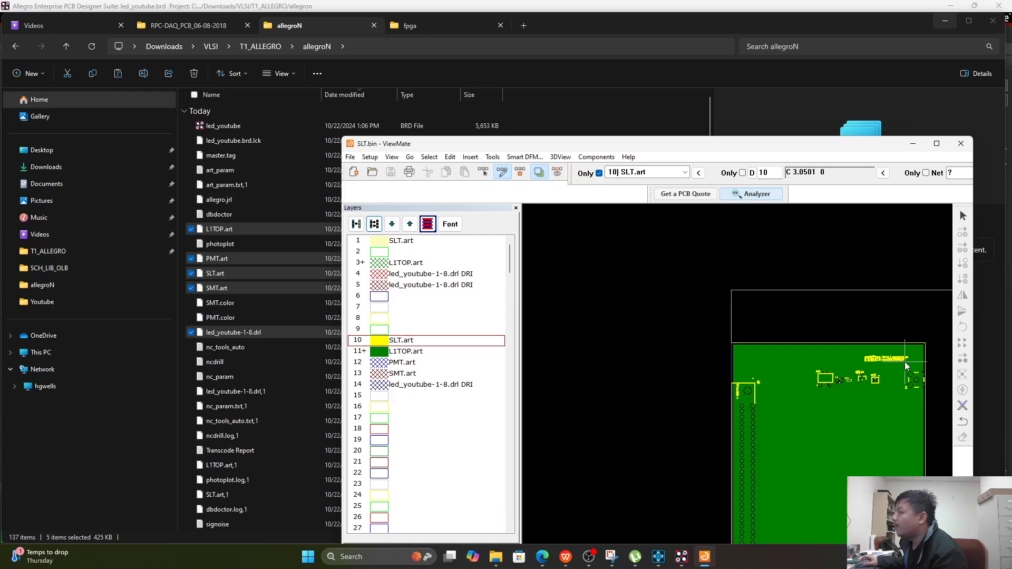
# - Examine the silkscreen outlines and reference text around the pads of MOS43, U72 and the nearby connector over the top copper
pyautogui.scroll(4, 903, 380)
pyautogui.scroll(-3, 894, 382)
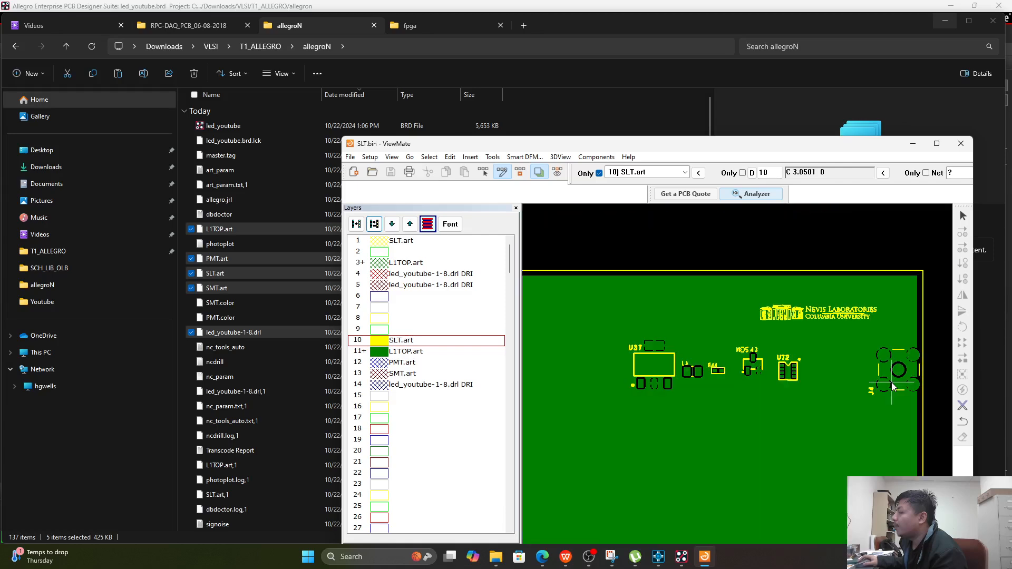
pyautogui.scroll(2, 766, 378)
pyautogui.scroll(3, 816, 356)
pyautogui.scroll(-3, 825, 379)
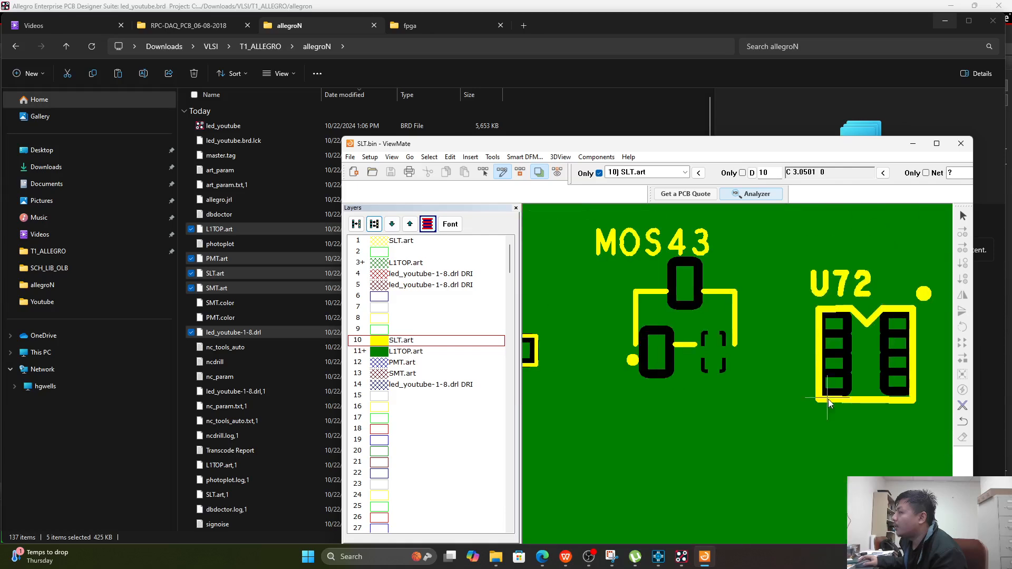
pyautogui.scroll(3, 858, 403)
pyautogui.scroll(-3, 858, 403)
pyautogui.scroll(3, 705, 357)
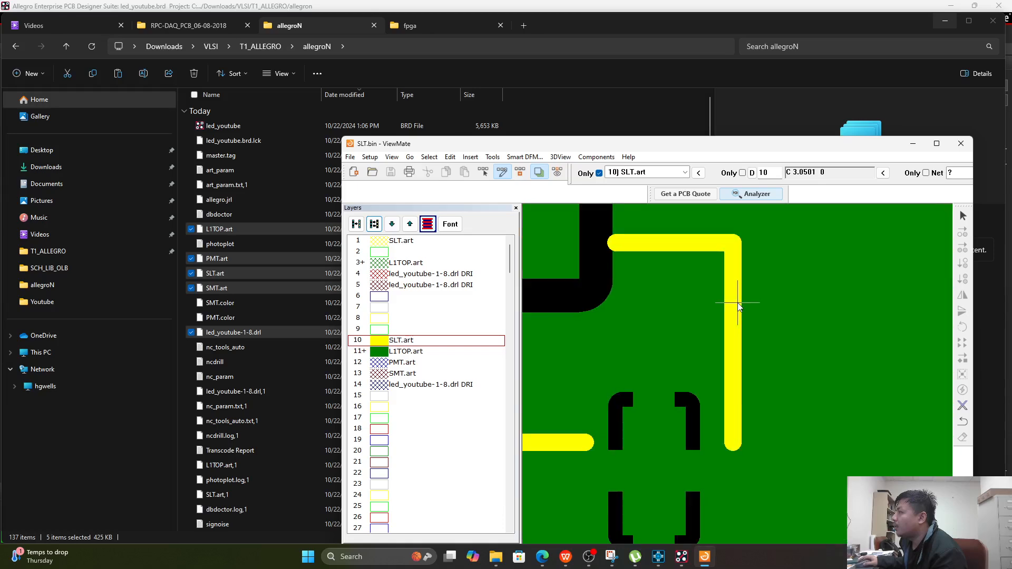
pyautogui.scroll(-6, 734, 334)
pyautogui.scroll(5, 885, 350)
pyautogui.scroll(2, 885, 350)
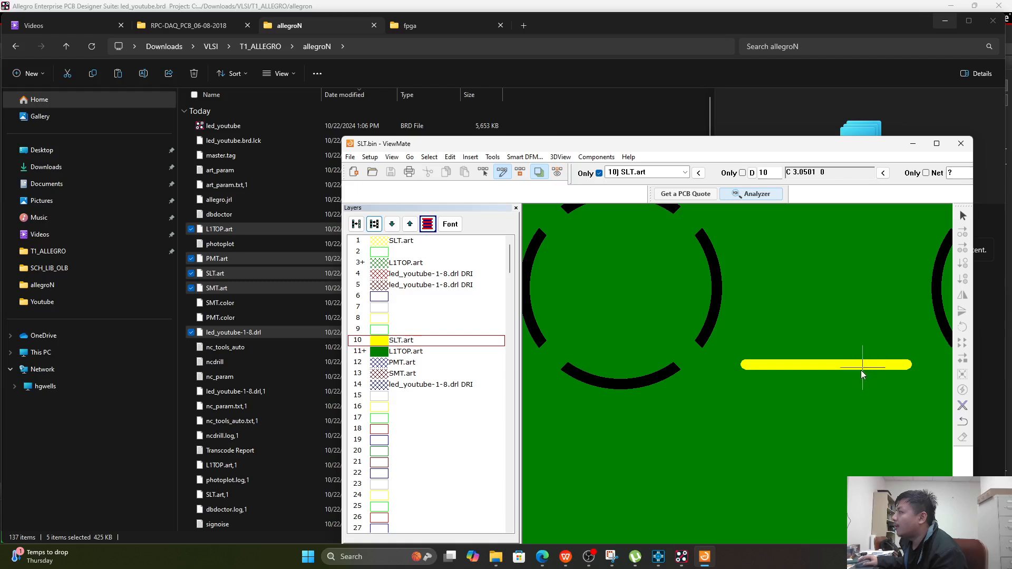
pyautogui.scroll(-6, 853, 406)
pyautogui.scroll(-3, 818, 395)
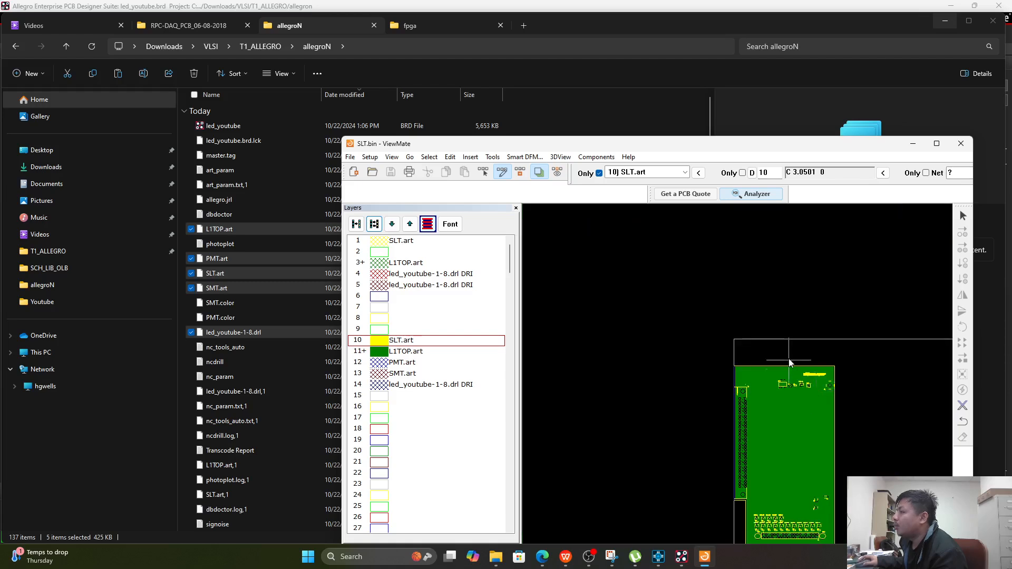
# - Show the PMT.art layer 12 over the silkscreen and top copper
pyautogui.click(377, 365)
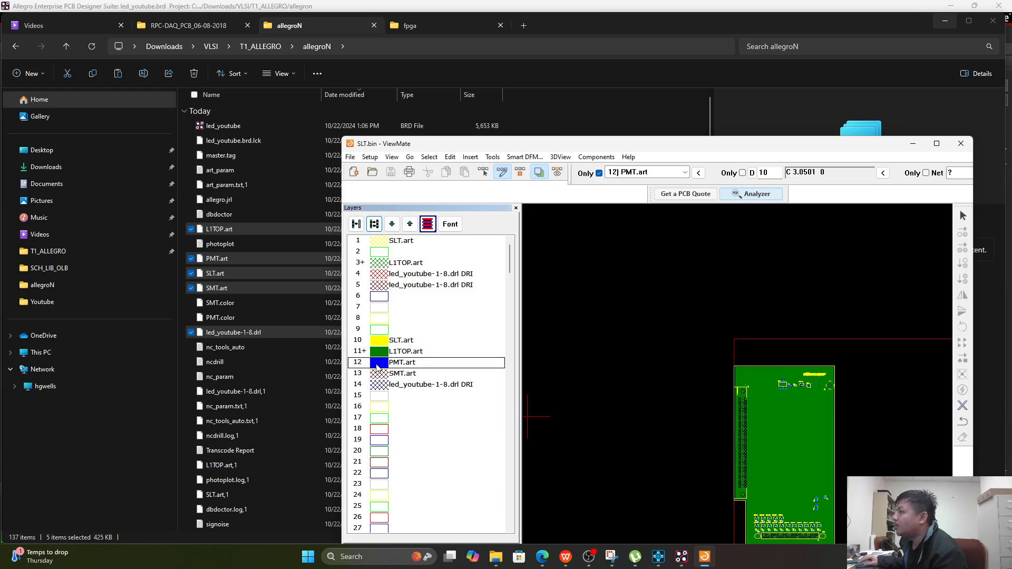
pyautogui.click(377, 364)
pyautogui.click(377, 363)
# - Examine the paste mask openings on the pads of U37, L3, R44 and the MOSFET and resistor rows above the connector
pyautogui.scroll(5, 625, 343)
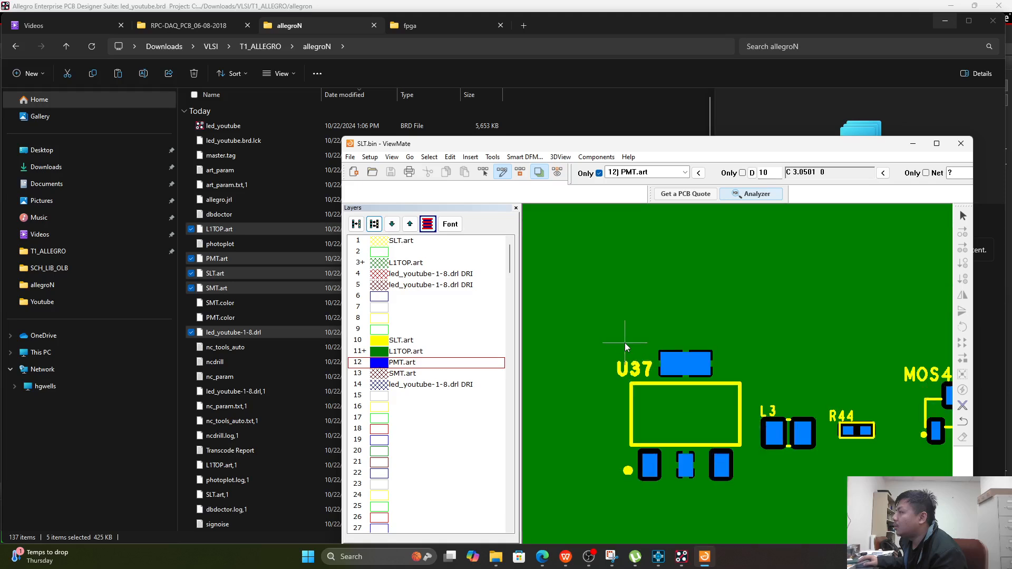
pyautogui.scroll(2, 672, 376)
pyautogui.scroll(-5, 671, 375)
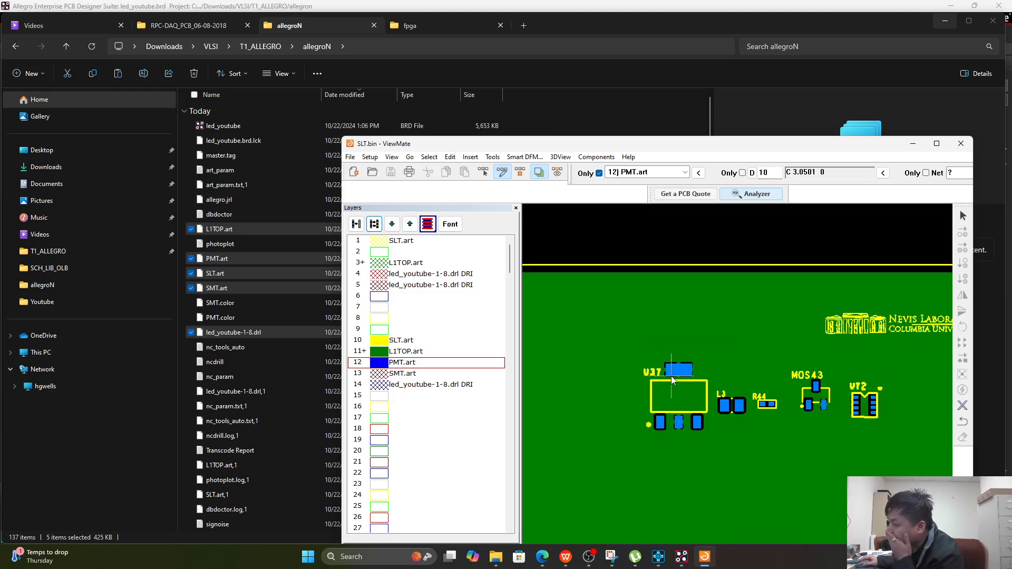
pyautogui.scroll(-5, 679, 380)
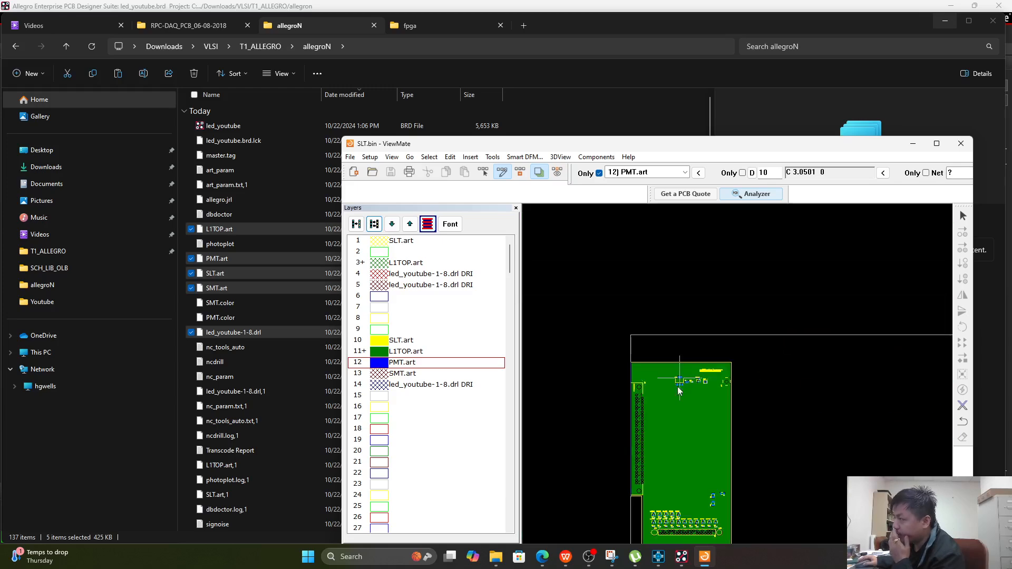
pyautogui.scroll(3, 679, 390)
pyautogui.scroll(-3, 646, 393)
pyautogui.scroll(3, 680, 493)
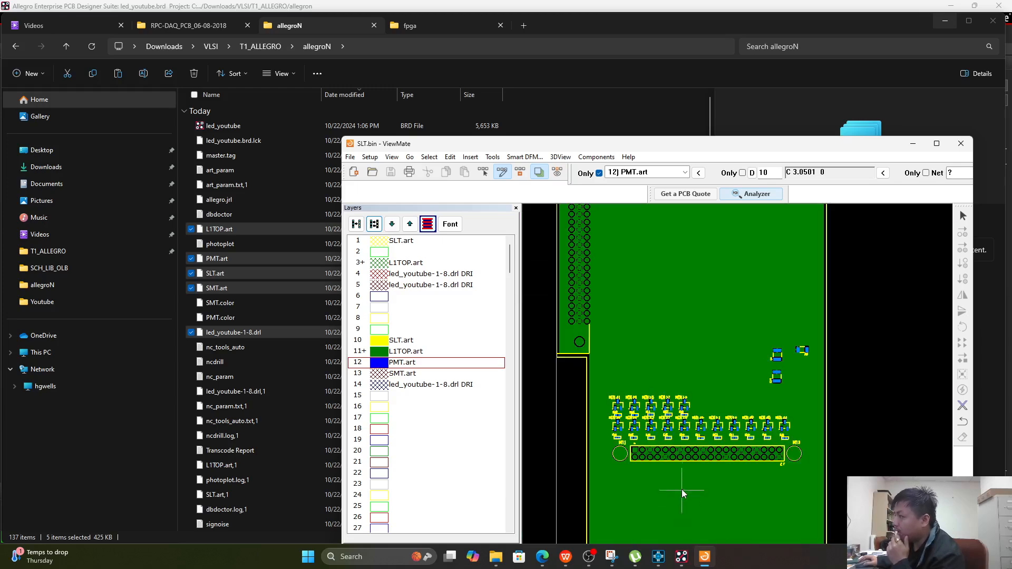
pyautogui.scroll(5, 676, 390)
pyautogui.scroll(-1, 676, 388)
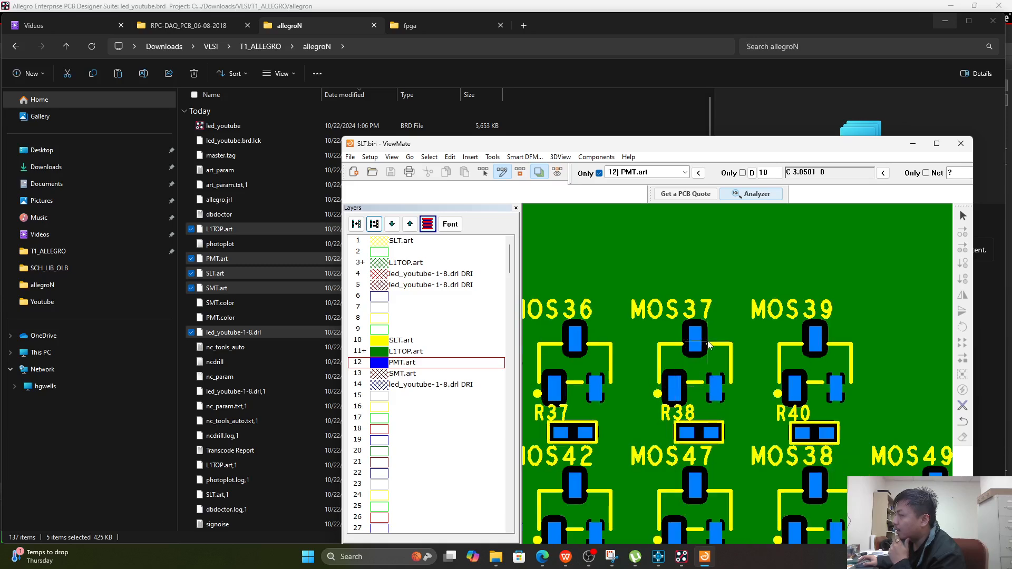
pyautogui.scroll(2, 680, 388)
pyautogui.scroll(-4, 701, 390)
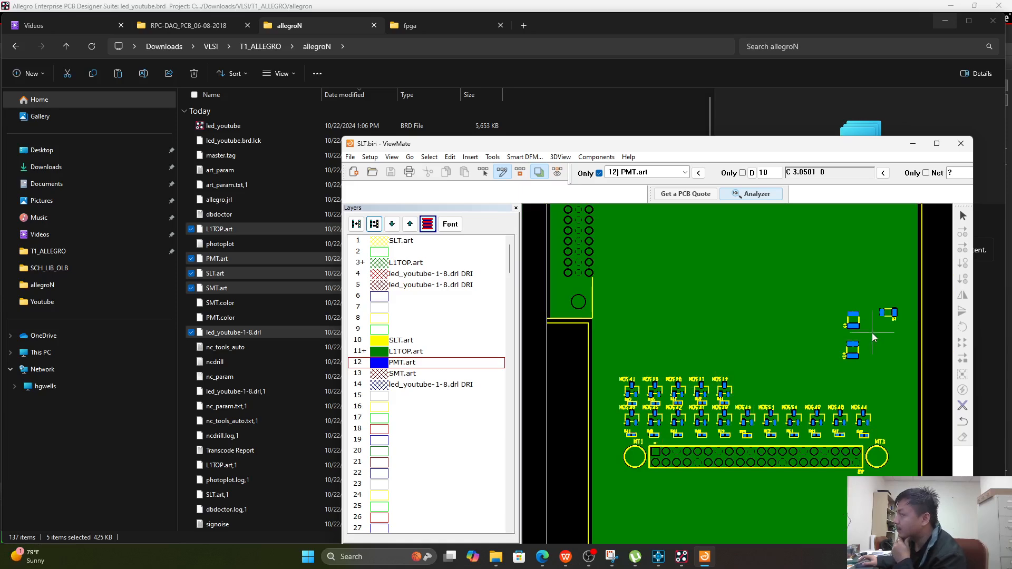
# - Examine the paste mask openings on the IC array around U13, U12 and U3 and the surrounding components
pyautogui.scroll(-5, 850, 387)
pyautogui.scroll(6, 842, 537)
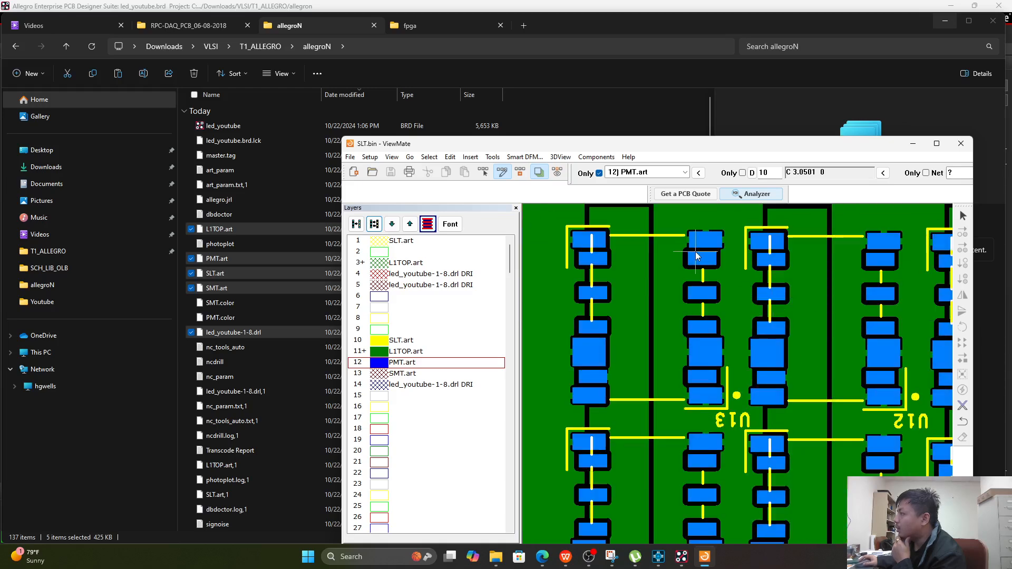
pyautogui.scroll(3, 697, 230)
pyautogui.scroll(-2, 697, 232)
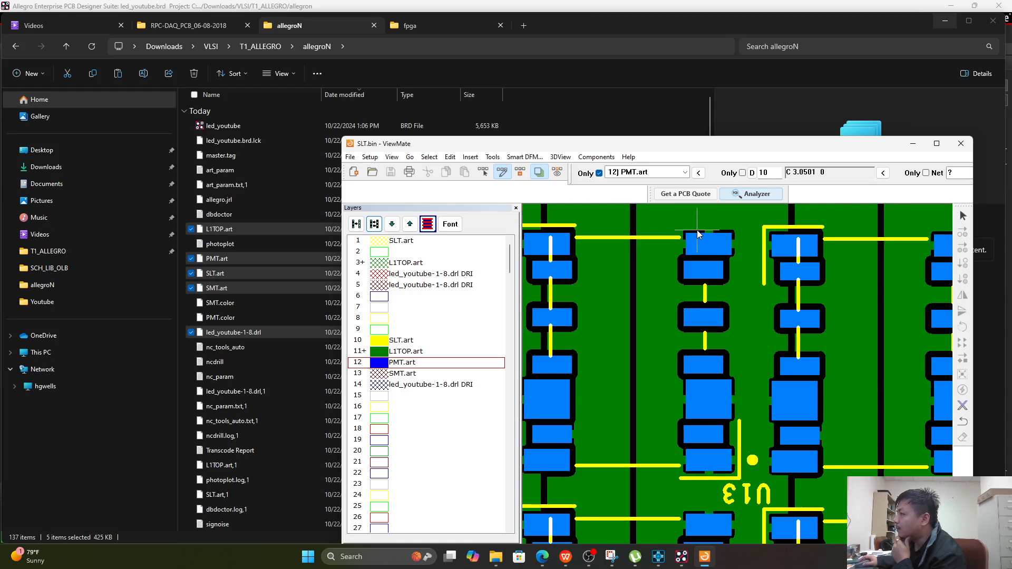
pyautogui.scroll(-4, 698, 233)
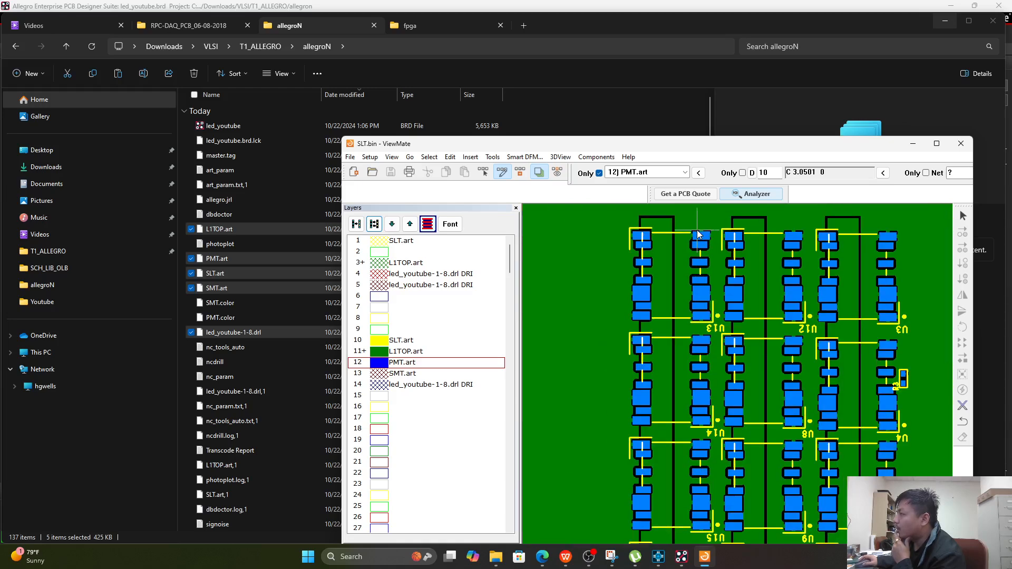
pyautogui.scroll(2, 767, 216)
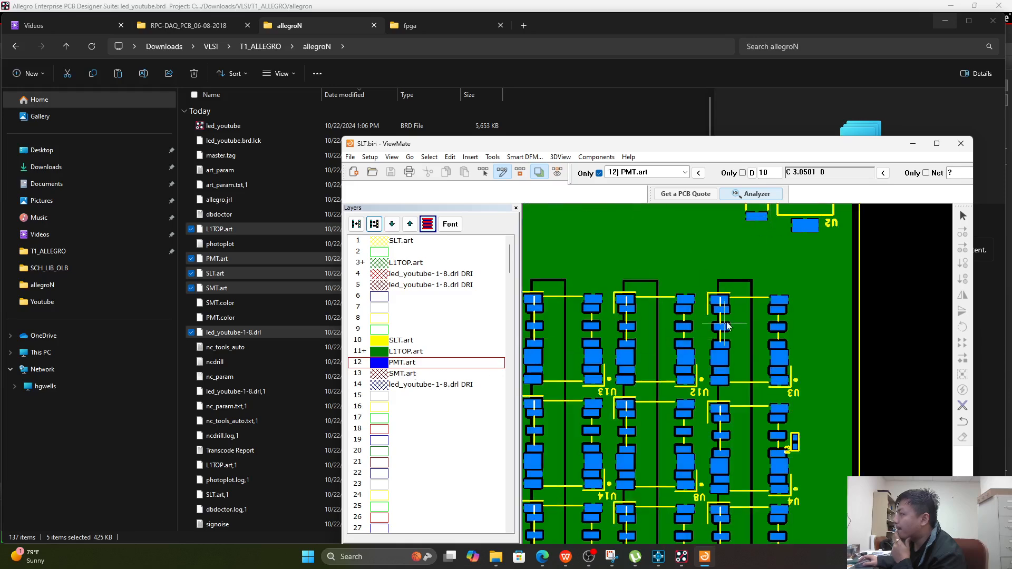
pyautogui.scroll(-3, 721, 318)
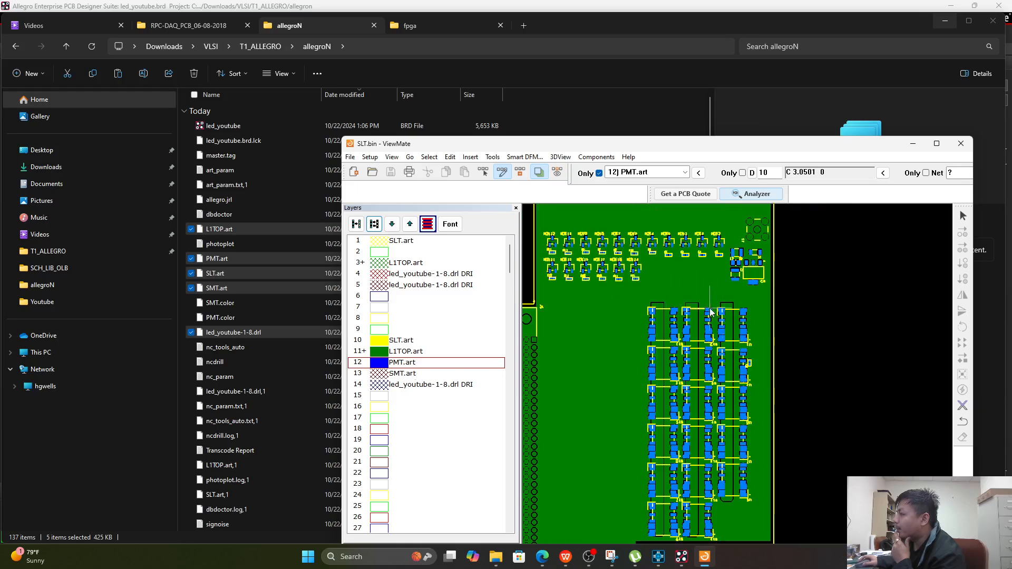
pyautogui.scroll(2, 710, 312)
pyautogui.scroll(-2, 685, 312)
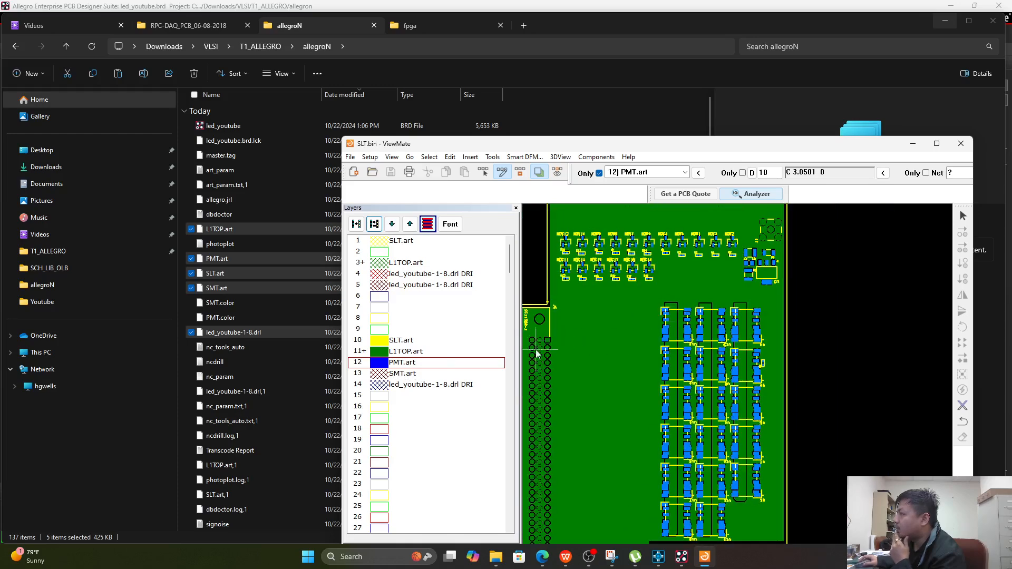
pyautogui.scroll(2, 537, 351)
pyautogui.scroll(-2, 718, 304)
pyautogui.scroll(2, 718, 304)
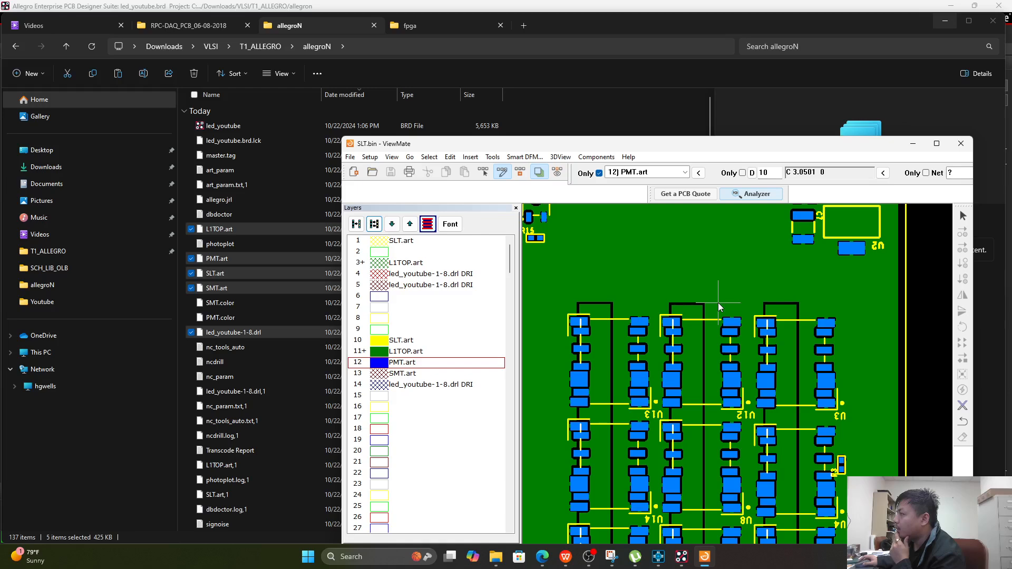
pyautogui.scroll(1, 718, 304)
pyautogui.scroll(-2, 663, 330)
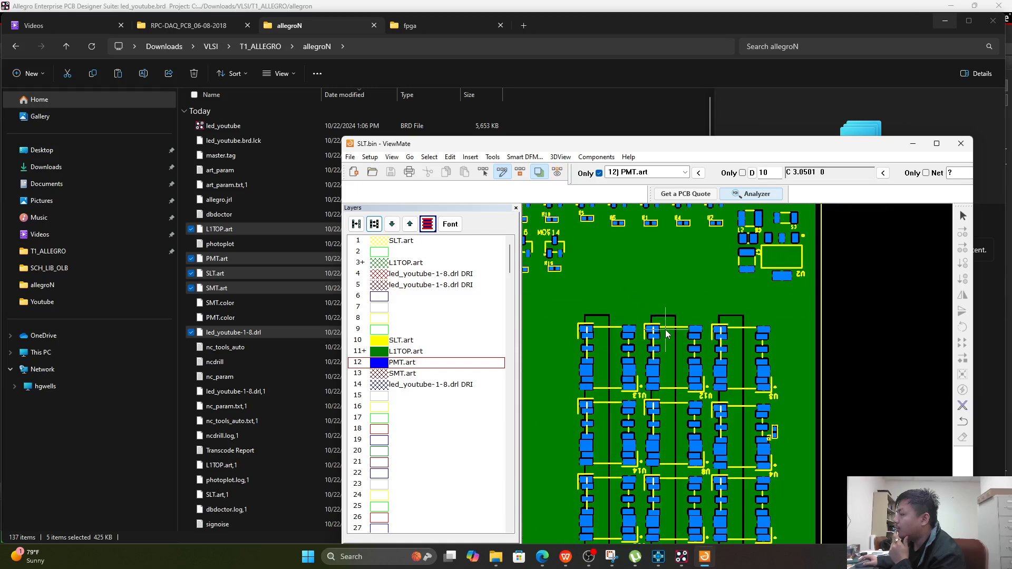
# - Hide the PMT.art layer 12 and show the SMT.art layer 13 to check the solder mask openings on the IC array
pyautogui.click(379, 362)
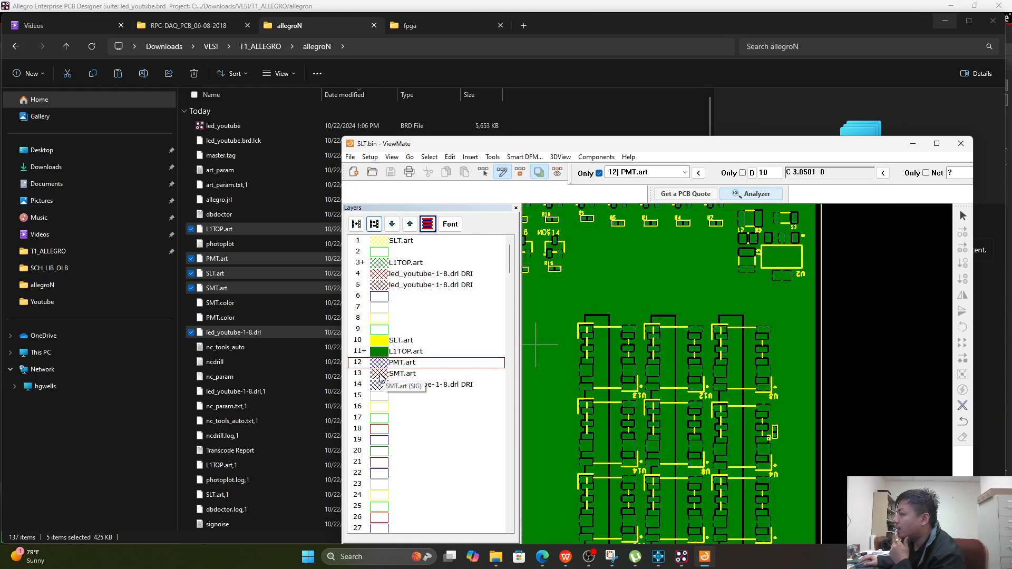
pyautogui.click(380, 374)
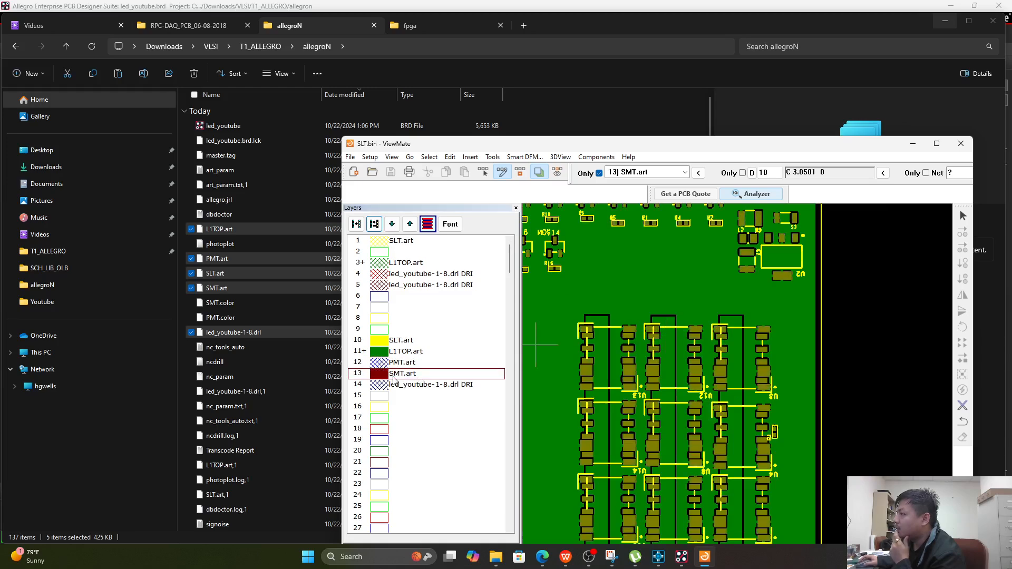
pyautogui.scroll(1, 705, 358)
pyautogui.scroll(-1, 709, 362)
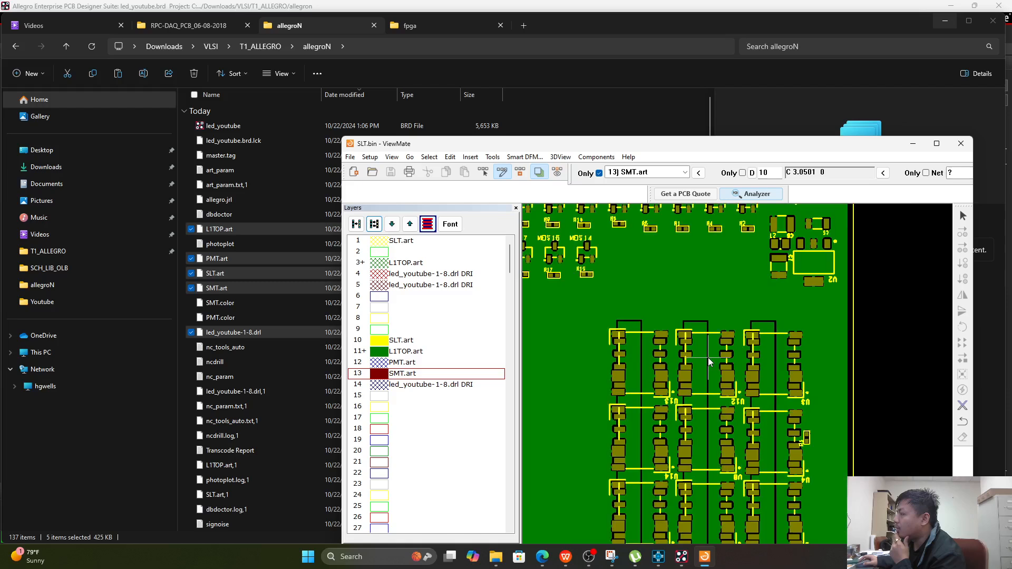
pyautogui.scroll(-1, 708, 360)
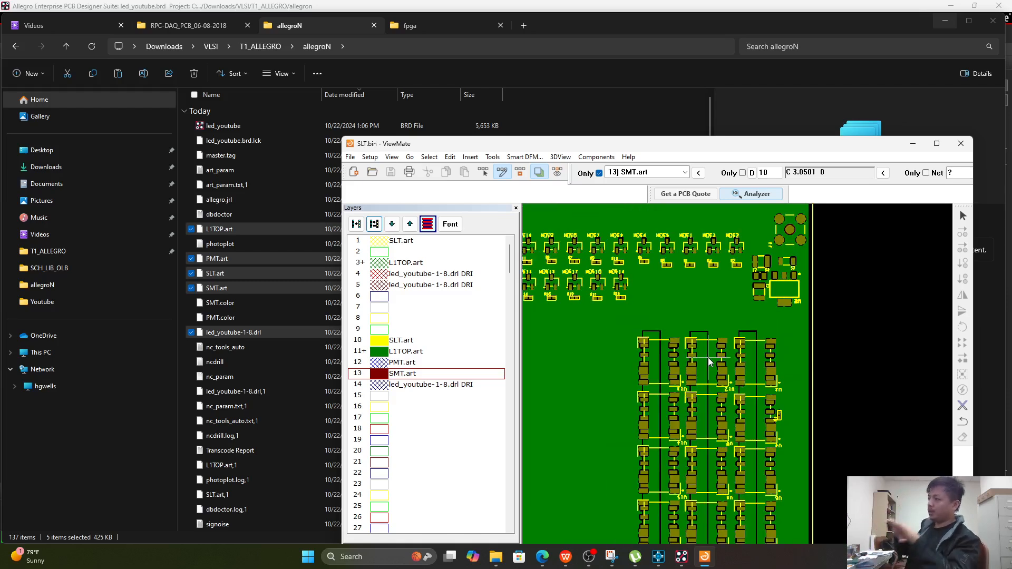
pyautogui.scroll(2, 708, 358)
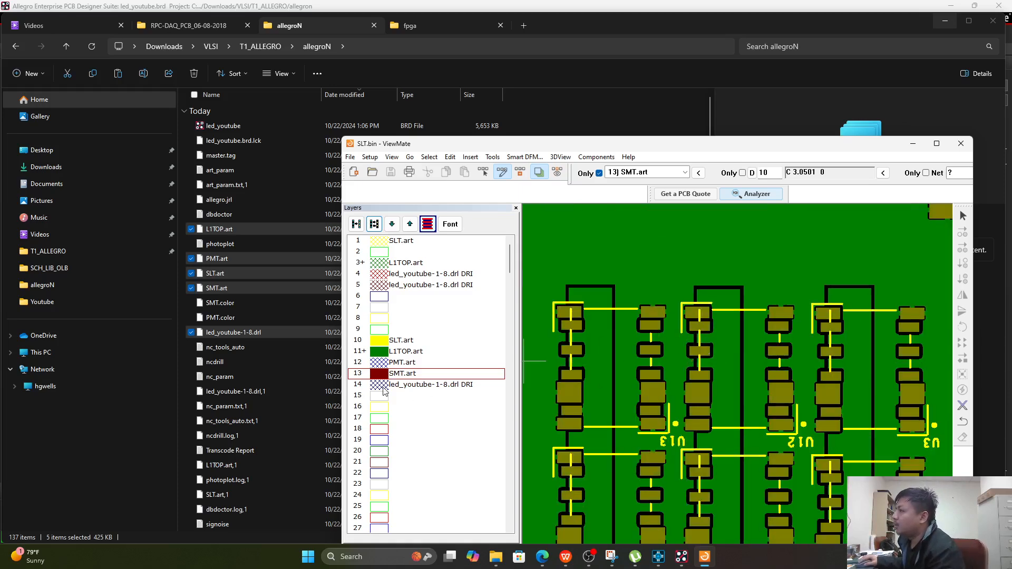
# - Show the led_youtube-1-8.drl drill layer 14 over the solder mask
pyautogui.click(379, 388)
pyautogui.click(379, 389)
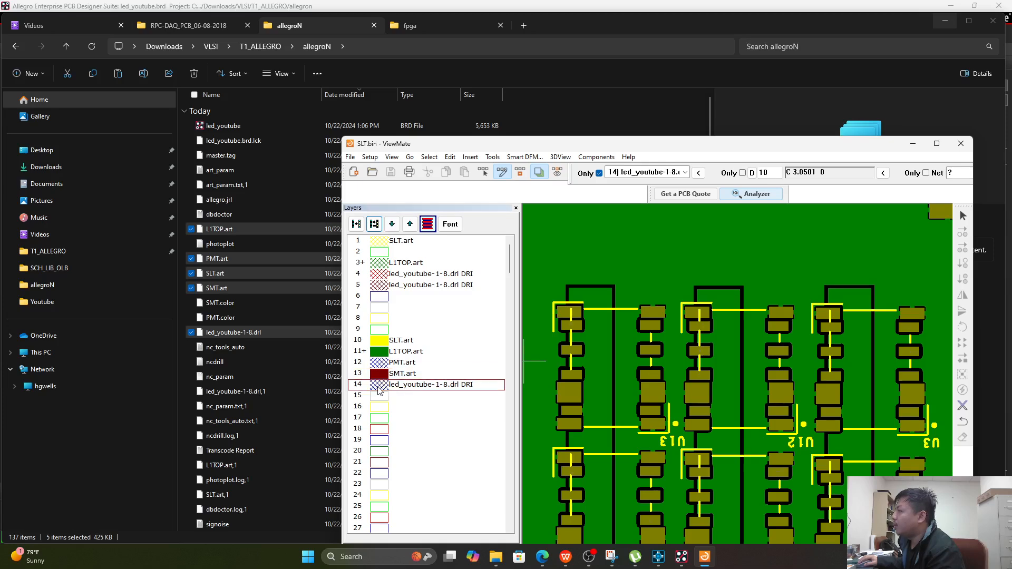
pyautogui.scroll(-3, 719, 422)
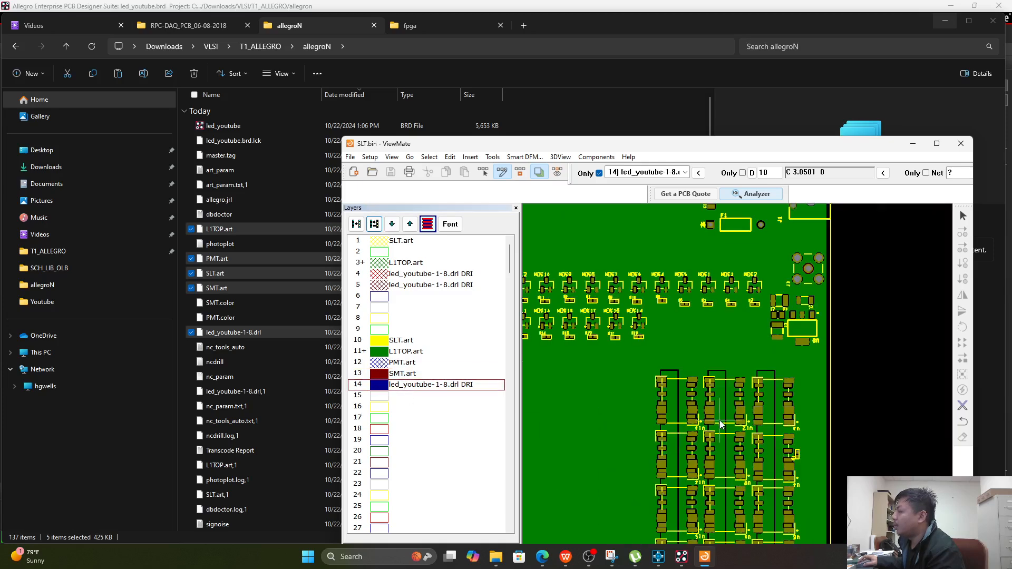
# - Examine the drill holes against the solder mask openings, looking closely at the IC pads around U13 and U14
pyautogui.scroll(-2, 723, 422)
pyautogui.scroll(2, 608, 428)
pyautogui.scroll(-3, 608, 428)
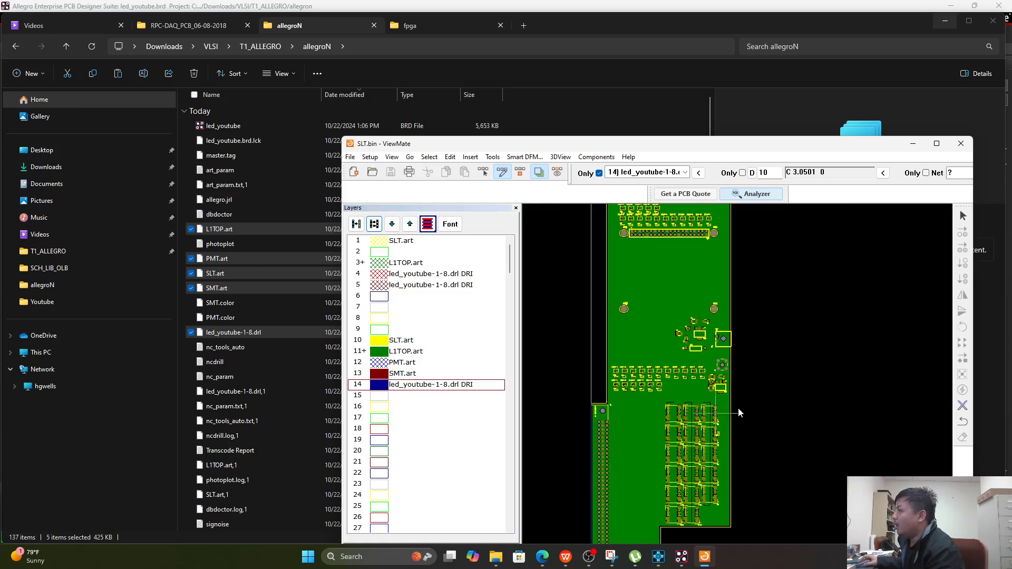
pyautogui.scroll(3, 739, 390)
pyautogui.scroll(2, 687, 446)
pyautogui.scroll(2, 682, 451)
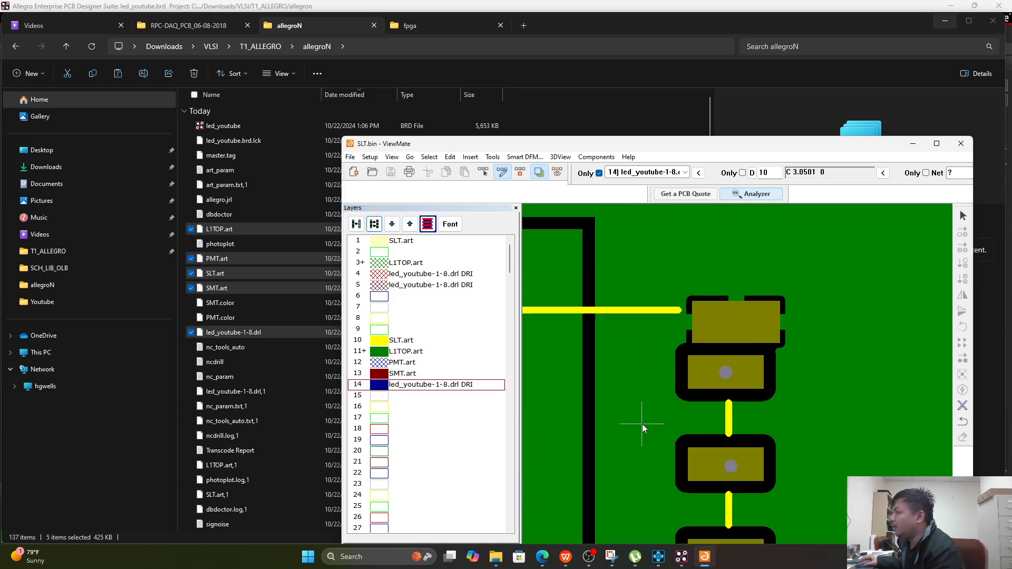
pyautogui.scroll(-6, 646, 418)
pyautogui.scroll(2, 664, 435)
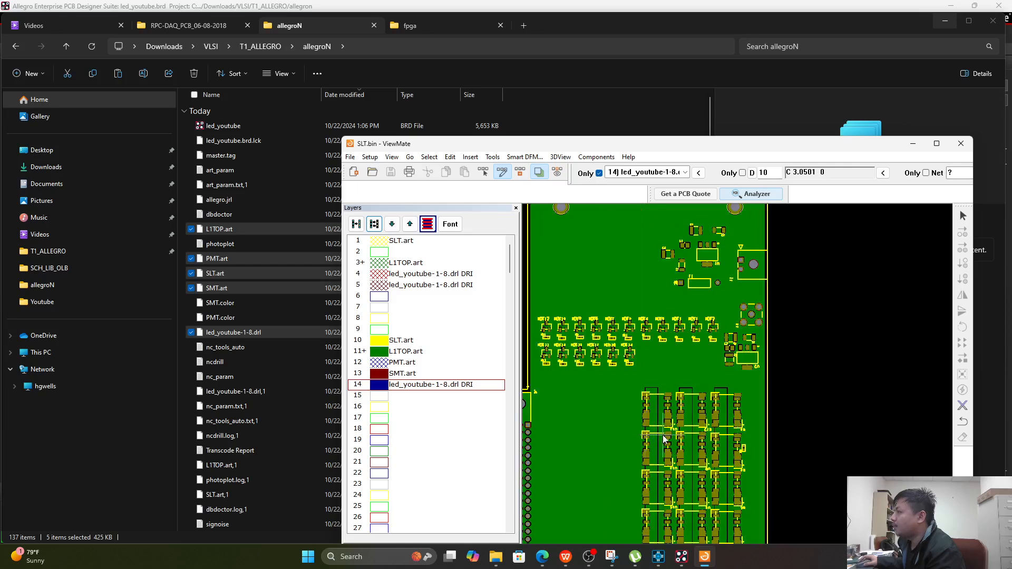
pyautogui.scroll(2, 666, 437)
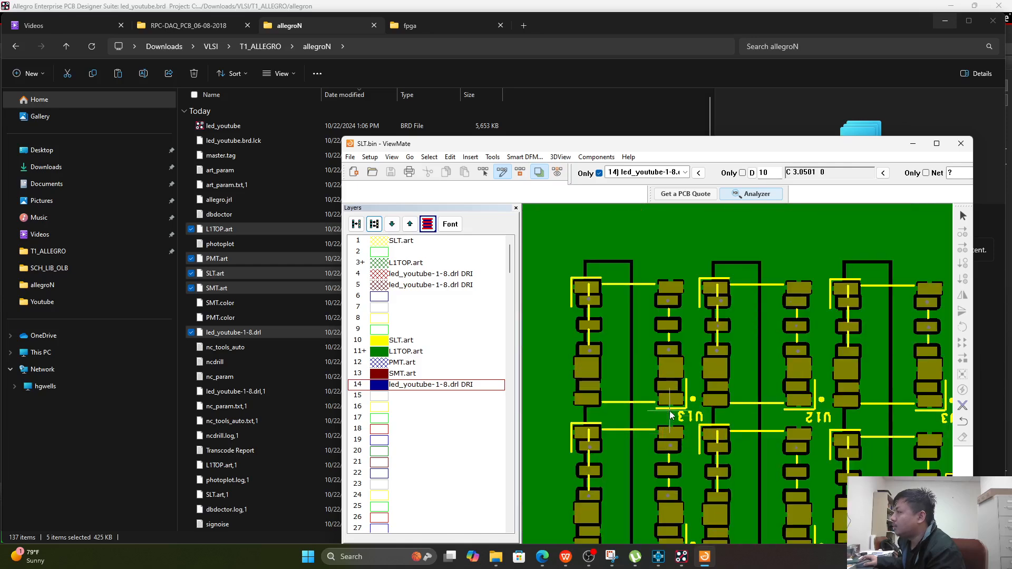
pyautogui.scroll(-2, 670, 410)
pyautogui.scroll(-1, 742, 452)
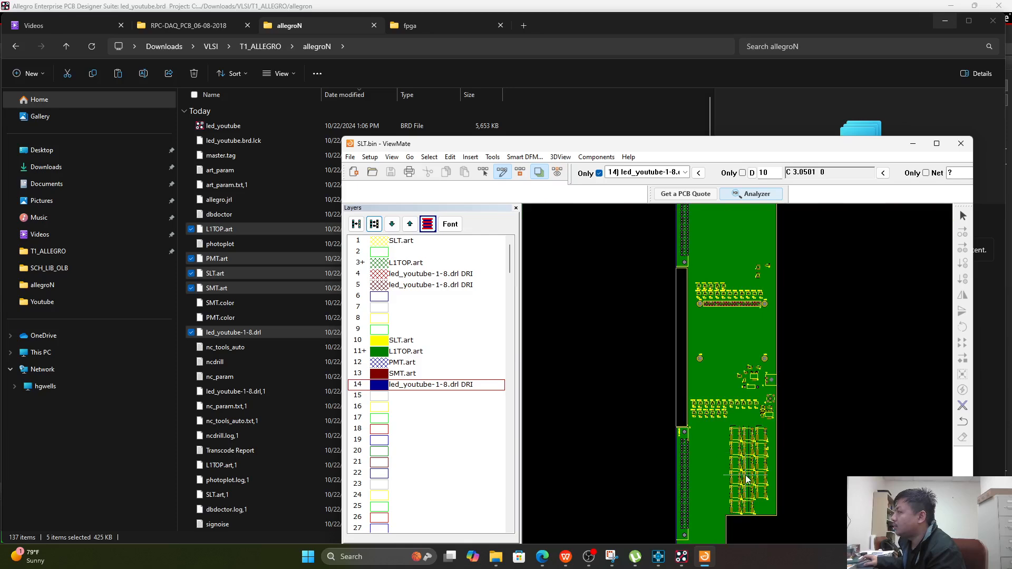
pyautogui.scroll(4, 743, 453)
pyautogui.scroll(2, 729, 376)
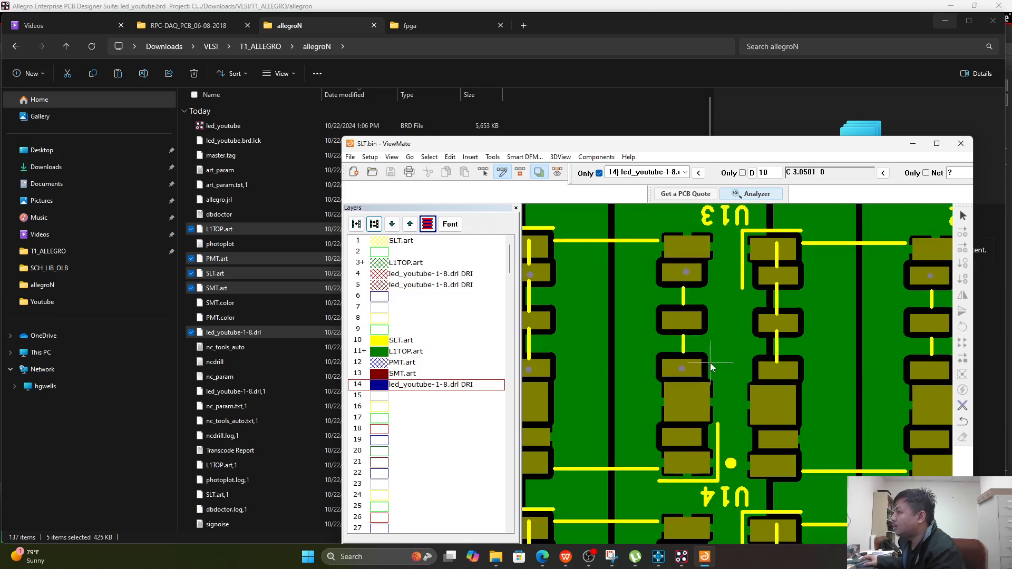
pyautogui.scroll(2, 685, 370)
pyautogui.scroll(1, 684, 368)
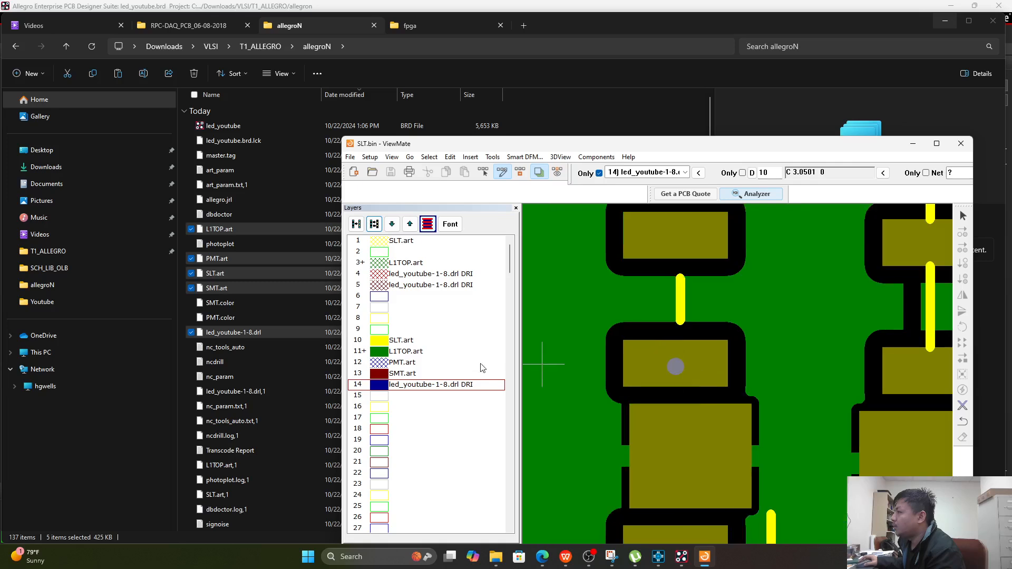
# - Hide the led_youtube-1-8.drl drill layer 14 and the SMT.art layer 13
pyautogui.click(384, 386)
pyautogui.click(384, 375)
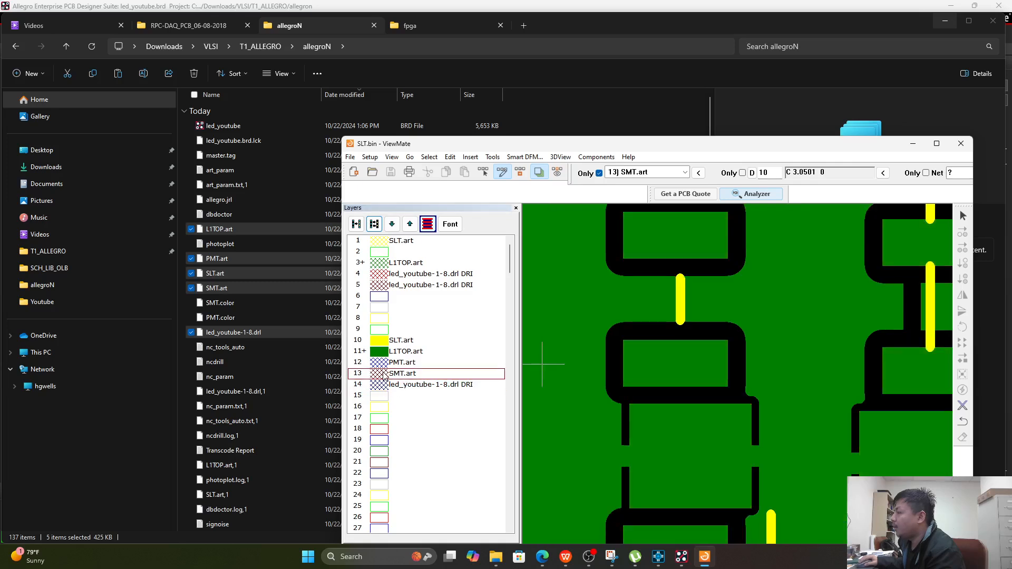
# - Show the SMT.art layer 13 and the led_youtube-1-8.drl drill layer 14 over the top copper
pyautogui.click(384, 375)
pyautogui.click(383, 387)
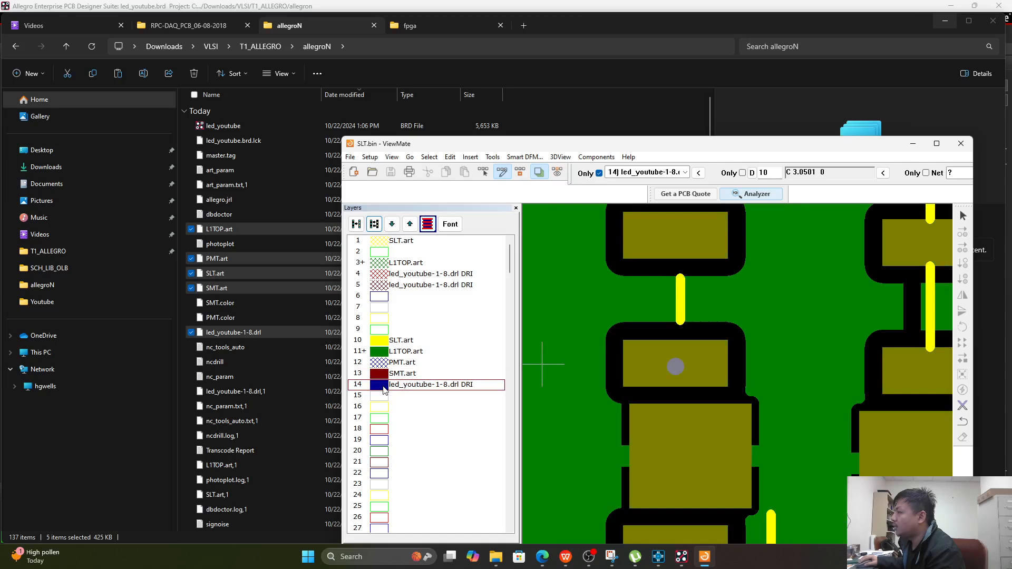
# - Examine the drill holes and solder mask openings around J1, J3 and the long three-row connector with its mounting hole
pyautogui.scroll(-3, 707, 375)
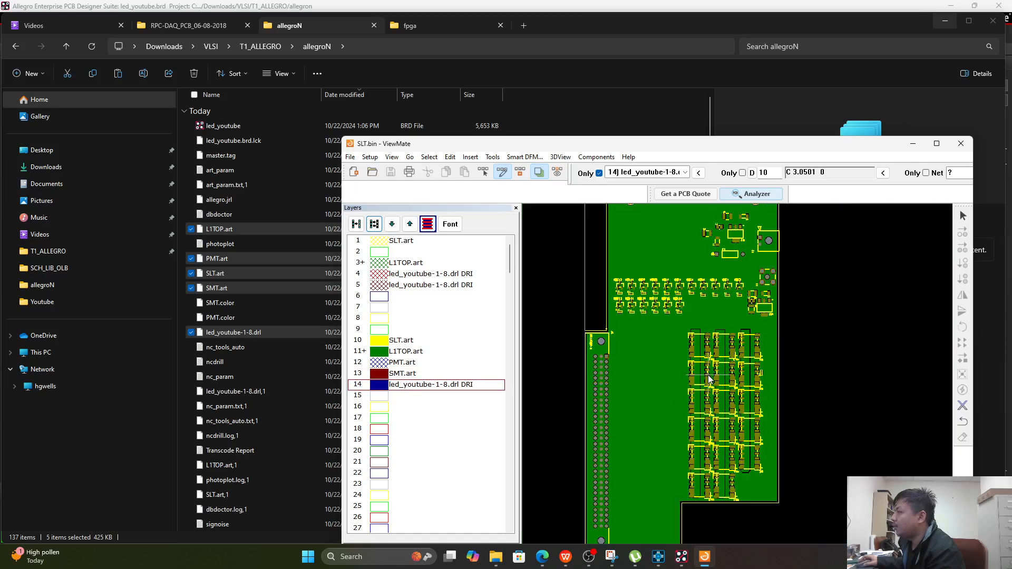
pyautogui.scroll(4, 777, 240)
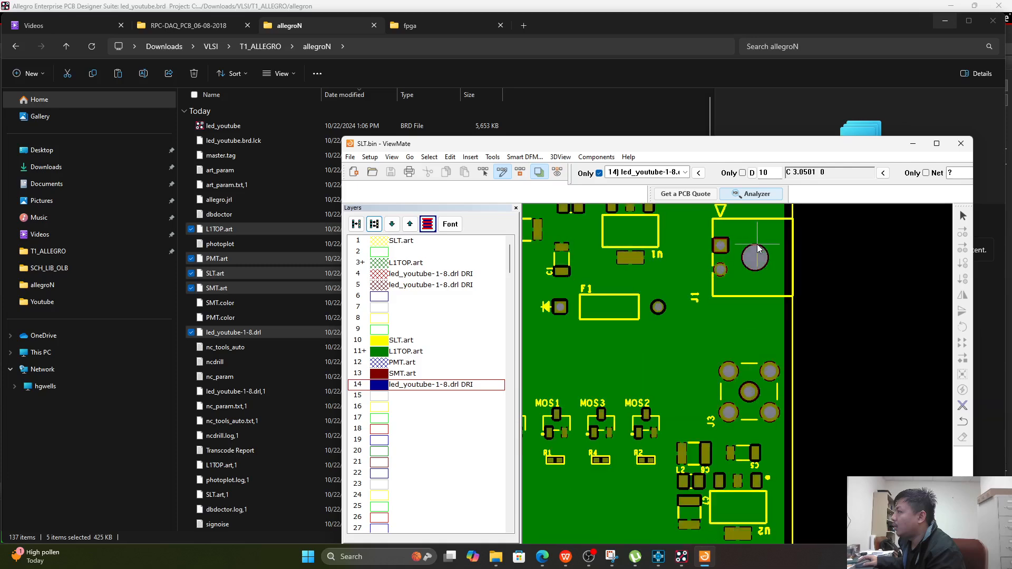
pyautogui.scroll(-3, 748, 316)
pyautogui.scroll(3, 750, 336)
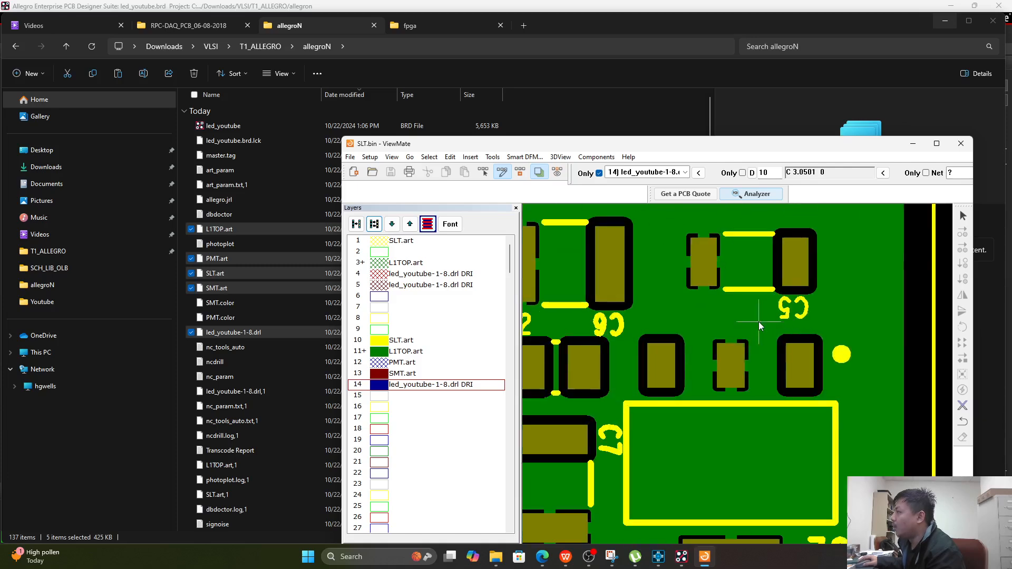
pyautogui.scroll(-5, 758, 322)
pyautogui.scroll(5, 632, 509)
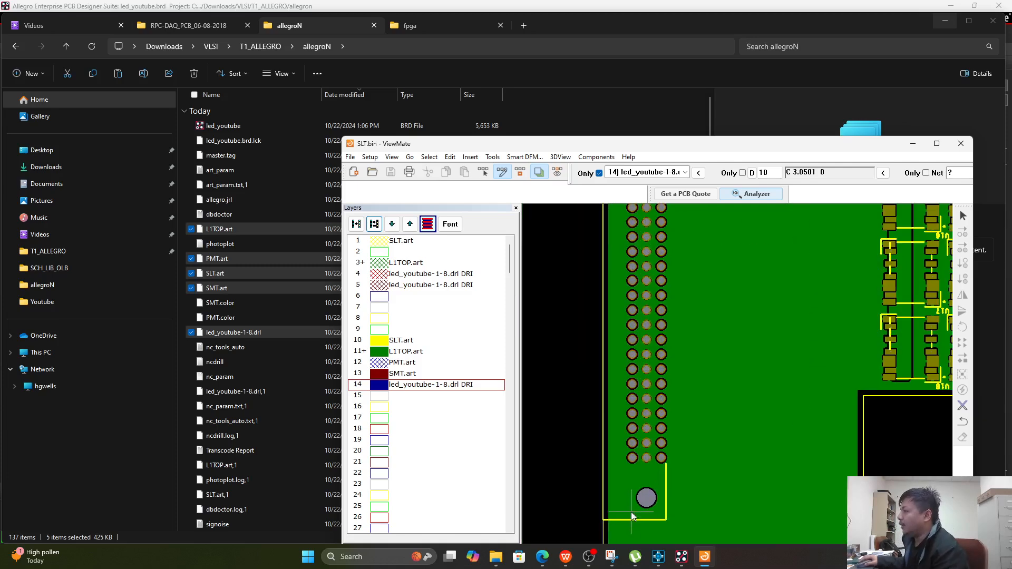
pyautogui.scroll(-5, 643, 501)
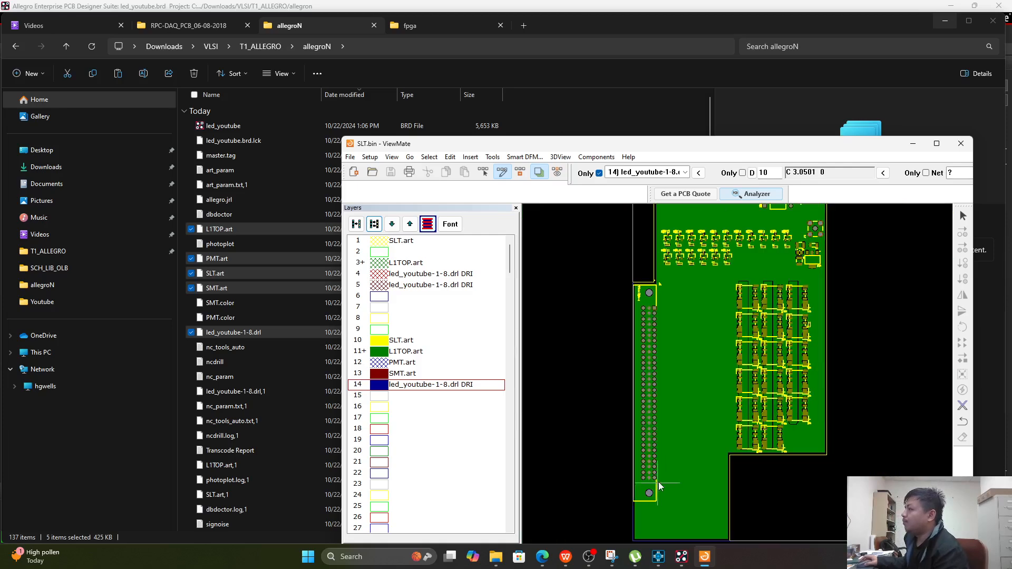
pyautogui.scroll(6, 632, 514)
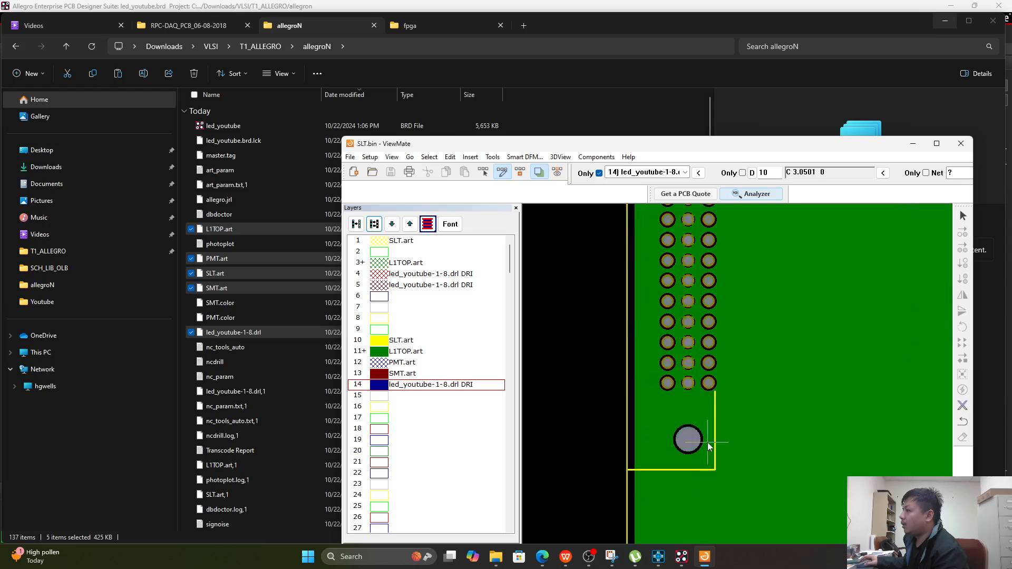
# - Hide the SLT.art layer 10, L1TOP.art layer 11 and drill layer 14 so that only the SMT.art layer 13 is displayed
pyautogui.click(383, 374)
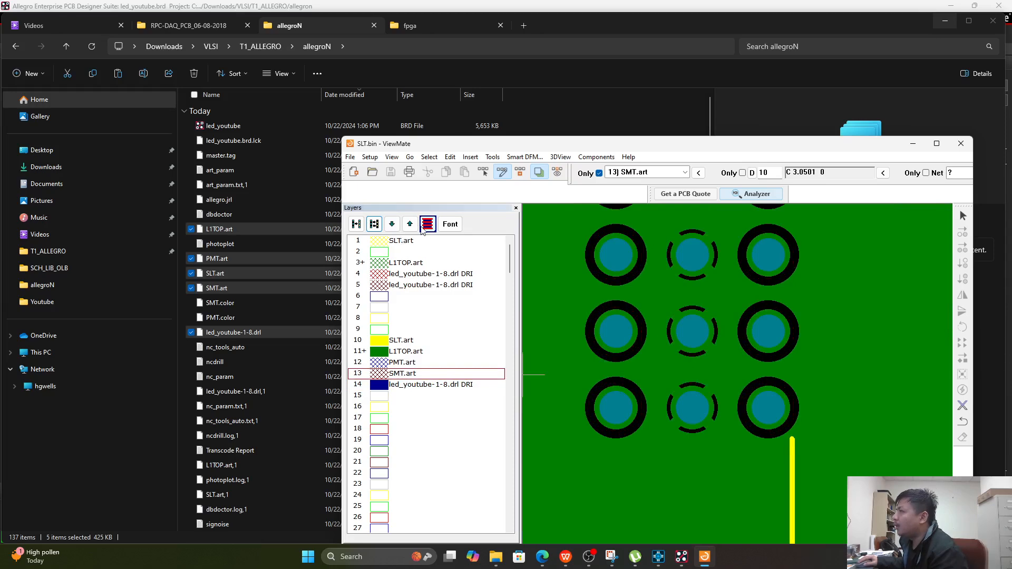
pyautogui.click(379, 351)
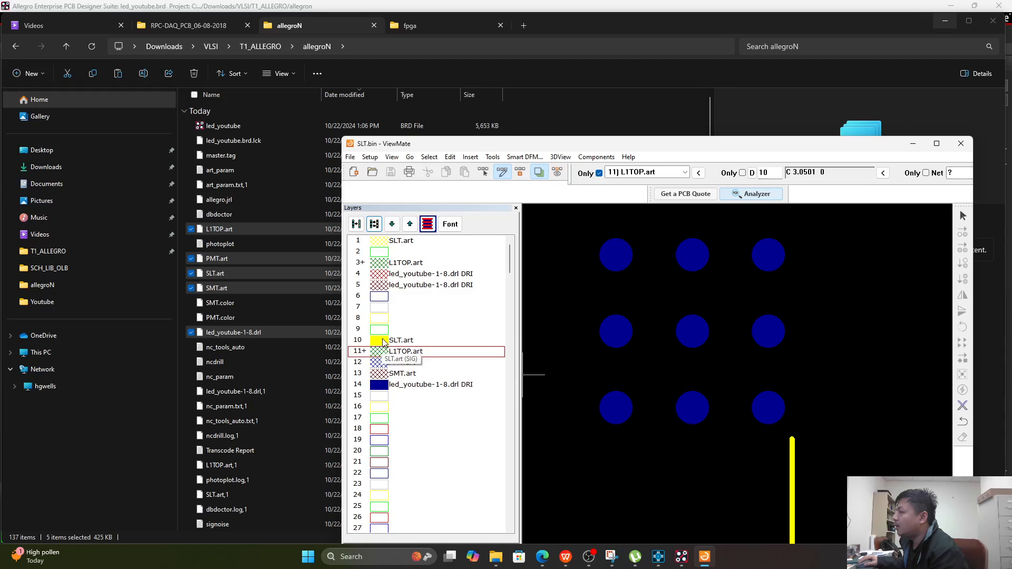
pyautogui.click(379, 340)
pyautogui.click(381, 385)
pyautogui.click(380, 386)
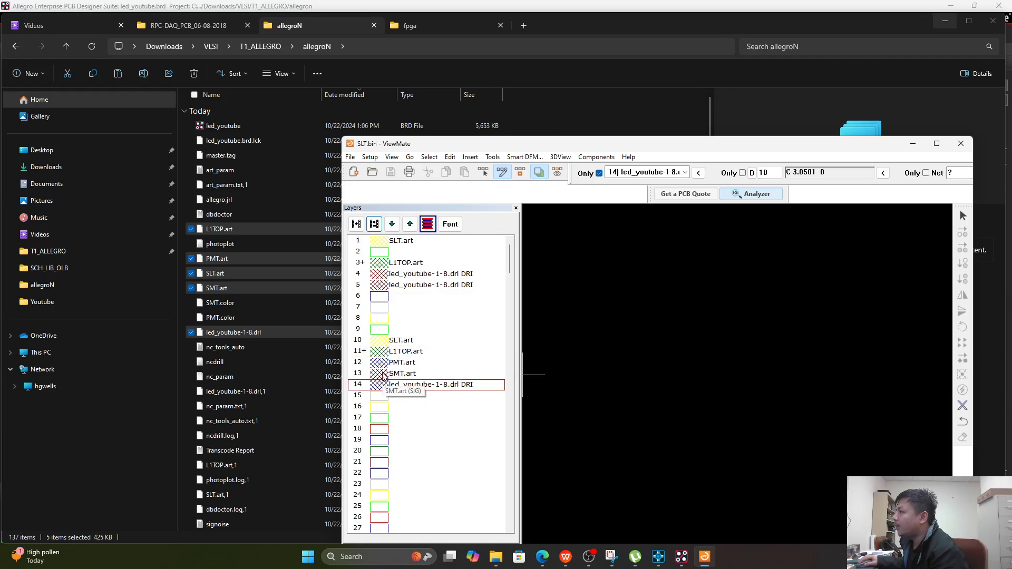
pyautogui.click(379, 373)
# - Examine the solder mask openings of the IC array, the connector and the transistor rows, and the board as a whole
pyautogui.scroll(-3, 751, 362)
pyautogui.scroll(-6, 751, 362)
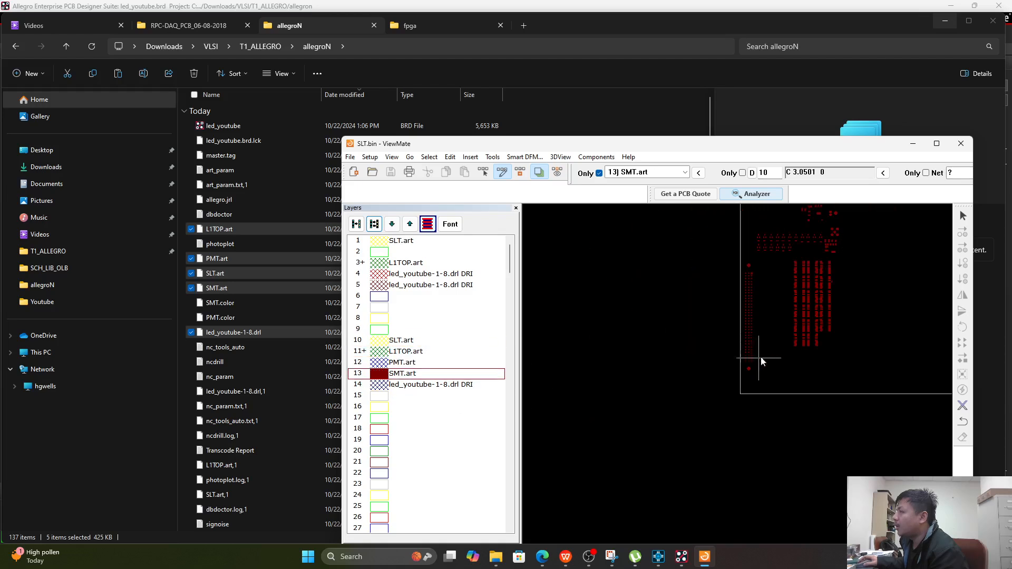
pyautogui.scroll(3, 781, 263)
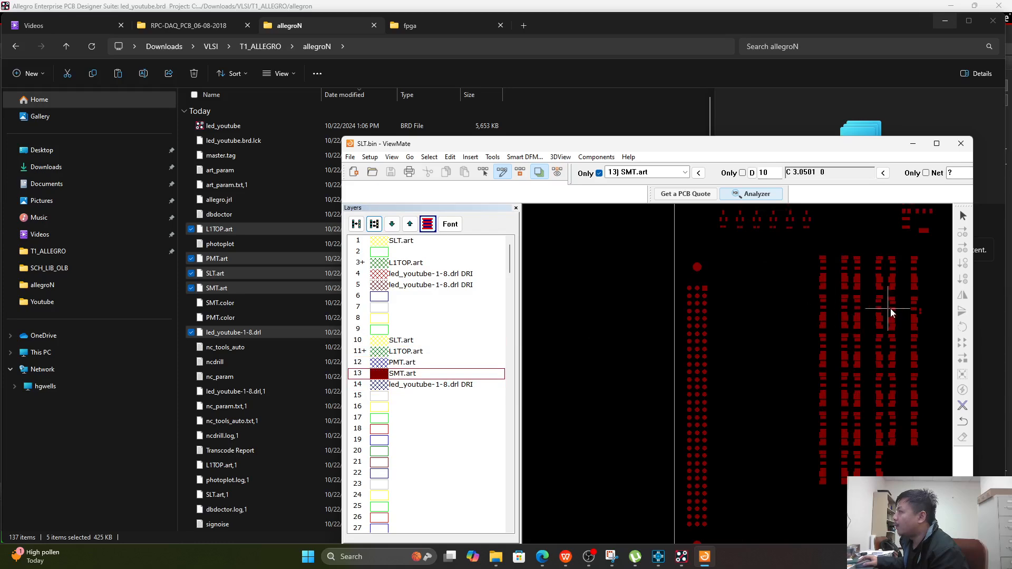
pyautogui.scroll(5, 891, 308)
pyautogui.scroll(-4, 745, 259)
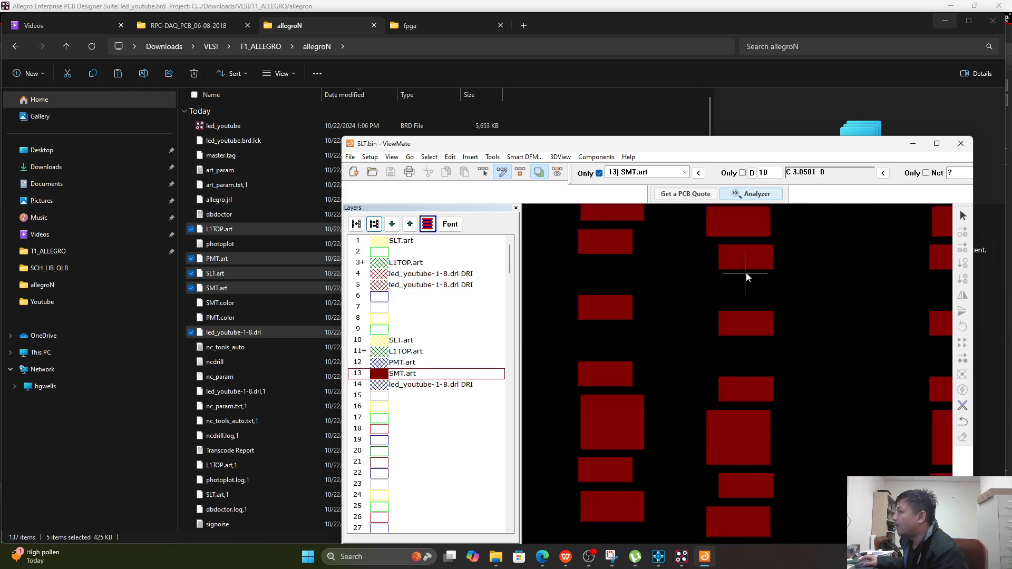
pyautogui.scroll(-2, 767, 282)
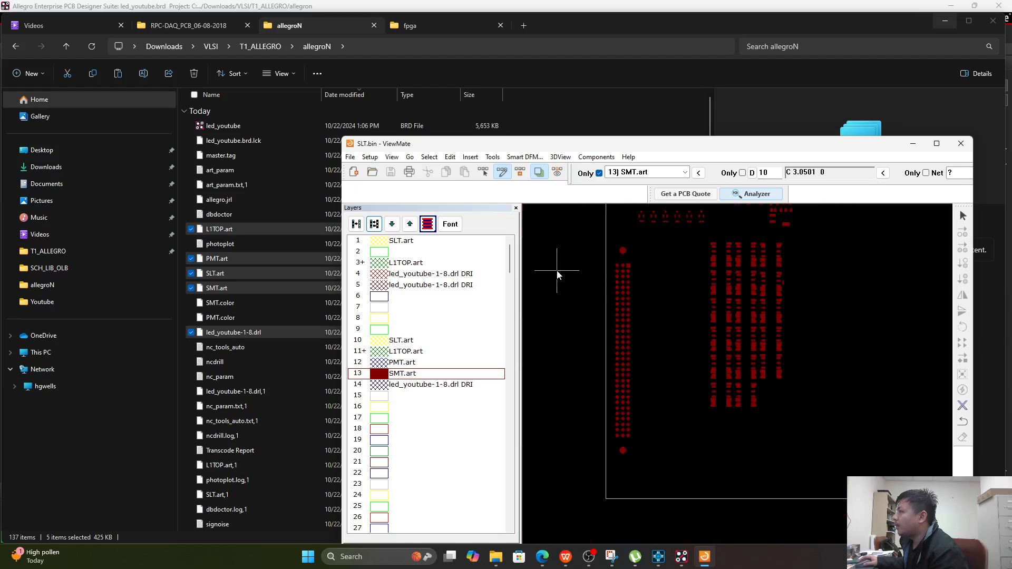
pyautogui.scroll(-2, 742, 345)
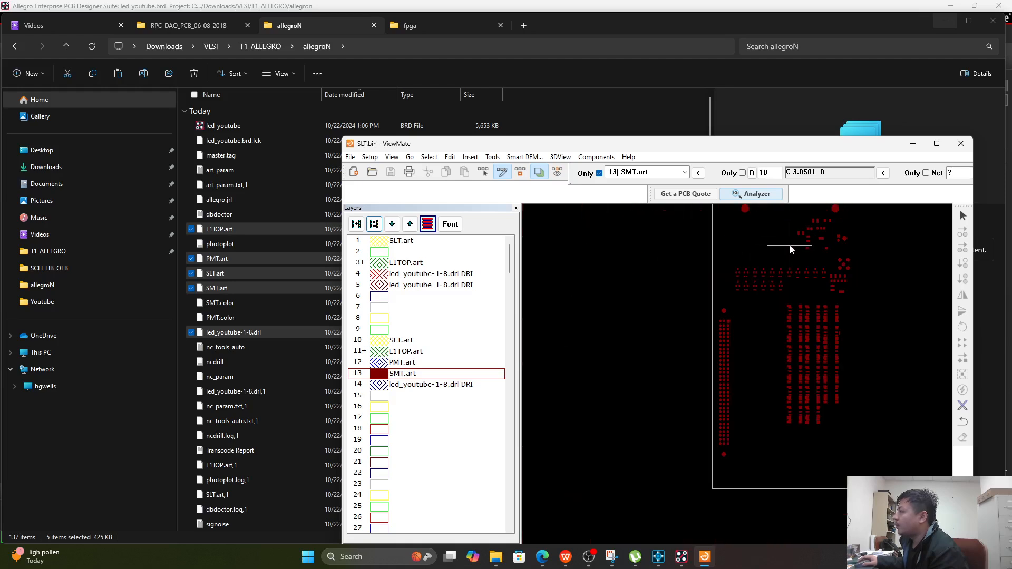
pyautogui.scroll(2, 764, 296)
pyautogui.scroll(2, 743, 360)
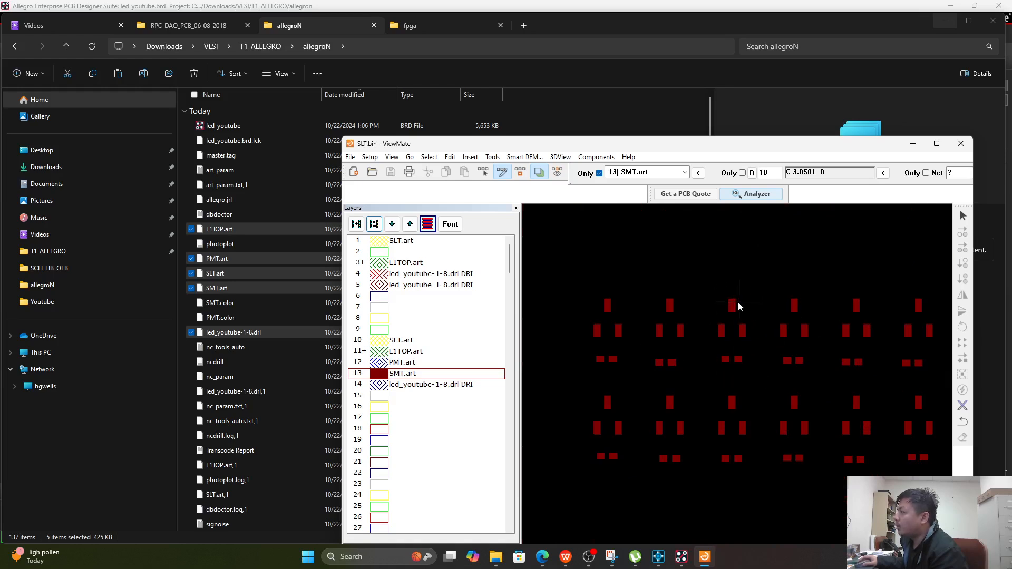
pyautogui.scroll(-3, 737, 308)
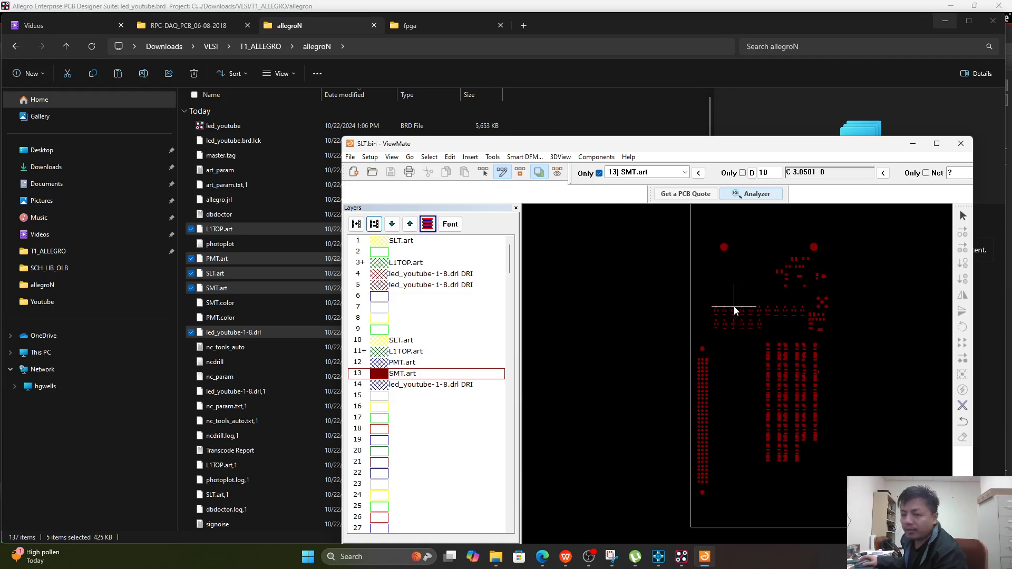
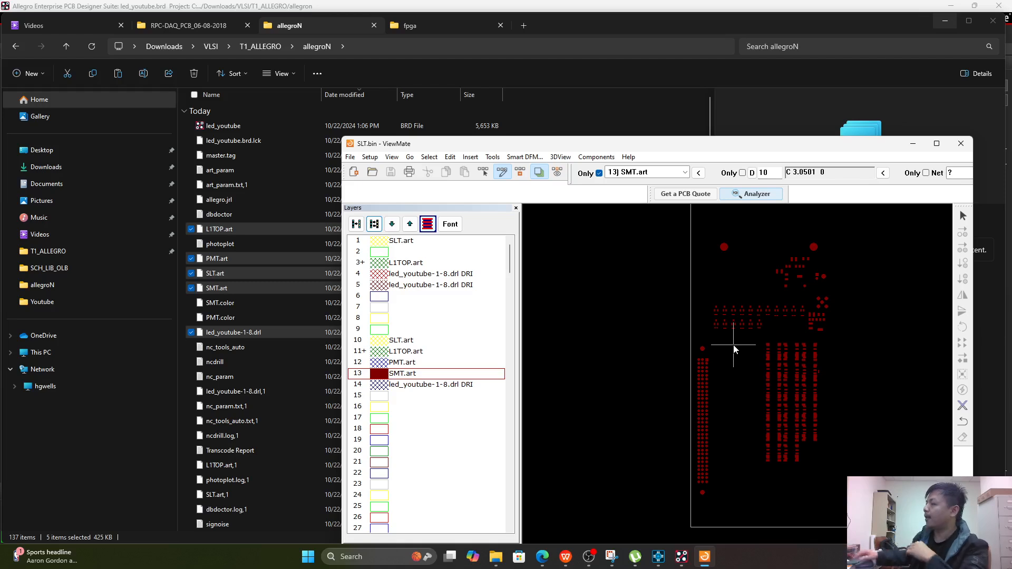
pyautogui.scroll(-1, 727, 366)
pyautogui.scroll(-2, 727, 365)
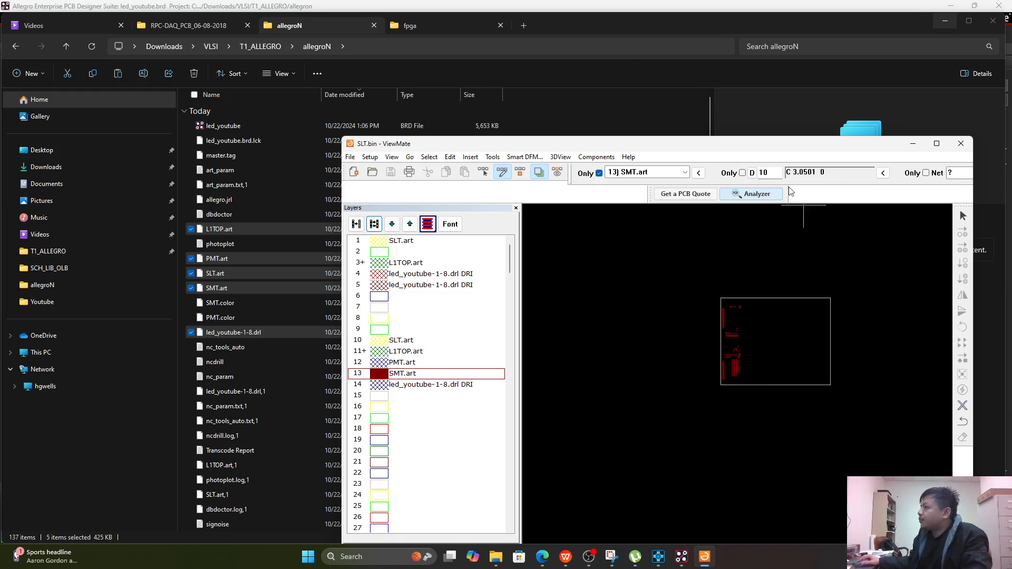
# - Show the SLT.art, L1TOP.art, PMT.art and led_youtube-1-8.drl layers 10, 11, 12 and 14 with the solder mask, and maximize the ViewMate window
pyautogui.click(379, 339)
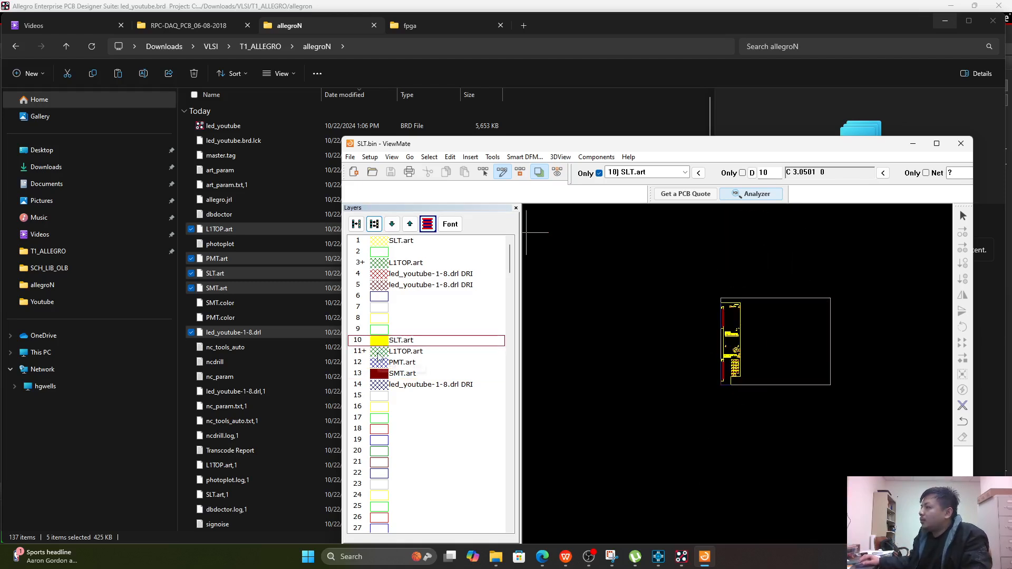
pyautogui.click(378, 351)
pyautogui.click(378, 362)
pyautogui.click(378, 385)
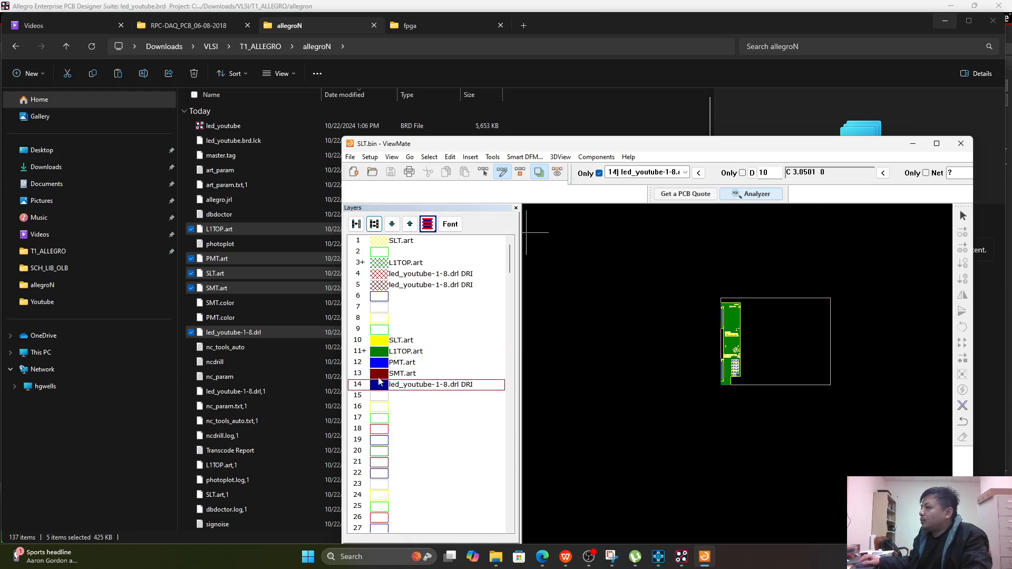
pyautogui.doubleClick(772, 146)
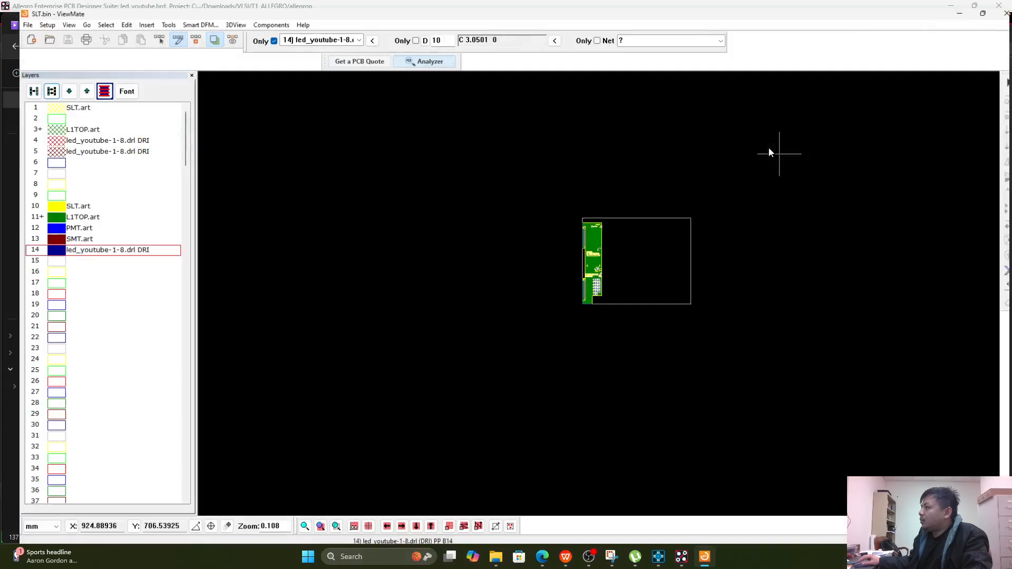
# - Examine the overlaid layers on the board, looking closely at the J8 connector and the parts around U37 and U72
pyautogui.scroll(3, 580, 240)
pyautogui.scroll(1, 577, 201)
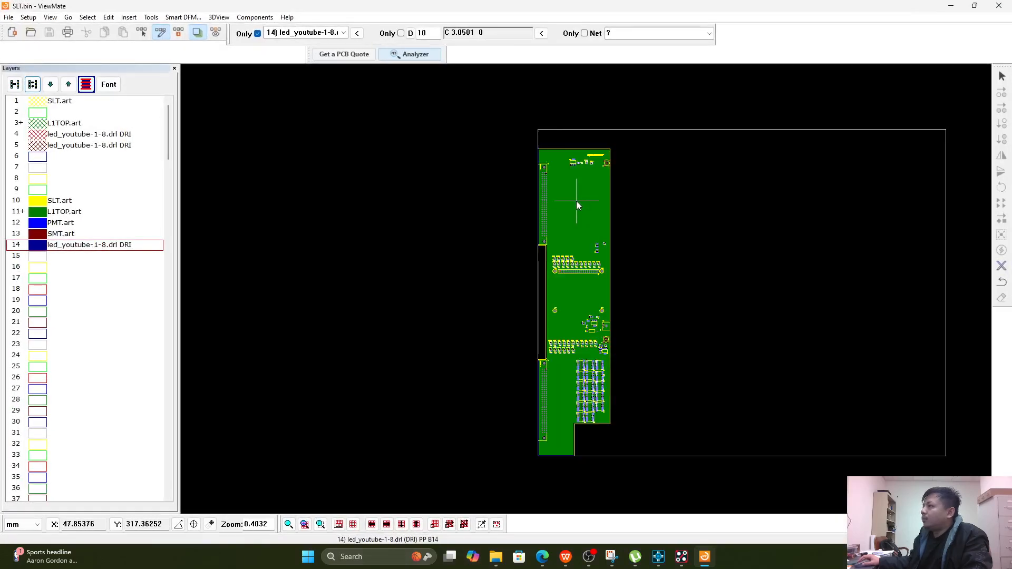
pyautogui.scroll(3, 577, 201)
pyautogui.scroll(2, 574, 209)
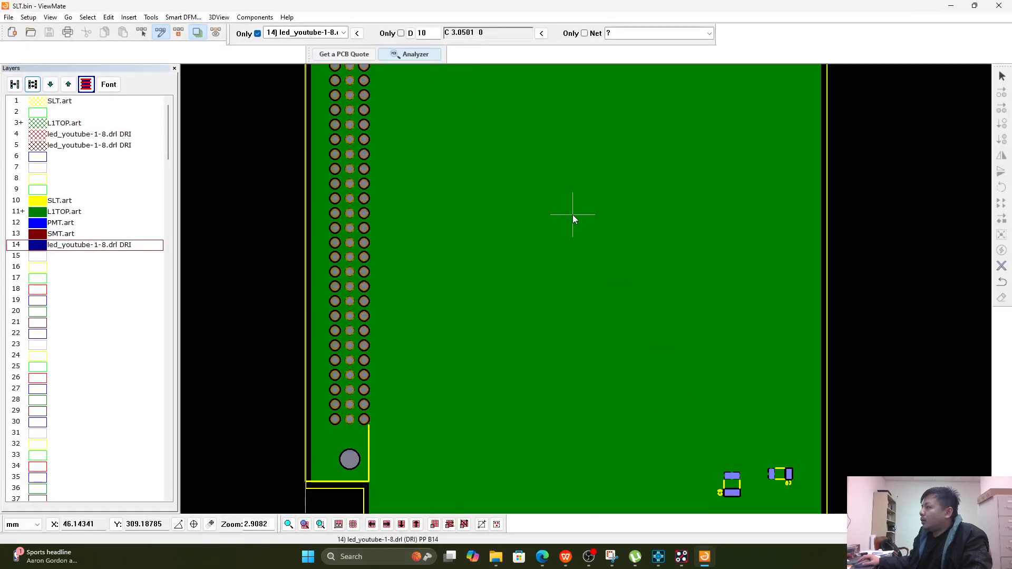
pyautogui.scroll(-1, 572, 220)
pyautogui.scroll(-1, 590, 419)
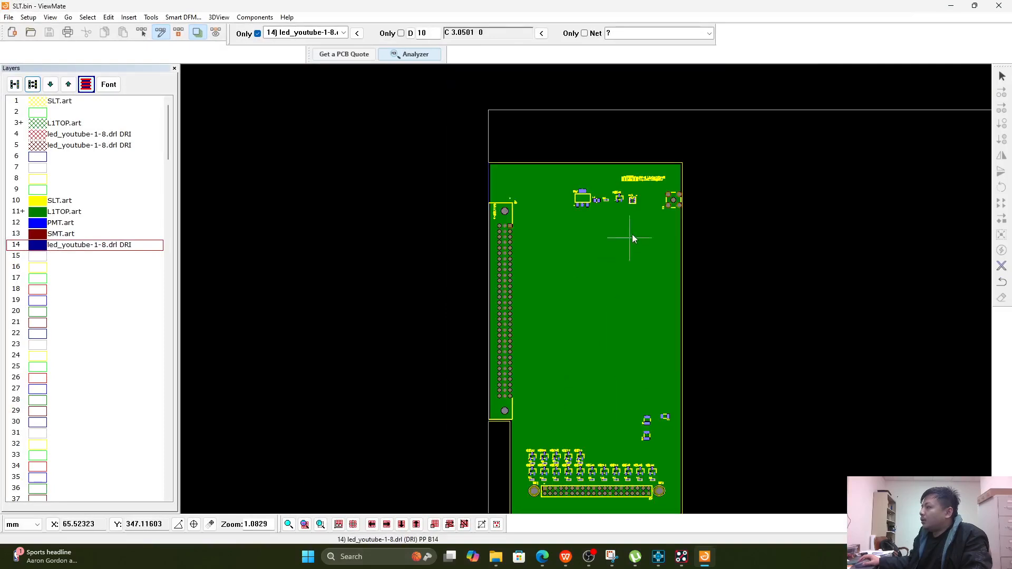
pyautogui.scroll(4, 651, 168)
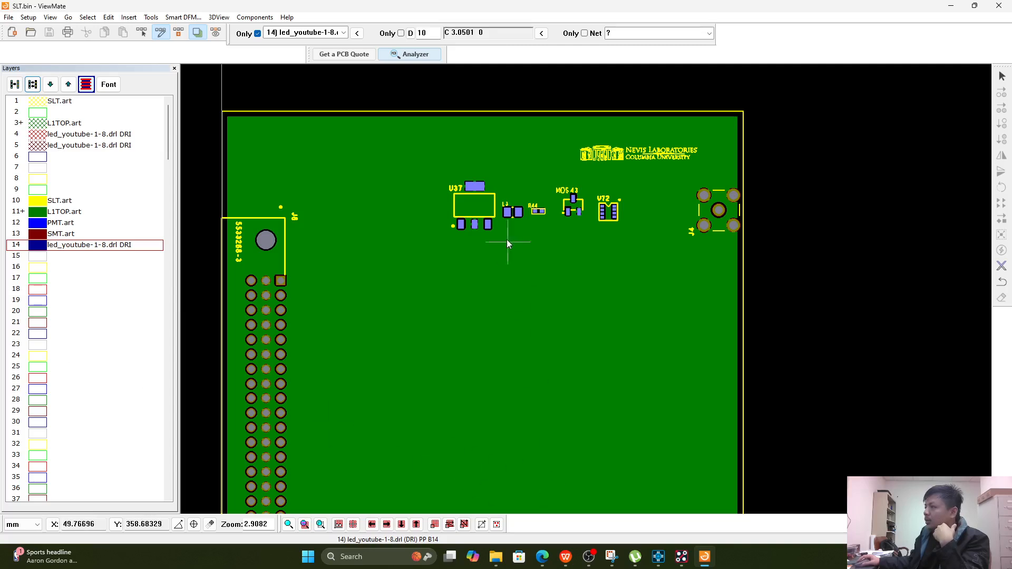
pyautogui.scroll(1, 464, 172)
pyautogui.scroll(6, 463, 174)
pyautogui.scroll(-6, 499, 250)
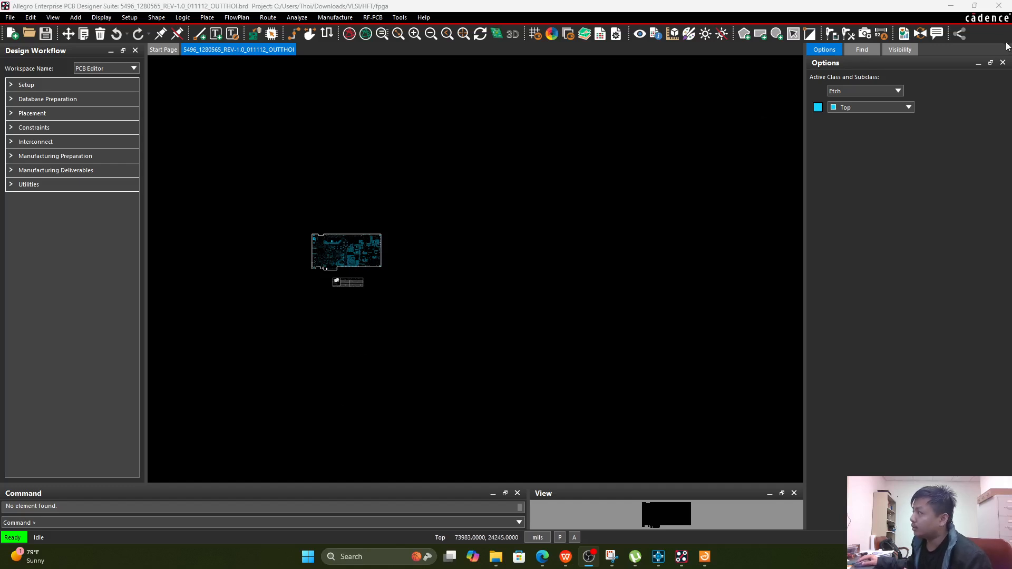
# - Minimize the fpga project's board window, switch to led_youtube.brd in Allegro PCB Designer, and review its available film views
pyautogui.click(951, 6)
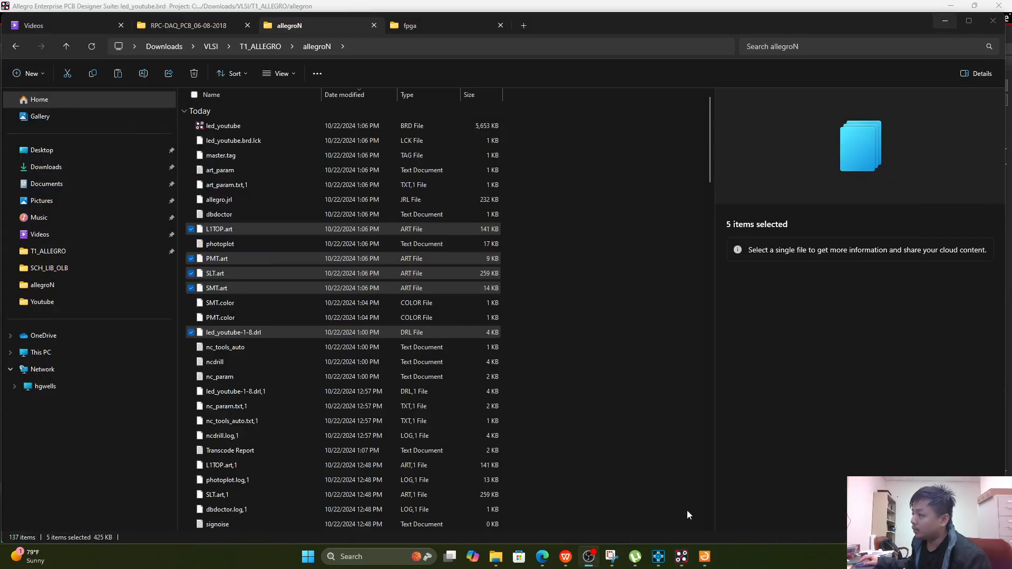
pyautogui.moveTo(680, 556)
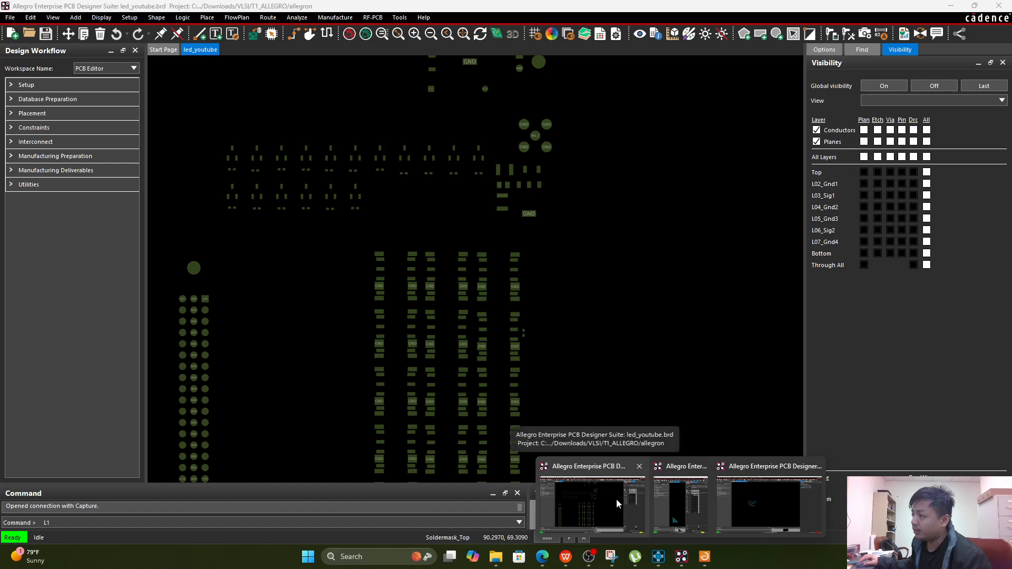
pyautogui.click(615, 498)
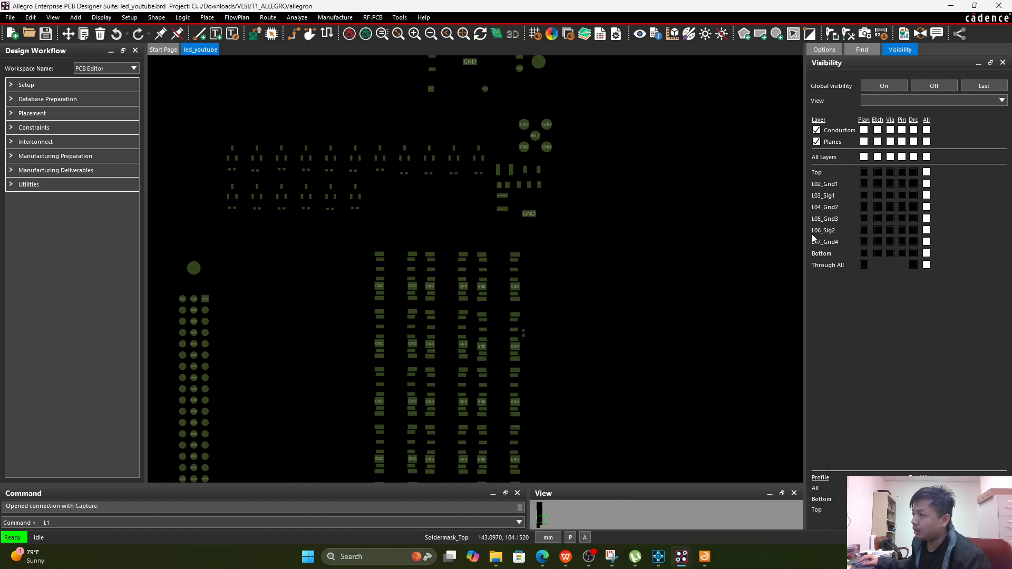
pyautogui.scroll(-2, 700, 278)
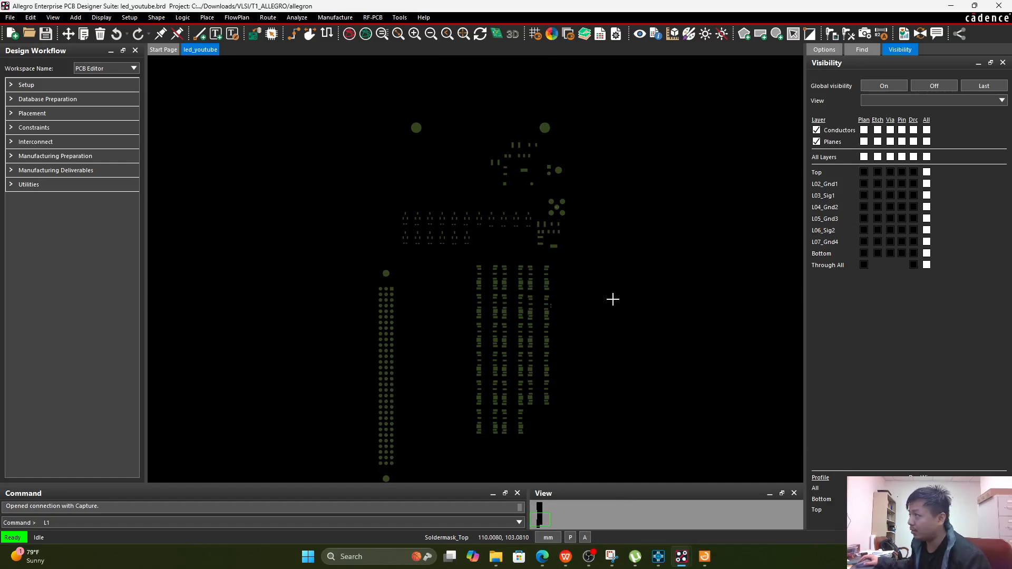
pyautogui.scroll(-1, 620, 292)
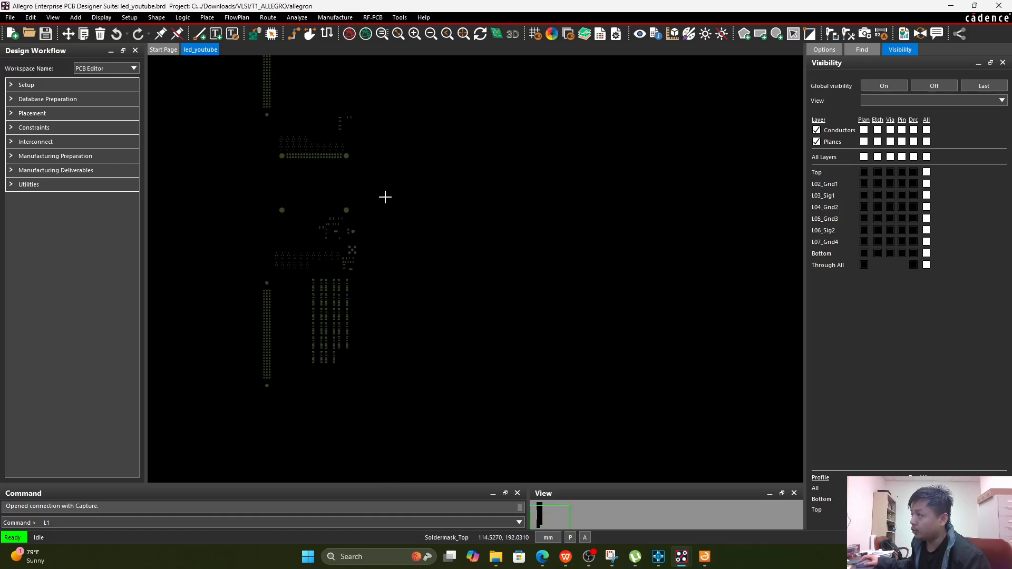
pyautogui.click(889, 102)
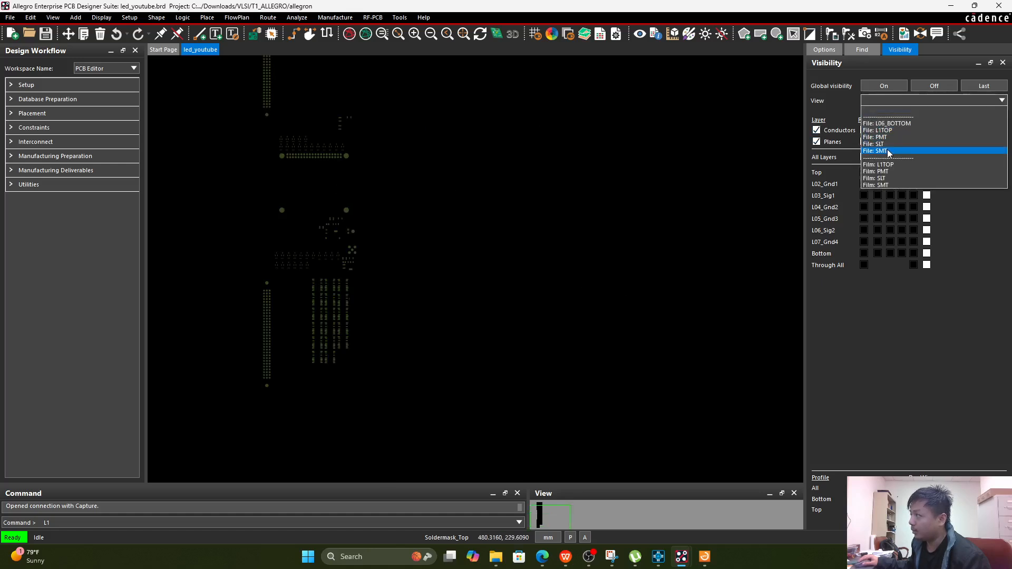
pyautogui.click(203, 86)
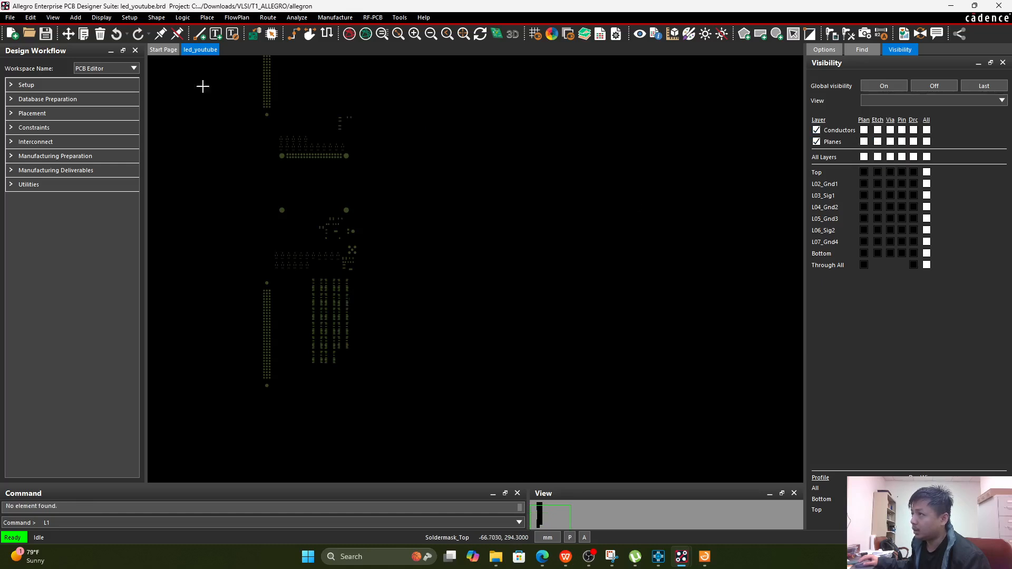
# - Open the PDF export of the board and select the films L1TOP, PMT, SLT and SMT
pyautogui.click(6, 17)
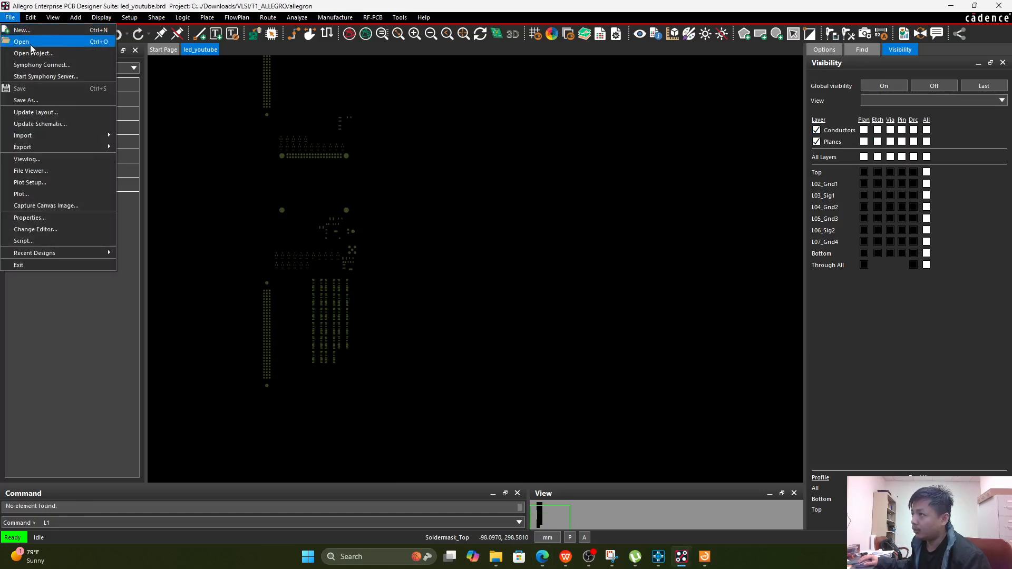
pyautogui.moveTo(44, 146)
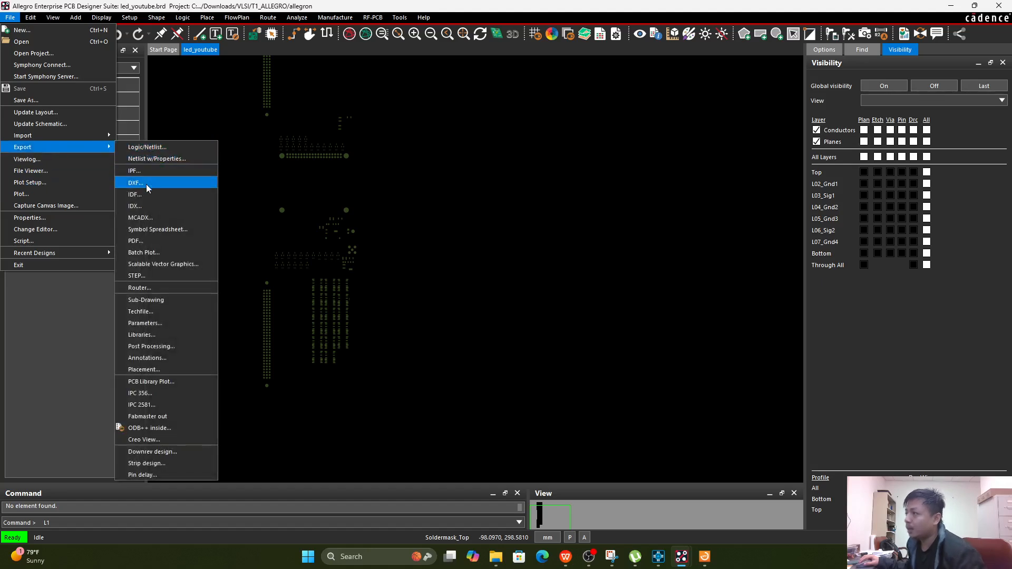
pyautogui.click(140, 240)
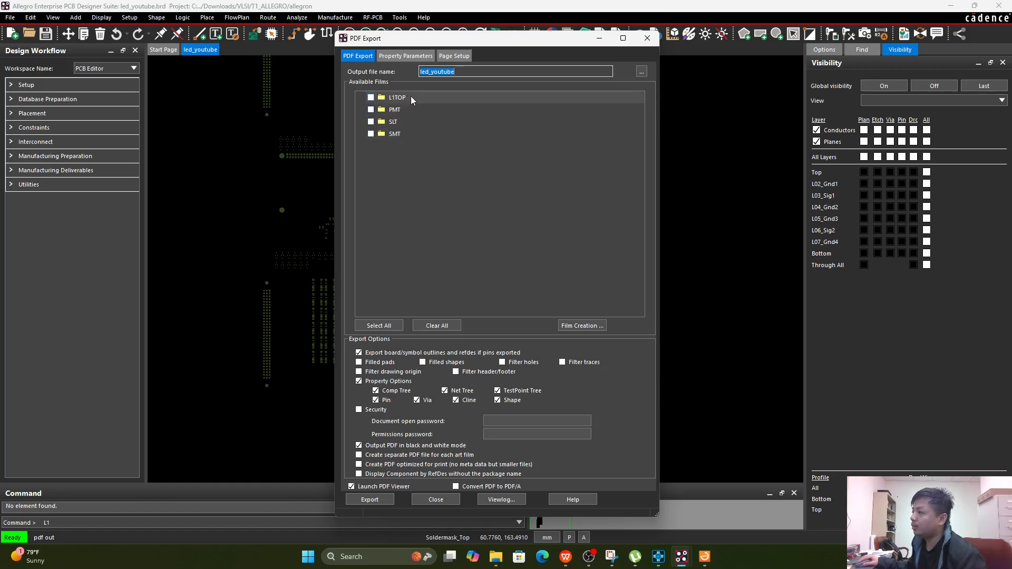
pyautogui.click(371, 97)
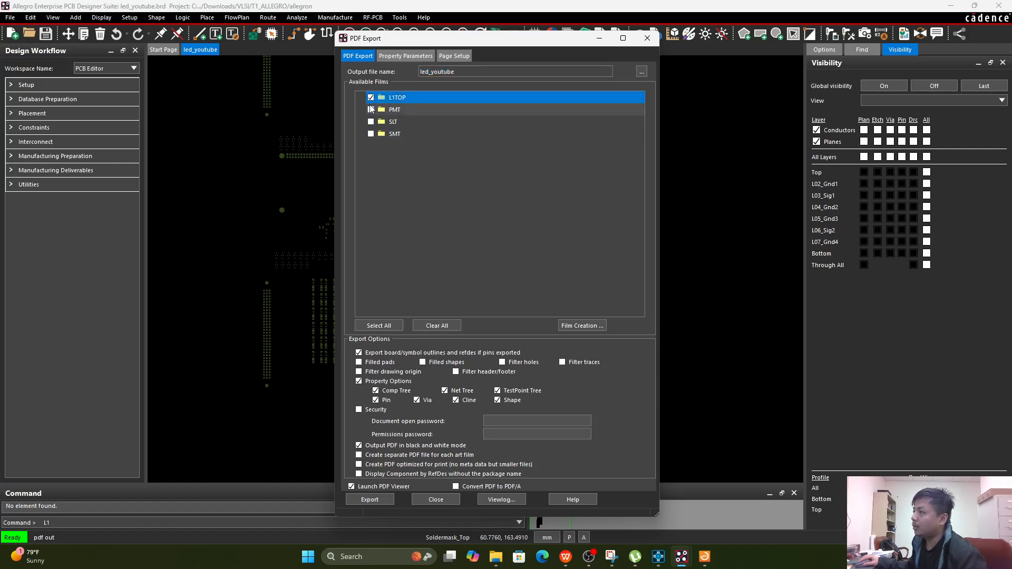
pyautogui.click(375, 110)
pyautogui.click(370, 110)
pyautogui.click(370, 122)
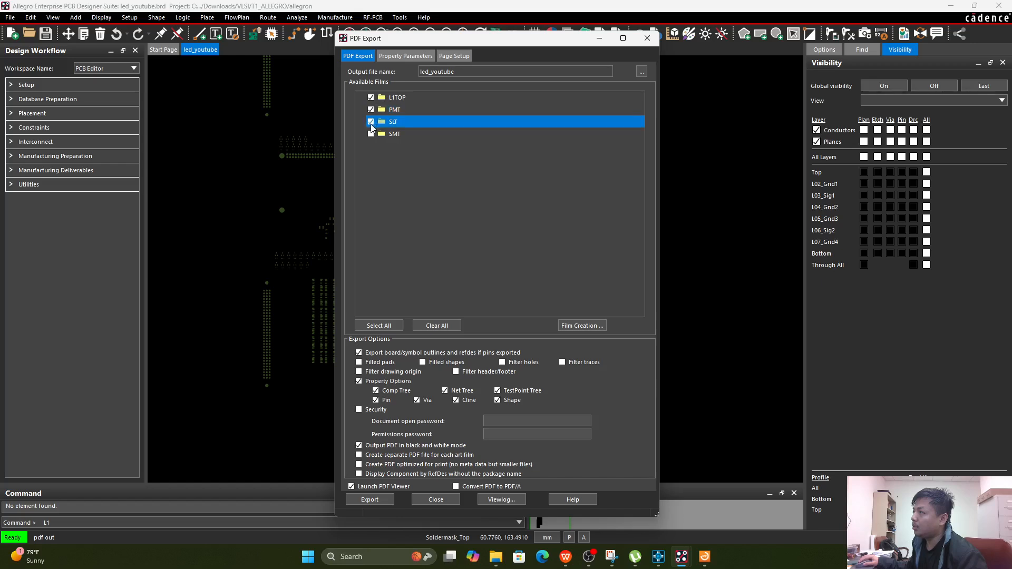
pyautogui.click(370, 134)
# - Review the export's page setup and property parameters, and turn off PDF output in black and white mode
pyautogui.click(405, 55)
pyautogui.click(449, 55)
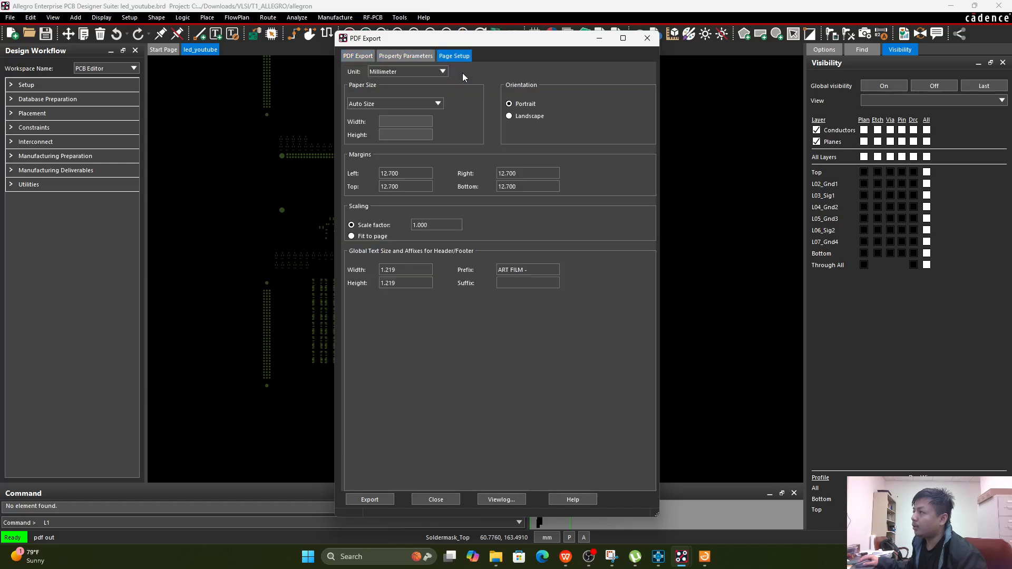
pyautogui.click(438, 104)
pyautogui.click(438, 104)
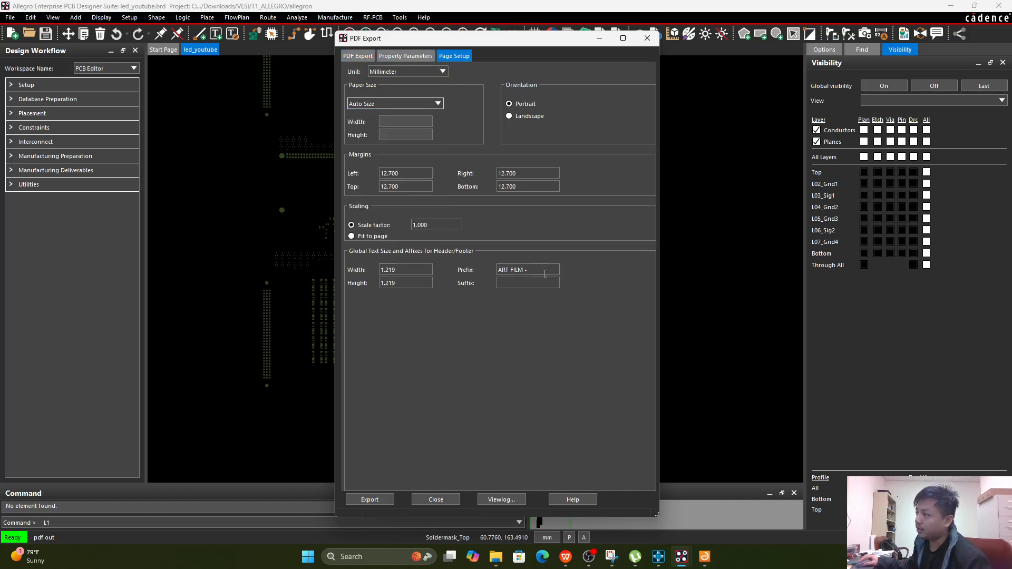
pyautogui.click(418, 56)
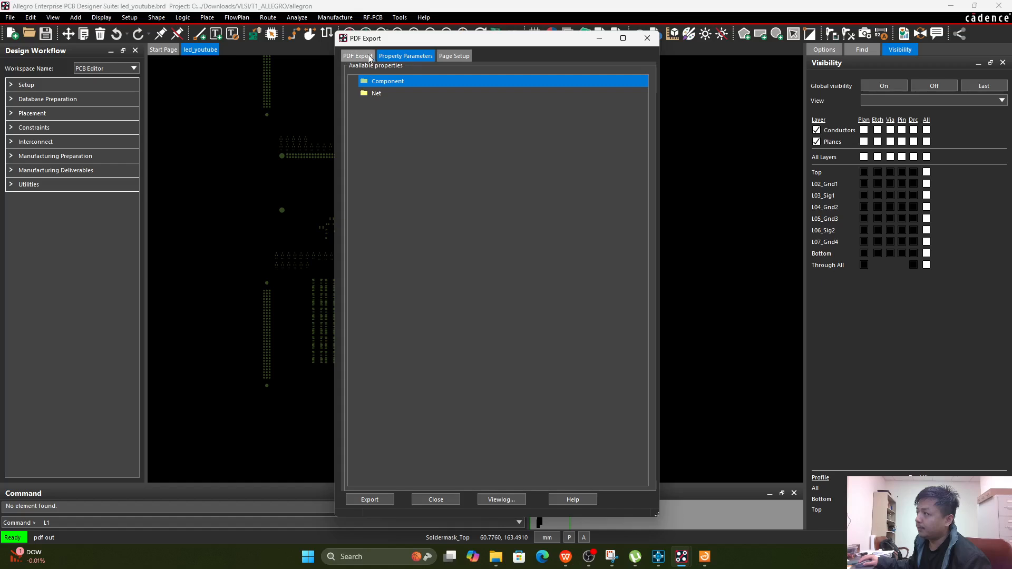
pyautogui.click(367, 56)
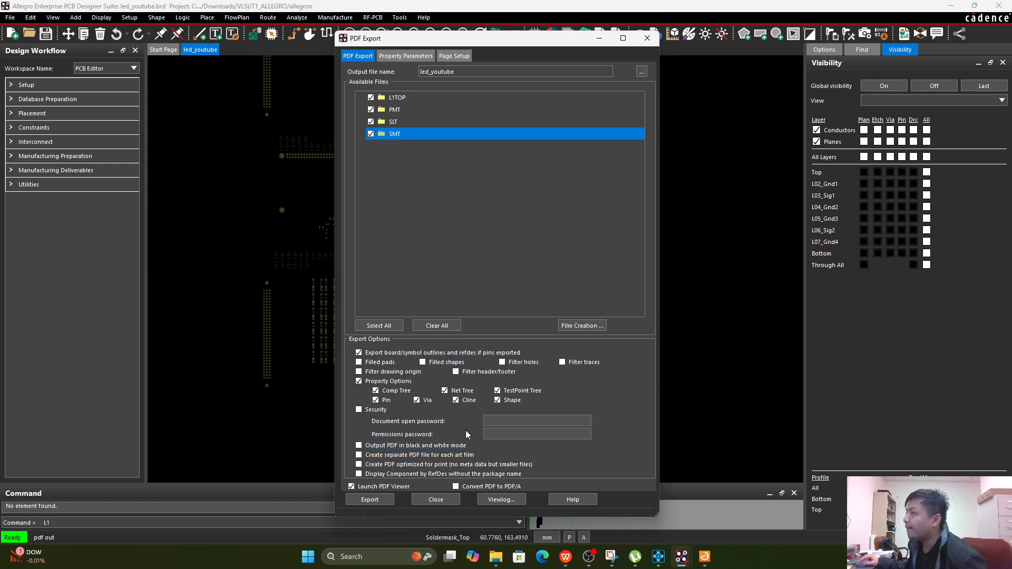
# - Browse for the PDF's output location and open the PDF_GENERATE folder under T1_ALLEGRO
pyautogui.click(642, 71)
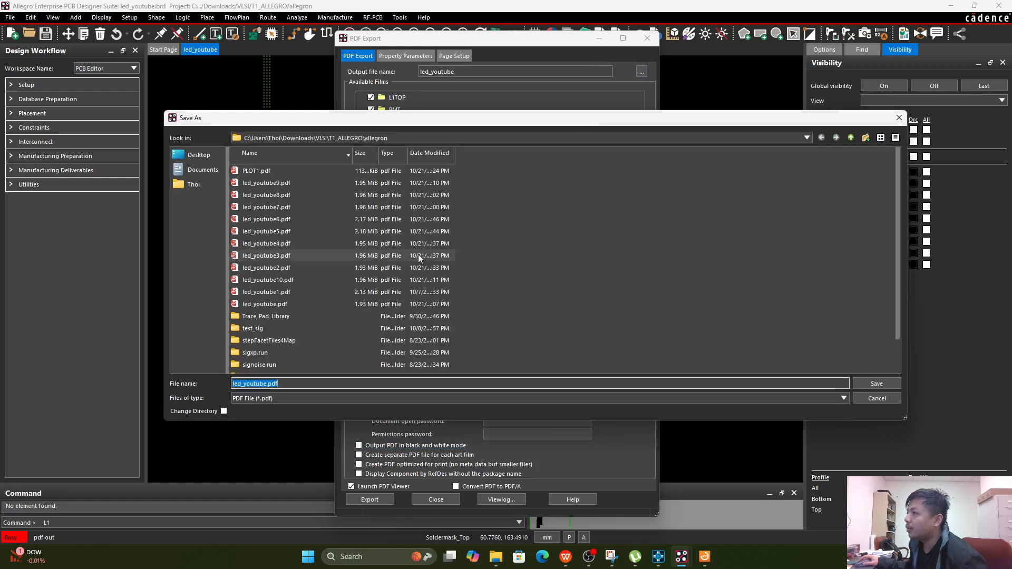
pyautogui.click(326, 385)
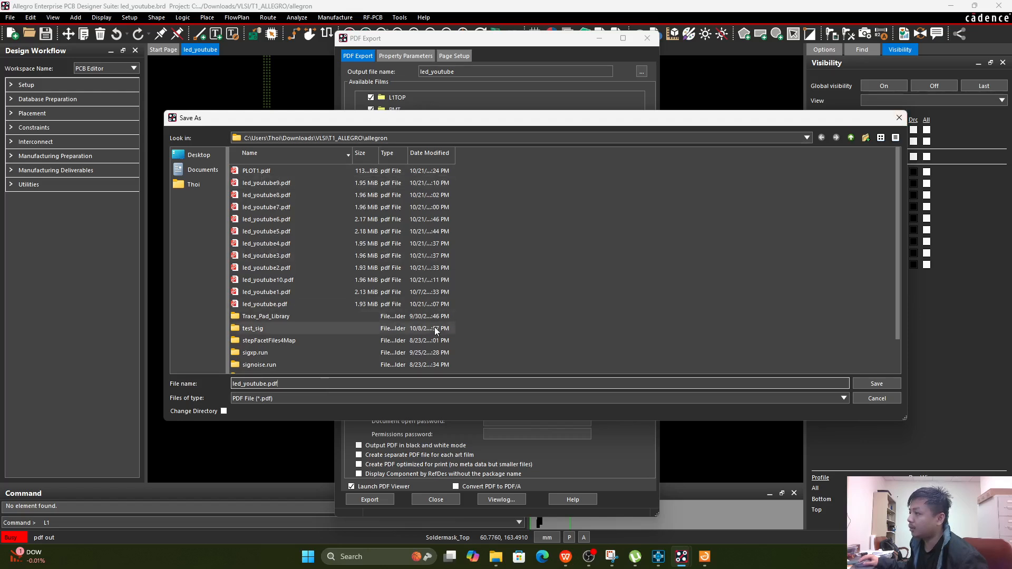
pyautogui.scroll(-1, 284, 334)
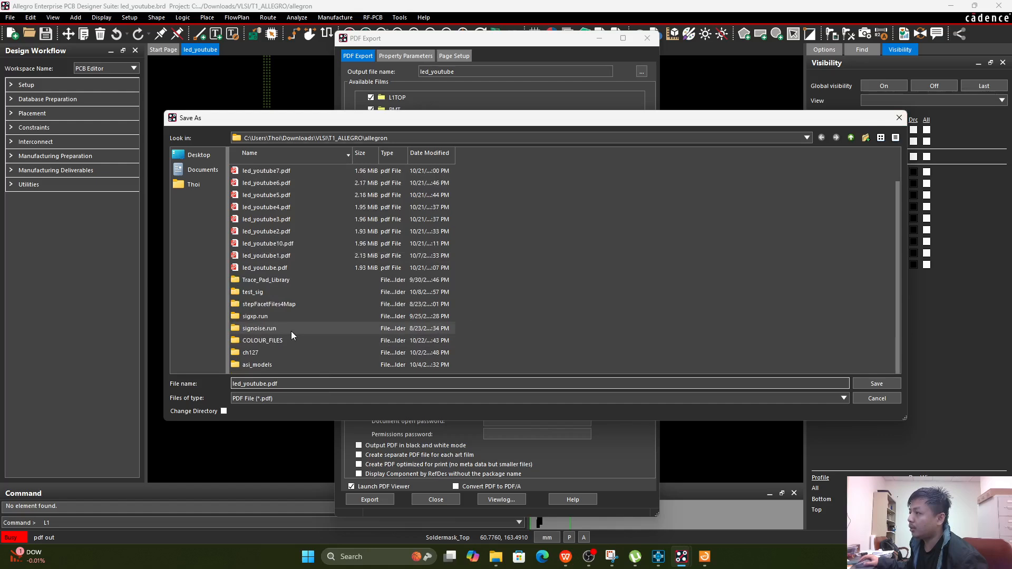
pyautogui.scroll(1, 291, 331)
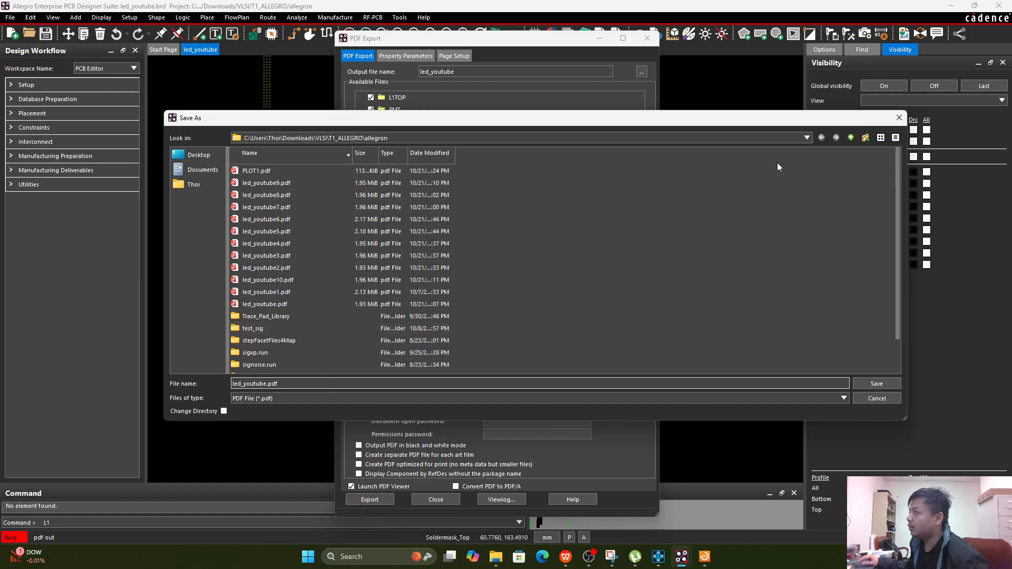
pyautogui.click(850, 138)
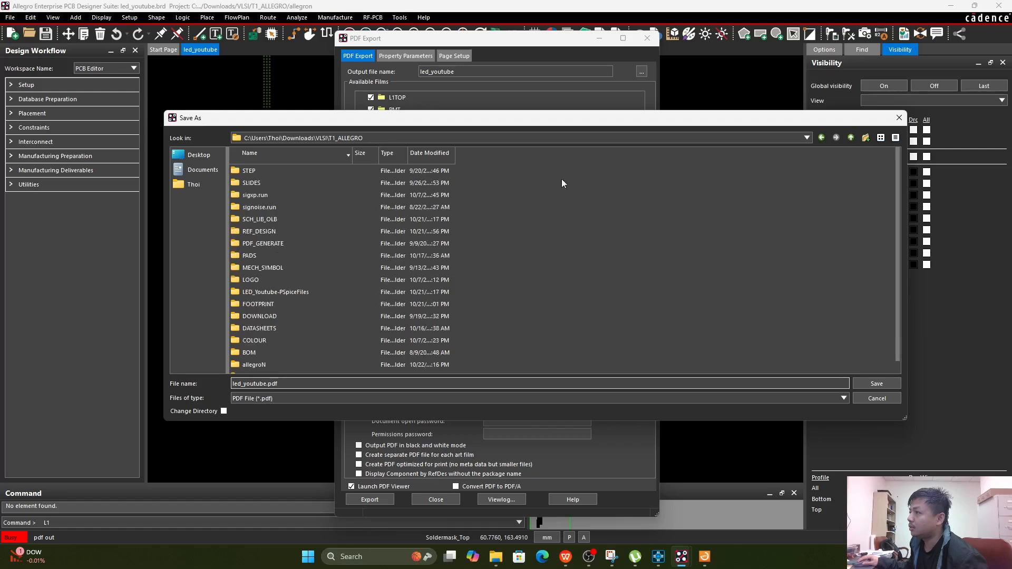
pyautogui.doubleClick(286, 244)
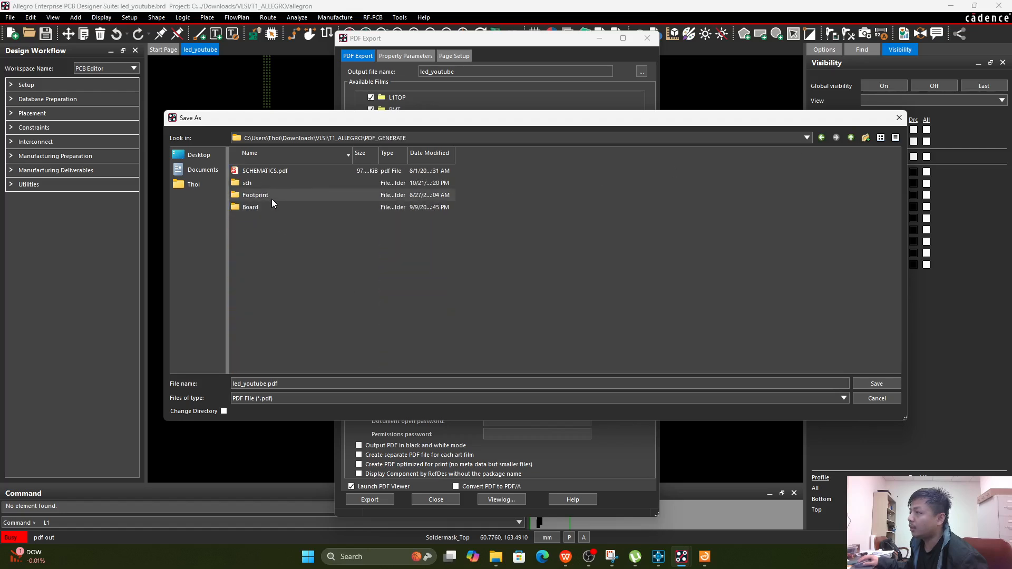
# - Look into the Footprint folder and clear the output file's name, keeping only the .pdf extension
pyautogui.doubleClick(255, 195)
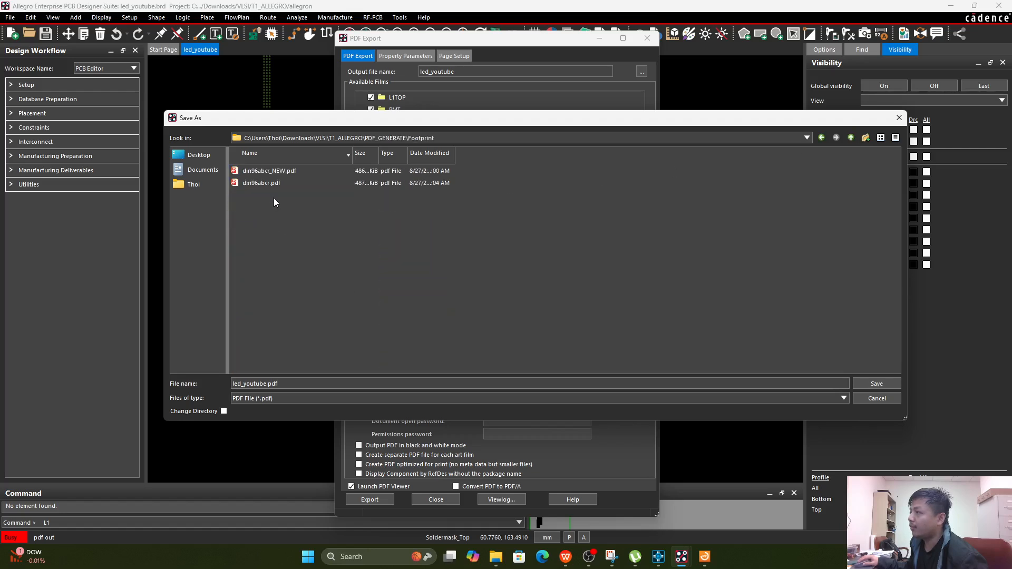
pyautogui.click(268, 384)
pyautogui.moveTo(268, 384); pyautogui.dragTo(207, 374)
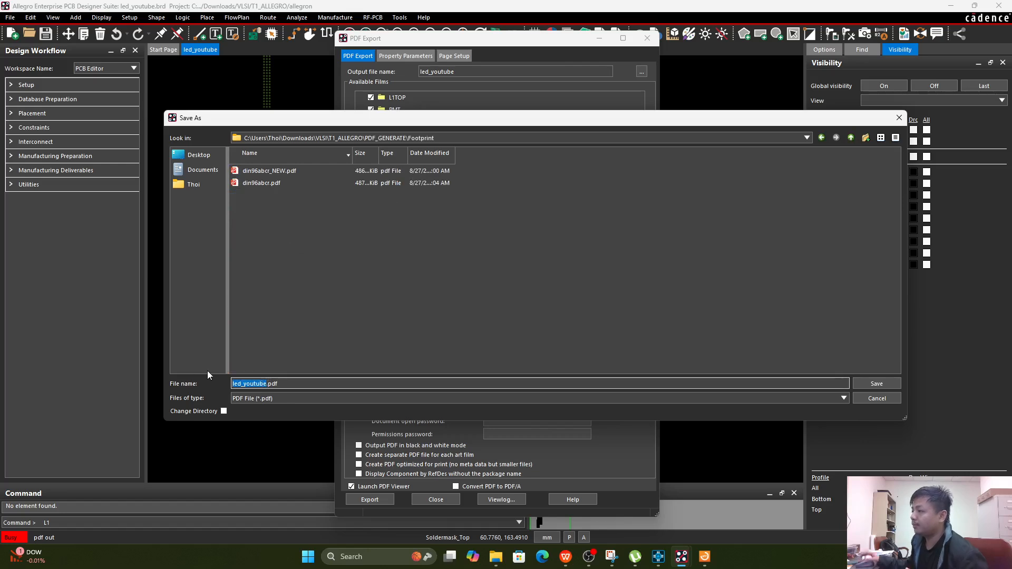
pyautogui.press('BackSpace')
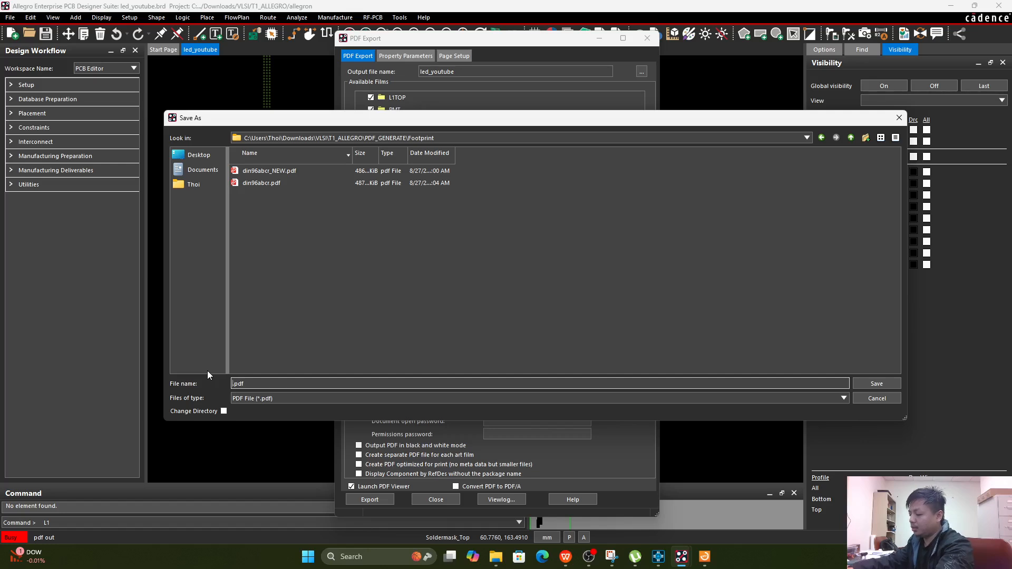
pyautogui.write('GER')
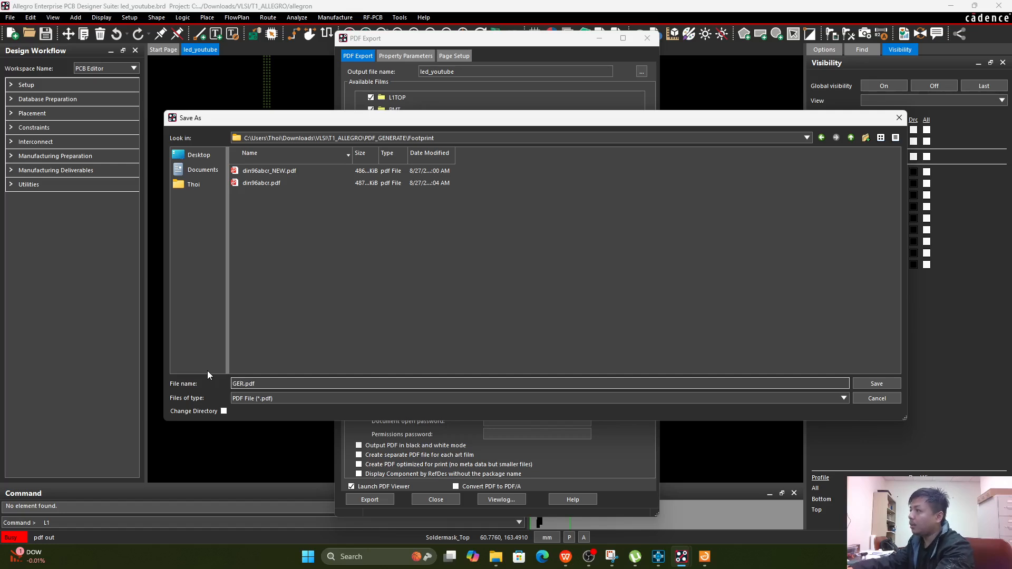
pyautogui.press('BackSpace')
pyautogui.press('BackSpace')
pyautogui.press('BackSpace')
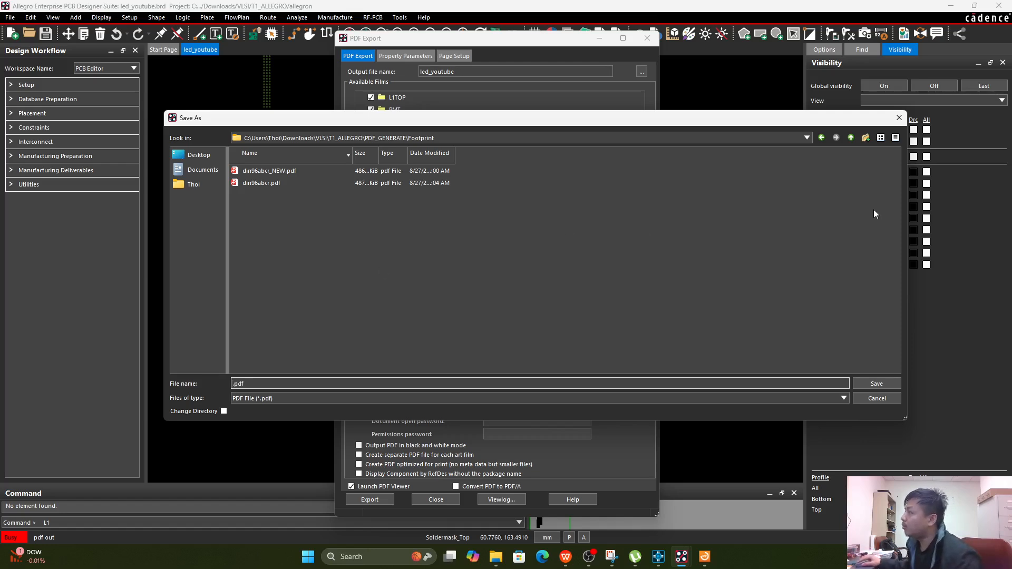
# - Create a folder named GERBER inside PDF_GENERATE and open it
pyautogui.click(850, 138)
pyautogui.rightClick(372, 283)
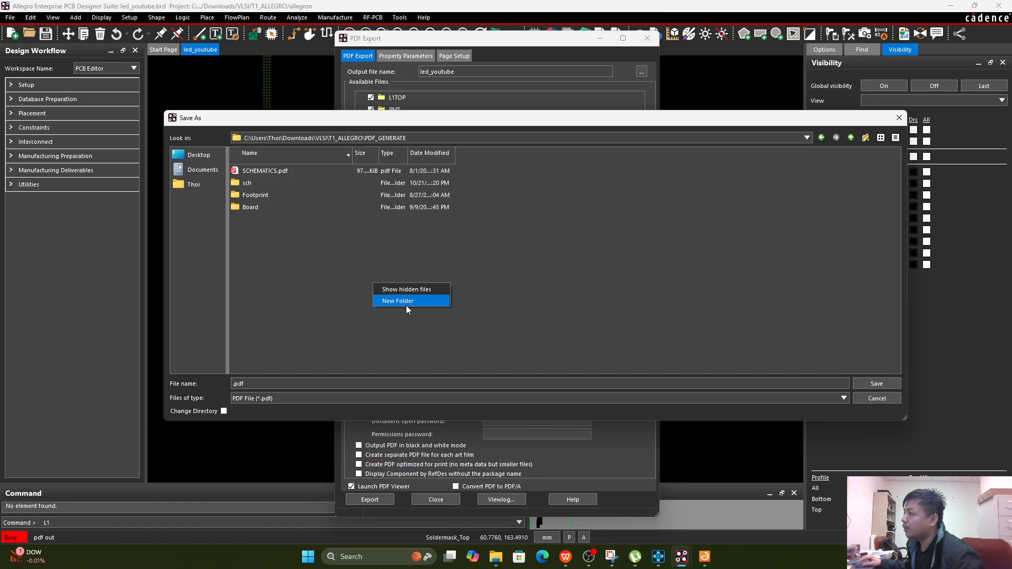
pyautogui.click(406, 303)
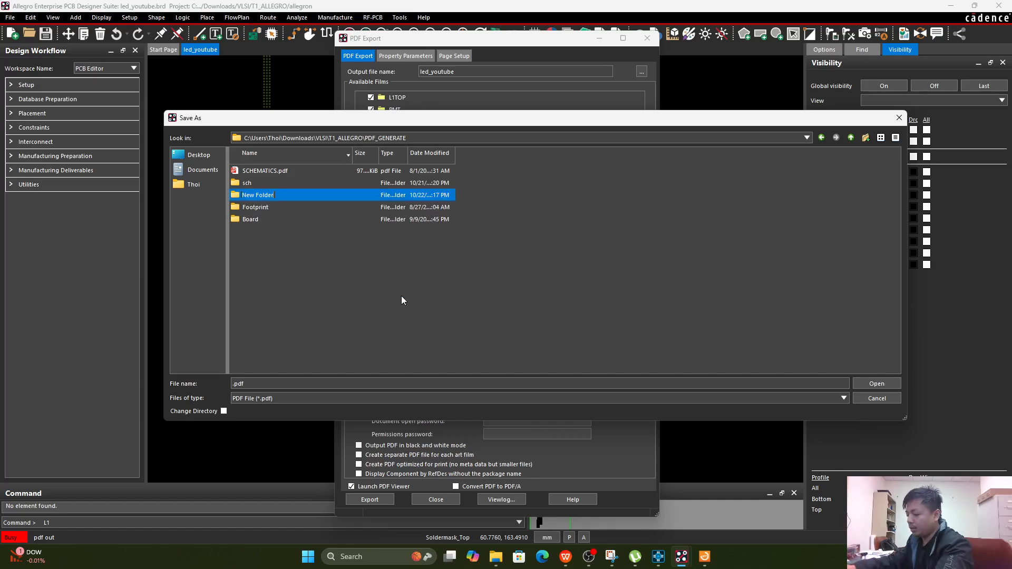
pyautogui.write('GERBER')
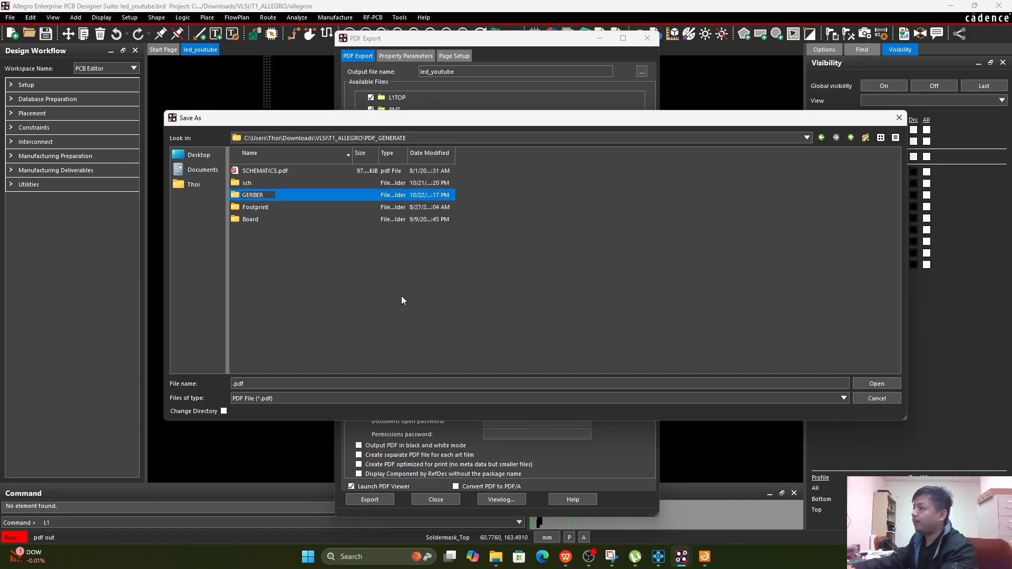
pyautogui.press('Return')
pyautogui.press('Return')
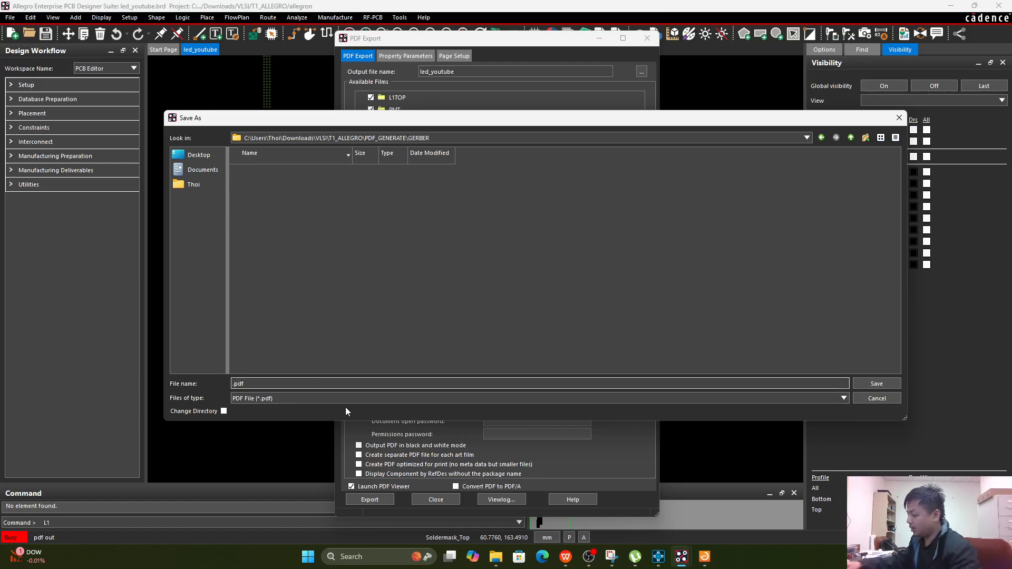
# - Set the output file to G1.pdf in the GERBER folder and export the selected films
pyautogui.write('G1')
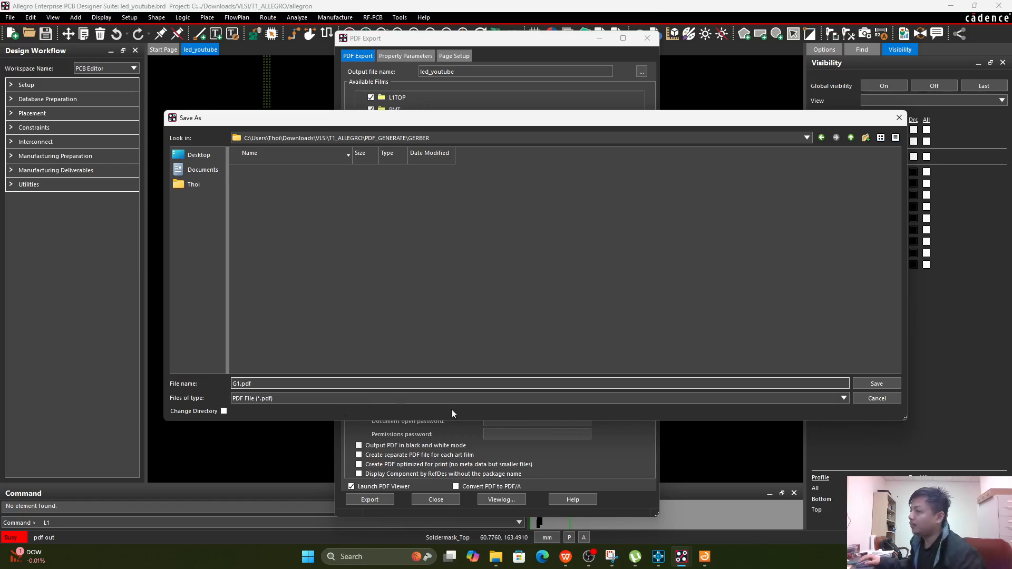
pyautogui.click(889, 387)
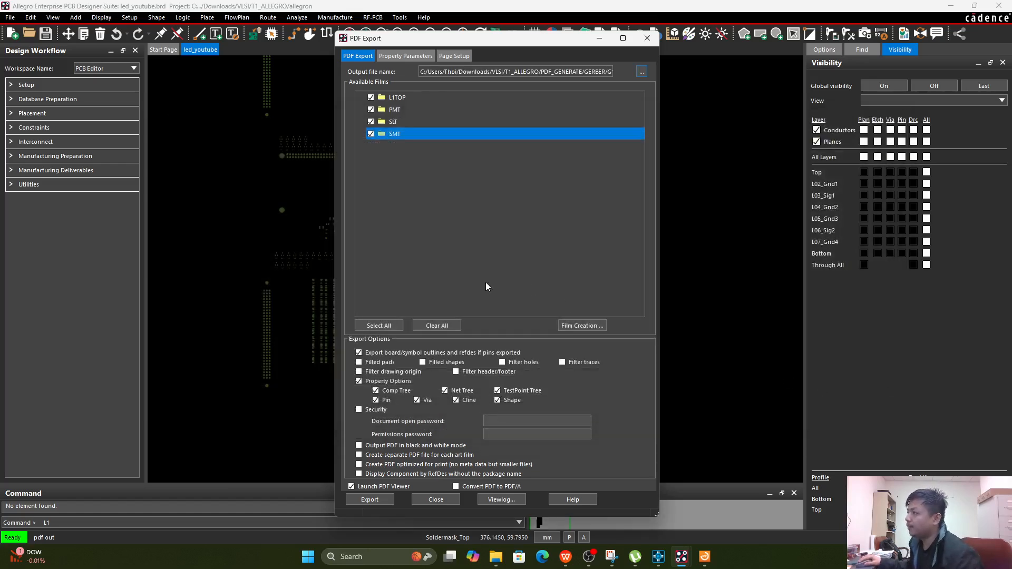
pyautogui.click(378, 500)
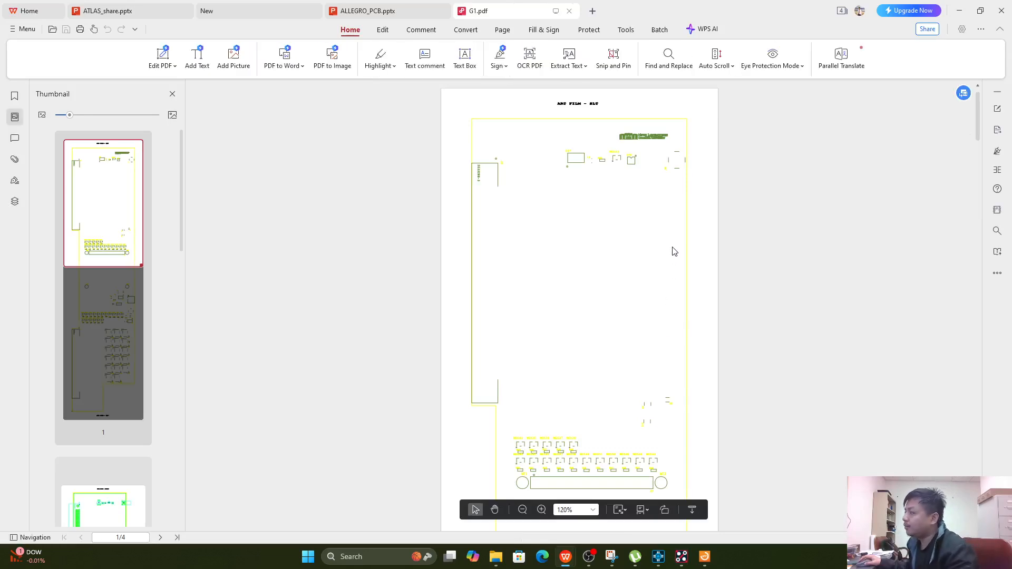
# - Examine the film pages of G1.pdf, looking closely at the SLT page's title, components and logo, and minimize the PDF viewer
pyautogui.keyDown('ctrl'); pyautogui.scroll(-2, 646, 266); pyautogui.keyUp('ctrl')
pyautogui.keyDown('ctrl'); pyautogui.scroll(-2, 646, 270); pyautogui.keyUp('ctrl')
pyautogui.scroll(-5, 602, 291)
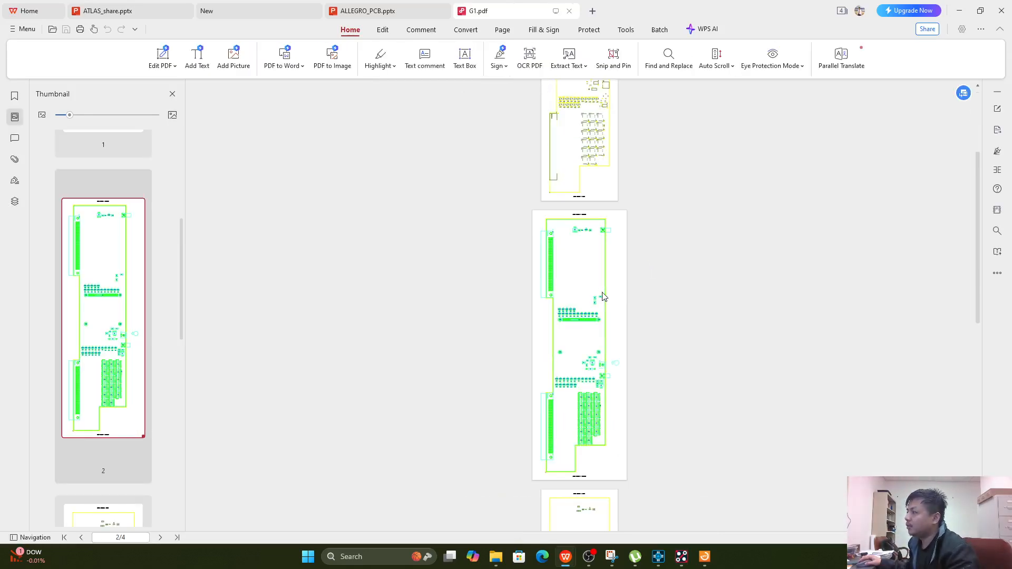
pyautogui.scroll(5, 601, 290)
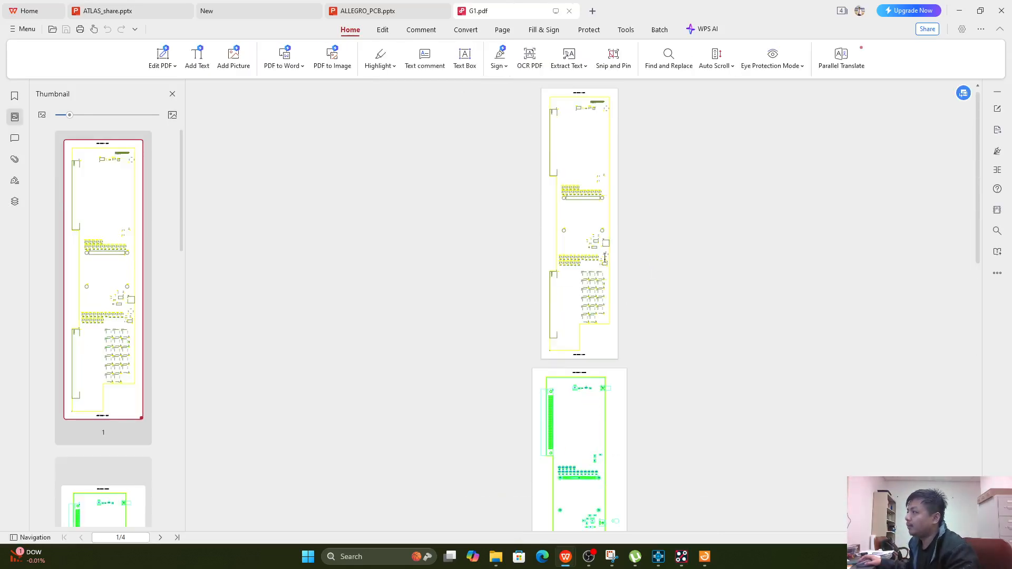
pyautogui.keyDown('ctrl'); pyautogui.scroll(3, 598, 164); pyautogui.keyUp('ctrl')
pyautogui.keyDown('ctrl'); pyautogui.scroll(2, 605, 195); pyautogui.keyUp('ctrl')
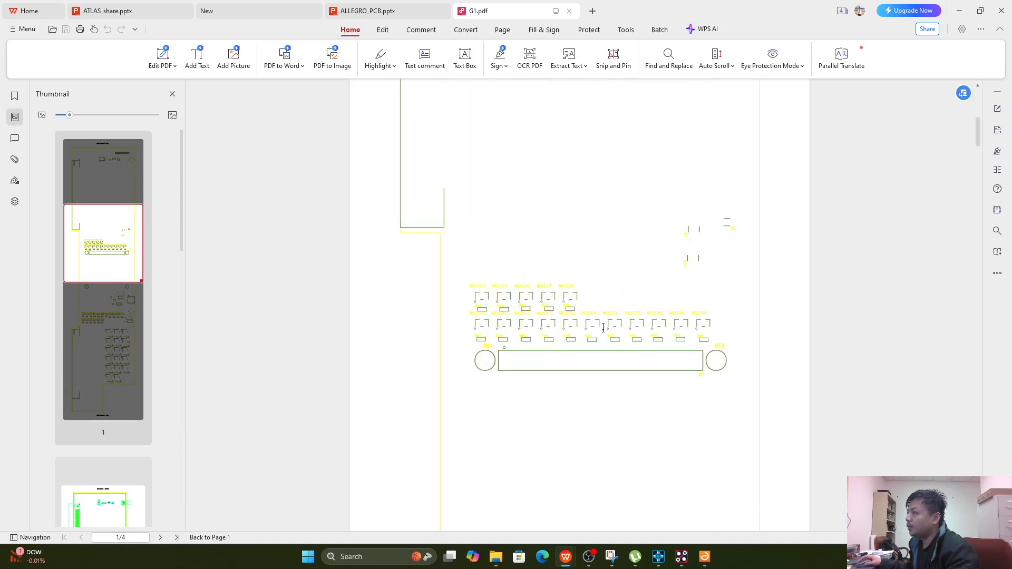
pyautogui.keyDown('ctrl'); pyautogui.scroll(-4, 603, 328); pyautogui.keyUp('ctrl')
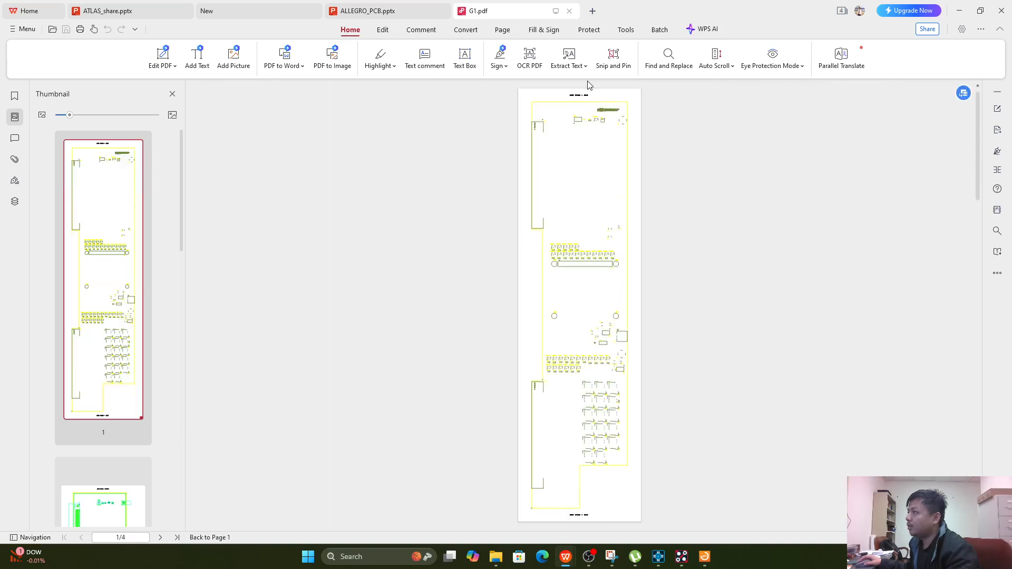
pyautogui.keyDown('ctrl'); pyautogui.scroll(4, 590, 87); pyautogui.keyUp('ctrl')
pyautogui.keyDown('ctrl'); pyautogui.scroll(2, 616, 106); pyautogui.keyUp('ctrl')
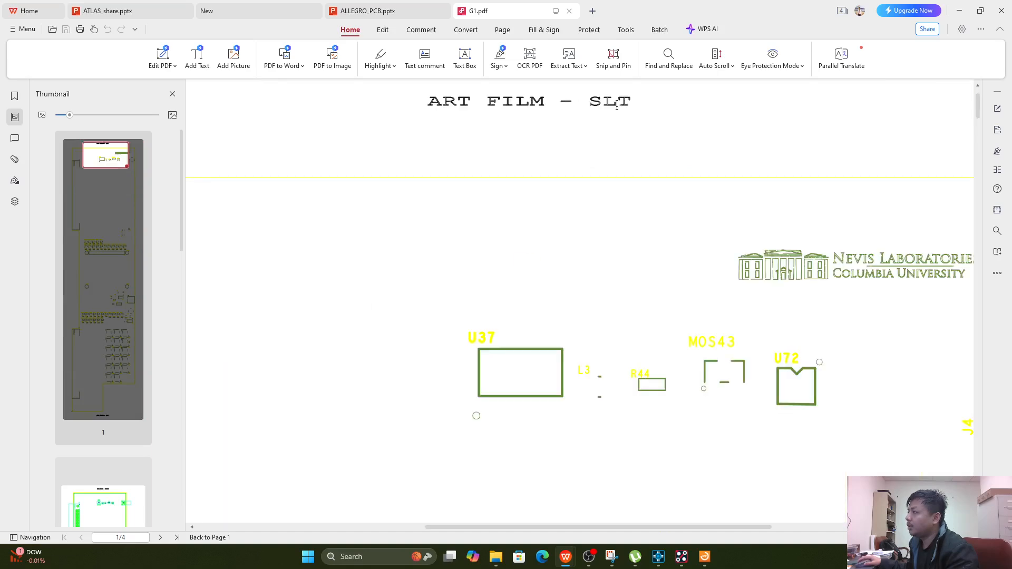
pyautogui.keyDown('ctrl'); pyautogui.scroll(4, 803, 245); pyautogui.keyUp('ctrl')
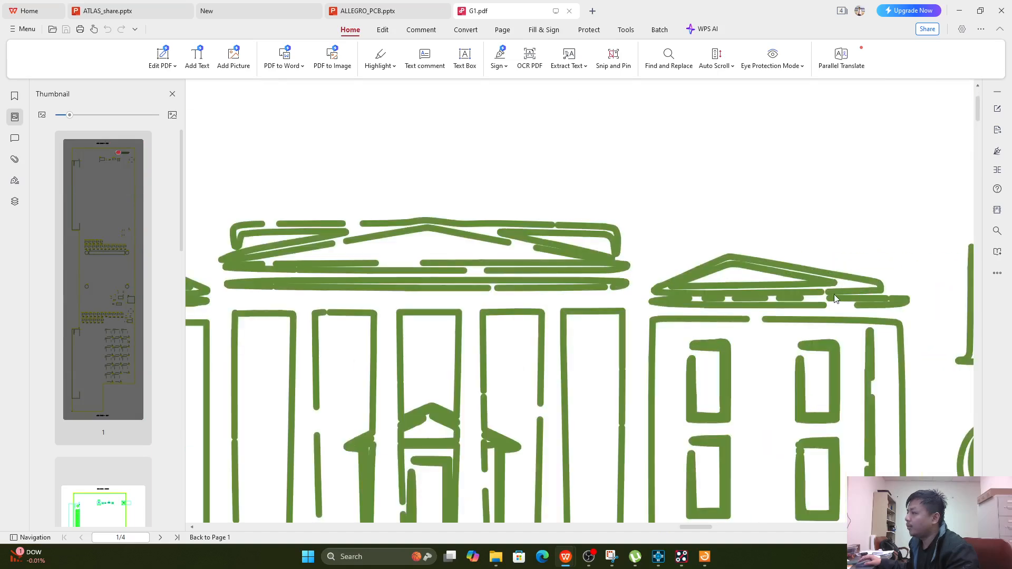
pyautogui.keyDown('ctrl'); pyautogui.scroll(-3, 834, 298); pyautogui.keyUp('ctrl')
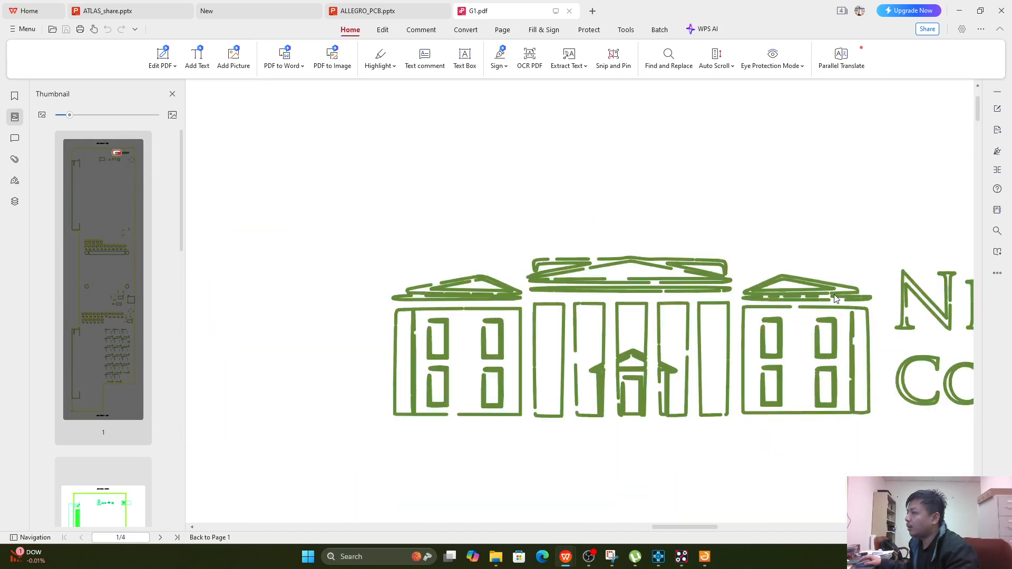
pyautogui.click(958, 12)
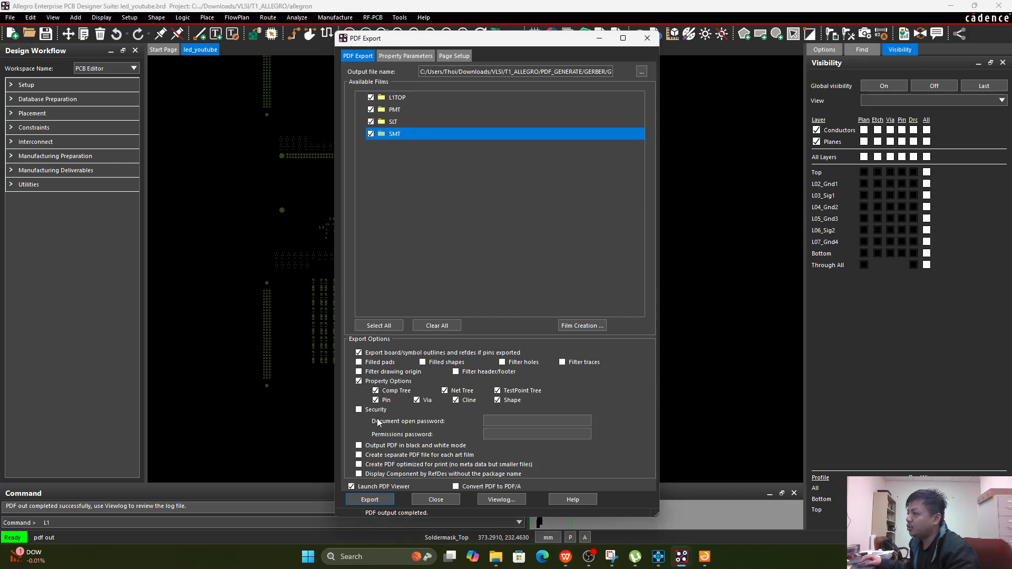
# - Enable black-and-white output for the PDF export and switch to G1.pdf in WPS Office
pyautogui.click(359, 445)
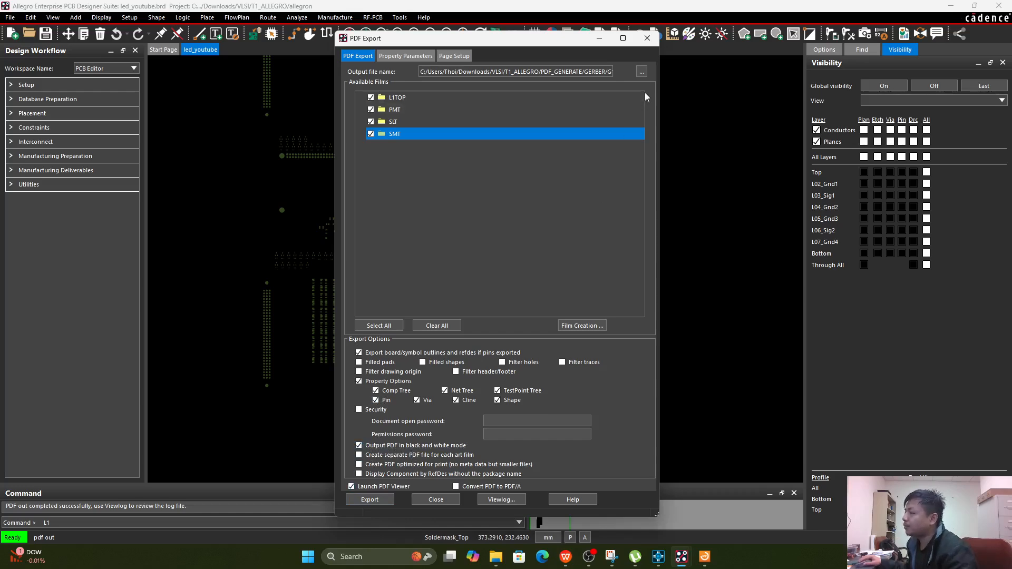
pyautogui.click(705, 558)
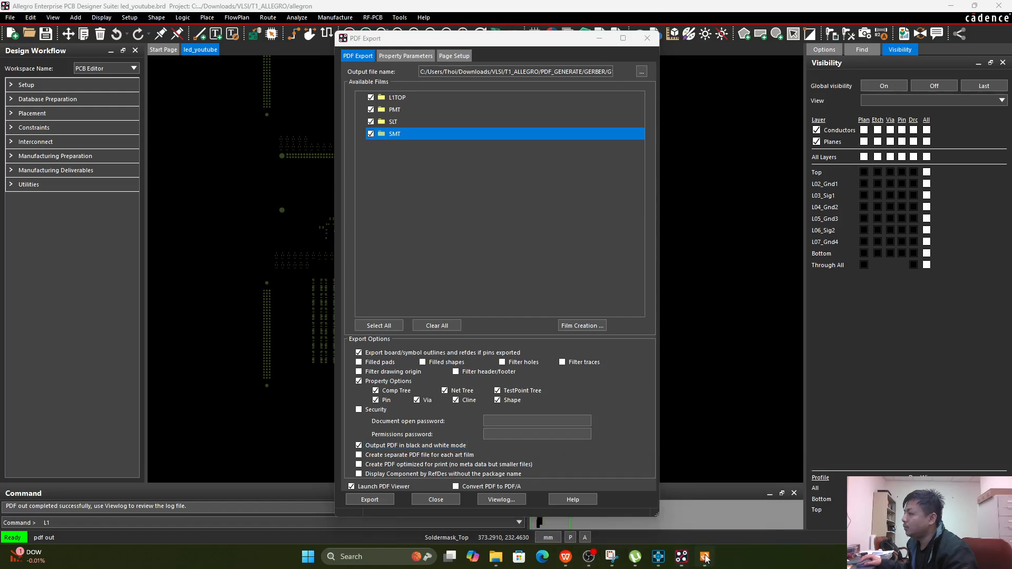
pyautogui.moveTo(565, 556)
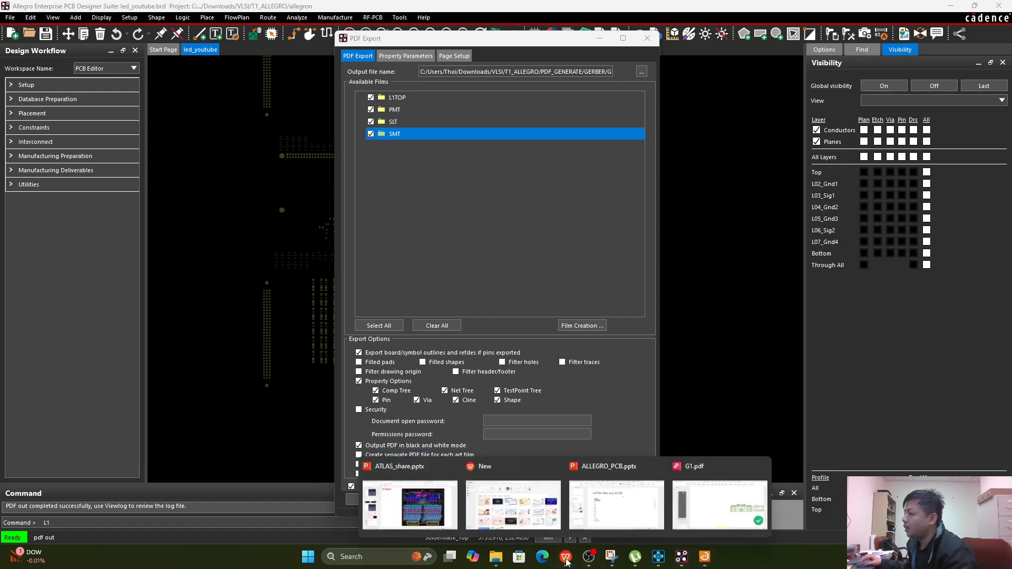
pyautogui.click(742, 519)
# - Examine the SLT and L1TOP film pages of G1.pdf, looking closely at the L1TOP pads and component labels
pyautogui.keyDown('ctrl'); pyautogui.scroll(-5, 639, 337); pyautogui.keyUp('ctrl')
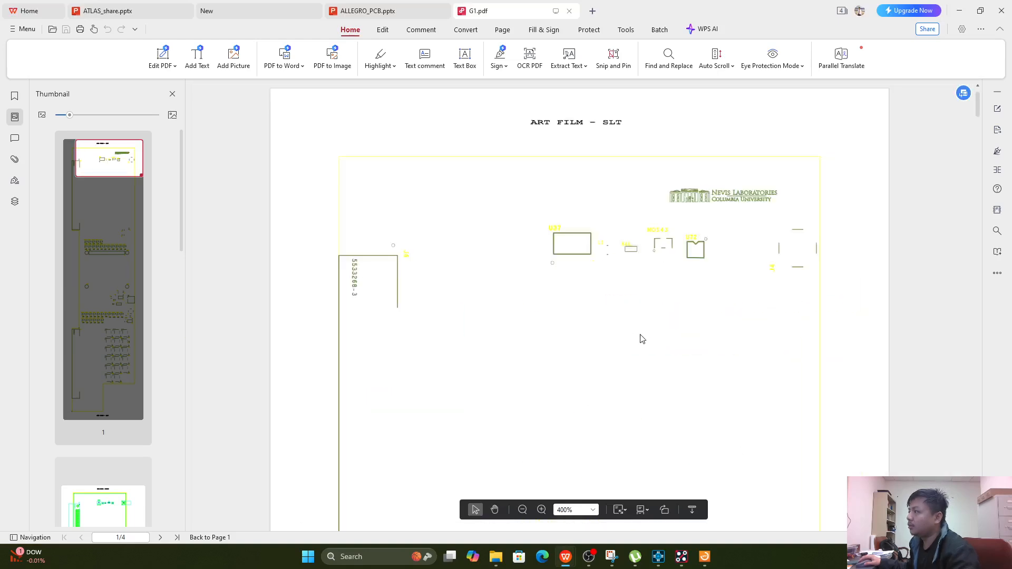
pyautogui.scroll(-15, 639, 338)
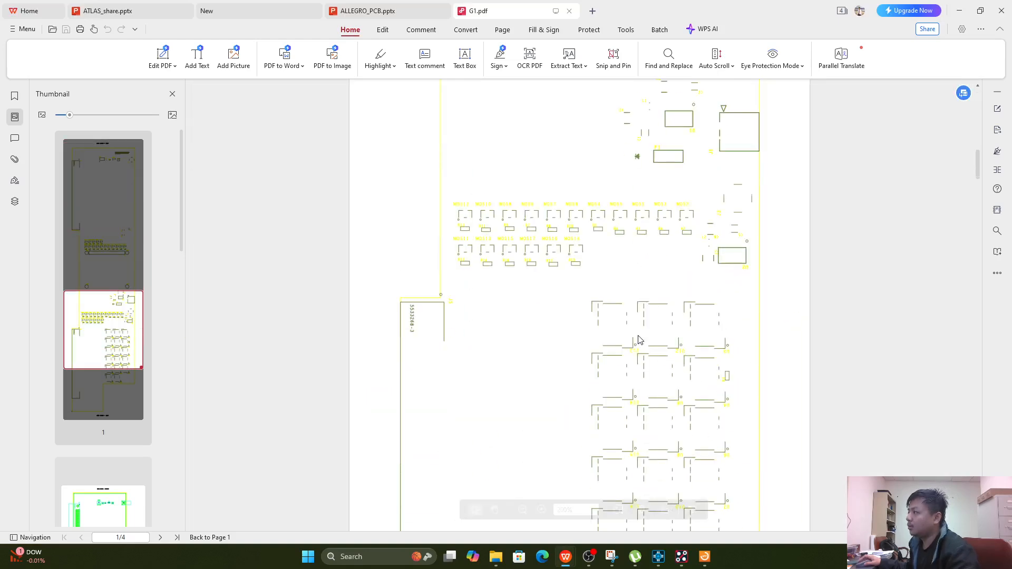
pyautogui.scroll(-10, 638, 338)
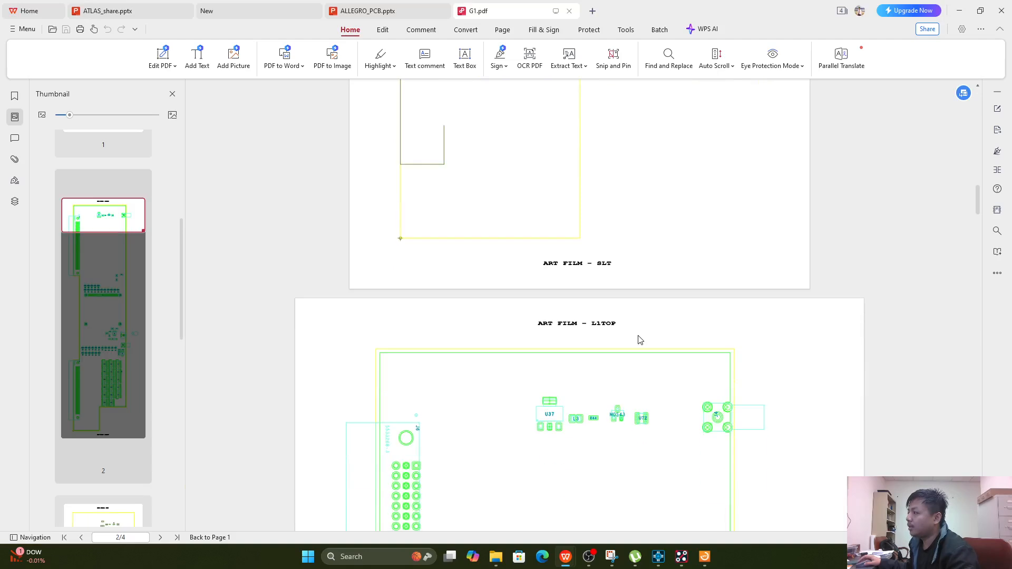
pyautogui.scroll(-3, 564, 424)
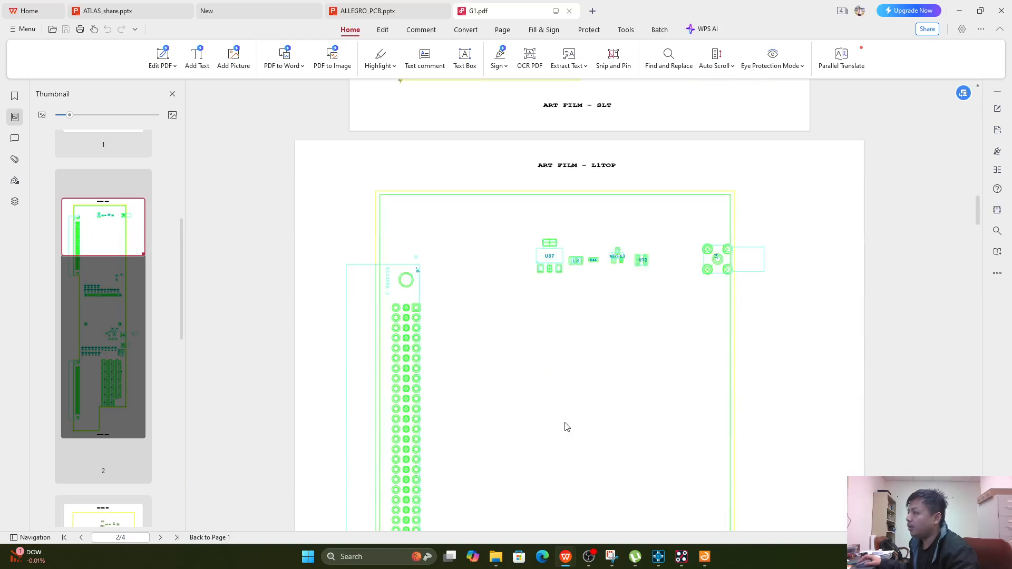
pyautogui.keyDown('ctrl'); pyautogui.scroll(3, 404, 338); pyautogui.keyUp('ctrl')
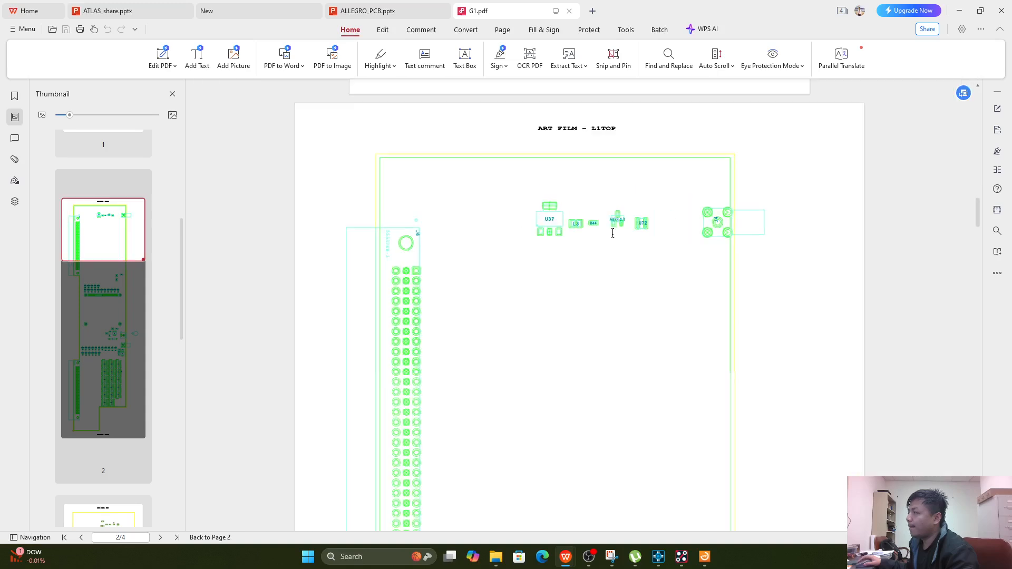
pyautogui.keyDown('ctrl'); pyautogui.scroll(-3, 612, 237); pyautogui.keyUp('ctrl')
pyautogui.keyDown('ctrl'); pyautogui.scroll(3, 739, 228); pyautogui.keyUp('ctrl')
pyautogui.keyDown('ctrl'); pyautogui.scroll(-3, 737, 228); pyautogui.keyUp('ctrl')
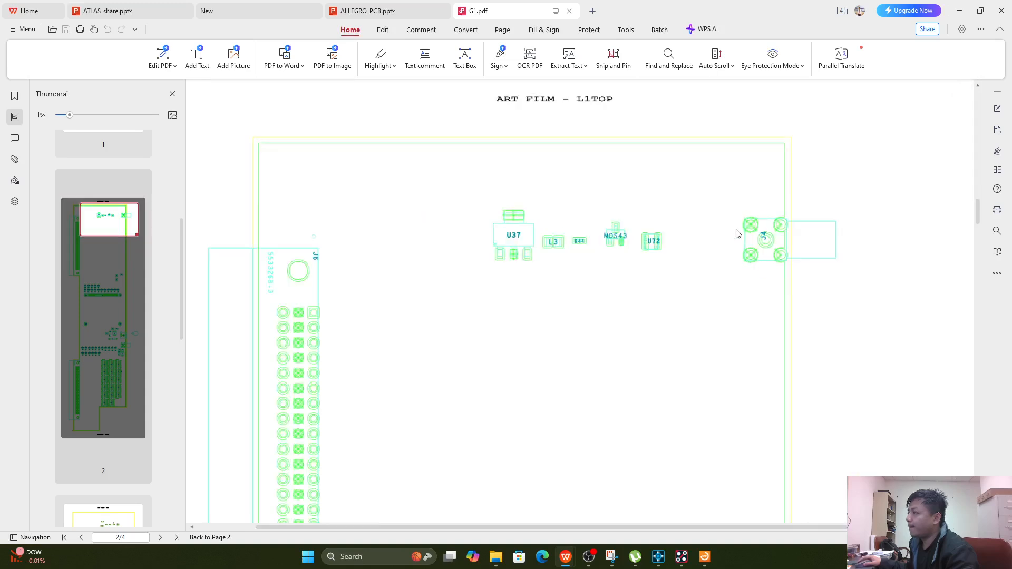
pyautogui.scroll(-10, 611, 212)
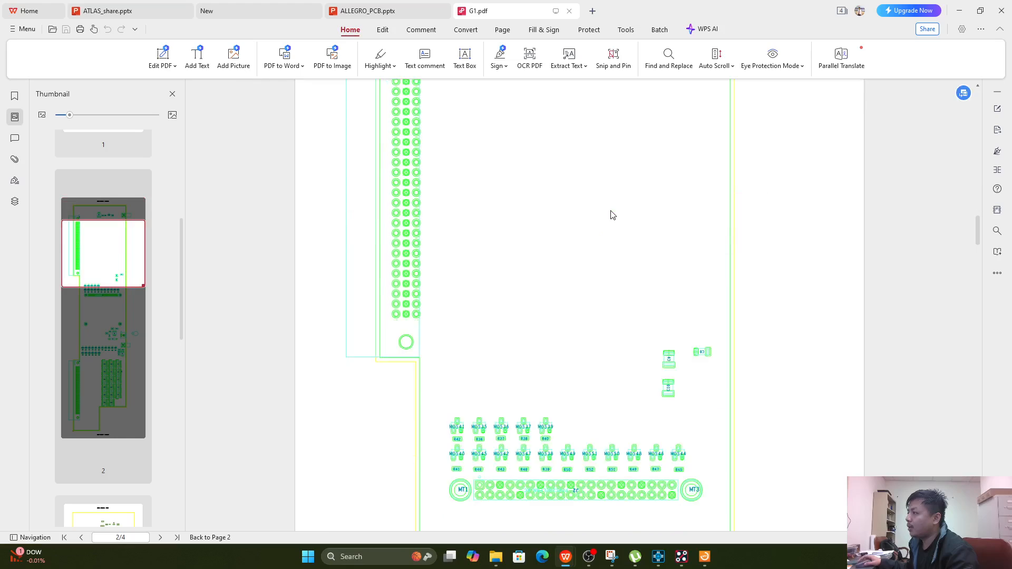
pyautogui.keyDown('ctrl'); pyautogui.scroll(3, 613, 216); pyautogui.keyUp('ctrl')
pyautogui.keyDown('ctrl'); pyautogui.scroll(-4, 622, 232); pyautogui.keyUp('ctrl')
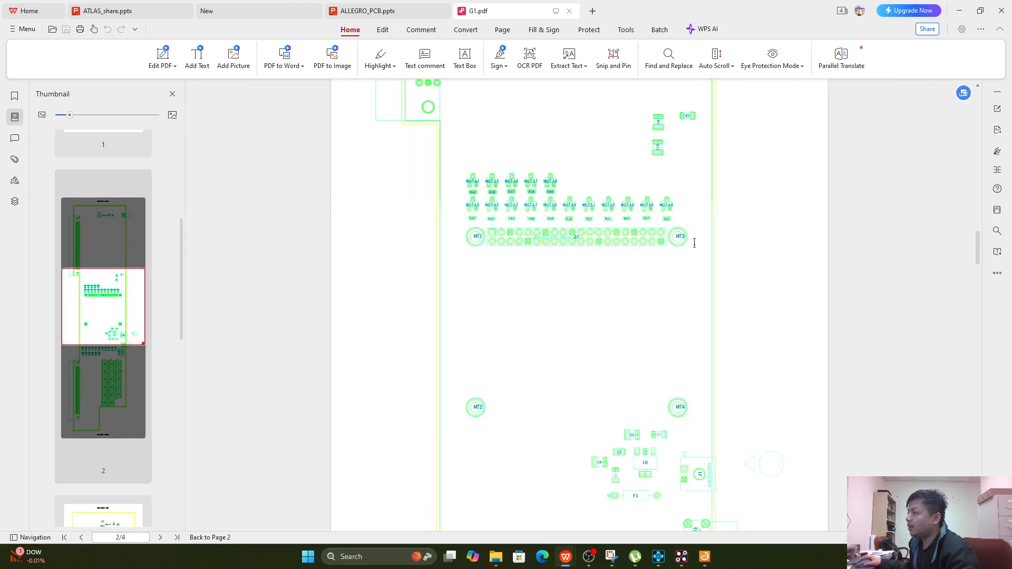
pyautogui.scroll(-6, 647, 253)
# - Examine the PMT film page of G1.pdf from its title down to the end of the board outline
pyautogui.scroll(-6, 647, 253)
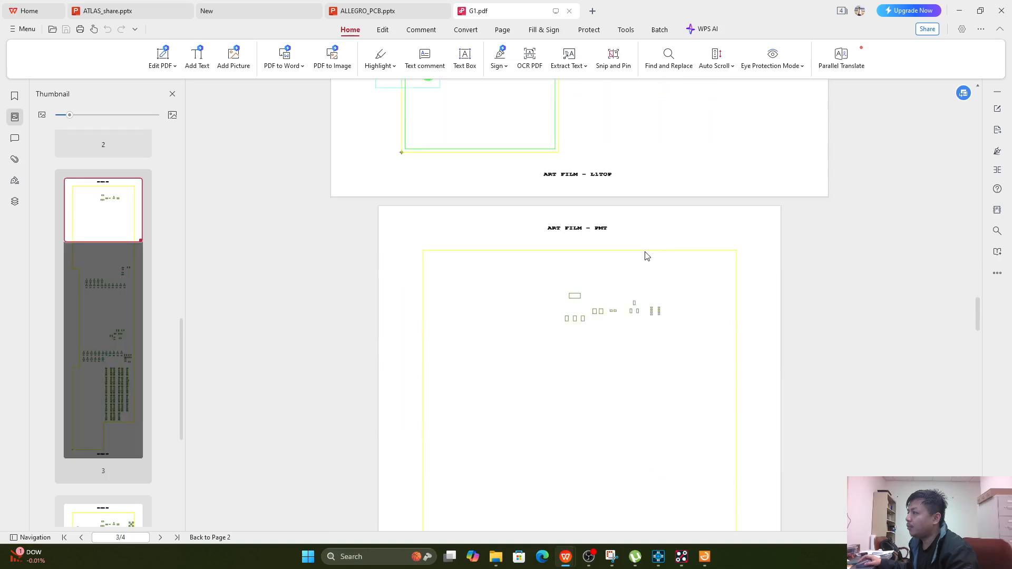
pyautogui.keyDown('ctrl'); pyautogui.scroll(3, 624, 229); pyautogui.keyUp('ctrl')
pyautogui.keyDown('ctrl'); pyautogui.scroll(1, 623, 230); pyautogui.keyUp('ctrl')
pyautogui.keyDown('ctrl'); pyautogui.scroll(-3, 649, 369); pyautogui.keyUp('ctrl')
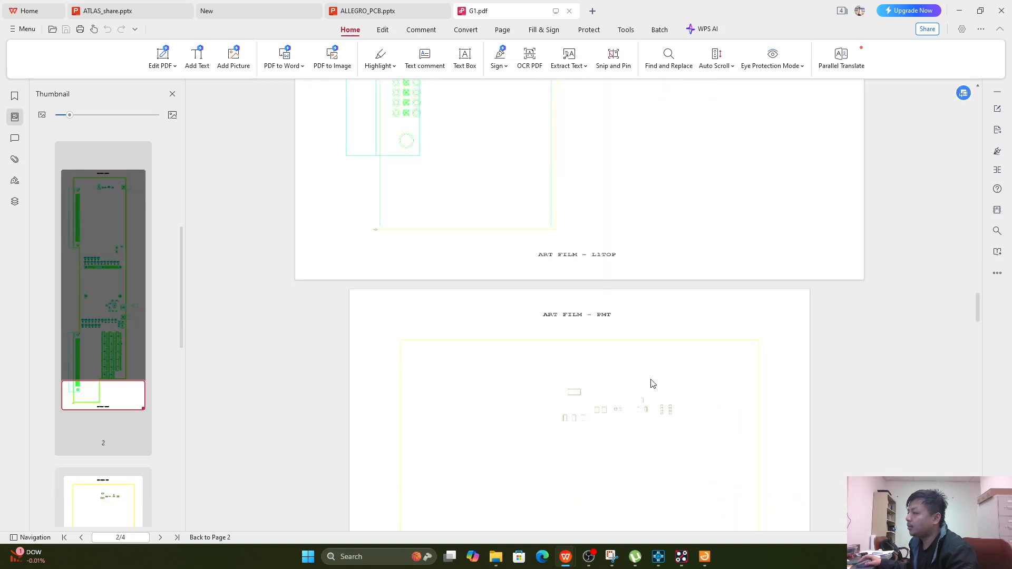
pyautogui.keyDown('ctrl'); pyautogui.scroll(3, 627, 416); pyautogui.keyUp('ctrl')
pyautogui.scroll(-5, 632, 412)
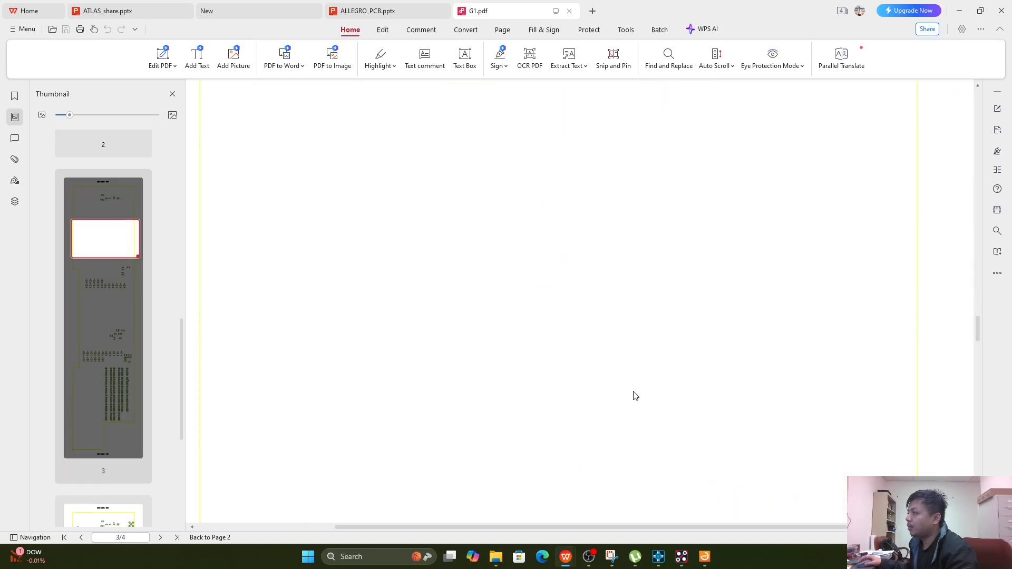
pyautogui.keyDown('ctrl'); pyautogui.scroll(-2, 633, 398); pyautogui.keyUp('ctrl')
pyautogui.scroll(-4, 634, 397)
pyautogui.scroll(-8, 634, 396)
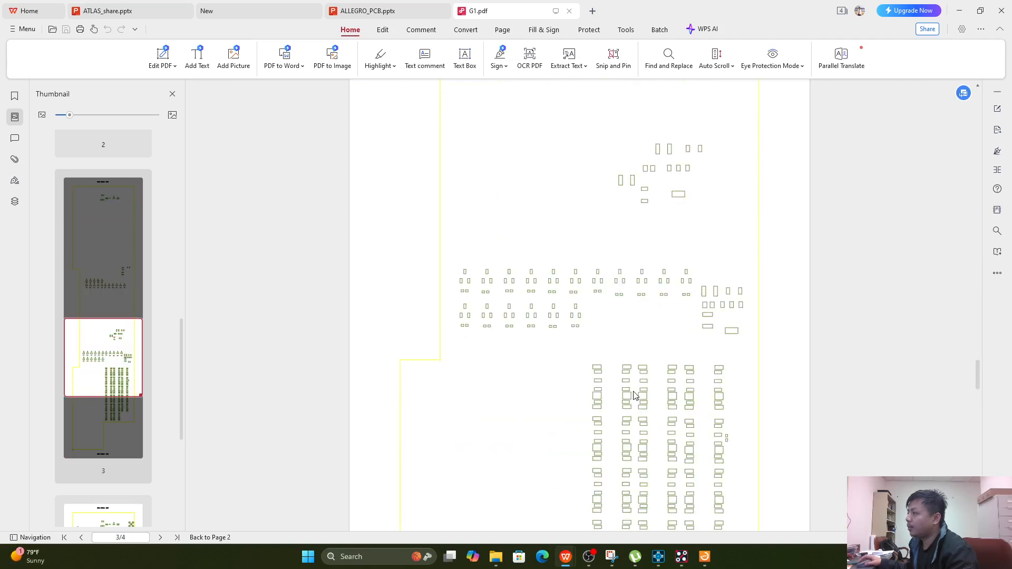
pyautogui.scroll(-10, 692, 347)
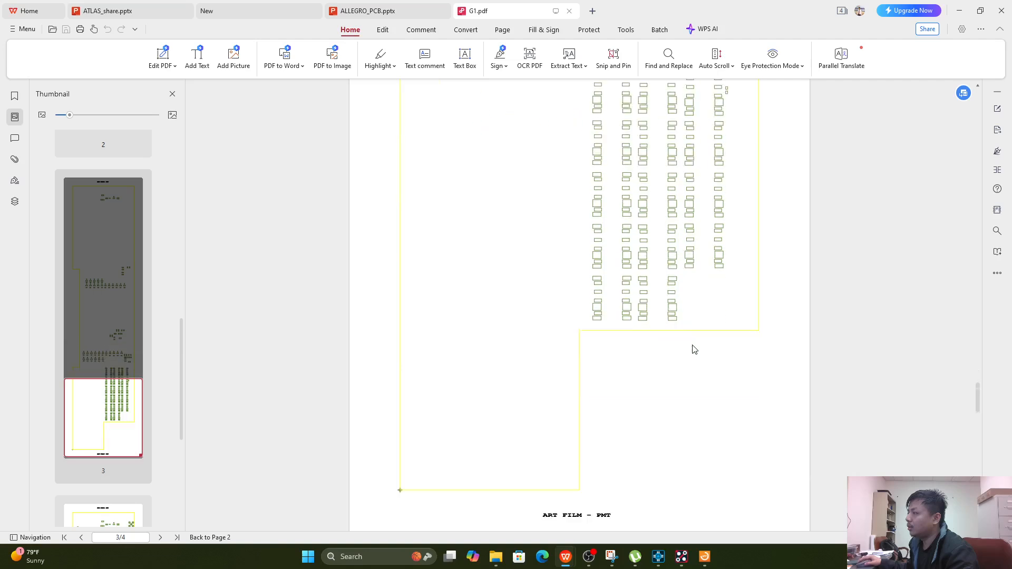
# - Examine the SMT film page of G1.pdf through to its end and minimize the PDF viewer
pyautogui.keyDown('ctrl'); pyautogui.scroll(3, 627, 235); pyautogui.keyUp('ctrl')
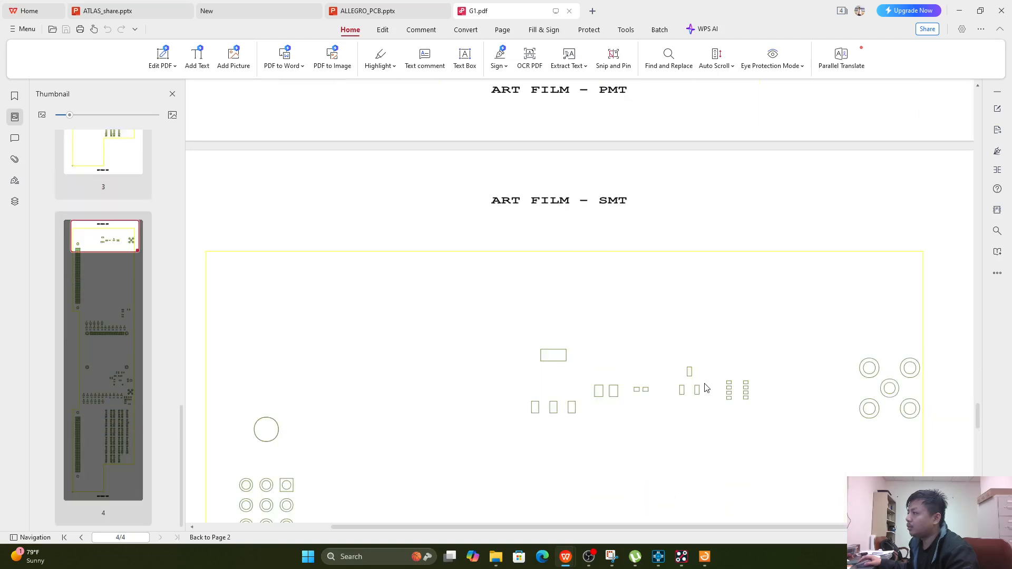
pyautogui.keyDown('ctrl'); pyautogui.scroll(-4, 679, 390); pyautogui.keyUp('ctrl')
pyautogui.scroll(-3, 598, 403)
pyautogui.keyDown('ctrl'); pyautogui.scroll(2, 477, 390); pyautogui.keyUp('ctrl')
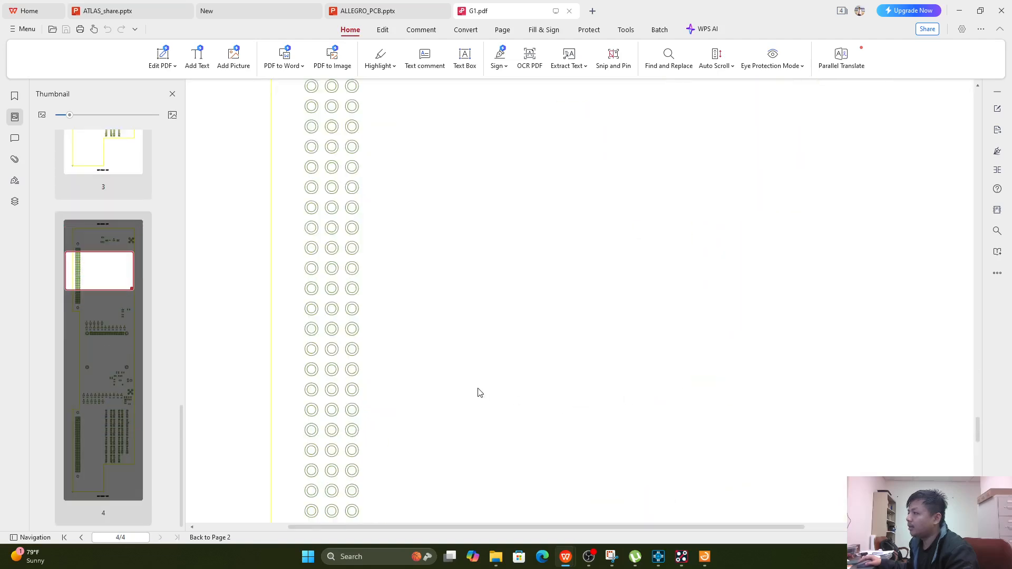
pyautogui.keyDown('ctrl'); pyautogui.scroll(-2, 479, 388); pyautogui.keyUp('ctrl')
pyautogui.scroll(-6, 588, 397)
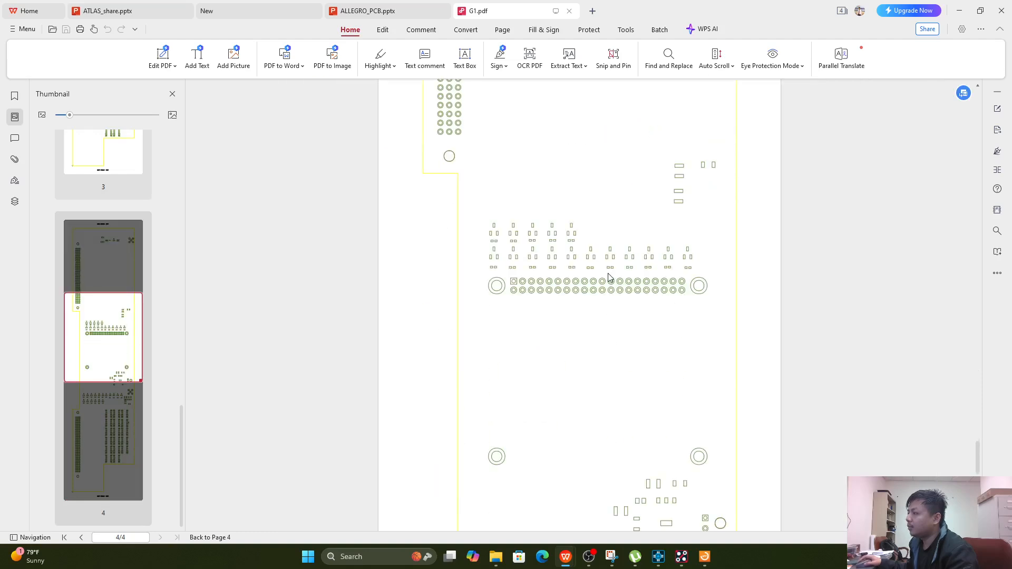
pyautogui.keyDown('ctrl'); pyautogui.scroll(5, 608, 277); pyautogui.keyUp('ctrl')
pyautogui.keyDown('ctrl'); pyautogui.scroll(-5, 620, 312); pyautogui.keyUp('ctrl')
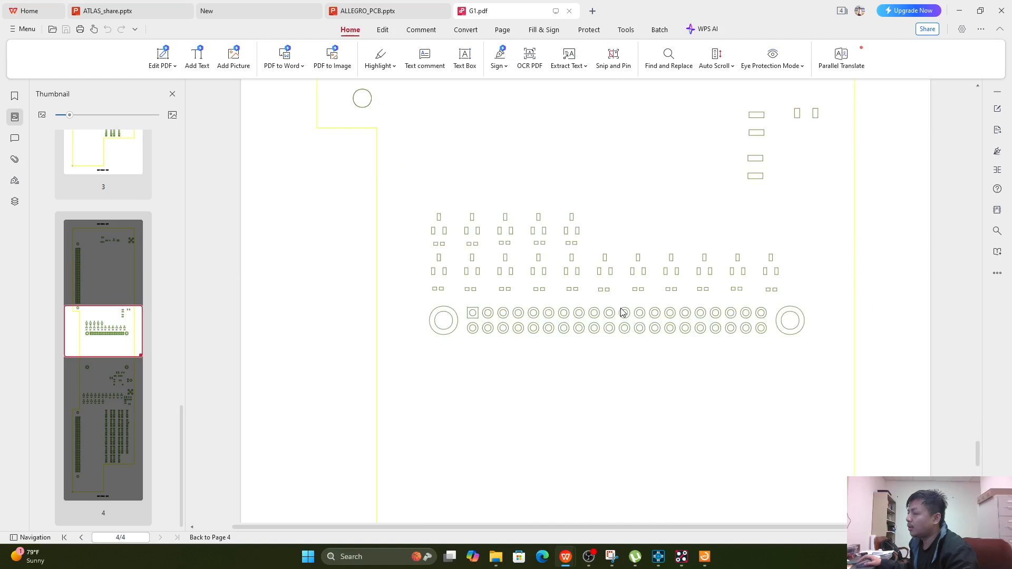
pyautogui.scroll(-10, 621, 312)
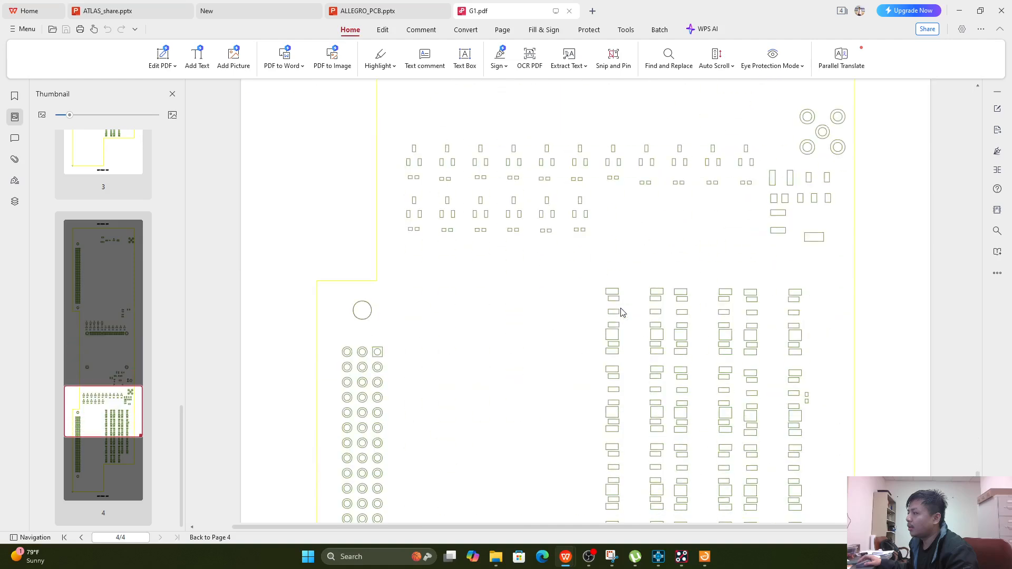
pyautogui.scroll(-10, 621, 312)
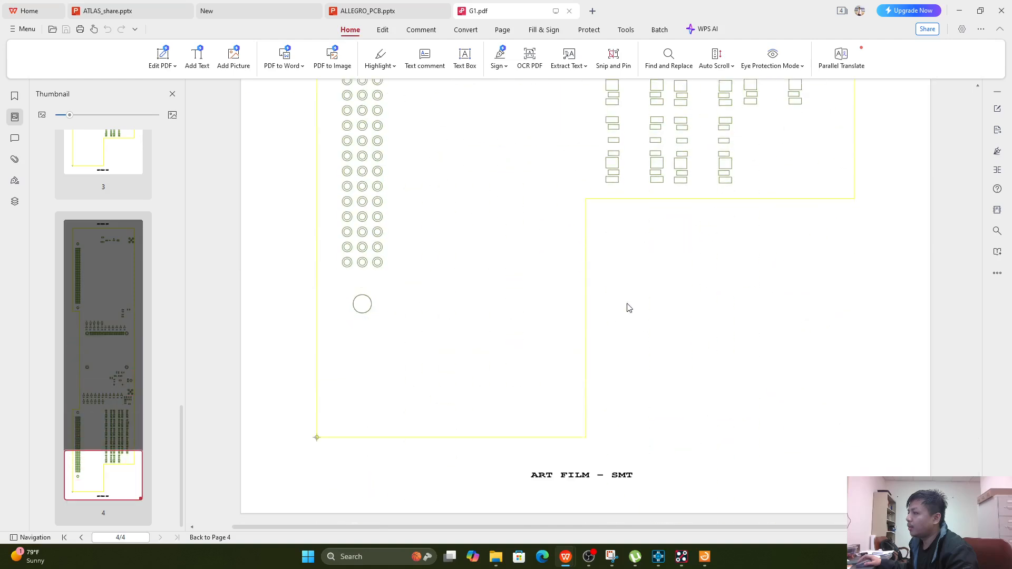
pyautogui.click(959, 10)
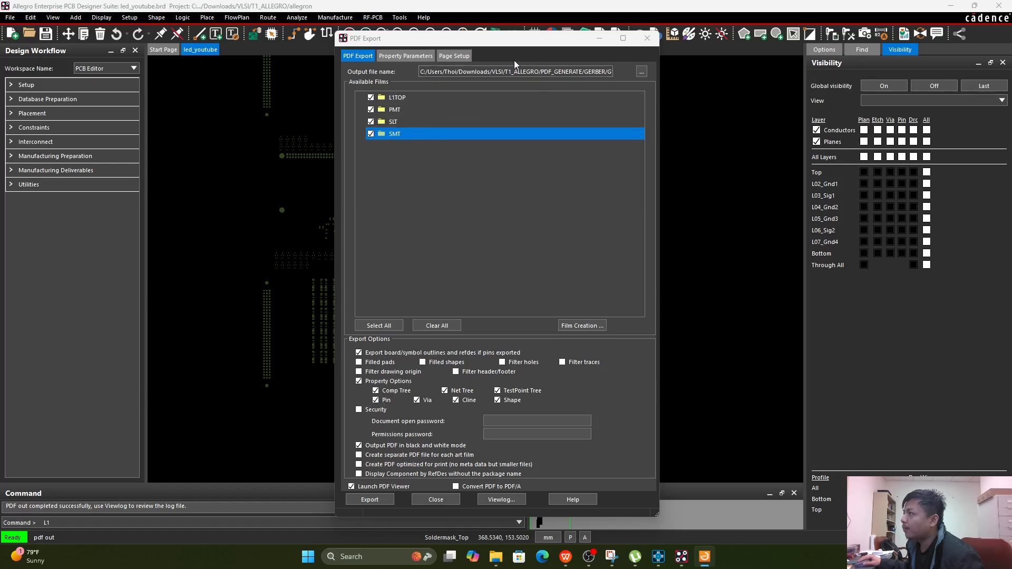
# - Export the four selected films to G1.pdf again with black-and-white output enabled
pyautogui.click(582, 40)
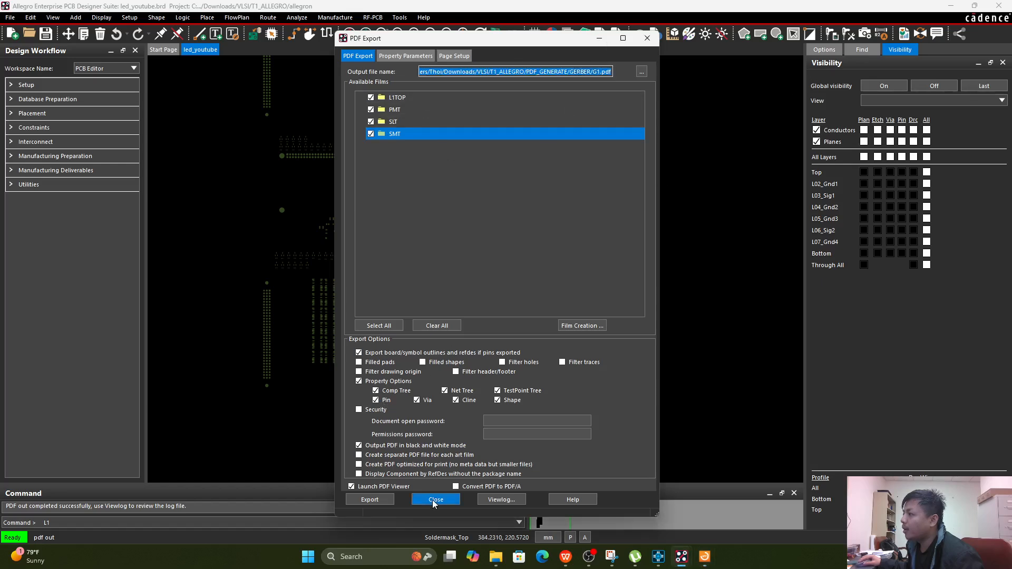
pyautogui.click(377, 501)
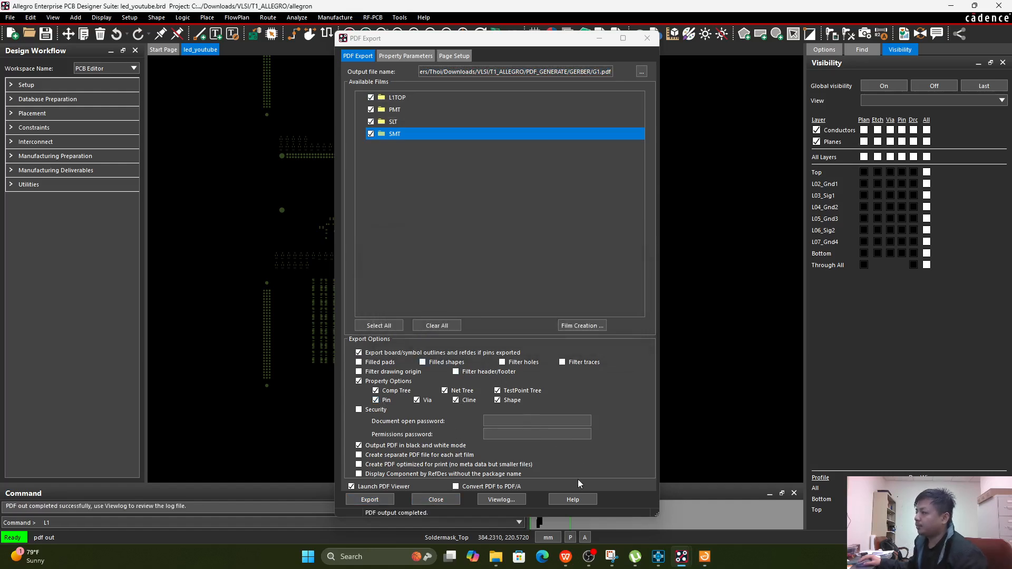
# - Open G1 from T1_ALLEGRO's PDF_GENERATE/GERBER folder in File Explorer, look at its SMT page, and close the document
pyautogui.click(495, 557)
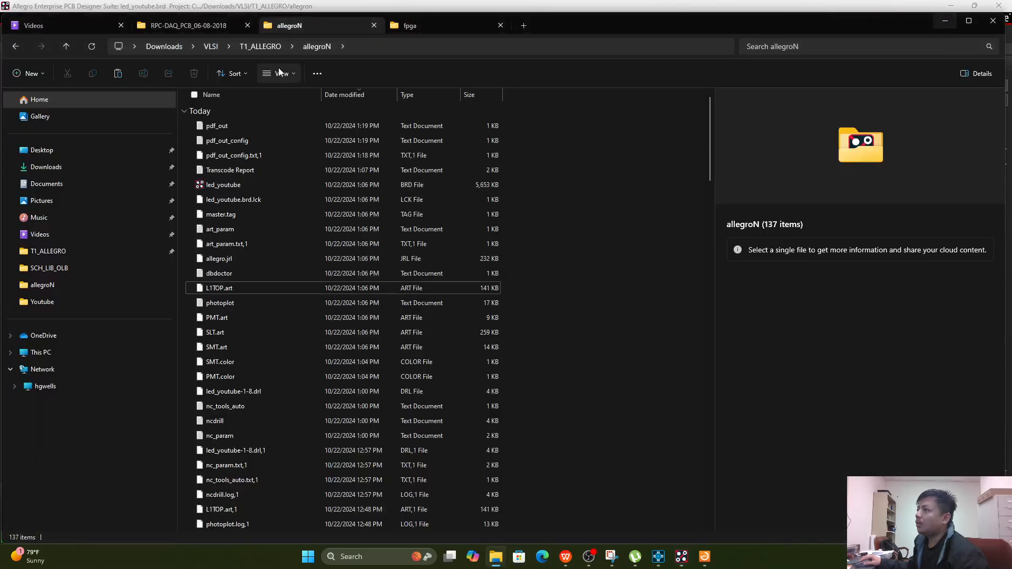
pyautogui.click(260, 47)
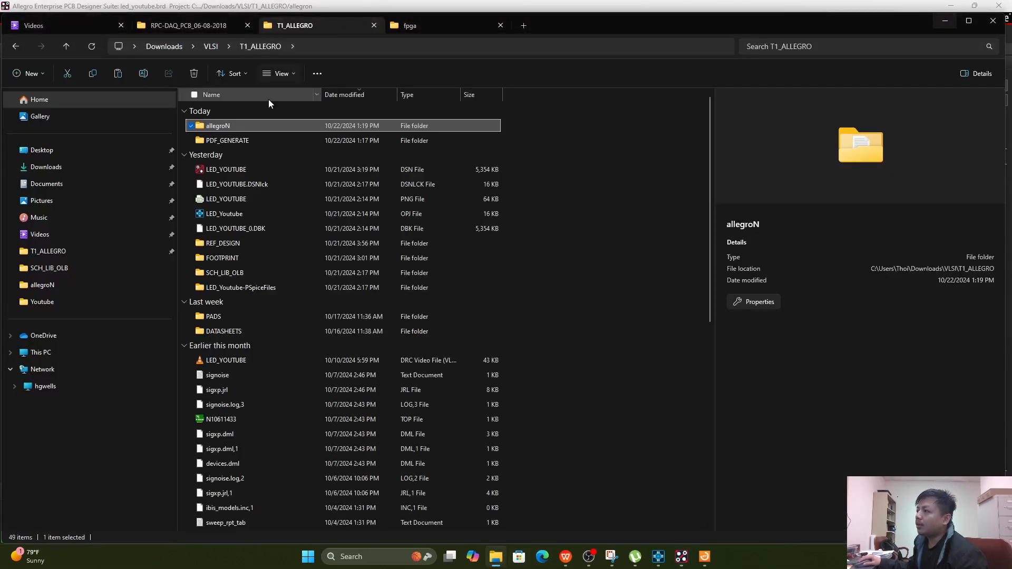
pyautogui.doubleClick(254, 140)
pyautogui.doubleClick(242, 128)
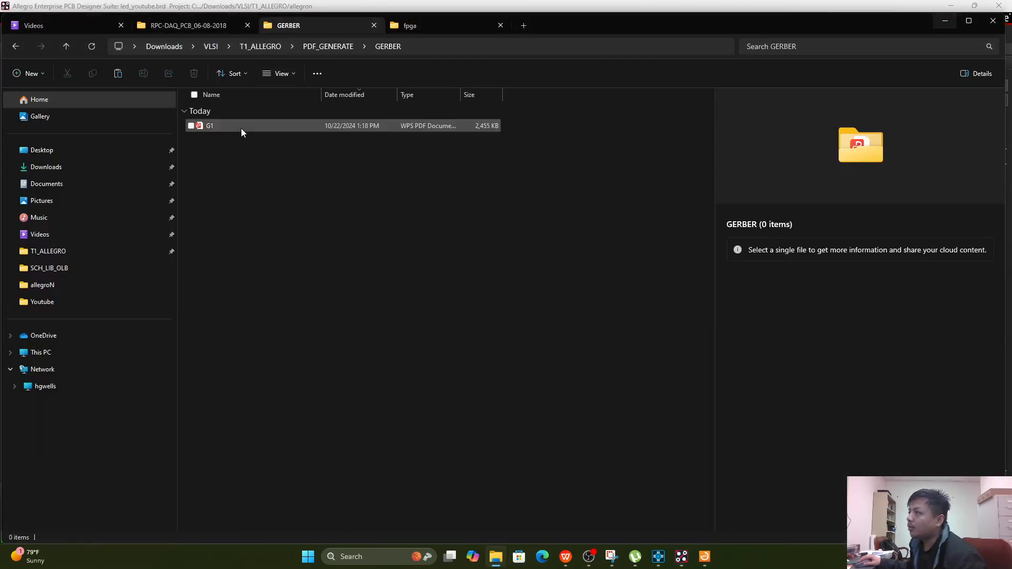
pyautogui.doubleClick(242, 127)
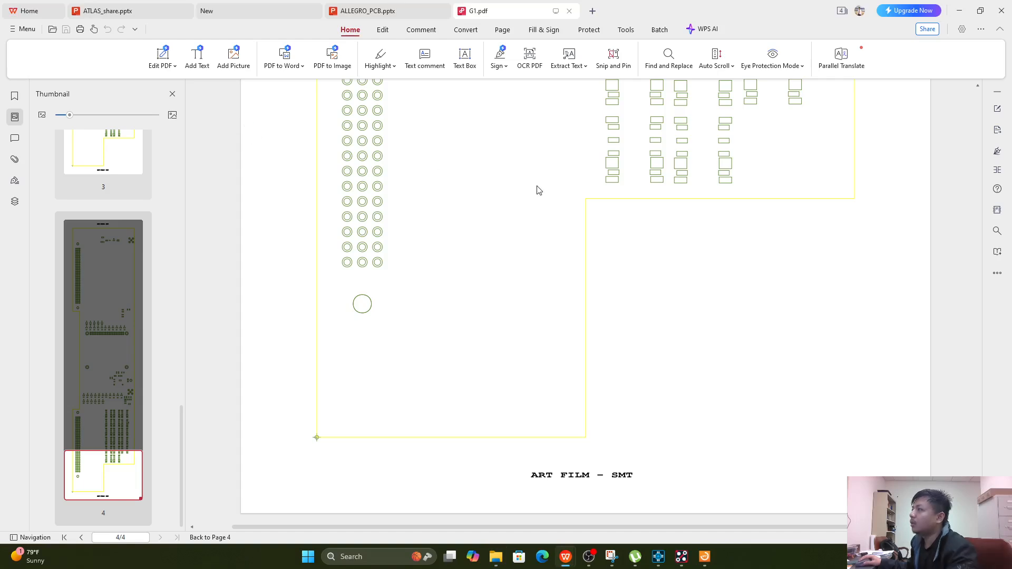
pyautogui.keyDown('ctrl'); pyautogui.scroll(-3, 580, 267); pyautogui.keyUp('ctrl')
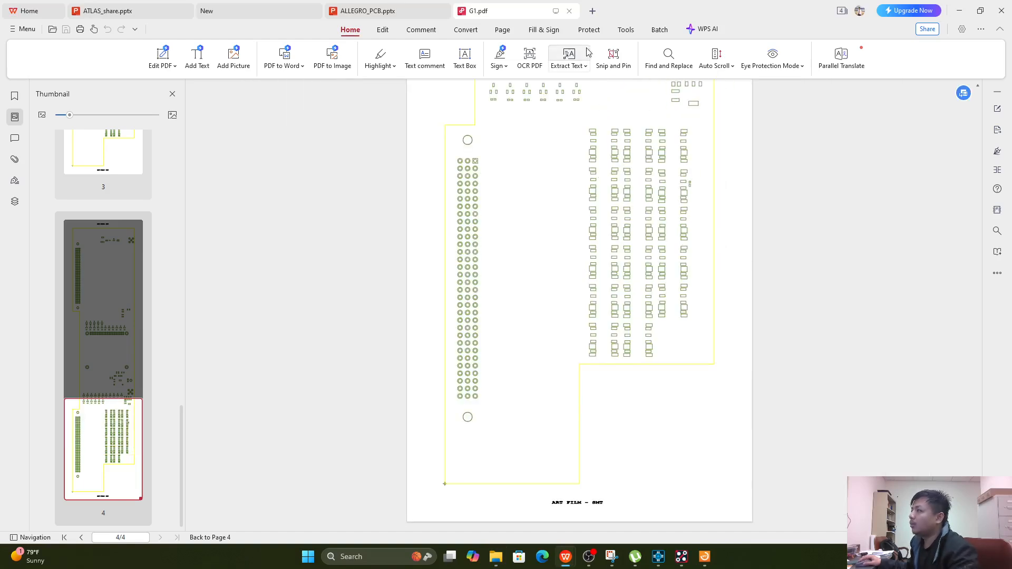
pyautogui.click(569, 11)
pyautogui.click(957, 10)
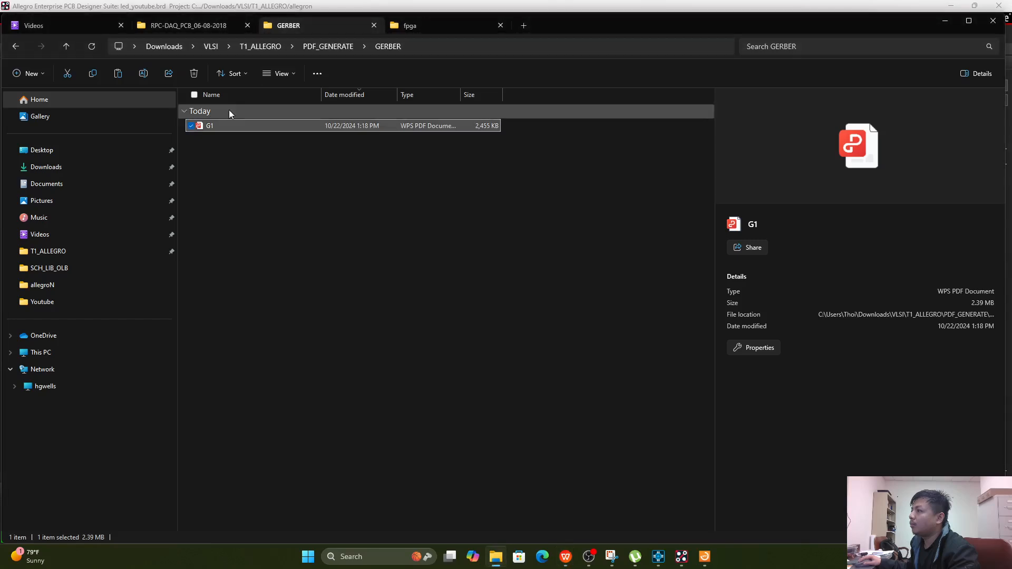
# - Reopen G1 from the GERBER folder to check the exported films, then minimize the viewer and return to Allegro
pyautogui.doubleClick(222, 123)
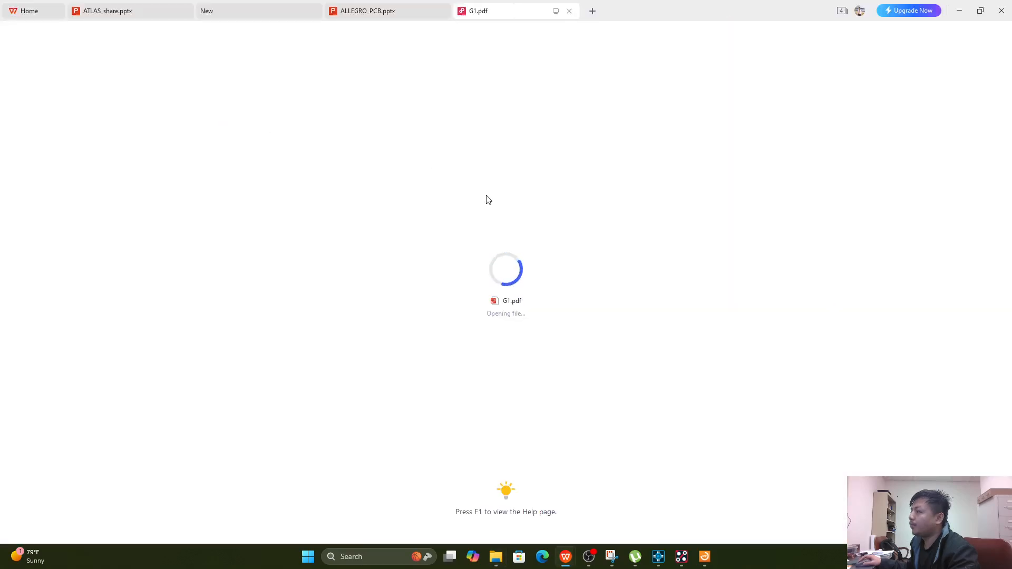
pyautogui.scroll(3, 601, 210)
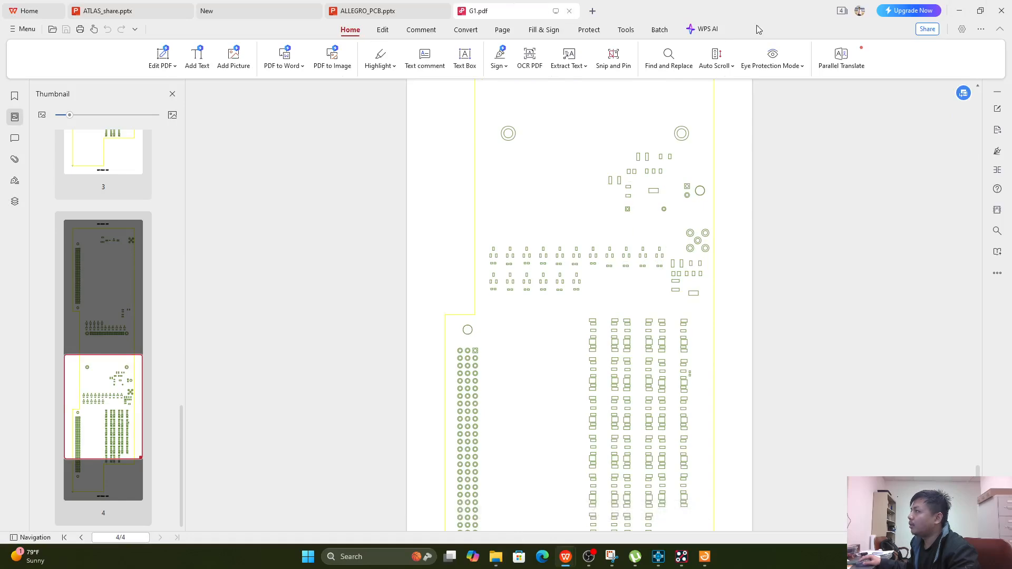
pyautogui.click(959, 11)
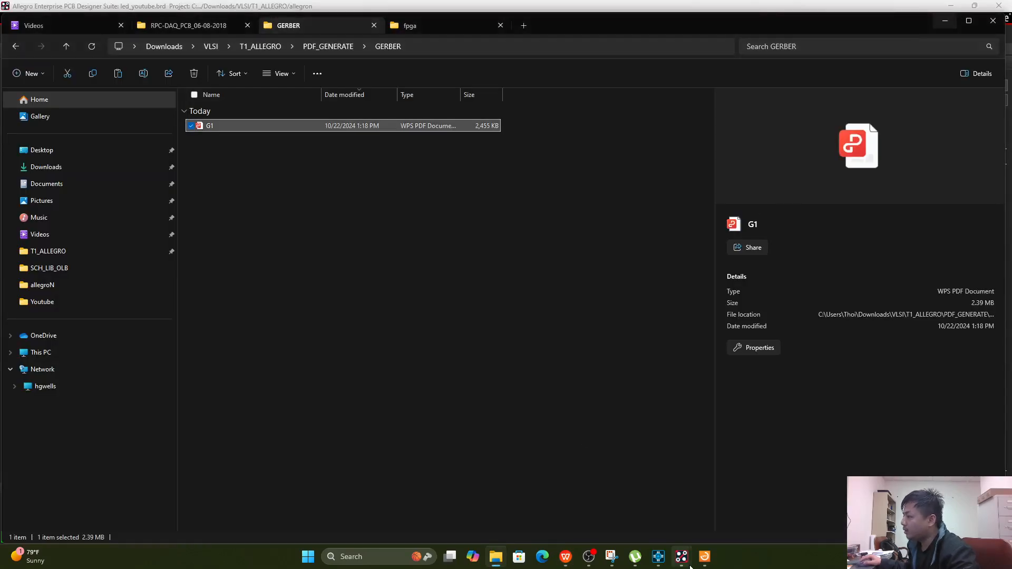
pyautogui.moveTo(682, 557)
pyautogui.moveTo(743, 515)
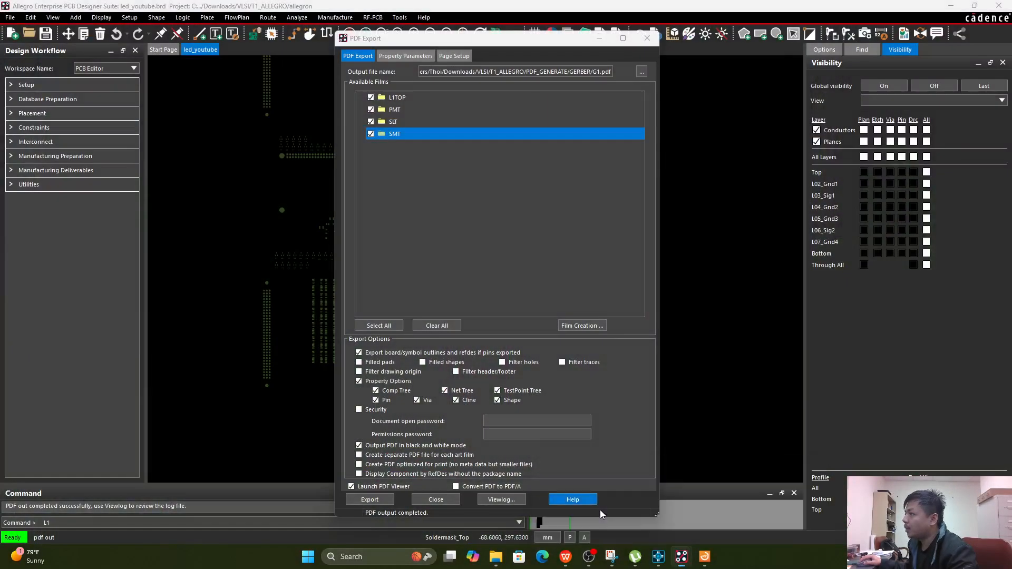
# - Change the output file name to G2.pdf in the GERBER folder and export the four selected films in black and white
pyautogui.click(599, 510)
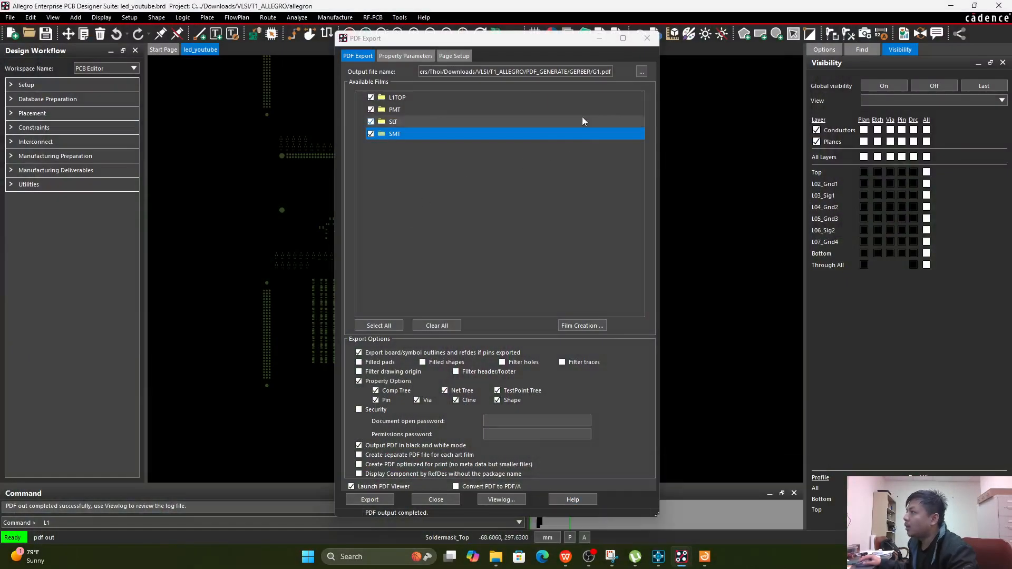
pyautogui.tripleClick(594, 72)
pyautogui.click(598, 71)
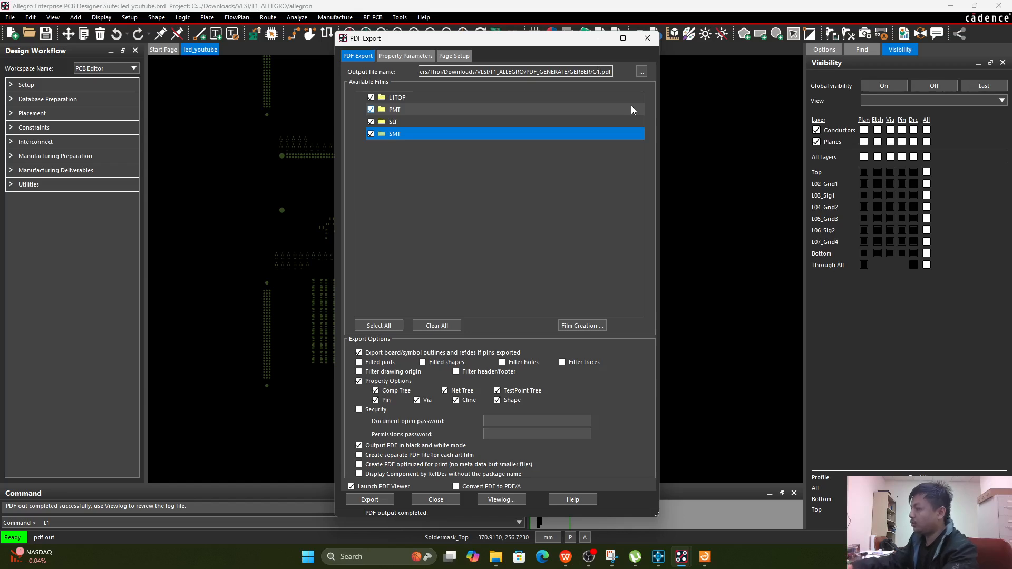
pyautogui.press('BackSpace')
pyautogui.write('1')
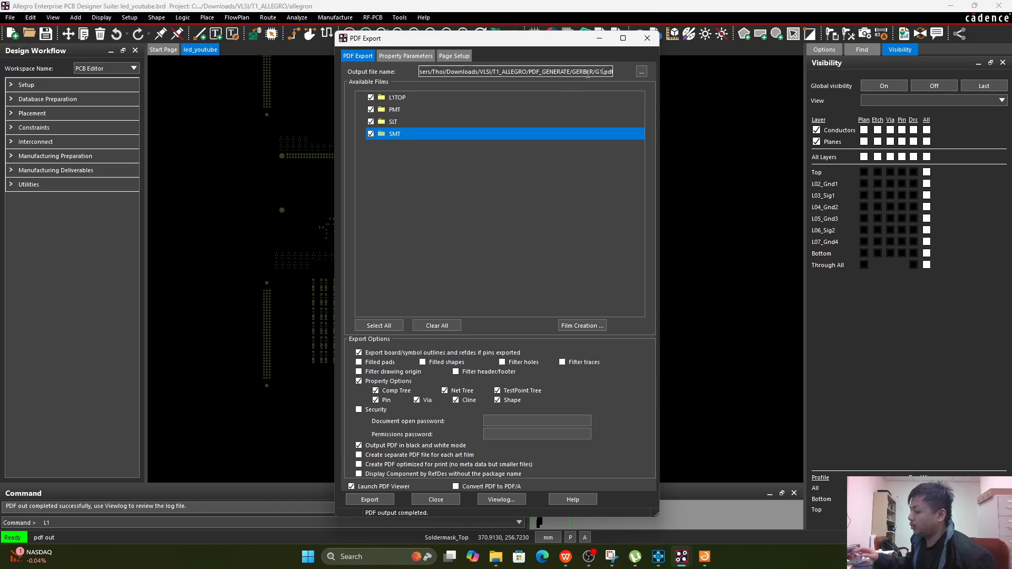
pyautogui.press('BackSpace')
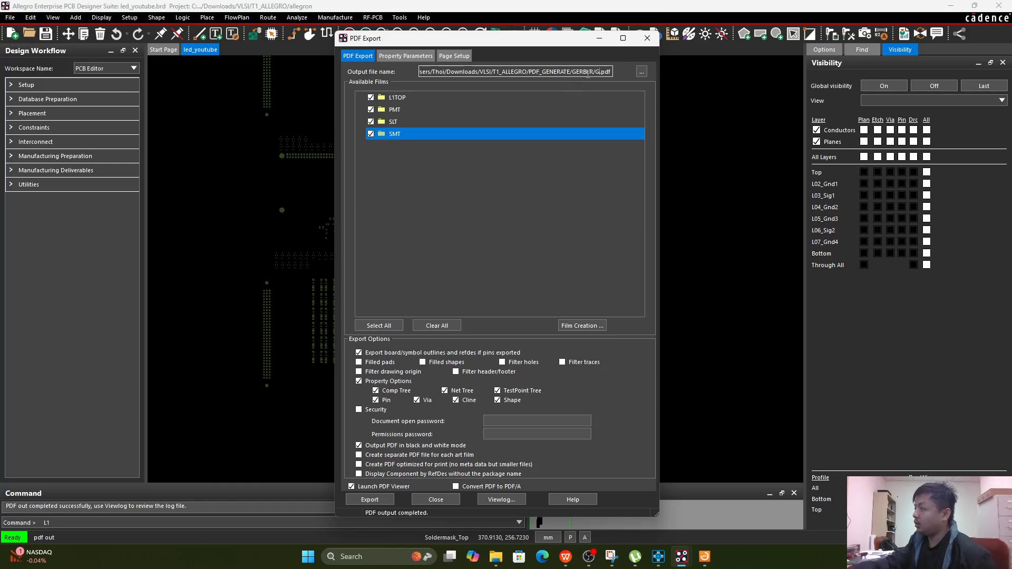
pyautogui.write('2')
pyautogui.click(375, 498)
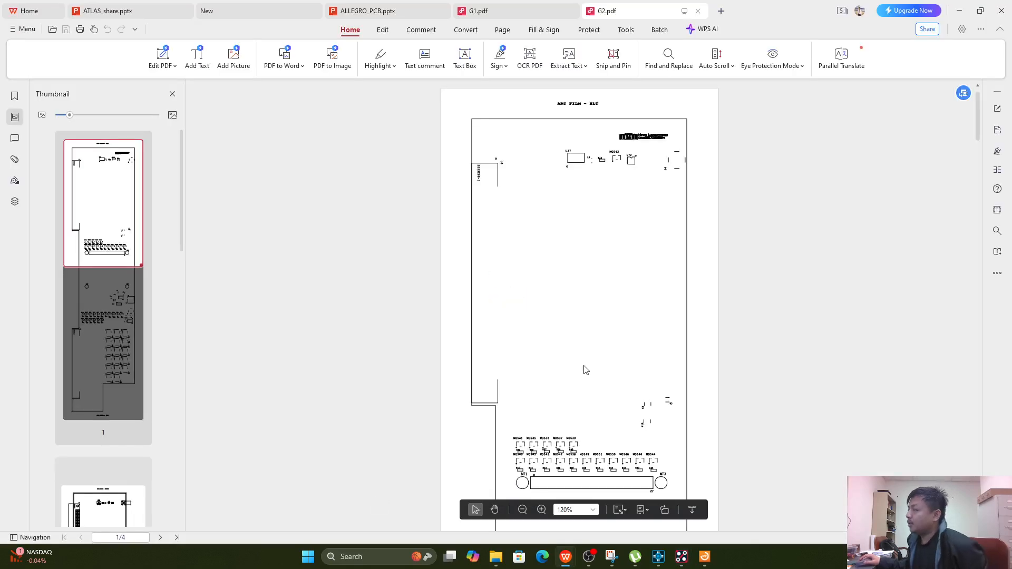
# - Examine the SLT film page of G2.pdf, from the Nevis Laboratories logo down through the component outlines and reference designators
pyautogui.keyDown('ctrl'); pyautogui.scroll(10, 666, 120); pyautogui.keyUp('ctrl')
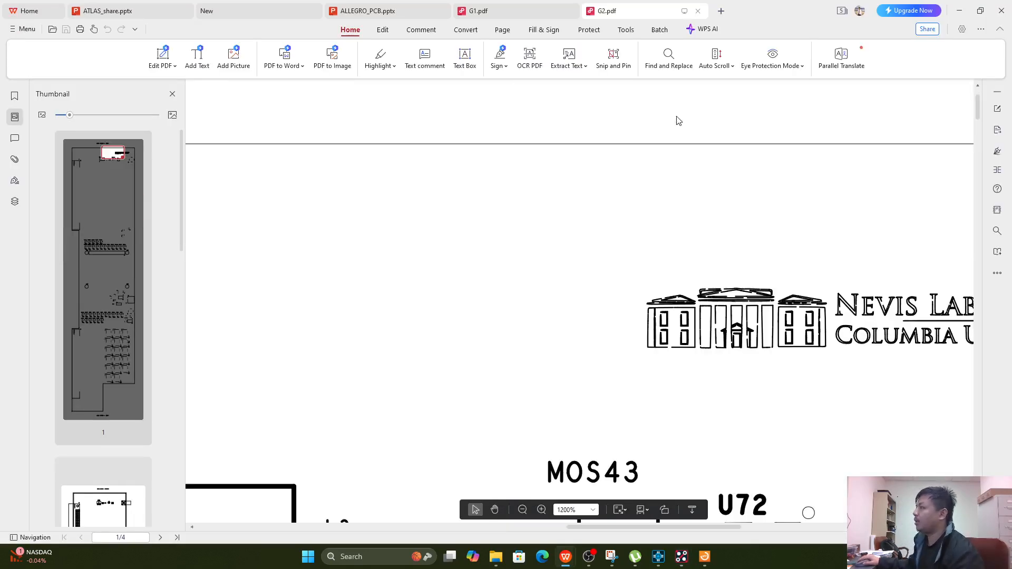
pyautogui.keyDown('ctrl'); pyautogui.scroll(5, 742, 311); pyautogui.keyUp('ctrl')
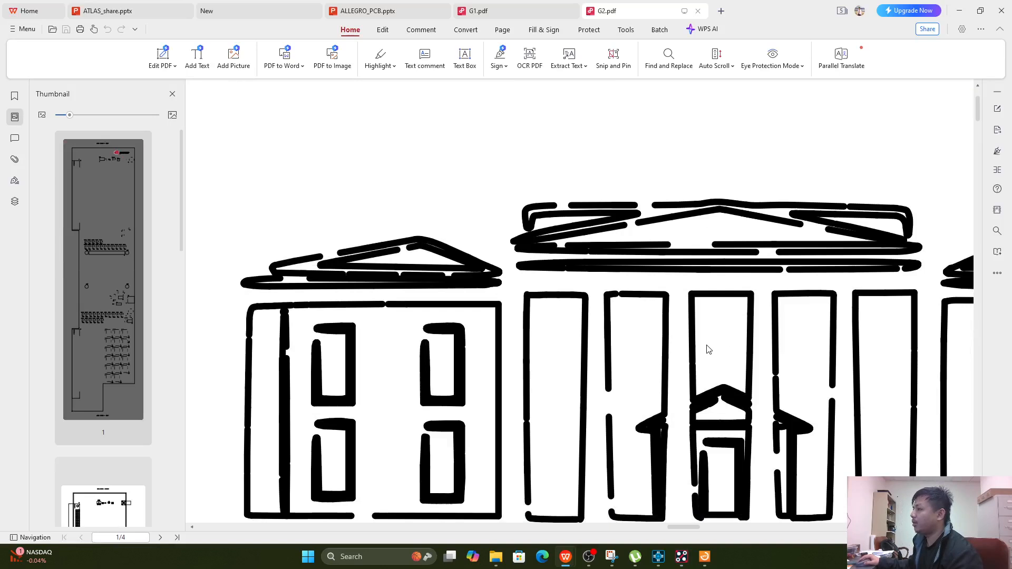
pyautogui.keyDown('ctrl'); pyautogui.scroll(-8, 708, 350); pyautogui.keyUp('ctrl')
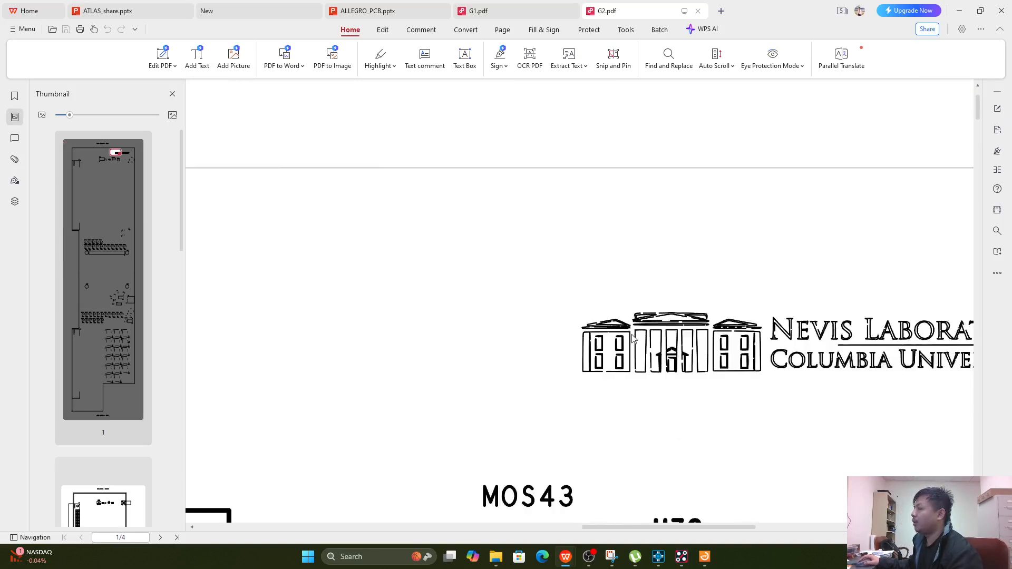
pyautogui.keyDown('ctrl'); pyautogui.scroll(-3, 507, 321); pyautogui.keyUp('ctrl')
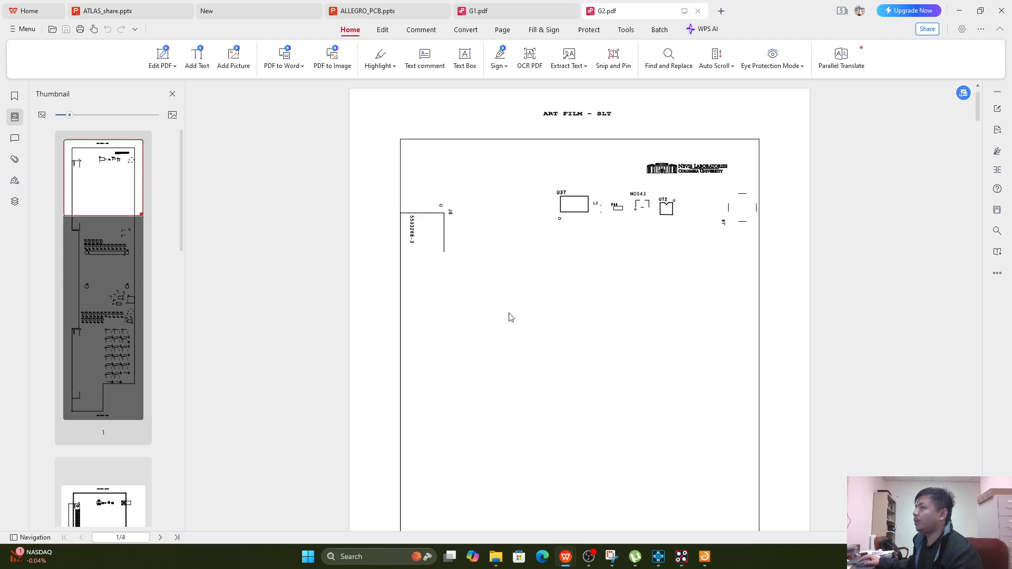
pyautogui.scroll(-6, 525, 297)
pyautogui.keyDown('ctrl'); pyautogui.scroll(6, 525, 298); pyautogui.keyUp('ctrl')
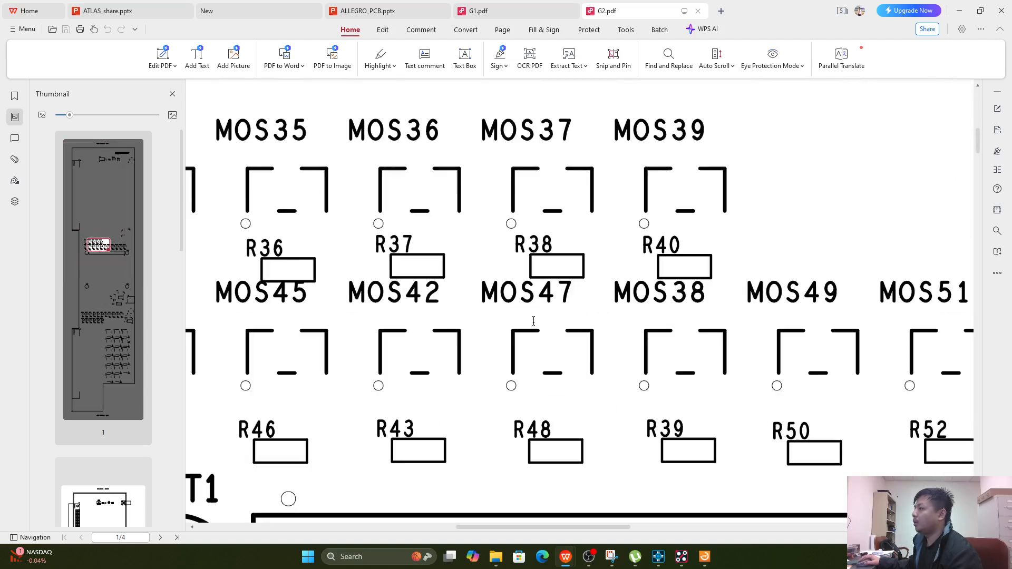
pyautogui.keyDown('ctrl'); pyautogui.scroll(-6, 533, 321); pyautogui.keyUp('ctrl')
pyautogui.scroll(-8, 685, 312)
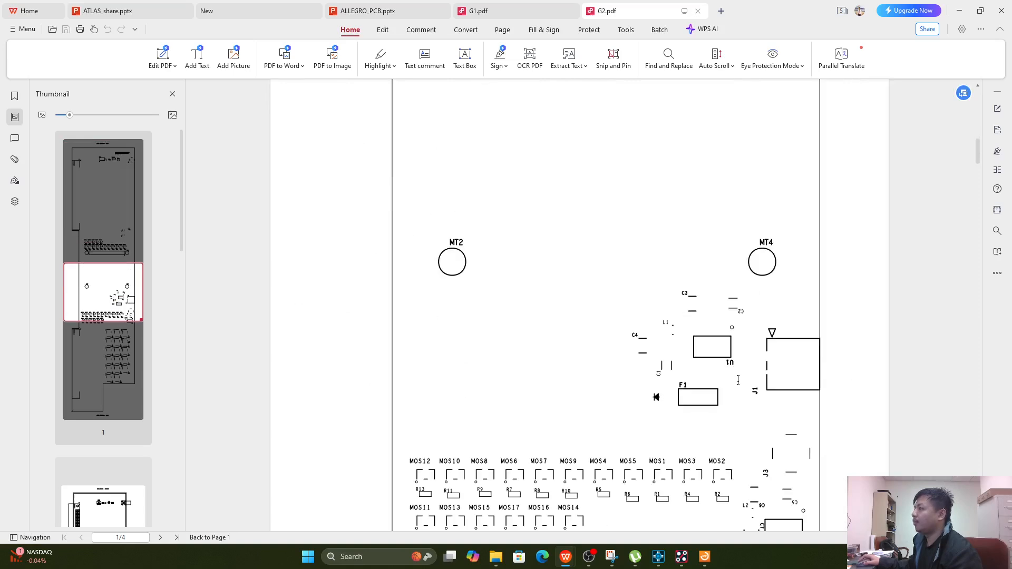
pyautogui.keyDown('ctrl'); pyautogui.scroll(6, 738, 381); pyautogui.keyUp('ctrl')
pyautogui.scroll(-8, 737, 380)
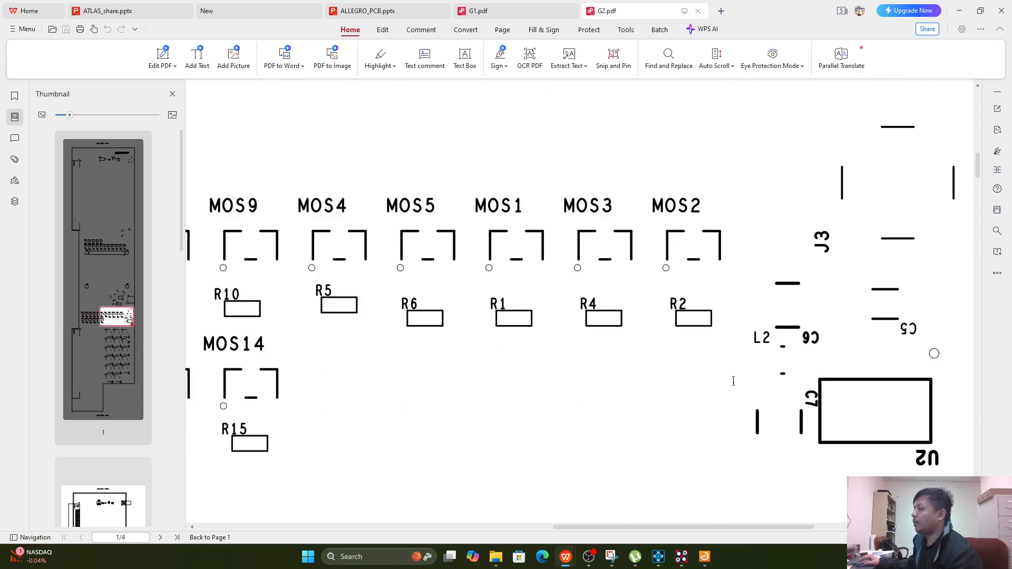
pyautogui.keyDown('ctrl'); pyautogui.scroll(-5, 733, 380); pyautogui.keyUp('ctrl')
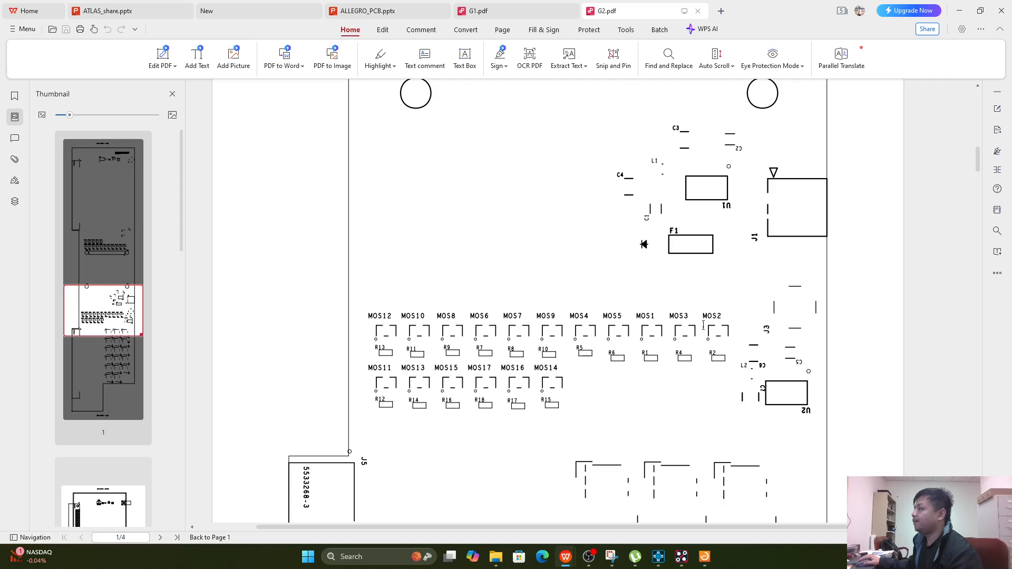
pyautogui.scroll(-3, 704, 327)
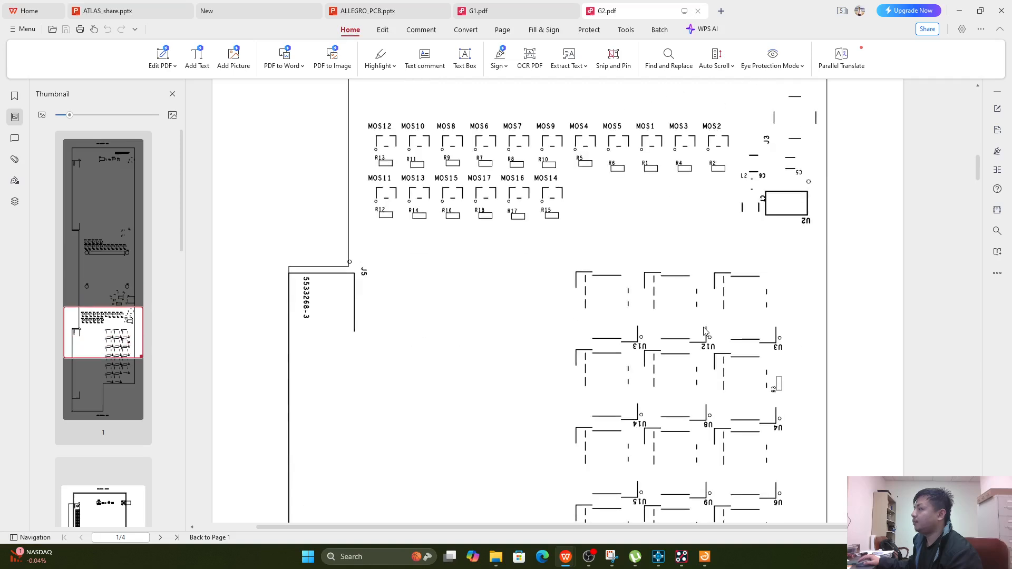
pyautogui.scroll(-3, 704, 331)
# - Examine the L1TOP film page of G2.pdf closely around U37 and its pads, and minimize the PDF viewer
pyautogui.scroll(-15, 704, 331)
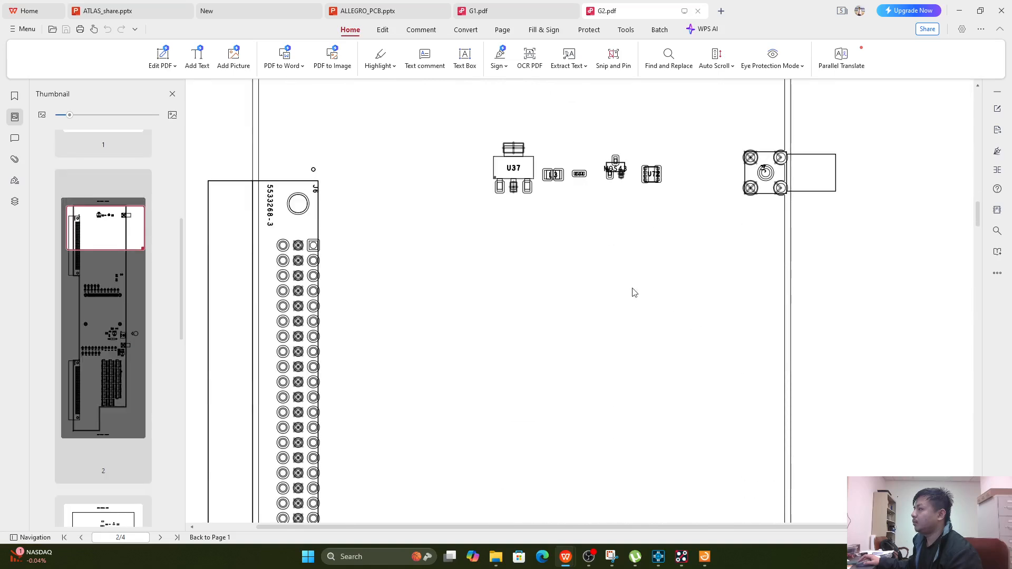
pyautogui.keyDown('ctrl'); pyautogui.scroll(-2, 594, 262); pyautogui.keyUp('ctrl')
pyautogui.keyDown('ctrl'); pyautogui.scroll(2, 567, 185); pyautogui.keyUp('ctrl')
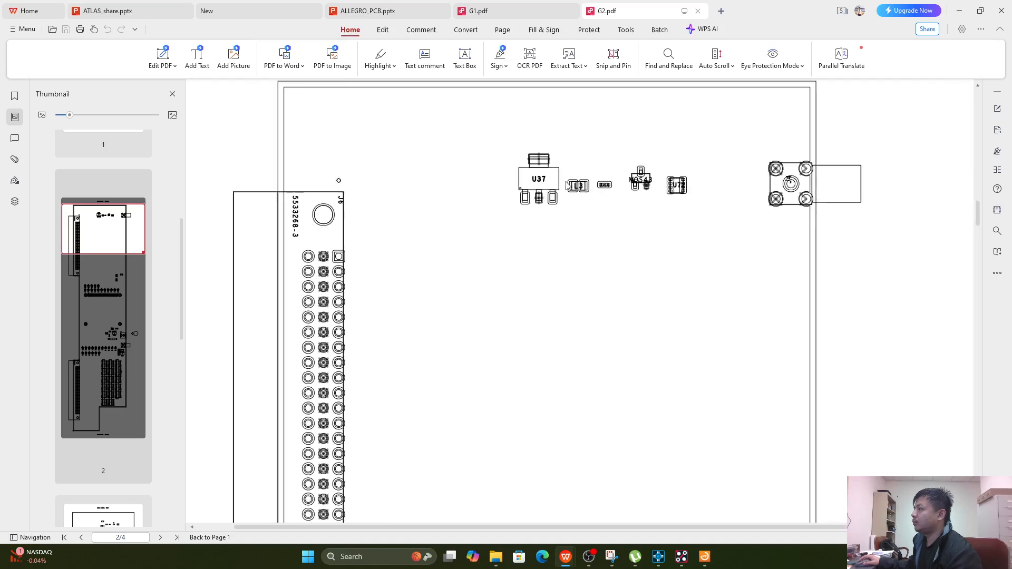
pyautogui.keyDown('ctrl'); pyautogui.scroll(5, 567, 185); pyautogui.keyUp('ctrl')
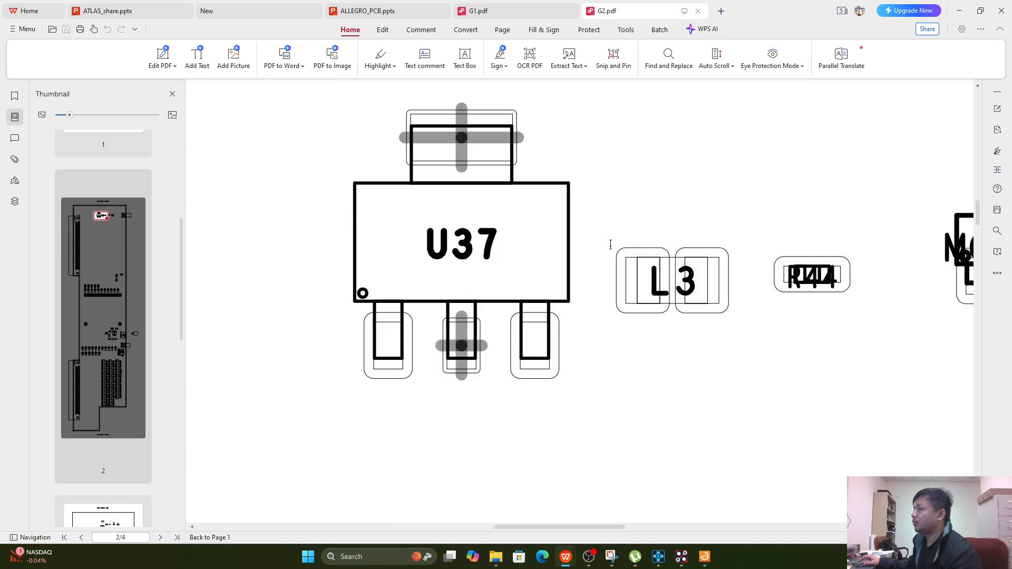
pyautogui.keyDown('ctrl'); pyautogui.scroll(-3, 610, 245); pyautogui.keyUp('ctrl')
pyautogui.keyDown('ctrl'); pyautogui.scroll(-3, 611, 244); pyautogui.keyUp('ctrl')
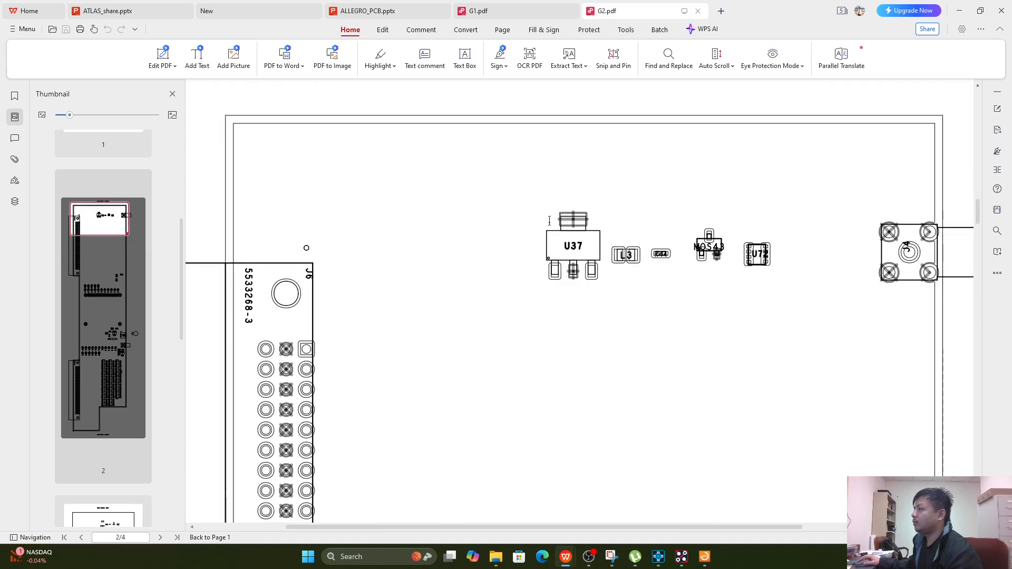
pyautogui.keyDown('ctrl'); pyautogui.scroll(4, 553, 222); pyautogui.keyUp('ctrl')
pyautogui.keyDown('ctrl'); pyautogui.scroll(1, 698, 221); pyautogui.keyUp('ctrl')
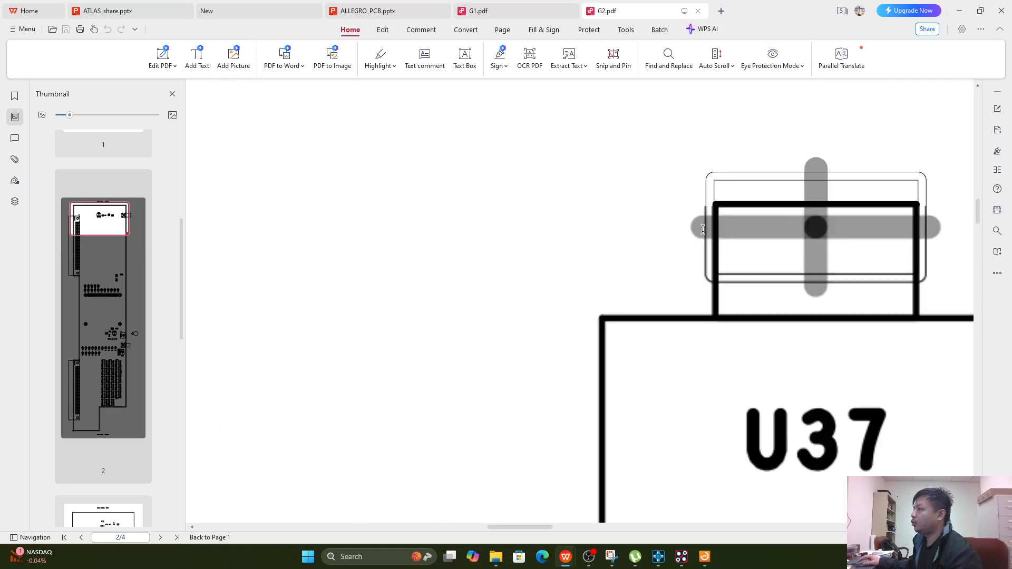
pyautogui.keyDown('ctrl'); pyautogui.scroll(-4, 745, 245); pyautogui.keyUp('ctrl')
pyautogui.keyDown('ctrl'); pyautogui.scroll(-1, 745, 247); pyautogui.keyUp('ctrl')
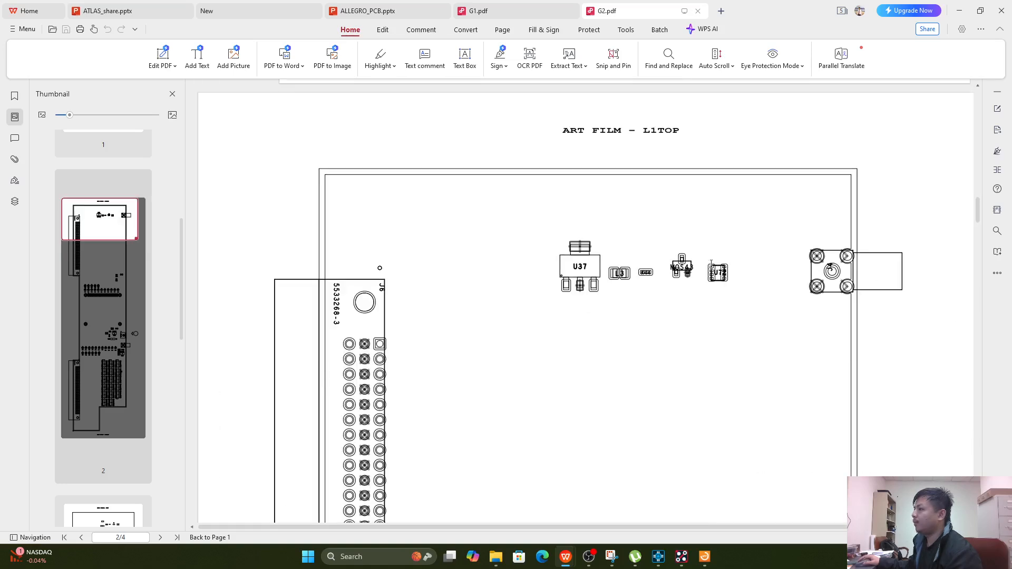
pyautogui.scroll(-10, 693, 273)
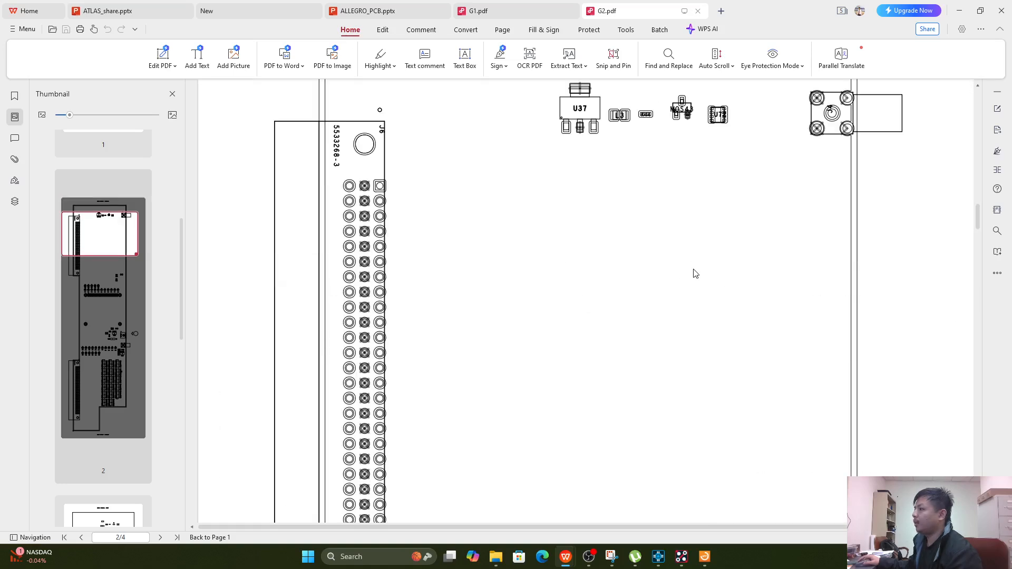
pyautogui.click(959, 10)
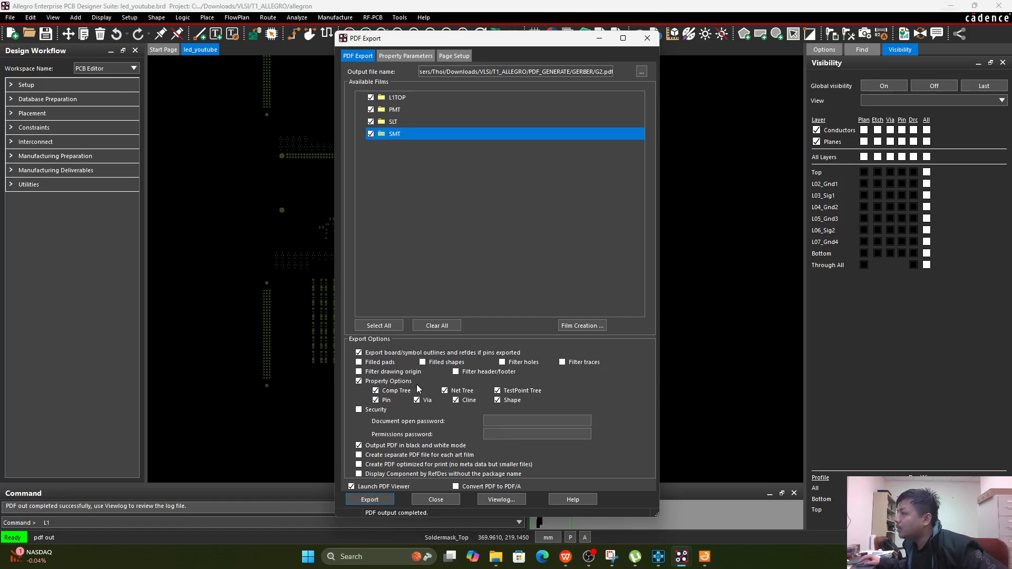
# - Enable filled pads and filled shapes, and export the four films to G3.pdf in the GERBER folder
pyautogui.click(362, 364)
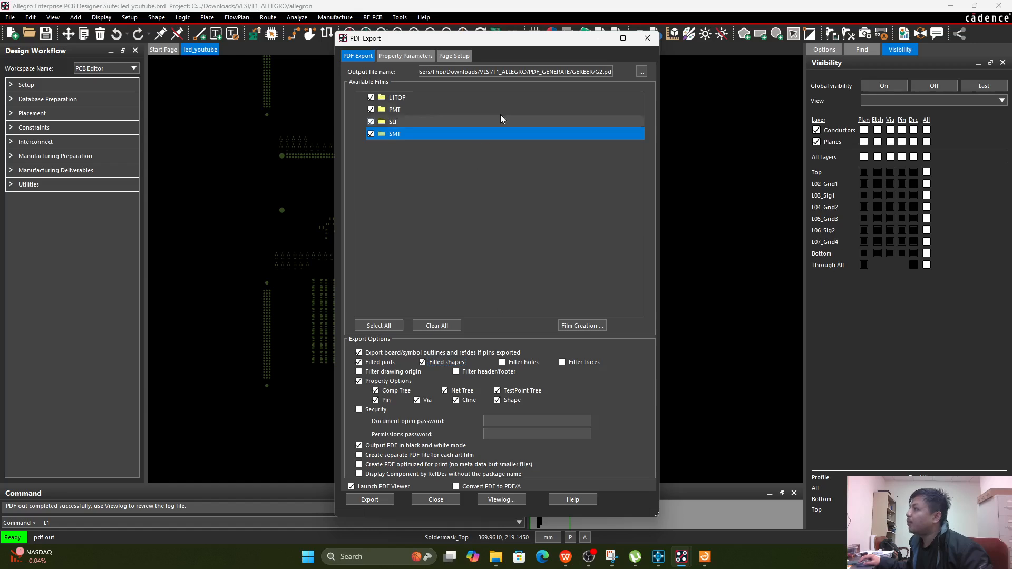
pyautogui.doubleClick(602, 69)
pyautogui.click(602, 71)
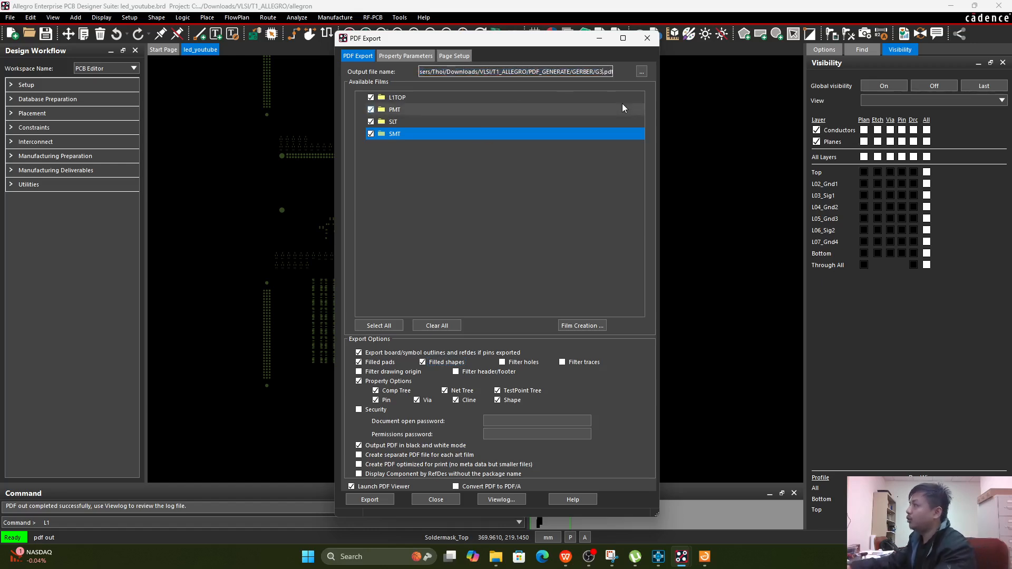
pyautogui.press('BackSpace')
pyautogui.write('3')
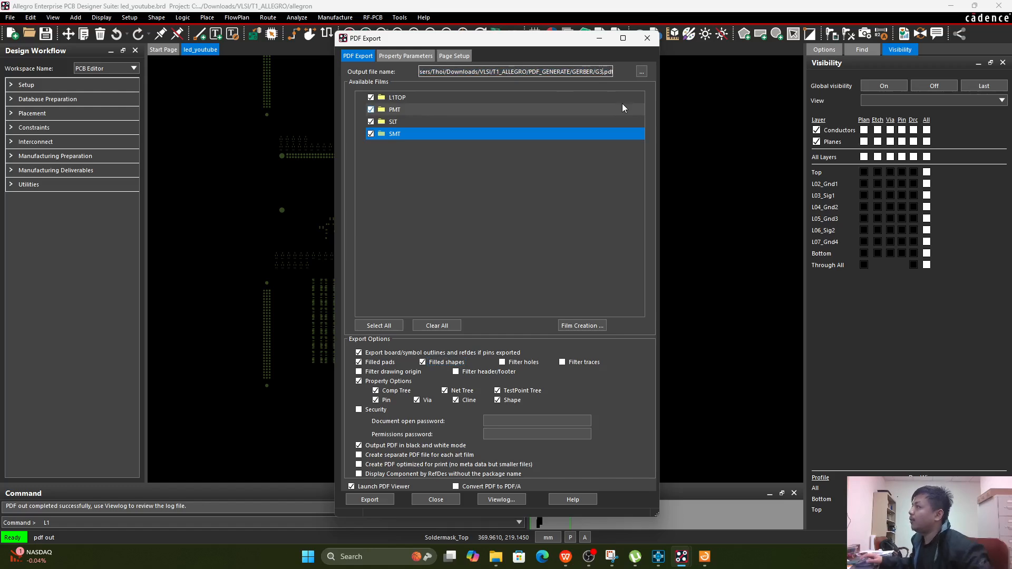
pyautogui.click(369, 499)
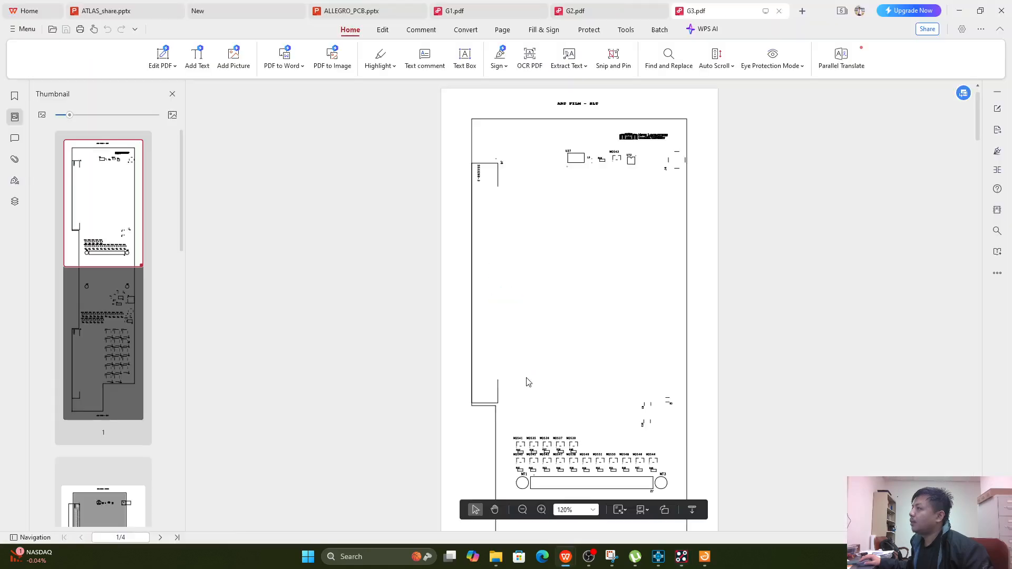
# - Examine the filled pads and copper shape on G3.pdf's L1TOP film page around U37, connector J2 and the MOS rows
pyautogui.scroll(-5, 528, 380)
pyautogui.scroll(-10, 571, 361)
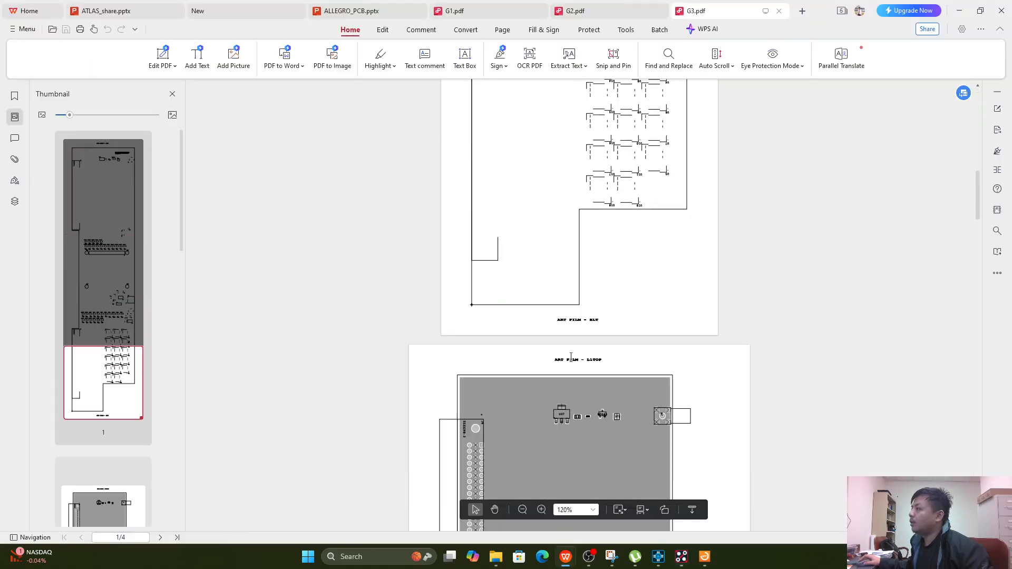
pyautogui.keyDown('ctrl'); pyautogui.scroll(8, 675, 202); pyautogui.keyUp('ctrl')
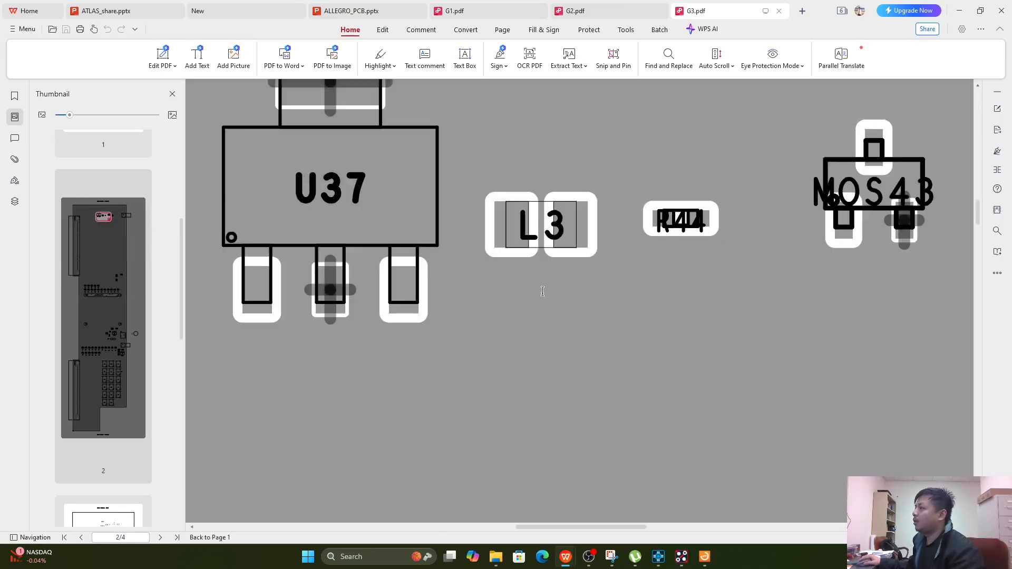
pyautogui.keyDown('ctrl'); pyautogui.scroll(-6, 543, 292); pyautogui.keyUp('ctrl')
pyautogui.scroll(-5, 544, 295)
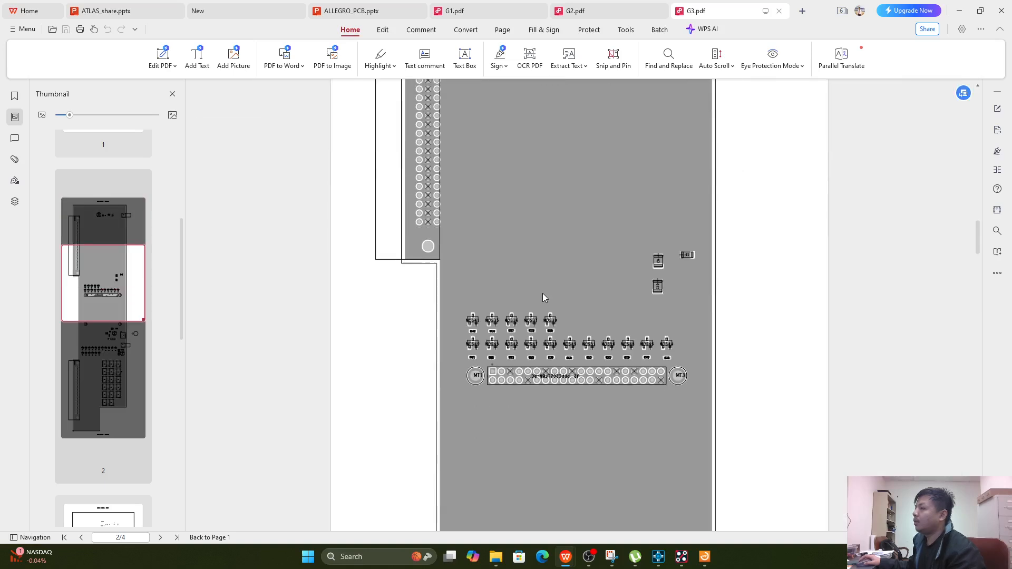
pyautogui.scroll(-3, 545, 298)
pyautogui.keyDown('ctrl'); pyautogui.scroll(8, 570, 221); pyautogui.keyUp('ctrl')
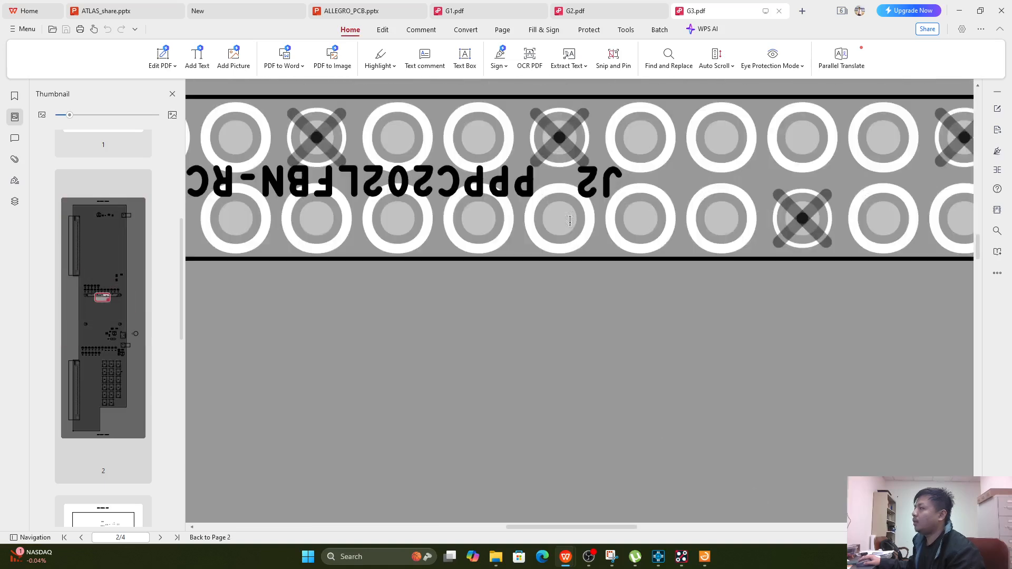
pyautogui.keyDown('ctrl'); pyautogui.scroll(-4, 570, 221); pyautogui.keyUp('ctrl')
pyautogui.scroll(3, 367, 192)
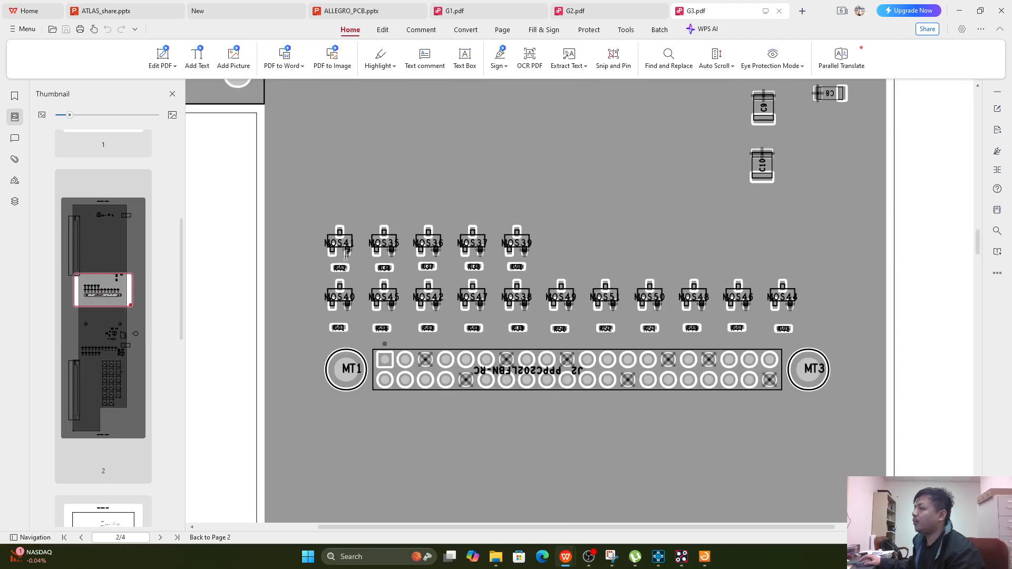
pyautogui.keyDown('ctrl'); pyautogui.scroll(6, 345, 255); pyautogui.keyUp('ctrl')
pyautogui.keyDown('ctrl'); pyautogui.scroll(-5, 346, 255); pyautogui.keyUp('ctrl')
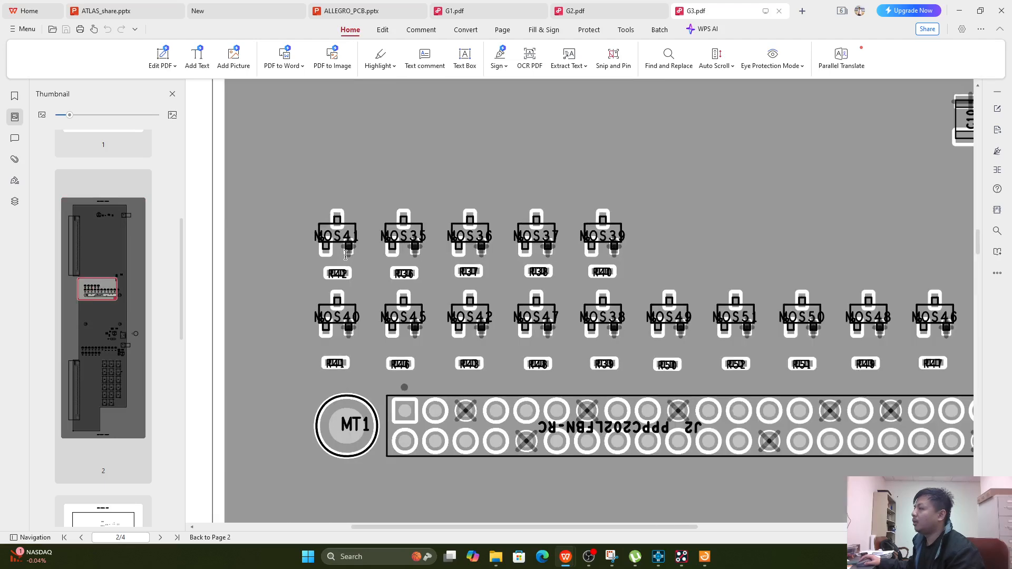
pyautogui.scroll(-4, 564, 309)
pyautogui.keyDown('ctrl'); pyautogui.scroll(-2, 604, 308); pyautogui.keyUp('ctrl')
pyautogui.scroll(-15, 604, 309)
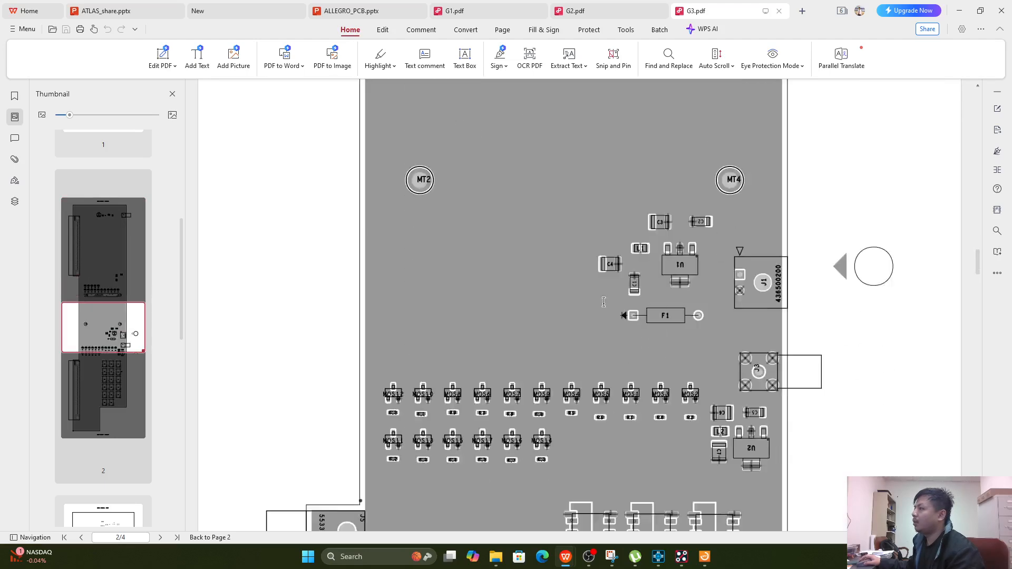
# - Examine the filled pads on G3.pdf's PMT film page, from the upper component group down to the repeated pad columns
pyautogui.scroll(-6, 605, 308)
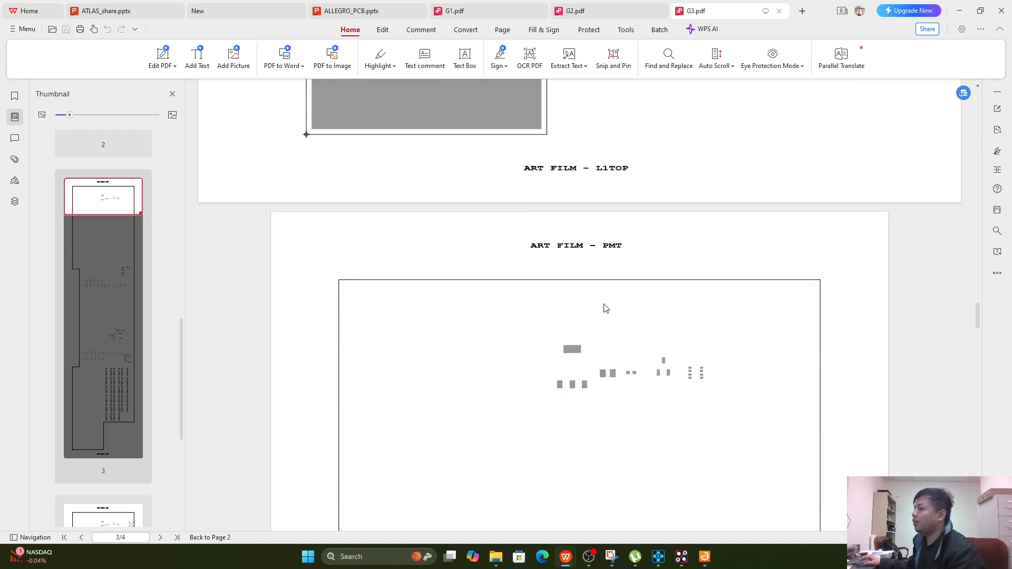
pyautogui.keyDown('ctrl'); pyautogui.scroll(4, 592, 239); pyautogui.keyUp('ctrl')
pyautogui.keyDown('ctrl'); pyautogui.scroll(-4, 595, 296); pyautogui.keyUp('ctrl')
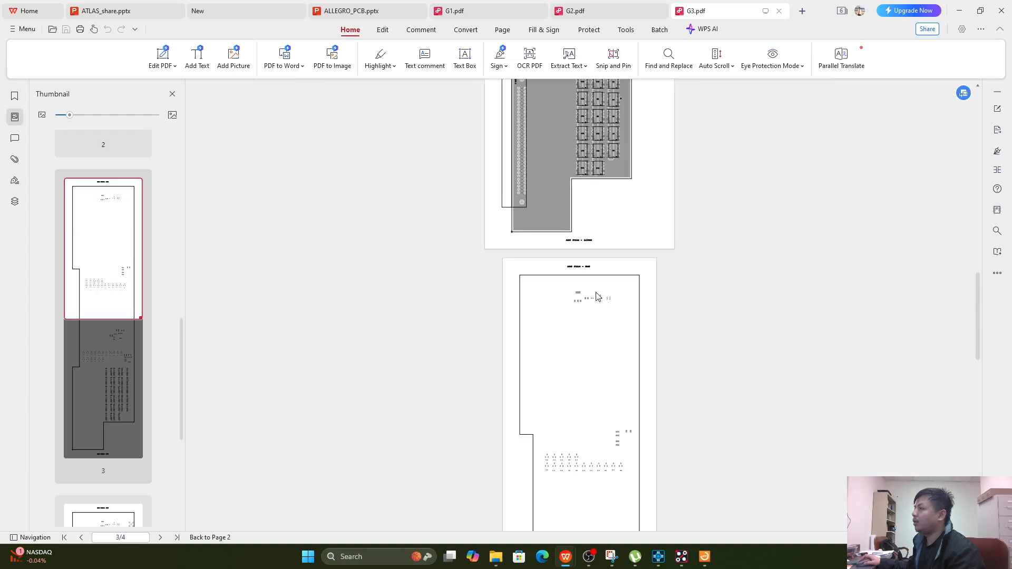
pyautogui.scroll(-6, 591, 299)
pyautogui.keyDown('ctrl'); pyautogui.scroll(3, 614, 287); pyautogui.keyUp('ctrl')
pyautogui.keyDown('ctrl'); pyautogui.scroll(2, 615, 286); pyautogui.keyUp('ctrl')
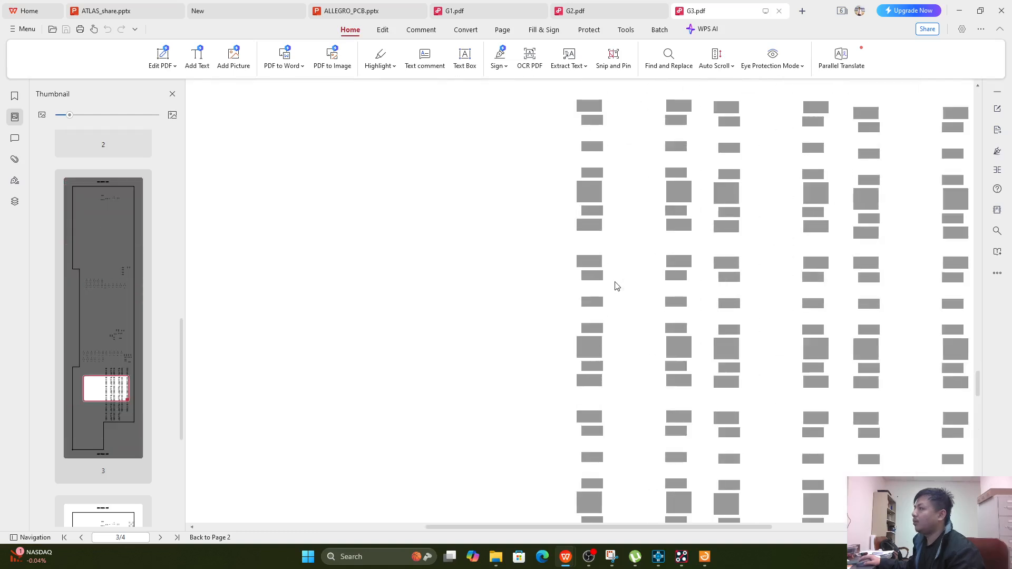
pyautogui.keyDown('ctrl'); pyautogui.scroll(-4, 615, 285); pyautogui.keyUp('ctrl')
# - Examine the pads and holes on G3.pdf's SMT film page, from the connector pin rows down to the board's bottom edge
pyautogui.scroll(-8, 615, 285)
pyautogui.keyDown('ctrl'); pyautogui.scroll(3, 599, 240); pyautogui.keyUp('ctrl')
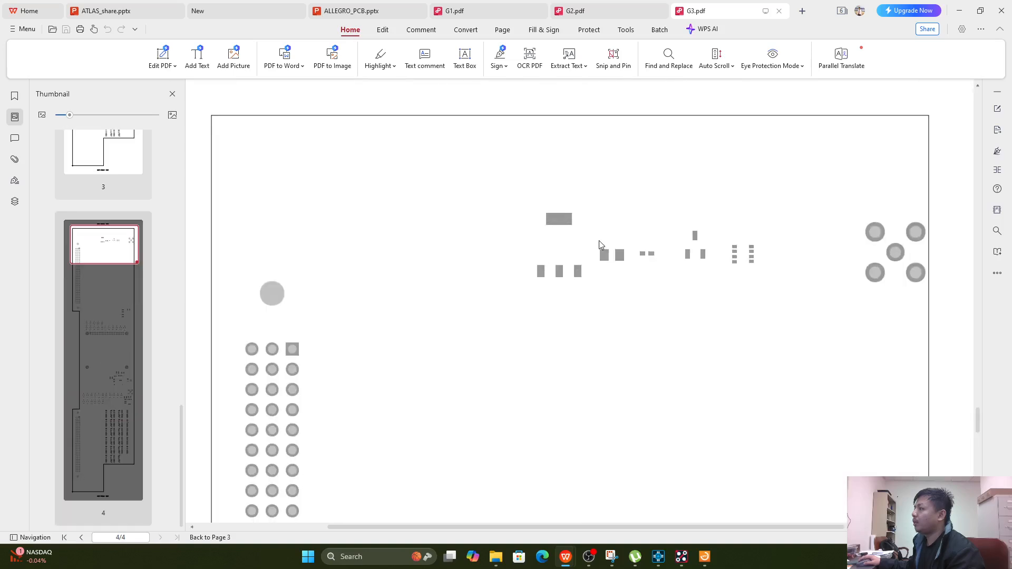
pyautogui.keyDown('ctrl'); pyautogui.scroll(-5, 594, 210); pyautogui.keyUp('ctrl')
pyautogui.keyDown('ctrl'); pyautogui.scroll(5, 593, 211); pyautogui.keyUp('ctrl')
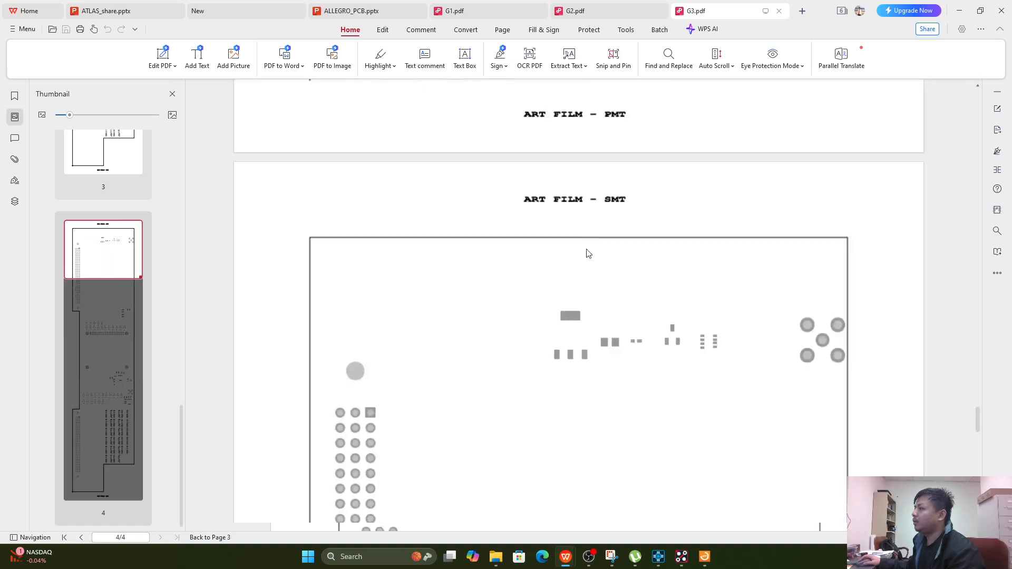
pyautogui.keyDown('ctrl'); pyautogui.scroll(-4, 591, 248); pyautogui.keyUp('ctrl')
pyautogui.scroll(-5, 594, 266)
pyautogui.keyDown('ctrl'); pyautogui.scroll(5, 415, 255); pyautogui.keyUp('ctrl')
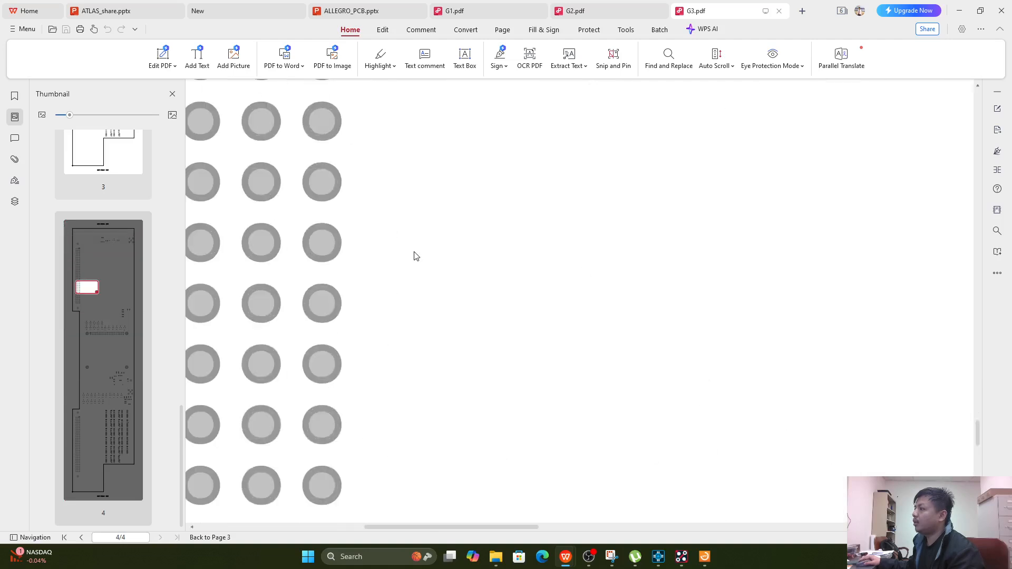
pyautogui.keyDown('ctrl'); pyautogui.scroll(-5, 322, 259); pyautogui.keyUp('ctrl')
pyautogui.scroll(-5, 548, 323)
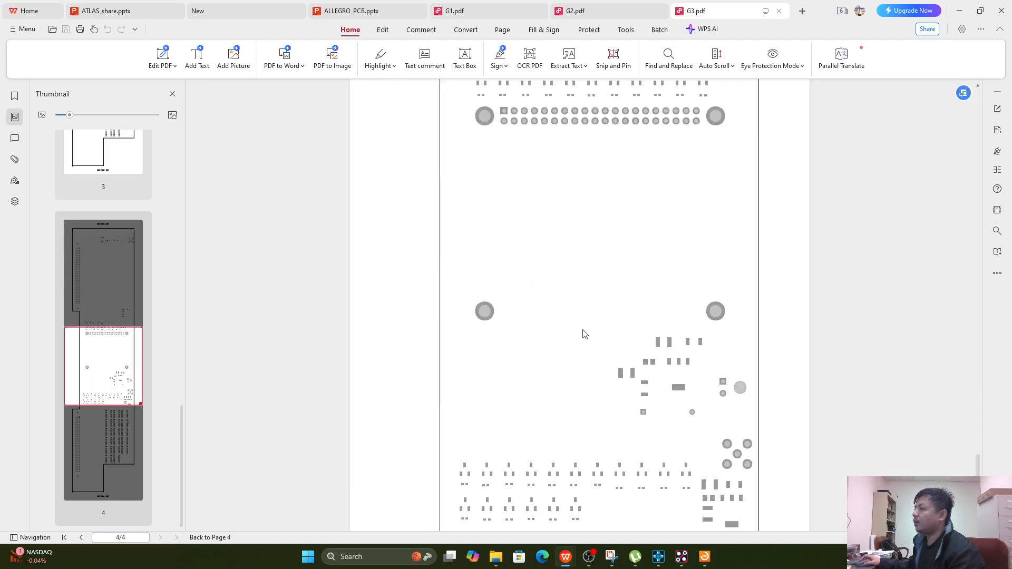
pyautogui.keyDown('ctrl'); pyautogui.scroll(3, 583, 334); pyautogui.keyUp('ctrl')
pyautogui.scroll(-6, 582, 333)
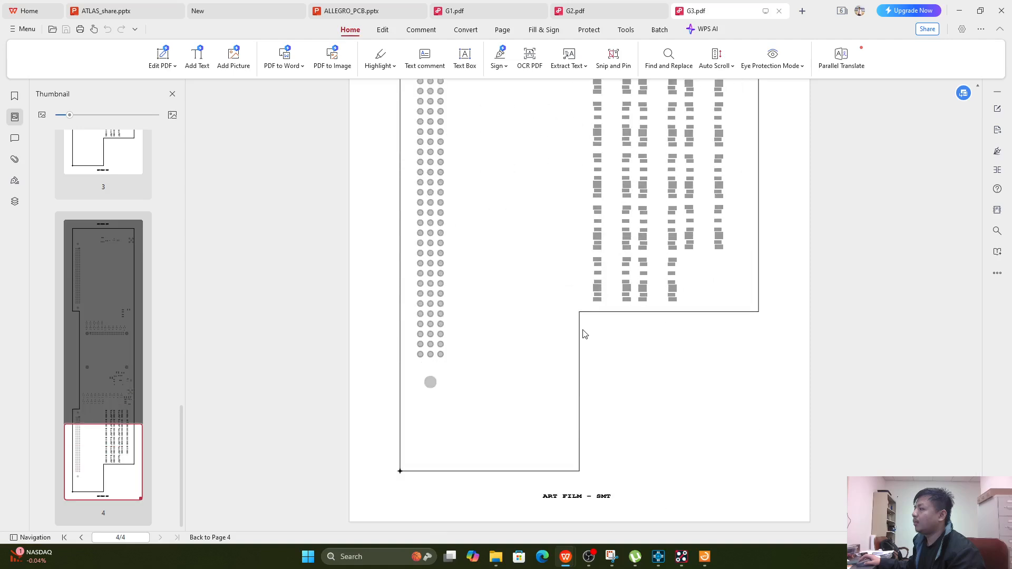
pyautogui.scroll(6, 583, 334)
pyautogui.keyDown('ctrl'); pyautogui.scroll(4, 712, 214); pyautogui.keyUp('ctrl')
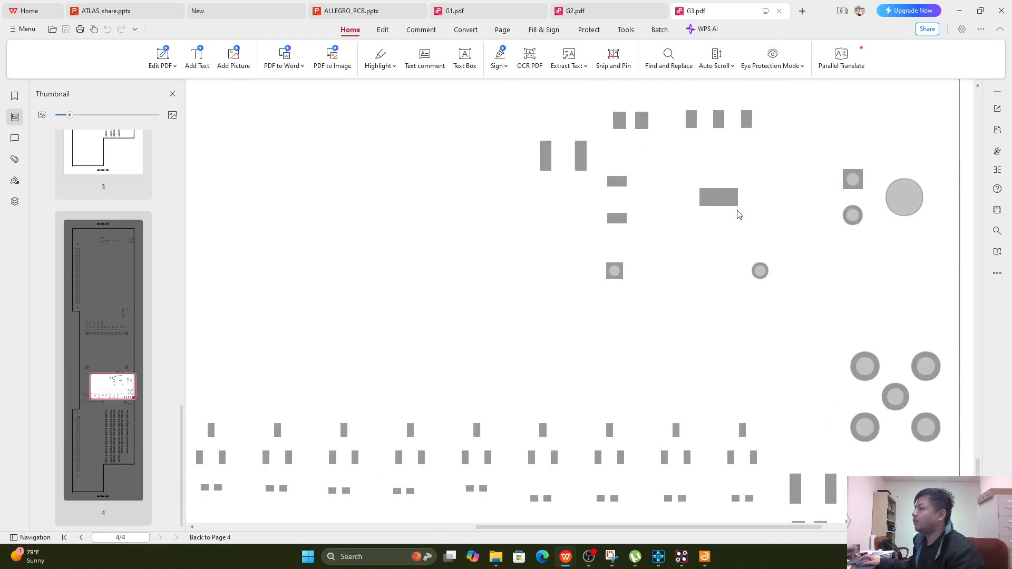
pyautogui.keyDown('ctrl'); pyautogui.scroll(-5, 739, 215); pyautogui.keyUp('ctrl')
# - Minimize the PDF viewer, switch to ViewMate, and inspect the stacked Gerber layers around the MOS rows and mounting holes
pyautogui.click(958, 15)
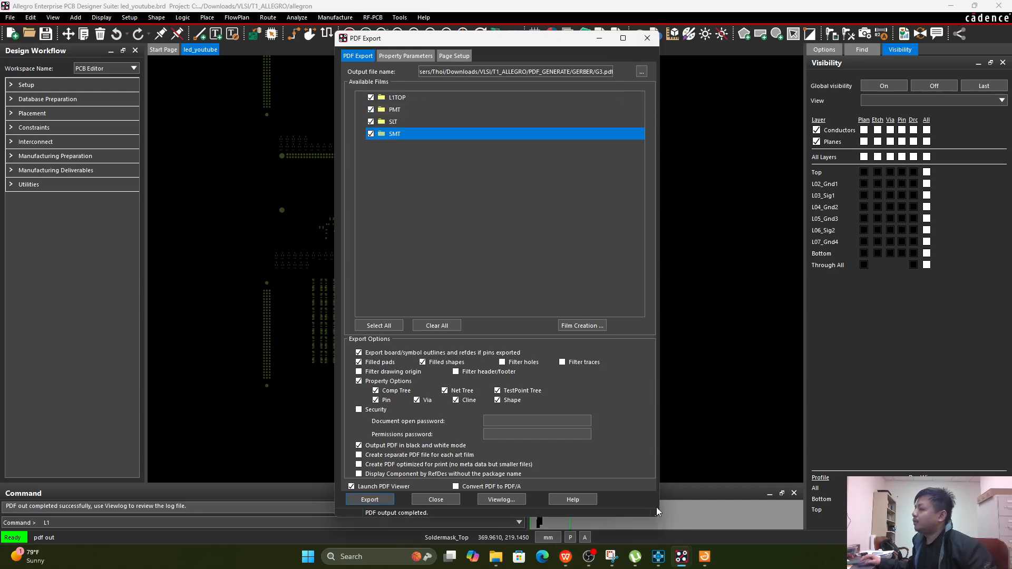
pyautogui.click(704, 556)
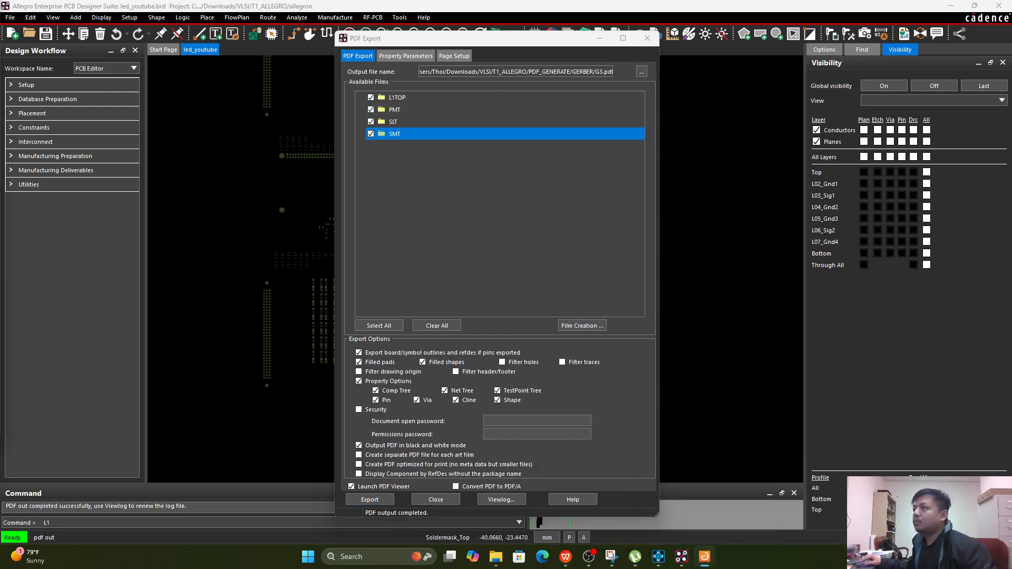
pyautogui.moveTo(532, 568); pyautogui.dragTo(643, 2)
pyautogui.scroll(-3, 602, 412)
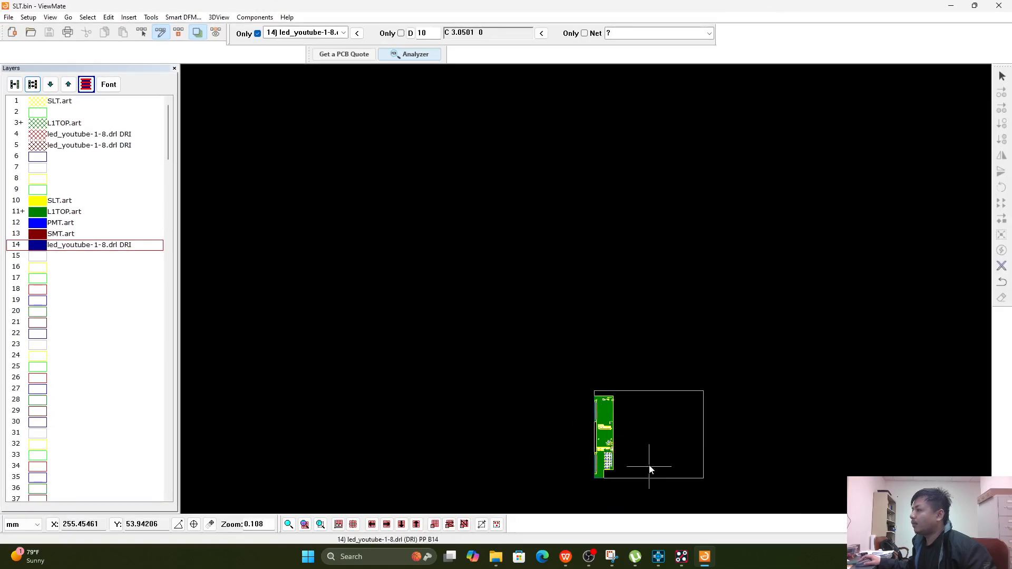
pyautogui.scroll(2, 650, 469)
pyautogui.scroll(1, 538, 445)
pyautogui.scroll(3, 606, 469)
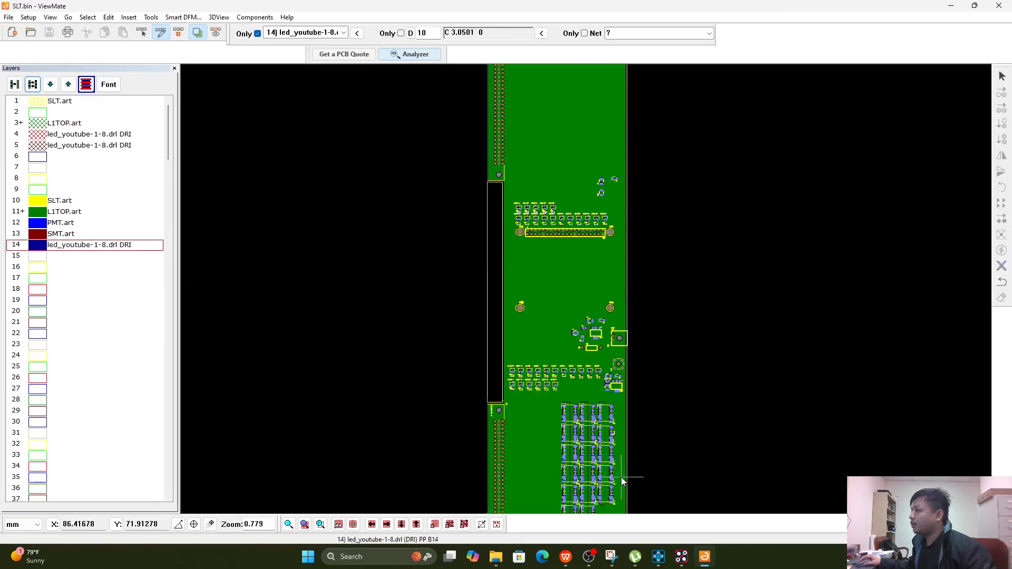
pyautogui.scroll(3, 622, 480)
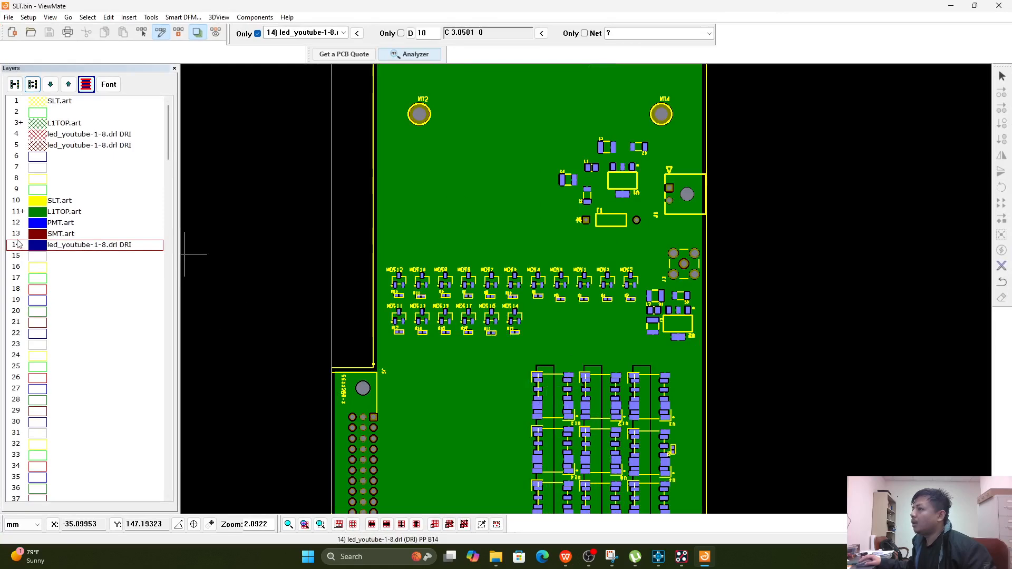
# - Toggle the SMT.art layer to compare connector J3's soldermask with its thermal-relief pads up close, and hide the PMT.art layer
pyautogui.click(60, 234)
pyautogui.scroll(6, 641, 259)
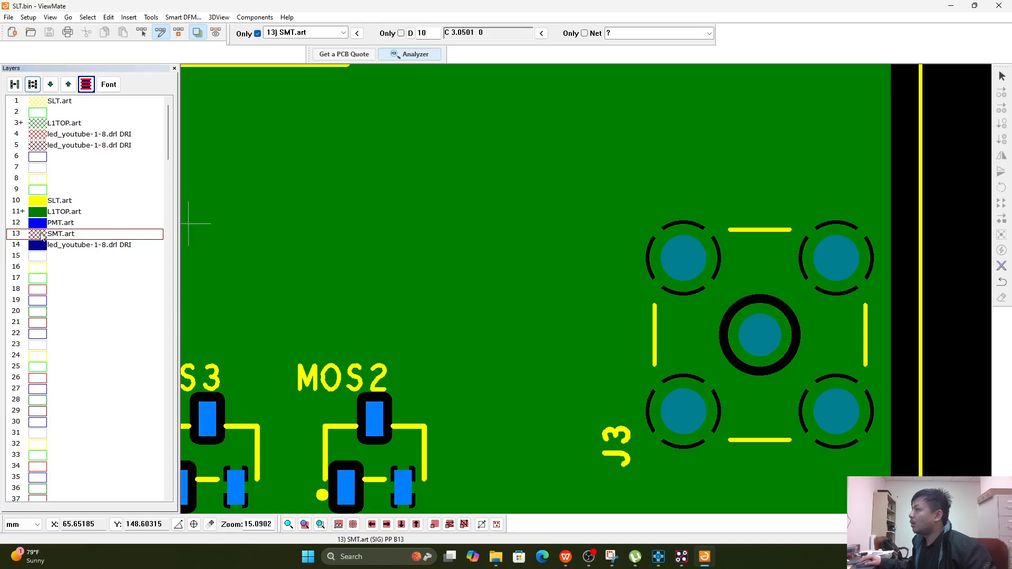
pyautogui.scroll(2, 665, 231)
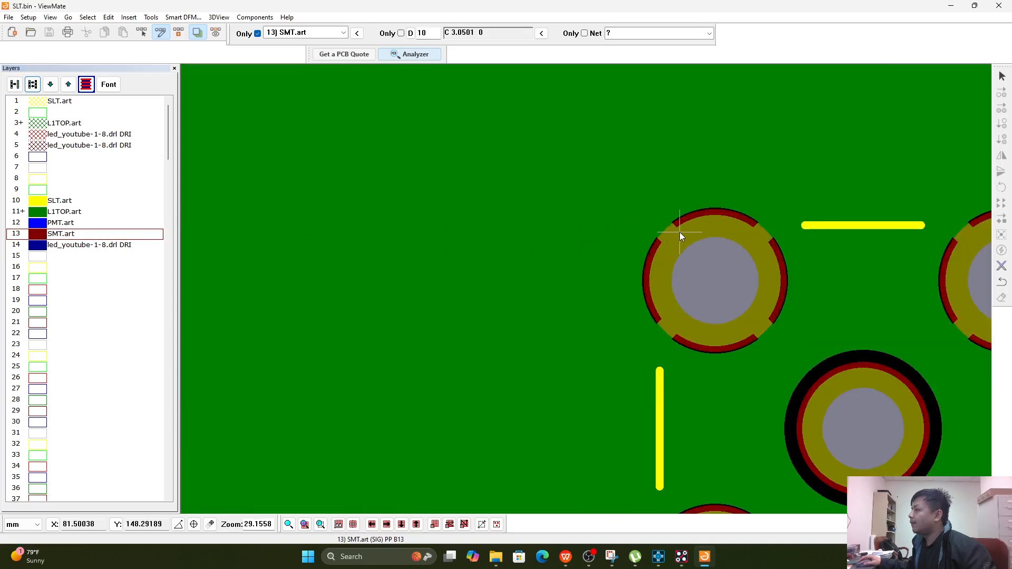
pyautogui.click(38, 234)
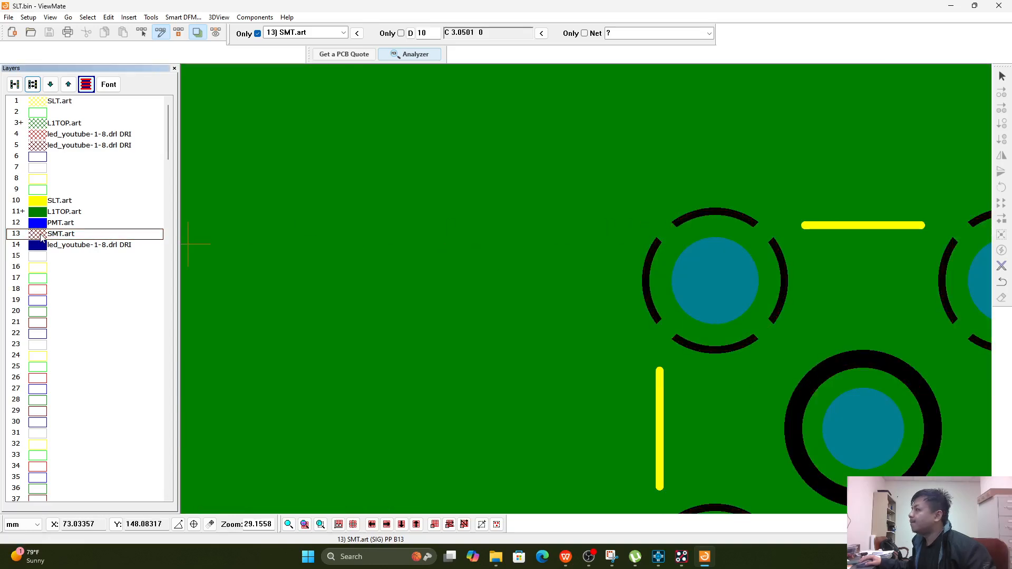
pyautogui.click(41, 237)
pyautogui.scroll(3, 653, 250)
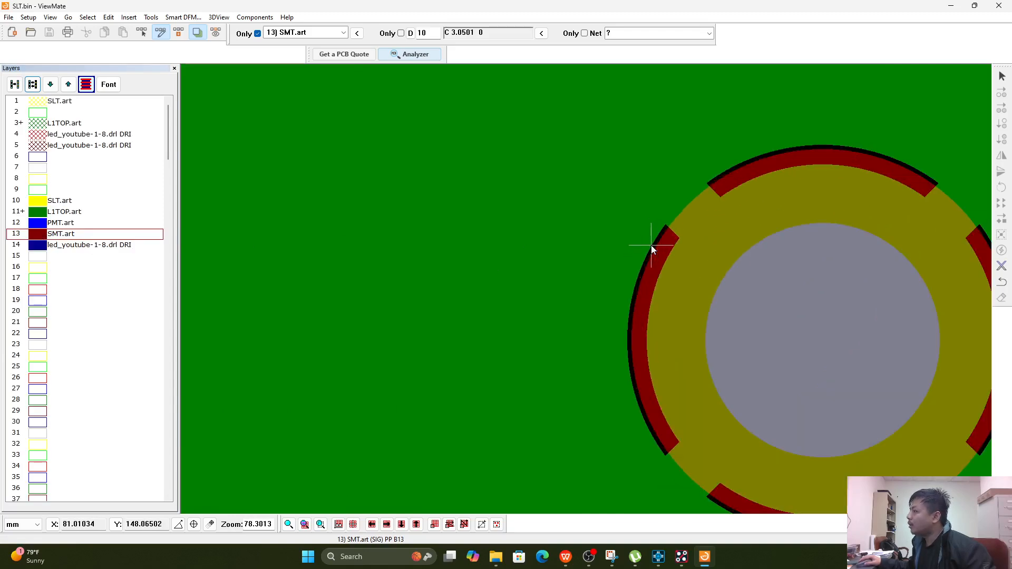
pyautogui.scroll(2, 651, 248)
pyautogui.scroll(-2, 667, 249)
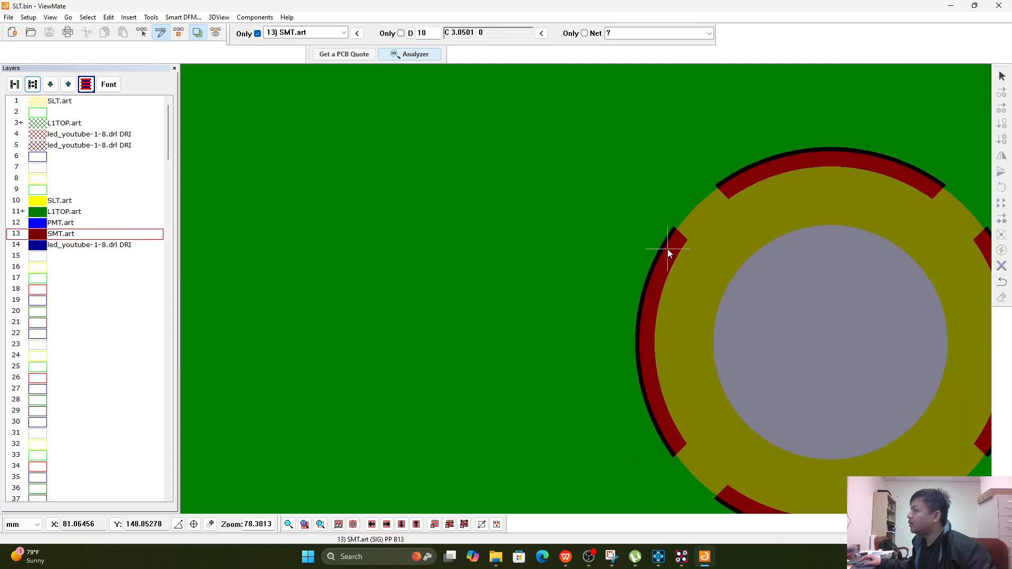
pyautogui.click(38, 227)
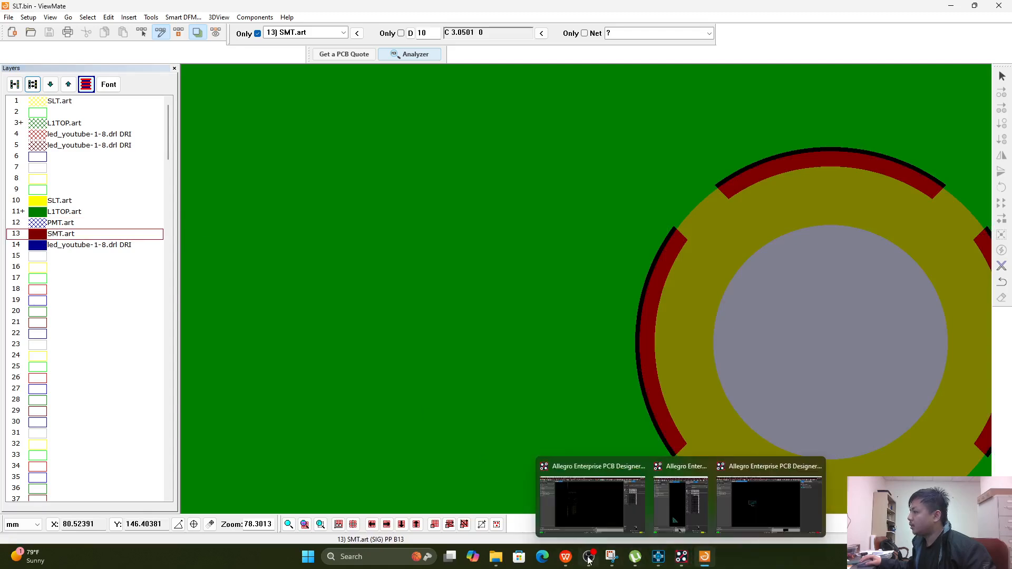
# - Return to G3.pdf, review the SMT, PMT and L1TOP film pages again, and minimize the PDF viewer
pyautogui.moveTo(570, 562)
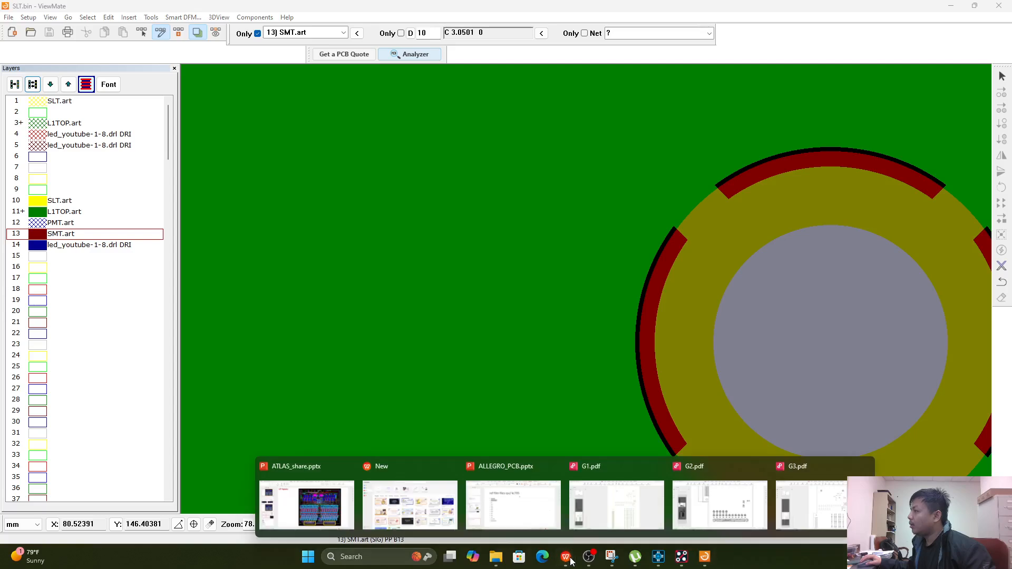
pyautogui.click(812, 503)
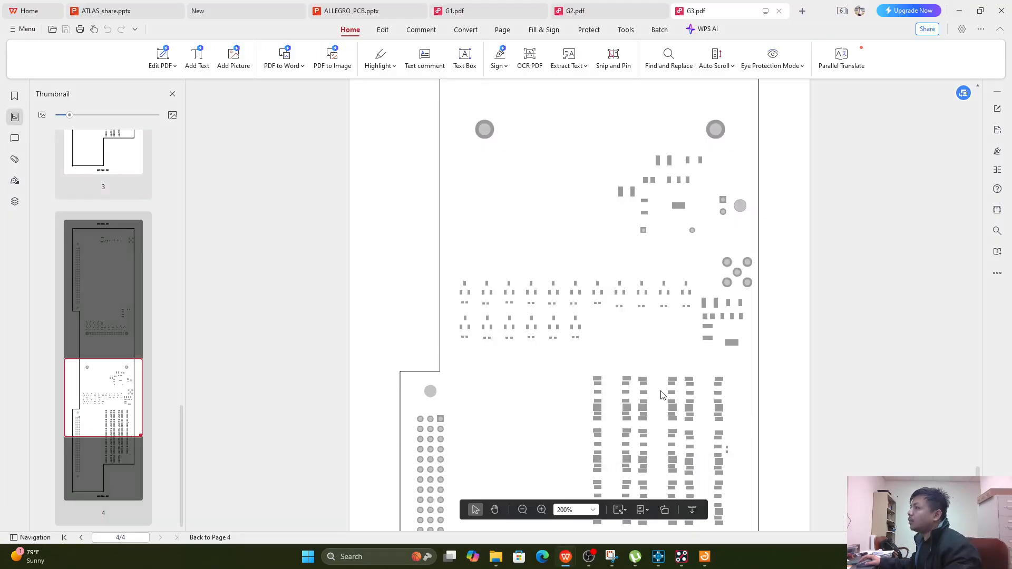
pyautogui.scroll(15, 662, 395)
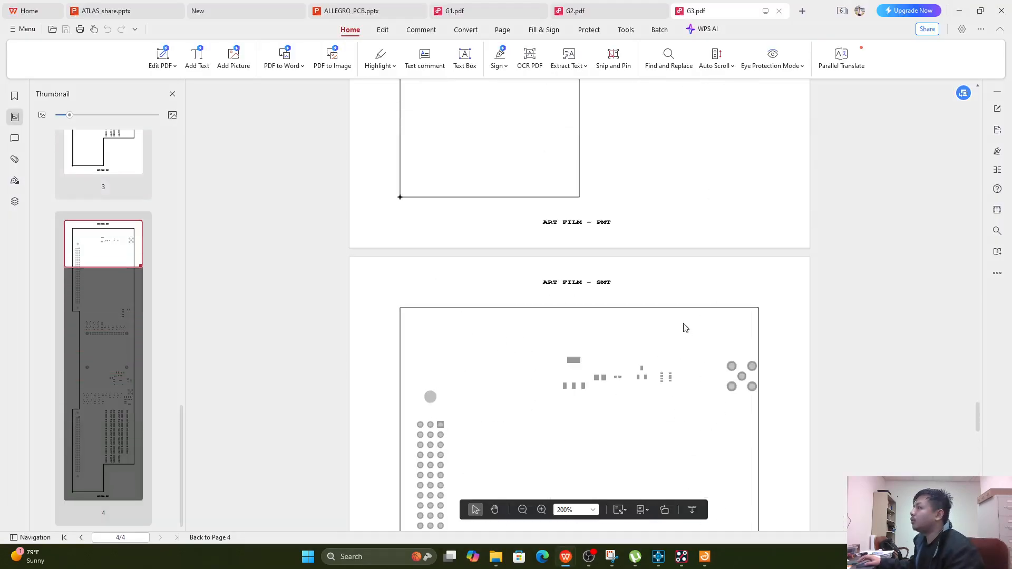
pyautogui.scroll(-10, 753, 403)
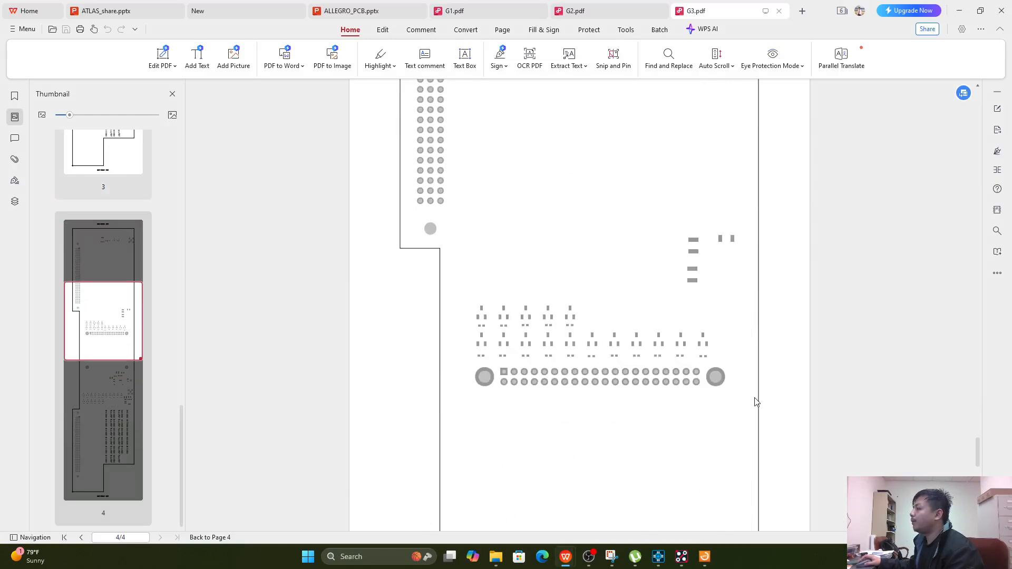
pyautogui.scroll(12, 752, 382)
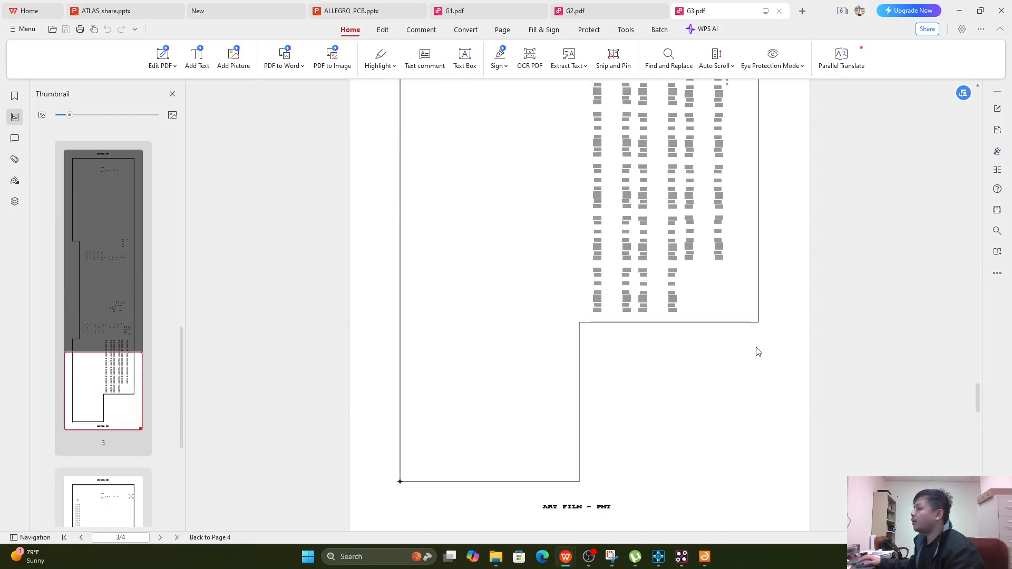
pyautogui.scroll(15, 757, 351)
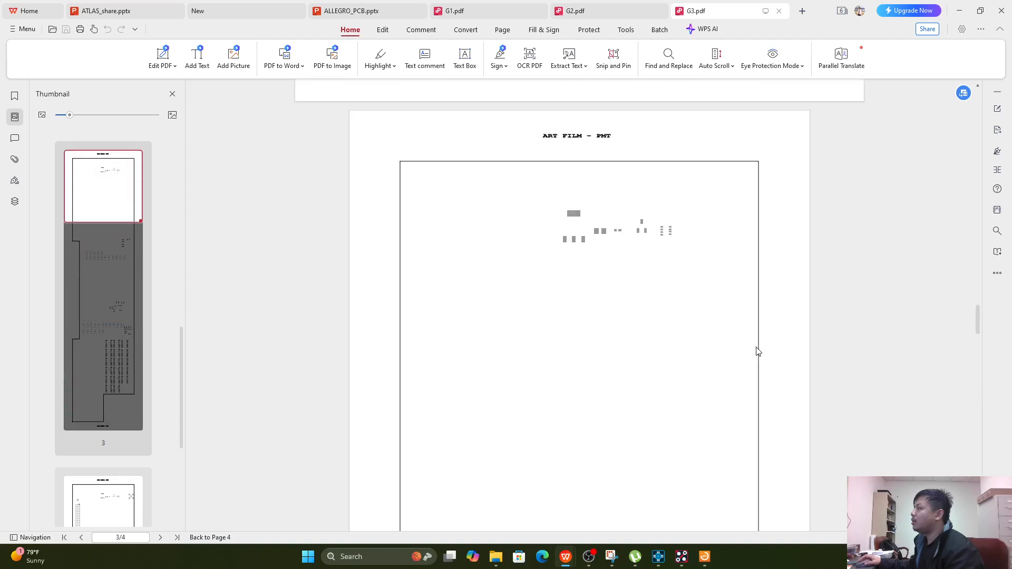
pyautogui.scroll(8, 758, 347)
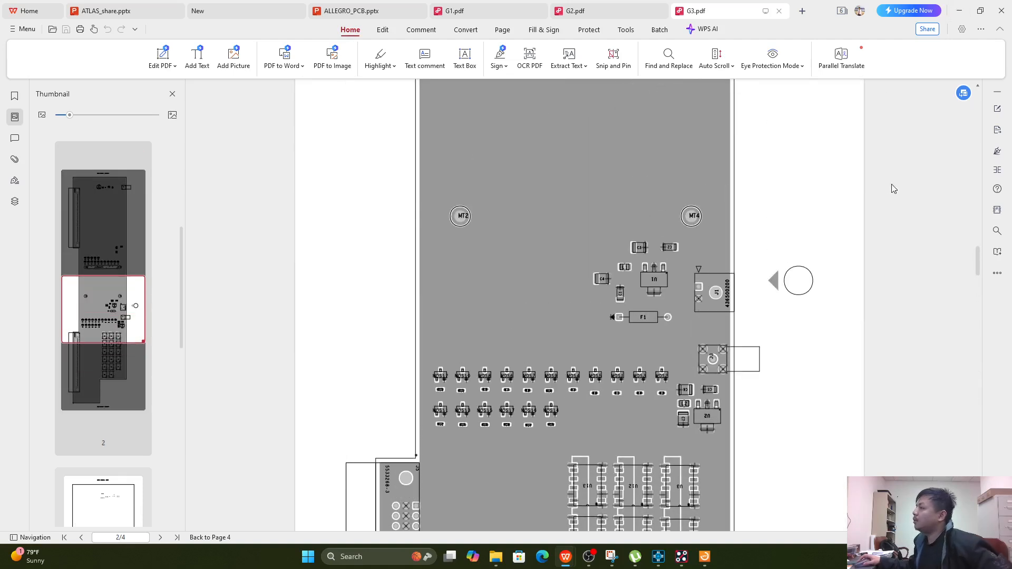
pyautogui.click(960, 11)
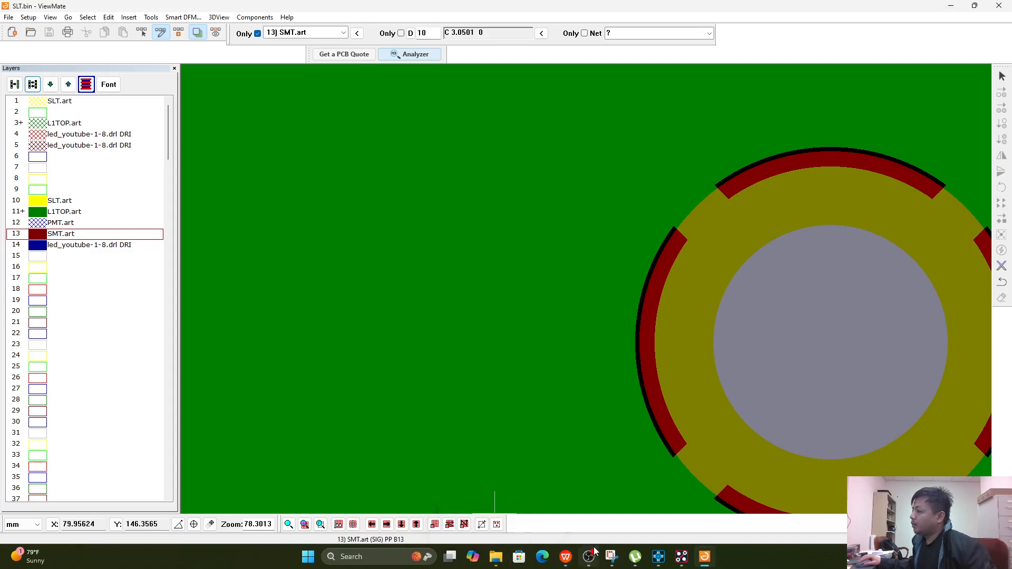
# - Switch to the led_youtube board in Allegro and review the PDF Export property parameters and page setup, returning to the export options
pyautogui.moveTo(681, 556)
pyautogui.click(590, 498)
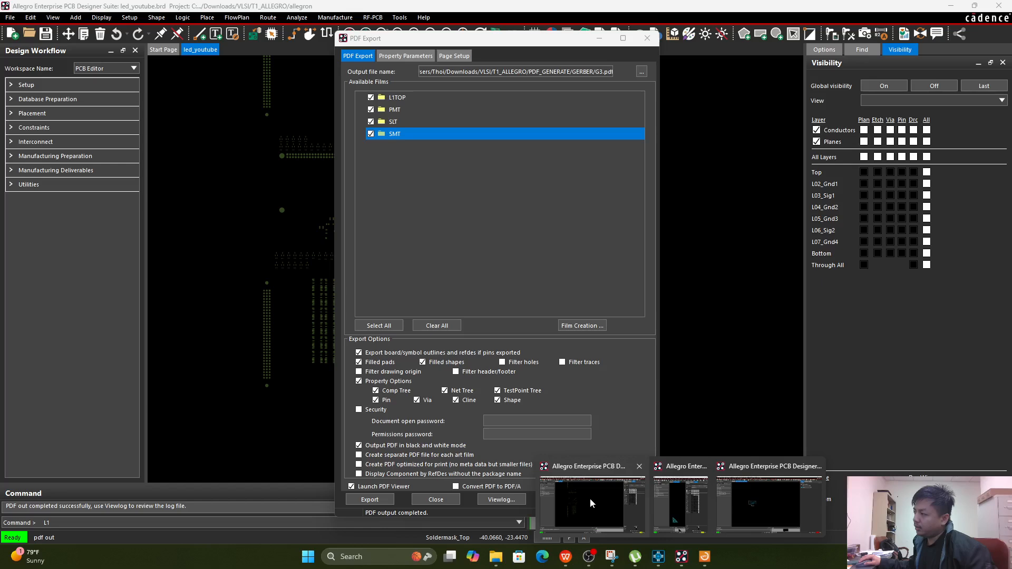
pyautogui.click(589, 498)
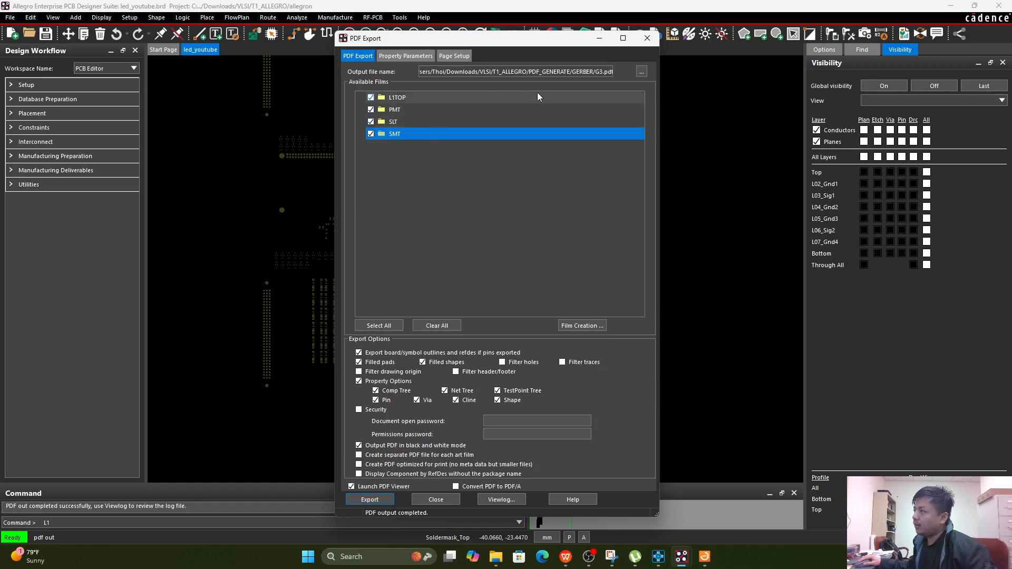
pyautogui.click(419, 56)
pyautogui.click(445, 56)
pyautogui.click(364, 56)
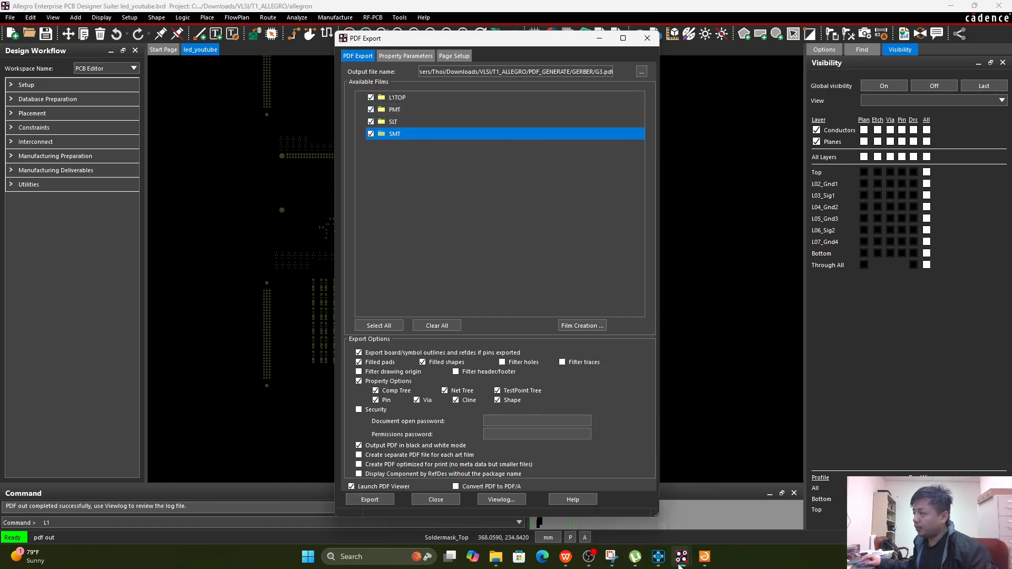
# - Switch to ALLEGRO_PCB.pptx and highlight the full reference film list from L01_TOP to DIMENTION on slide 65
pyautogui.moveTo(692, 565)
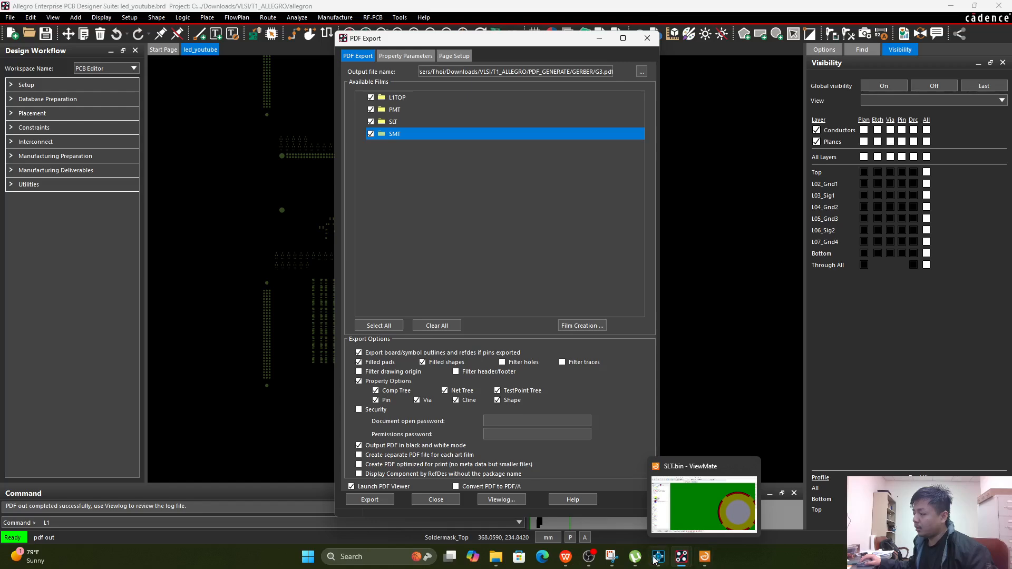
pyautogui.moveTo(565, 558)
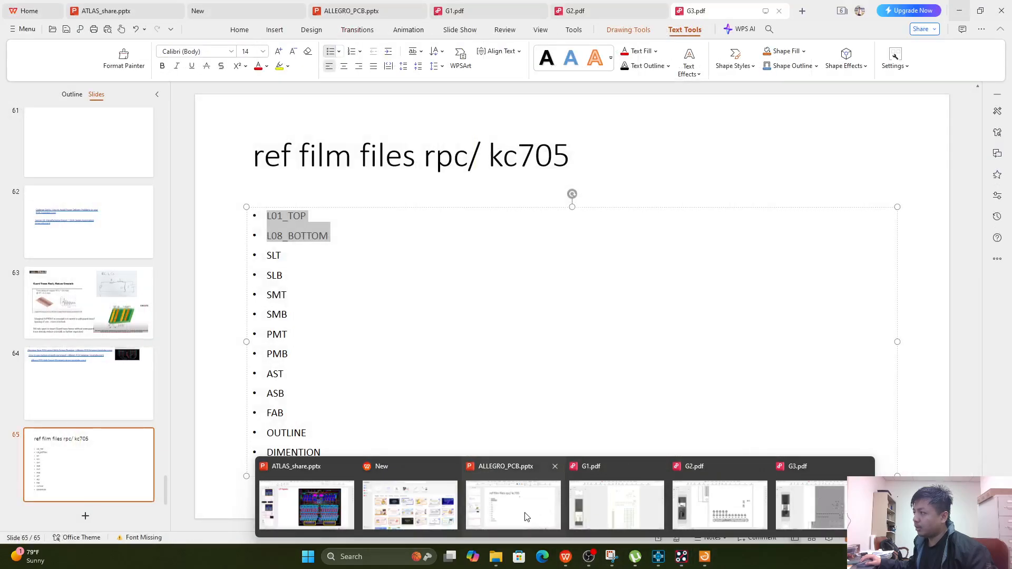
pyautogui.click(527, 514)
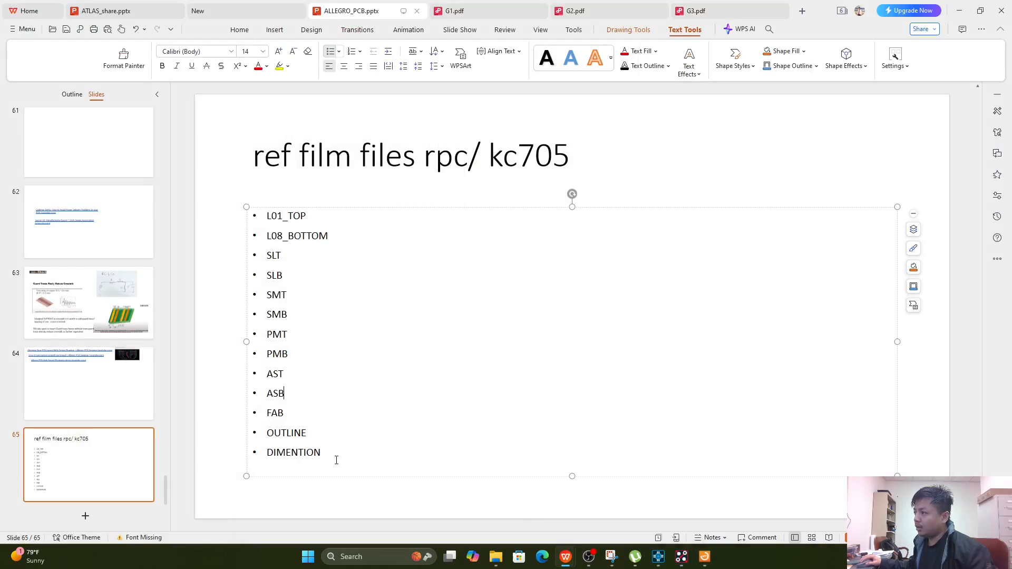
pyautogui.moveTo(339, 460); pyautogui.dragTo(265, 218)
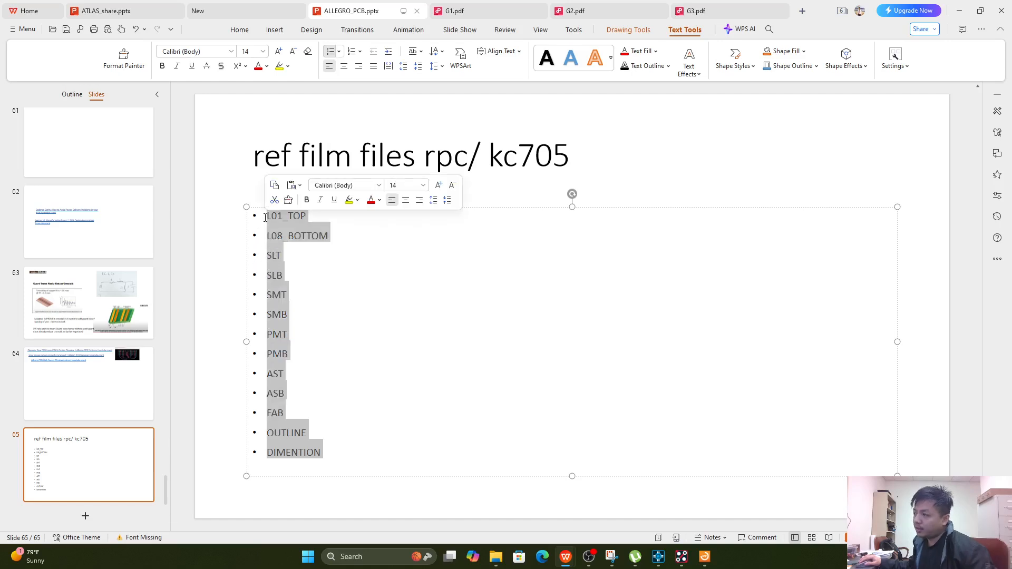
# - Clear the film list highlight, switch back to the led_youtube board in Allegro, and close the PDF Export dialog
pyautogui.click(332, 449)
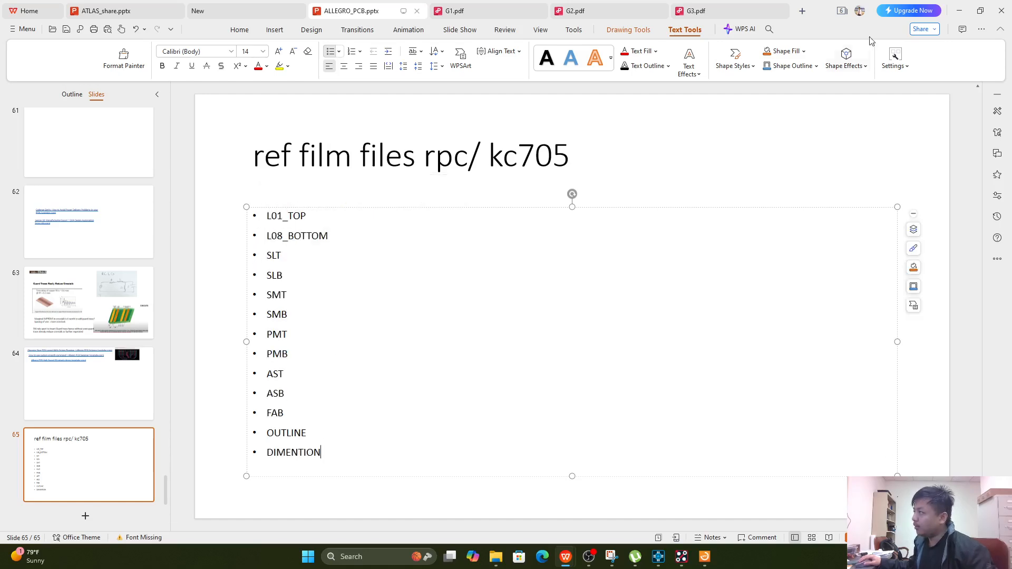
pyautogui.click(959, 10)
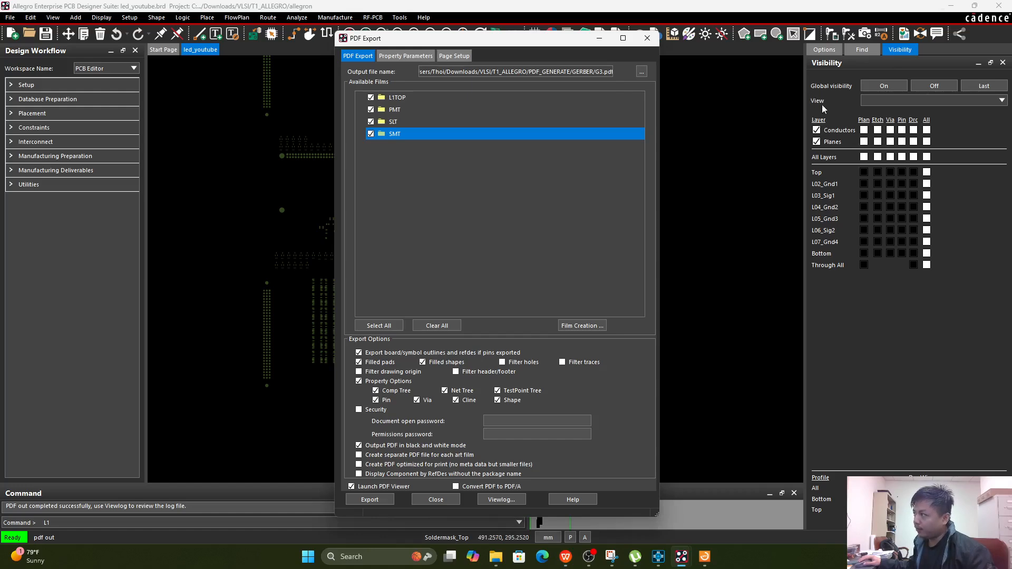
pyautogui.click(647, 38)
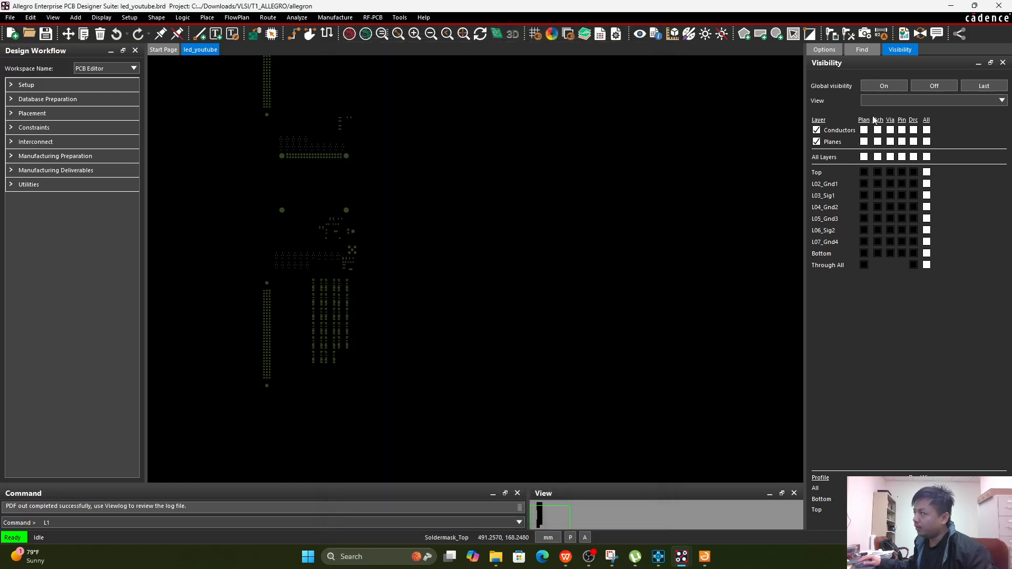
pyautogui.click(894, 100)
pyautogui.click(894, 100)
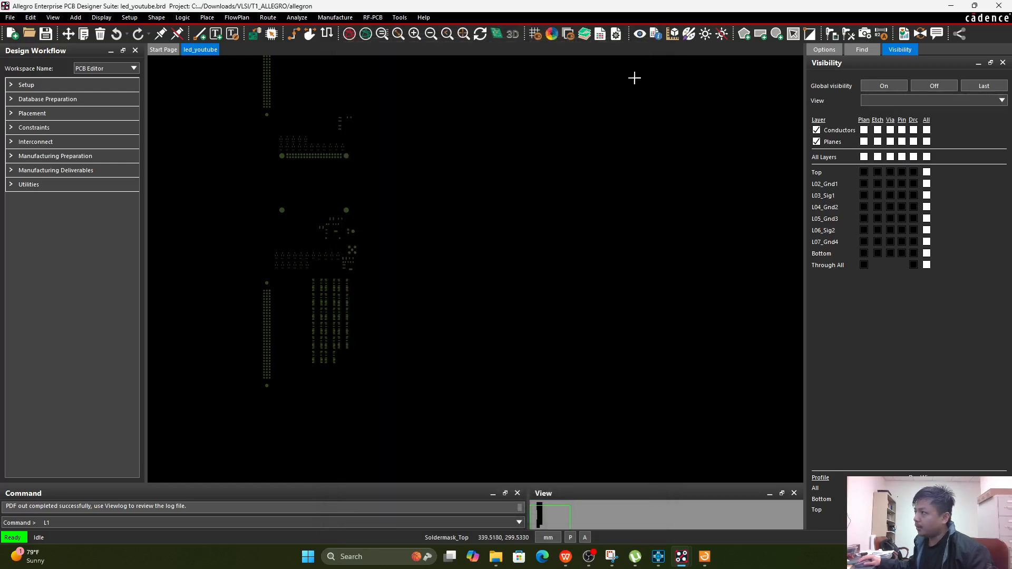
pyautogui.click(335, 17)
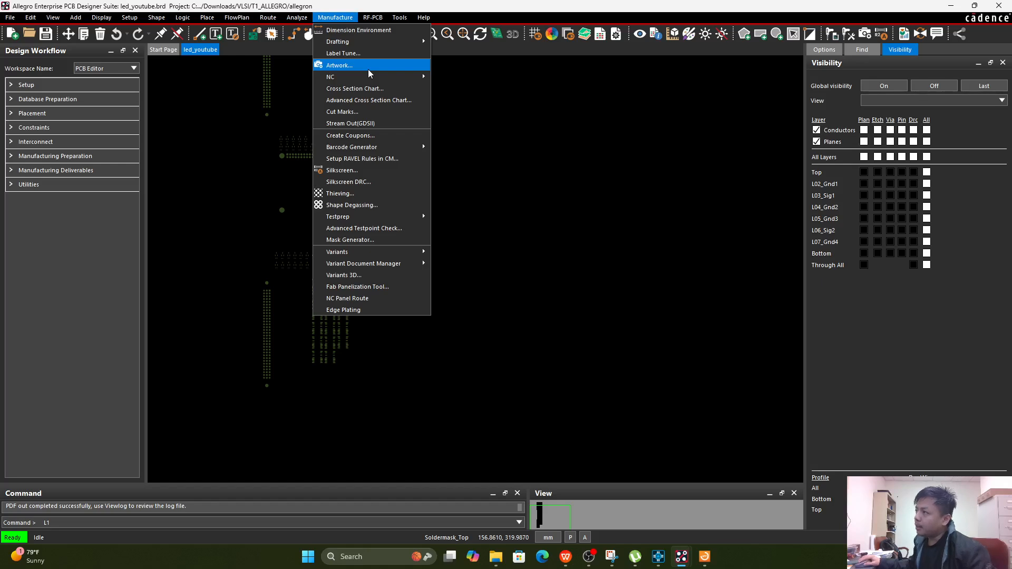
pyautogui.moveTo(387, 80)
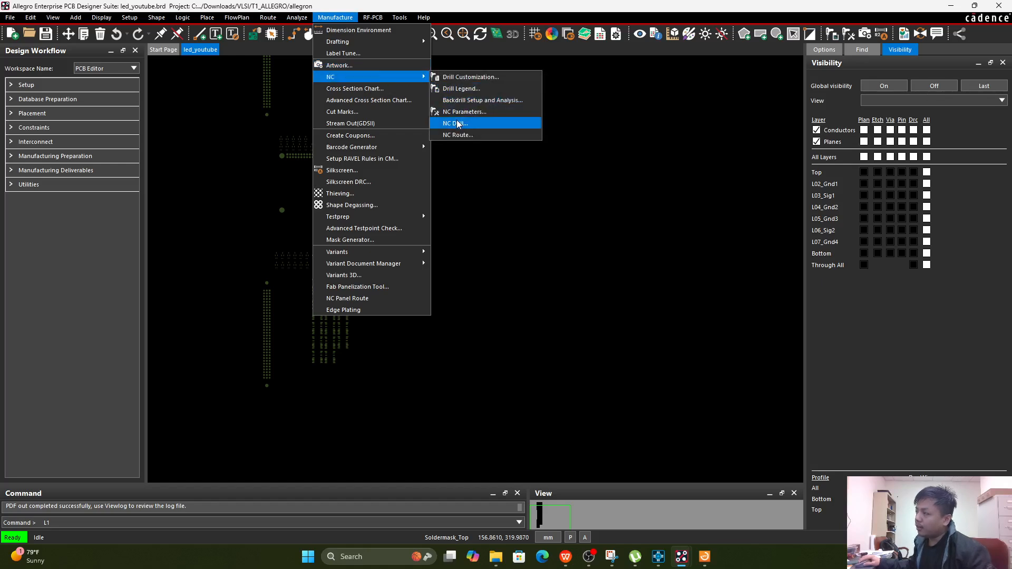
pyautogui.click(8, 18)
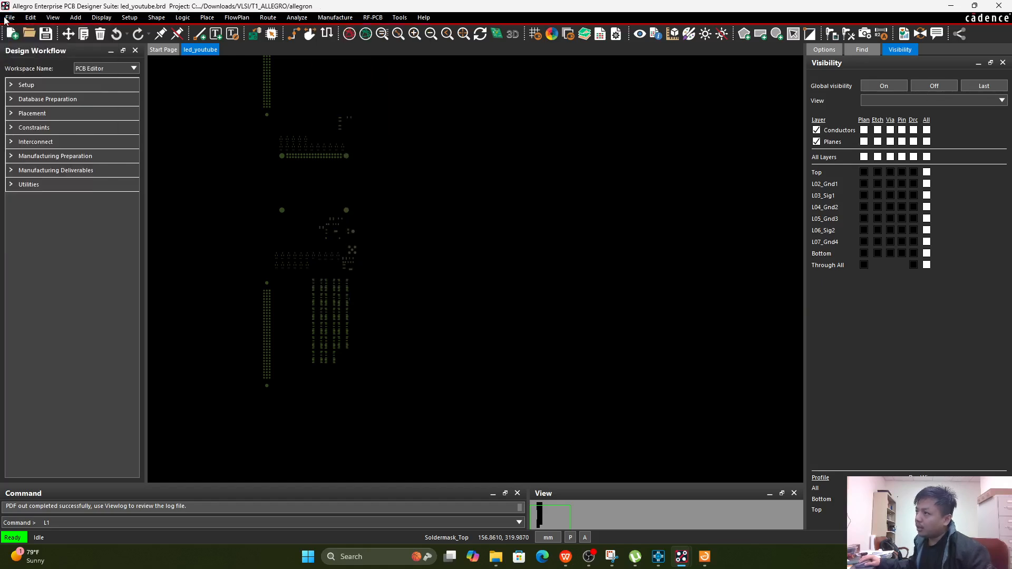
pyautogui.click(7, 18)
pyautogui.moveTo(68, 140)
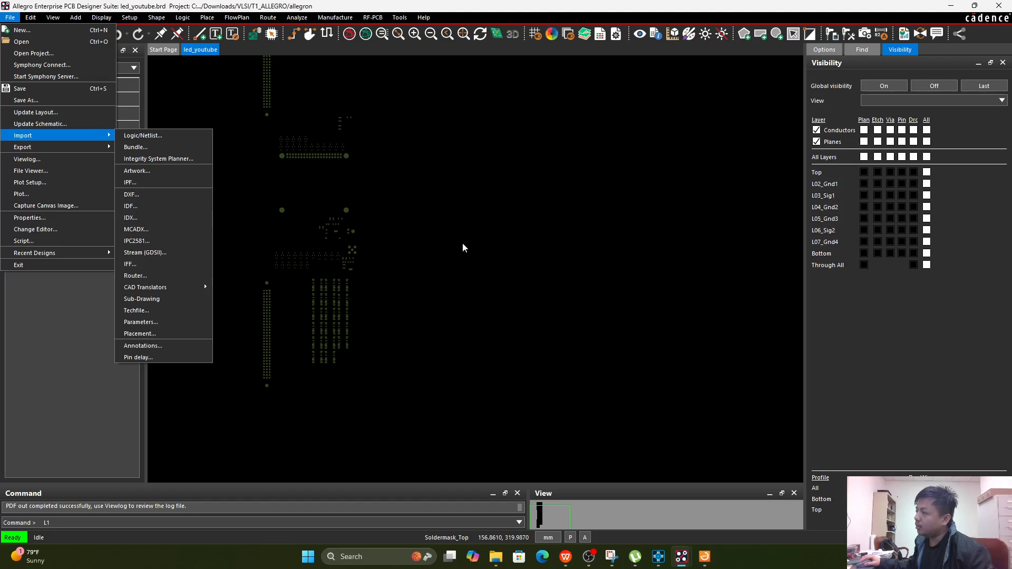
pyautogui.click(526, 247)
pyautogui.scroll(-1, 519, 246)
pyautogui.scroll(2, 210, 302)
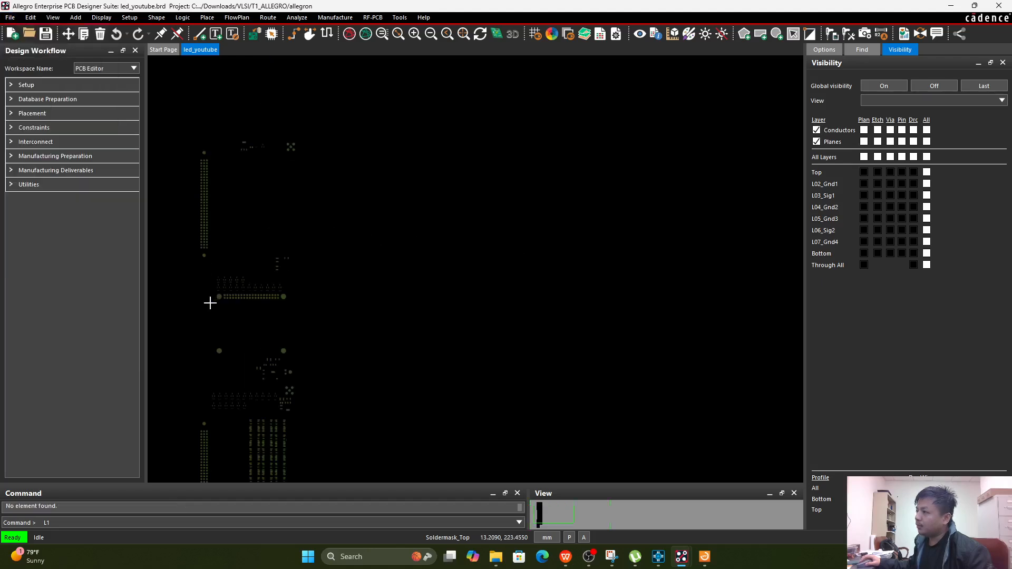
pyautogui.scroll(1, 221, 301)
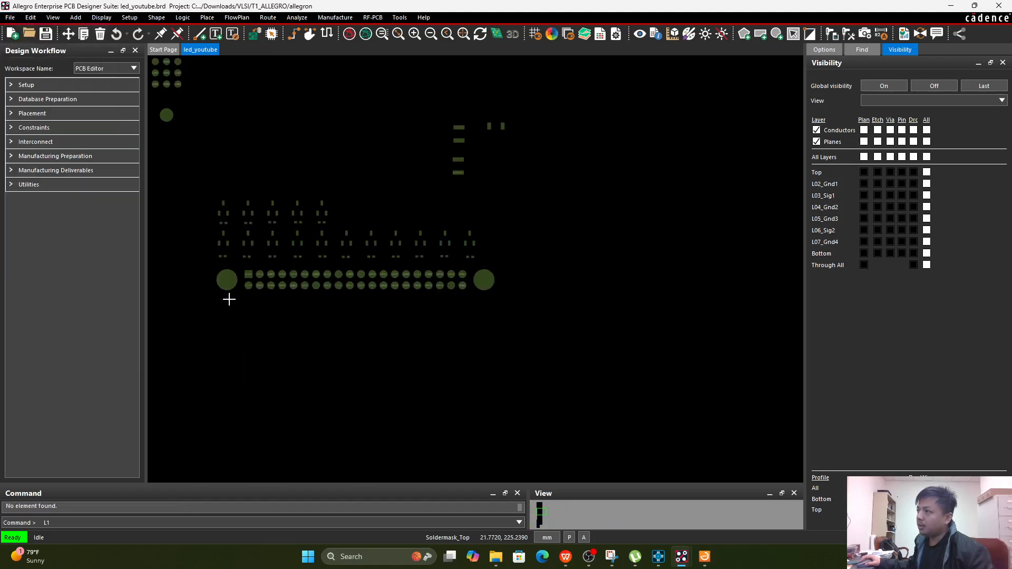
pyautogui.scroll(-2, 228, 299)
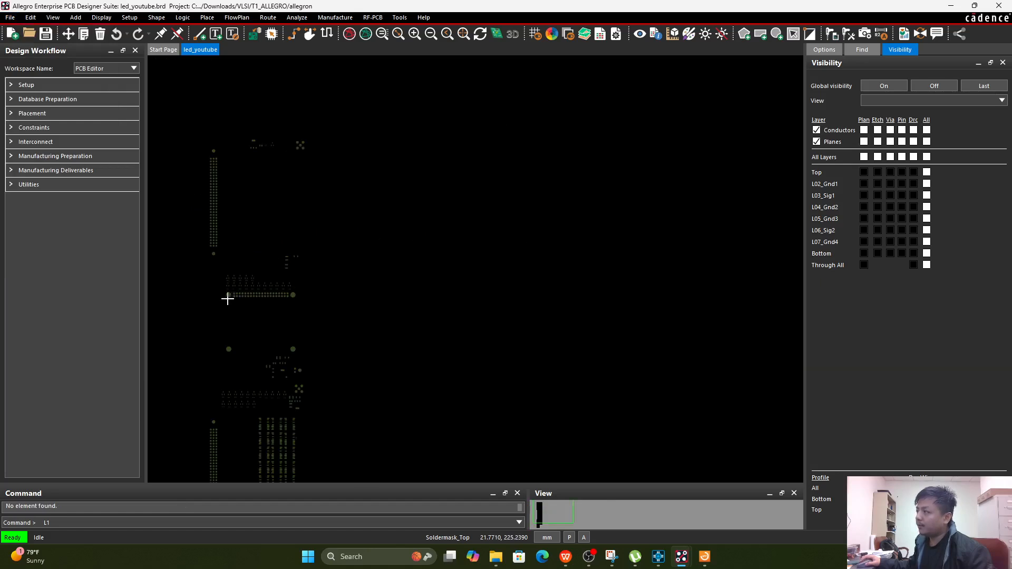
pyautogui.moveTo(228, 299); pyautogui.dragTo(228, 302, button='middle')
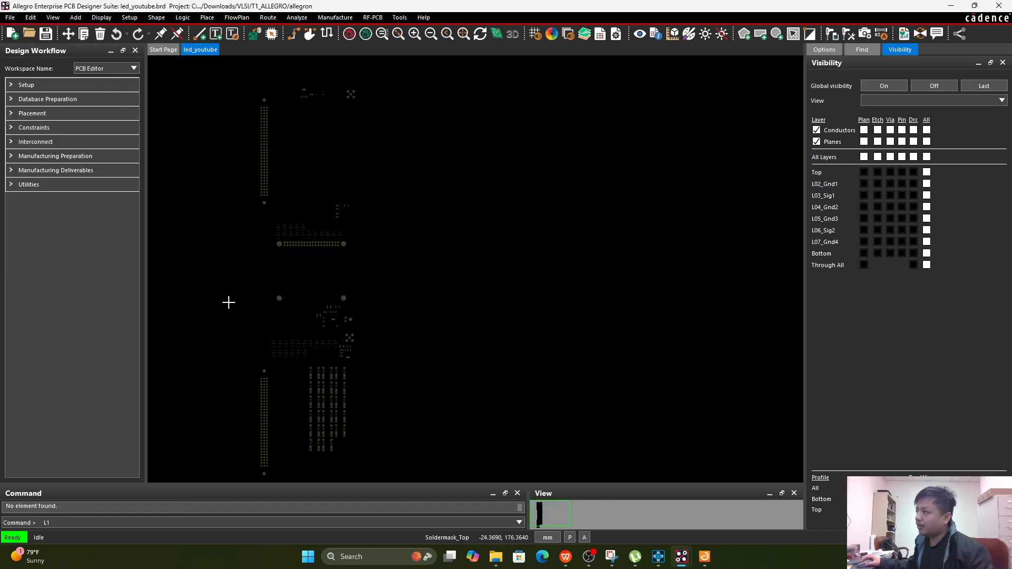
pyautogui.click(931, 102)
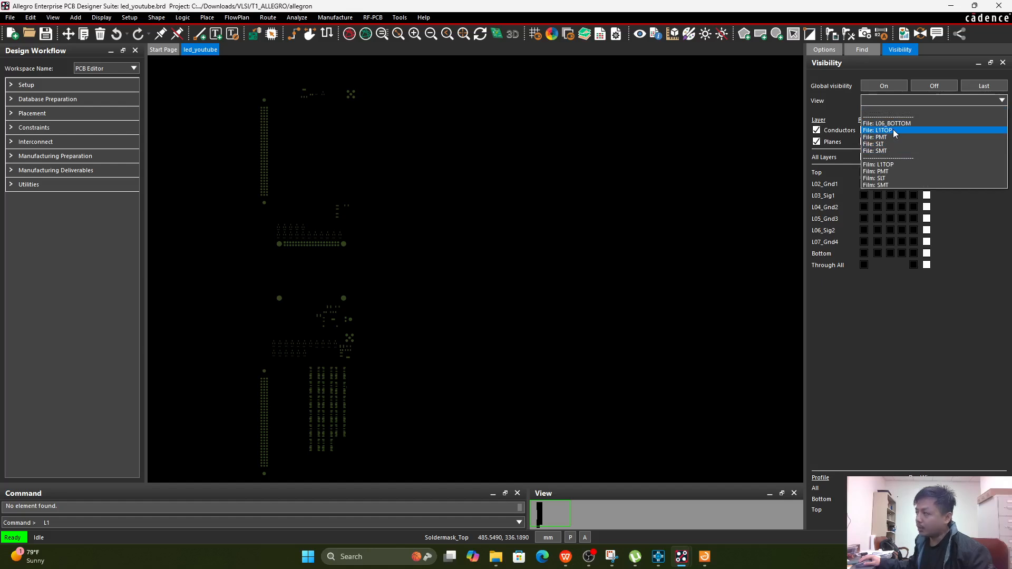
pyautogui.click(716, 241)
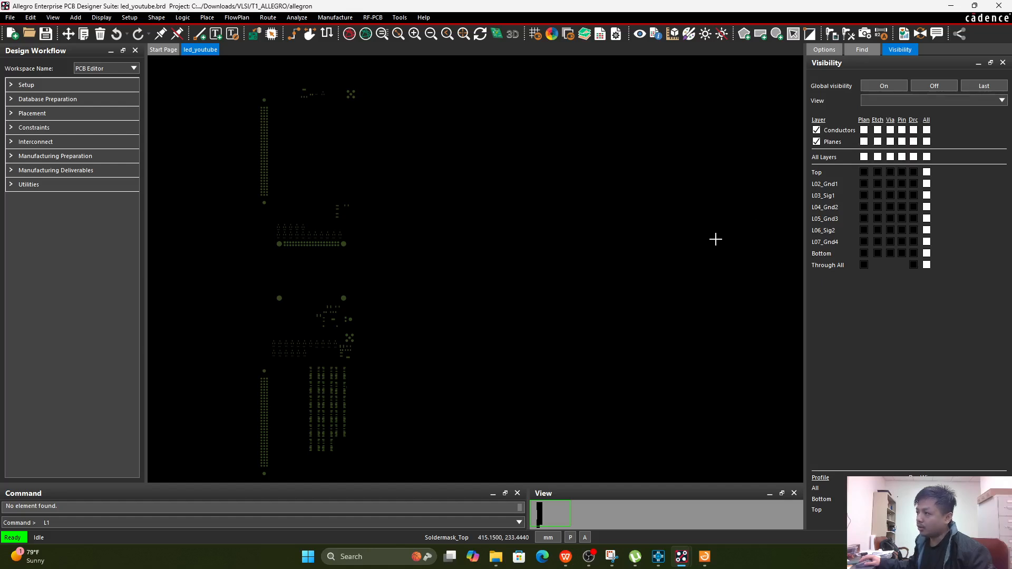
pyautogui.scroll(-4, 353, 368)
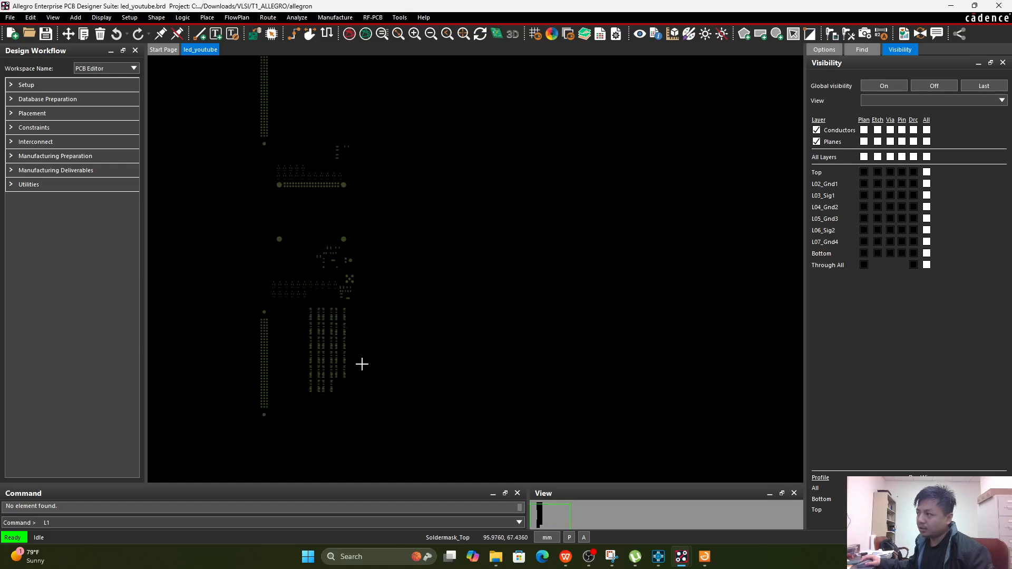
pyautogui.scroll(3, 362, 362)
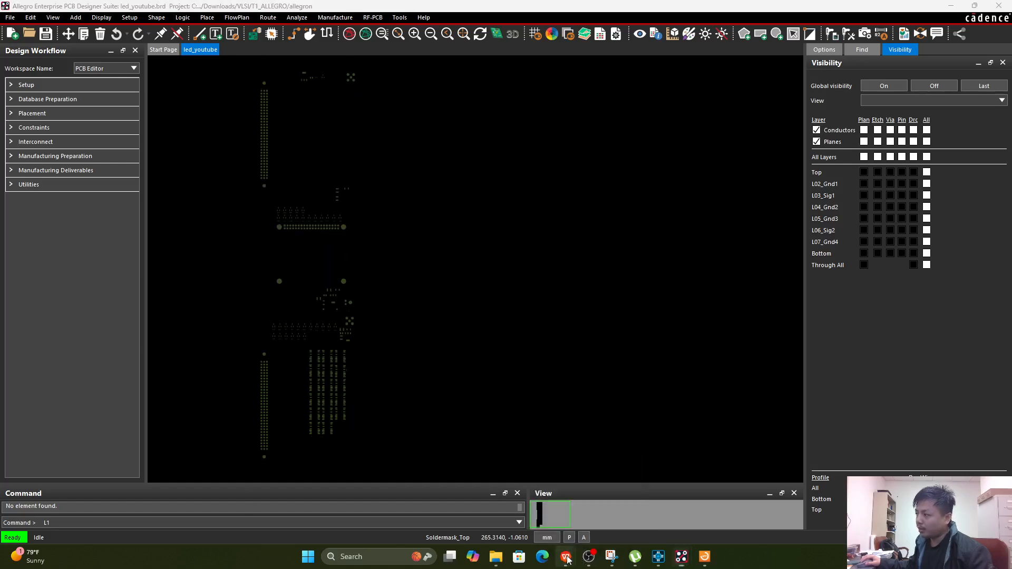
# - Switch to ALLEGRO_PCB.pptx and highlight the reference films from L08_BOTTOM to OUTLINE on slide 65
pyautogui.moveTo(565, 556)
pyautogui.click(530, 506)
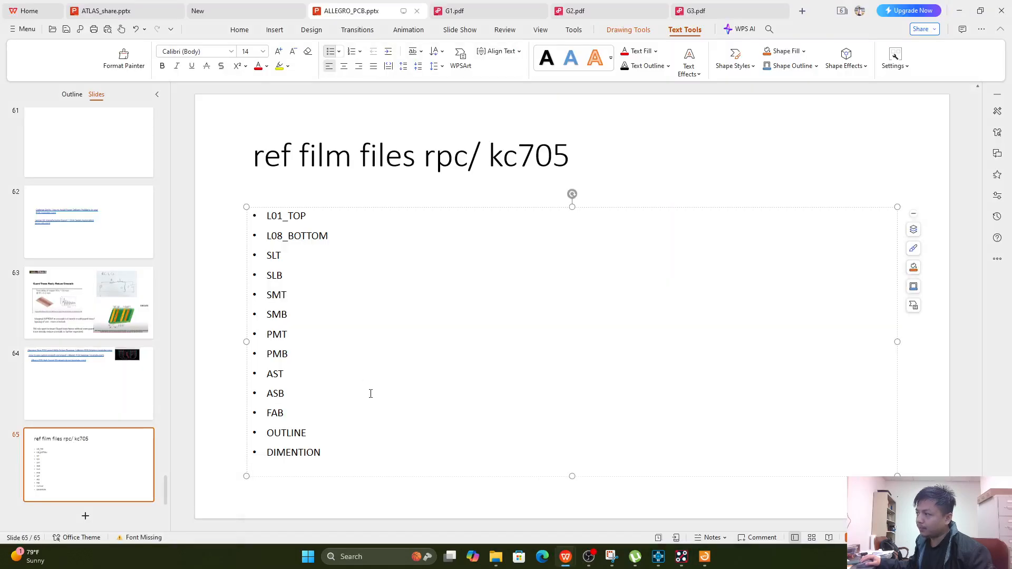
pyautogui.moveTo(310, 433); pyautogui.dragTo(267, 236)
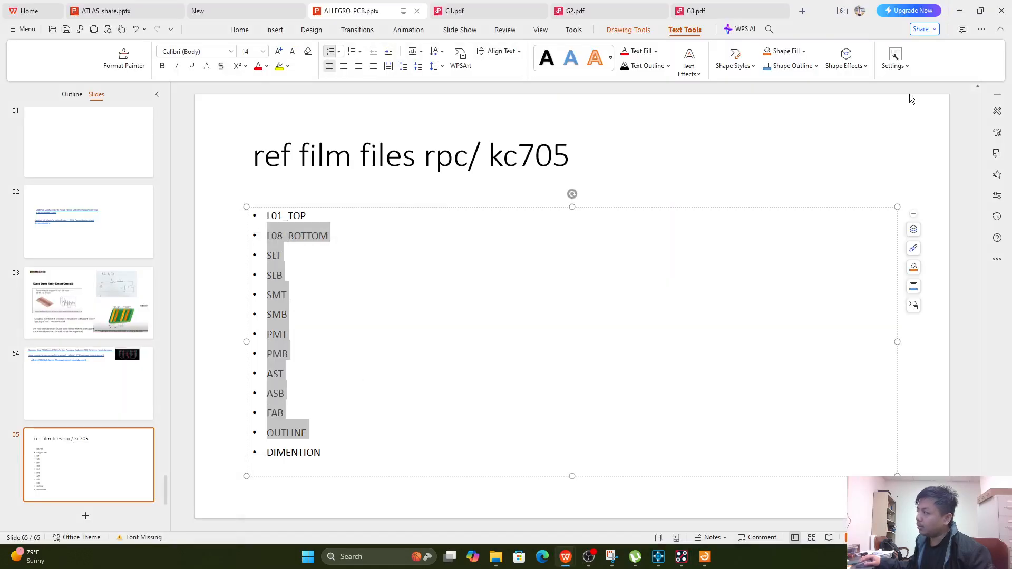
# - Switch back to the led_youtube board in Allegro and display the L1TOP film view
pyautogui.click(959, 10)
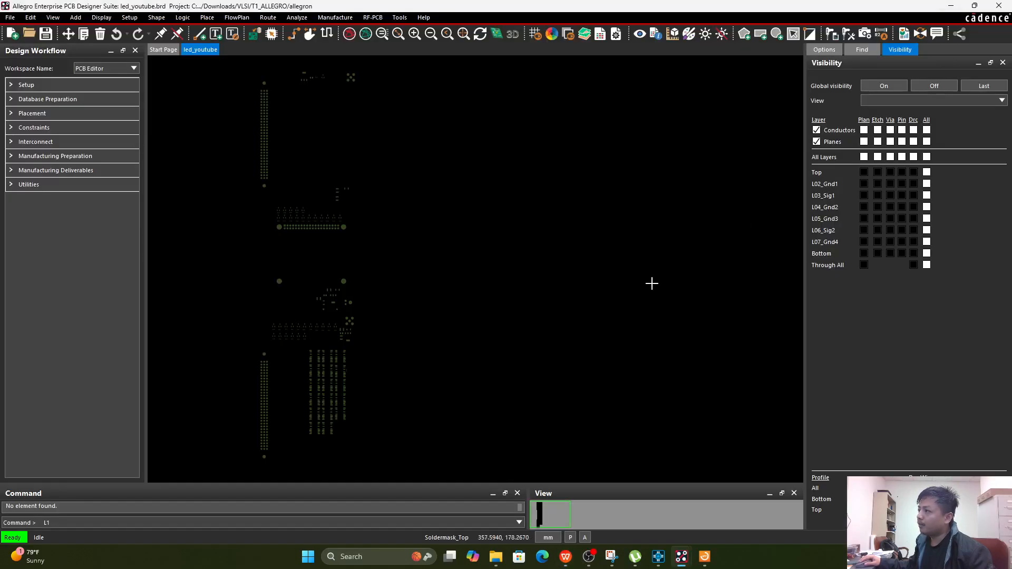
pyautogui.click(936, 100)
pyautogui.click(876, 169)
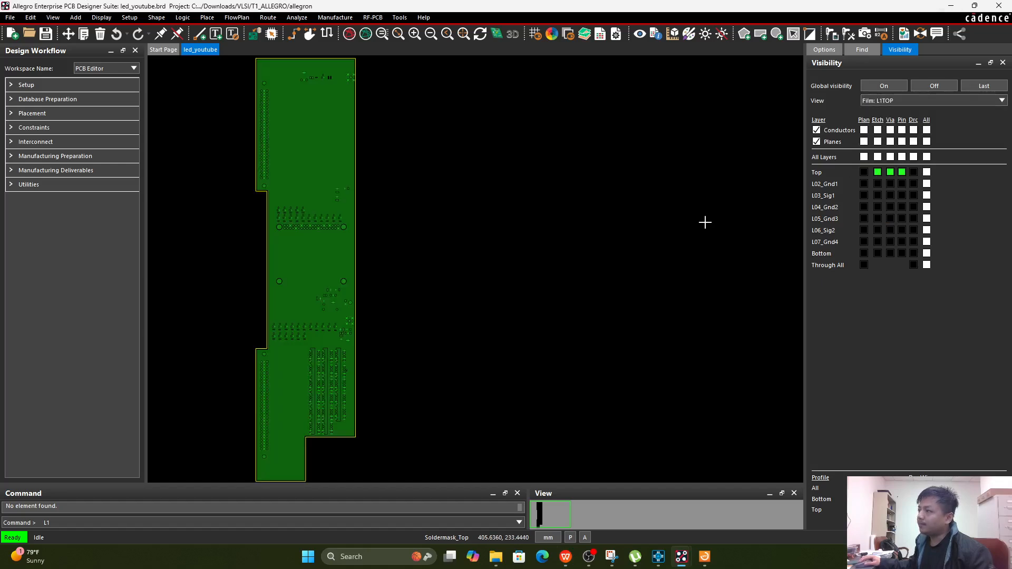